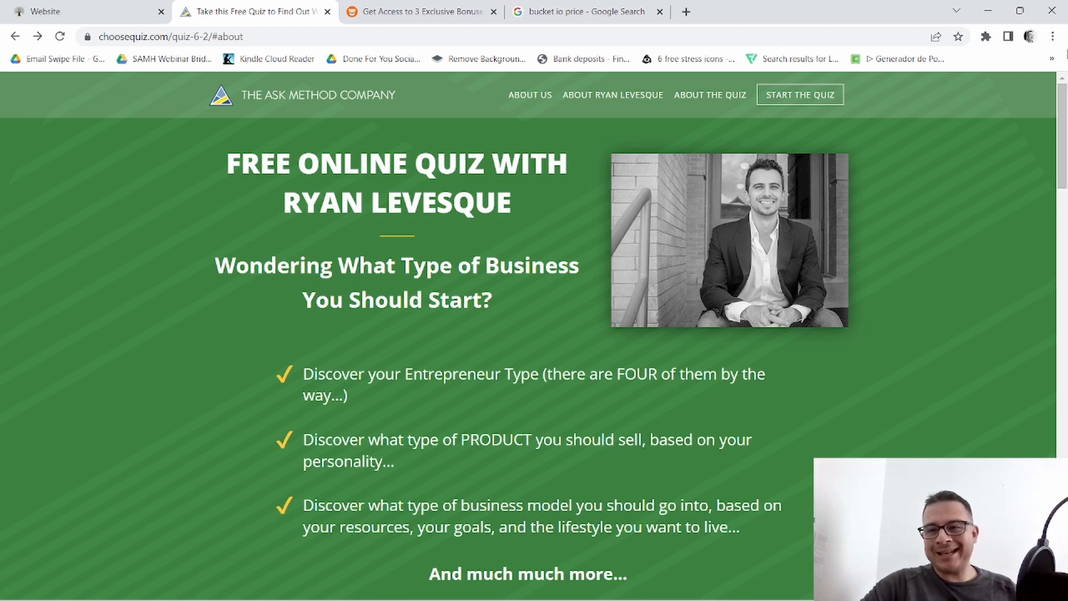
Step: Start the business-type quiz from its landing page and compare the quiz question page with the bucket.io home page
drag(1065, 166, 1064, 133)
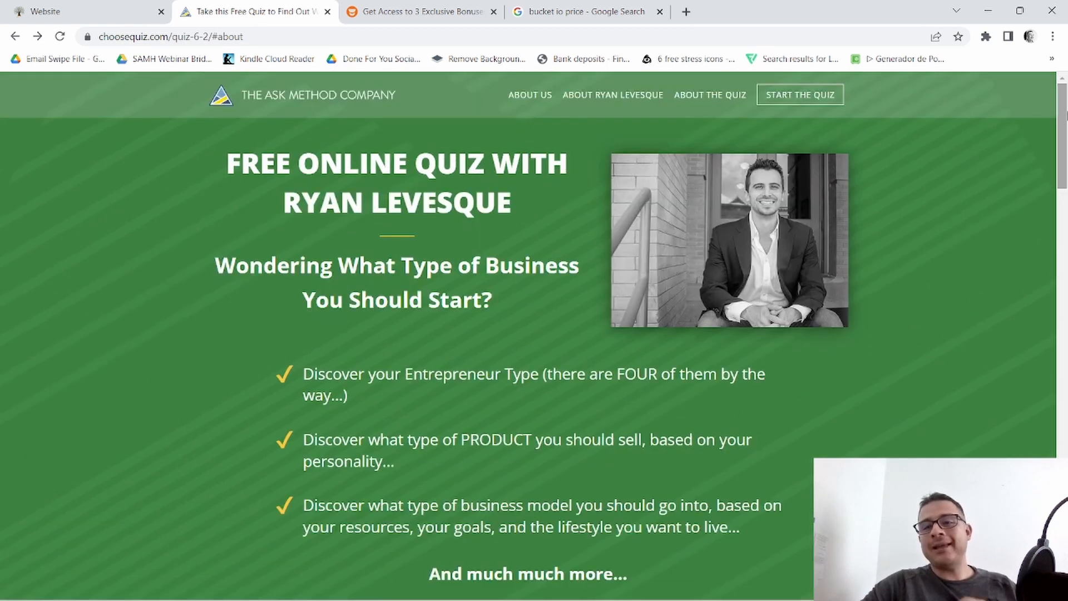
click(795, 97)
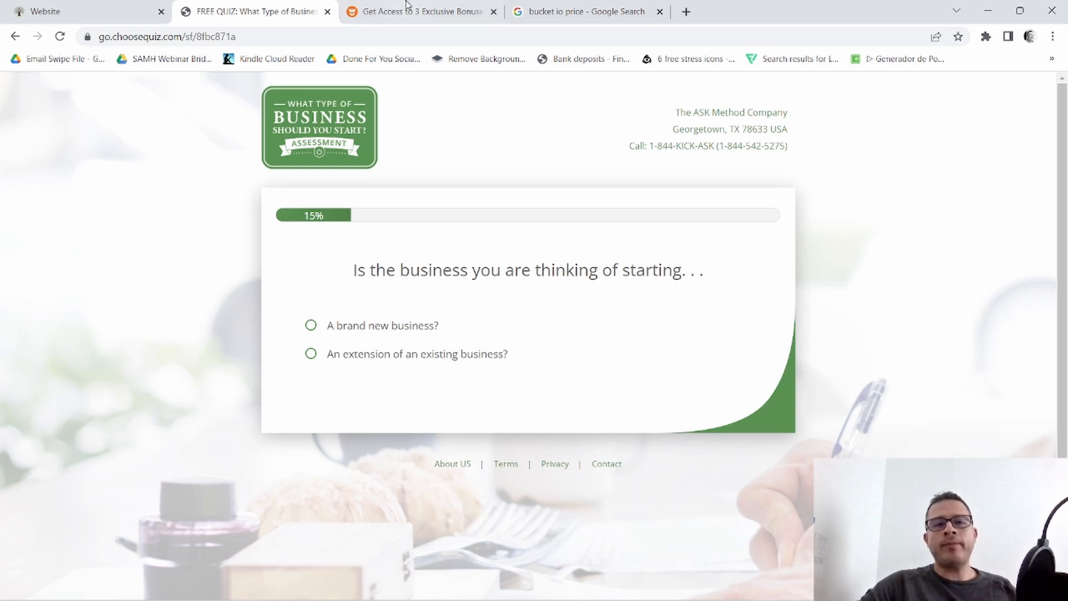
mouse_move(398, 12)
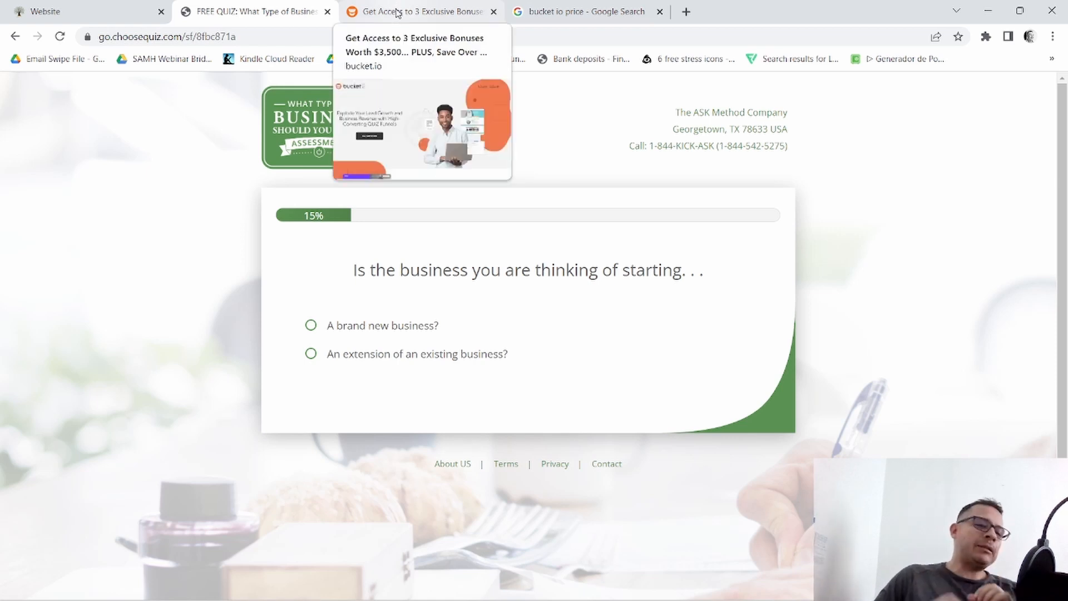
click(398, 12)
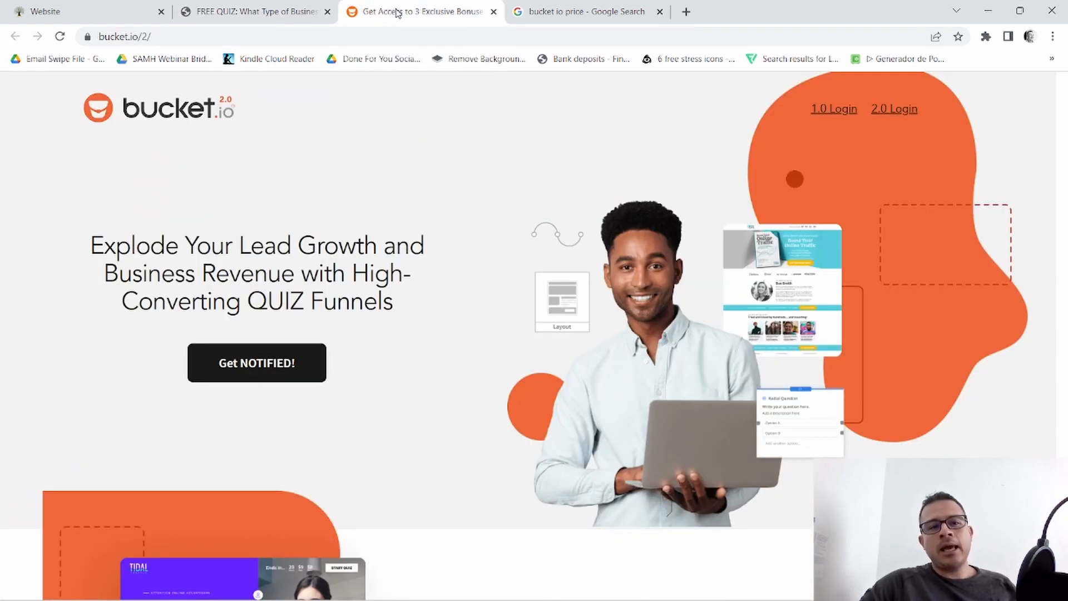
click(286, 4)
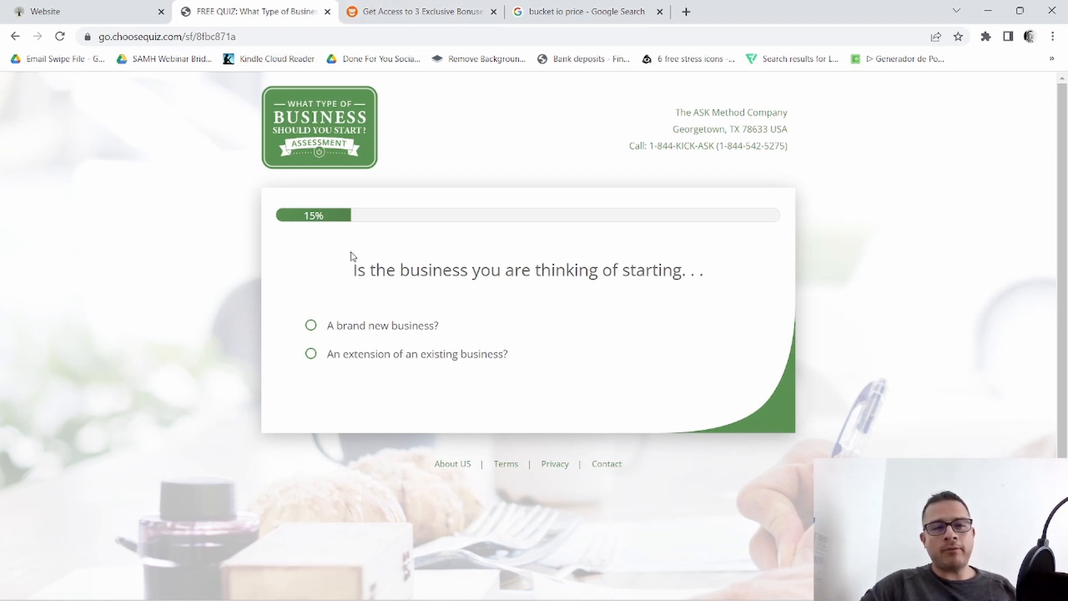
Step: Look through the bucket.io 2.0 page down to its footer and view the waitlist sign-up form without joining
click(417, 12)
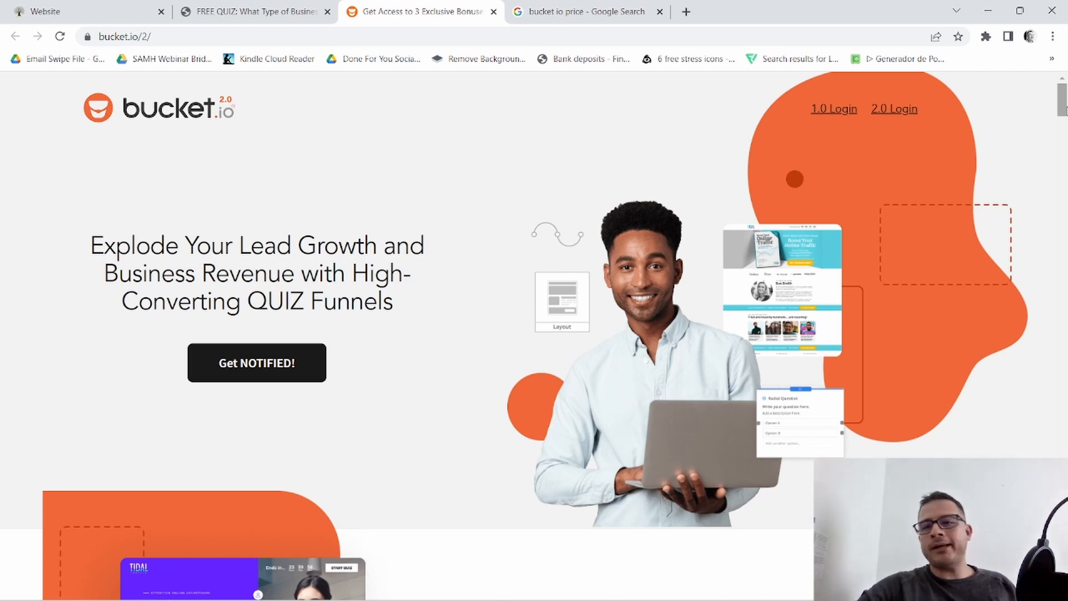
drag(1063, 107, 1066, 558)
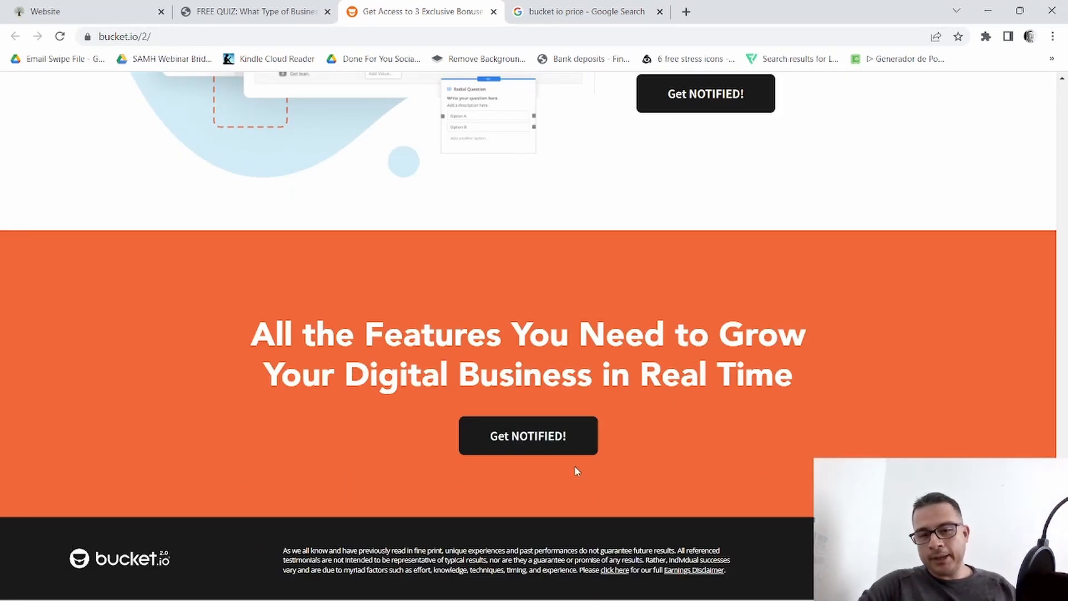
click(562, 445)
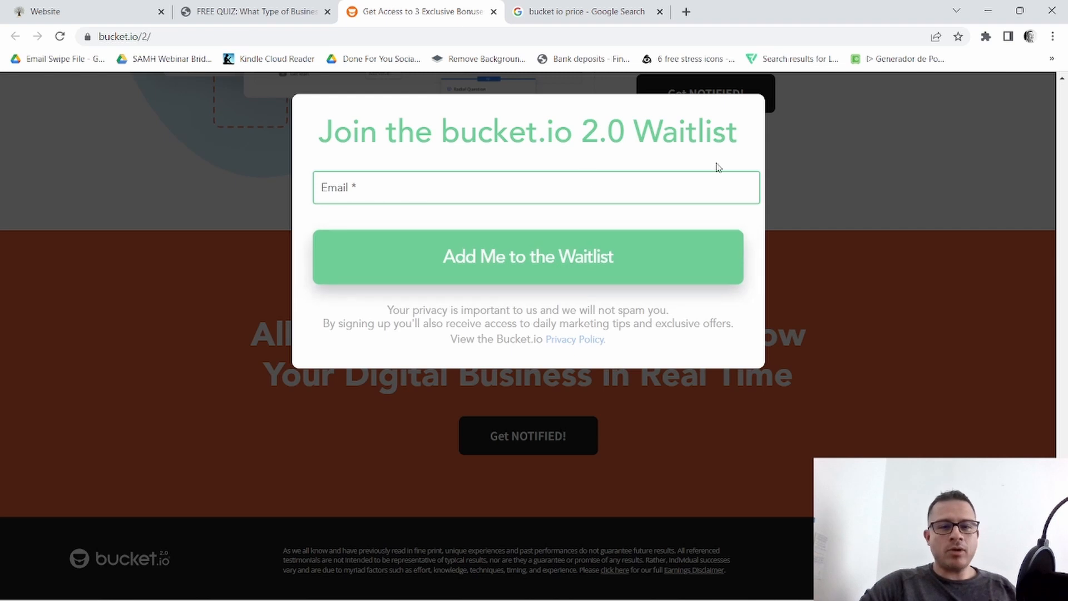
click(819, 138)
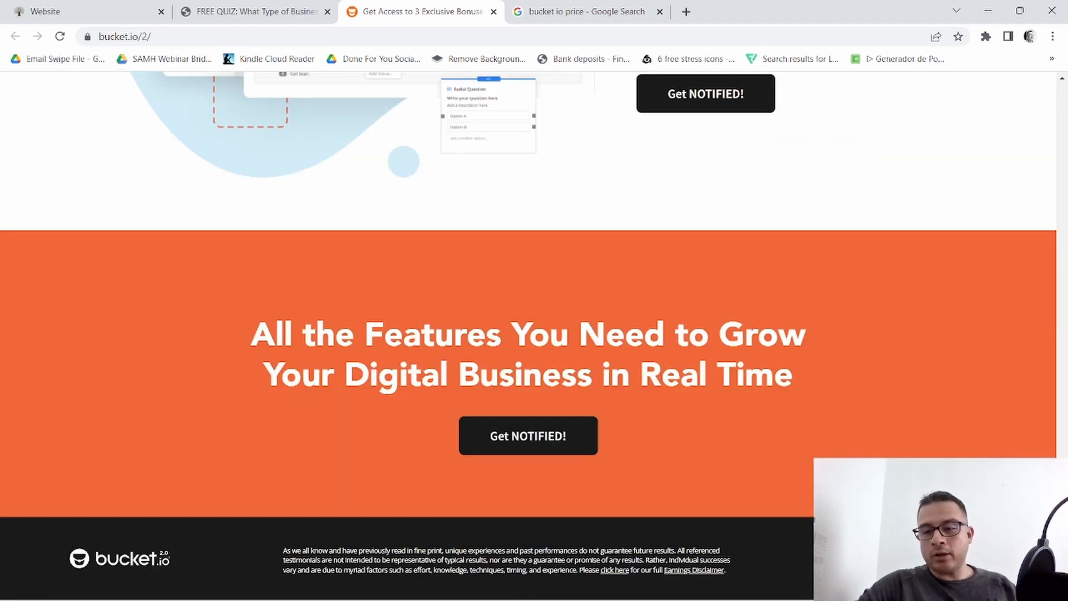
key(Home)
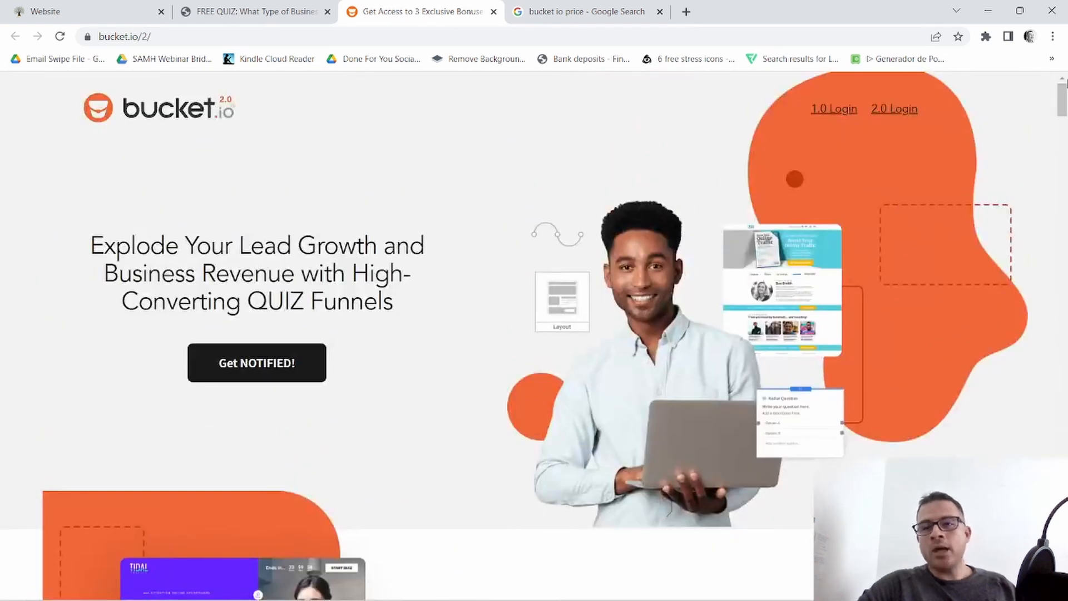
Step: Check the Google results for "bucket io price" and return to the funnel builder website
click(579, 5)
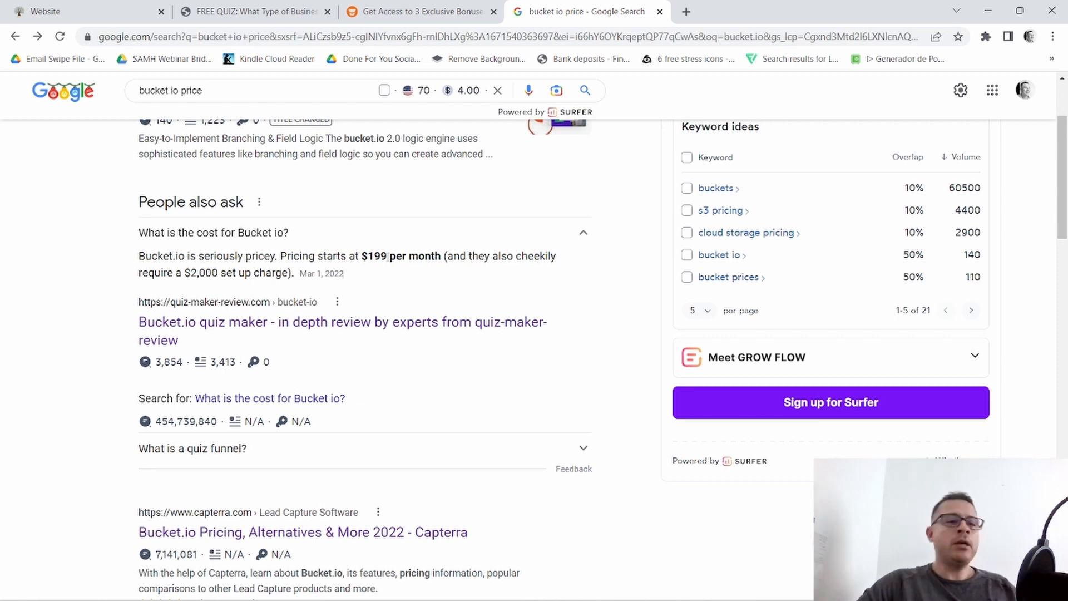
click(79, 7)
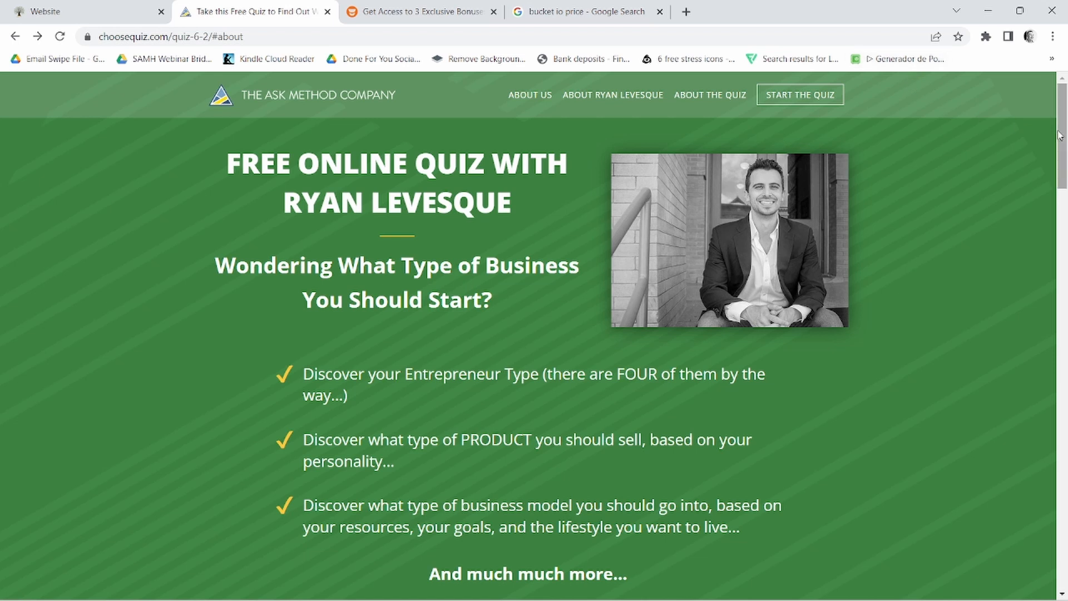
Step: Examine the quiz landing page's structure: headline, bullet points, quiz buttons, video, featured-in strip, about section and testimonials
drag(1065, 127, 1065, 135)
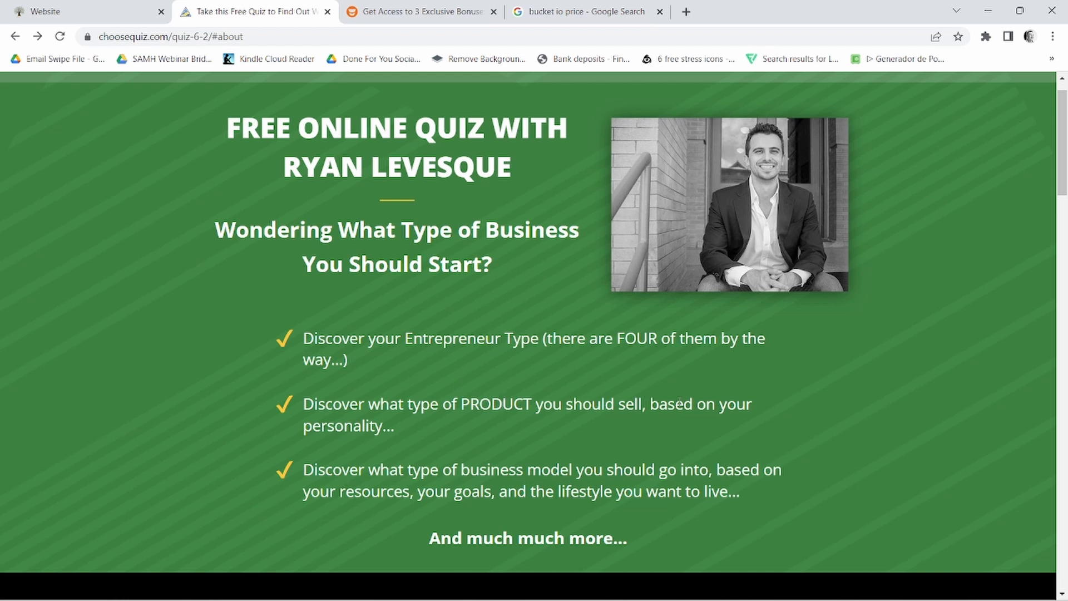
drag(1062, 160, 1065, 248)
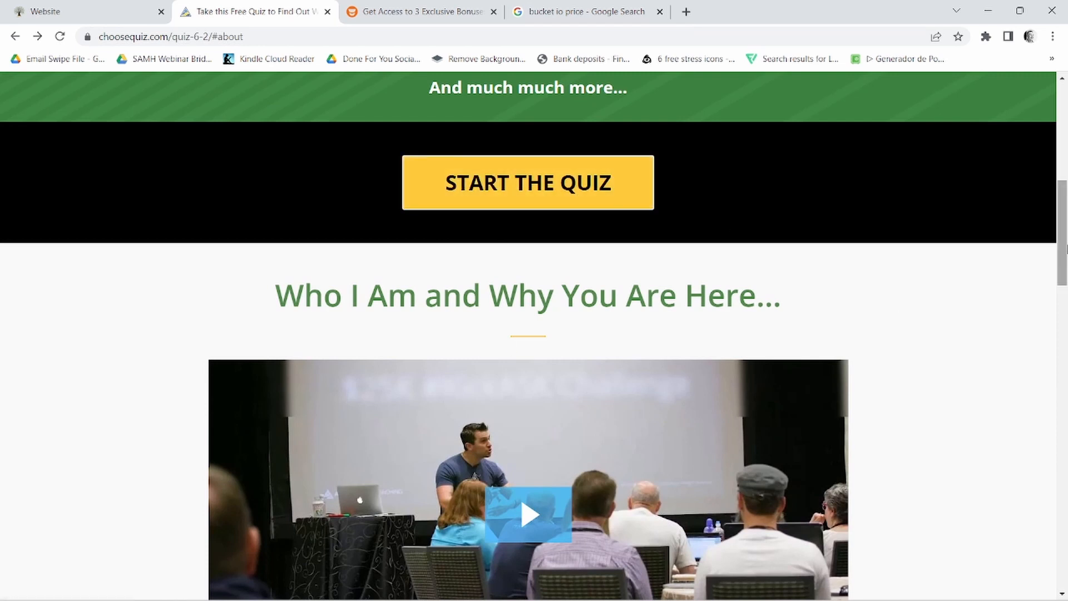
drag(1064, 264, 1064, 303)
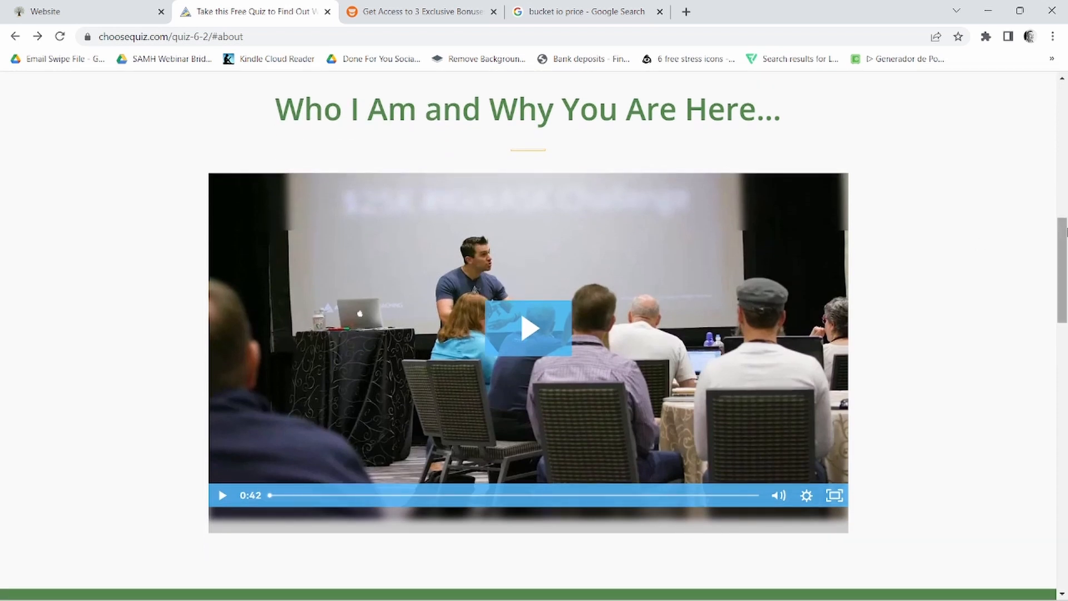
click(1064, 325)
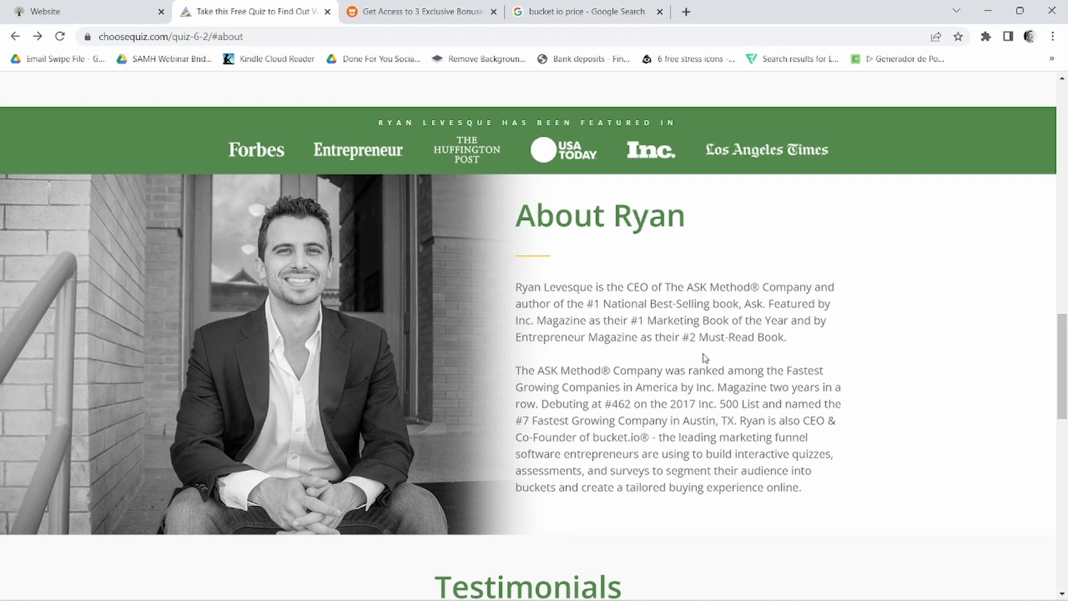
scroll(1065, 380, down, 8)
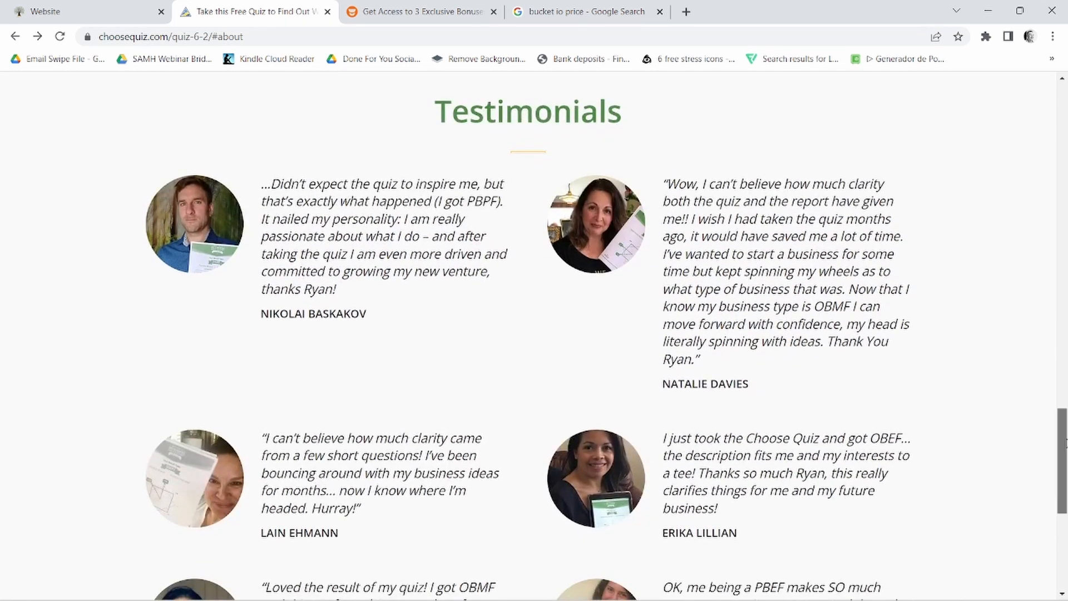
scroll(1062, 445, down, 7)
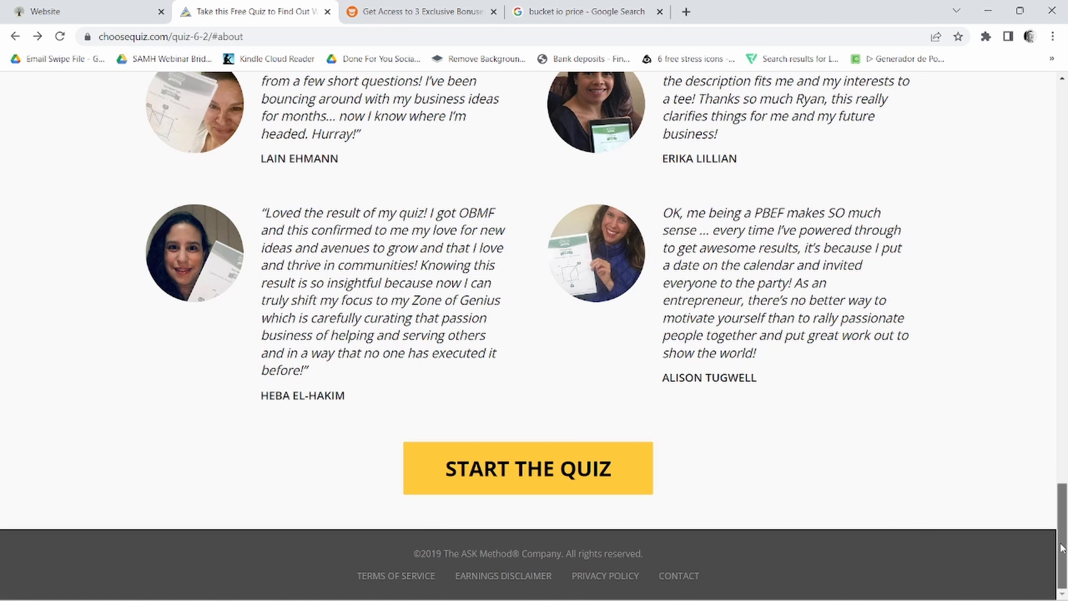
drag(1062, 534, 1064, 136)
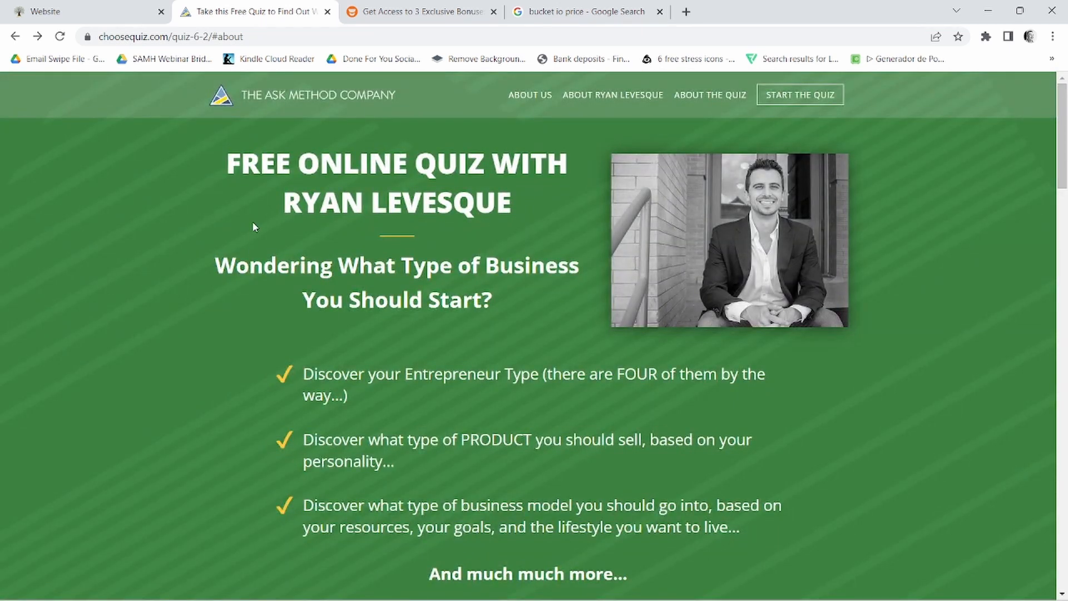
Step: In the funnel builder, start adding a page as a new step at the end of the Default Template funnel
click(39, 8)
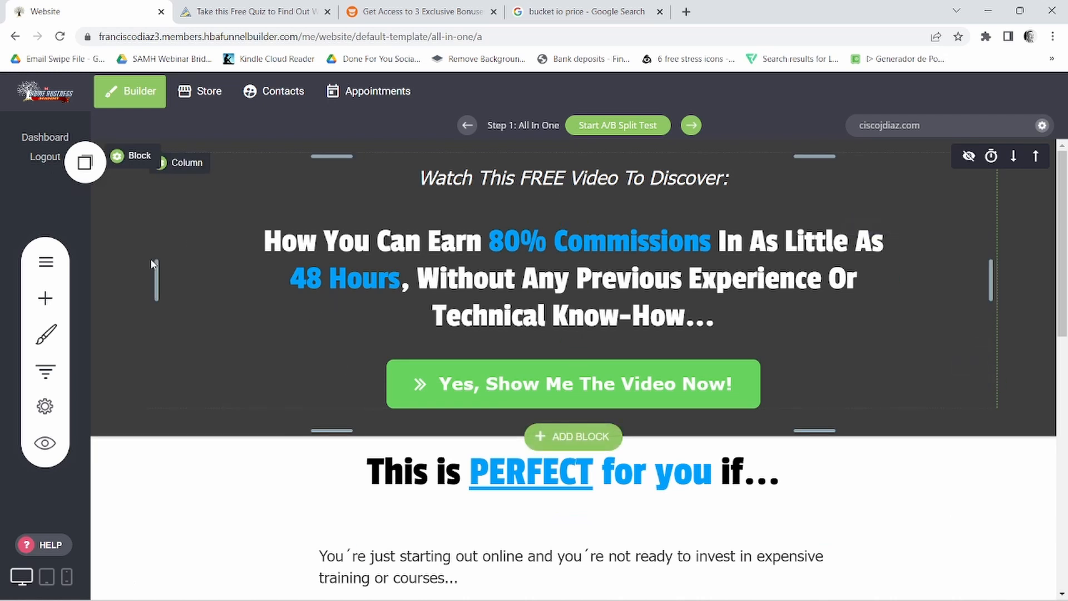
click(50, 374)
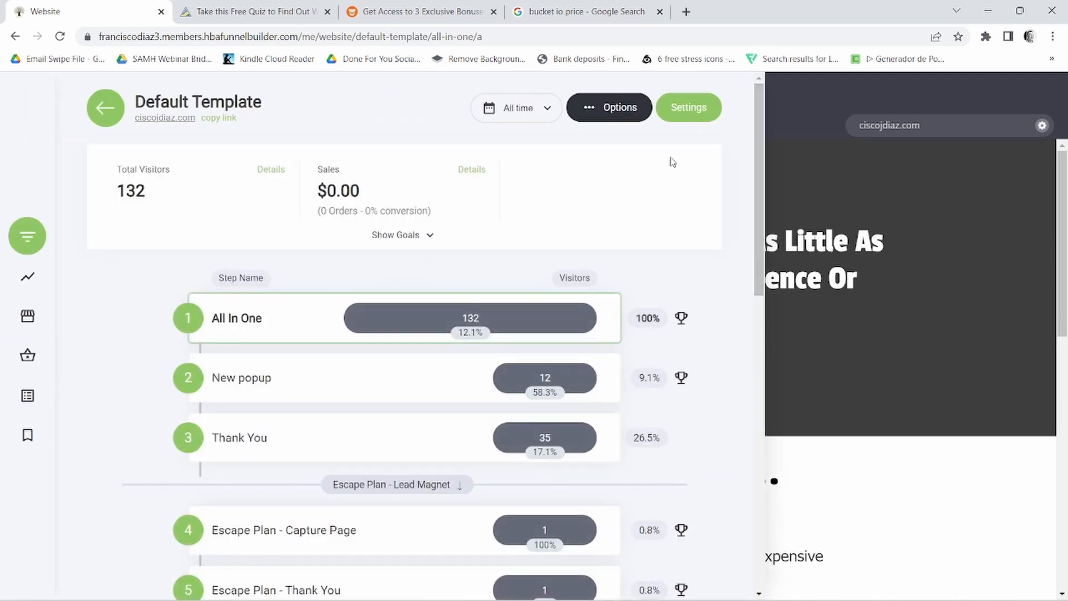
drag(759, 143, 746, 445)
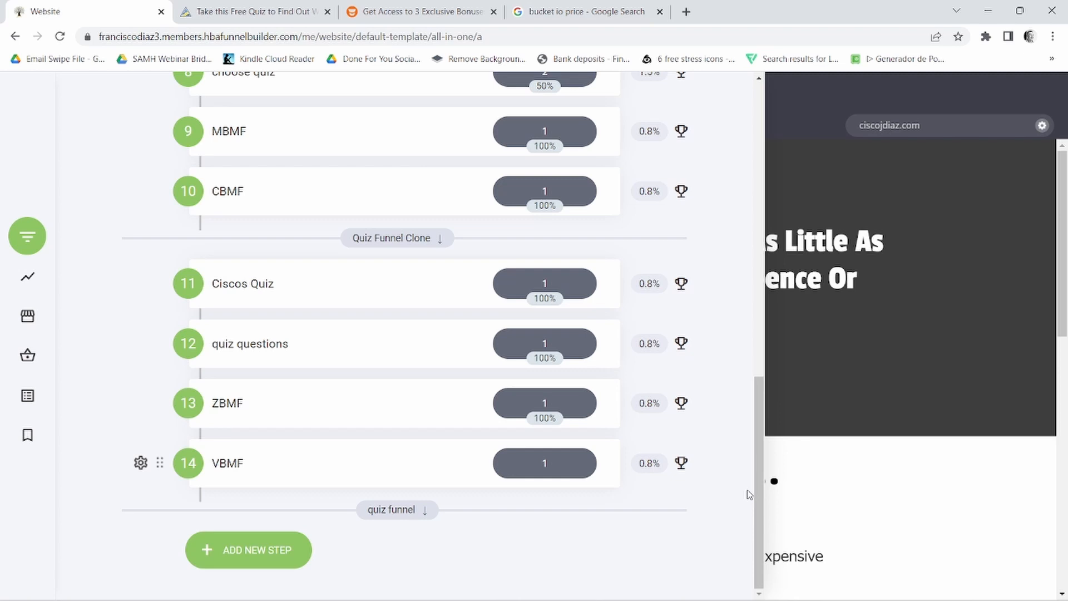
click(245, 556)
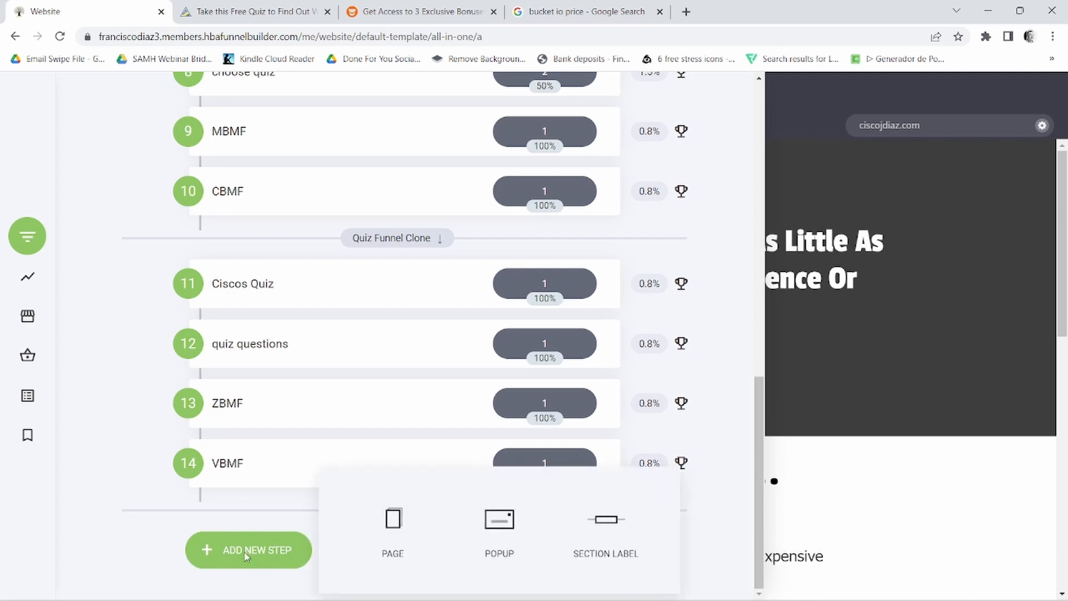
click(397, 531)
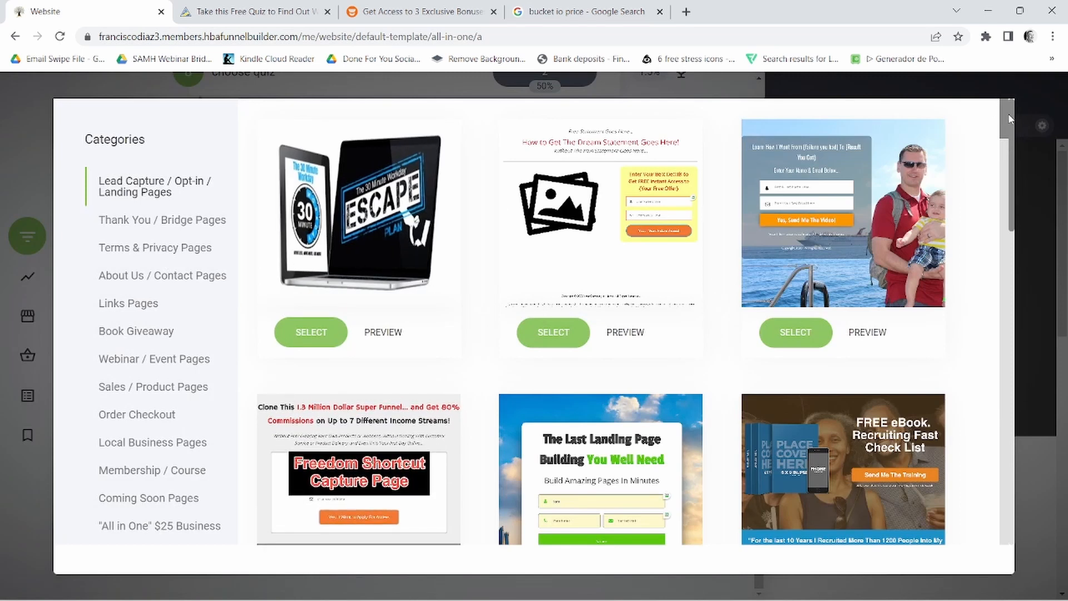
Step: Browse the page templates and show the Webinar / Event Pages category
drag(1009, 118, 1012, 139)
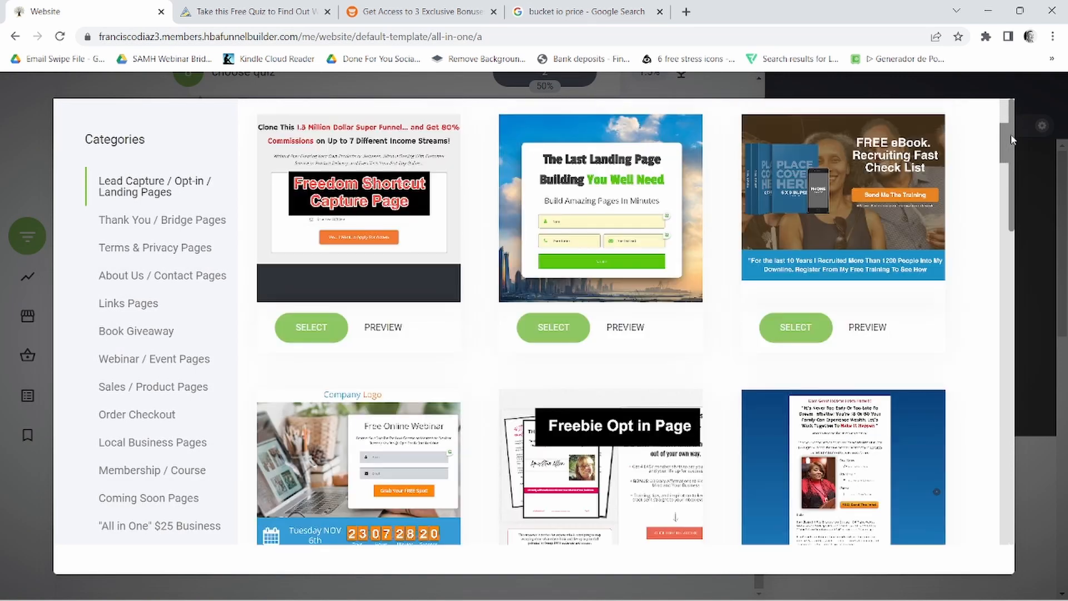
scroll(1009, 167, down, 4)
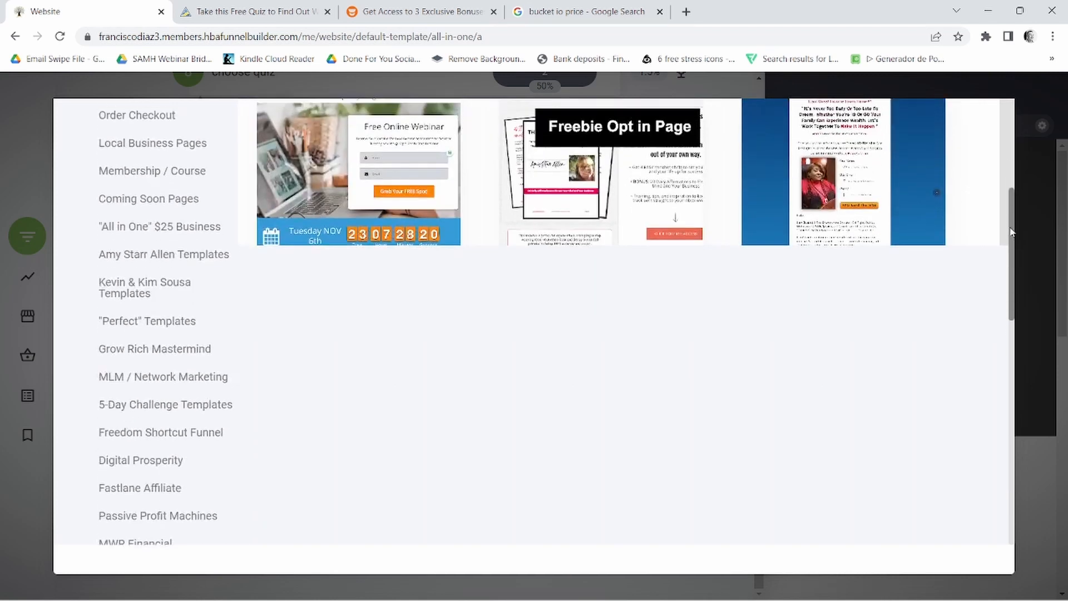
scroll(1005, 204, up, 1)
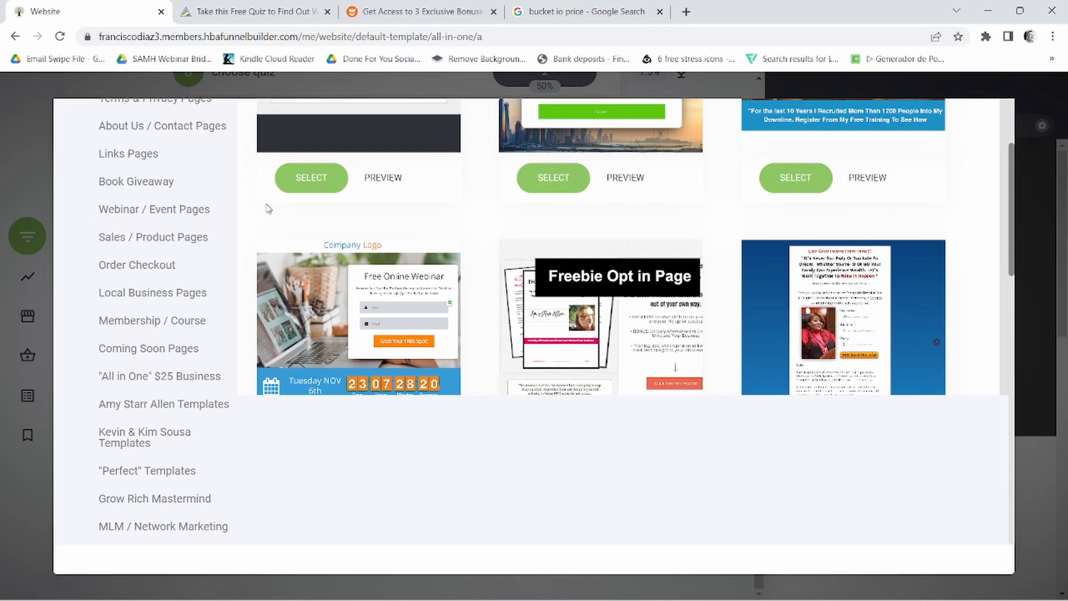
click(168, 210)
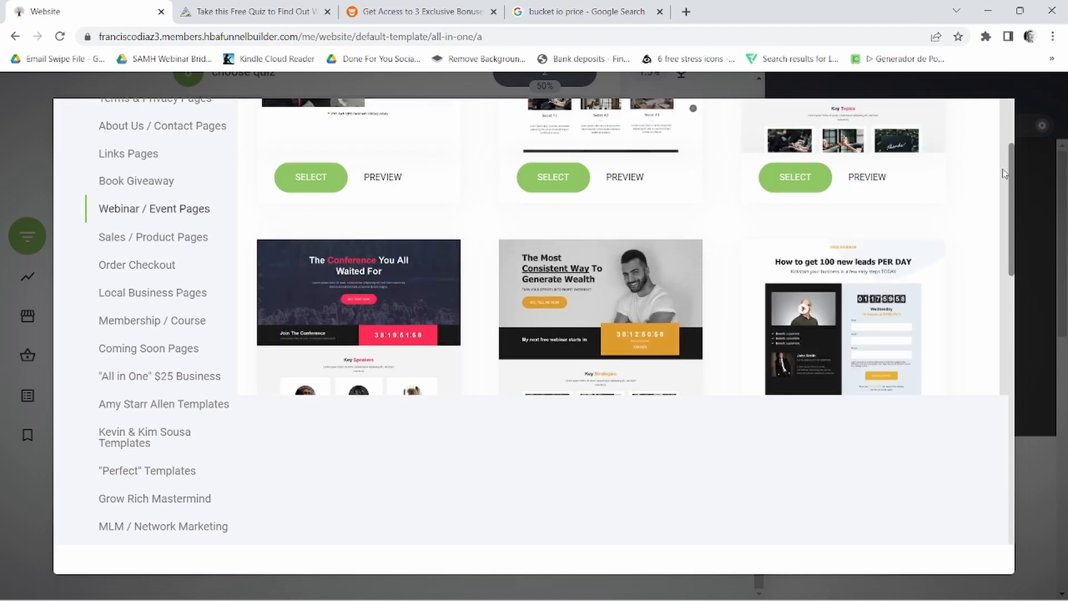
drag(1012, 177, 1015, 92)
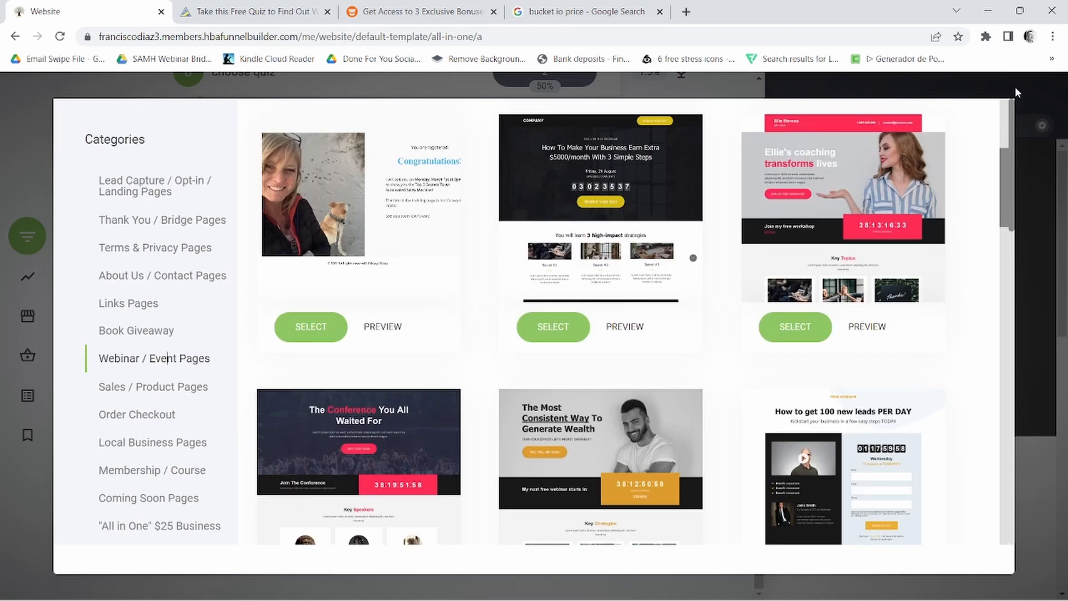
Step: Add a page named "ciscos landing page" from the "How To Make Your Business Earn Extra $5000/month With 3 Simple Steps" template
click(544, 326)
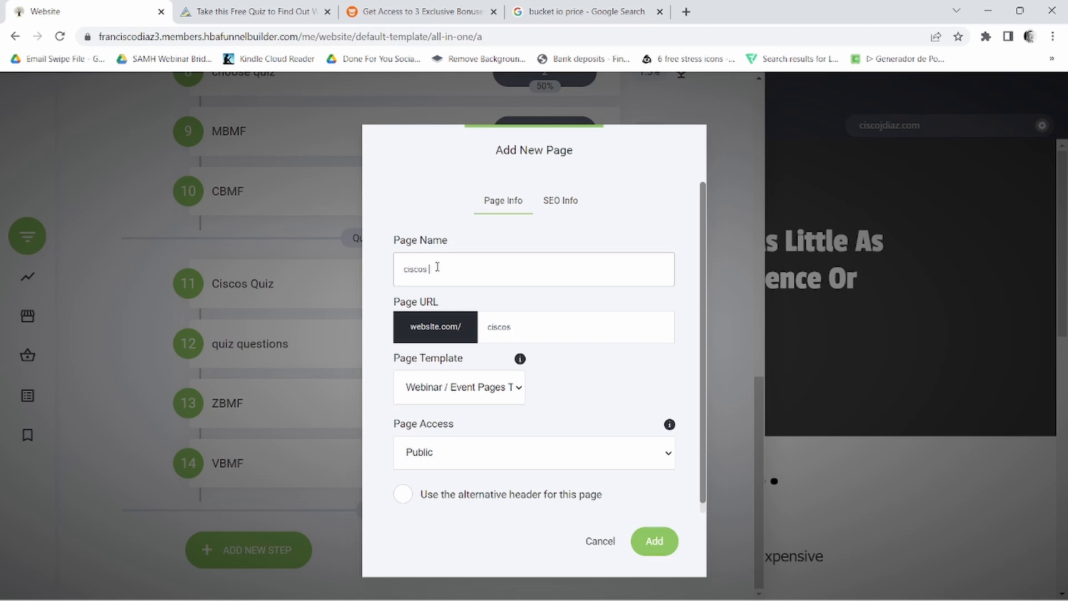
text(ciscos landing page)
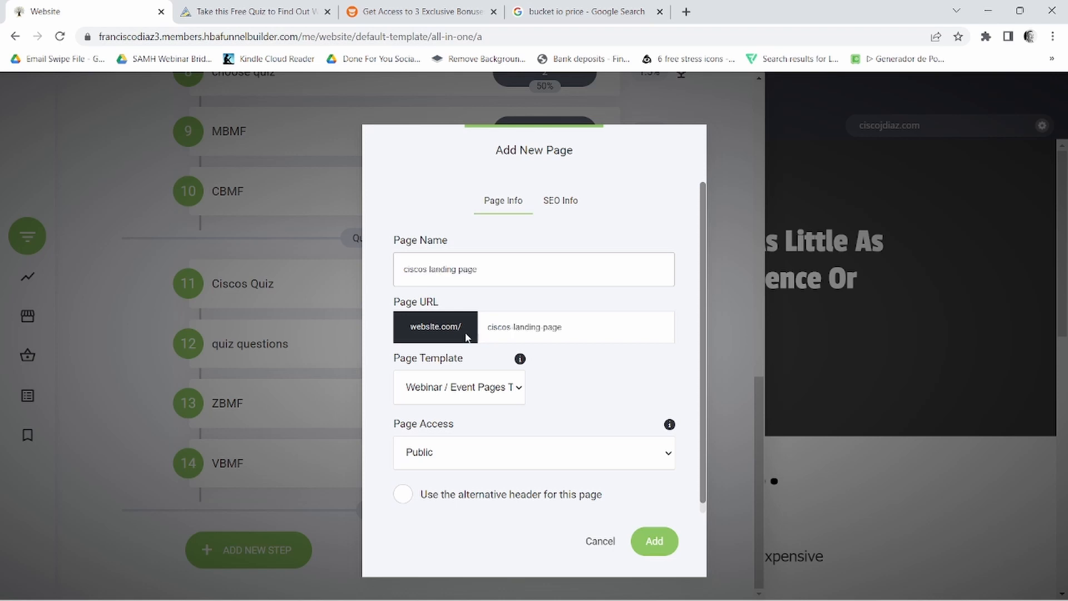
click(654, 541)
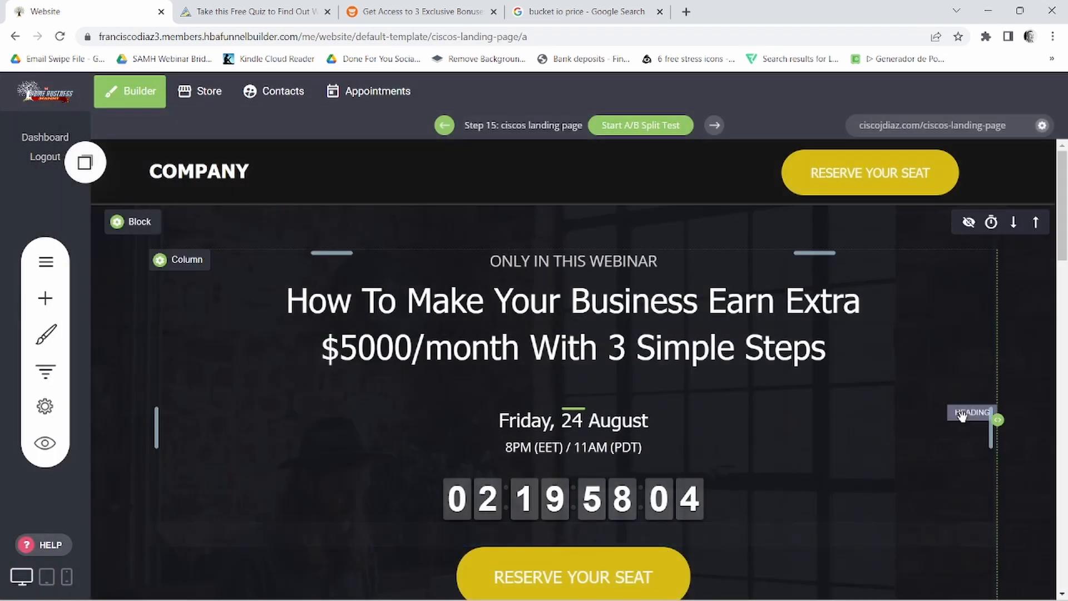
Step: Replace the COMPANY text in the page header with the THE FIND OUT COMPANY logo image from the file manager
scroll(1065, 211, down, 1)
drag(1067, 212, 1066, 189)
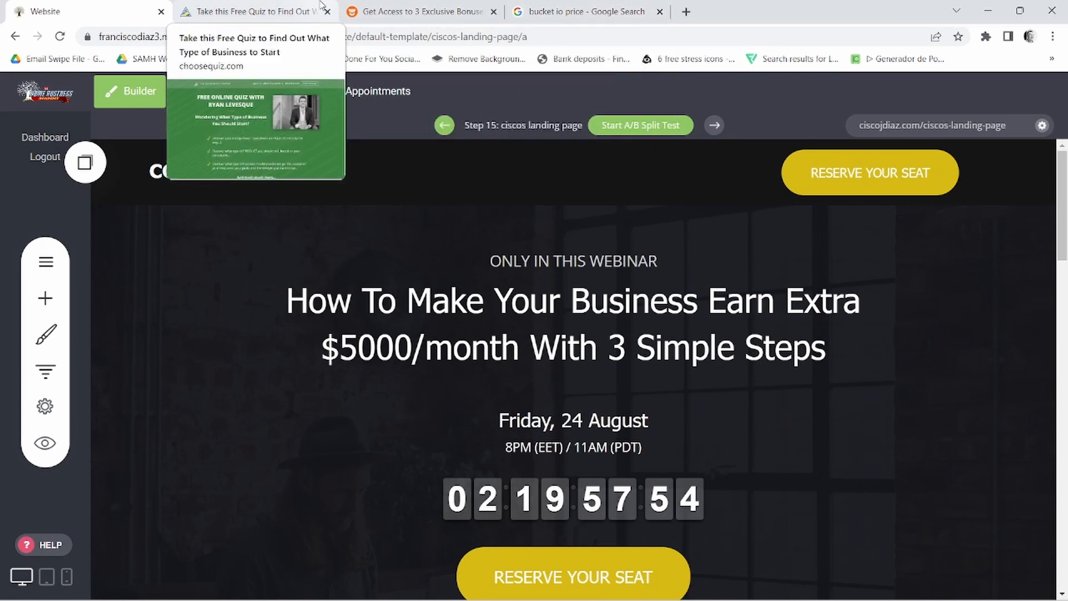
click(247, 174)
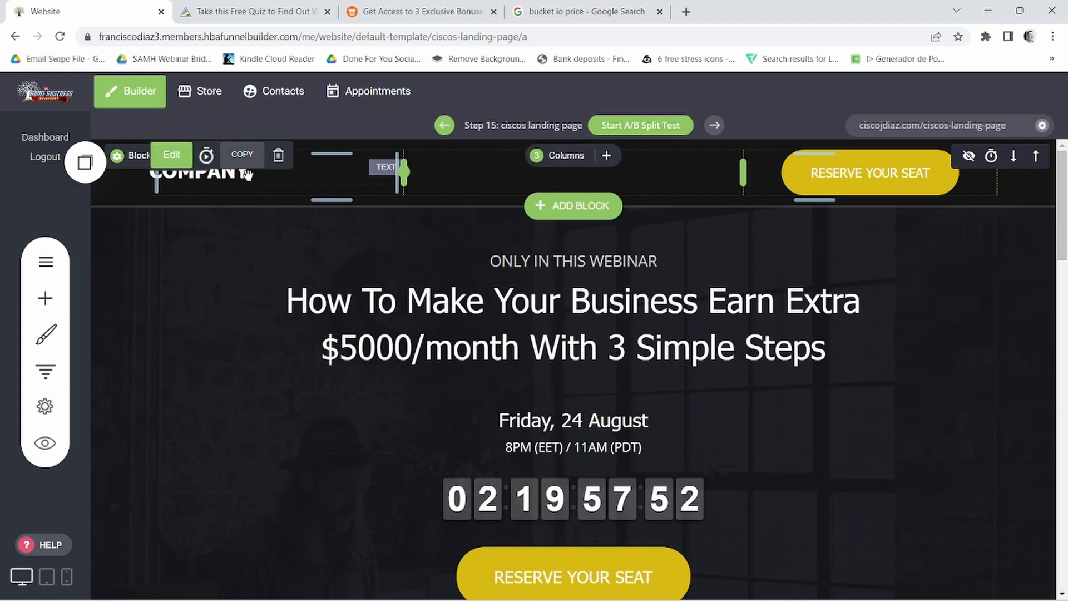
click(248, 174)
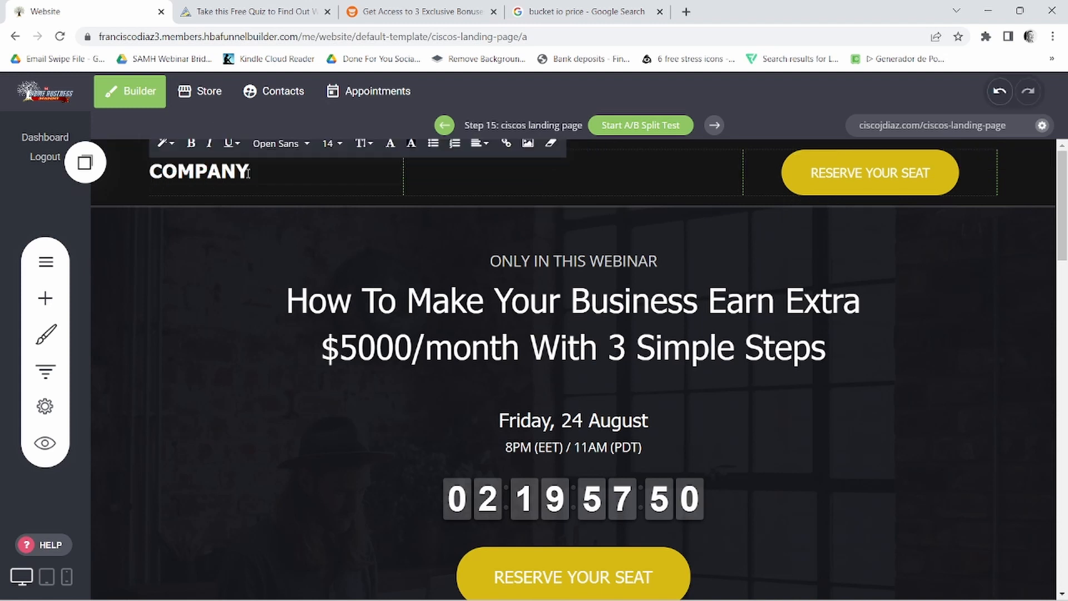
key(ctrl+a)
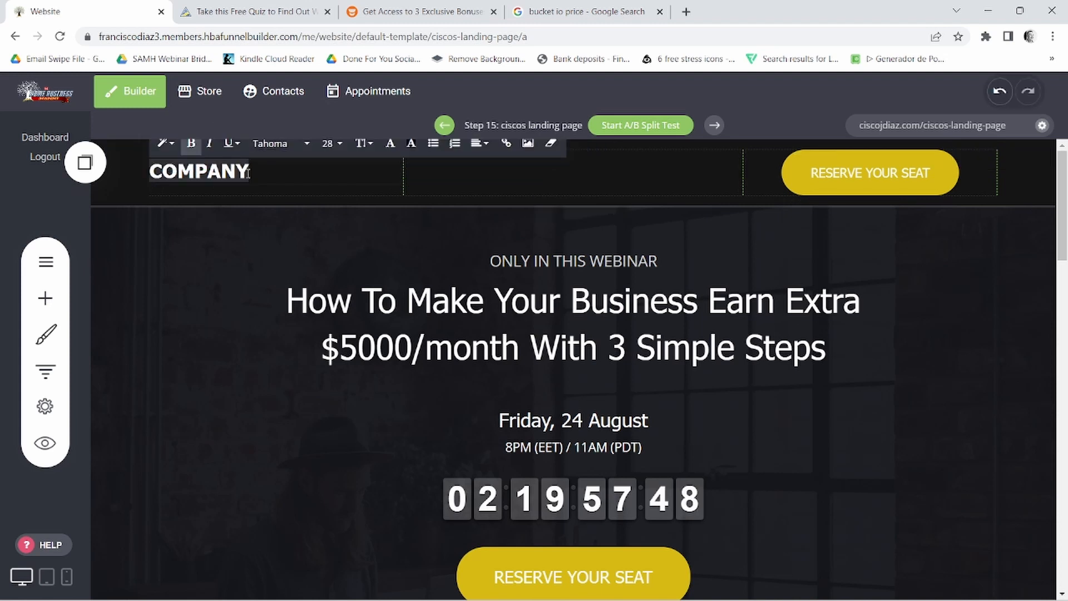
key(BackSpace)
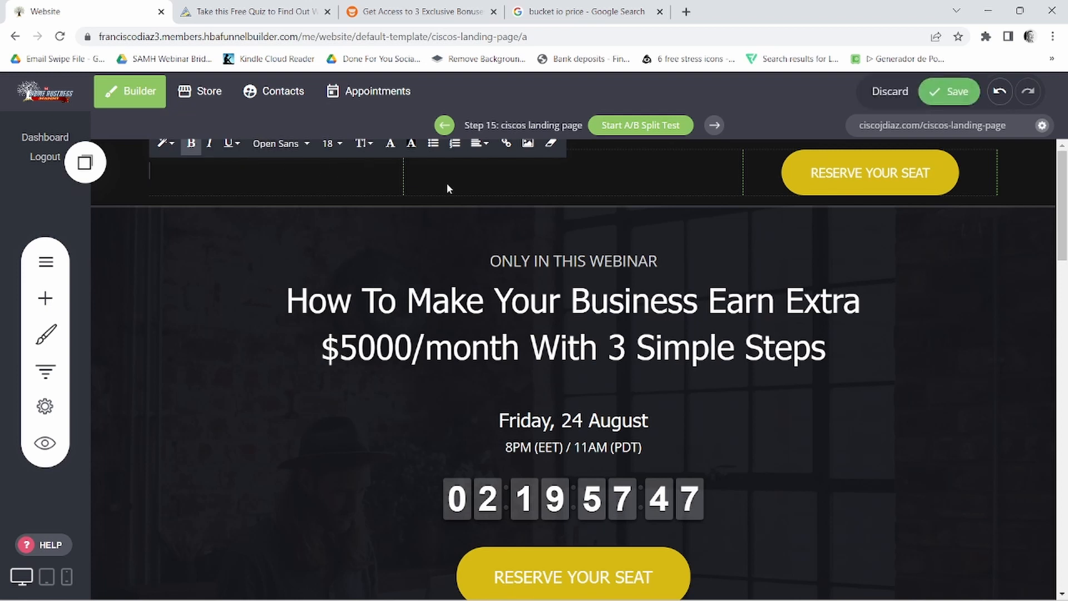
click(528, 144)
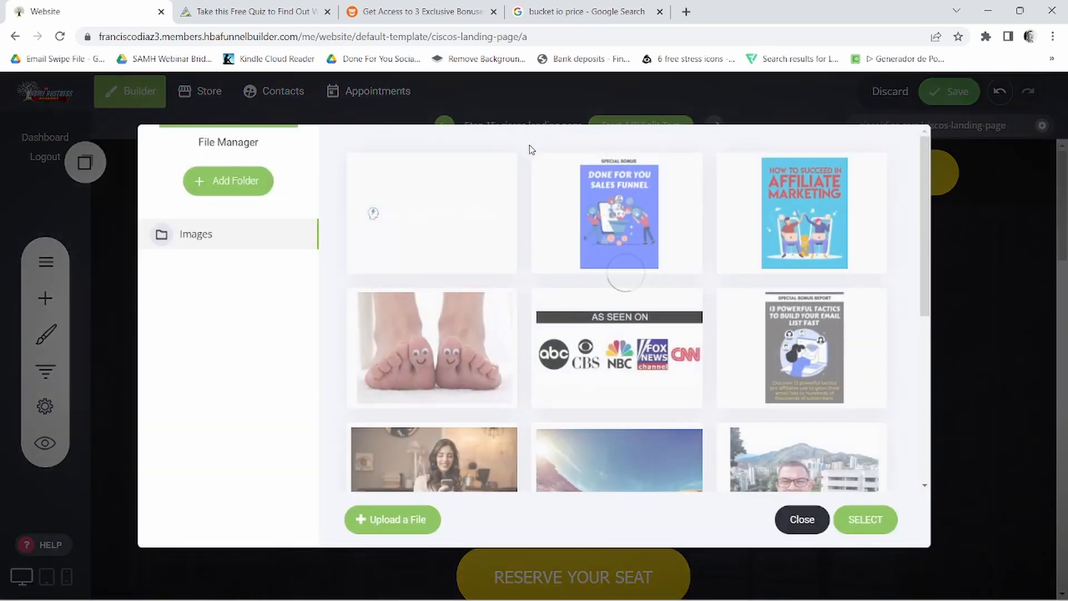
click(369, 209)
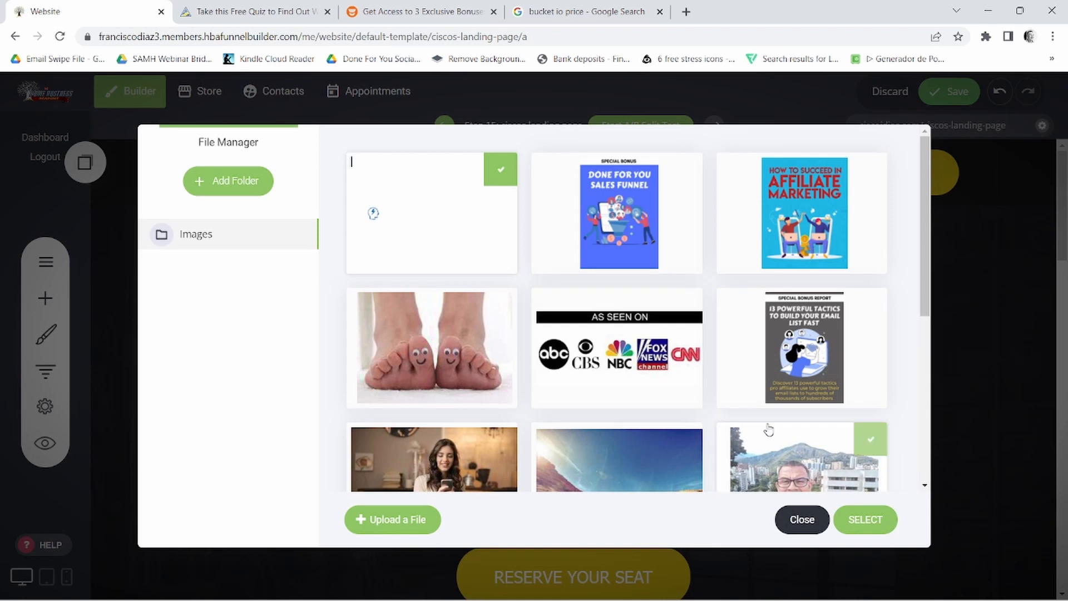
click(866, 522)
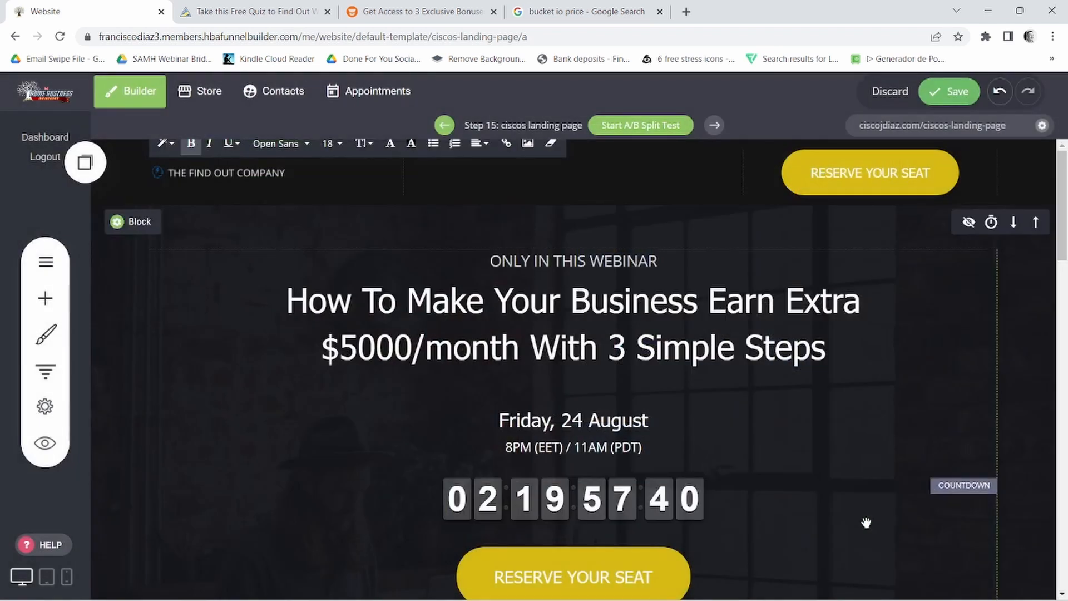
Step: Resize the header logo image to 100%
click(228, 175)
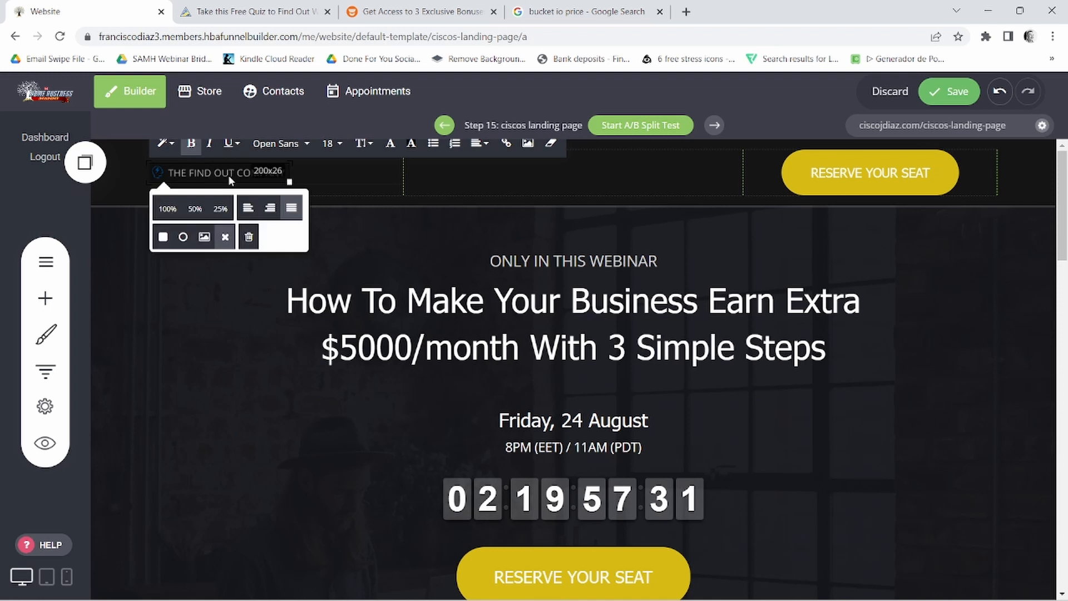
click(167, 209)
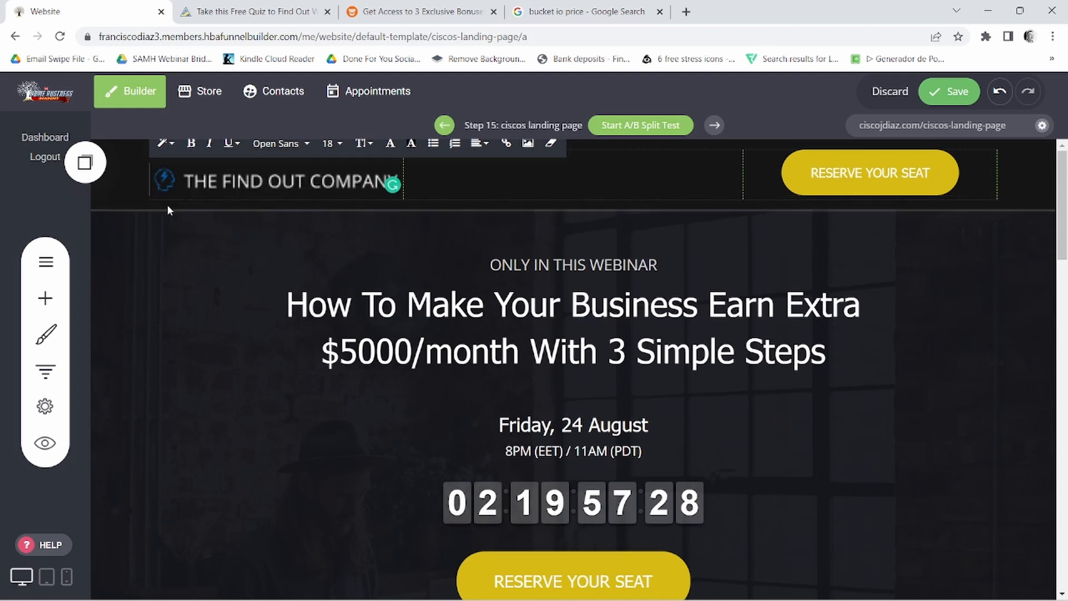
click(536, 179)
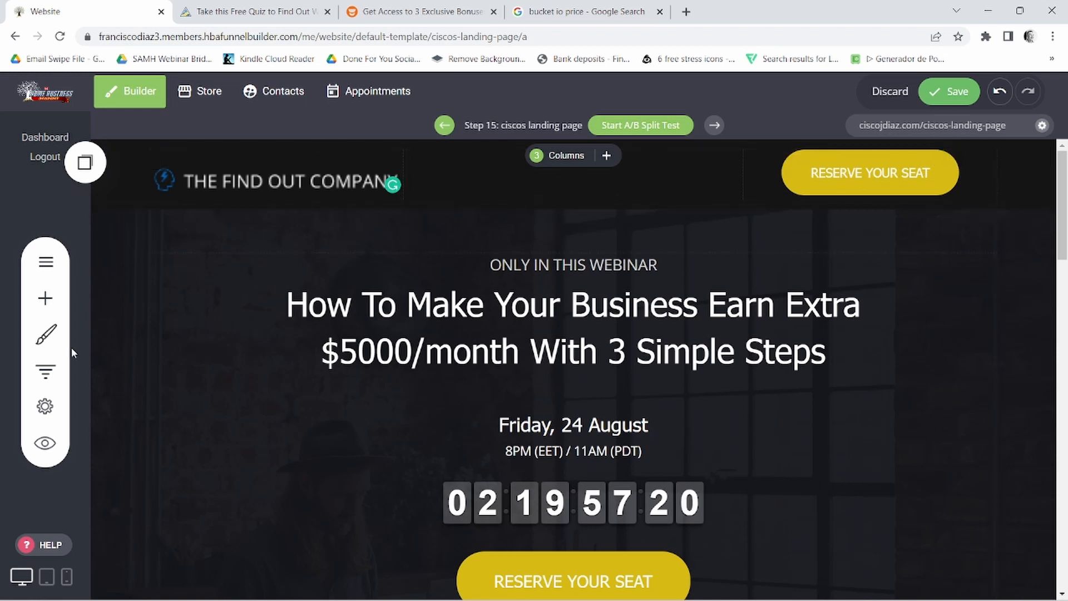
Step: Add a heading widget to the header's middle column with the text "ABOUT" followed by the presenter's first name in capitals
click(57, 308)
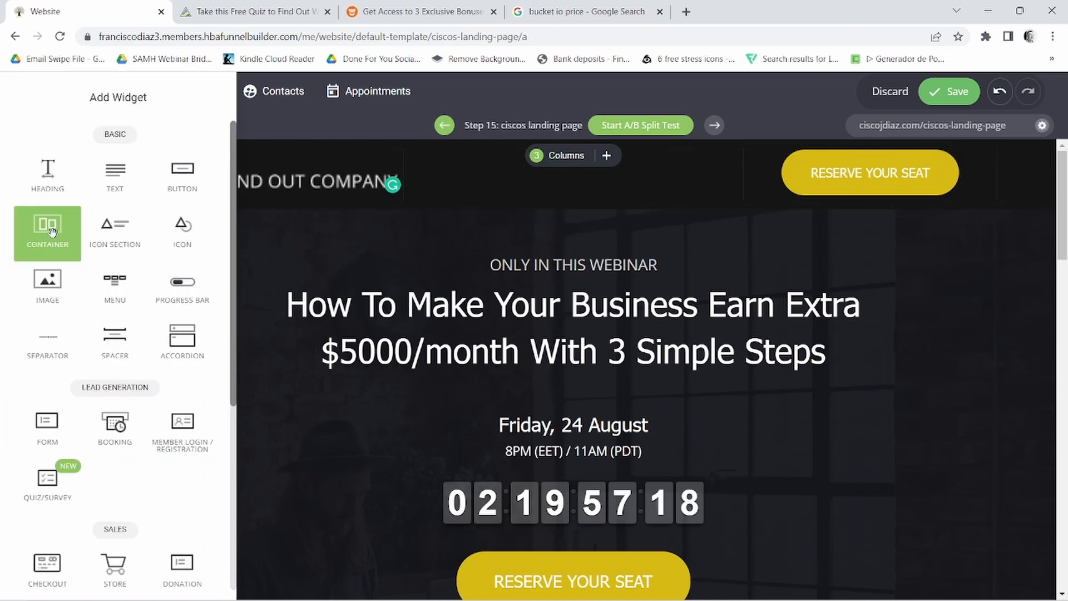
drag(55, 177, 564, 162)
click(564, 162)
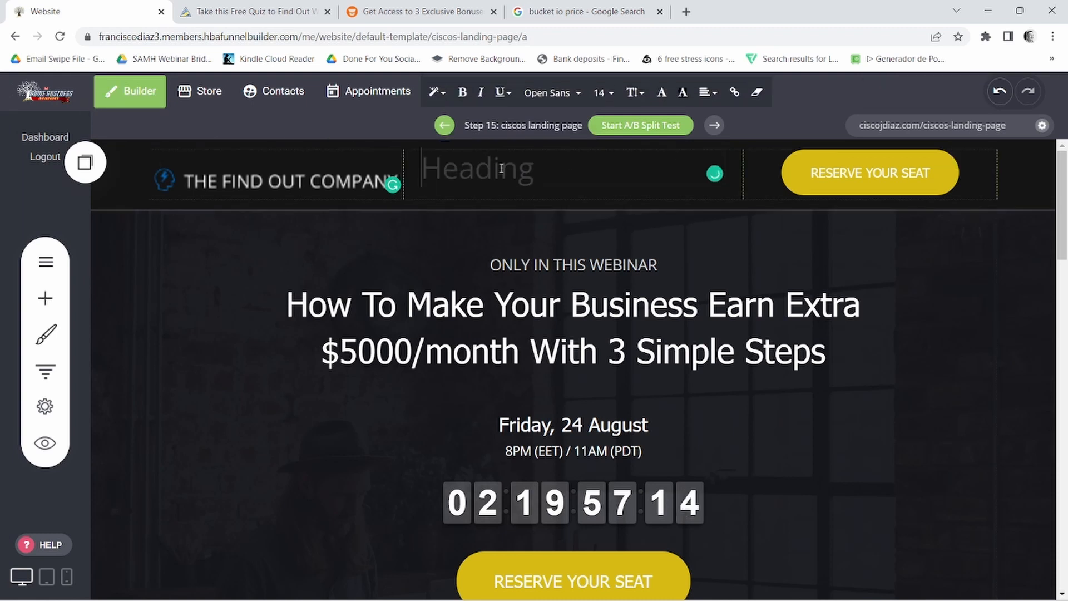
double_click(477, 171)
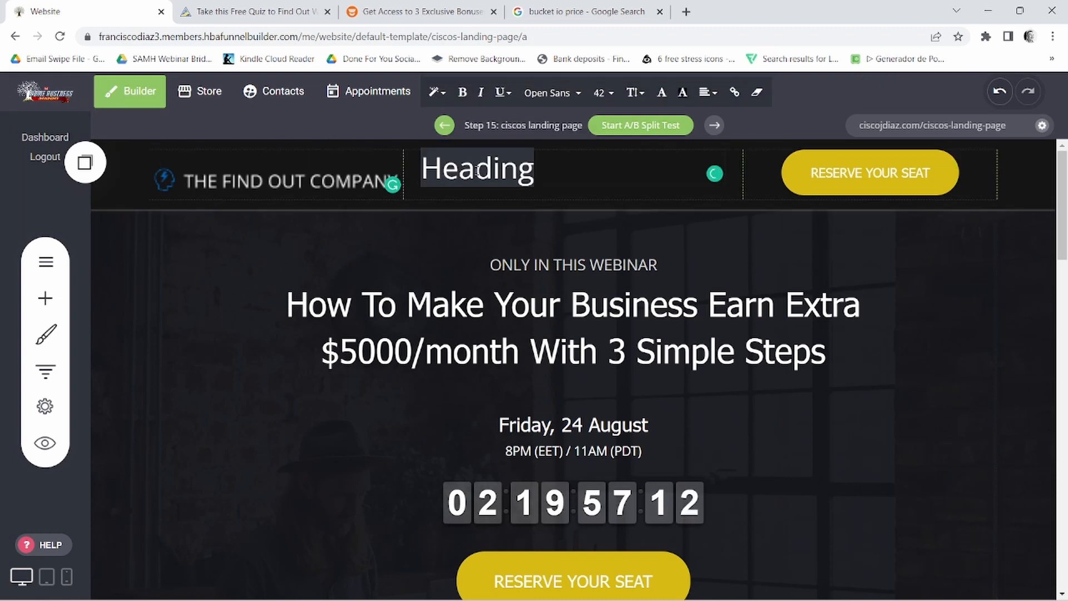
key(Caps_Lock)
text(ABOU)
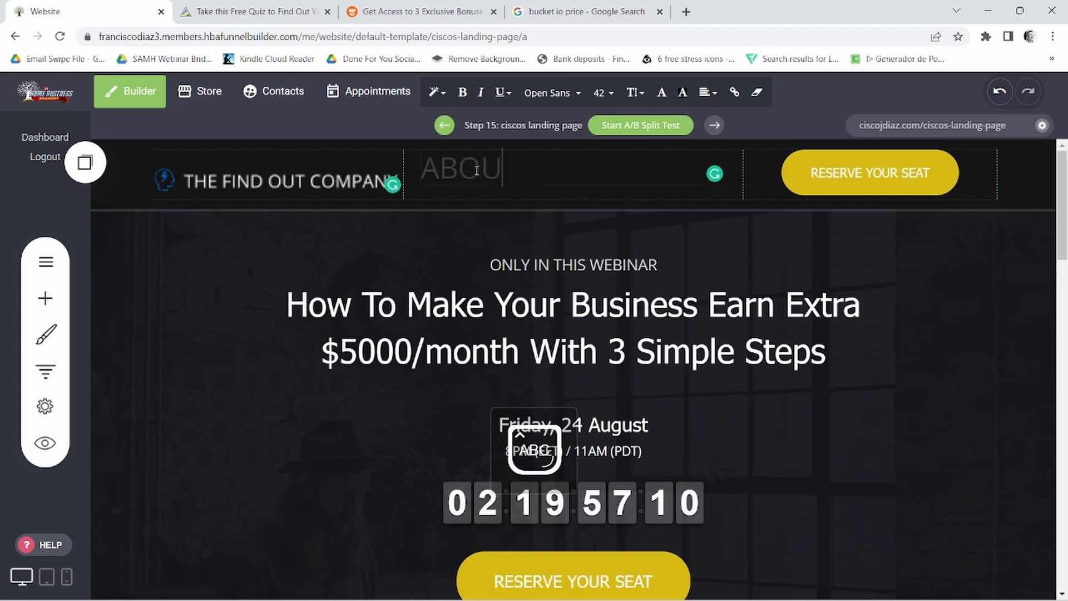
text(T JENNIFER)
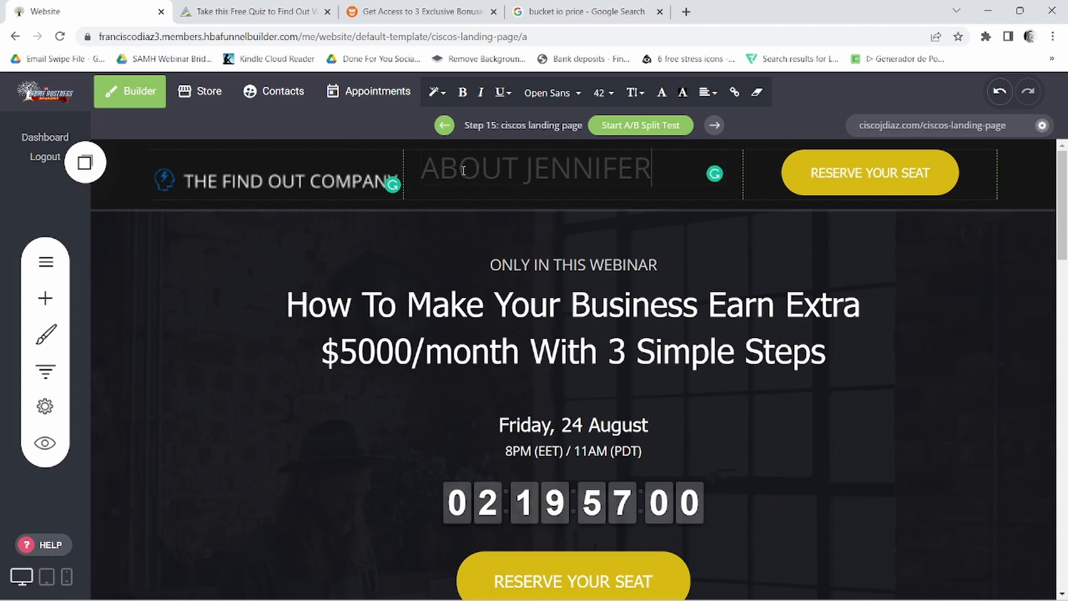
triple_click(465, 175)
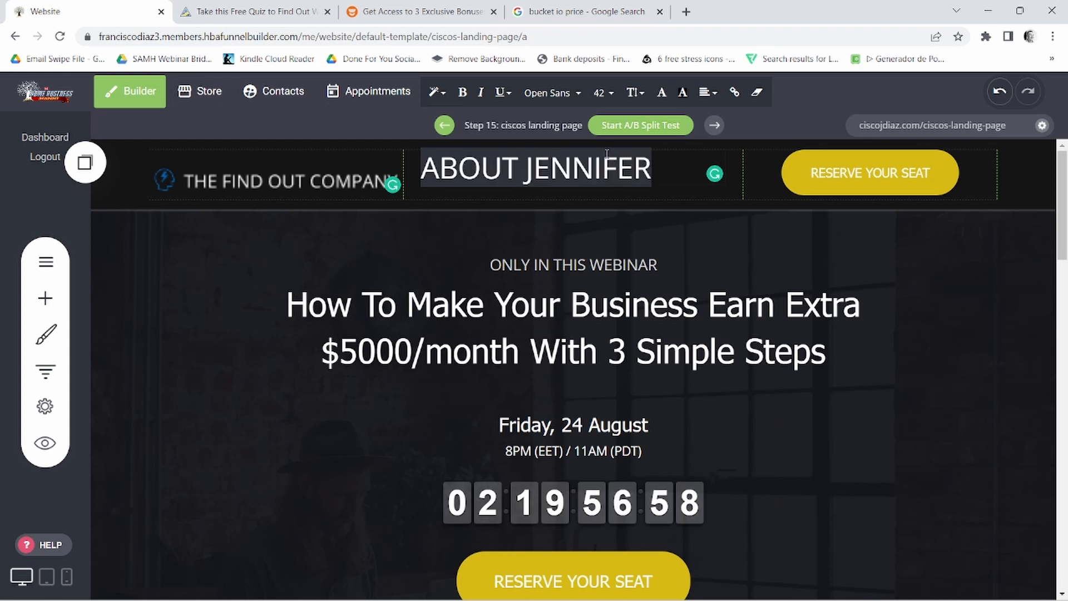
key(BackSpace)
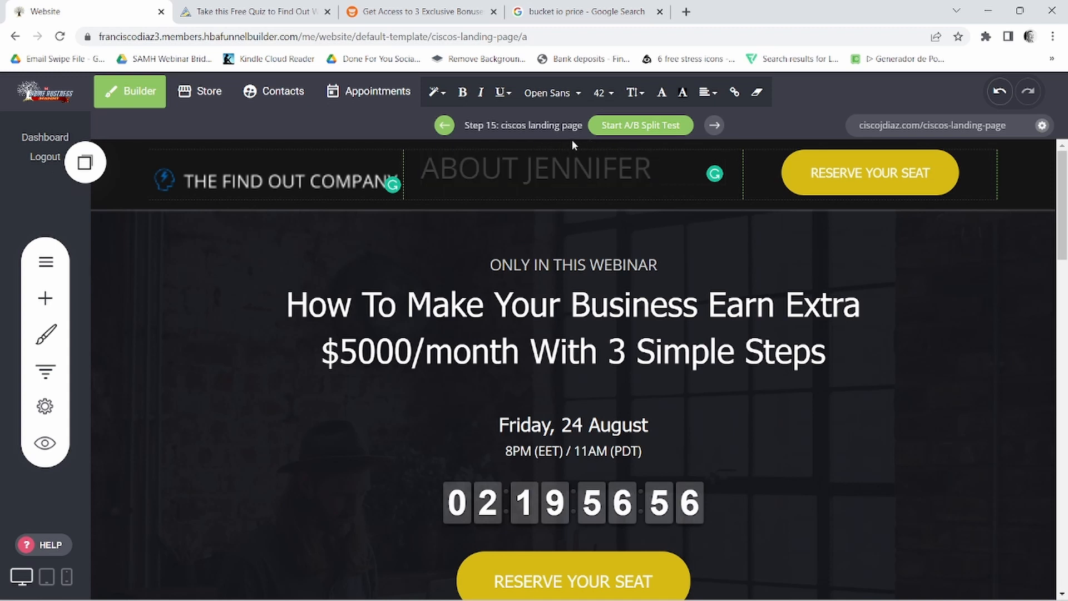
click(666, 238)
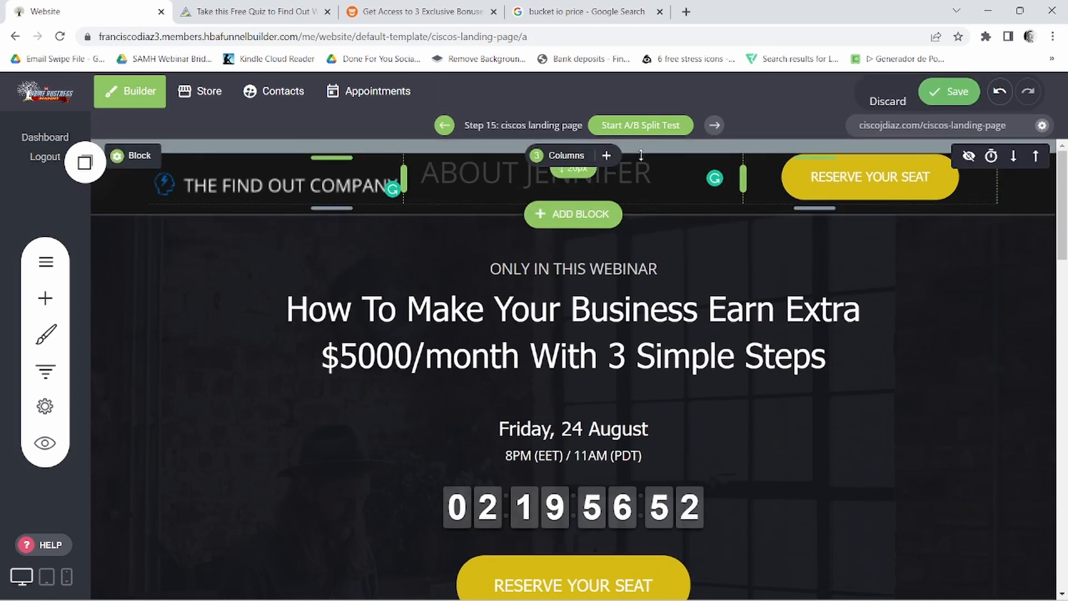
Step: Increase the header block's top spacing to about 92 px and indent the ABOUT heading by about 9%
drag(638, 145, 579, 223)
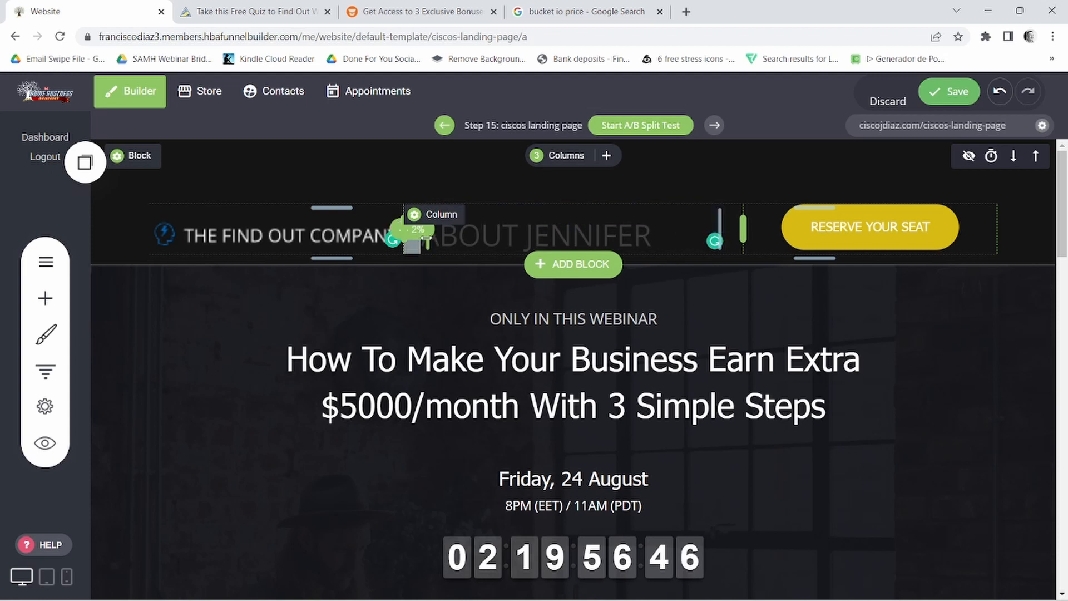
drag(426, 238, 488, 238)
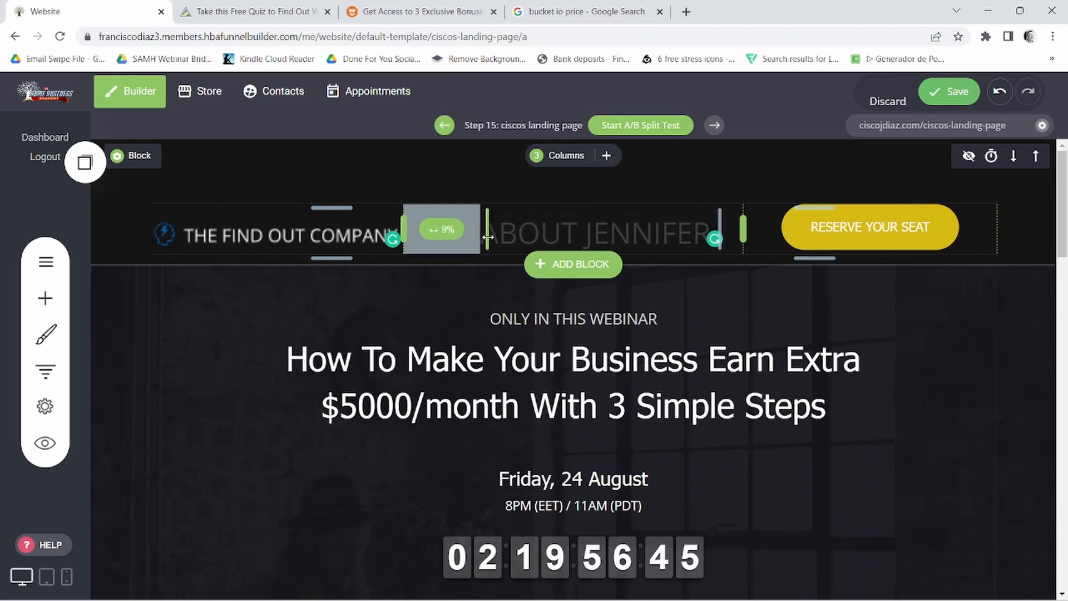
Step: Set the font size of the header's ABOUT heading to 16
click(553, 235)
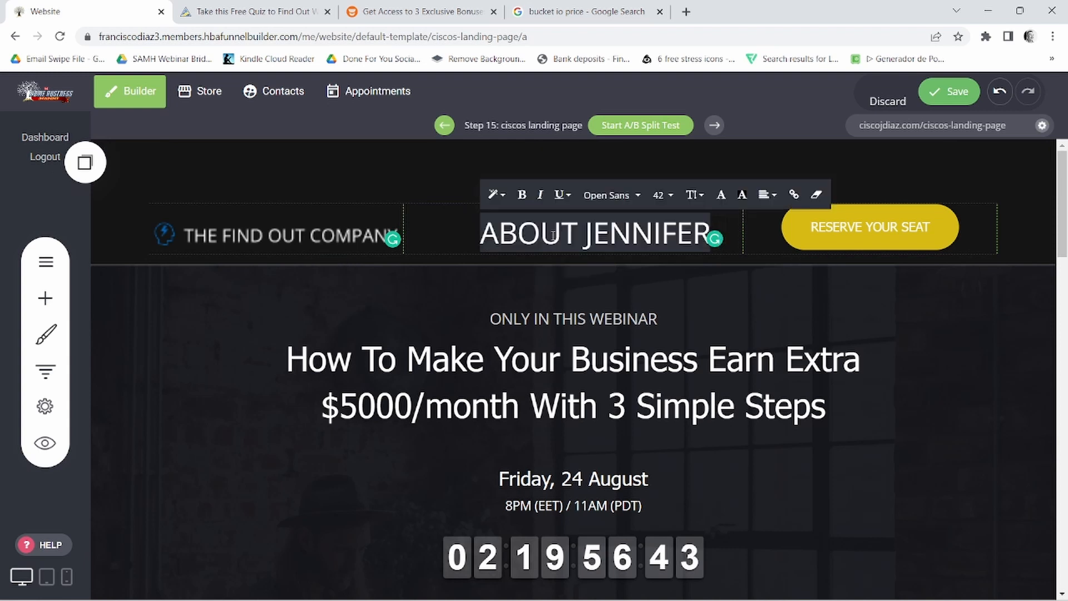
click(662, 195)
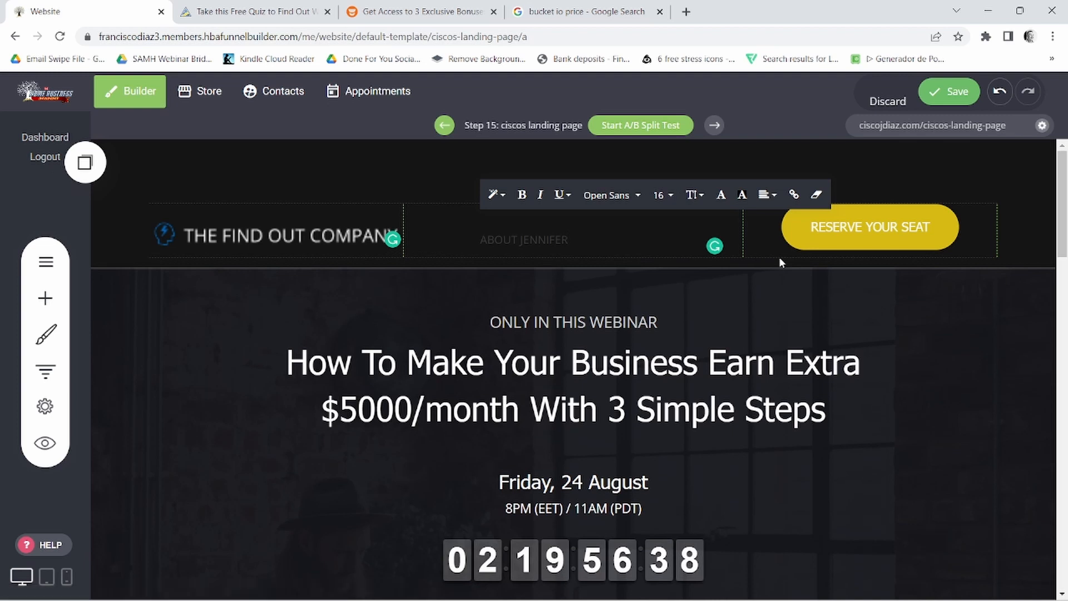
triple_click(558, 240)
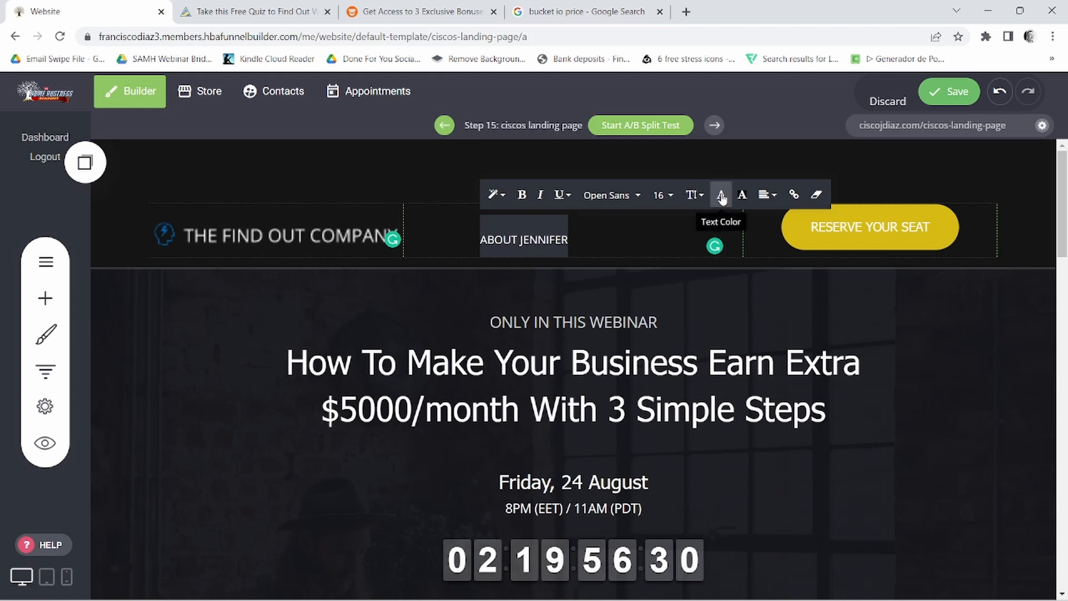
click(592, 246)
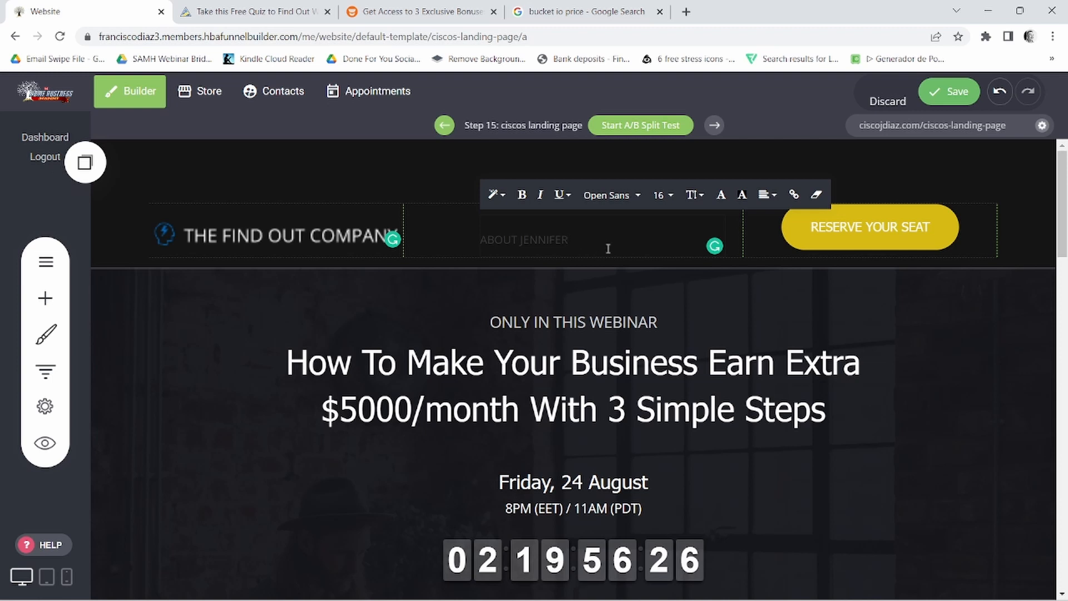
click(609, 270)
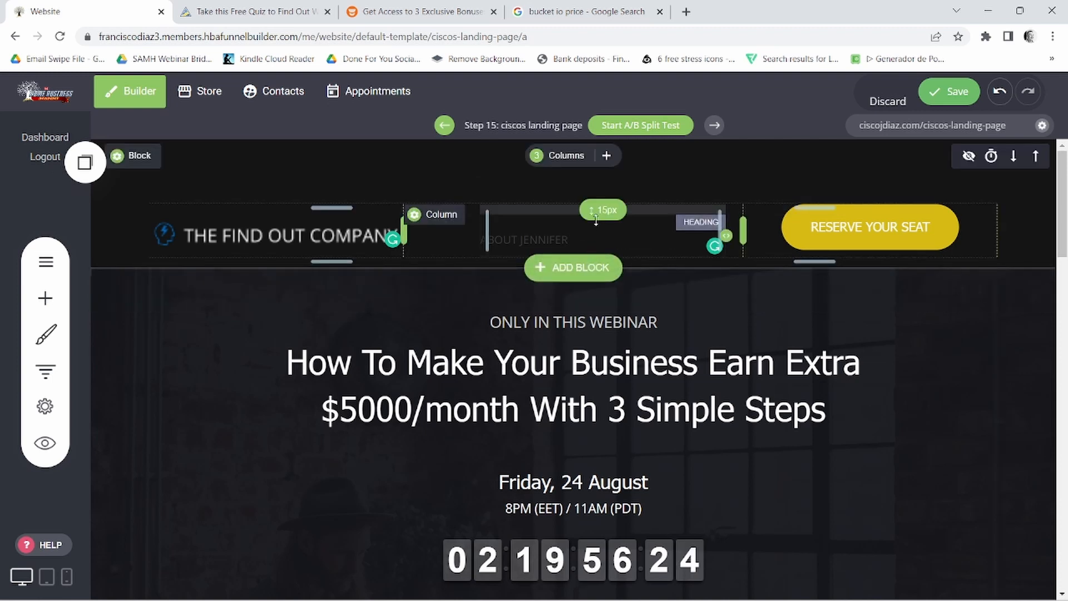
Step: Reduce the ABOUT heading's top spacing slightly and indent it further toward the RESERVE YOUR SEAT button
drag(600, 216, 597, 212)
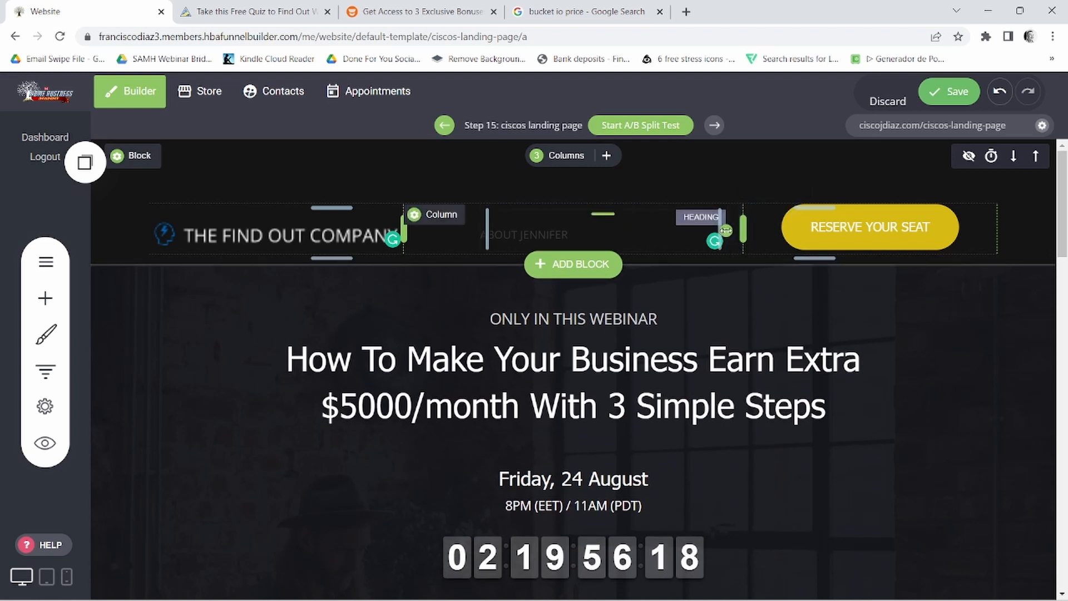
drag(725, 234, 772, 230)
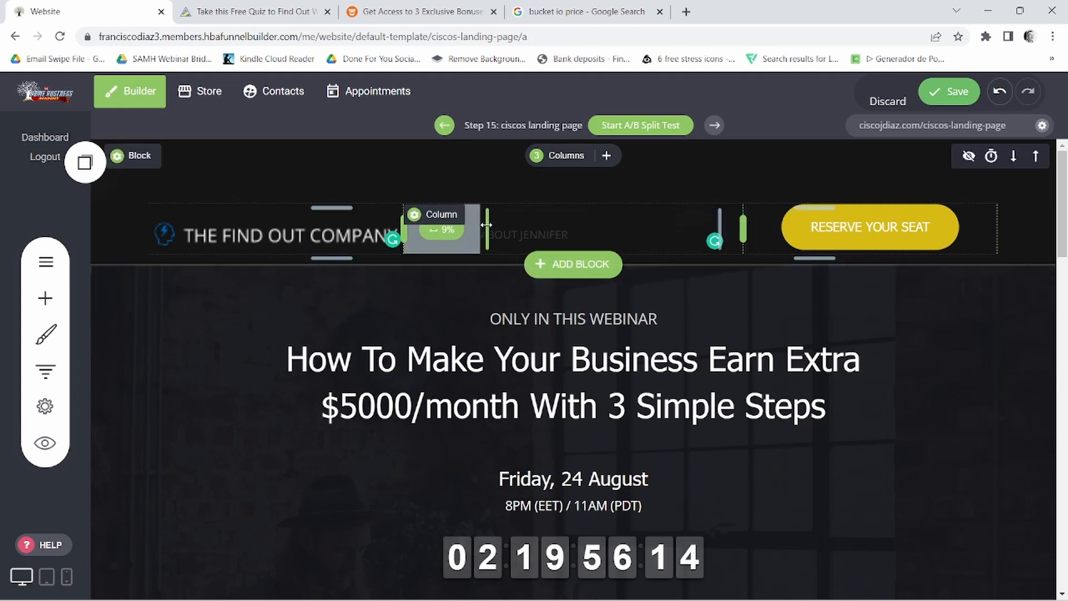
drag(465, 225, 557, 220)
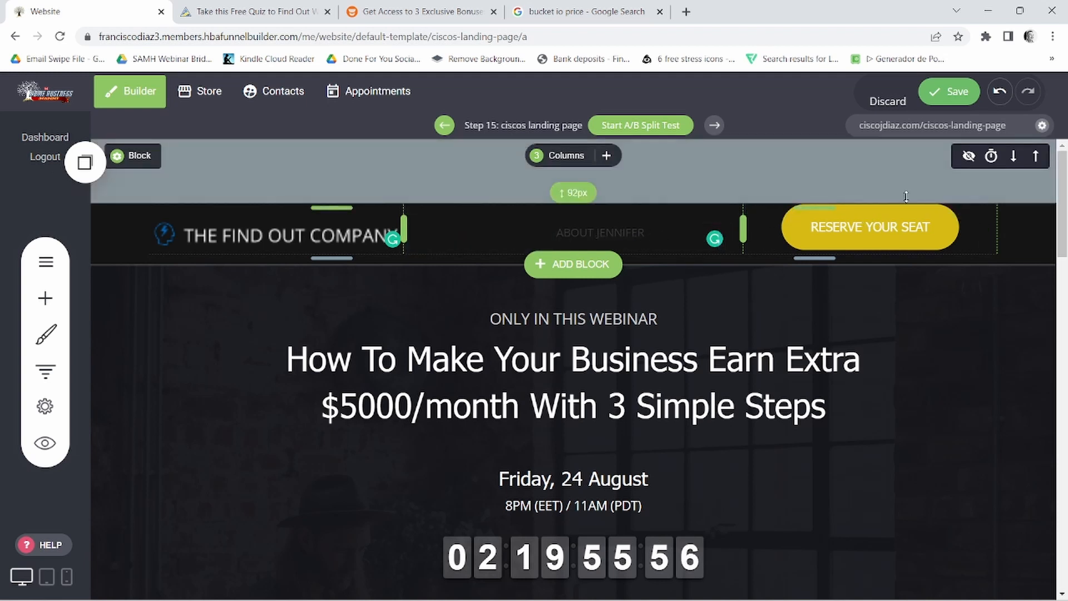
Step: Lower the header's RESERVE YOUR SEAT button level with the logo and remove the extra space above the header content
drag(868, 209, 867, 218)
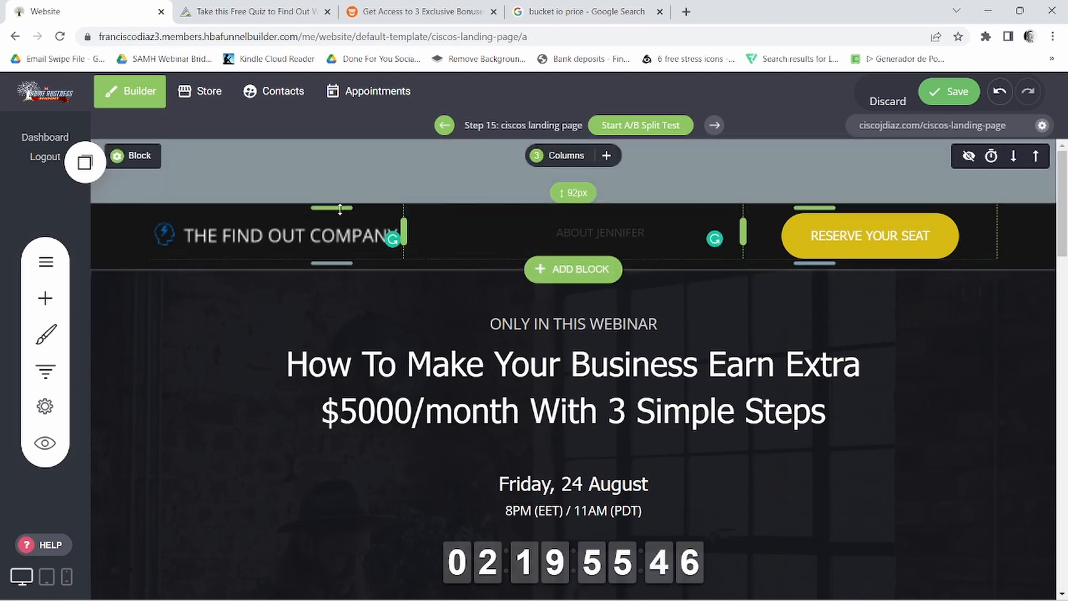
drag(339, 208, 327, 142)
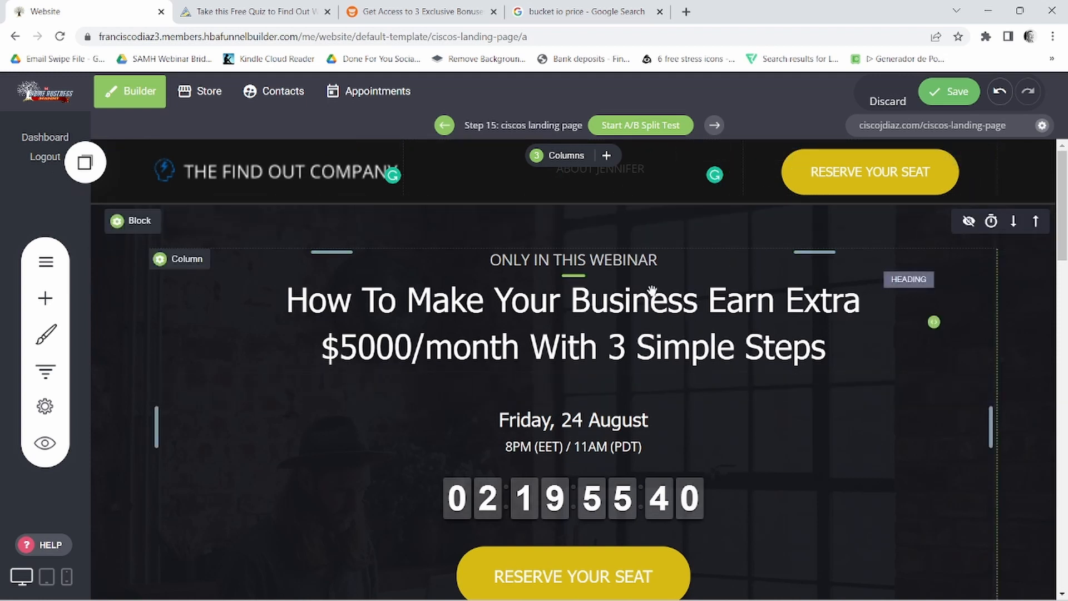
Step: Copy the main "FREE ONLINE QUIZ WITH RYAN LEVESQUE" headline from the Choose Quiz page and return to the landing page editor
mouse_move(131, 225)
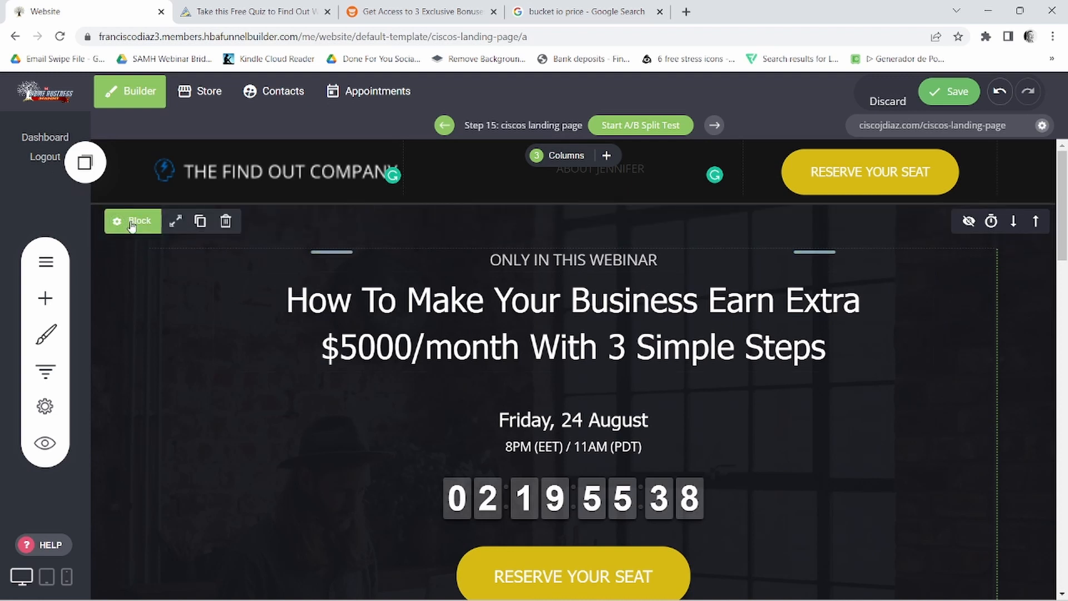
click(254, 11)
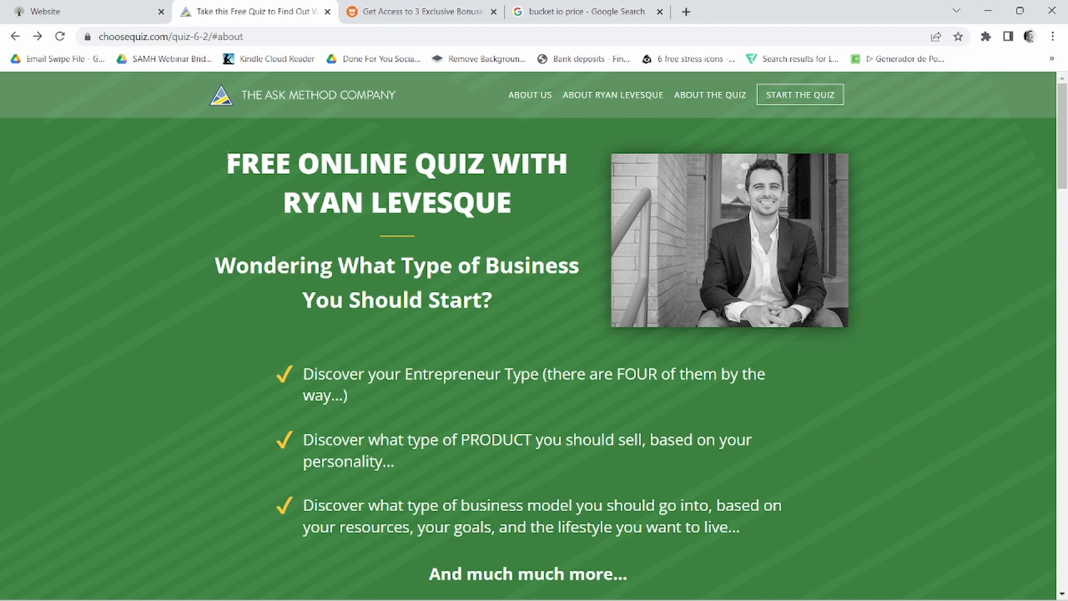
drag(247, 158, 534, 203)
key(ctrl+c)
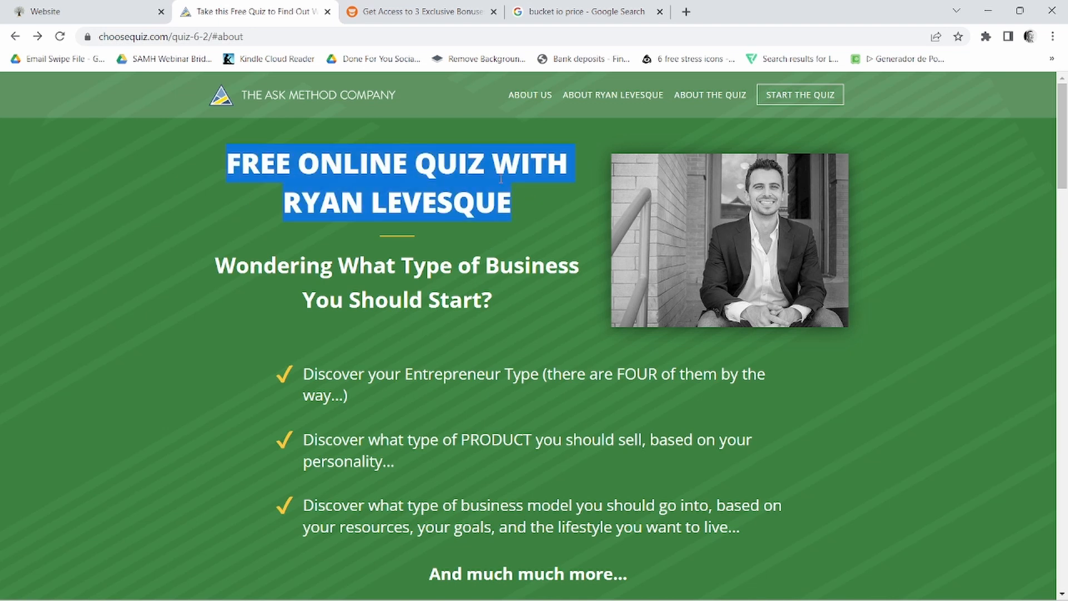
click(133, 11)
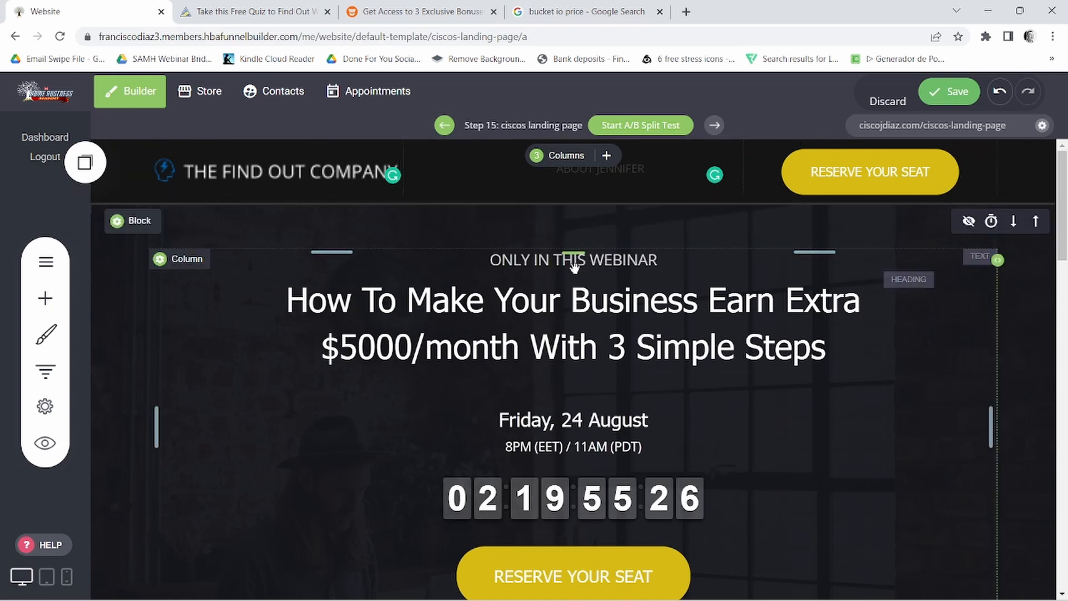
Step: Delete the hero block's webinar tagline, main headline, date text, countdown timer and RESERVE YOUR SEAT button
right_click(193, 265)
key(Escape)
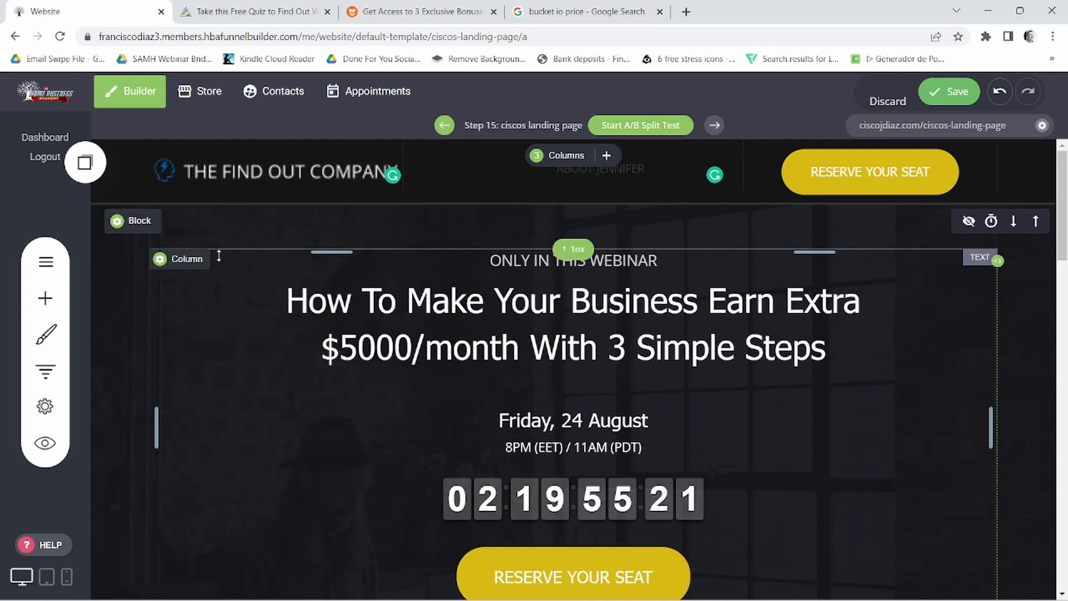
click(172, 264)
click(192, 368)
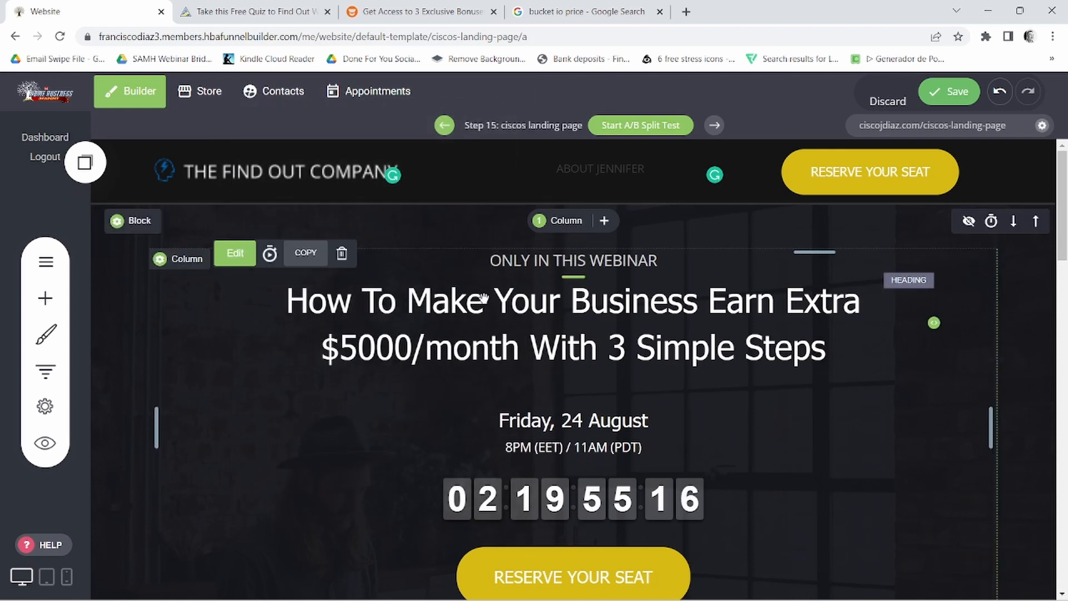
click(342, 254)
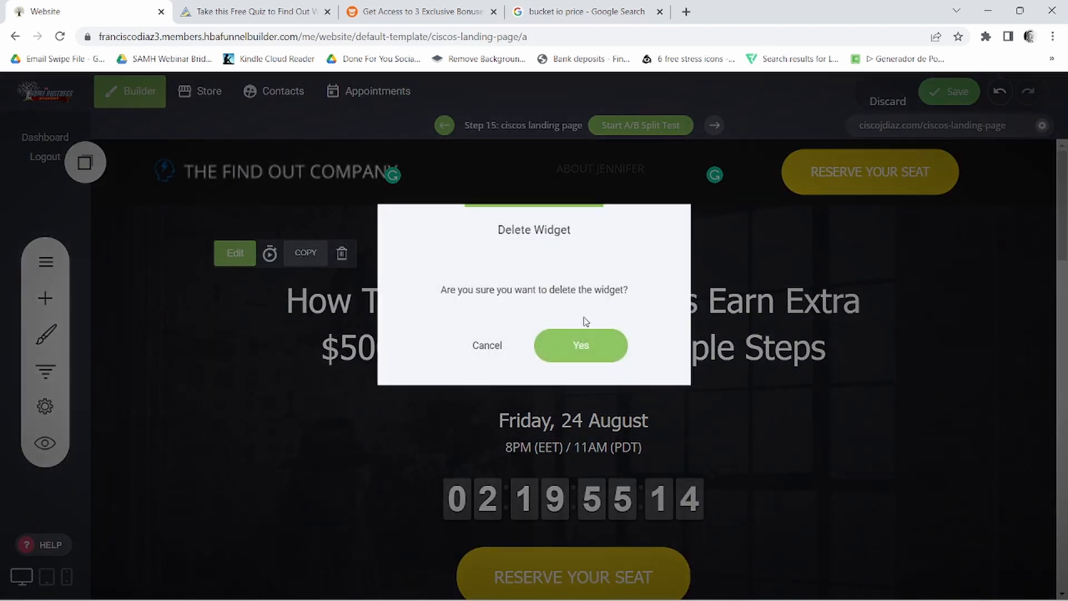
click(579, 350)
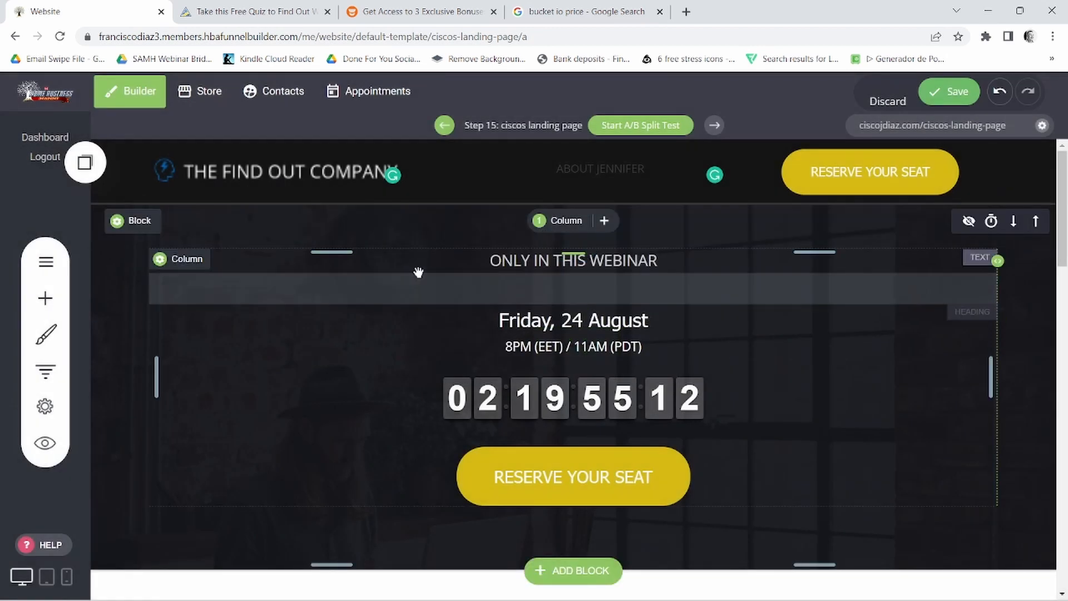
mouse_move(525, 263)
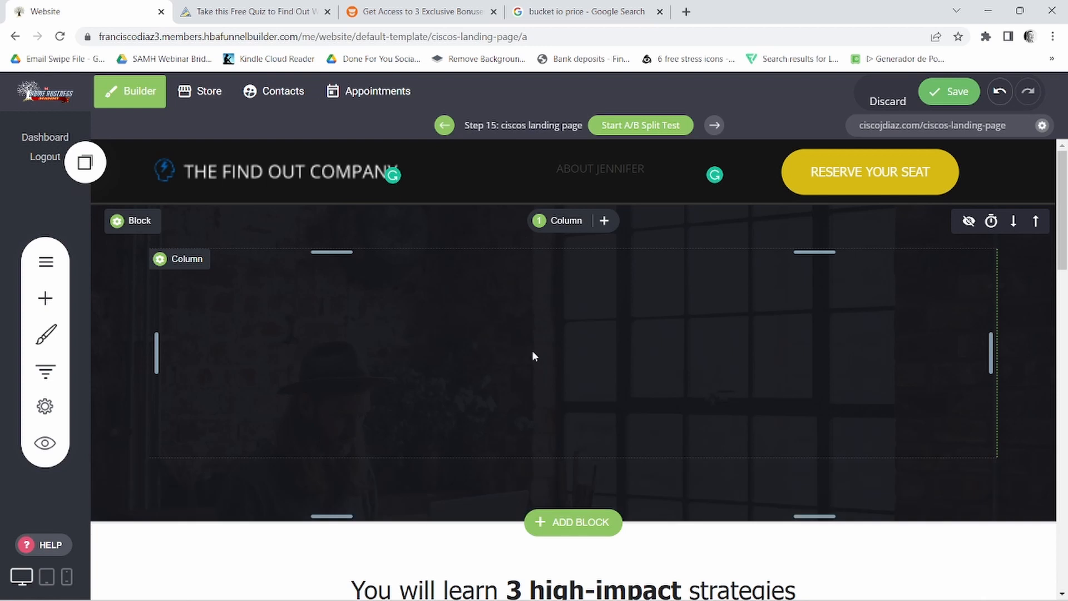
Step: Remove the background image from the emptied hero block and check its overlay color
click(129, 222)
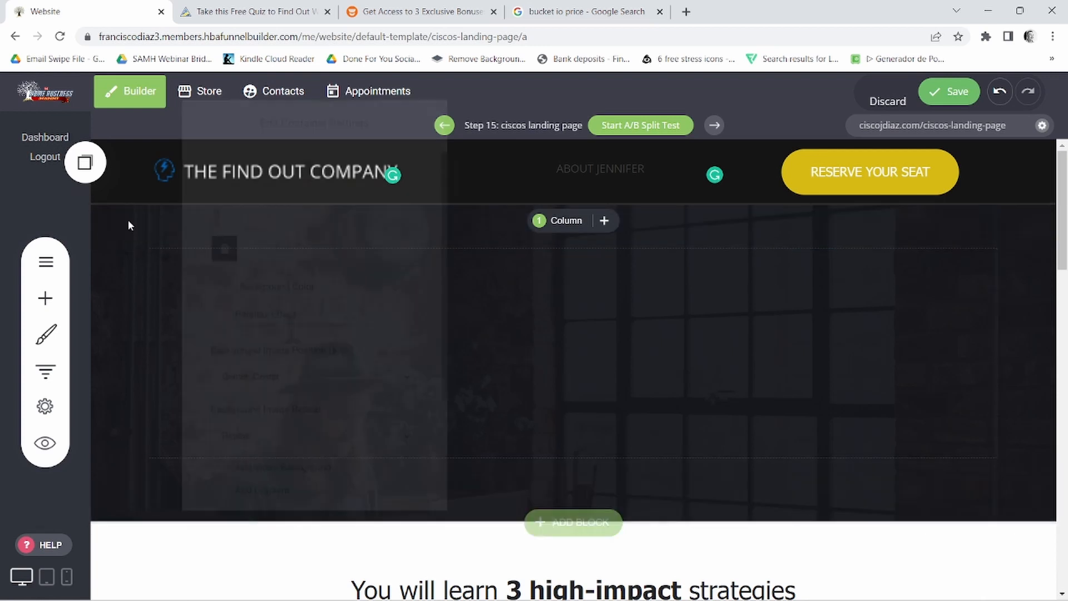
click(213, 242)
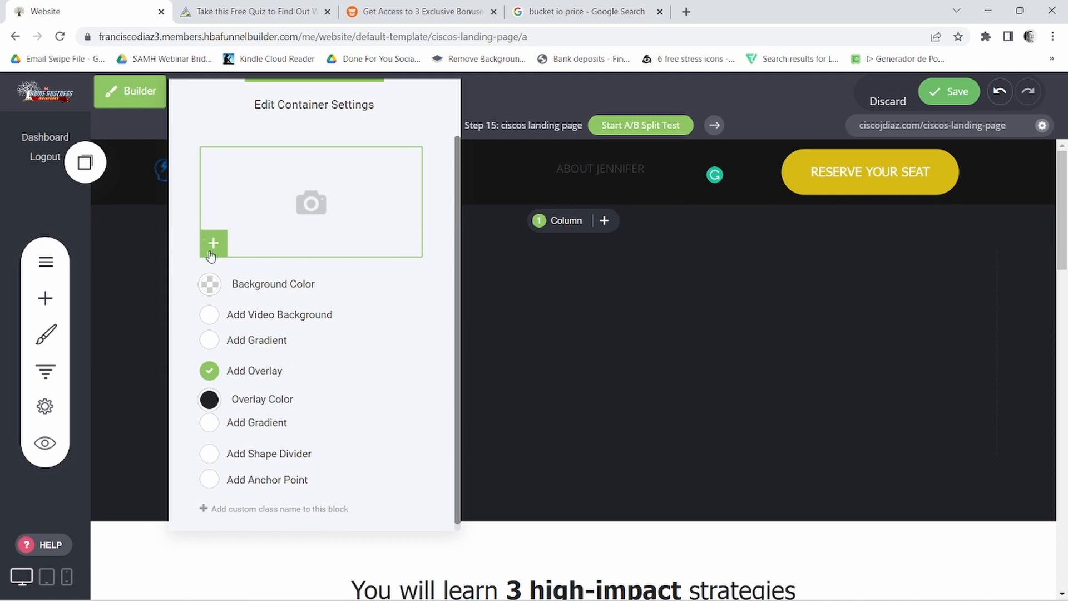
click(210, 399)
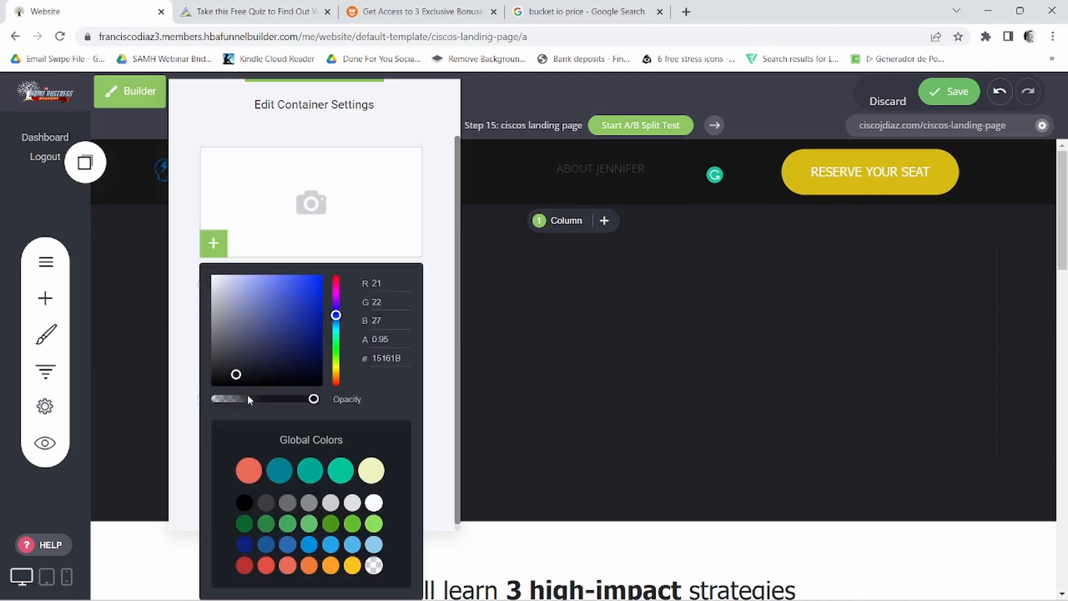
click(185, 216)
Step: Set the hero block's background color to solid black (#000000) and turn off its overlay
click(210, 286)
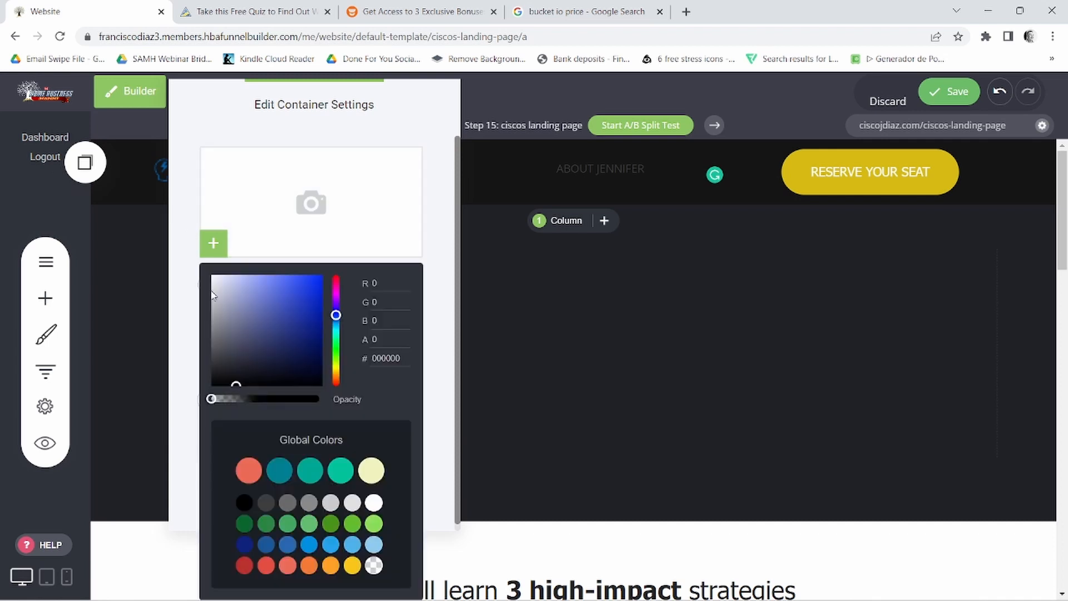
drag(236, 388, 192, 401)
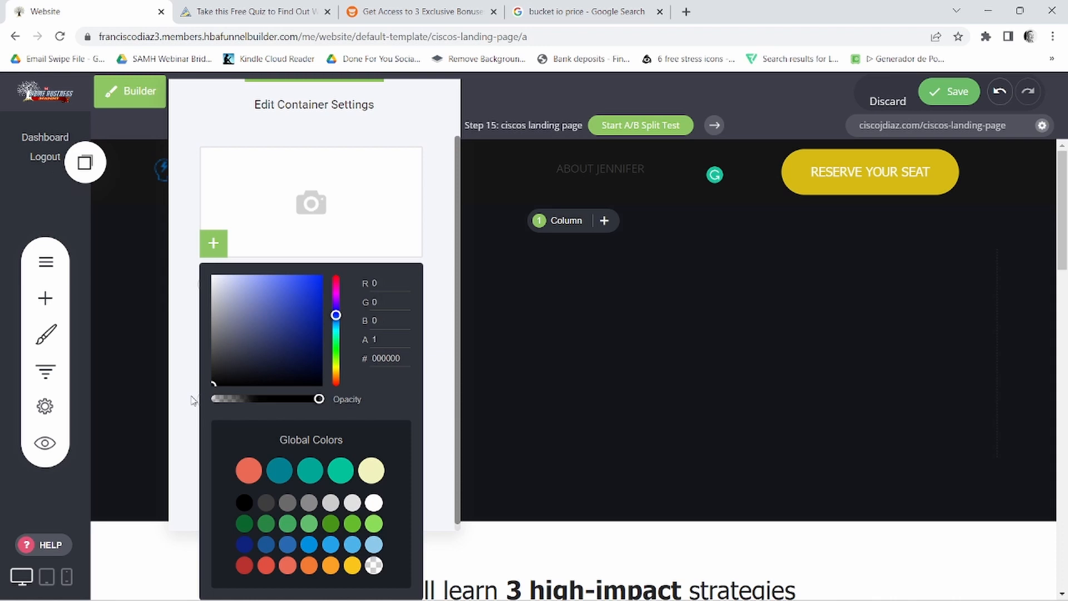
click(178, 274)
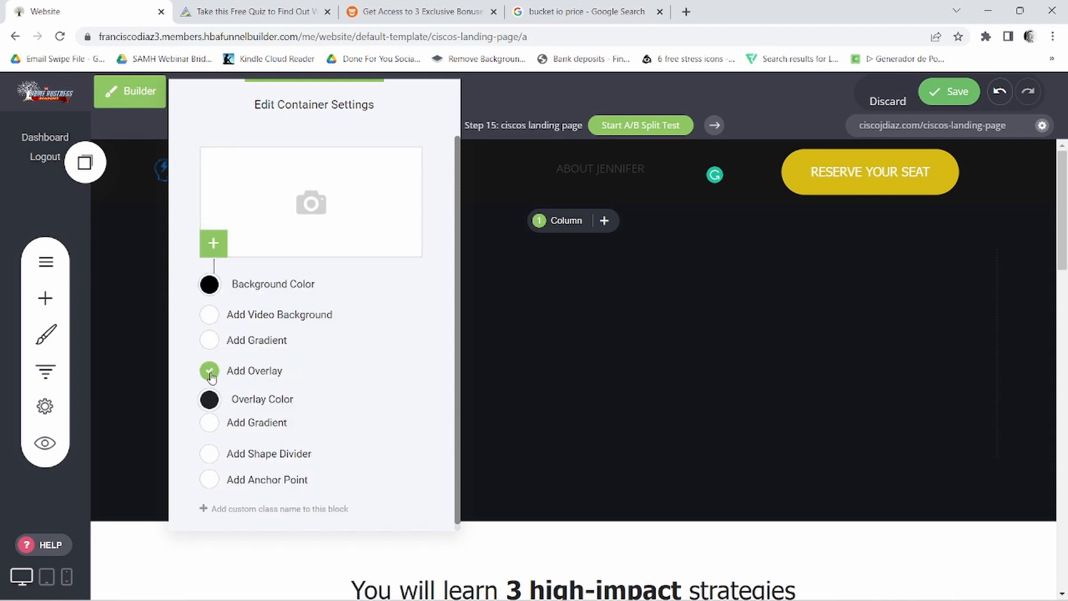
click(210, 372)
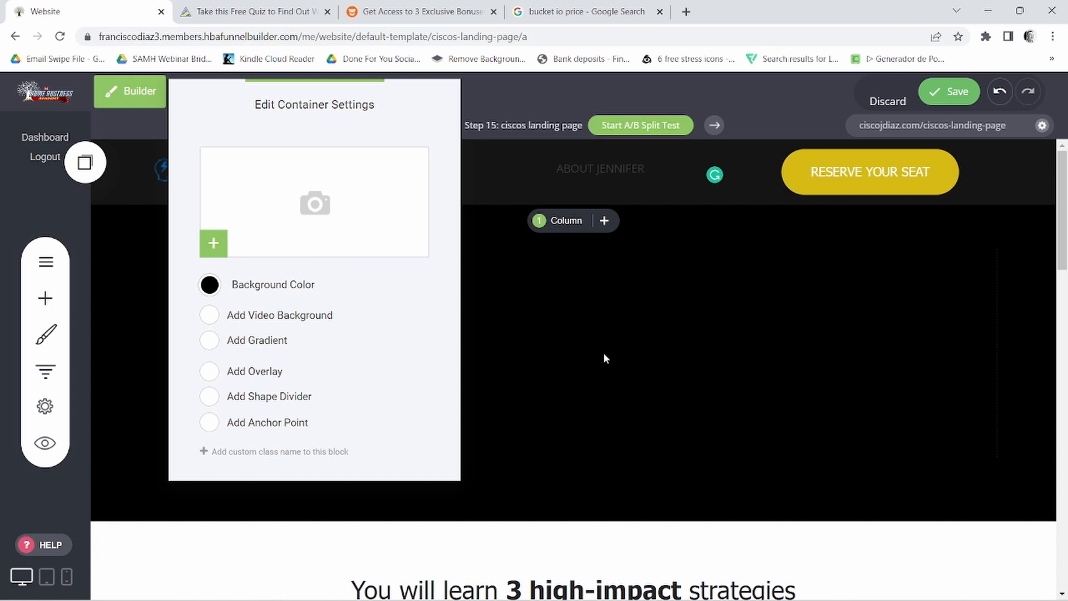
click(605, 357)
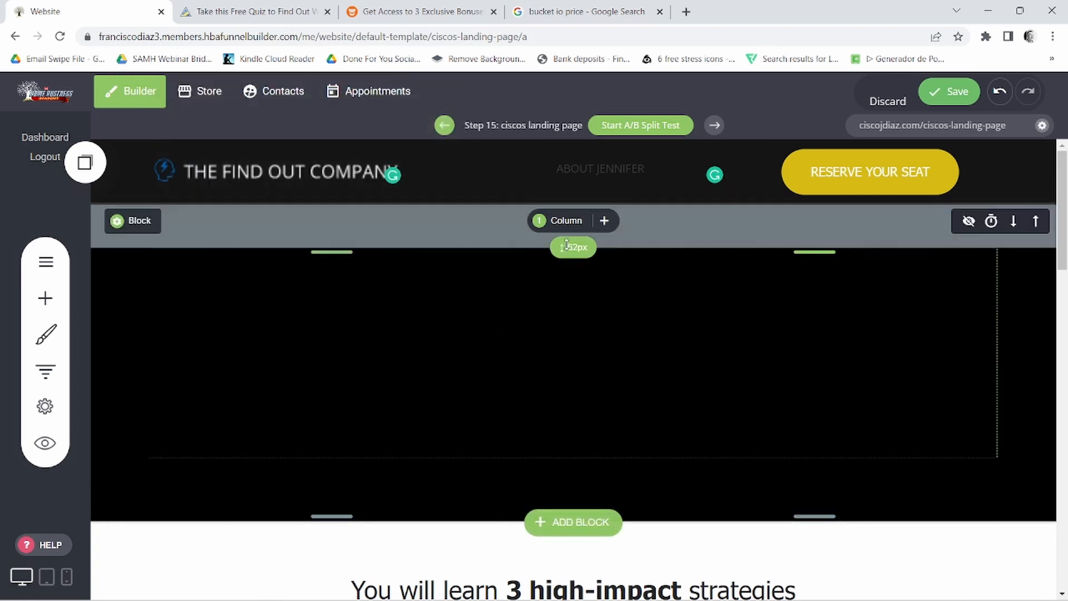
Step: Split the hero block into two columns and add a heading widget to the first column
click(559, 221)
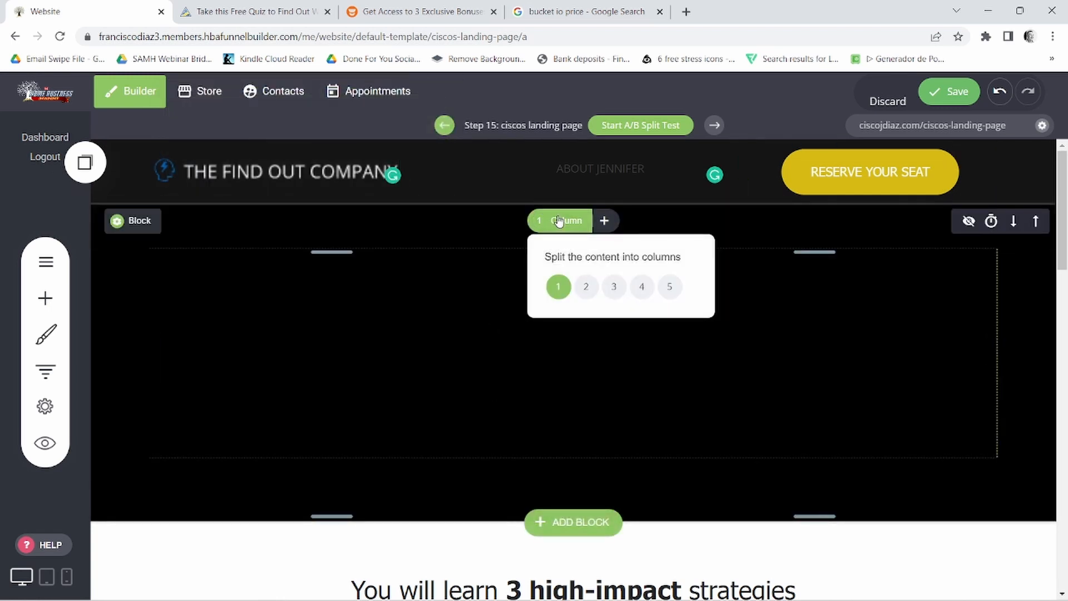
click(588, 288)
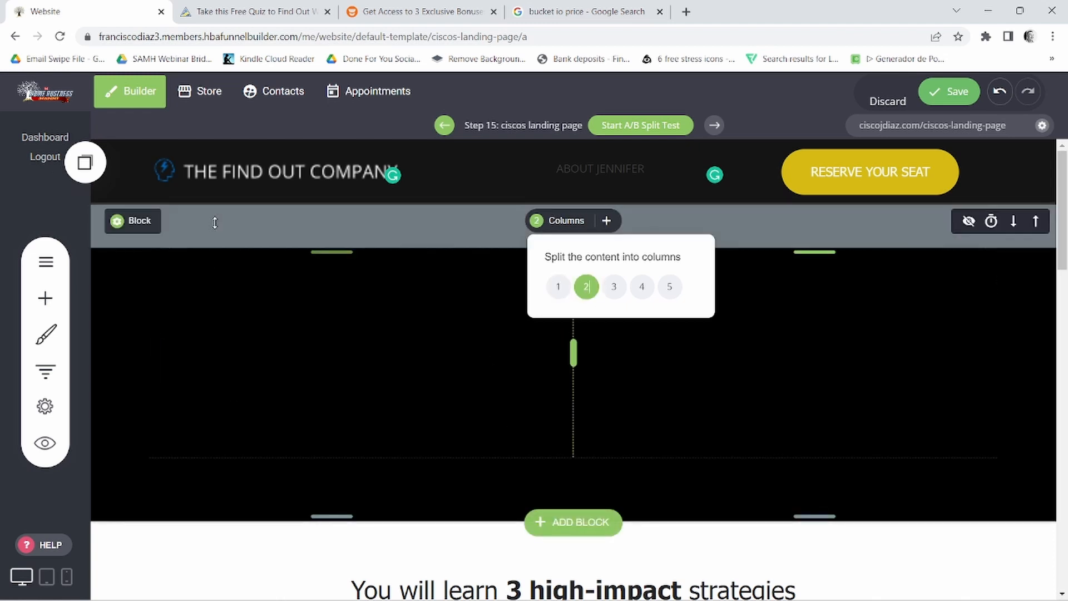
click(45, 299)
drag(56, 173, 420, 239)
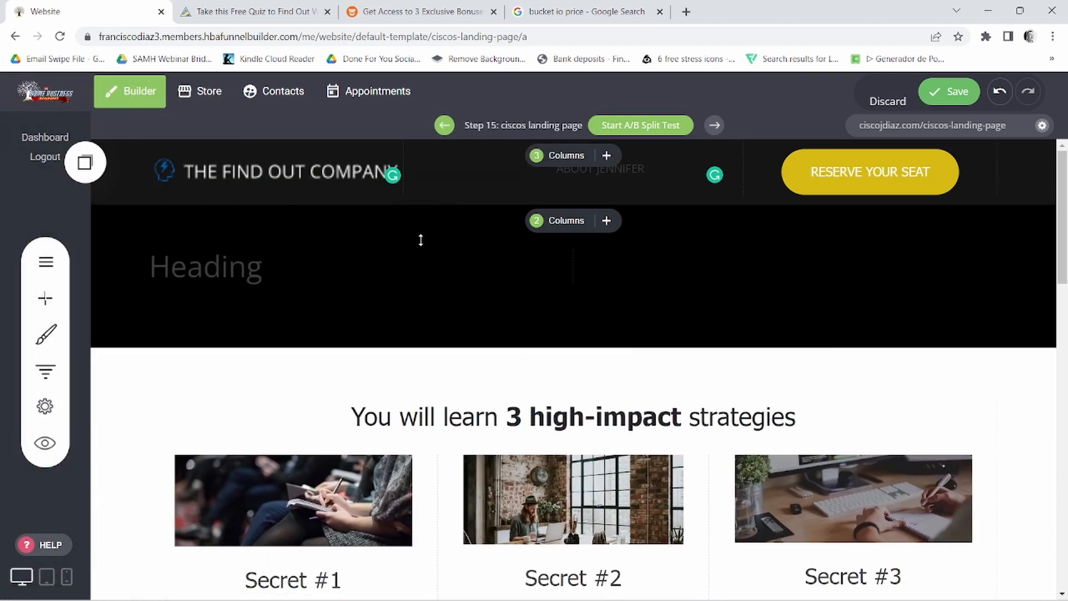
Step: Replace the placeholder heading with the copied "FREE ONLINE QUIZ WITH RYAN LEVESQUE" headline and center it
double_click(254, 268)
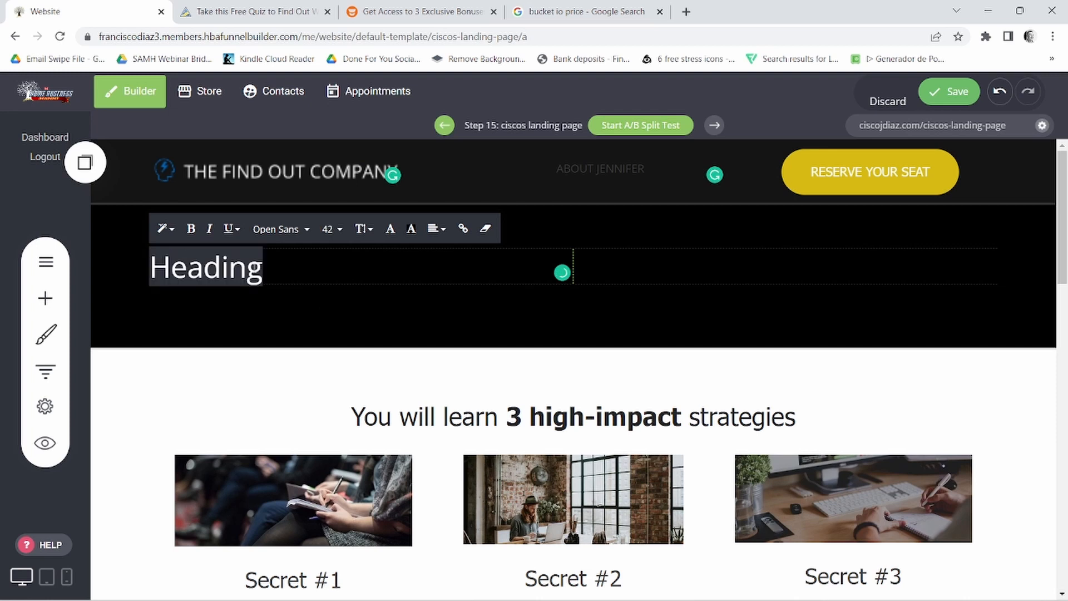
key(ctrl+v)
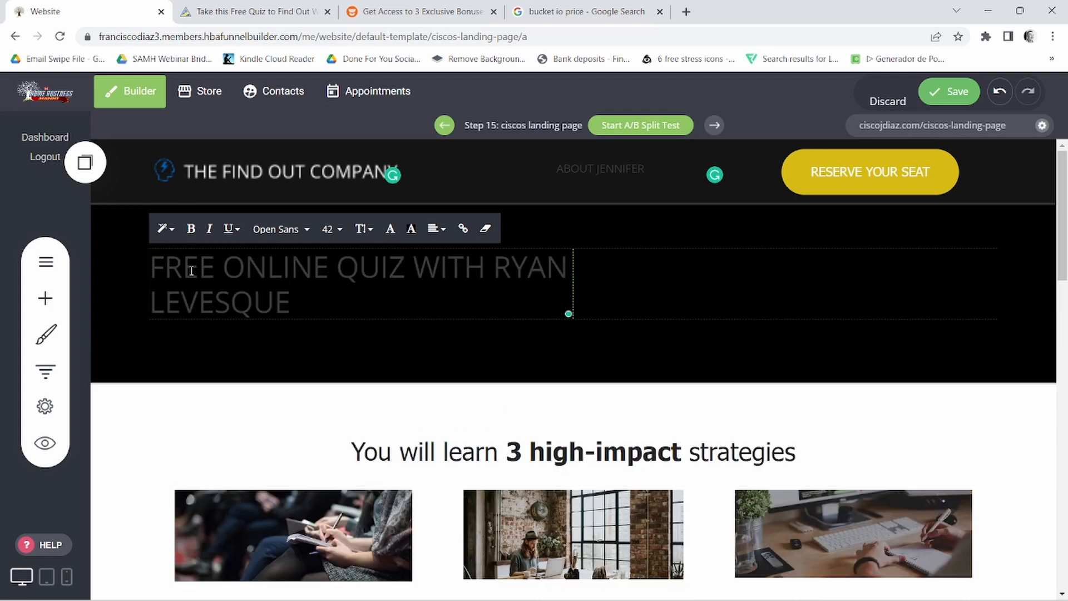
drag(156, 265, 398, 297)
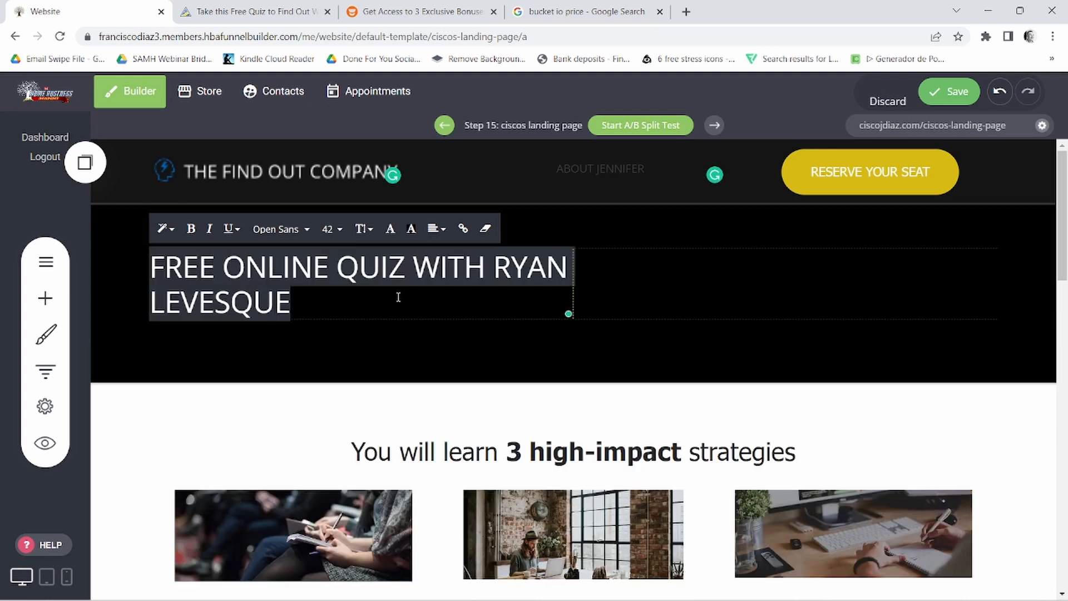
click(442, 232)
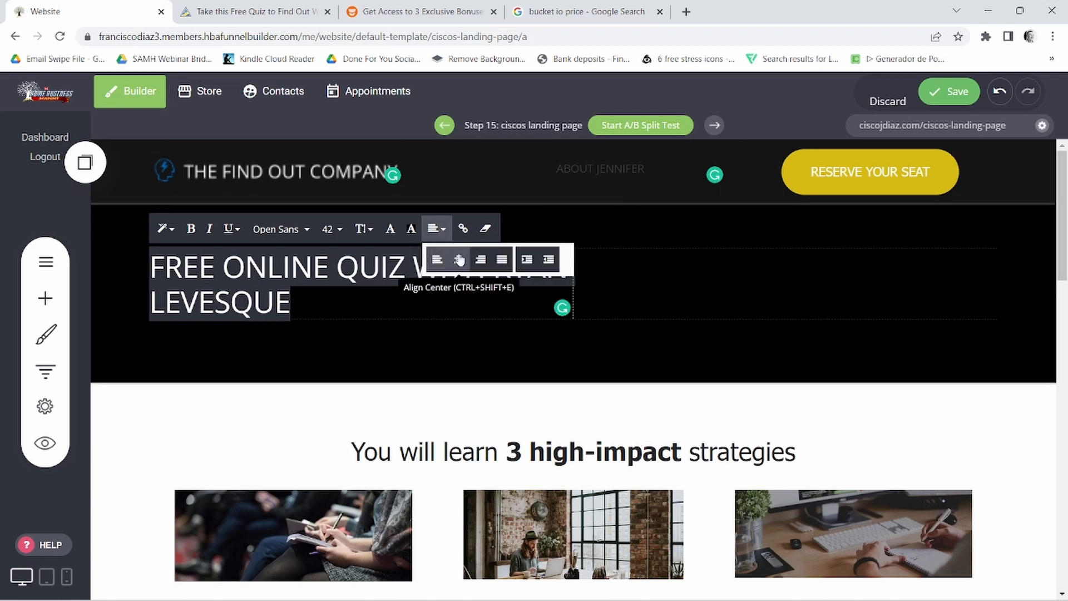
click(459, 260)
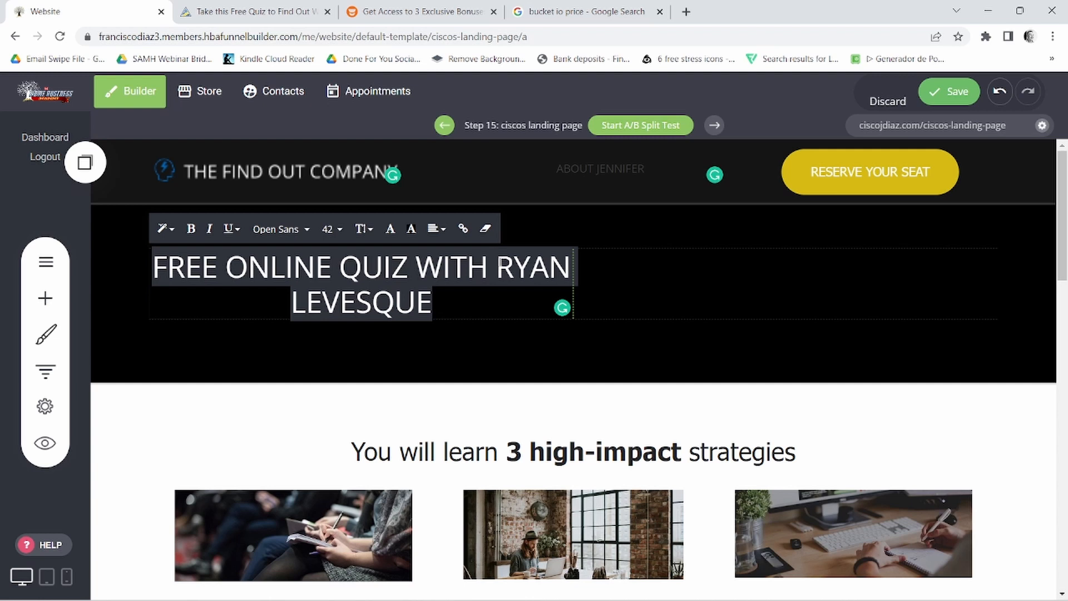
Step: Replace the name RYAN LEVESQUE in the hero headline with the new quiz host's full name in capitals
drag(496, 267, 524, 293)
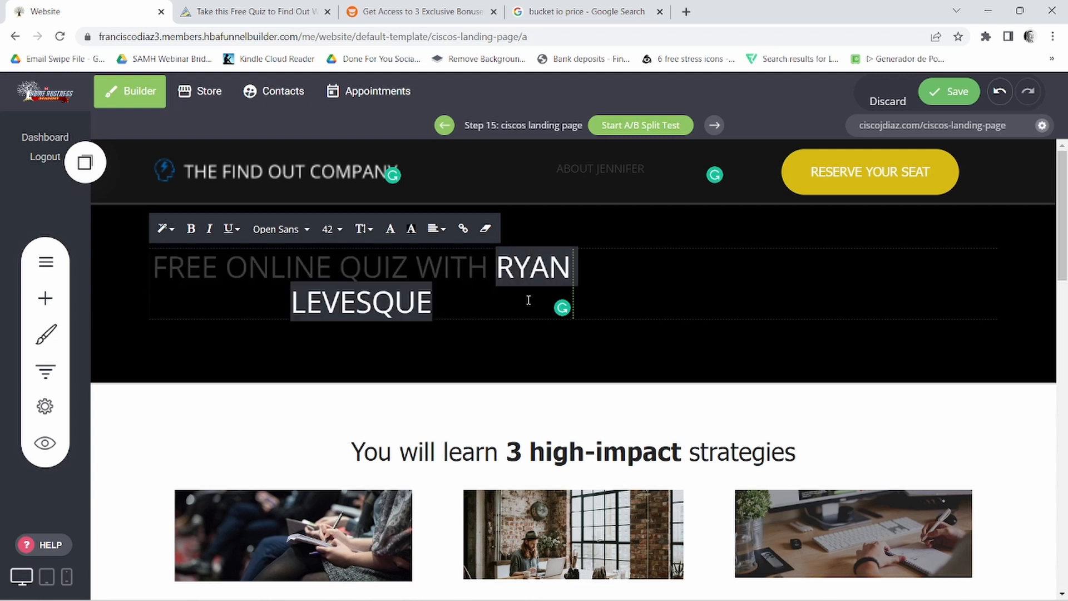
text(JENNI)
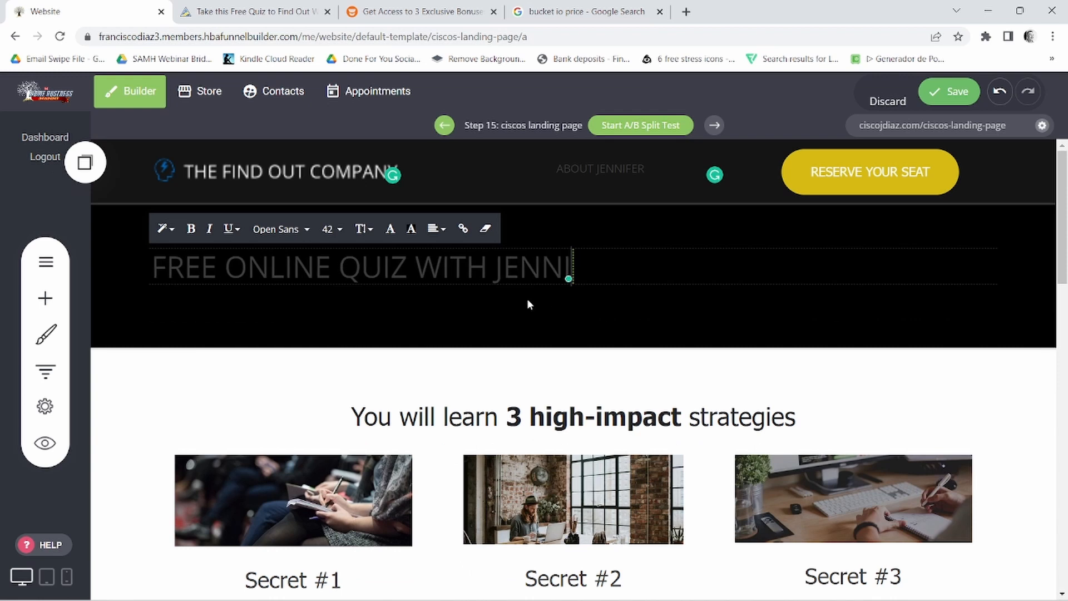
text(FER DIAZ)
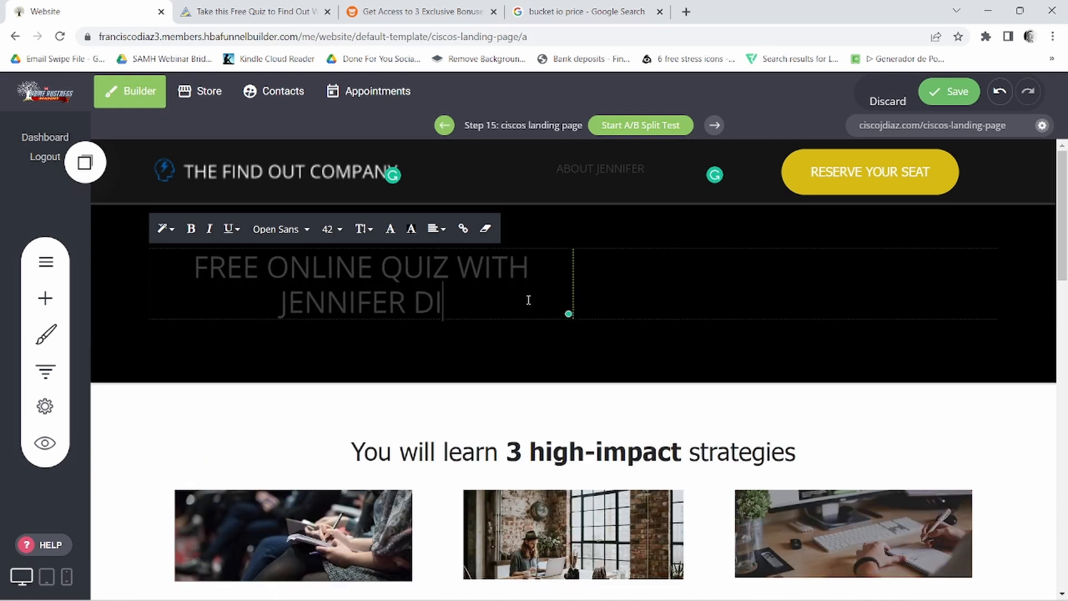
Step: Change the entire hero headline's text color to white (#FFFFFF)
triple_click(414, 270)
click(389, 229)
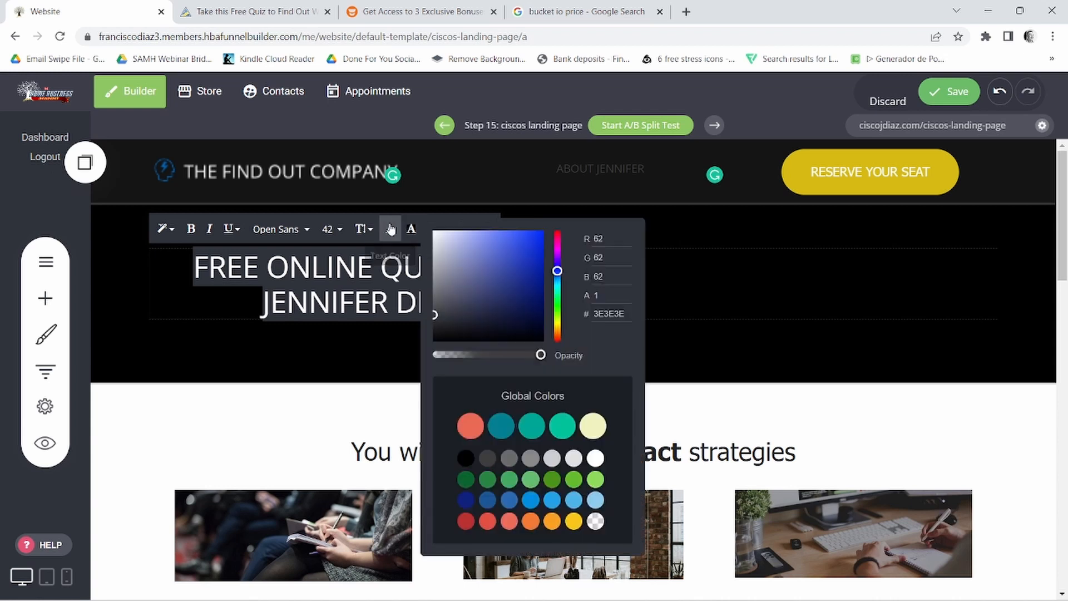
click(437, 318)
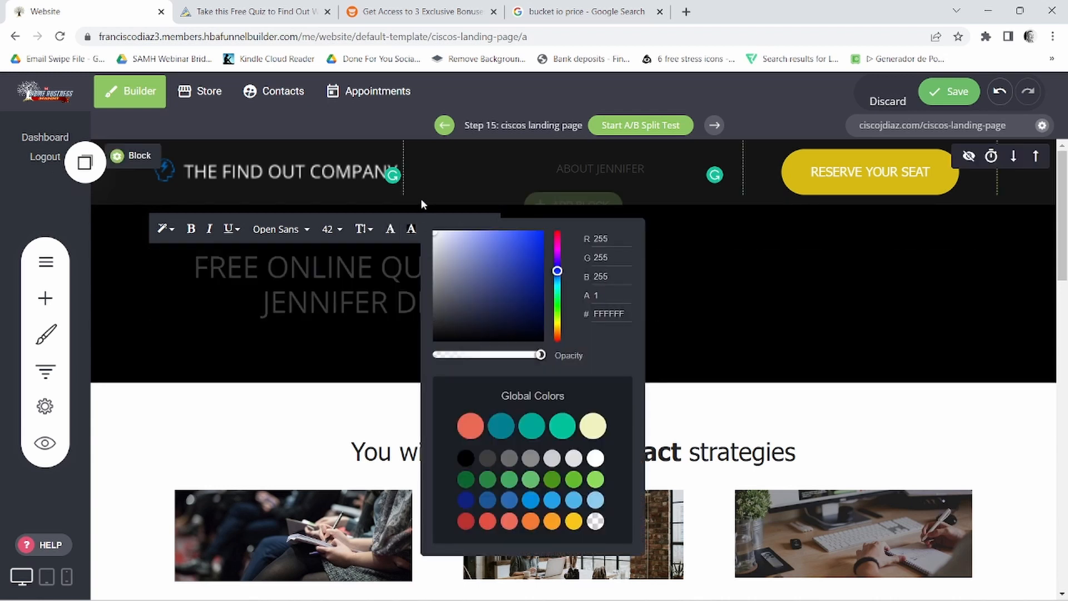
click(341, 262)
triple_click(342, 262)
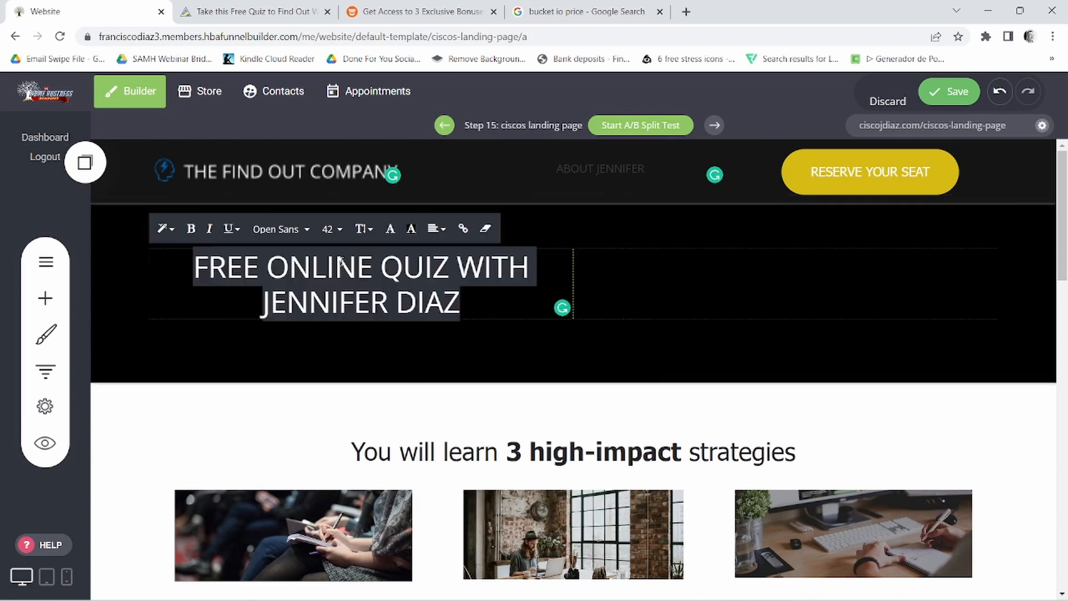
click(389, 227)
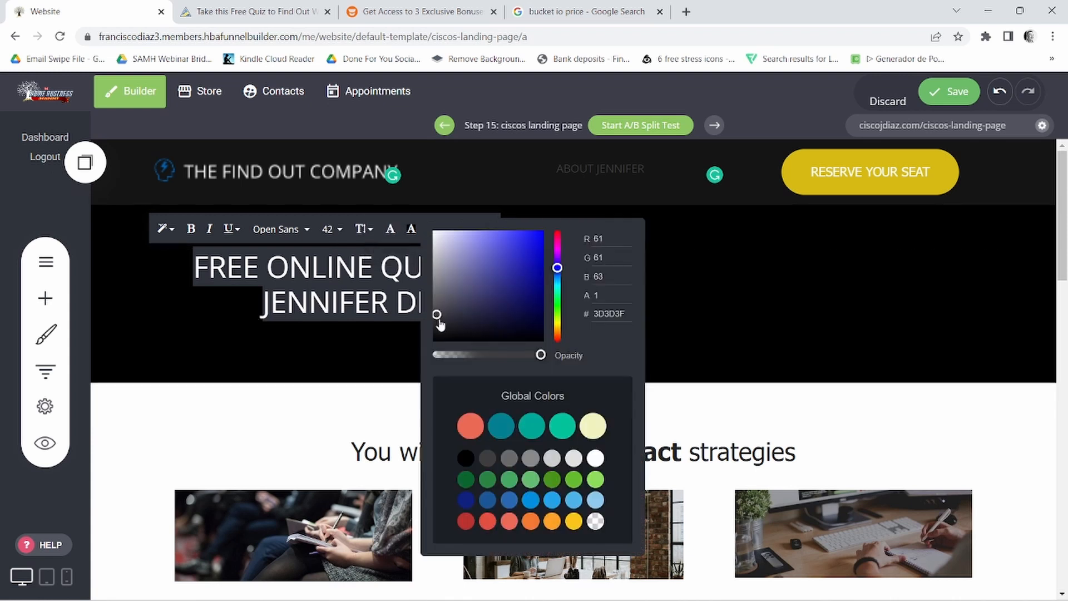
drag(437, 318, 436, 219)
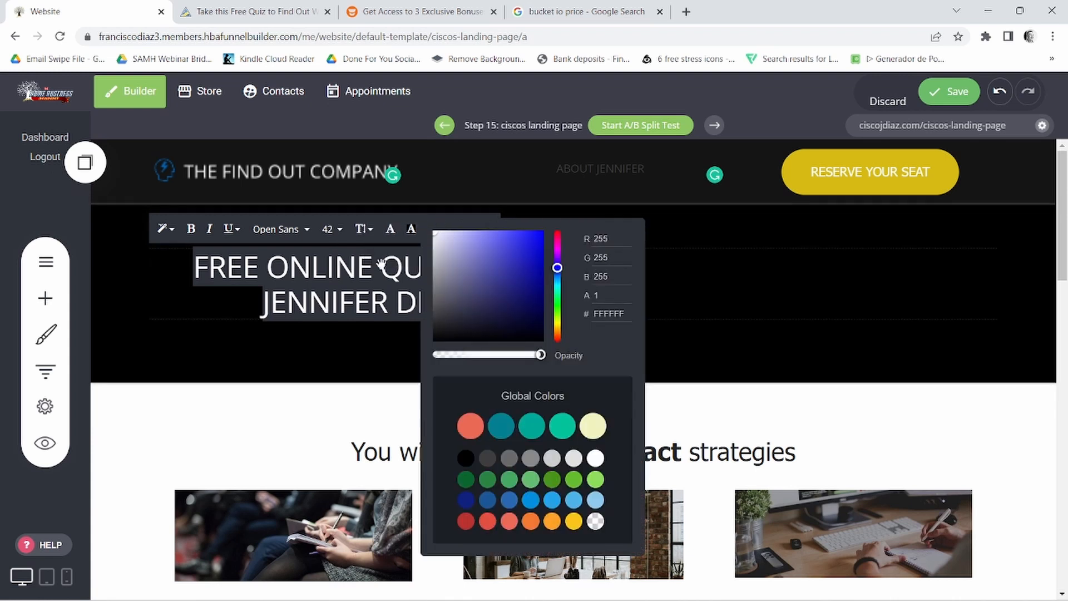
click(381, 264)
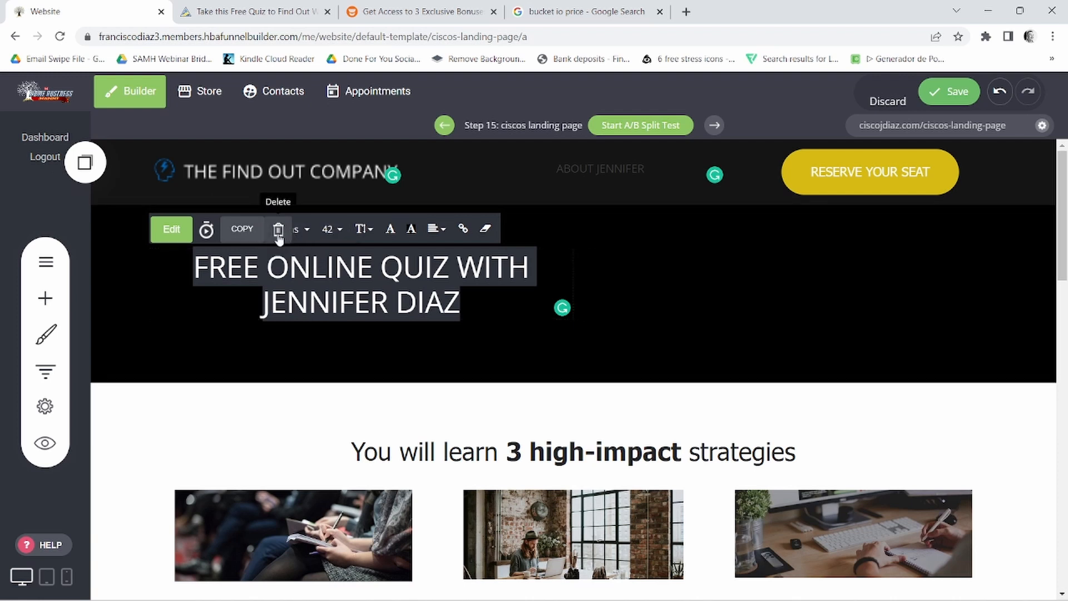
Step: Make the hero headline bold and set its line height to 1.5
click(188, 234)
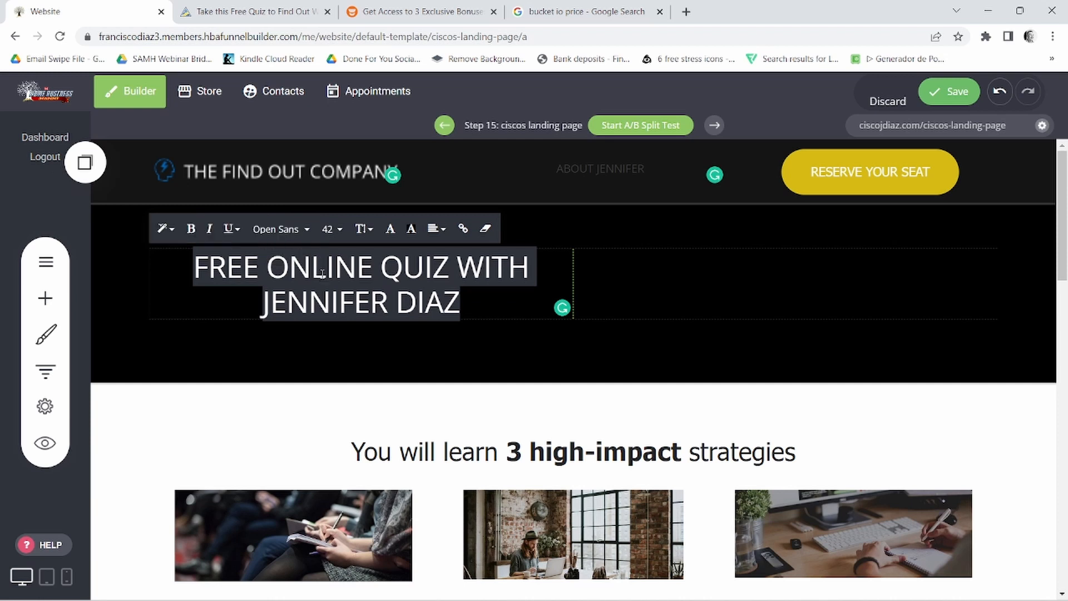
click(190, 230)
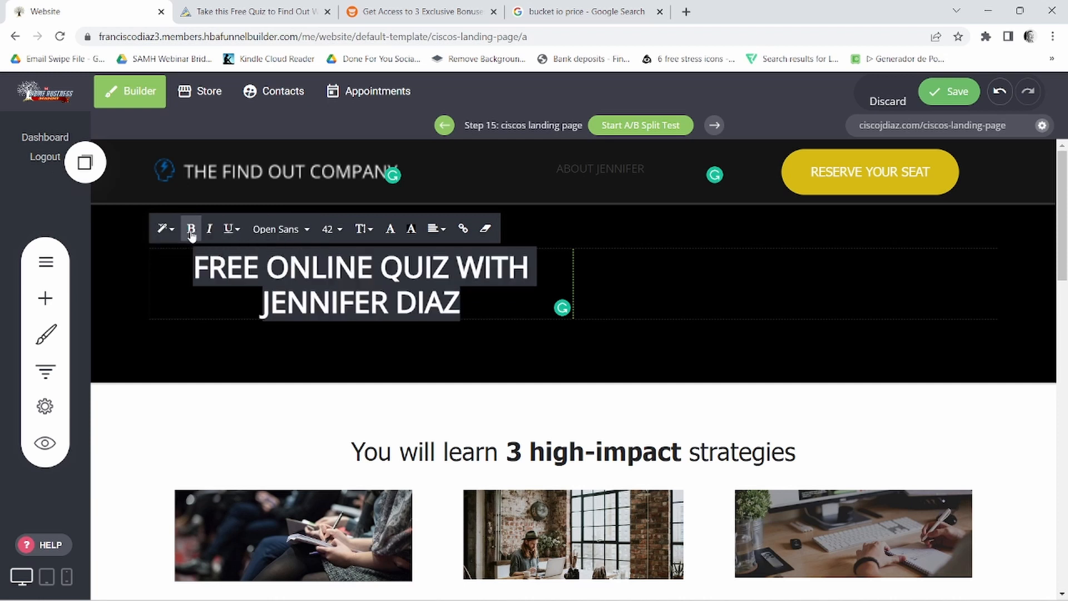
click(363, 228)
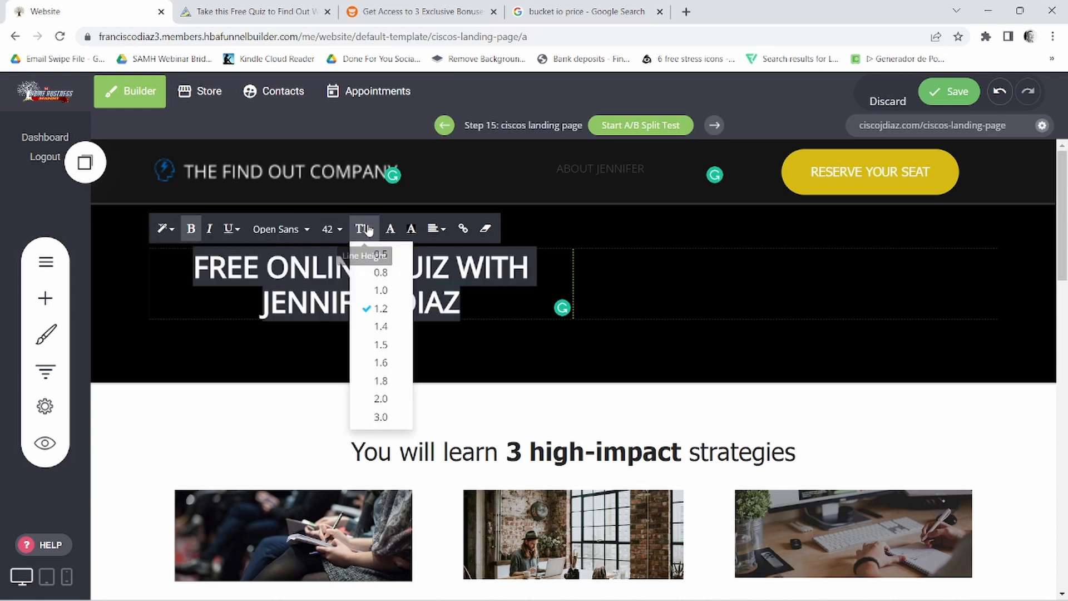
click(381, 344)
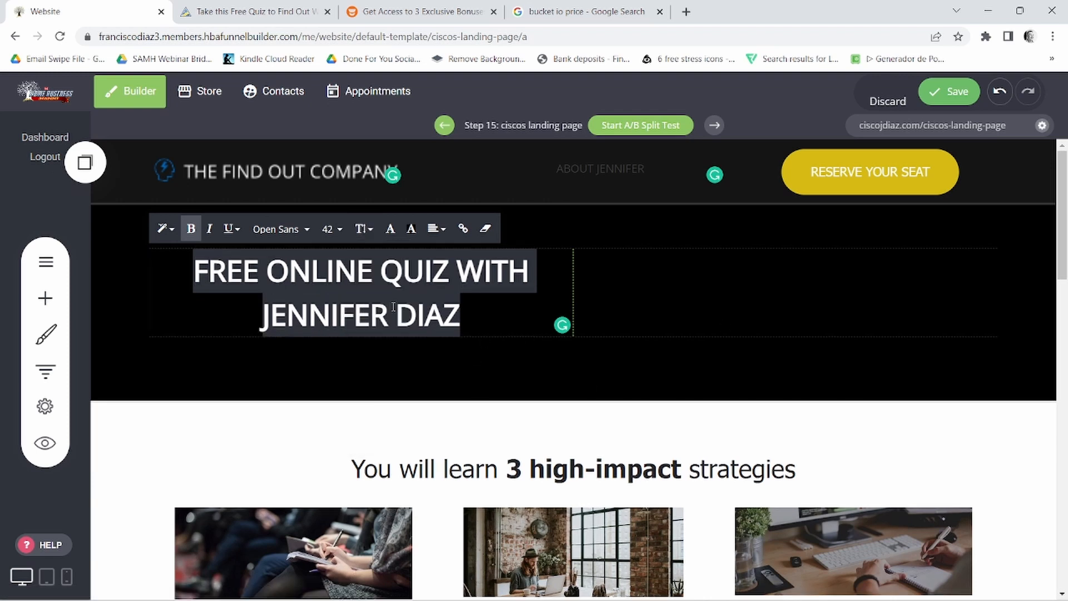
Step: Add a small separator beneath the hero headline and change its color to bright yellow
click(234, 11)
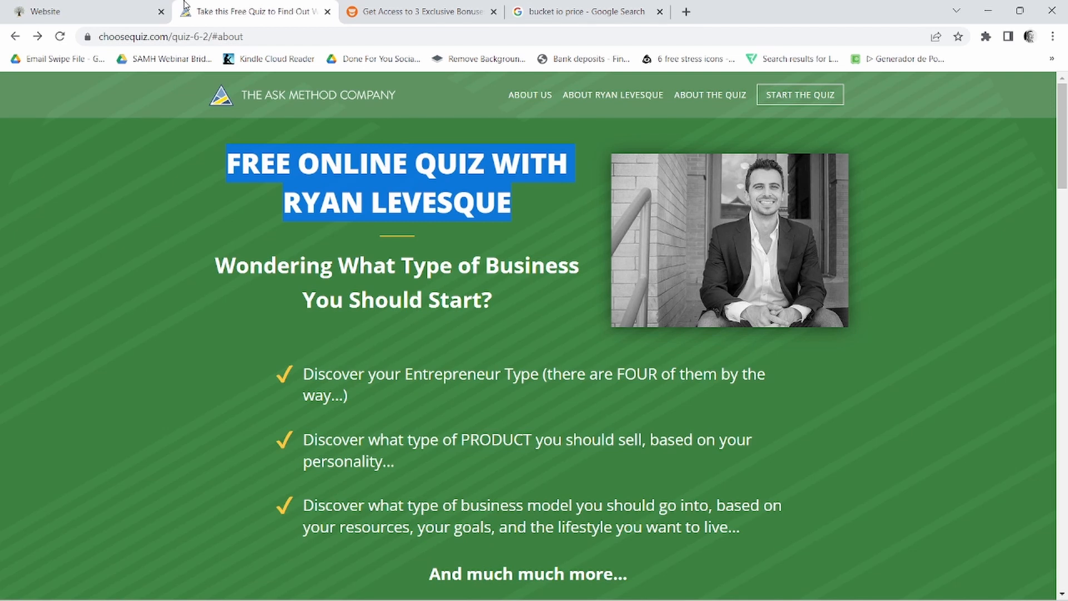
click(89, 11)
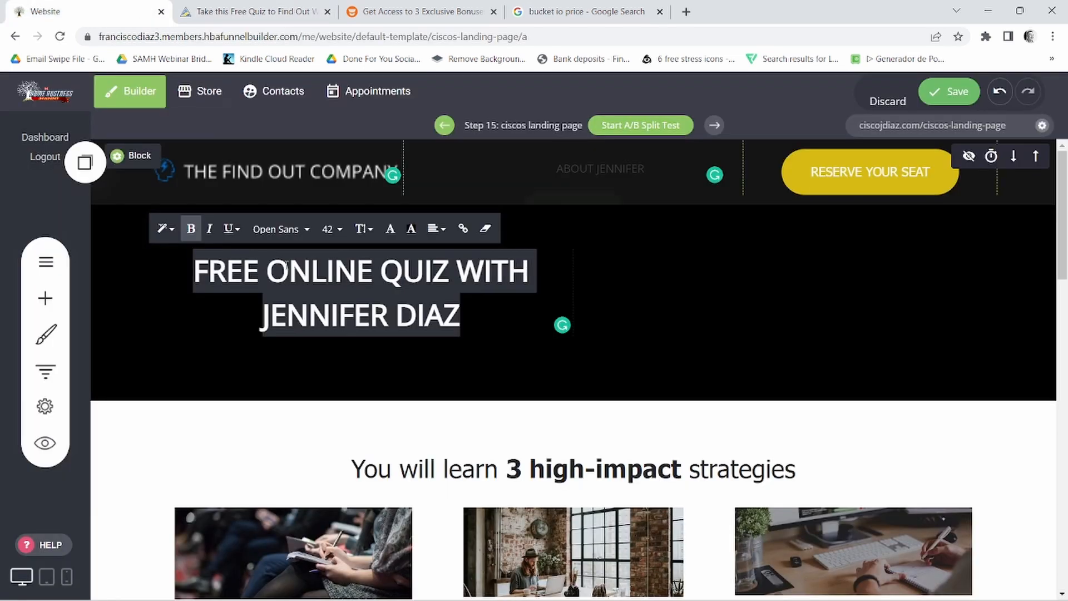
click(47, 304)
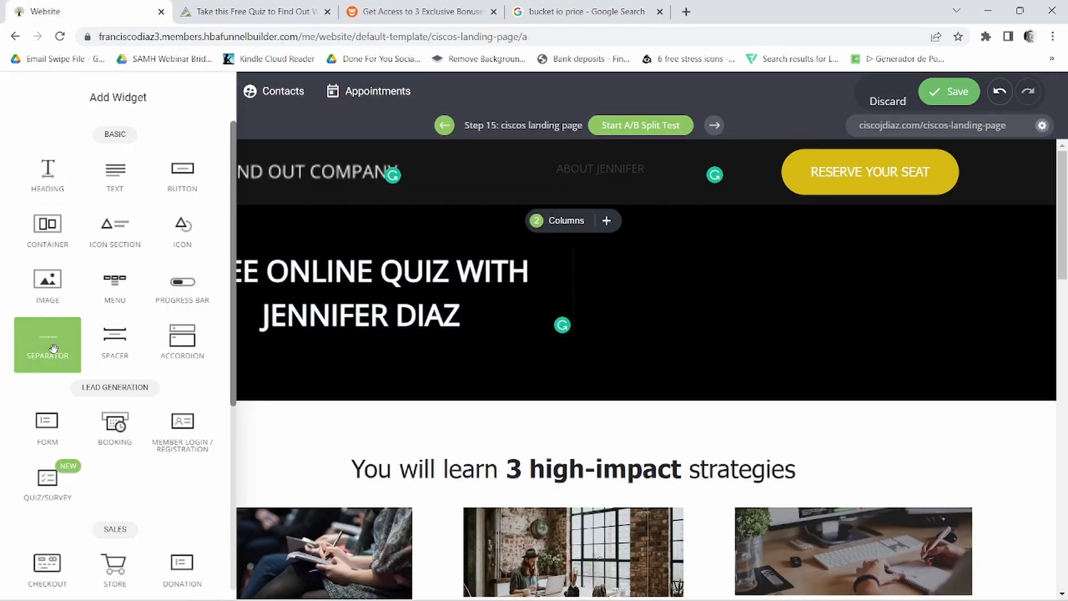
drag(53, 348, 393, 342)
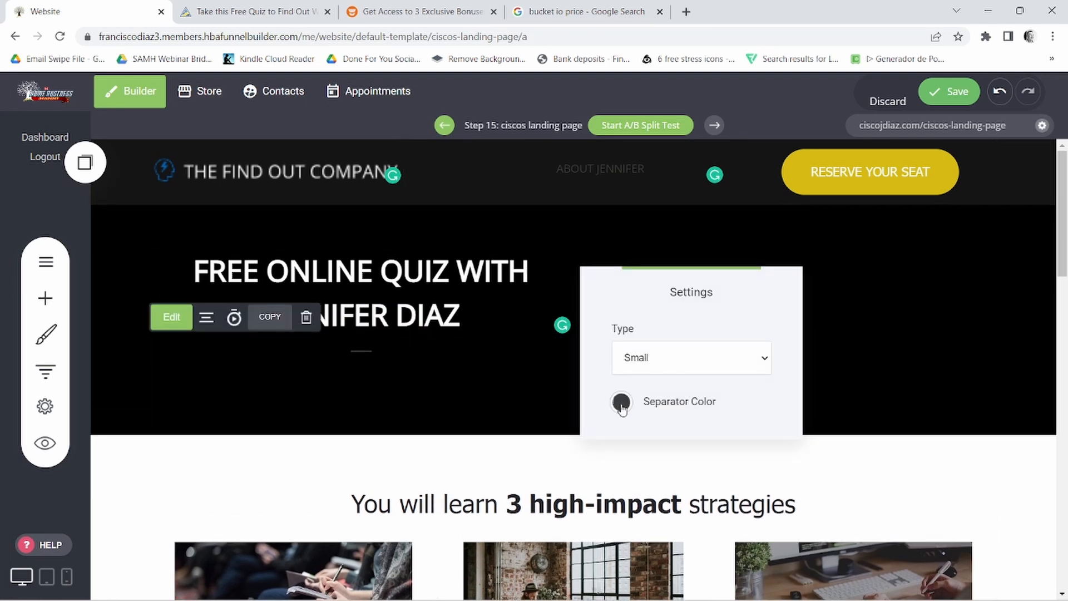
click(621, 403)
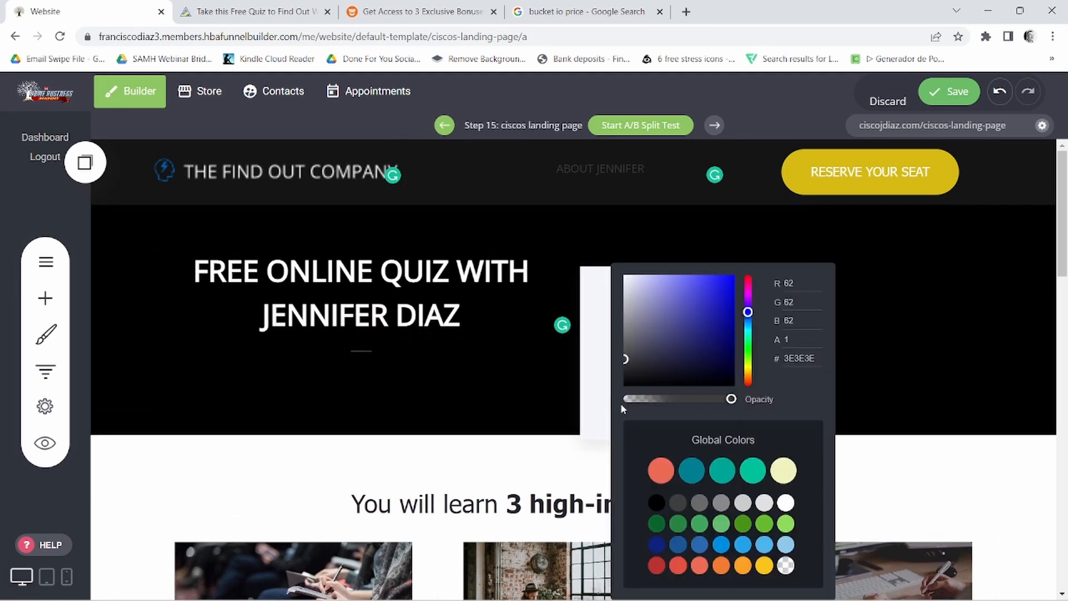
click(747, 368)
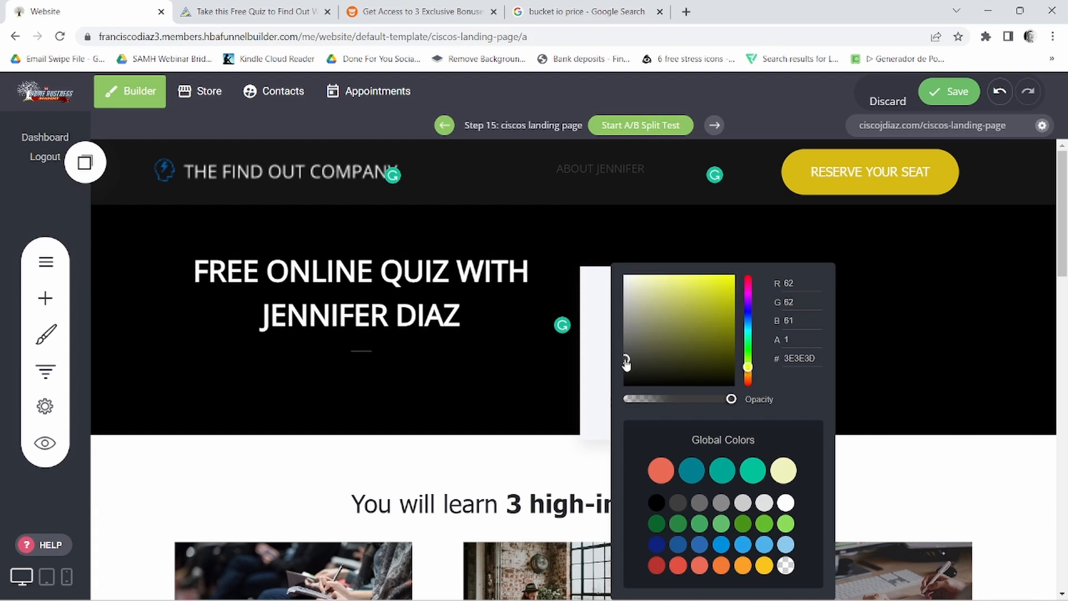
drag(626, 362, 748, 248)
click(421, 330)
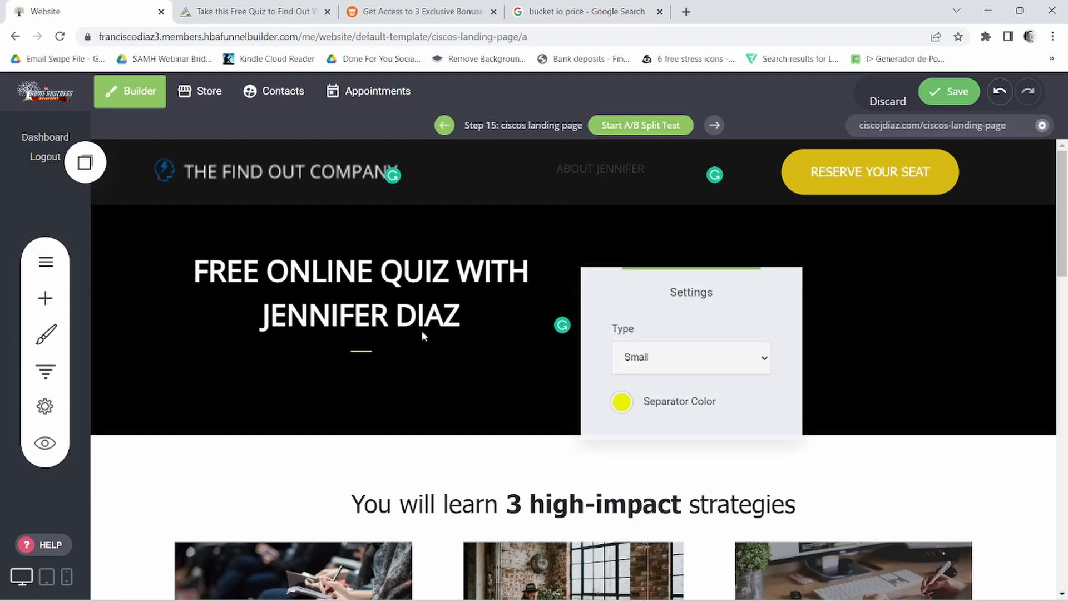
Step: Copy "Wondering What Type of Business You Should Start?" from the Choose Quiz page into a new heading below the separator
click(219, 6)
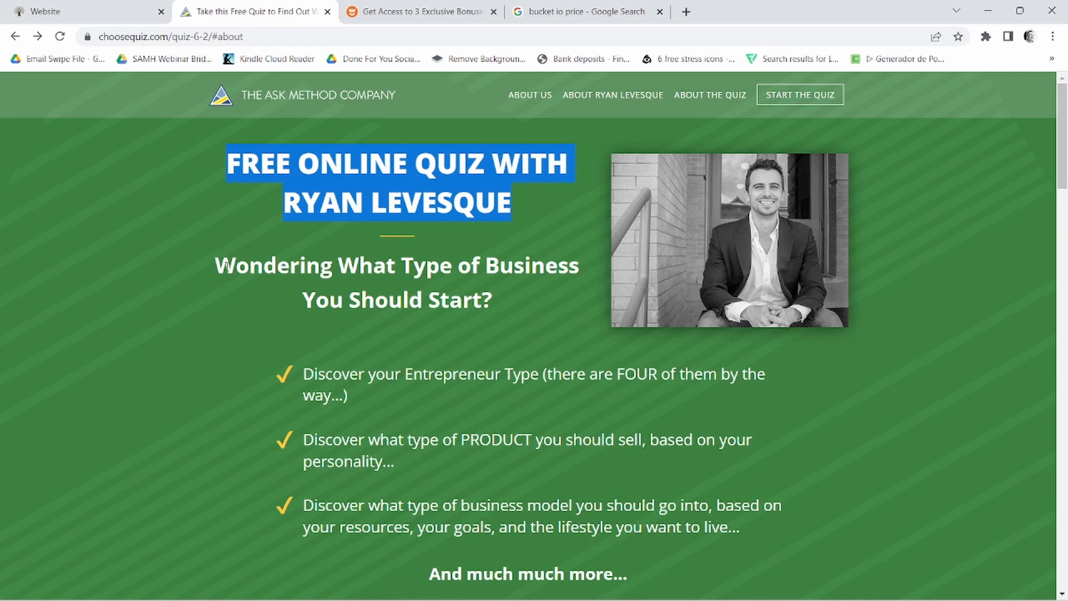
drag(215, 265, 492, 303)
key(ctrl+c)
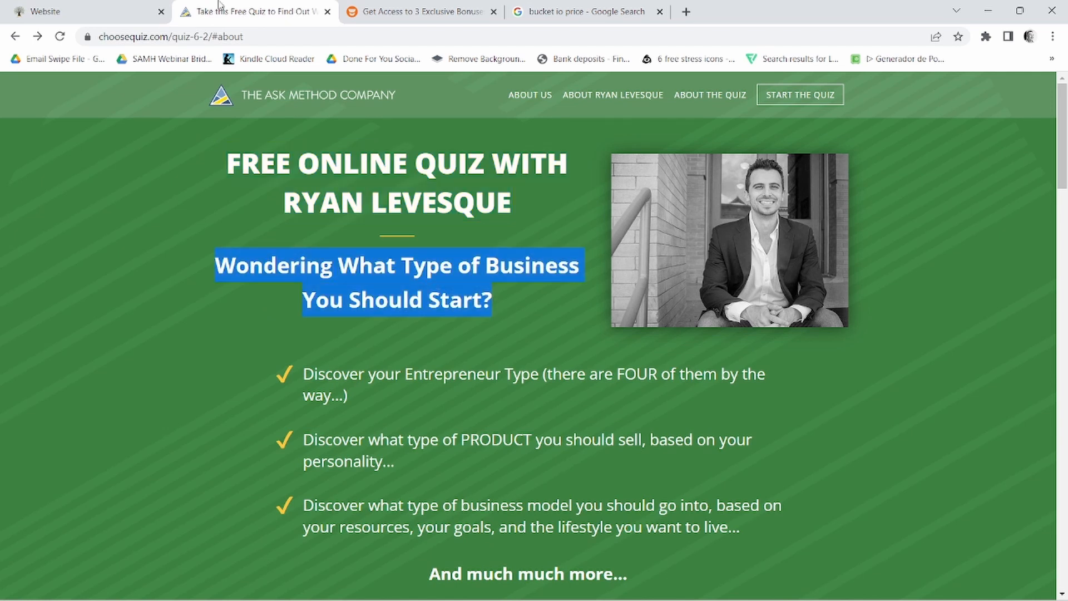
click(111, 12)
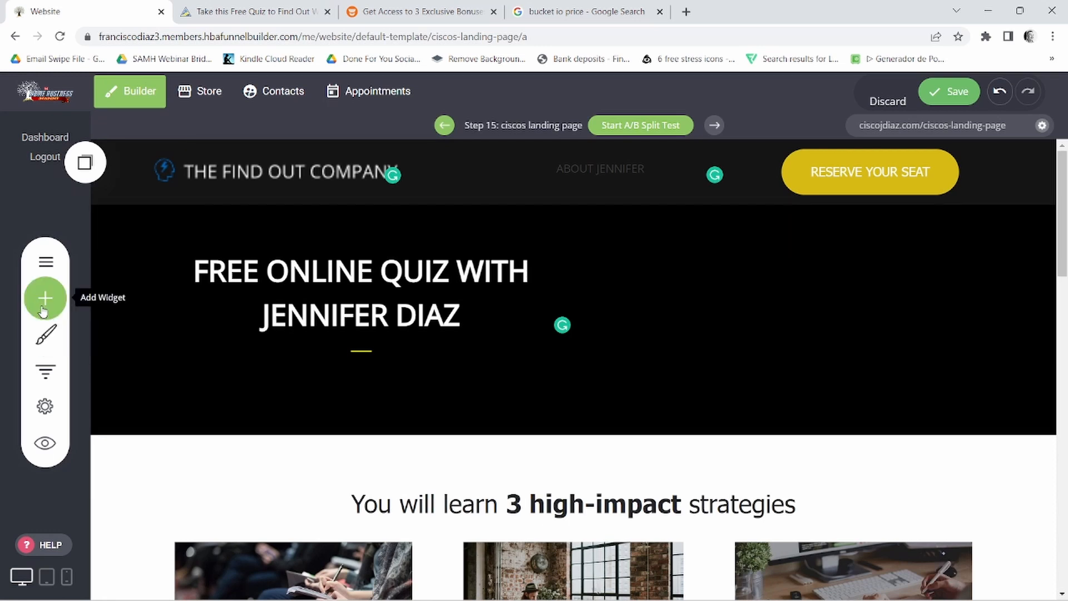
click(44, 307)
drag(33, 186, 349, 377)
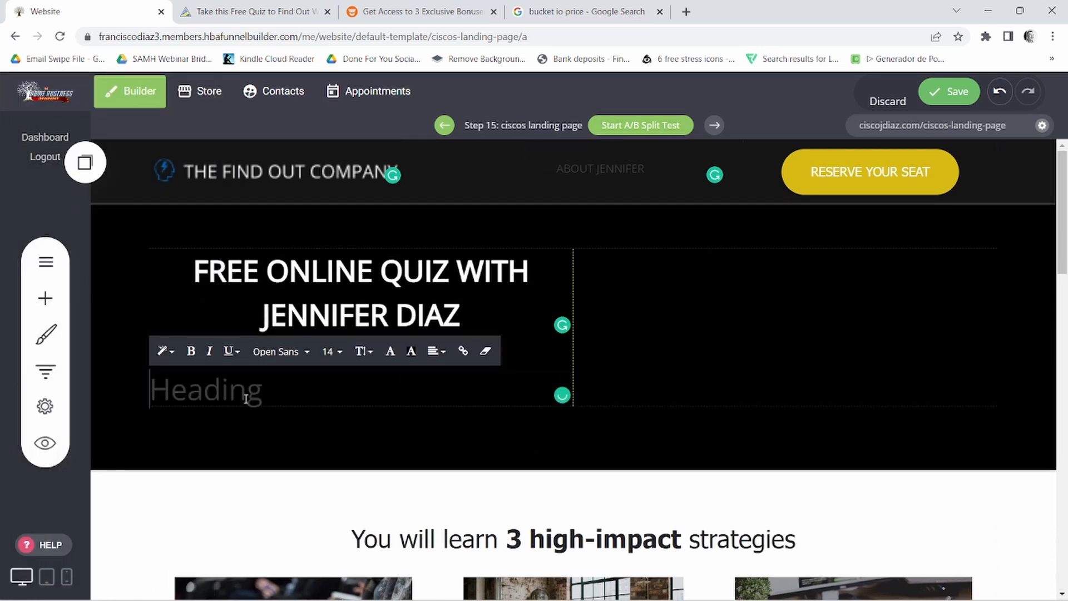
double_click(247, 395)
key(ctrl+v)
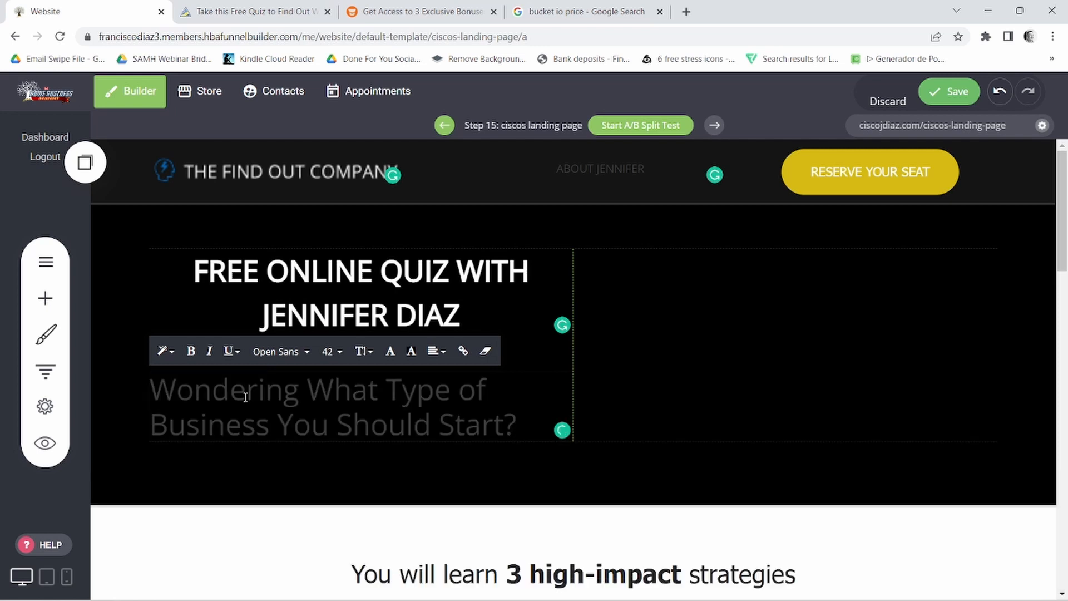
Step: Set the hero subheadline's font size to 32 and center it
triple_click(245, 397)
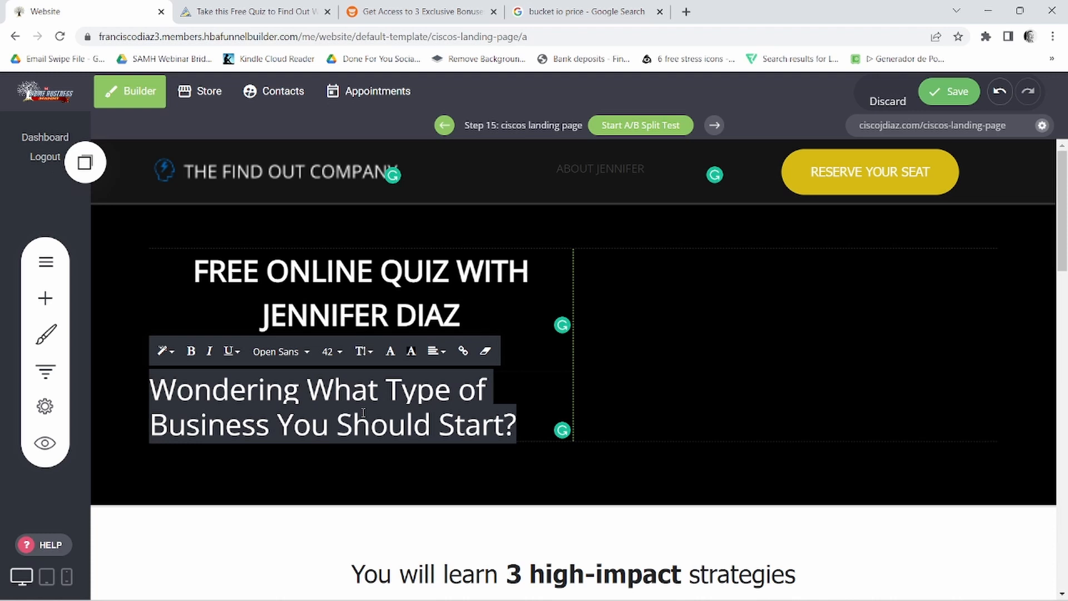
click(342, 357)
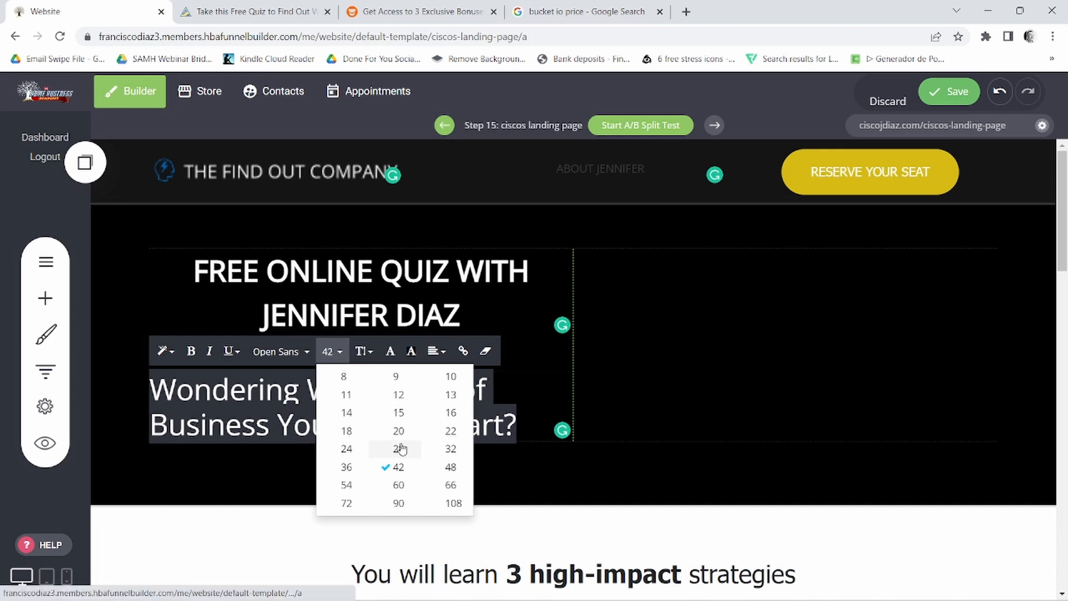
click(450, 448)
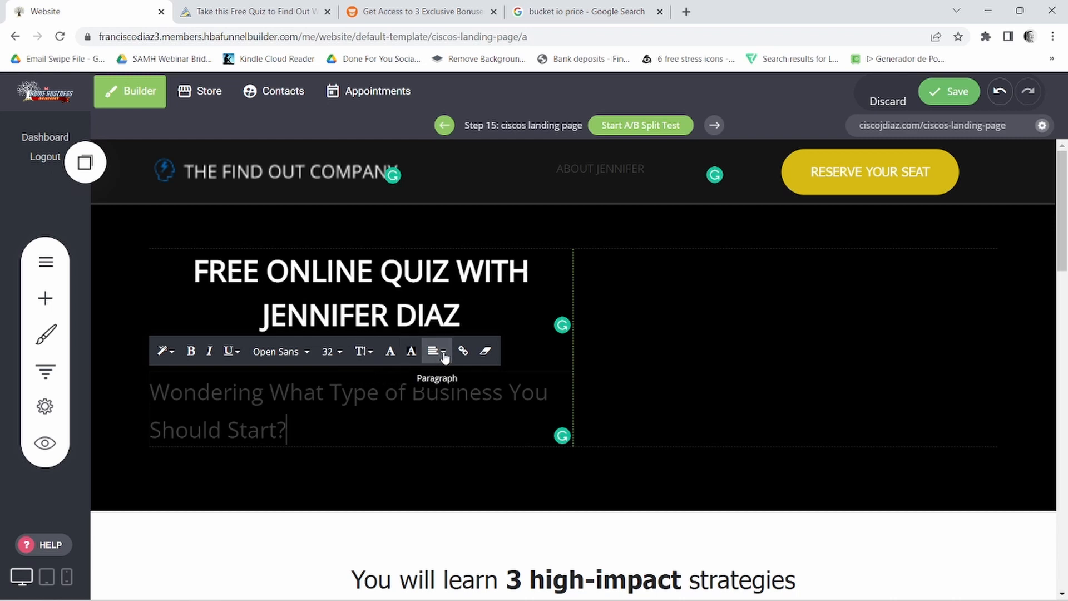
triple_click(410, 394)
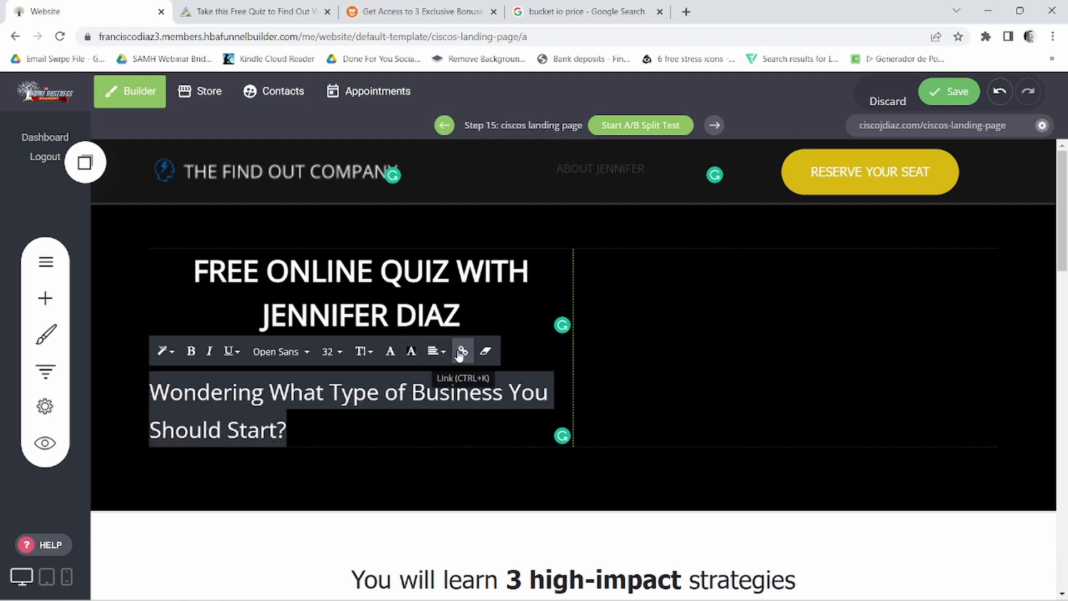
click(437, 356)
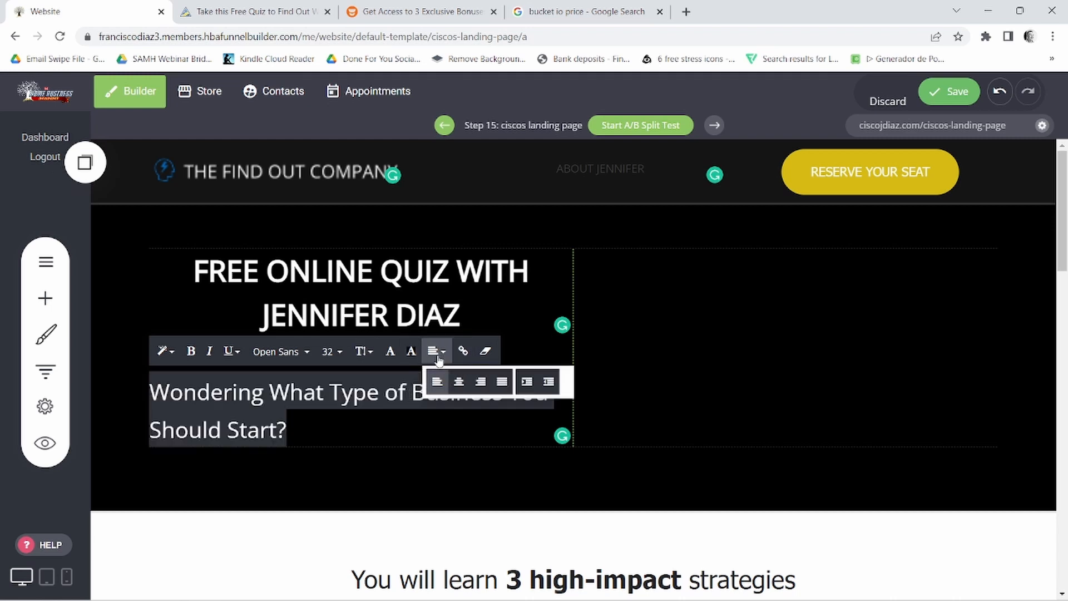
click(459, 382)
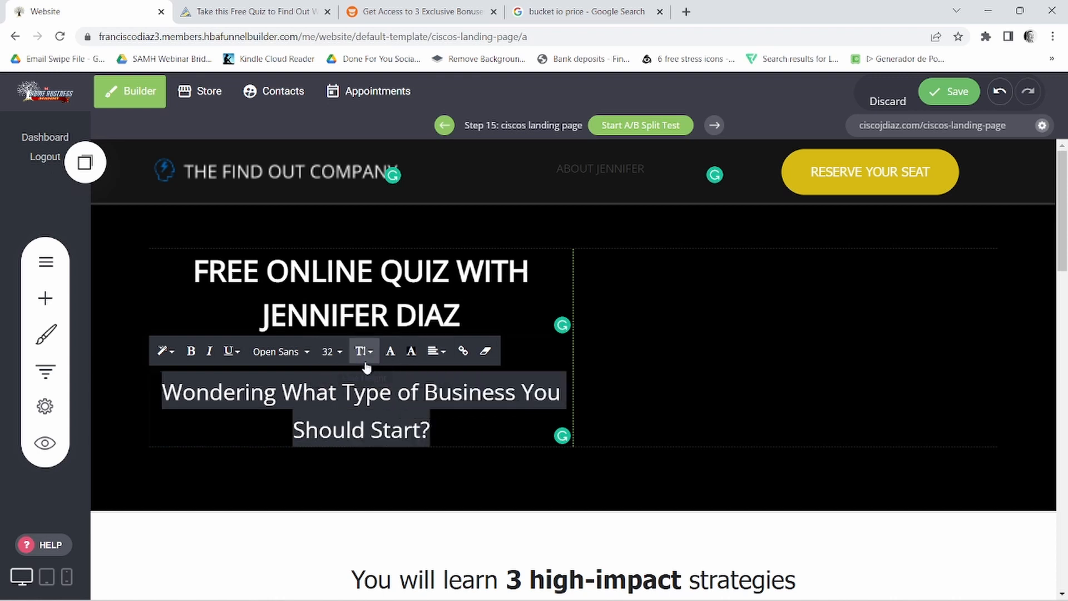
Step: Change the whole hero subheadline's text color to white (#FFFFFF)
click(234, 427)
triple_click(315, 400)
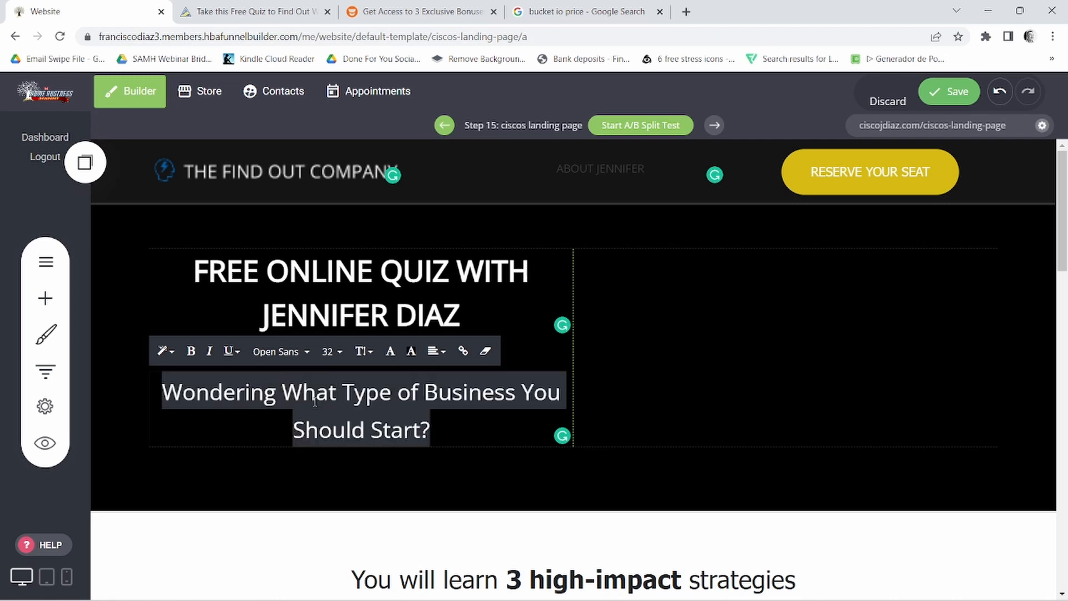
click(390, 351)
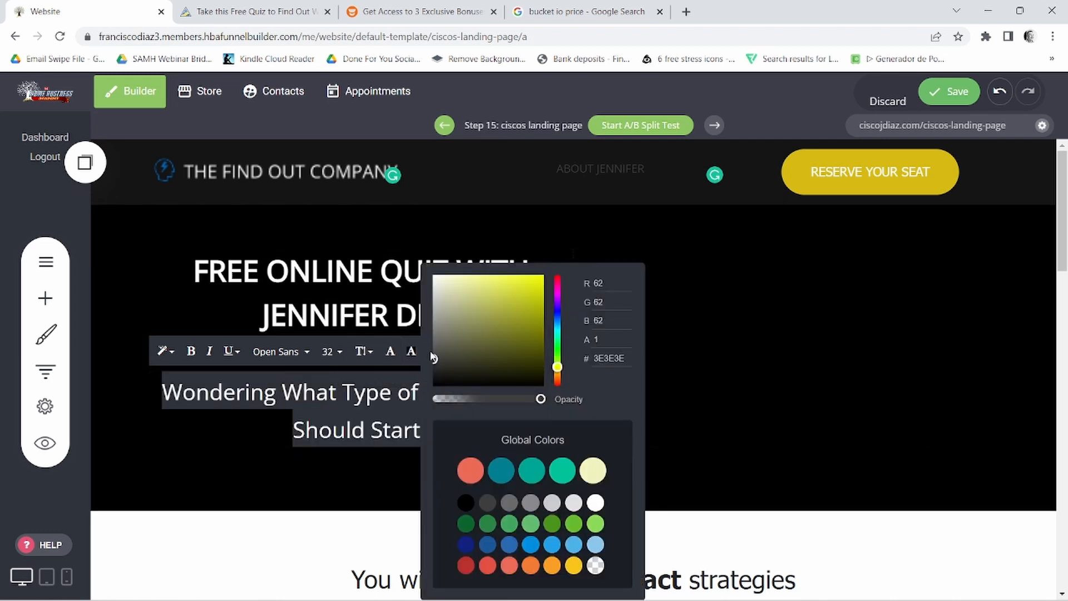
drag(436, 359, 432, 276)
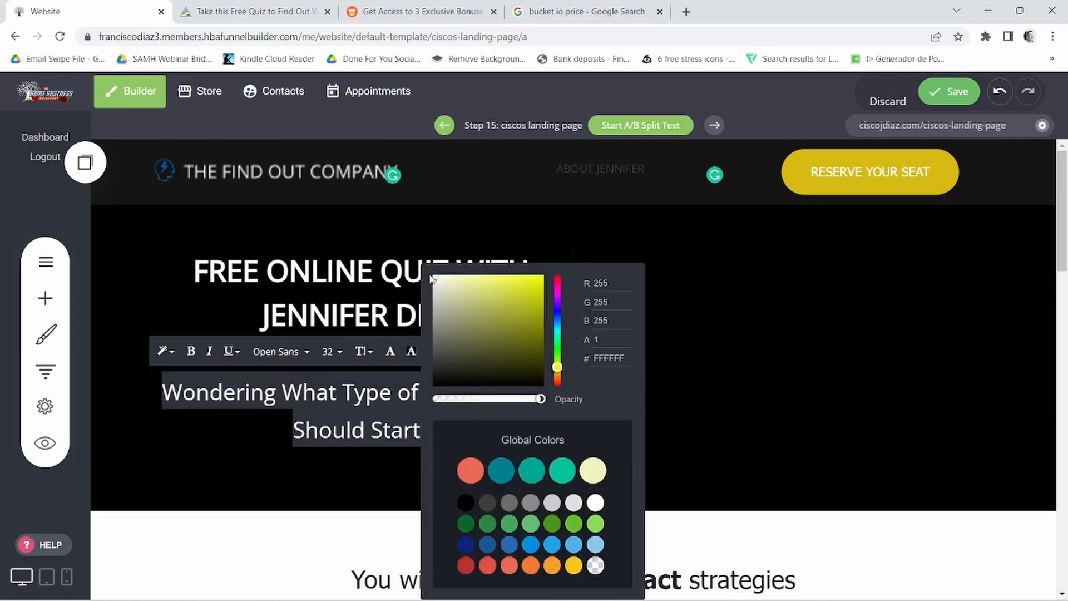
click(279, 396)
click(259, 430)
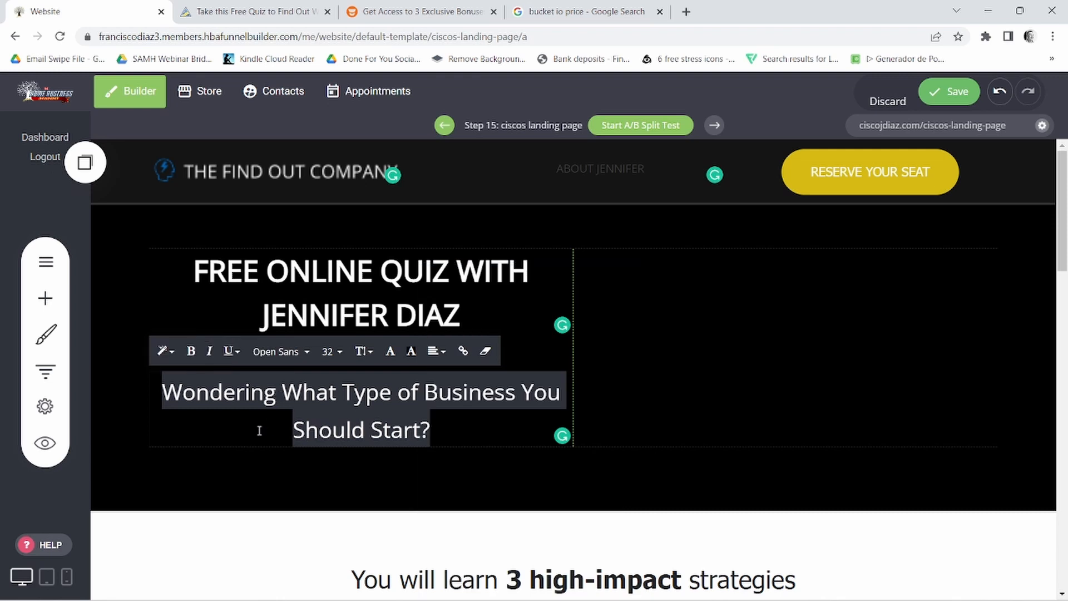
click(259, 430)
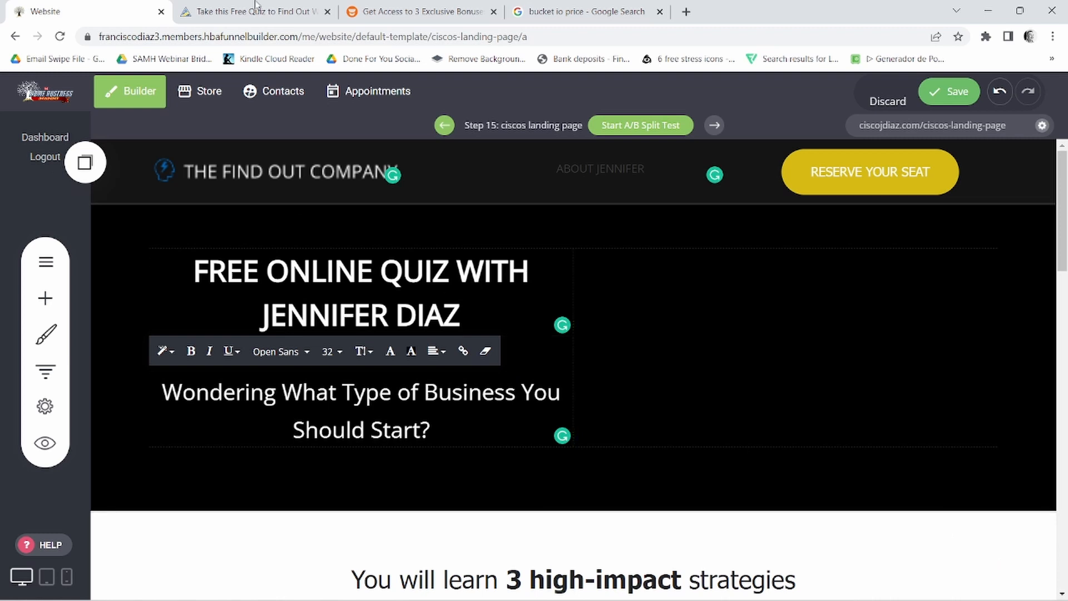
Step: Add an image to the hero's empty column using the photo of the woman with phone and laptop, and enlarge it to about the text's height
click(46, 298)
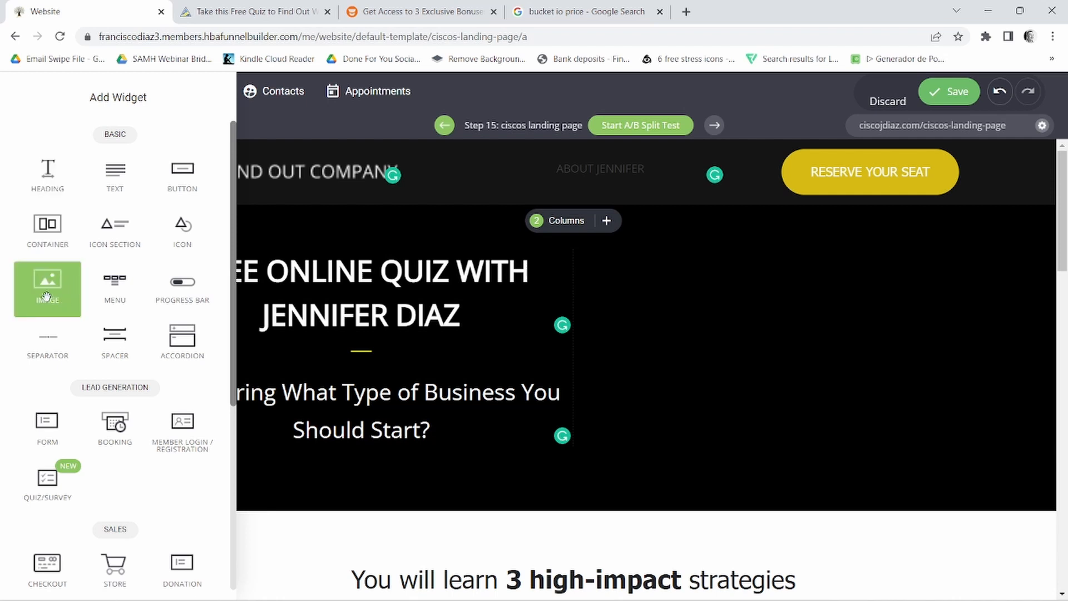
drag(46, 296, 749, 272)
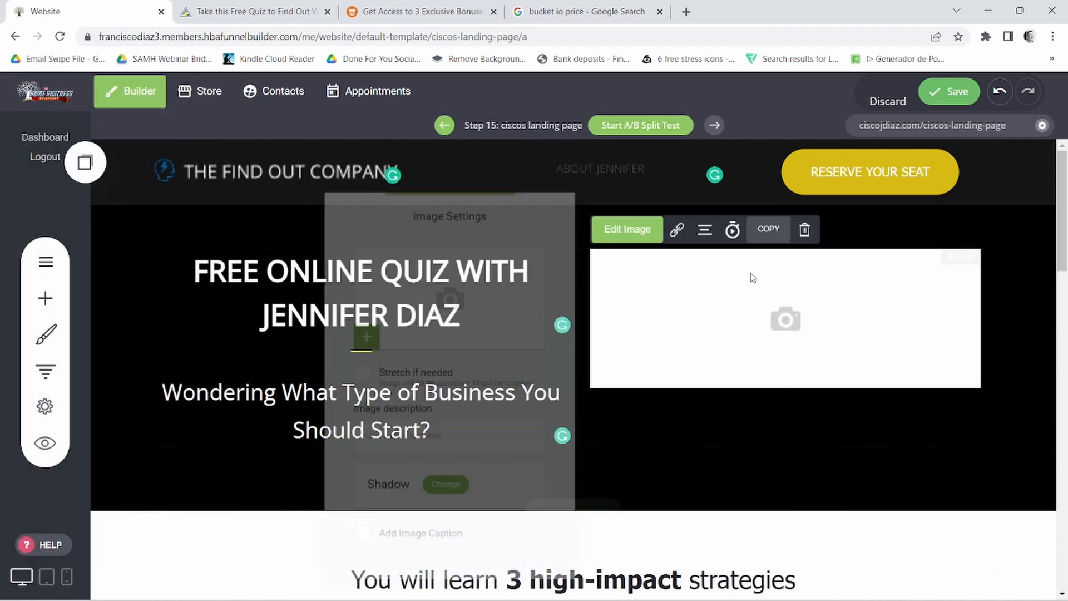
click(441, 312)
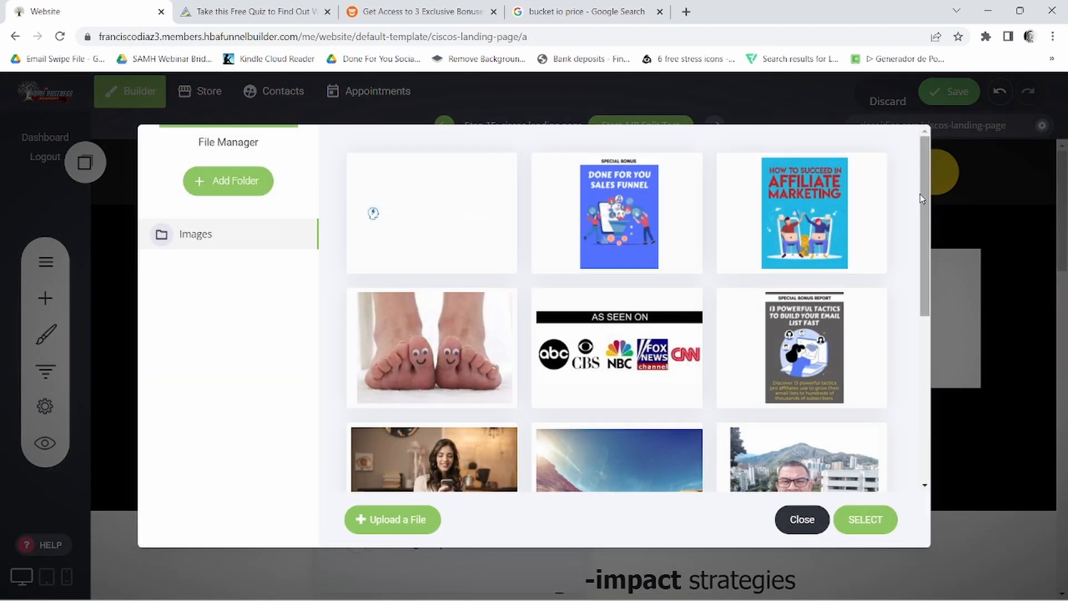
scroll(920, 195, down, 5)
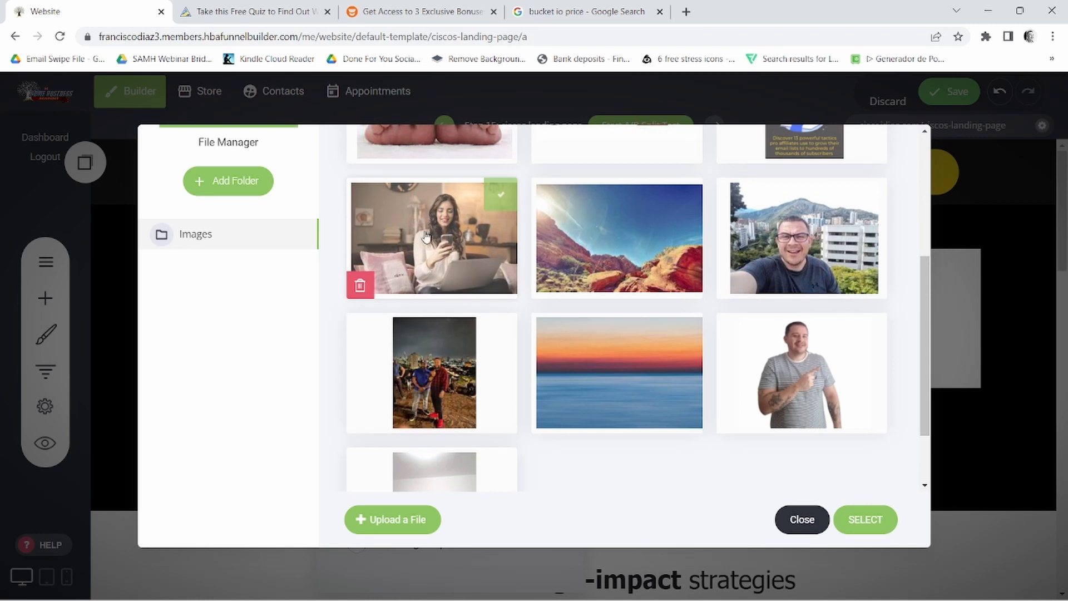
click(425, 236)
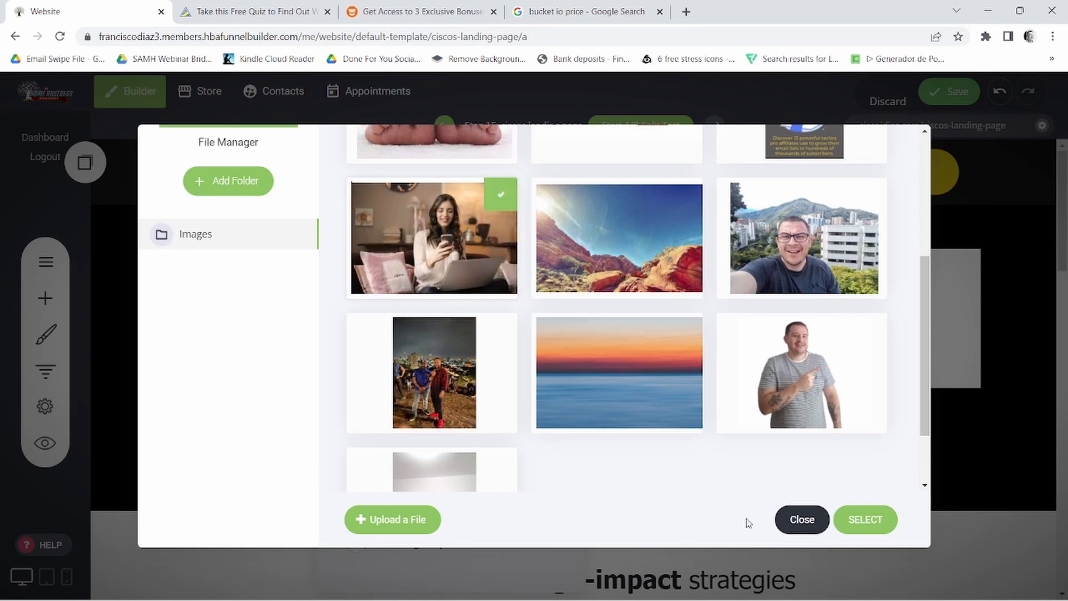
click(881, 521)
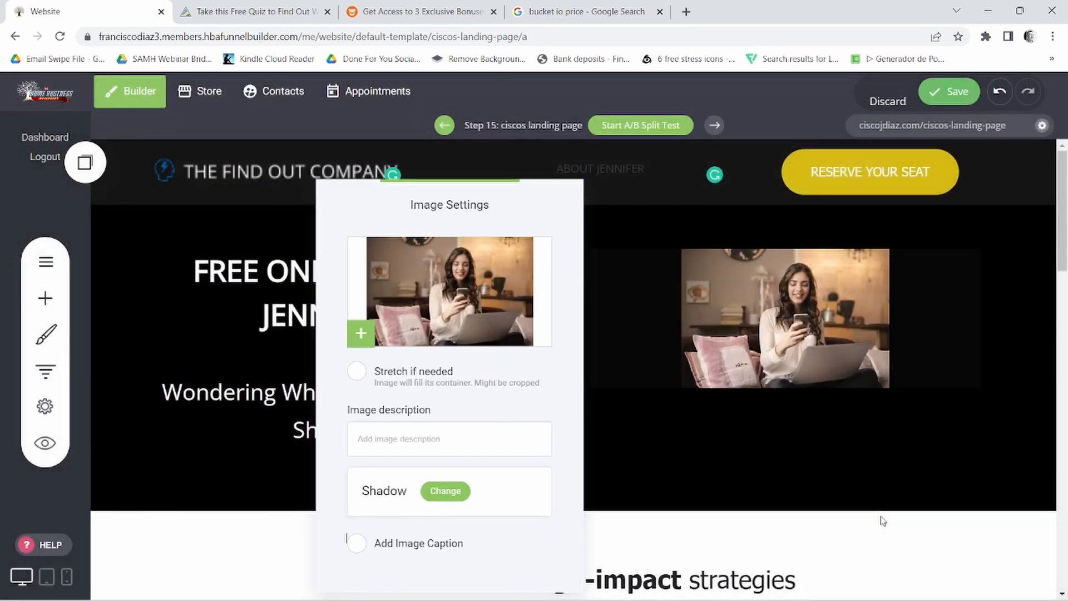
click(795, 290)
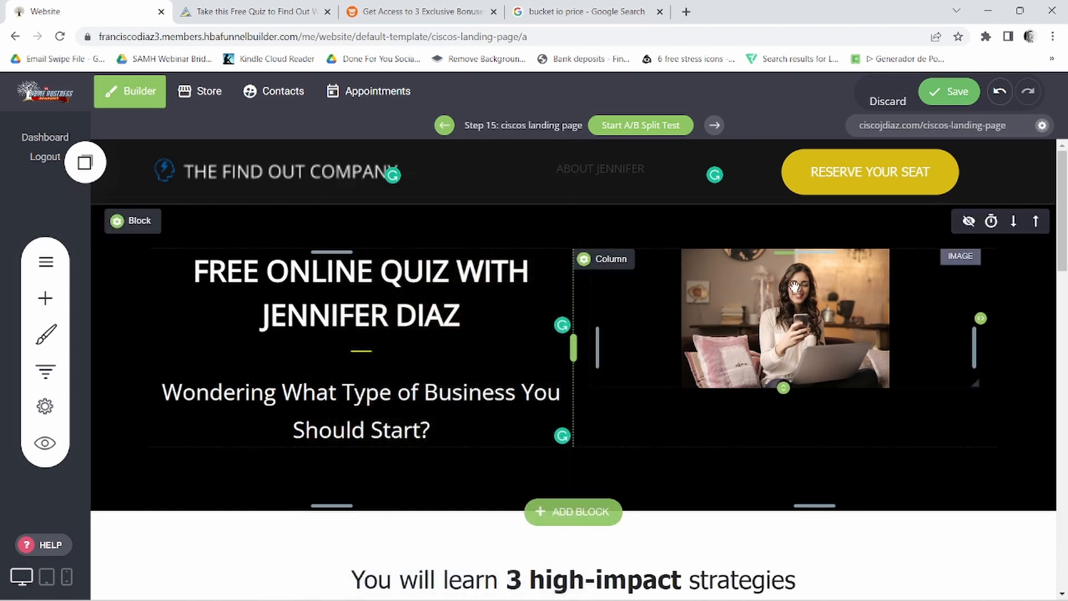
drag(783, 388, 783, 461)
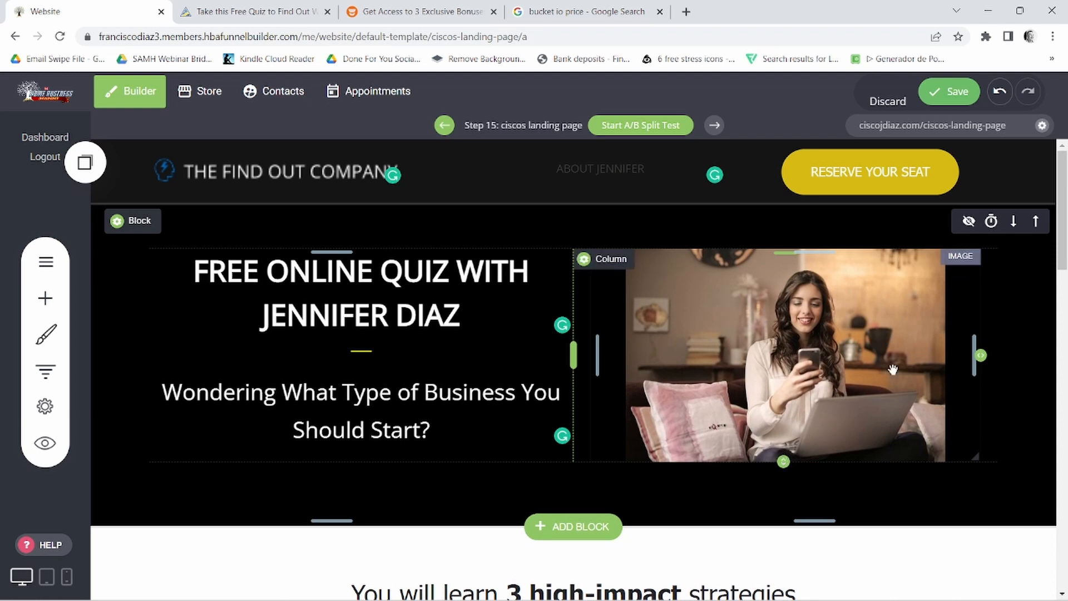
drag(1065, 179, 1065, 233)
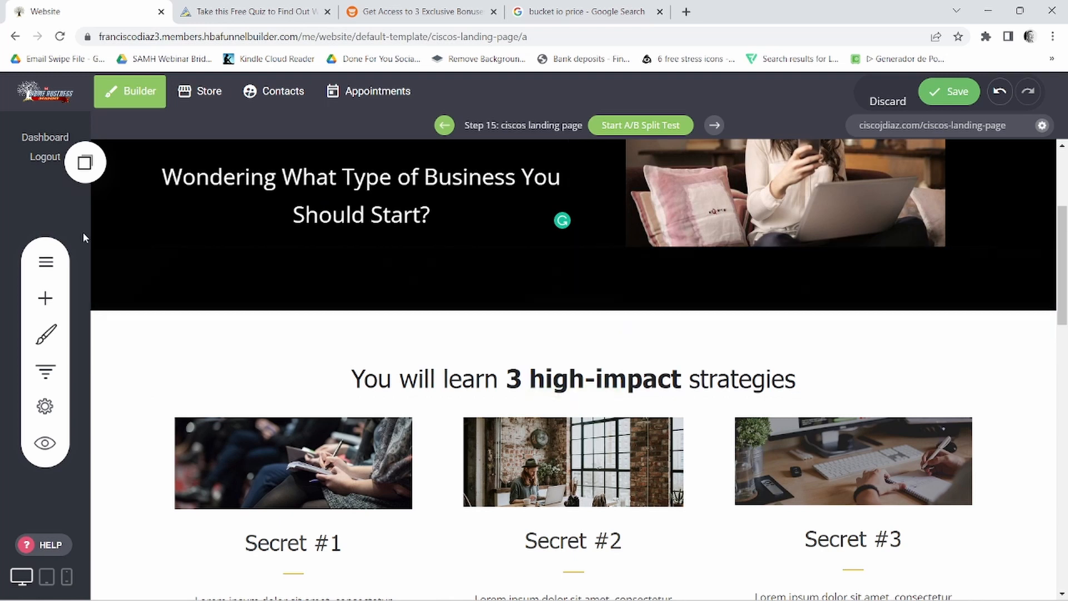
click(45, 297)
drag(110, 178, 12, 306)
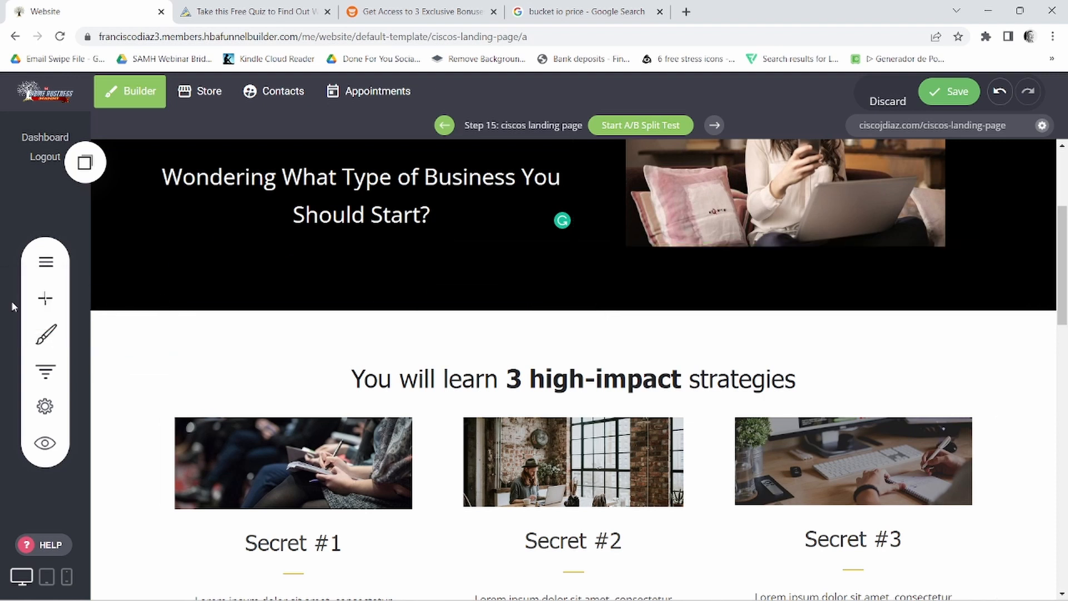
click(236, 6)
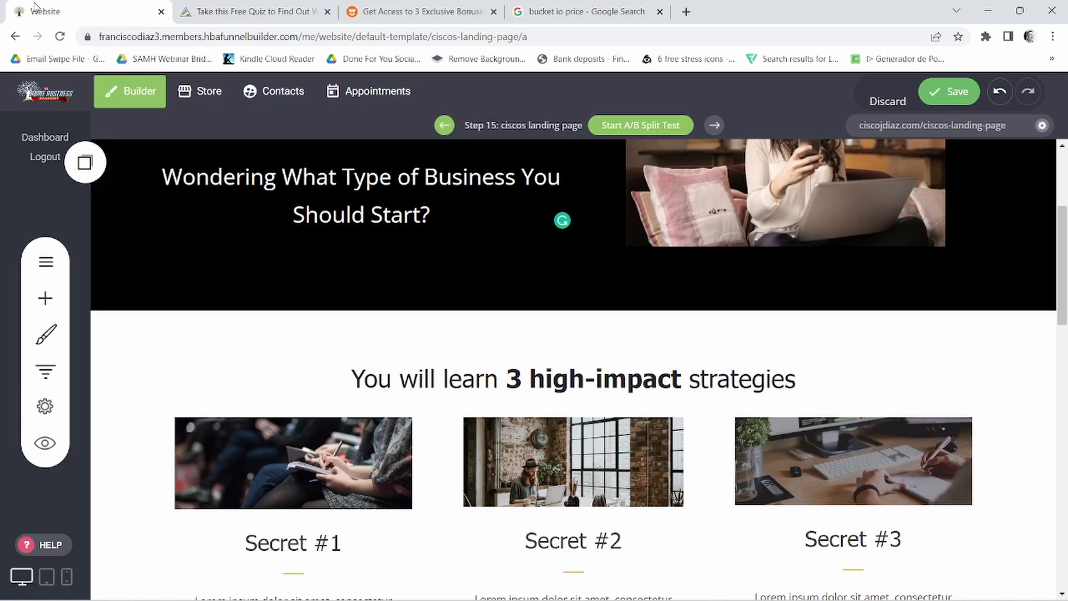
click(34, 11)
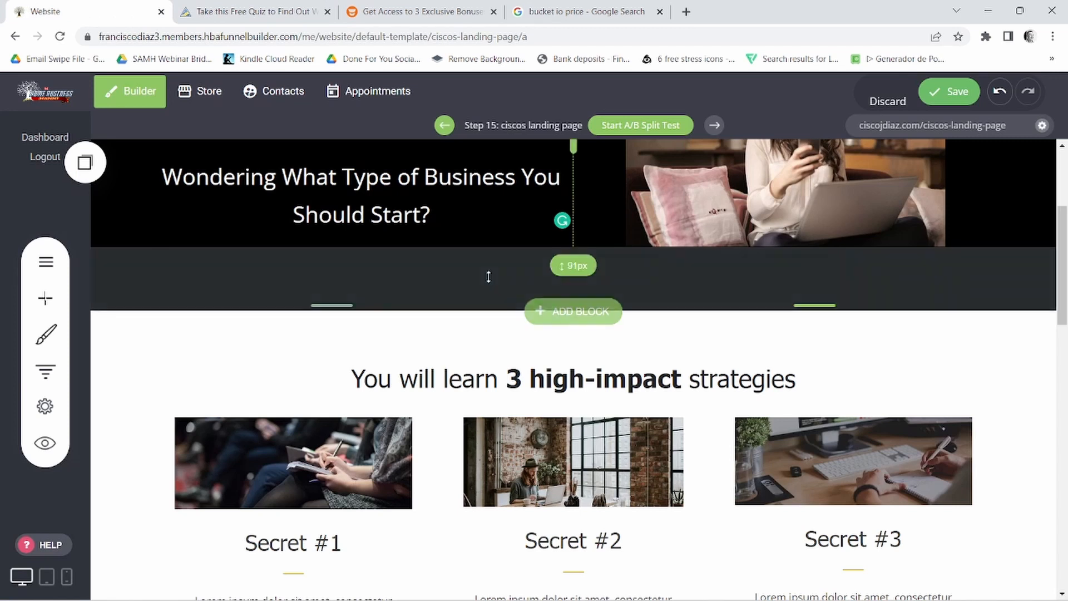
Step: Add an empty block below the hero and set its background color to black (#000000)
click(591, 312)
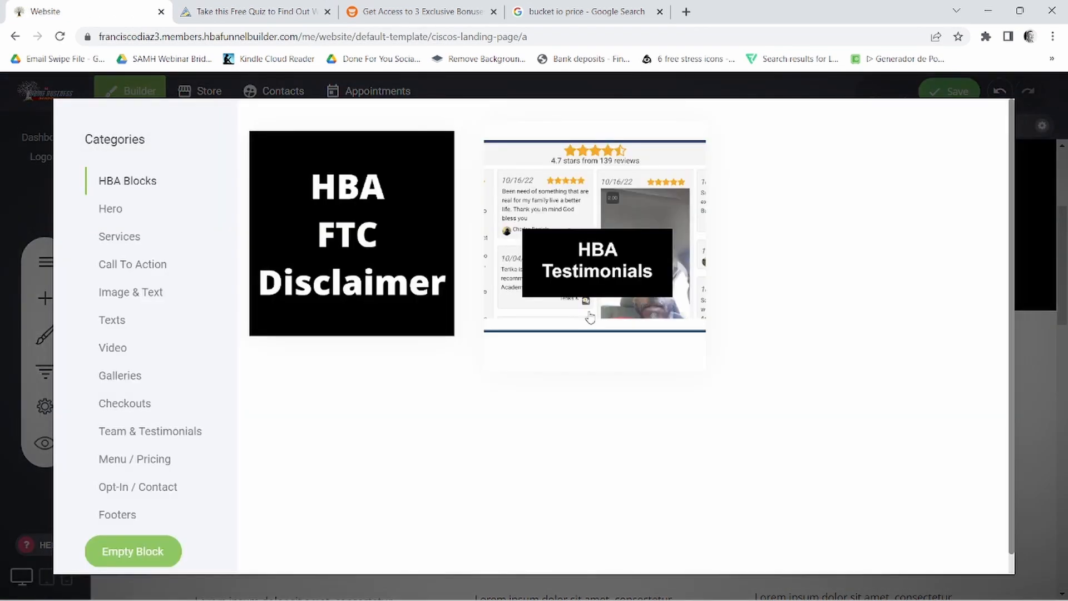
click(130, 552)
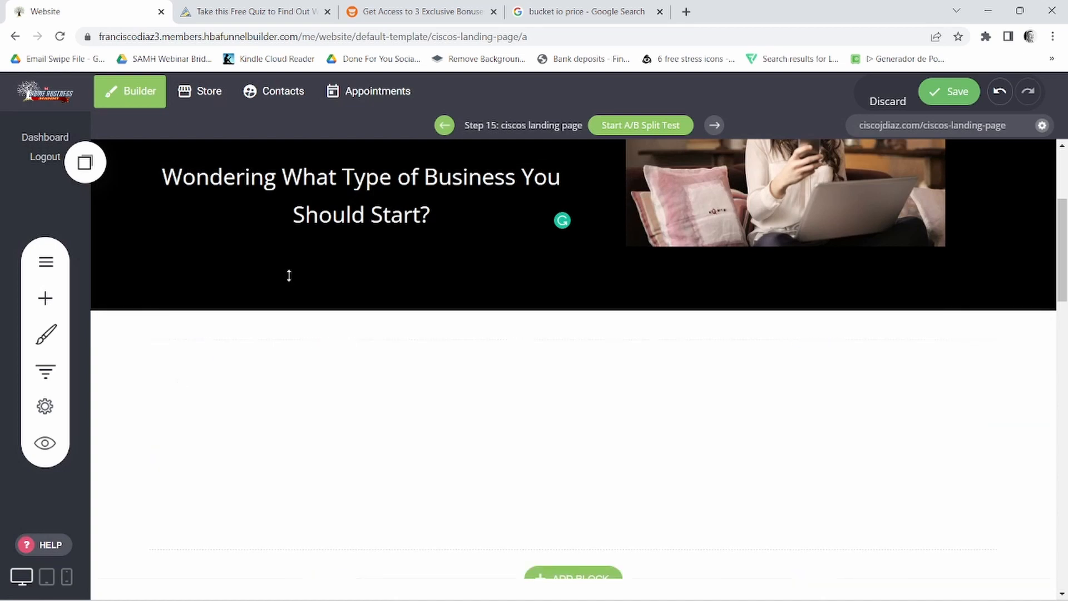
click(127, 332)
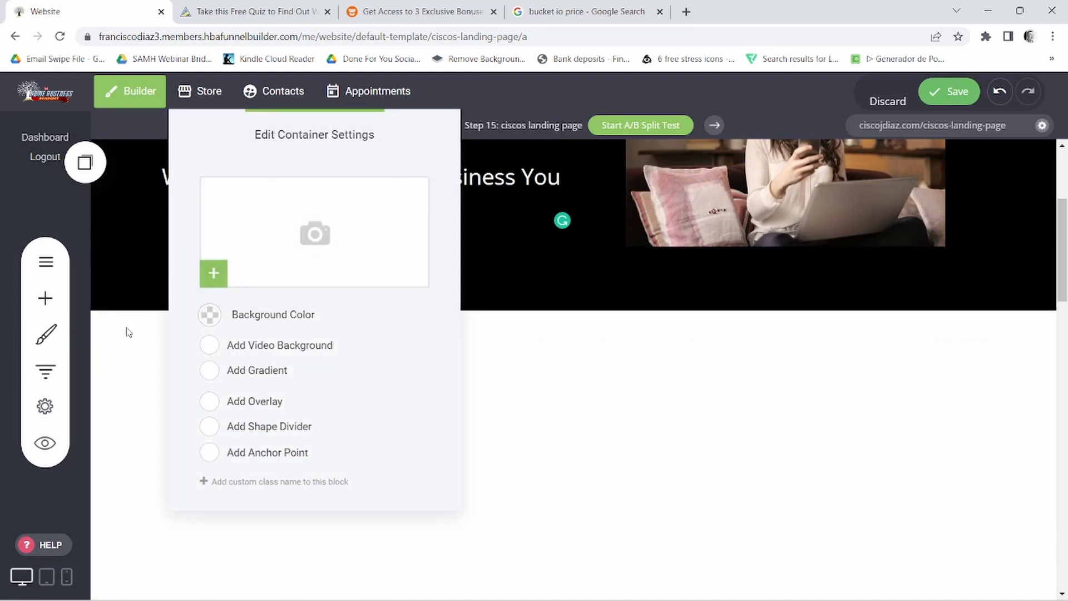
click(211, 316)
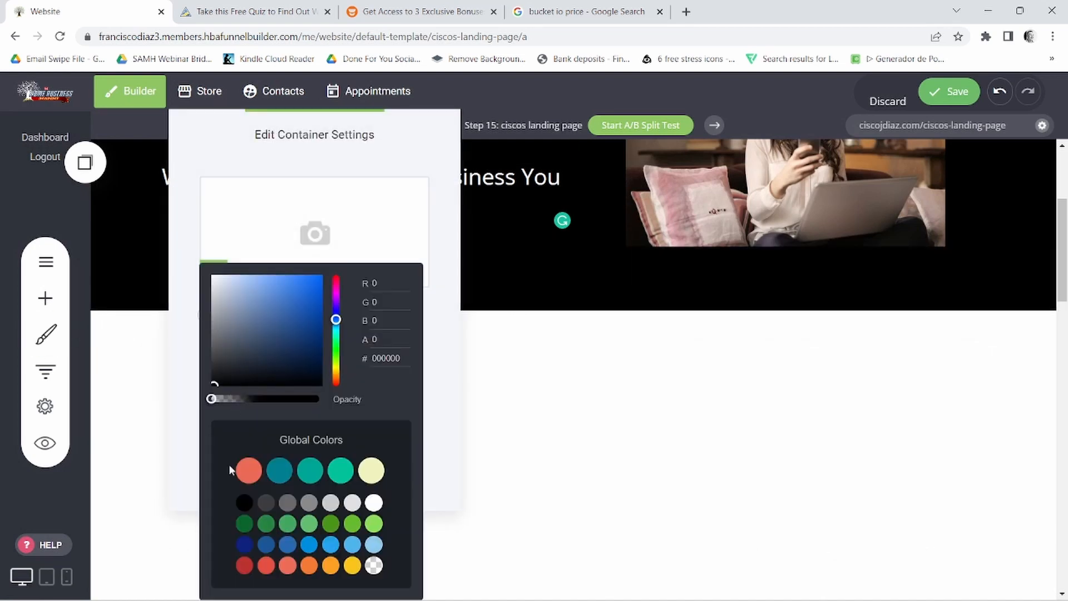
click(244, 504)
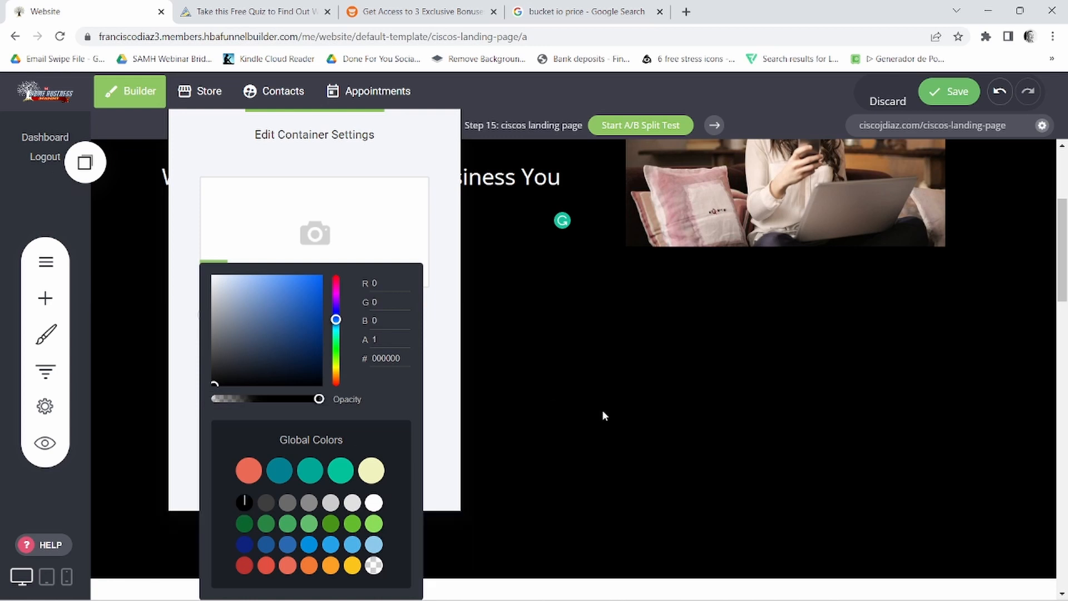
click(603, 413)
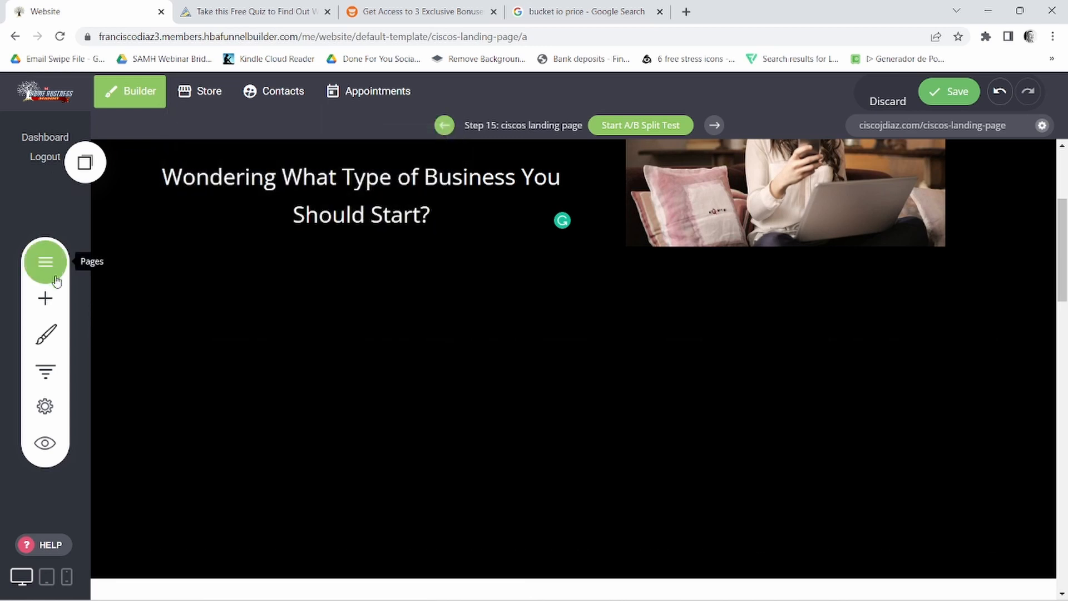
Step: Add a text widget to the new black block and an icon widget directly in front of it
click(49, 297)
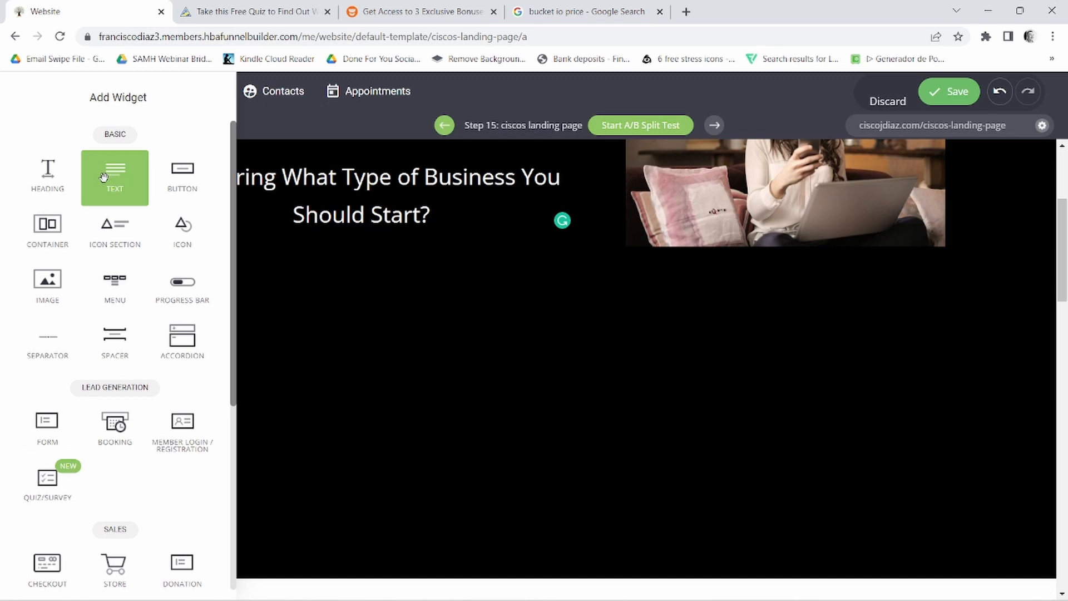
drag(104, 177, 466, 364)
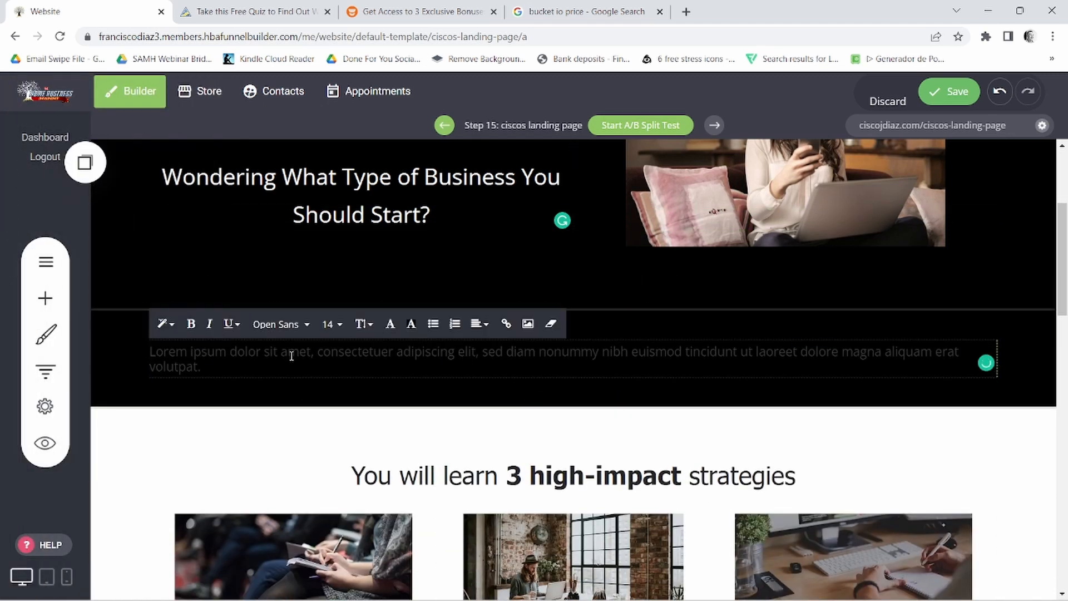
click(45, 298)
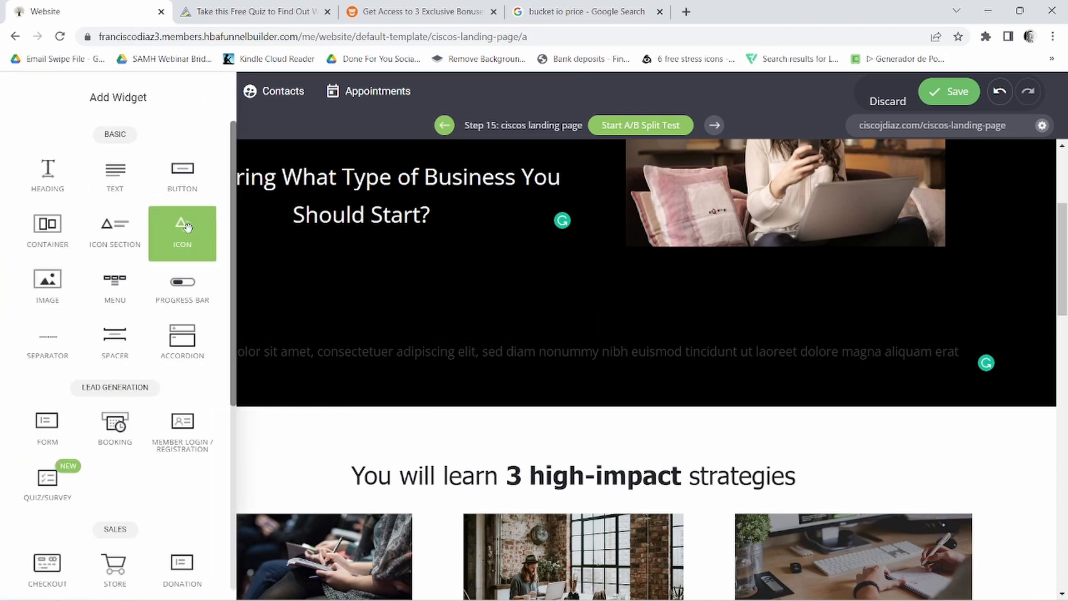
drag(188, 226, 171, 360)
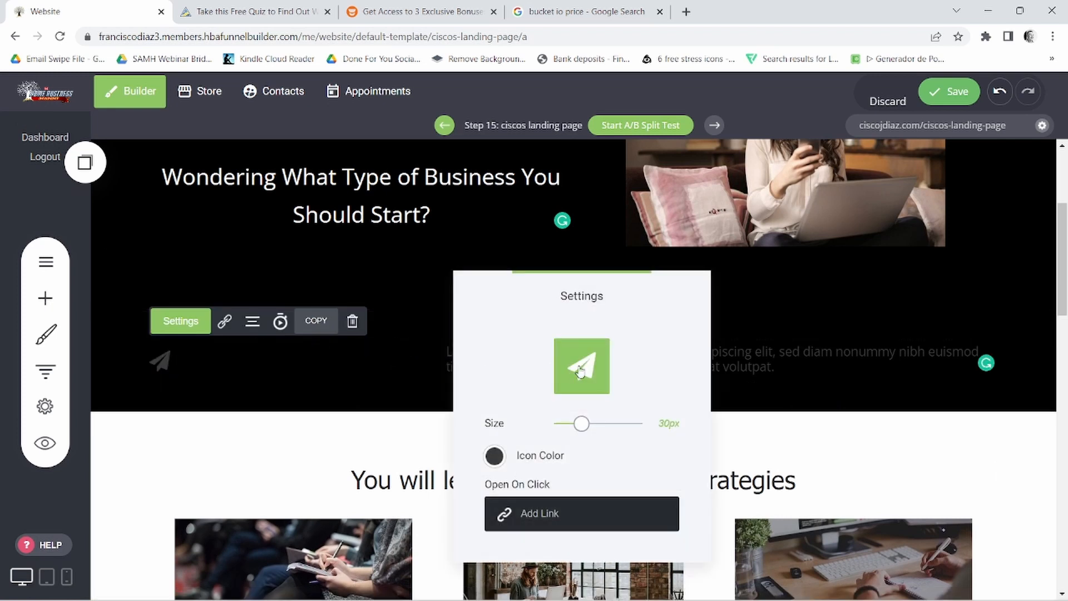
Step: Change the icon to the filled check box found with "CHECK" and set its color to bright yellow (#EDFF00)
click(580, 371)
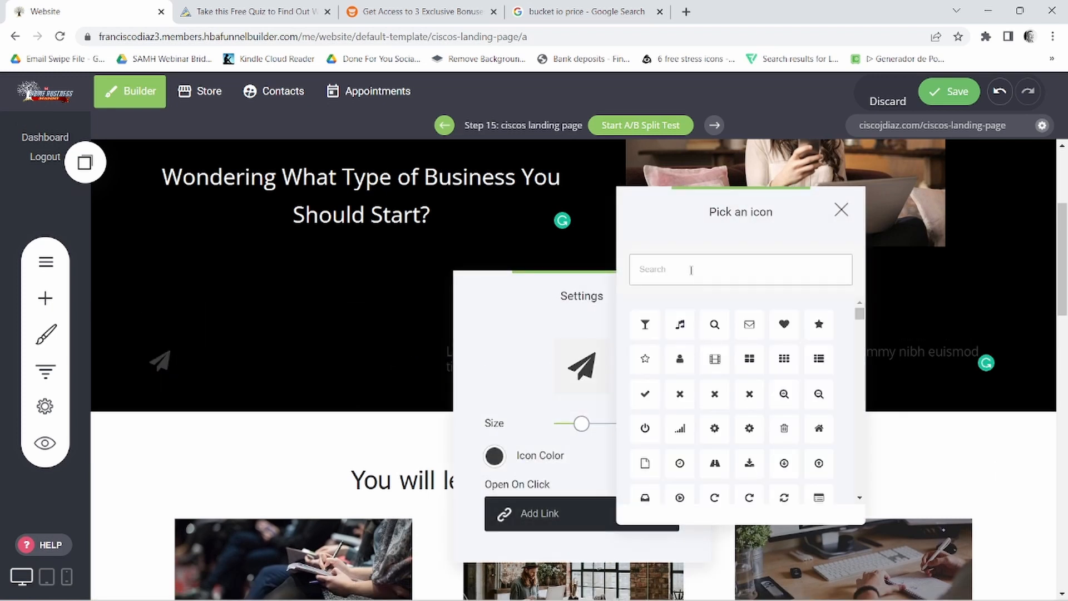
text(CHECK)
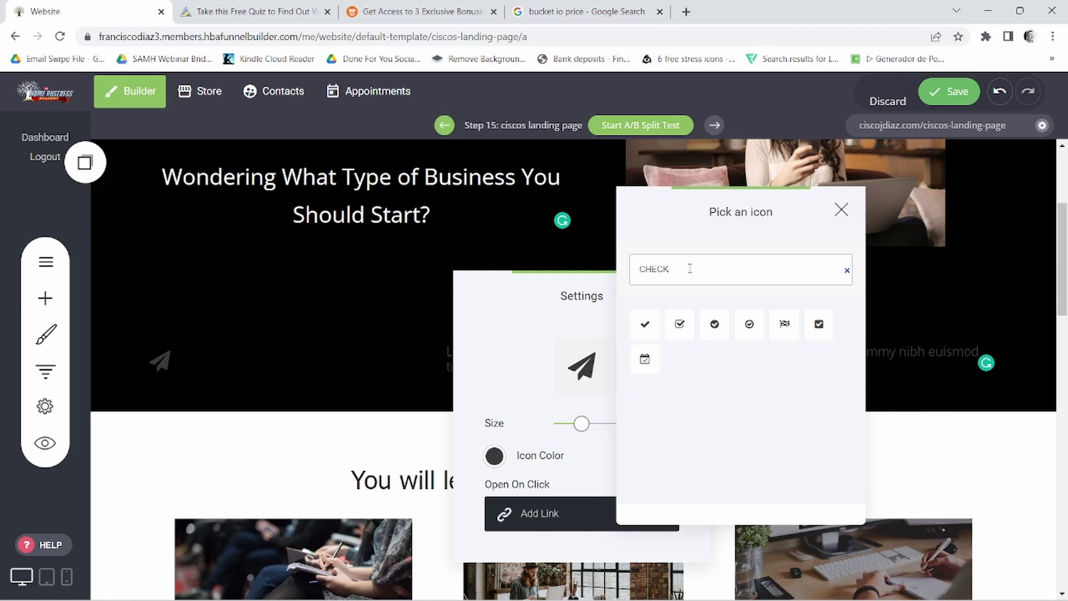
click(817, 325)
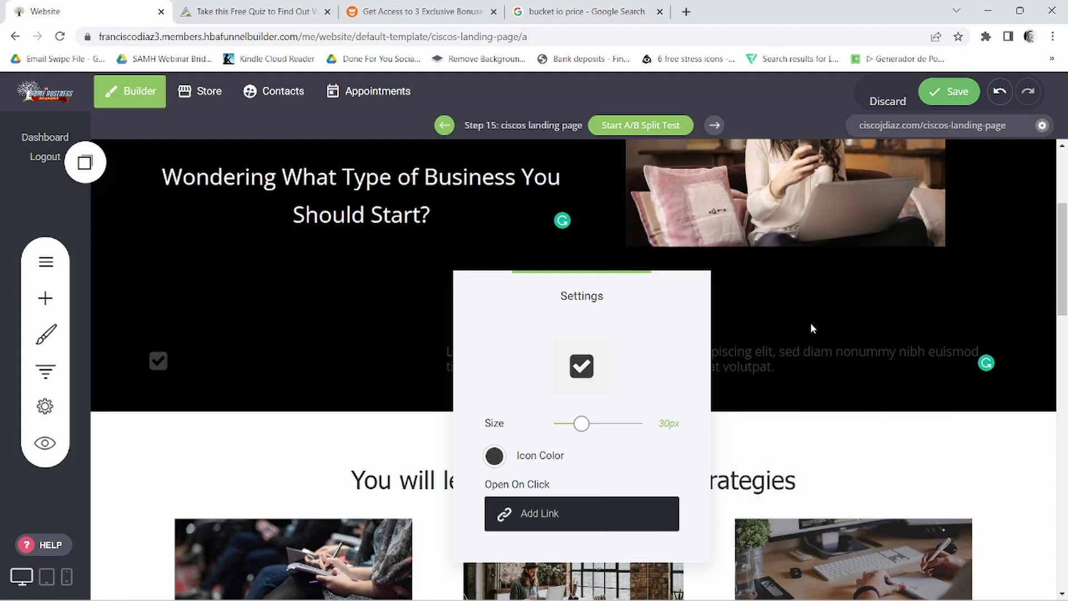
click(494, 457)
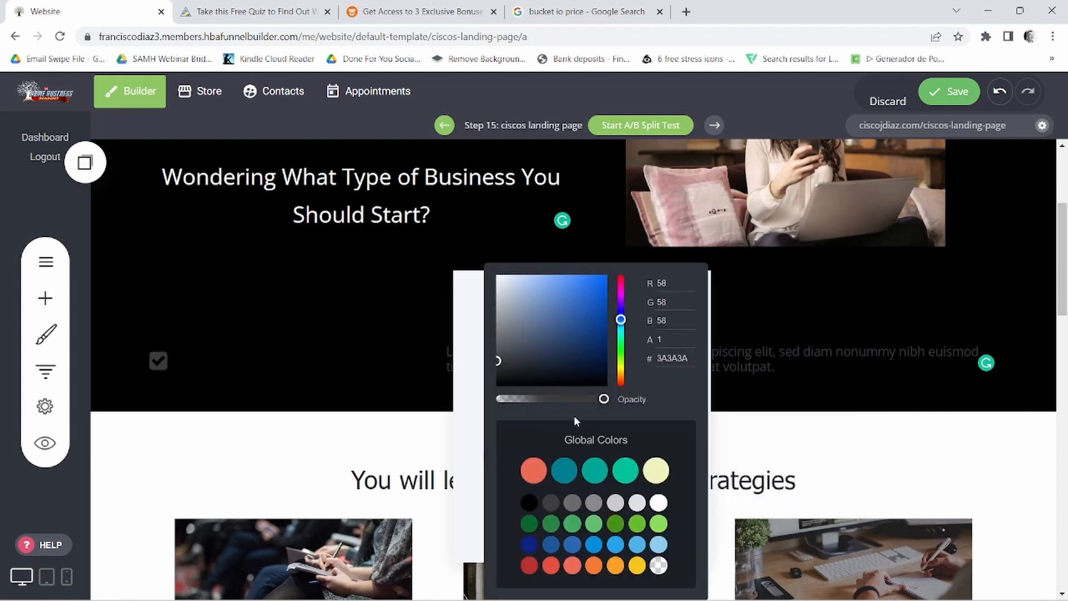
click(621, 367)
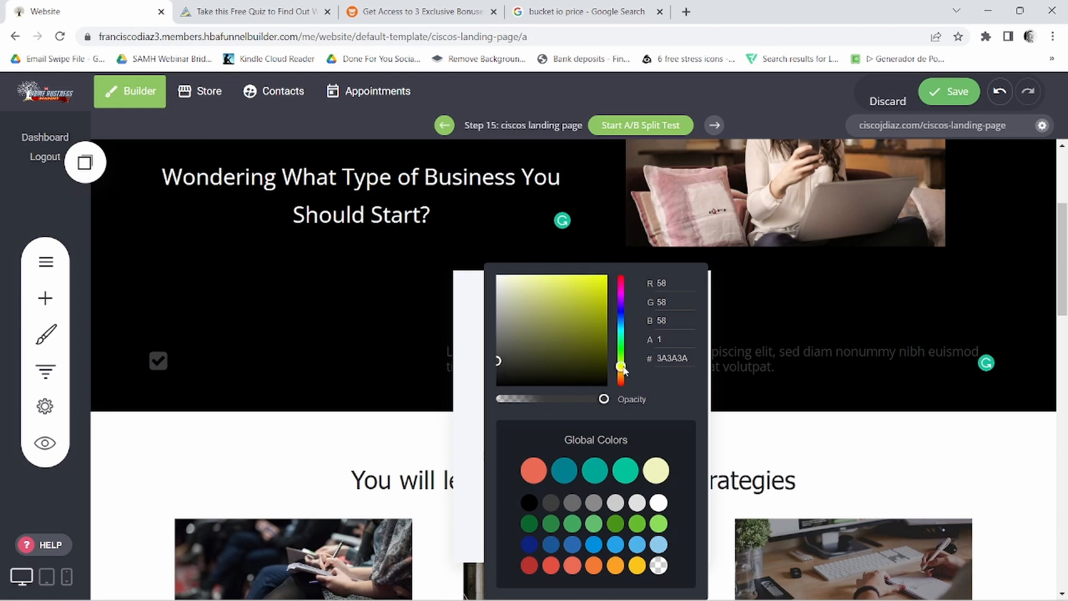
drag(500, 365, 629, 255)
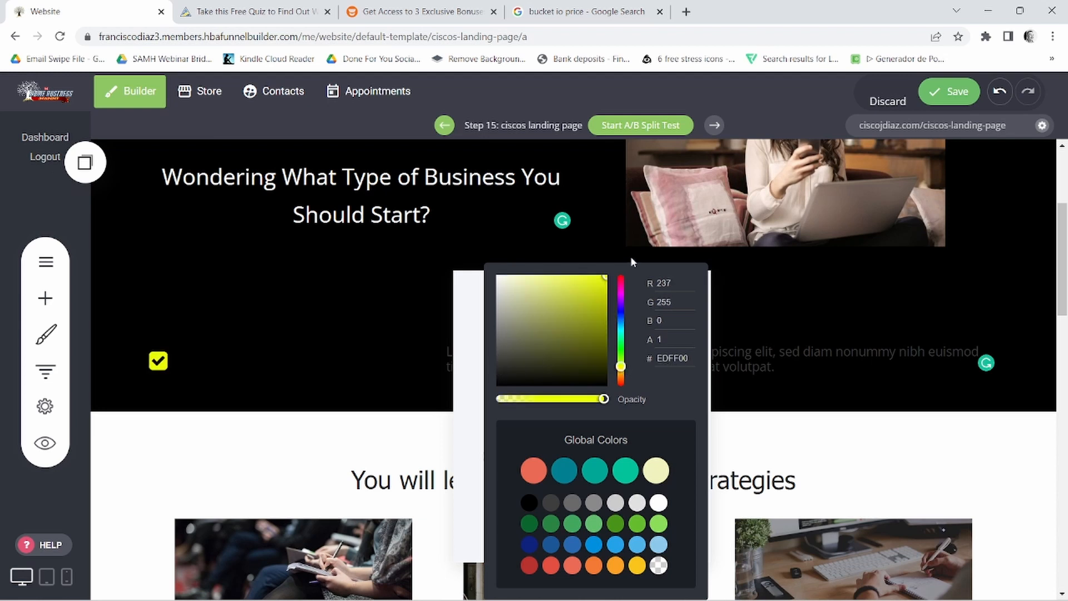
click(293, 363)
click(293, 363)
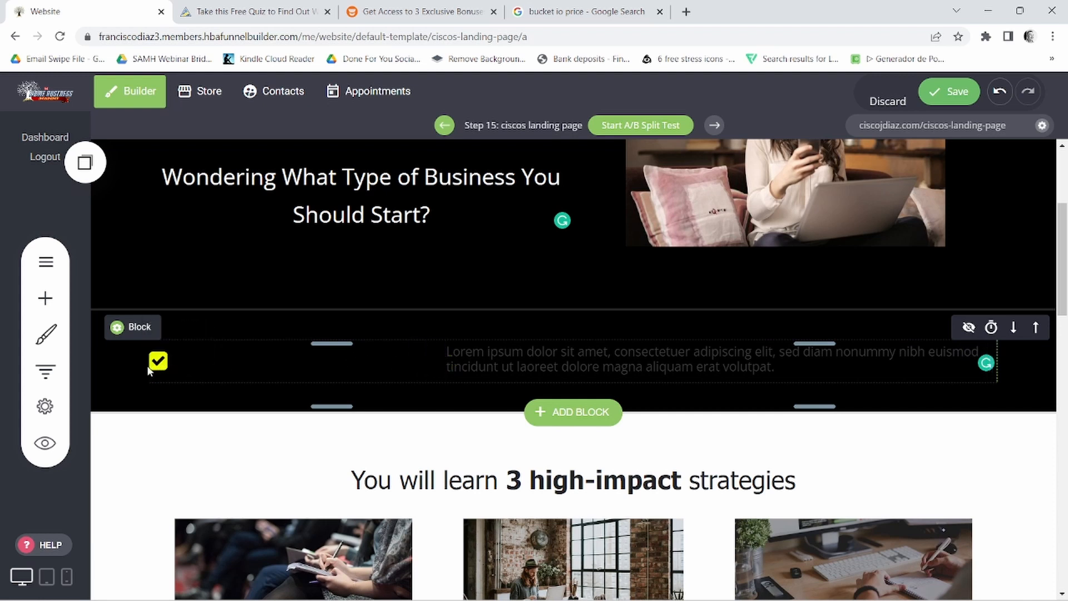
Step: Indent the check icon toward the block's center, bring the text right beside it, and lower the text slightly
drag(158, 367, 318, 361)
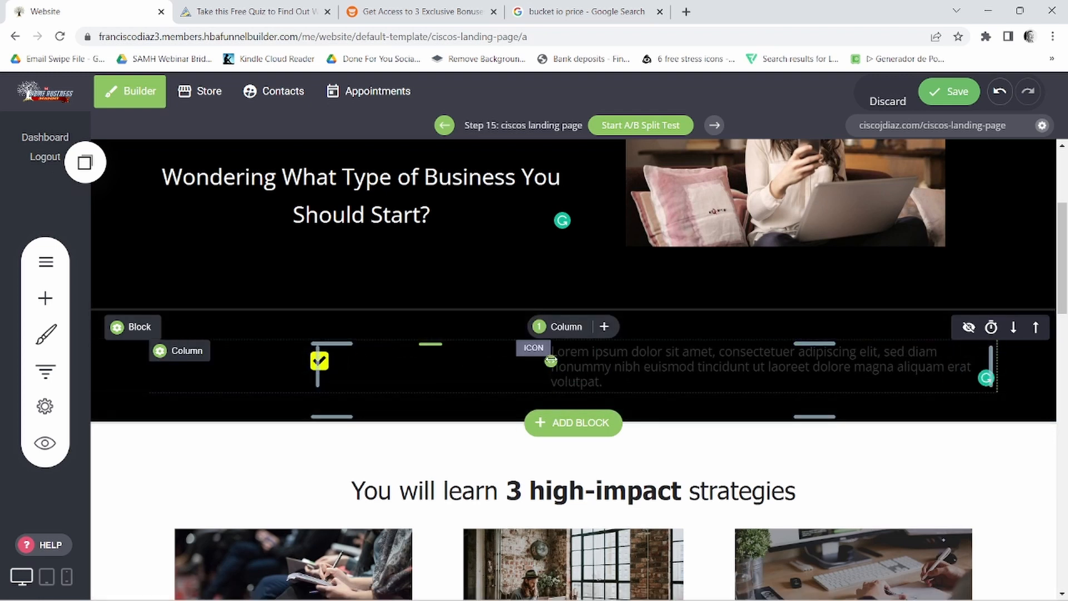
drag(550, 360, 334, 364)
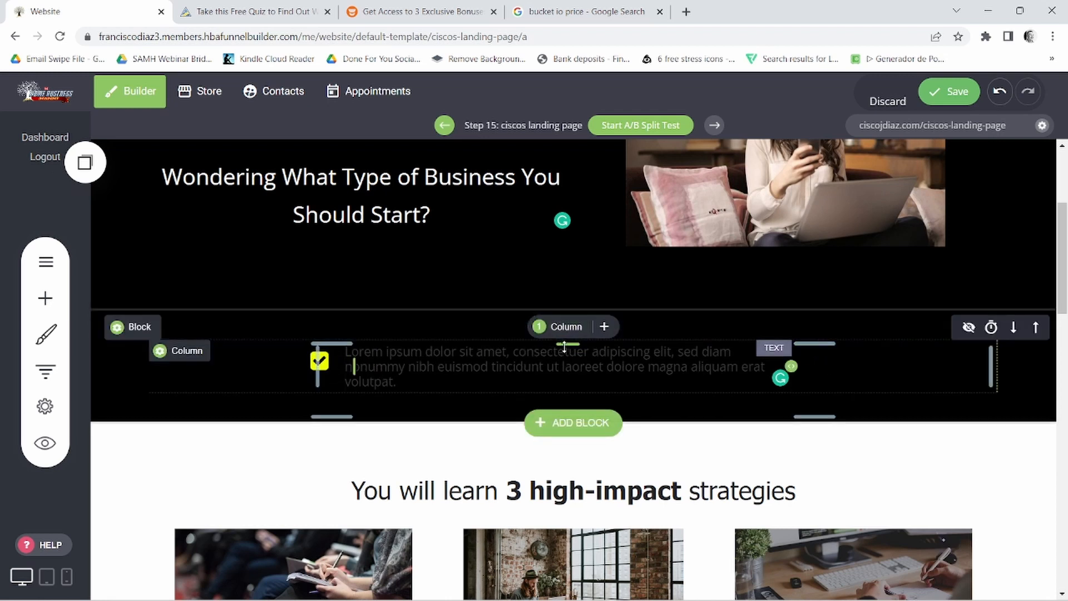
drag(563, 347, 564, 354)
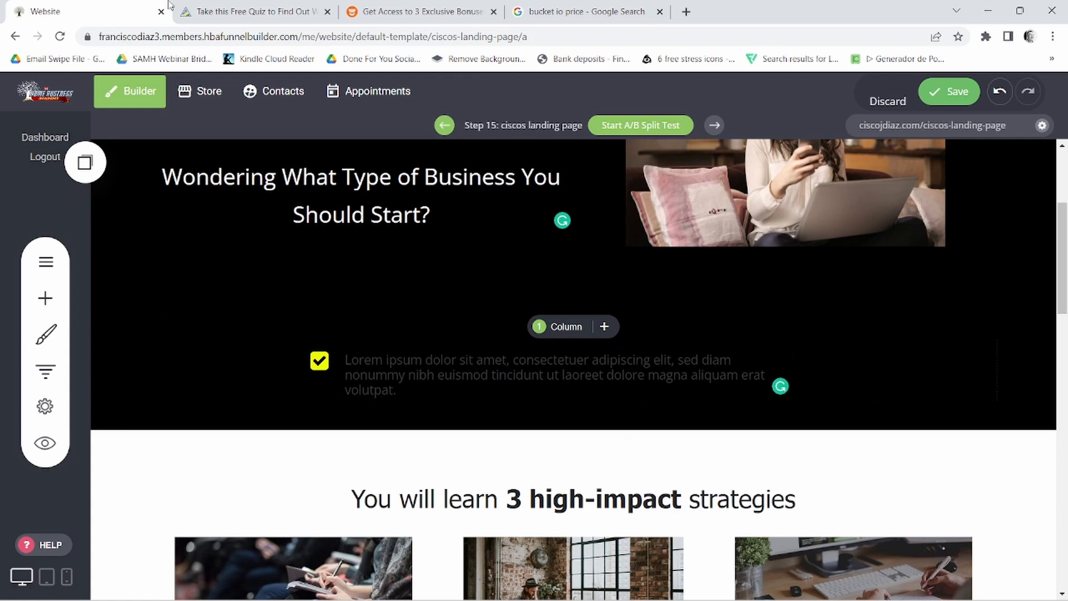
Step: Replace the placeholder text with "Discover your Entrepreneur Type (there are FOUR of them by the way...)" copied from the Choose Quiz page
click(197, 5)
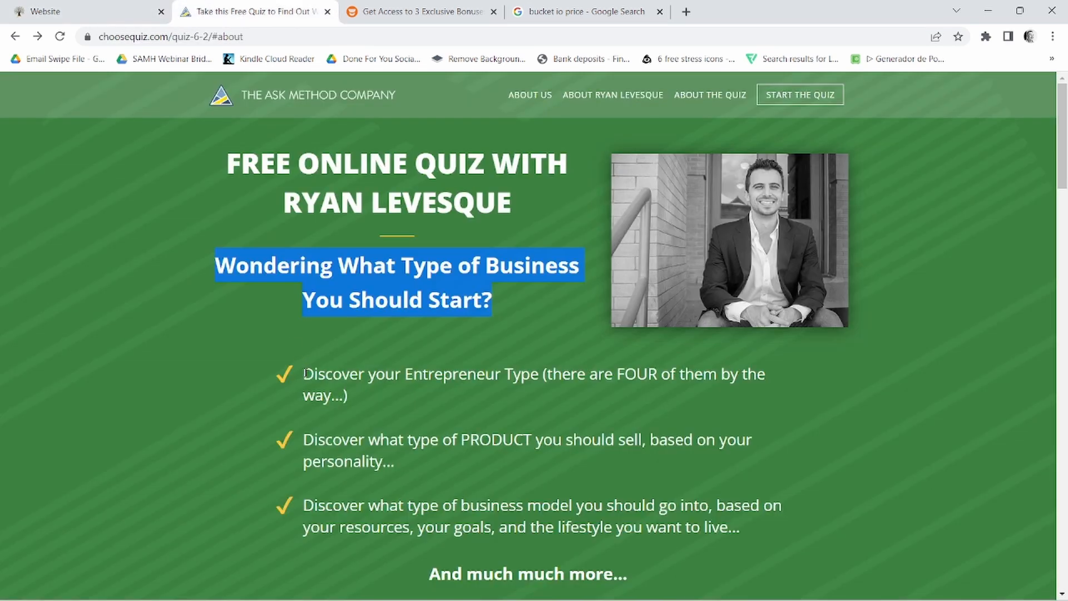
drag(306, 373, 378, 392)
key(ctrl+c)
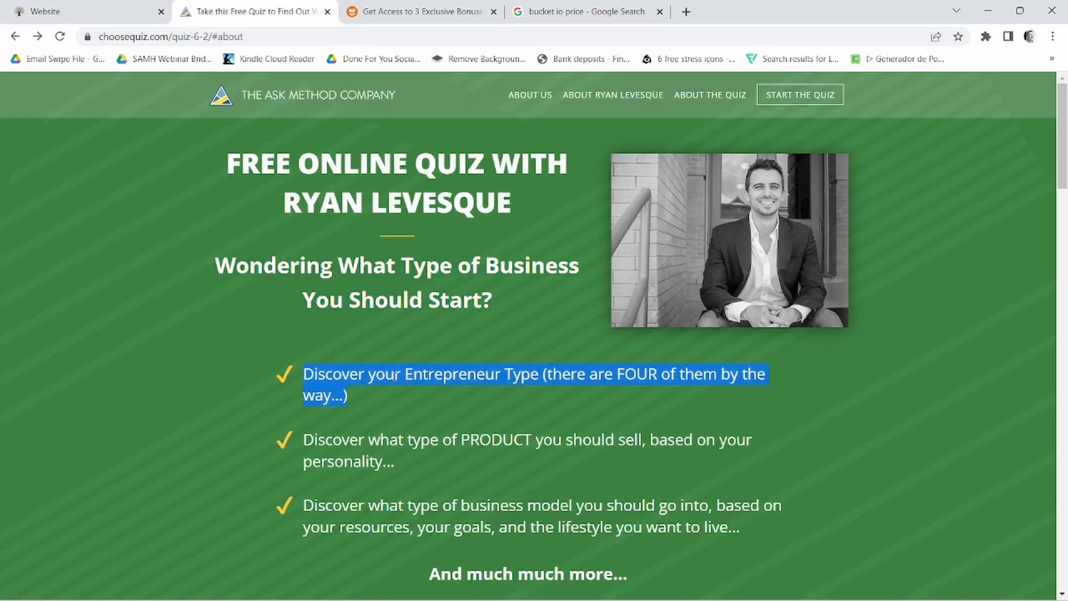
click(141, 6)
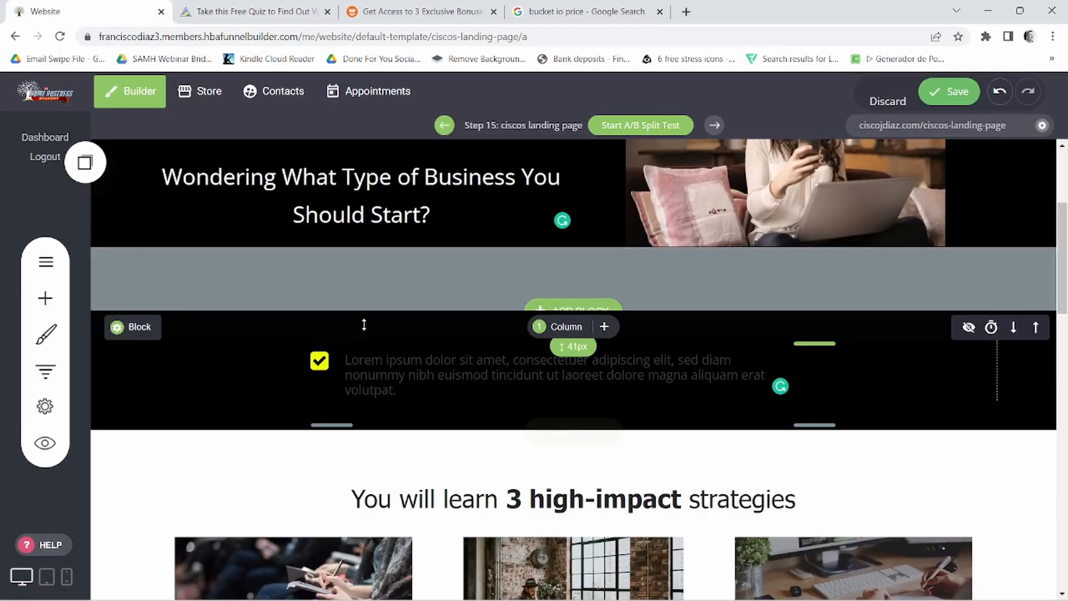
click(376, 378)
key(ctrl+a)
key(ctrl+v)
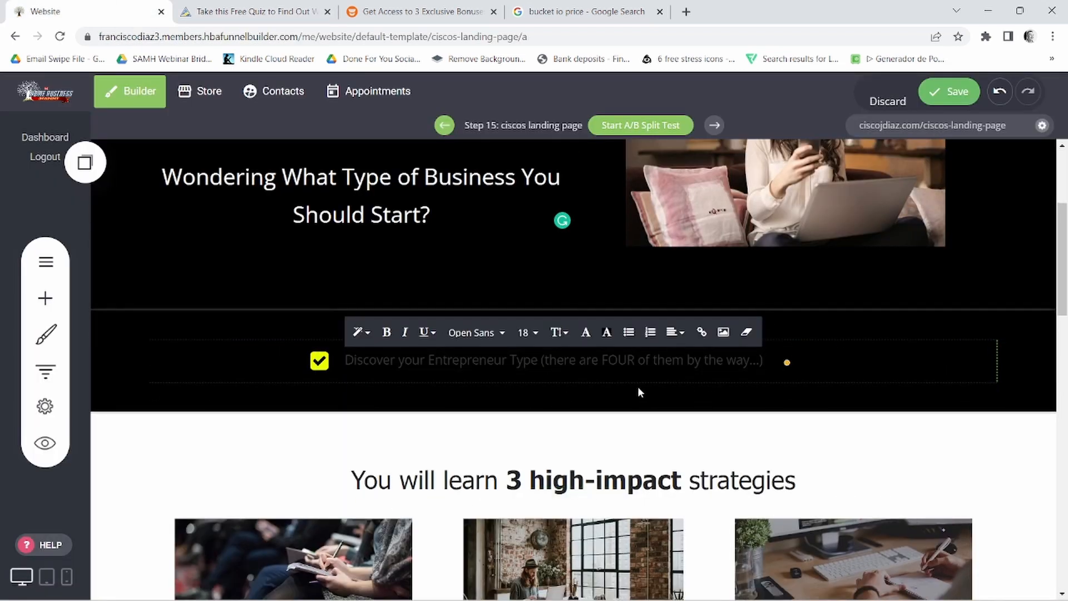
Step: Change "FOUR" to "TWO" in the check item's text
triple_click(633, 359)
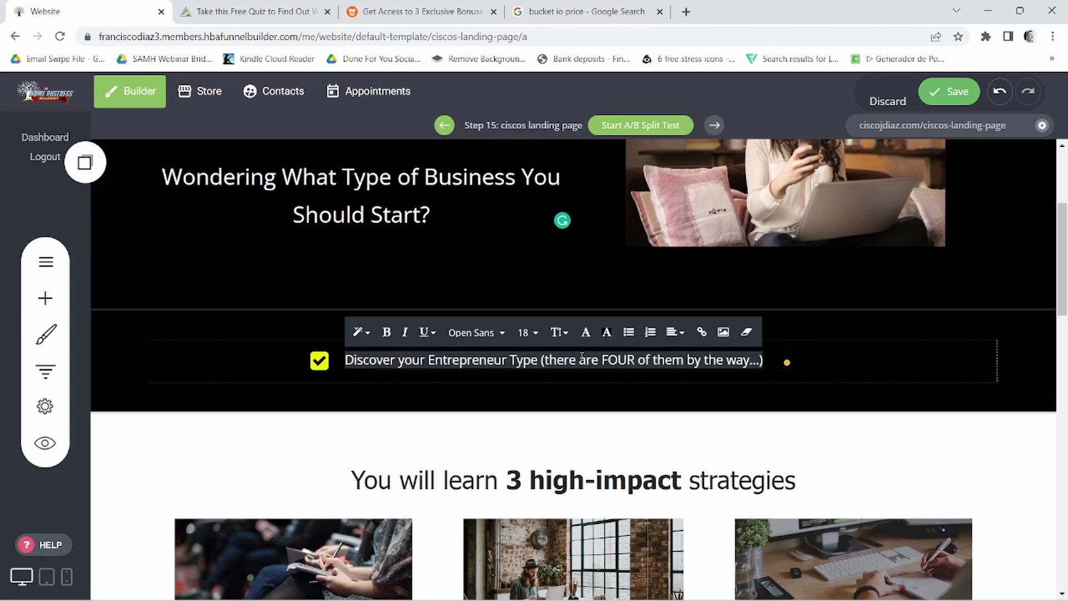
double_click(618, 360)
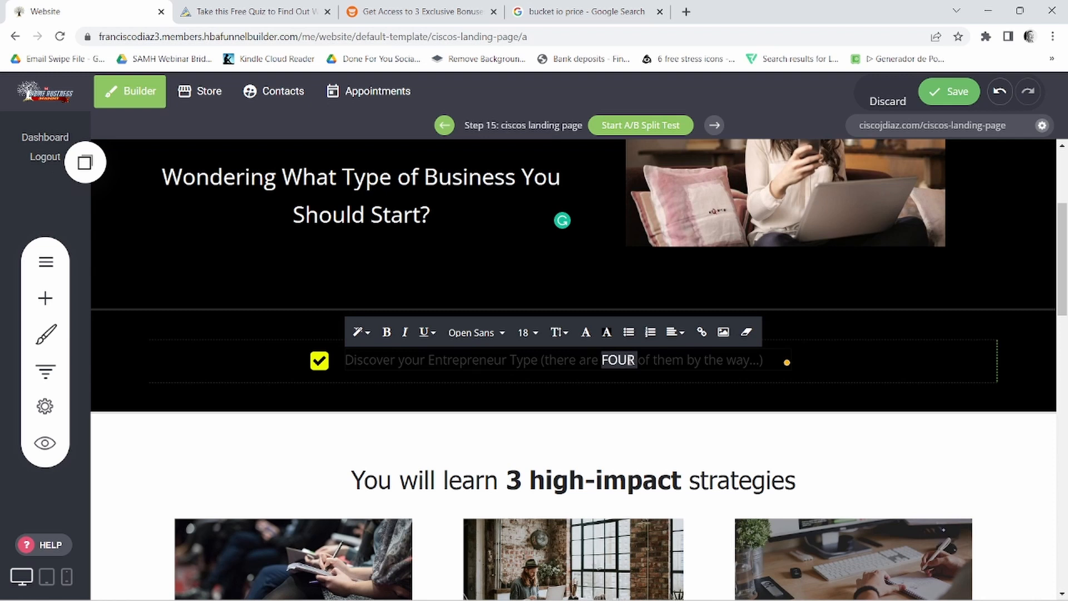
text(TWO of)
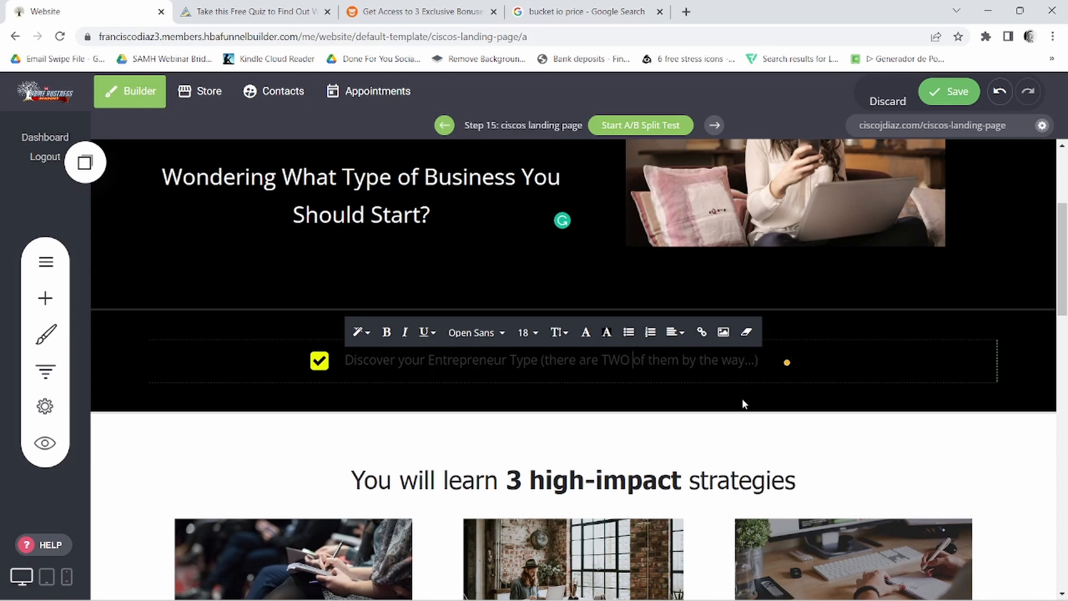
Step: Set both the text color and the text background color of the whole check item line to white (#FFFFFF)
triple_click(718, 363)
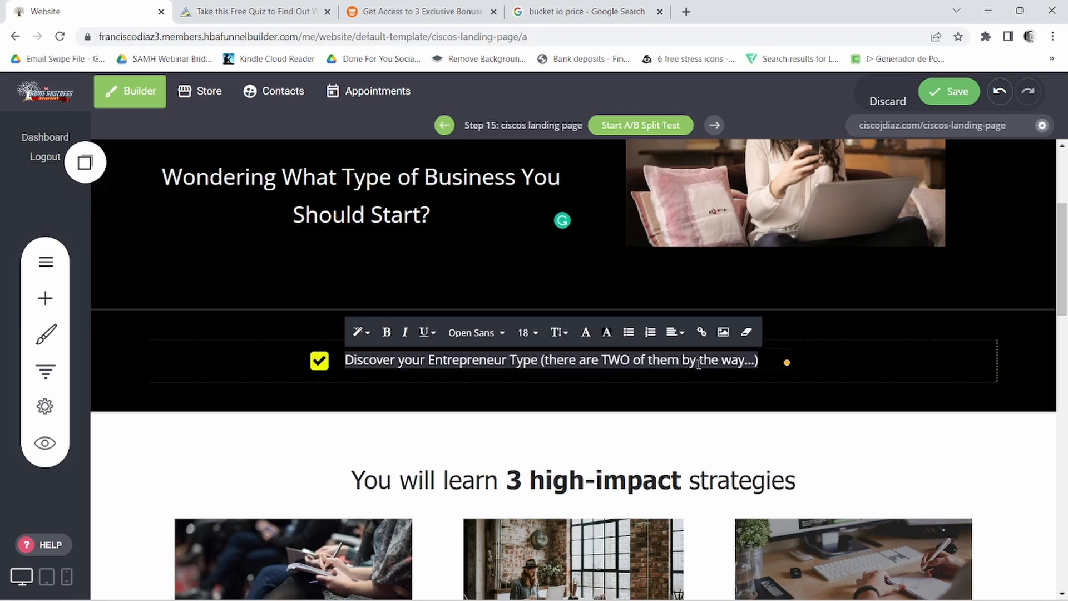
click(585, 332)
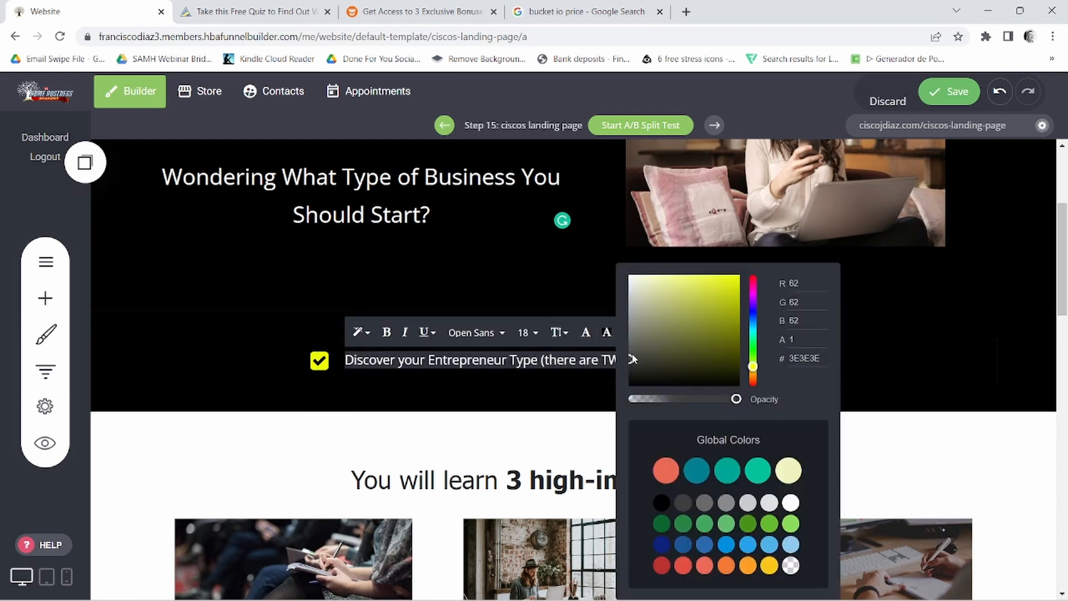
drag(630, 362, 617, 268)
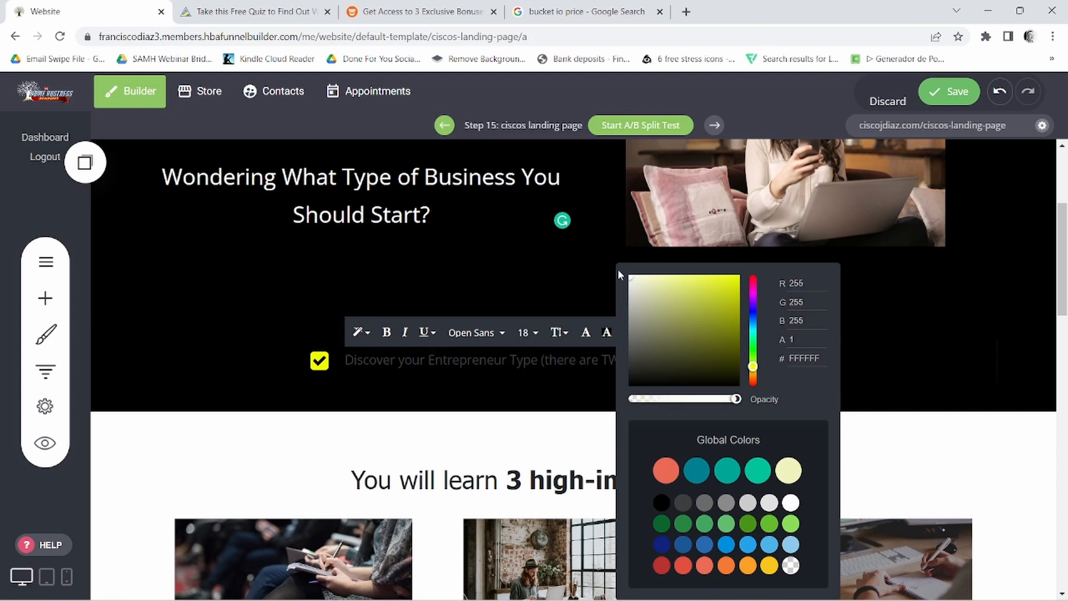
click(567, 355)
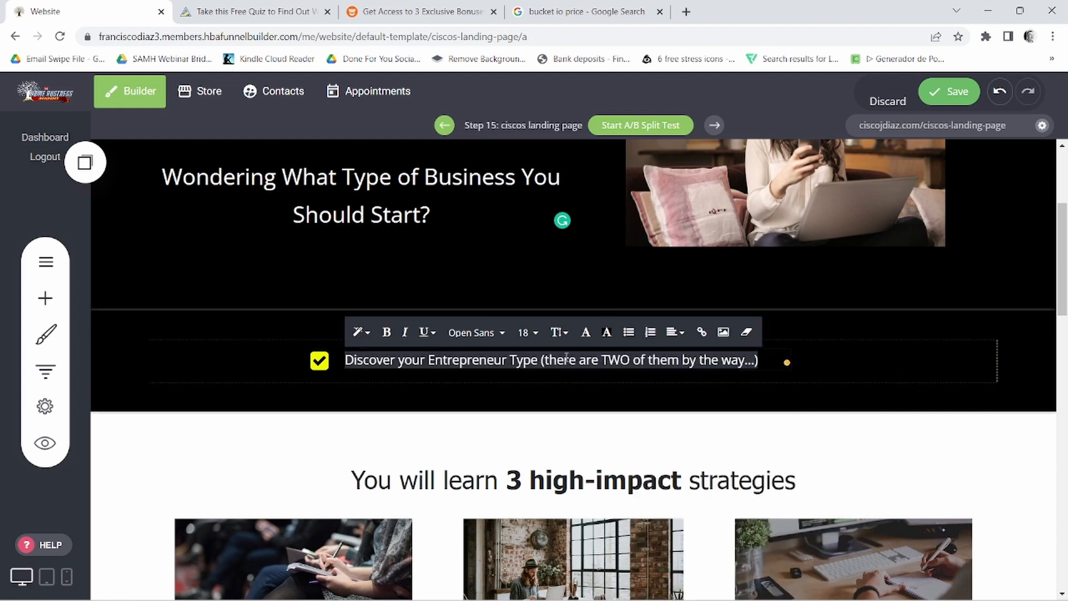
click(607, 333)
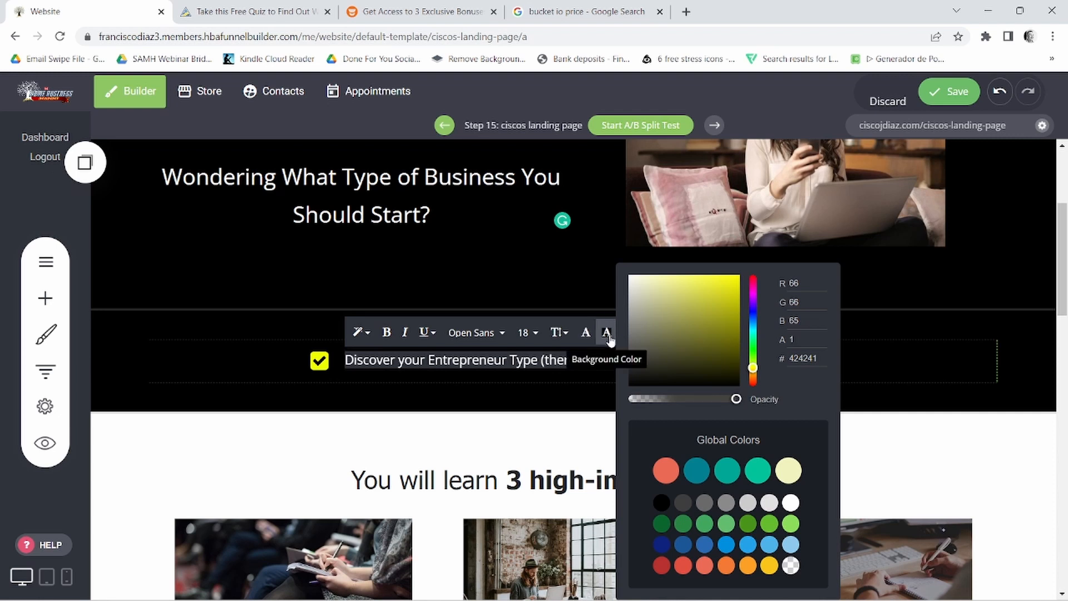
drag(631, 360, 615, 256)
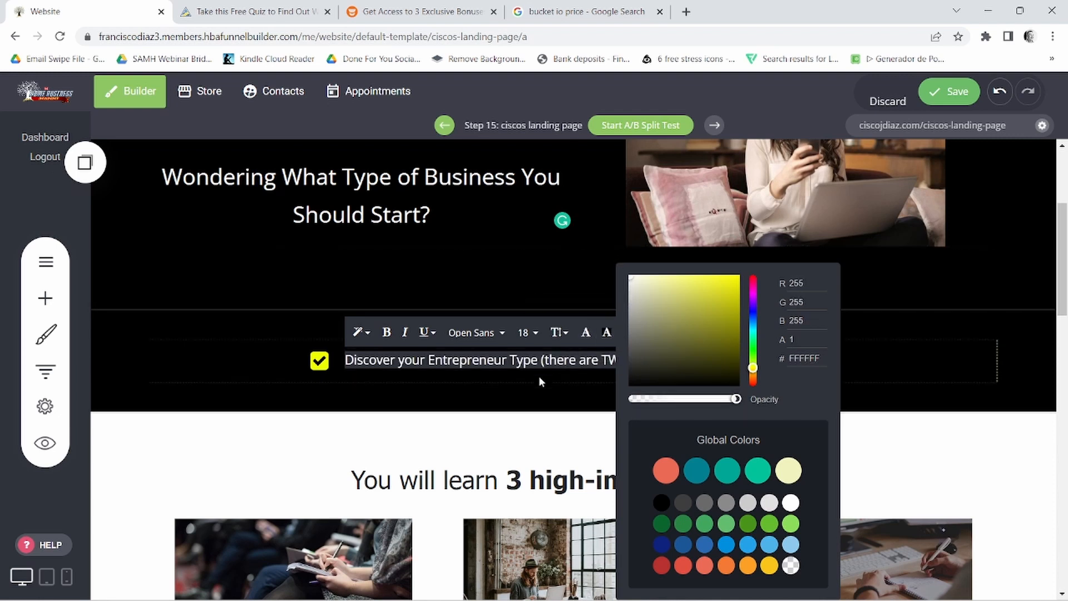
Step: Set the first check item's text size to 24 and increase its line height
click(535, 359)
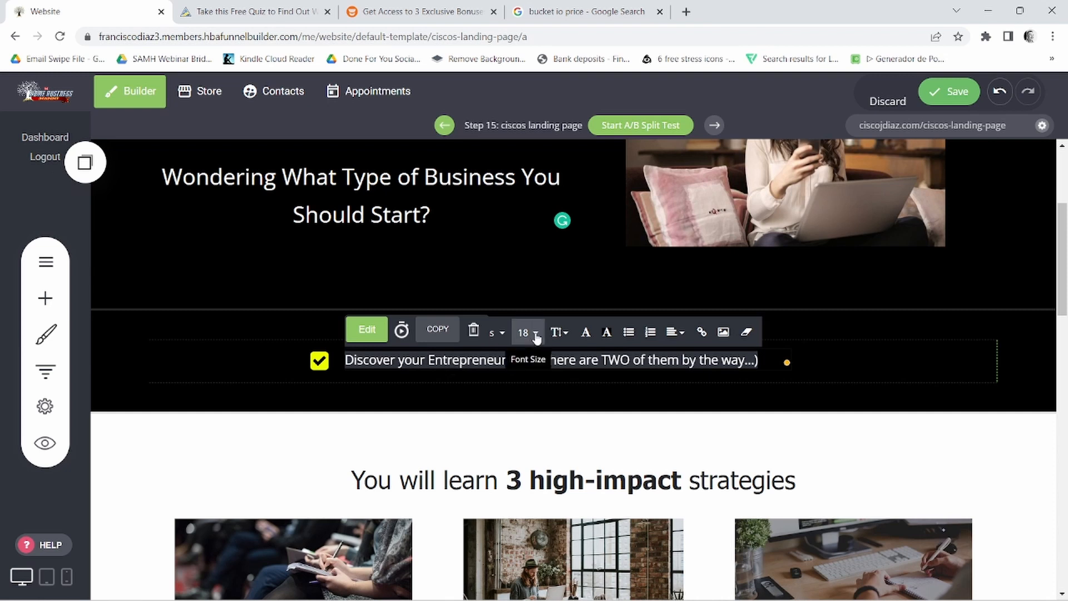
click(536, 336)
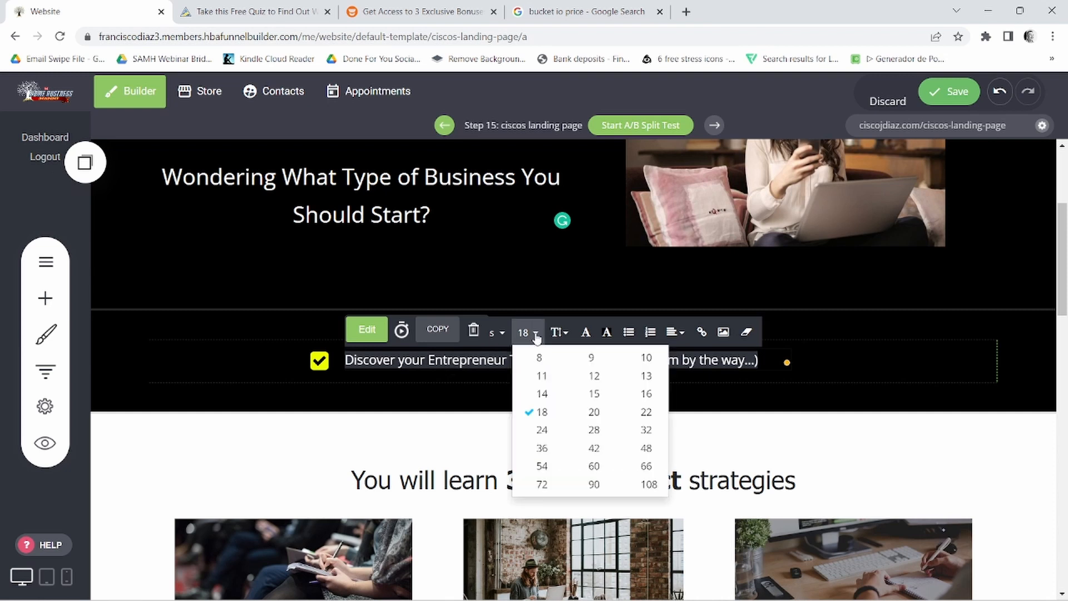
click(534, 430)
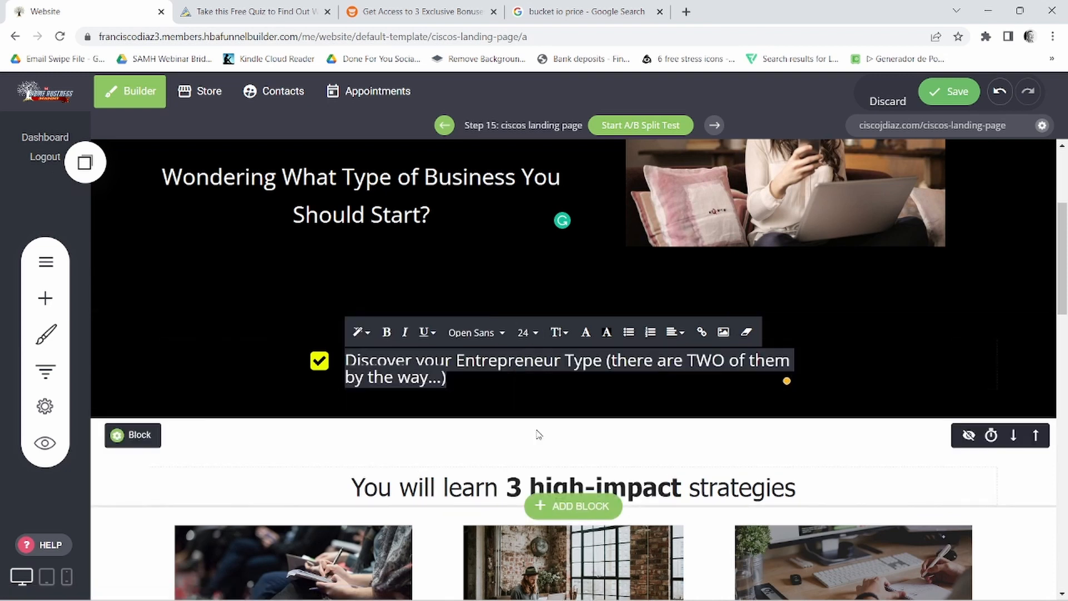
click(561, 337)
click(579, 445)
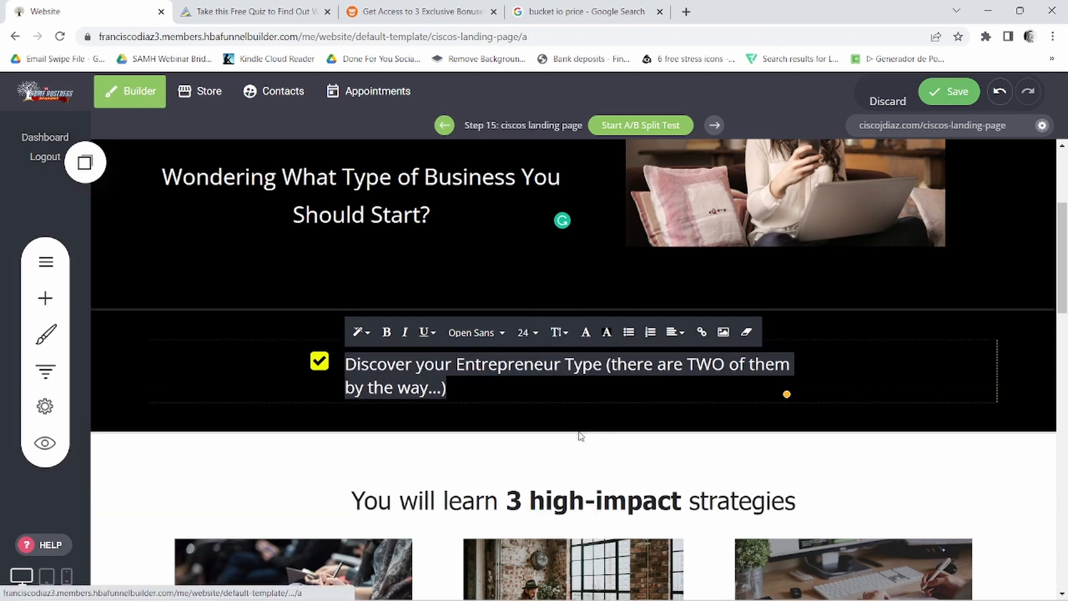
click(747, 385)
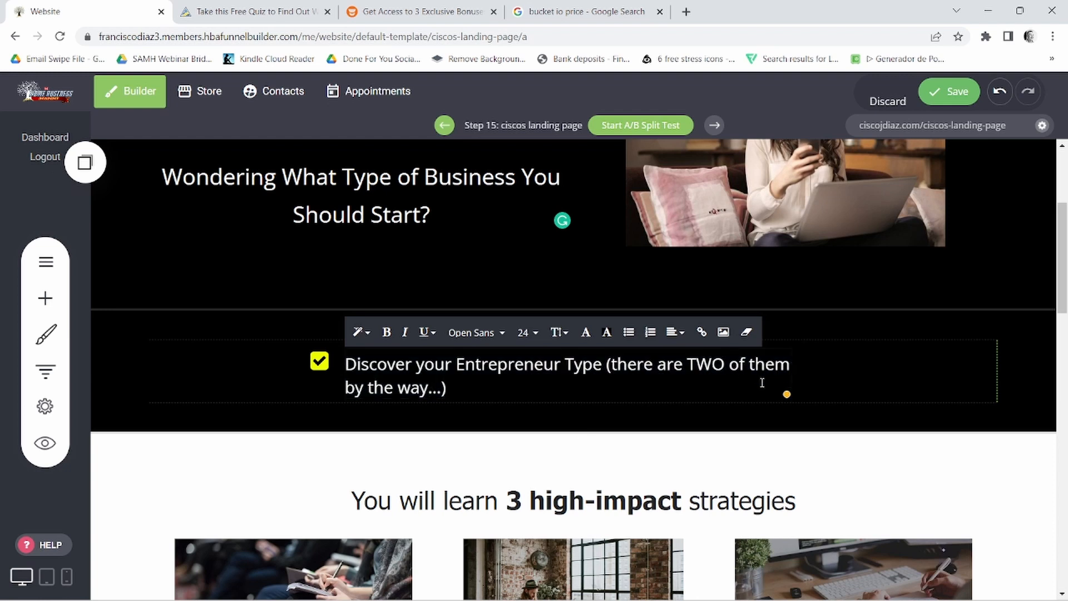
click(762, 401)
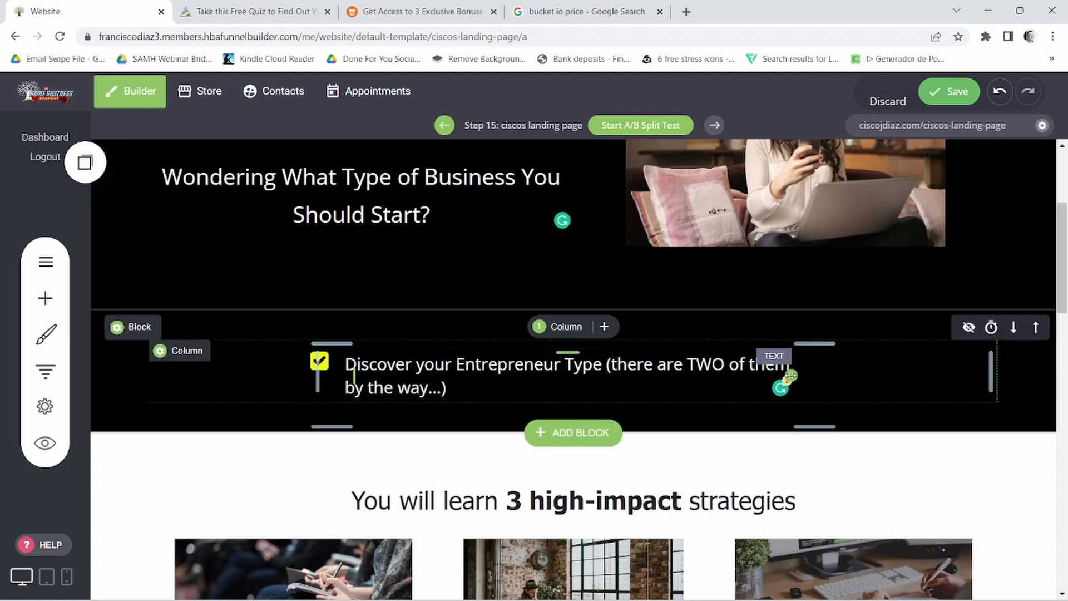
Step: Widen the first check item's text box so that "by the" fits on its first line
drag(790, 375, 844, 371)
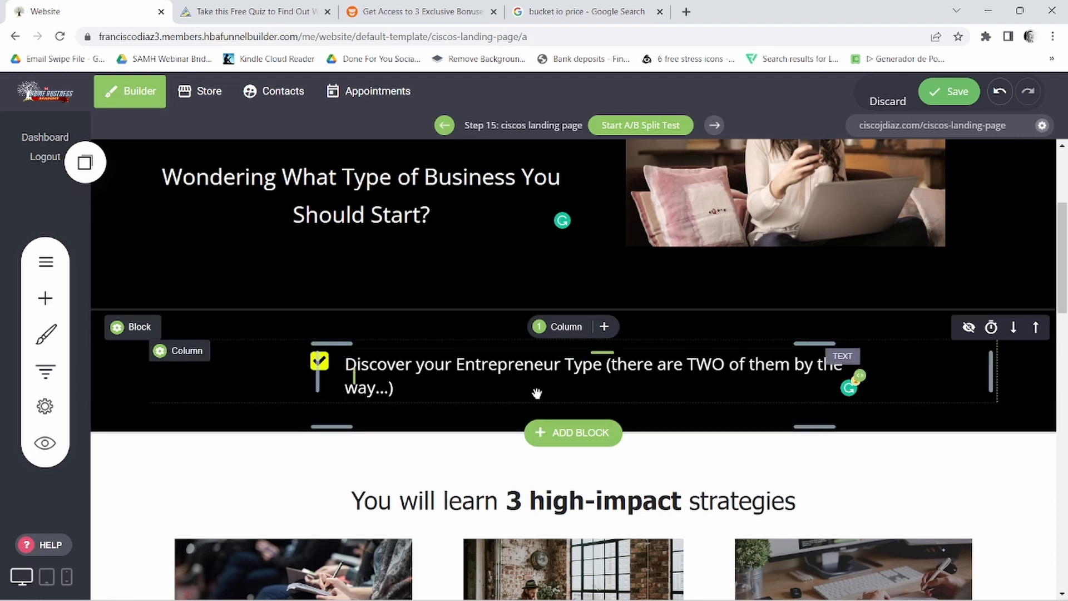
click(511, 370)
triple_click(510, 369)
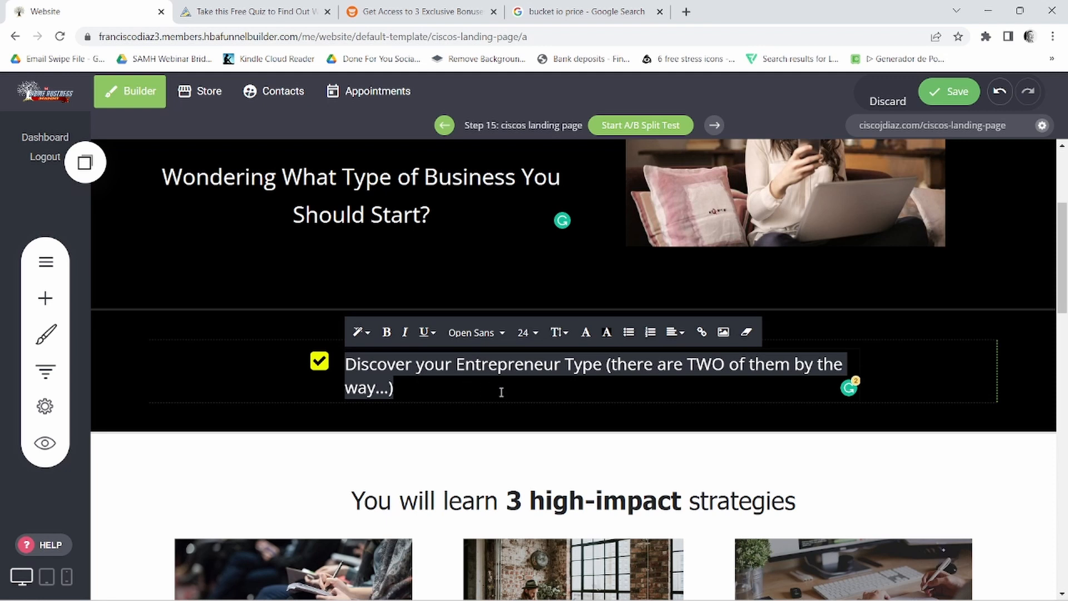
click(443, 418)
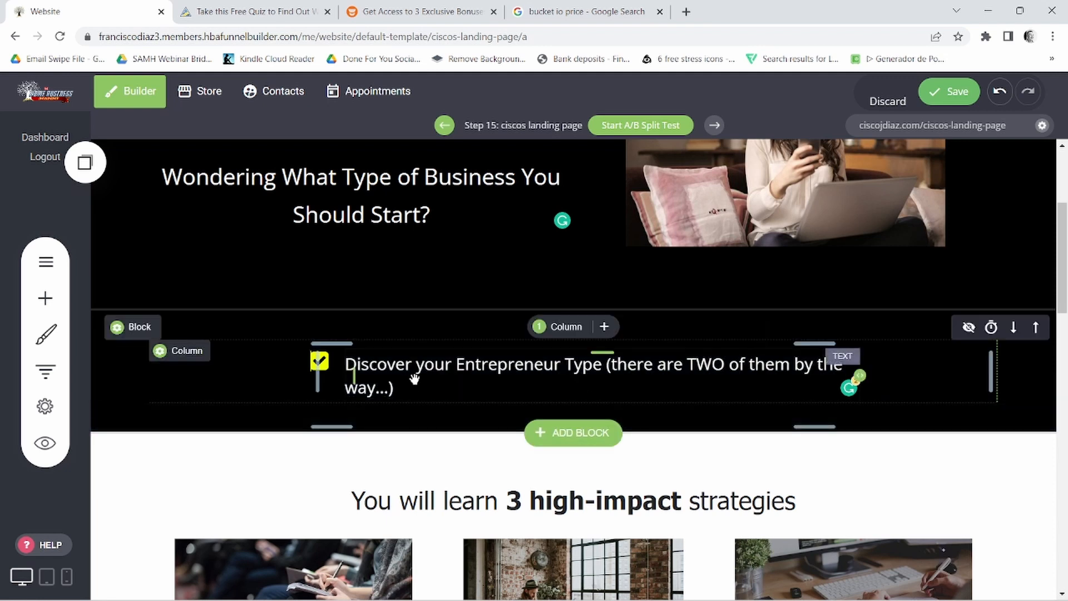
Step: Copy the first check item's text widget and place the duplicate directly below it
mouse_move(412, 376)
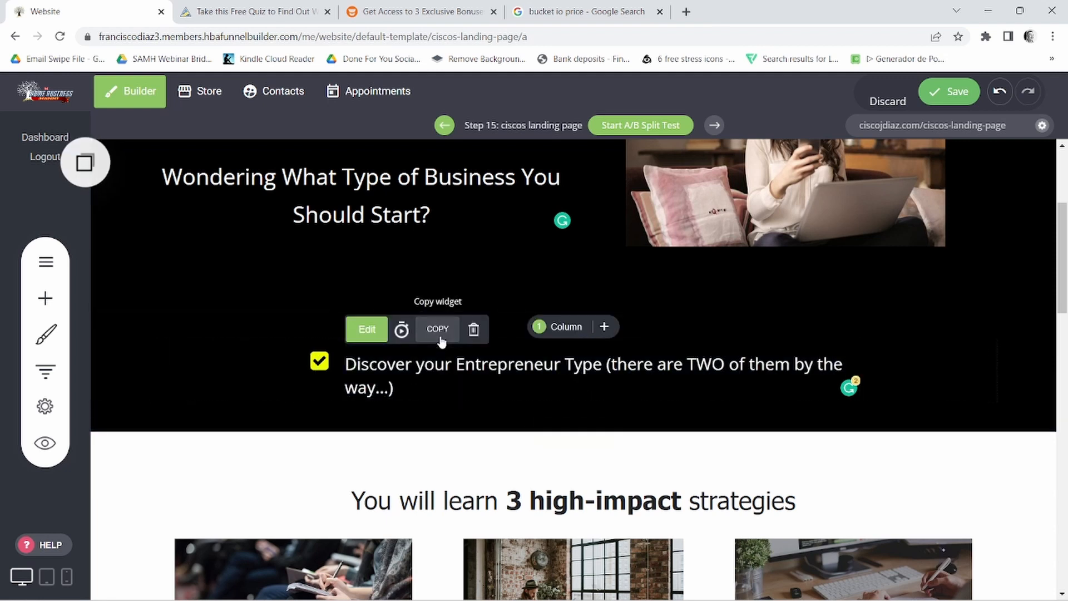
click(85, 166)
drag(142, 300, 450, 415)
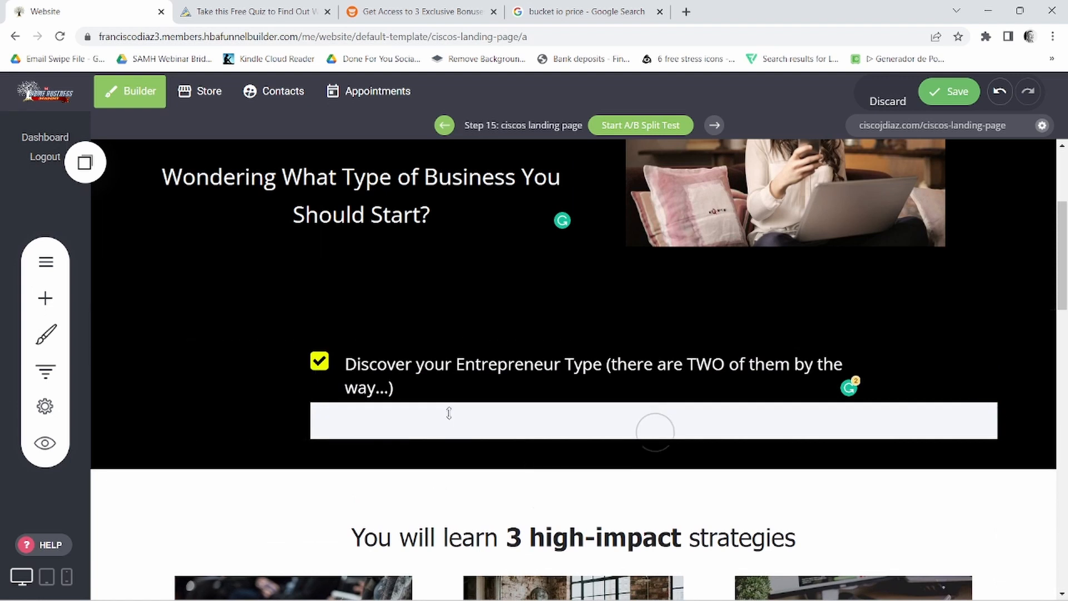
Step: Replace the duplicated text with "Discover what type of PRODUCT you should sell, based on your personality..." copied from the Choose Quiz page
click(261, 6)
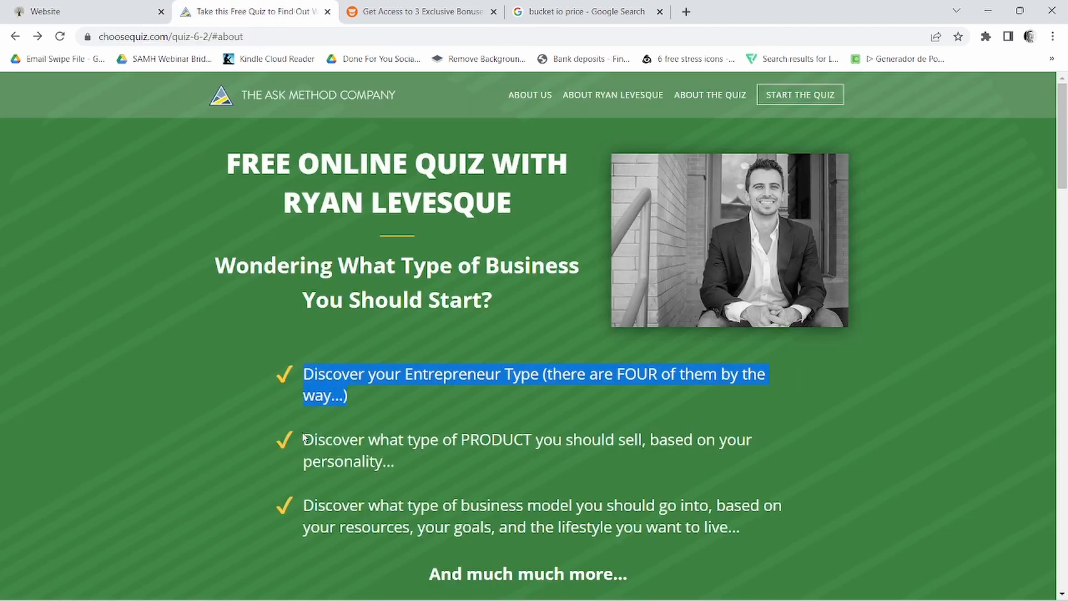
drag(303, 439, 368, 453)
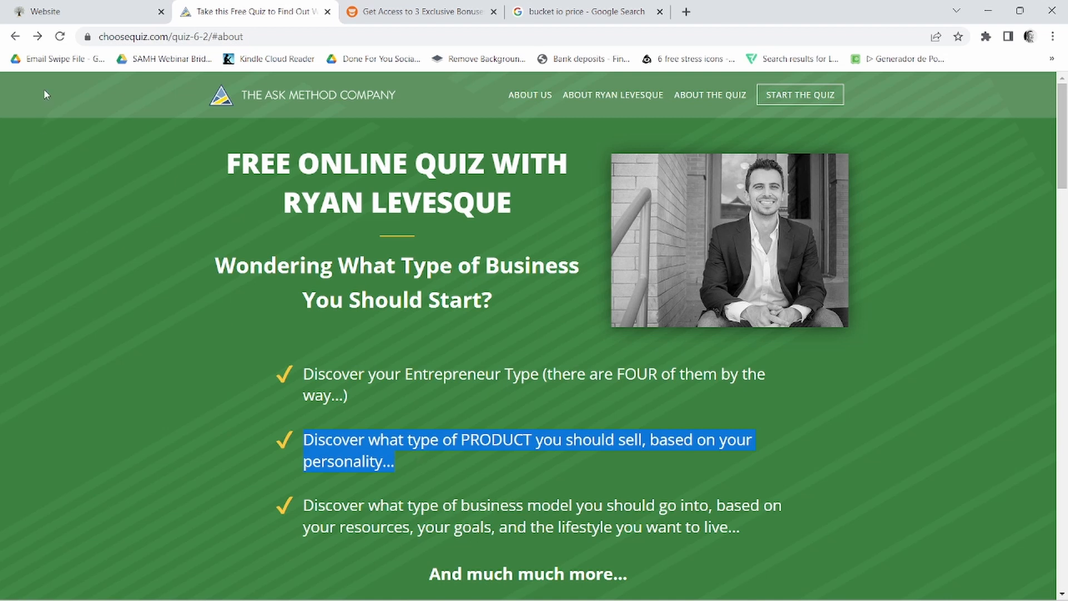
click(86, 8)
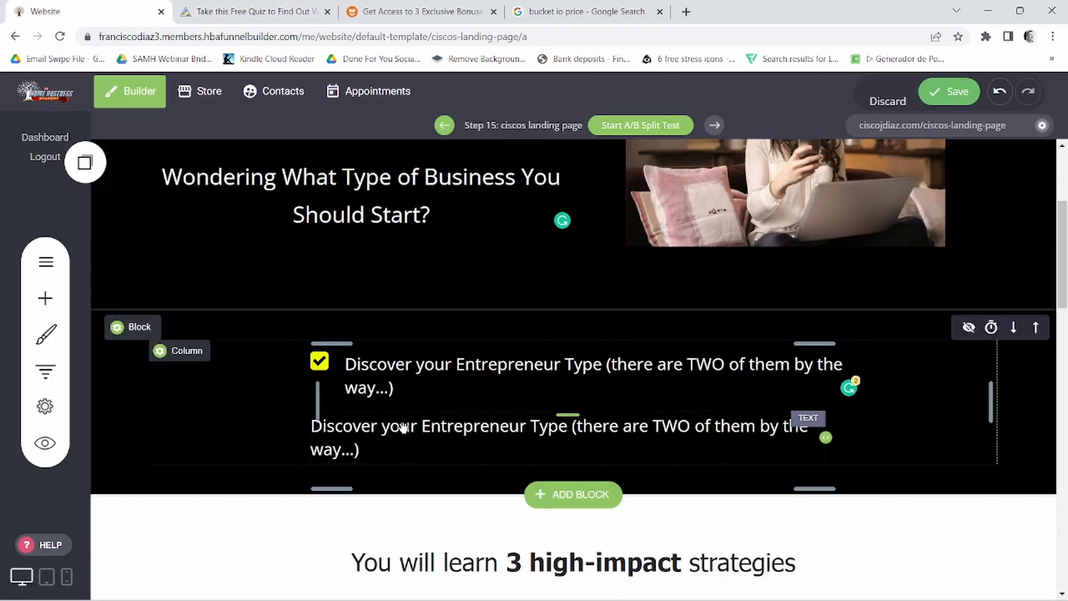
triple_click(403, 427)
text(Discover what type of PRODUCT you should sell, based on your personality...)
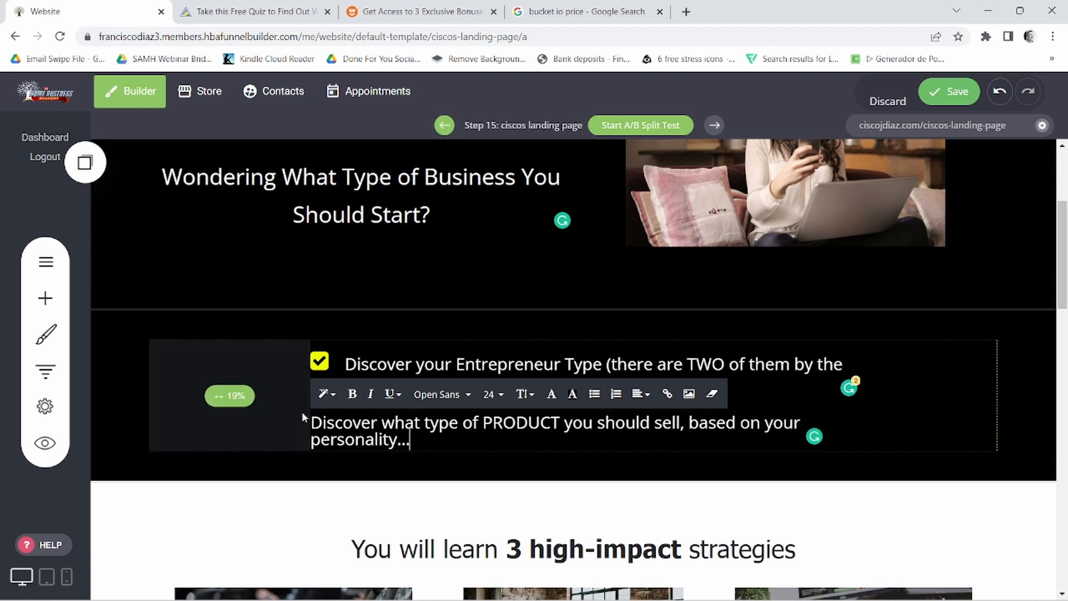
Step: Copy the yellow check icon and place the duplicate in front of the PRODUCT line
click(320, 362)
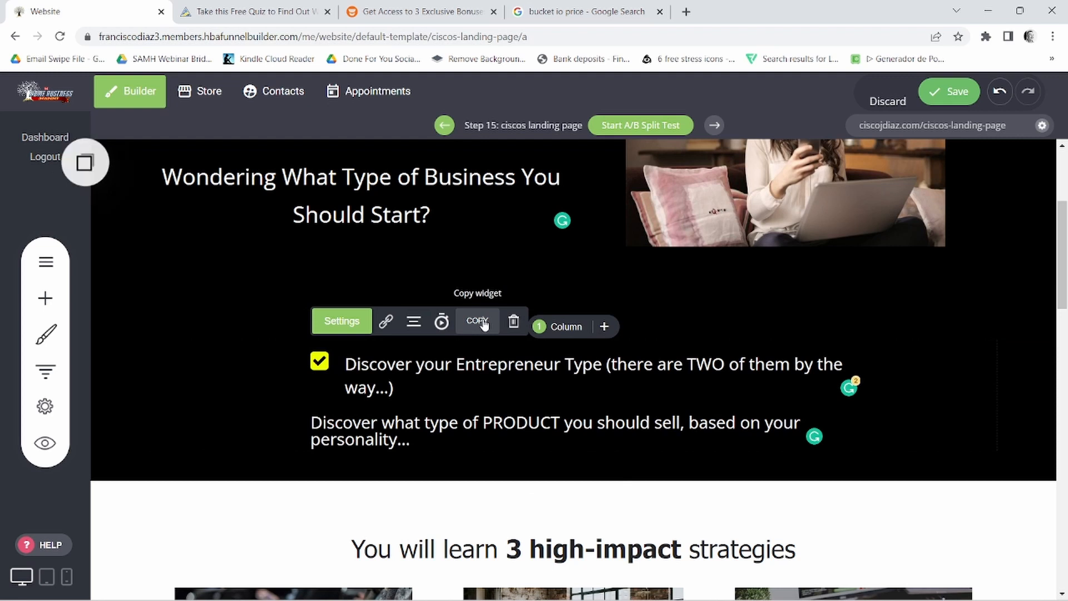
click(82, 167)
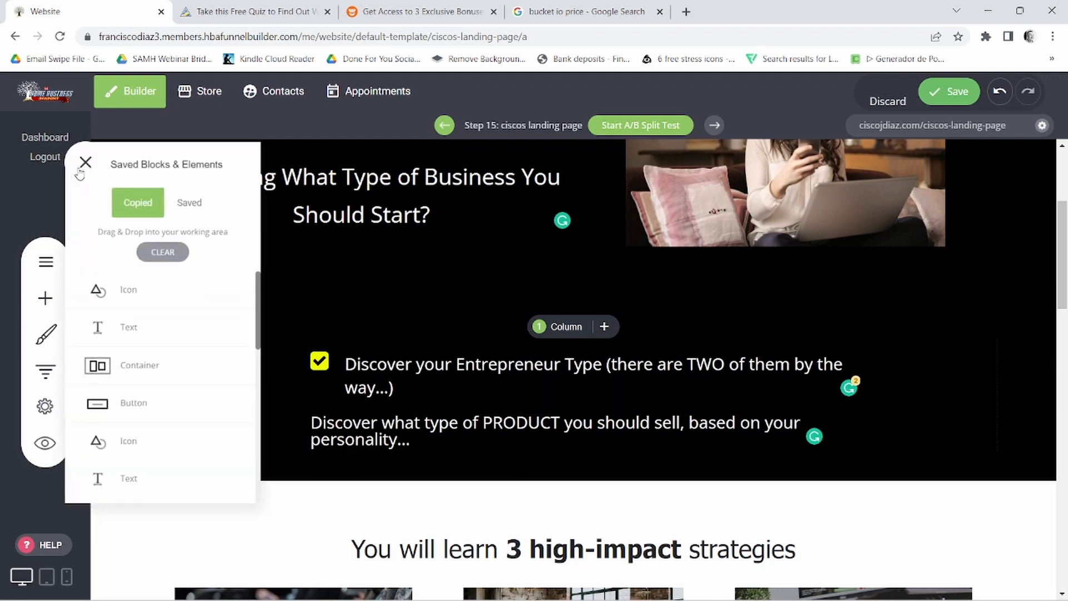
drag(127, 300, 351, 425)
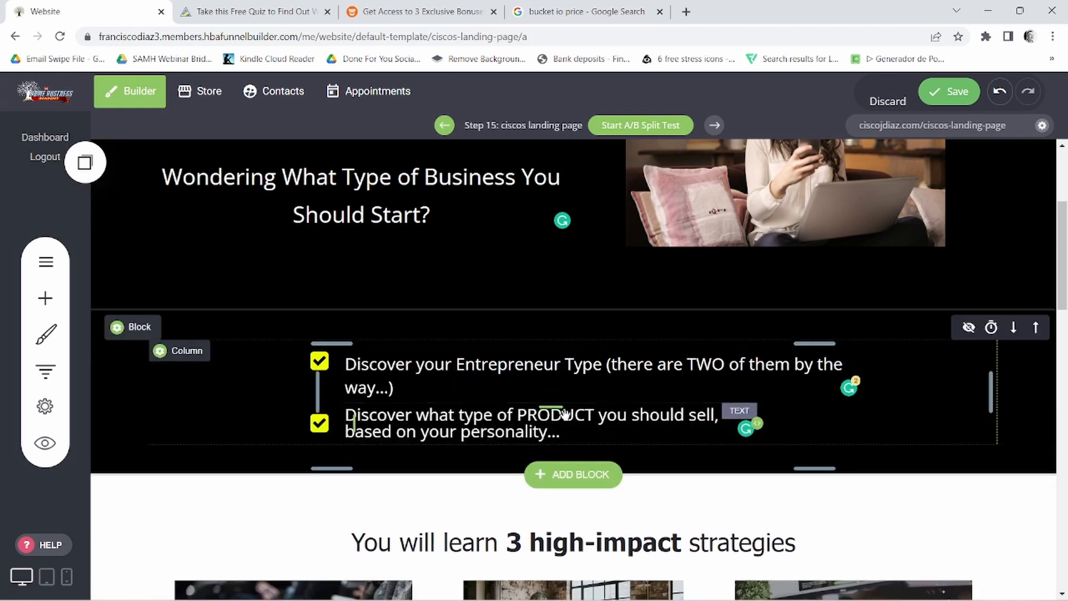
Step: Lower the PRODUCT text to a 16px top gap and widen its text box to match the first item
mouse_move(559, 408)
drag(559, 408, 556, 418)
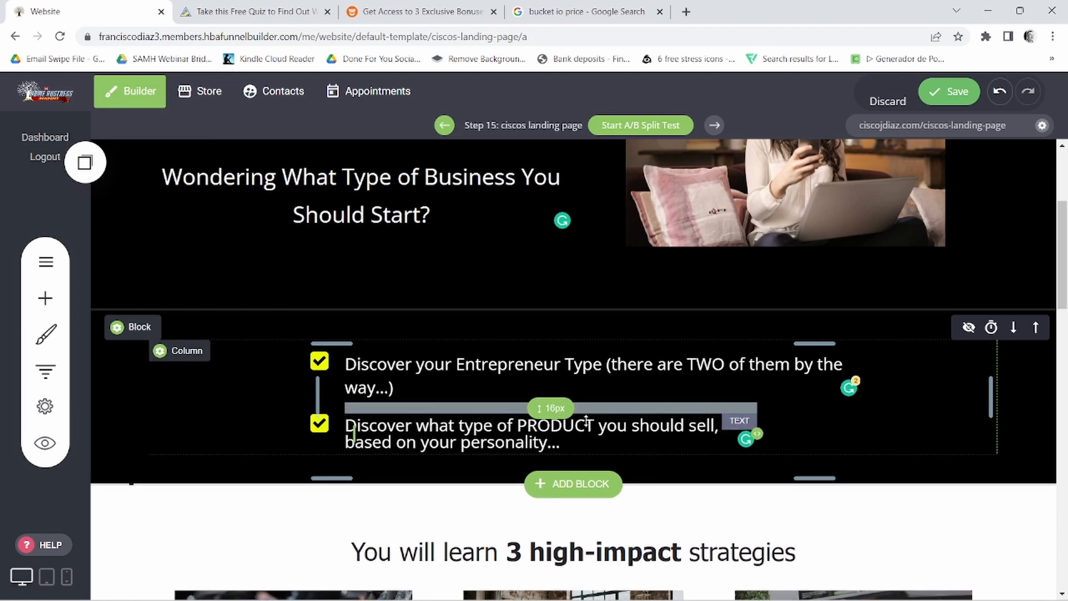
drag(757, 433, 859, 432)
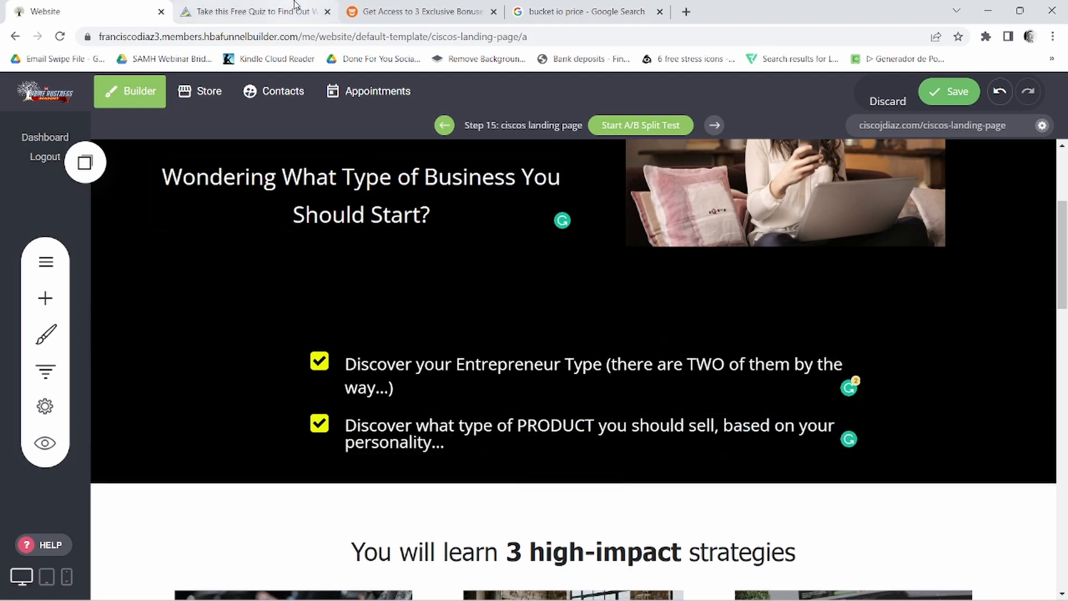
Step: Add a third copy of the item text below the list, replaced with Choose Quiz's "Discover what type of business model you should go into..." line
click(252, 6)
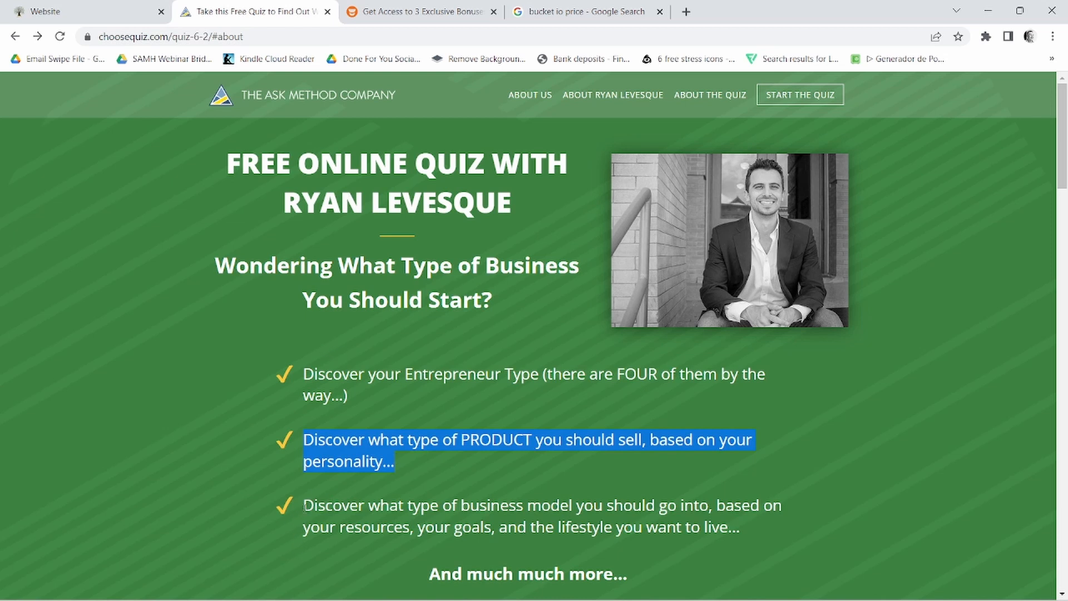
drag(303, 506, 720, 526)
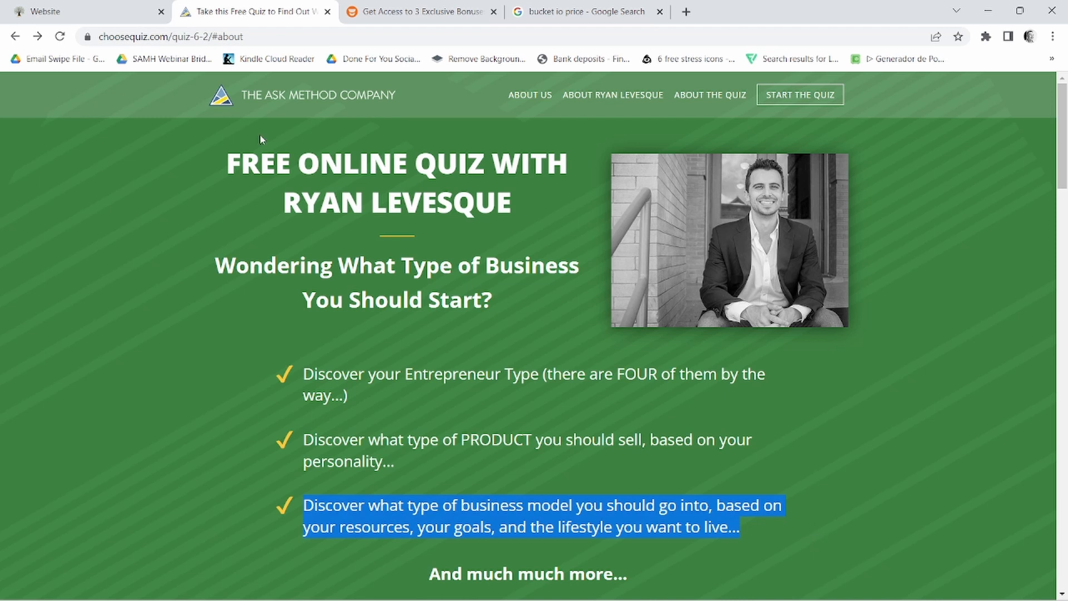
click(143, 9)
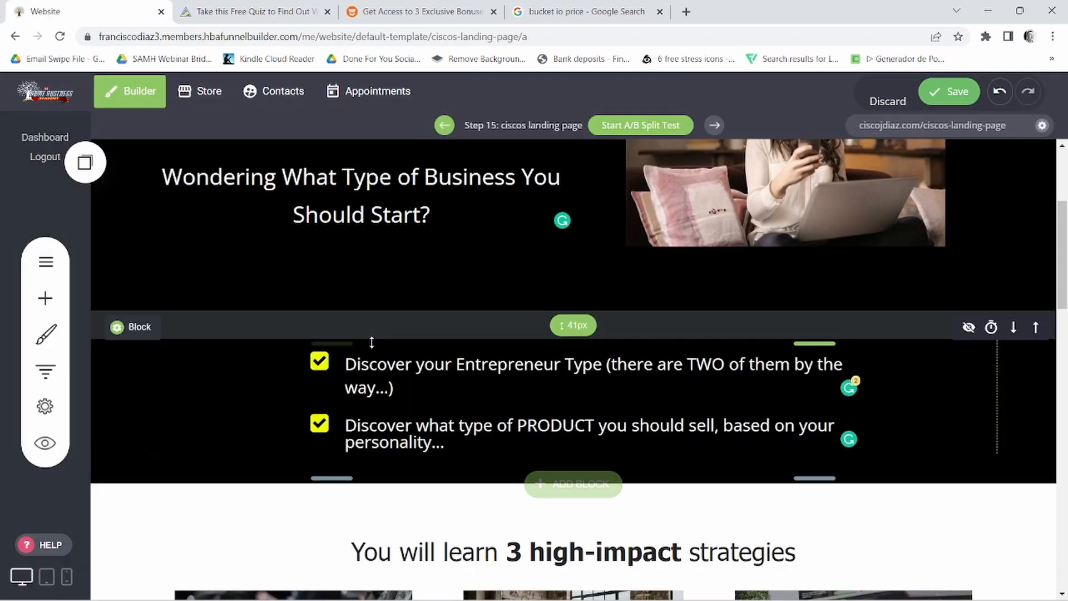
click(84, 163)
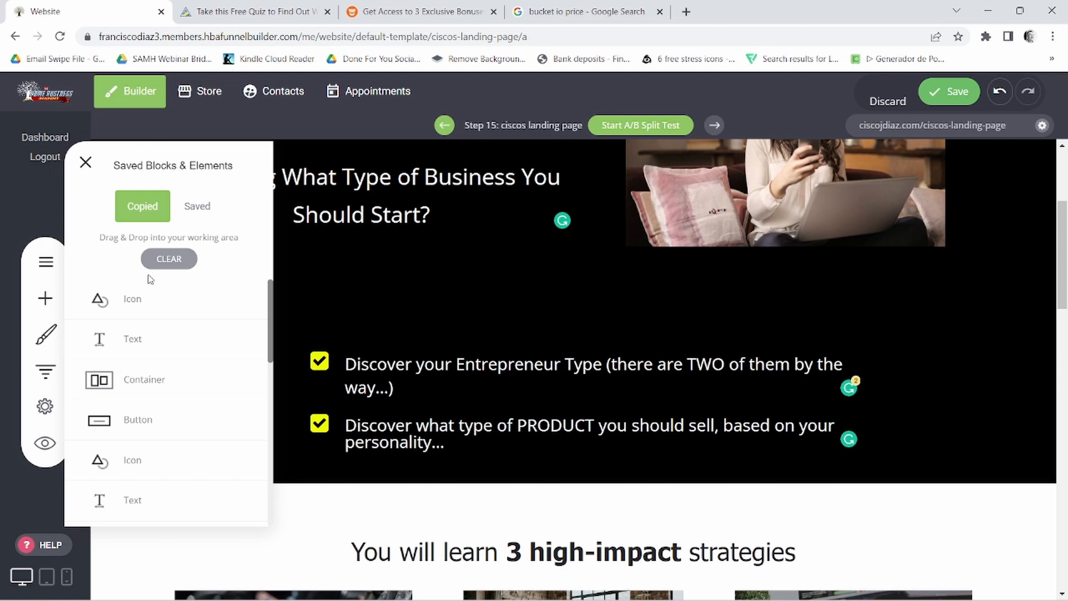
drag(128, 348, 428, 472)
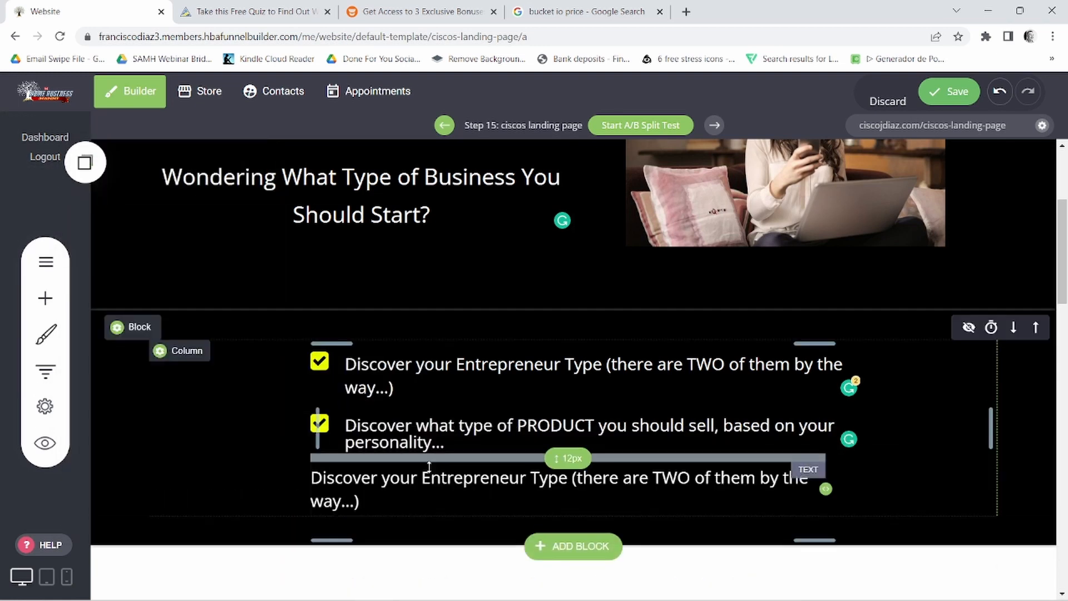
triple_click(430, 490)
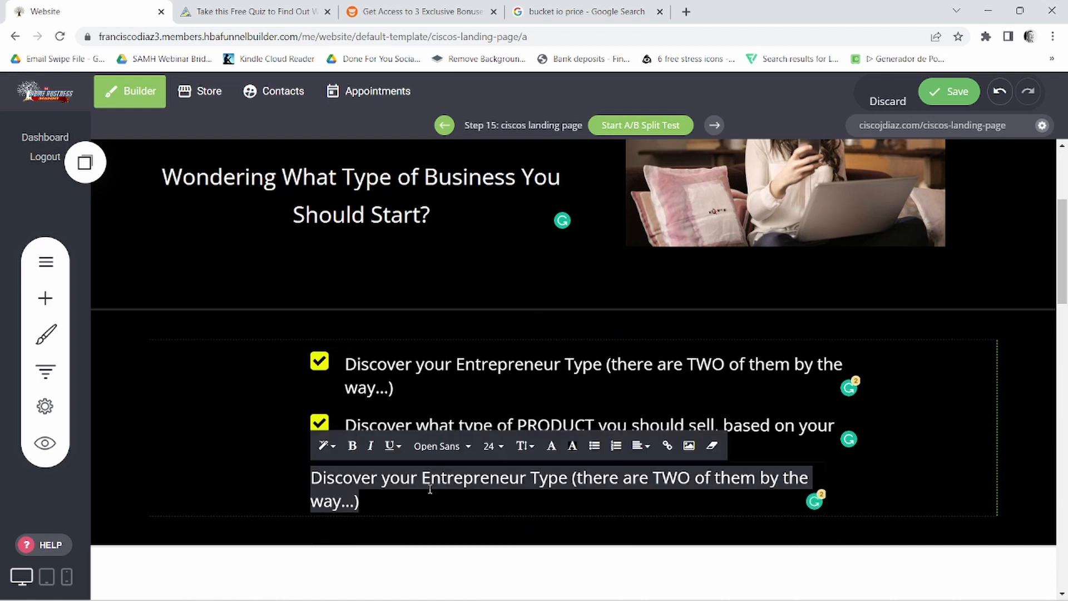
text(Discover what type of business model you should go into, based on your resources, your goals, and the lifestyle you want to live...)
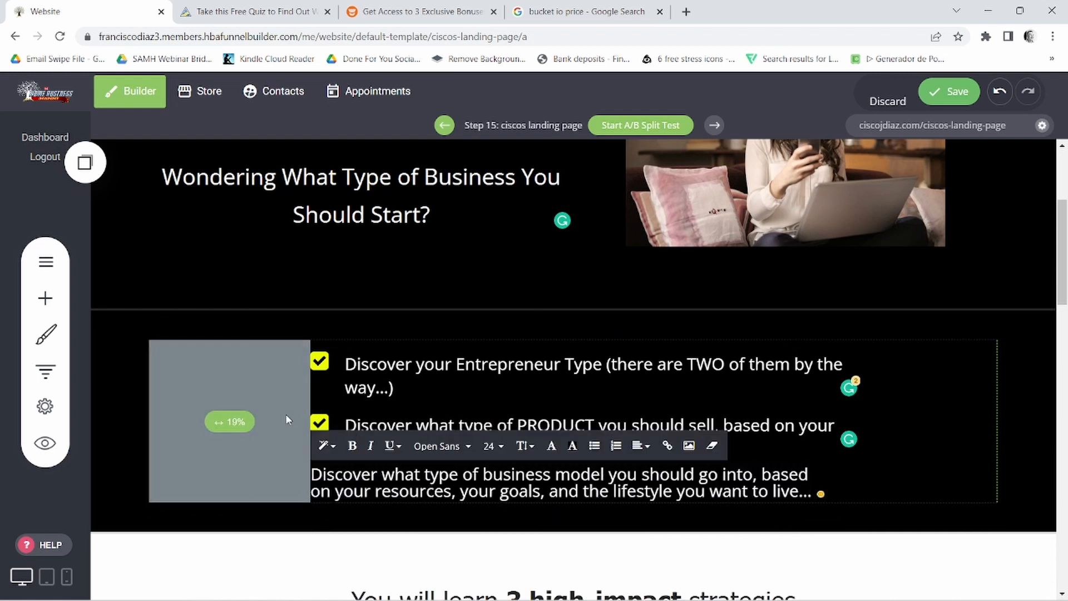
Step: Place a copied check icon before the business model line, and lower and widen its text to match the other items
click(83, 158)
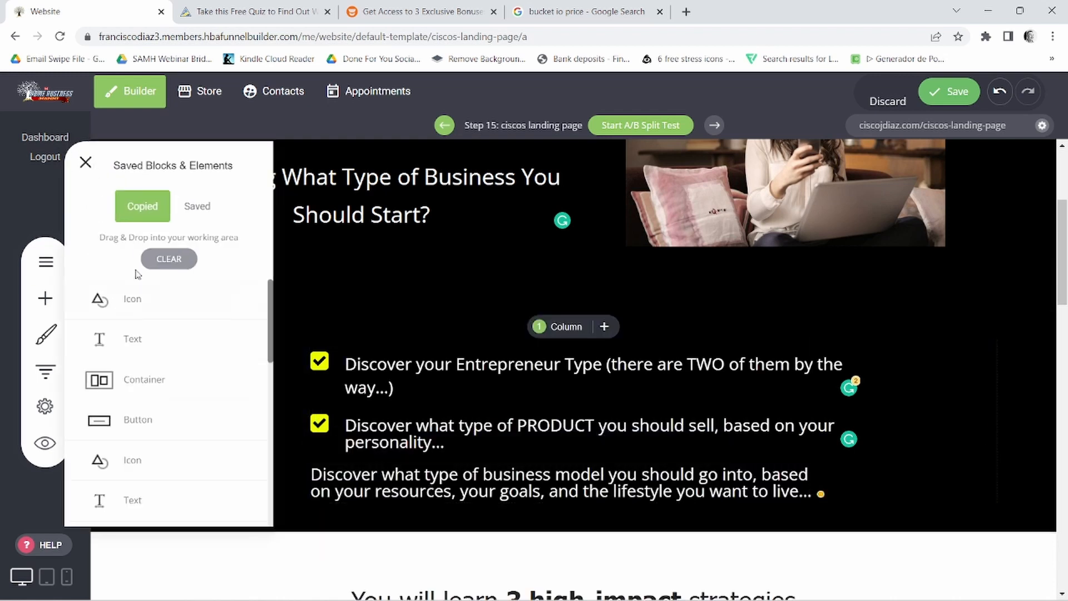
drag(130, 305, 349, 473)
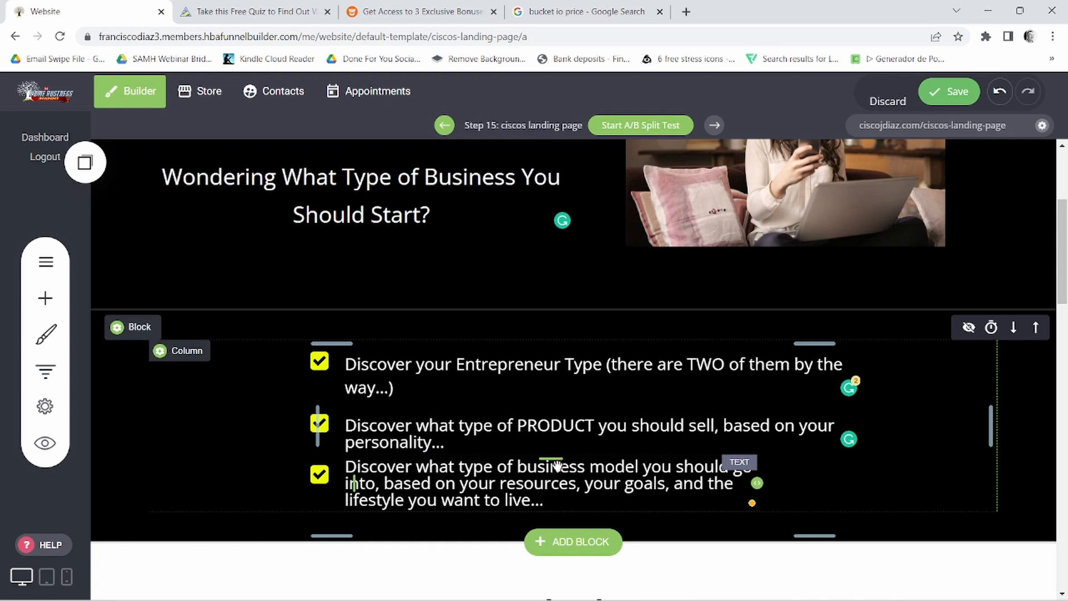
drag(556, 465, 550, 473)
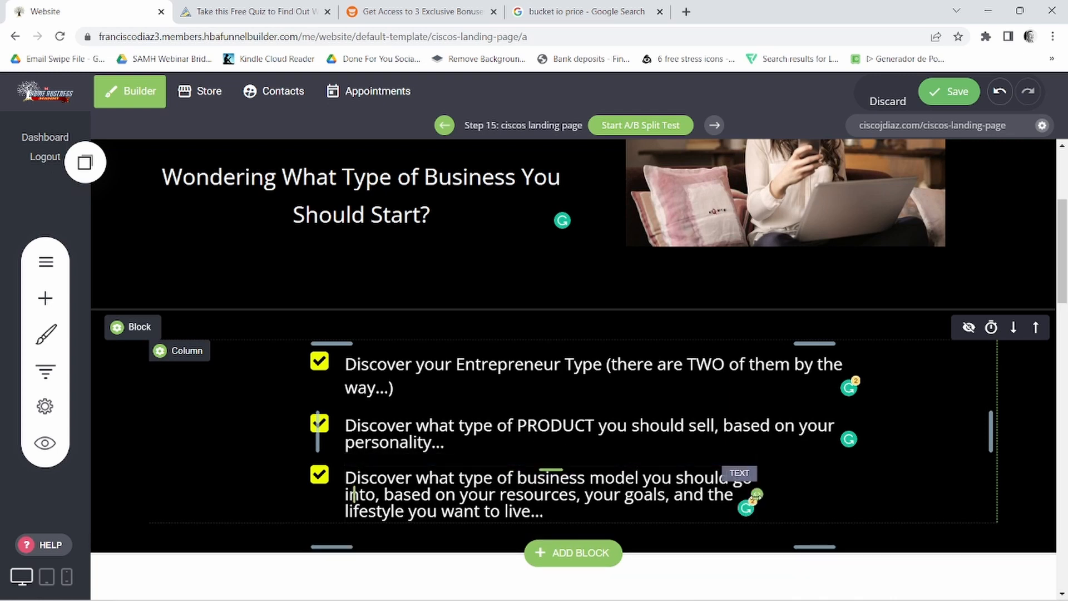
drag(756, 494, 859, 485)
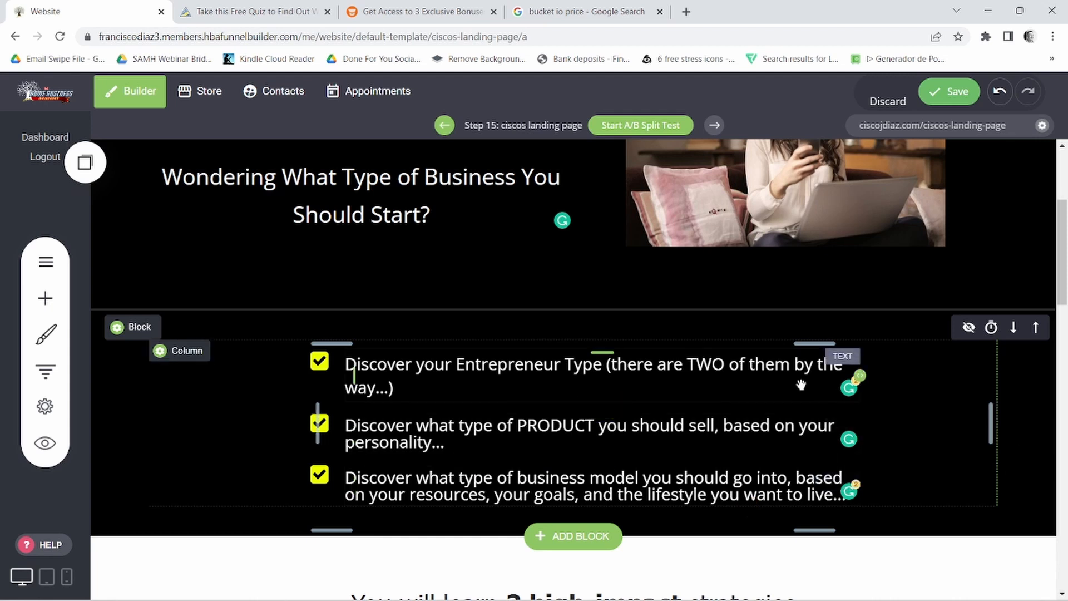
Step: Add a text widget below the checklist containing Choose Quiz's closing line "And much much more..."
click(243, 5)
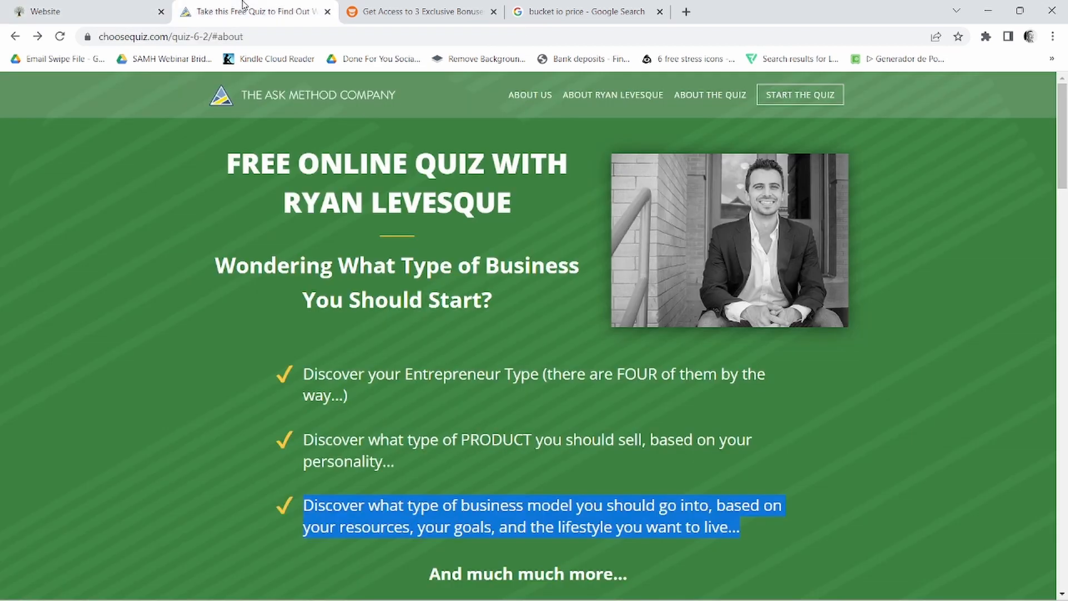
scroll(515, 244, down, 7)
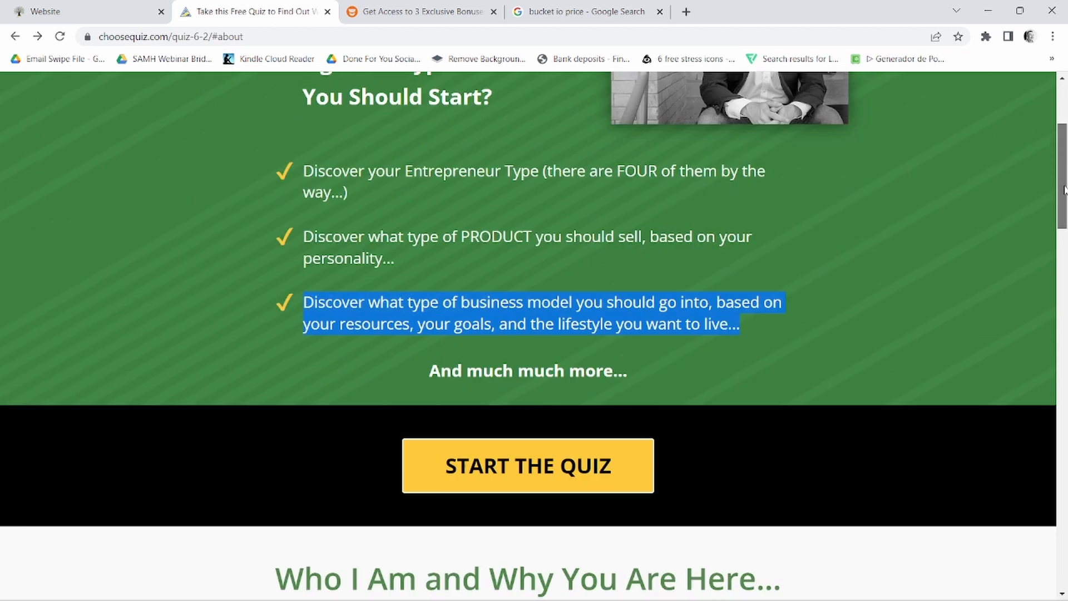
double_click(449, 212)
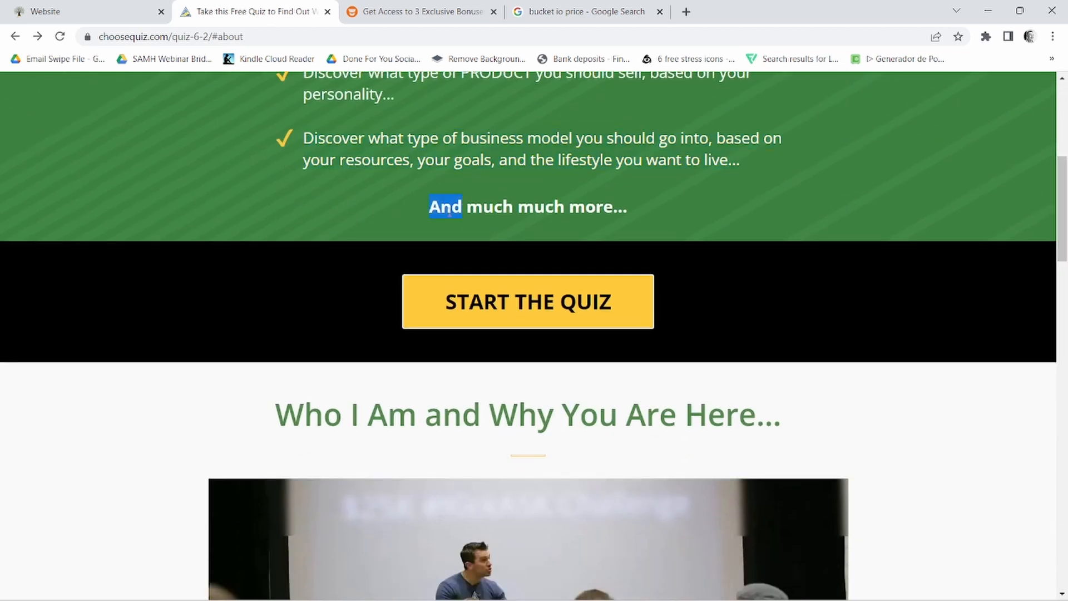
click(89, 11)
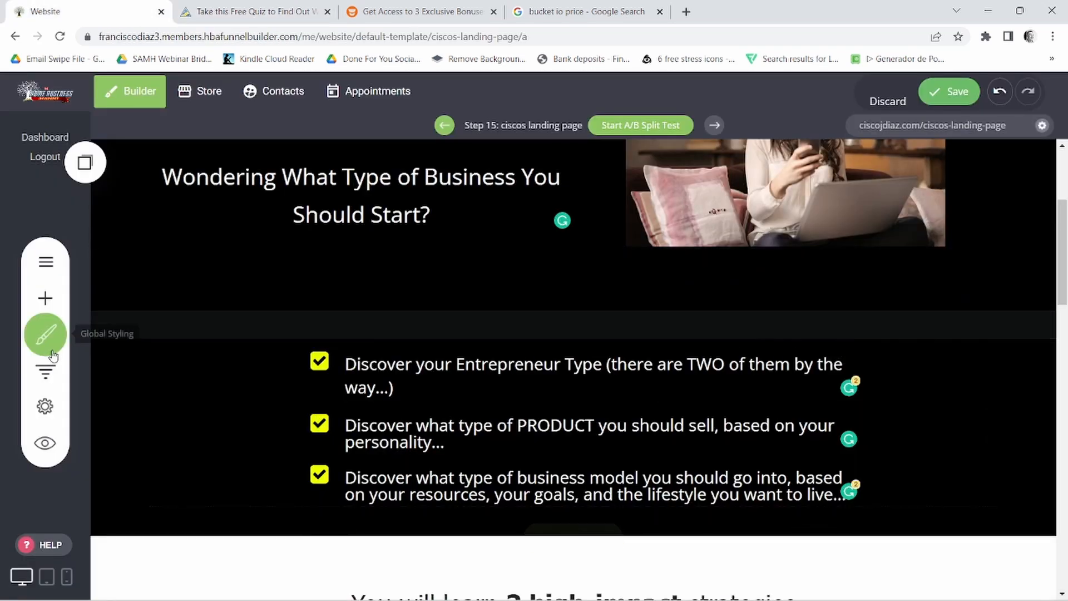
click(45, 298)
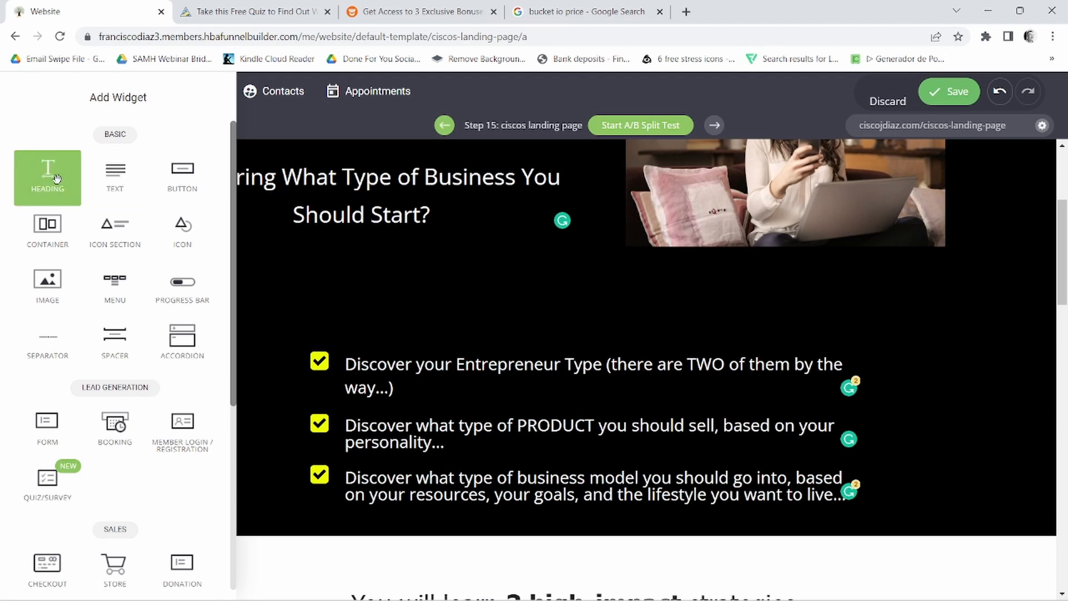
drag(86, 178, 463, 530)
click(453, 523)
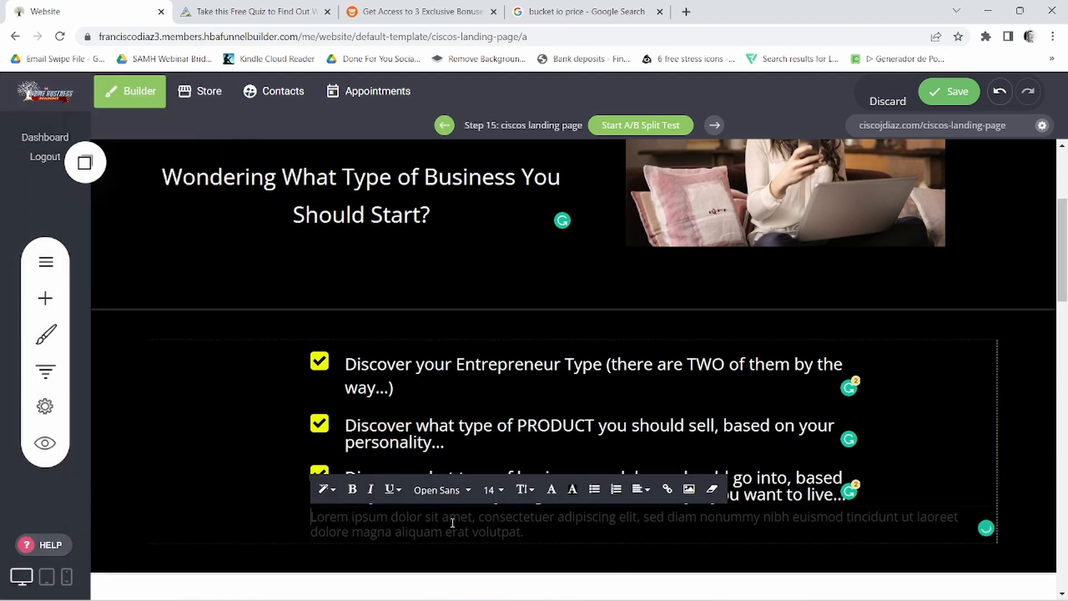
triple_click(453, 522)
text(And much much more...)
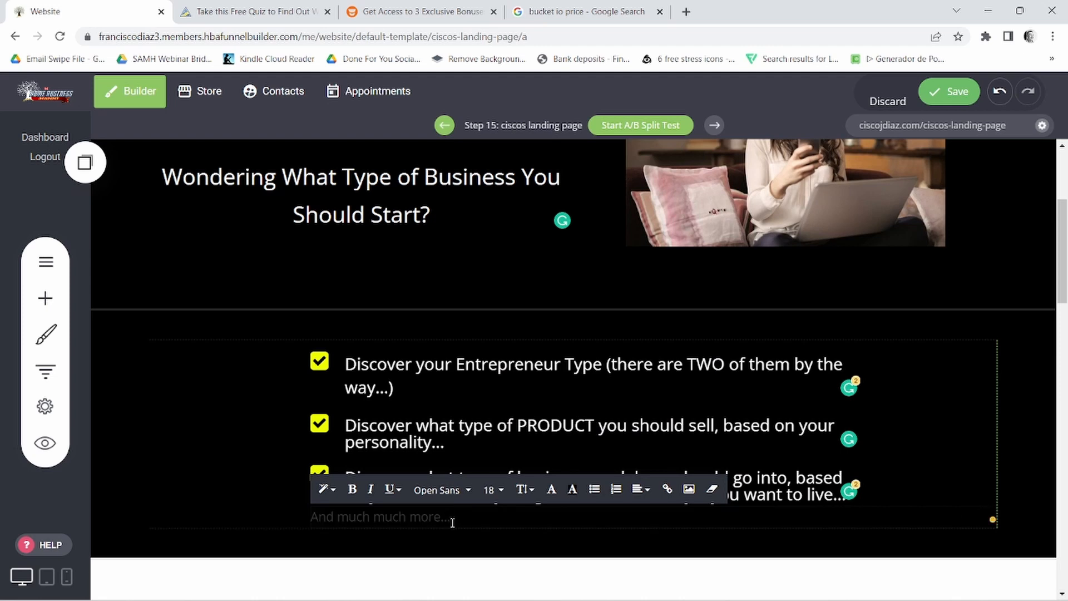
Step: Make the "And much much more..." line white (FFFFFF) with a font size of 24
triple_click(431, 516)
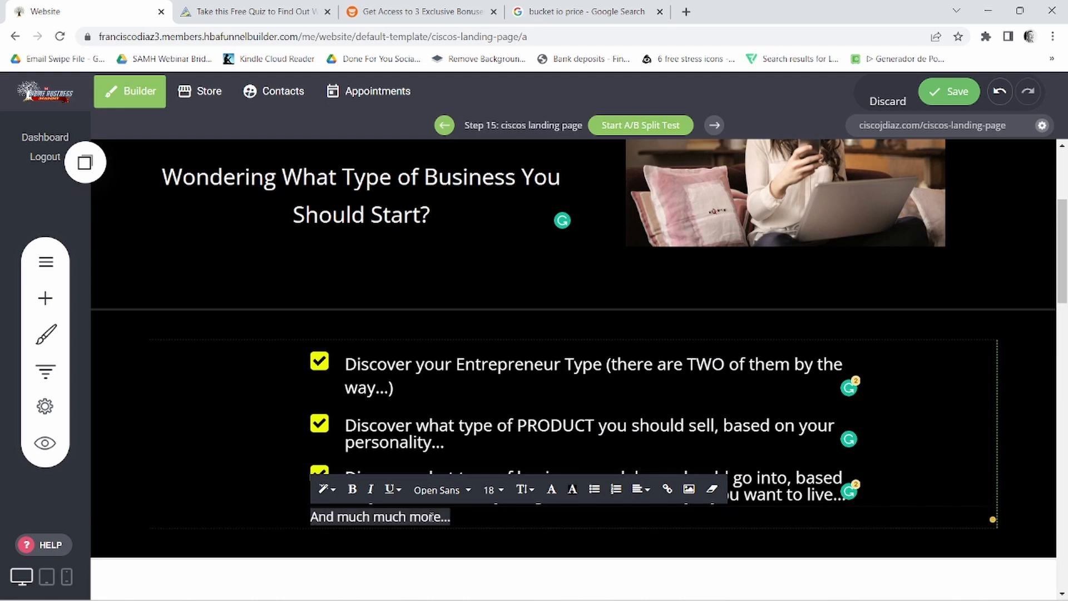
click(551, 490)
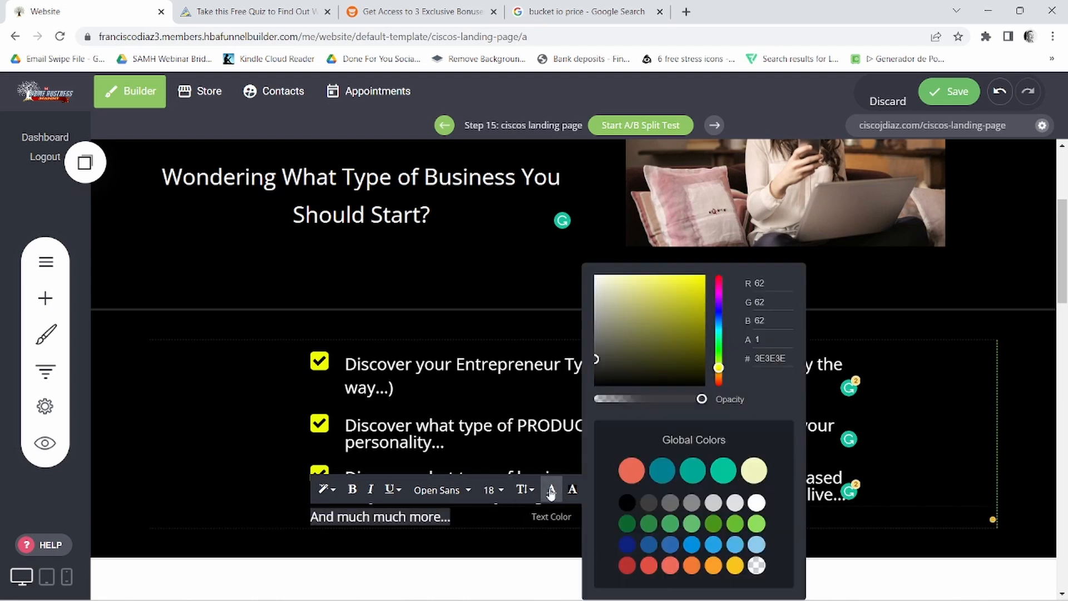
click(757, 504)
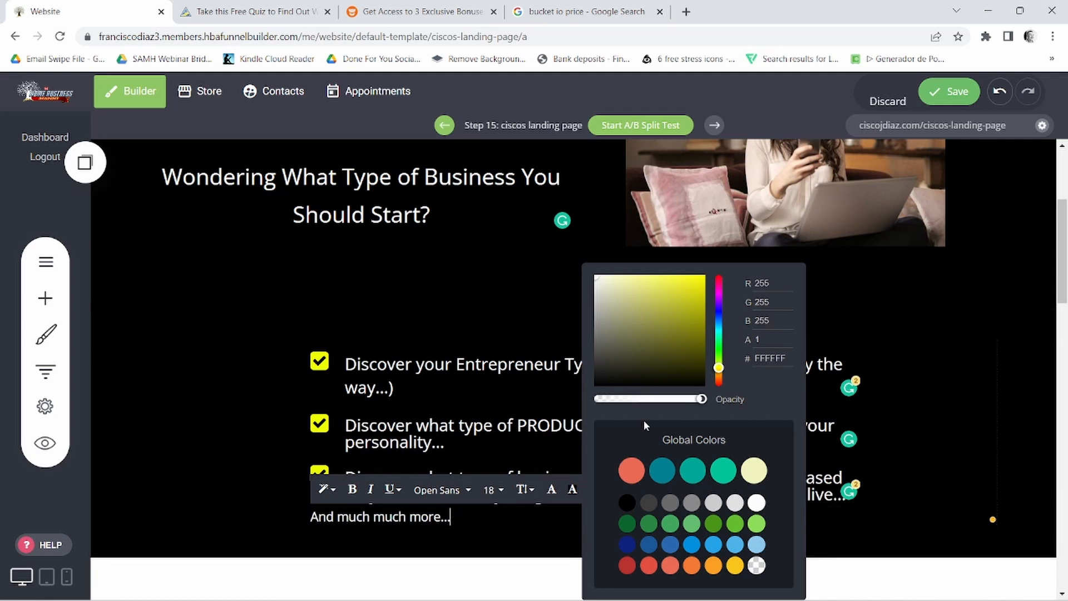
click(493, 489)
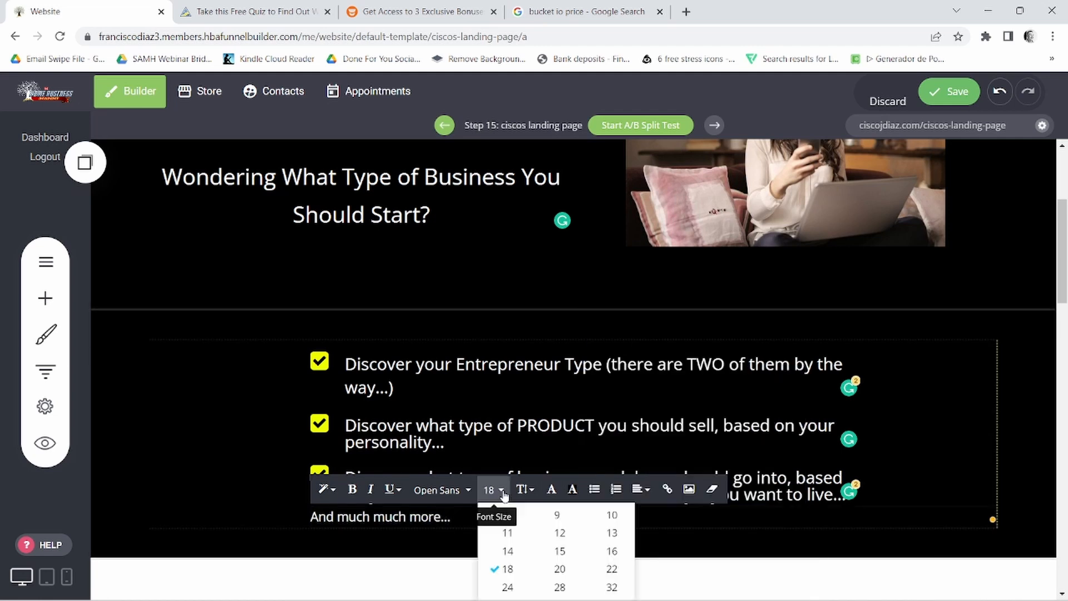
click(507, 586)
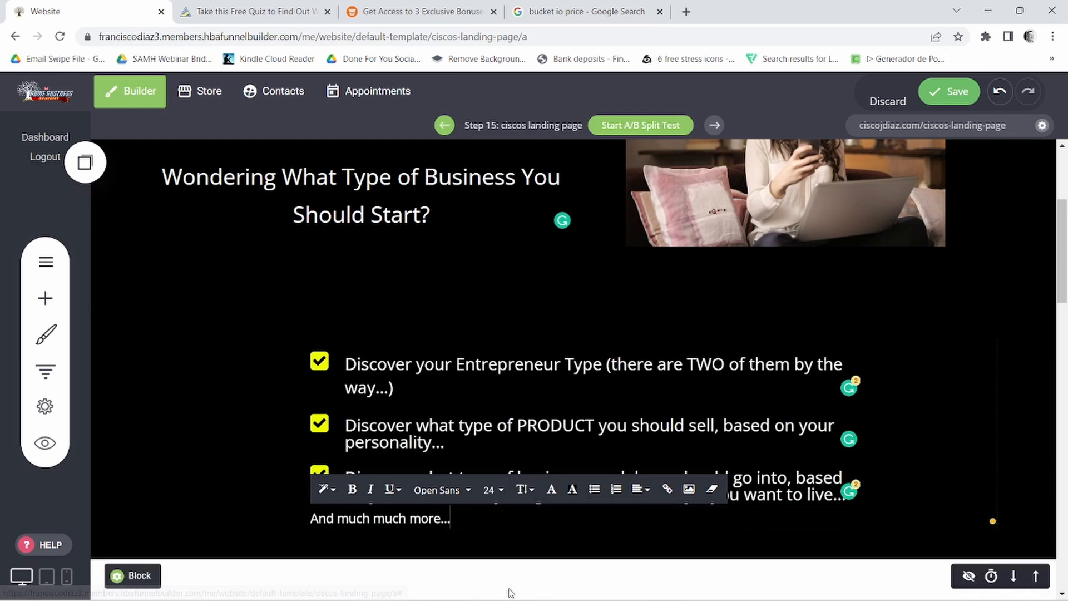
triple_click(415, 518)
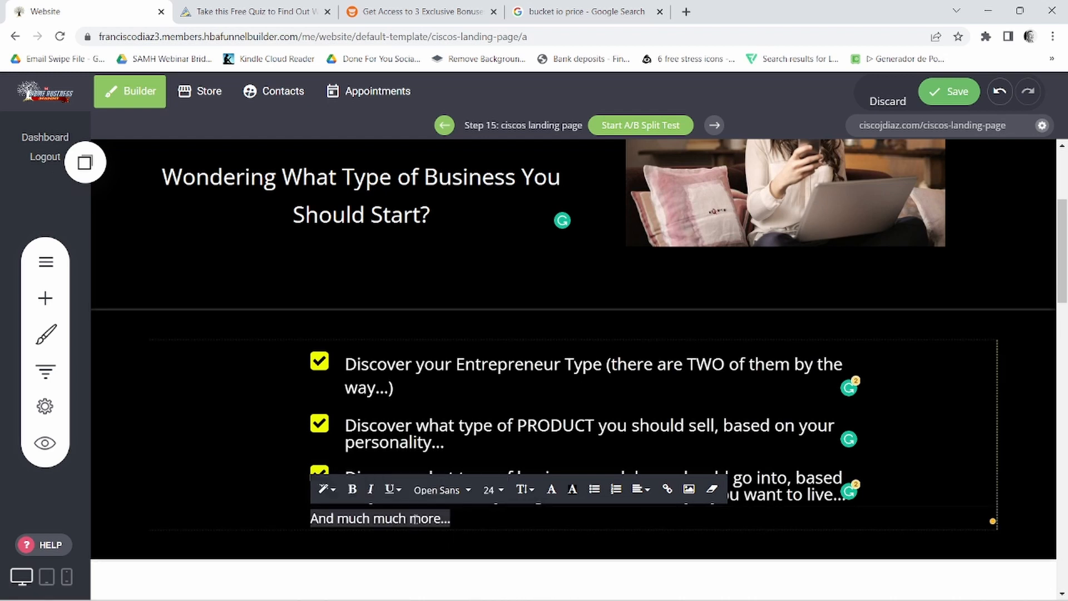
click(494, 490)
click(507, 587)
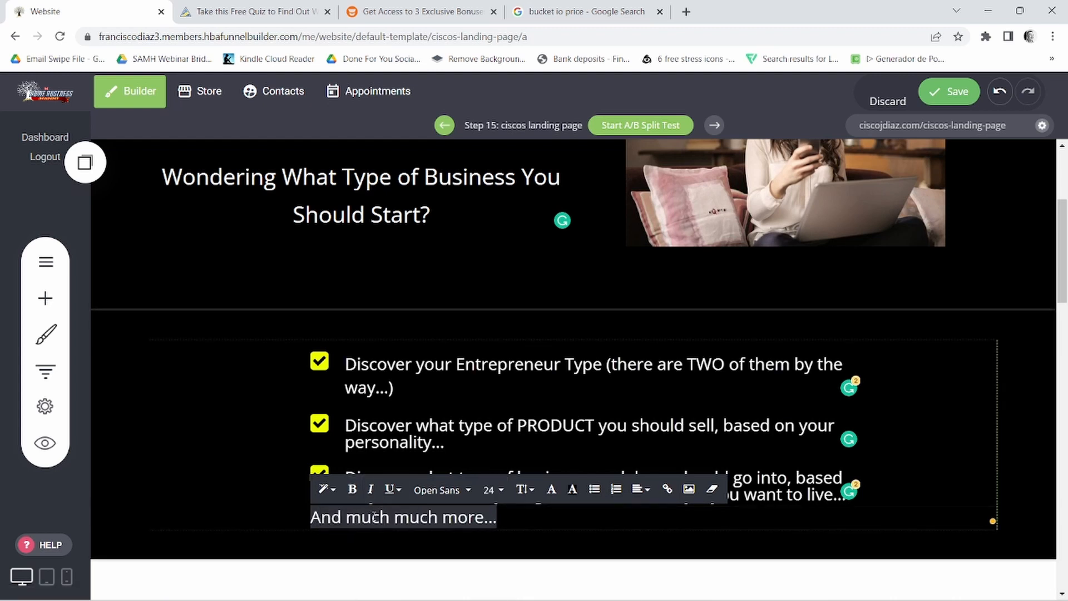
Step: Center the "And much much more..." line and lower it to leave a gap beneath the last checklist item
click(641, 489)
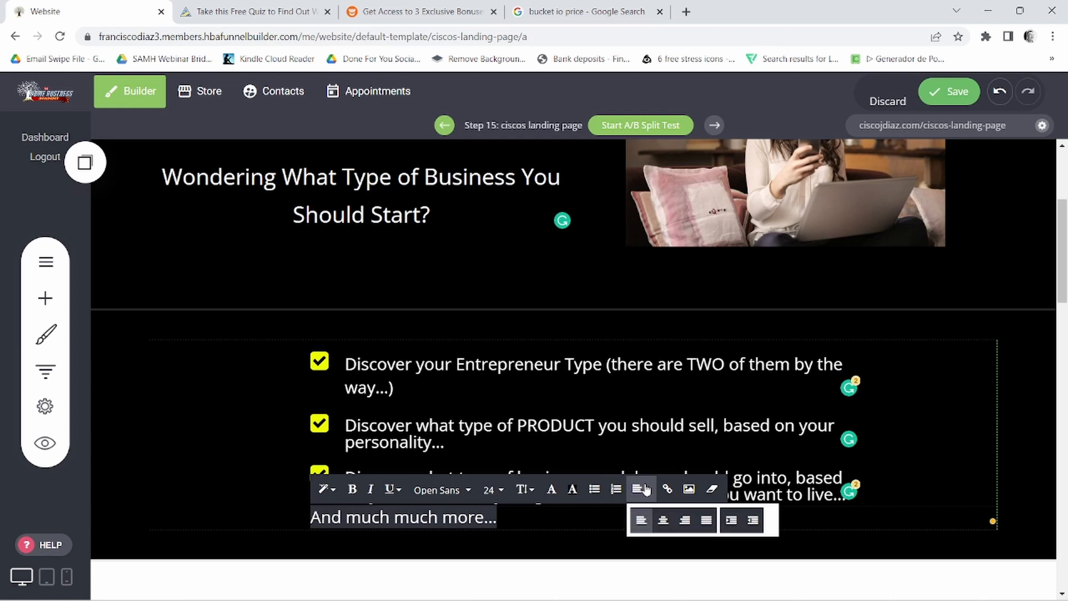
click(663, 520)
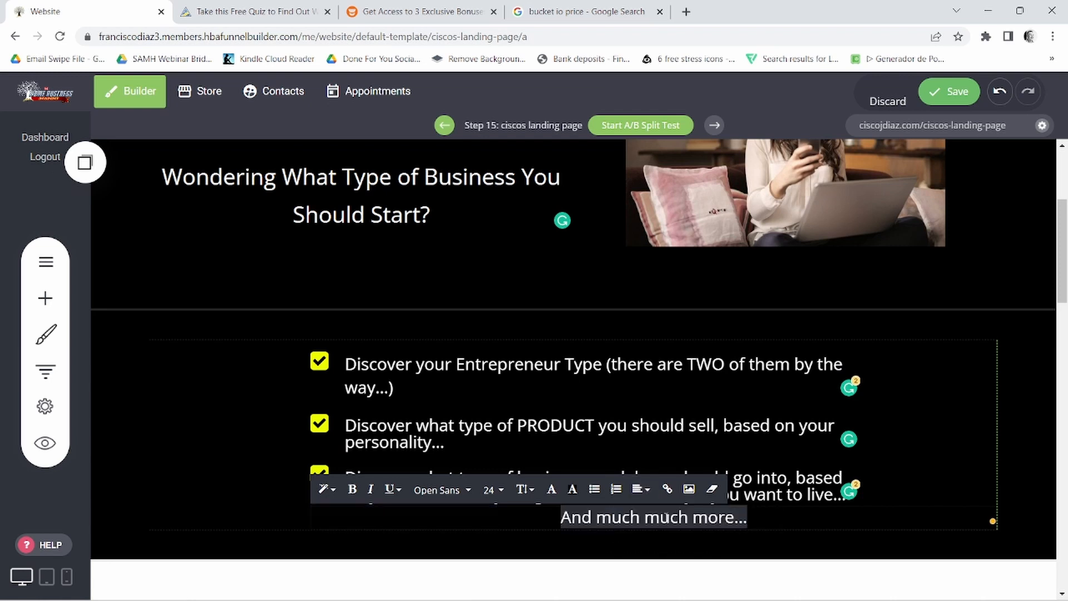
click(802, 565)
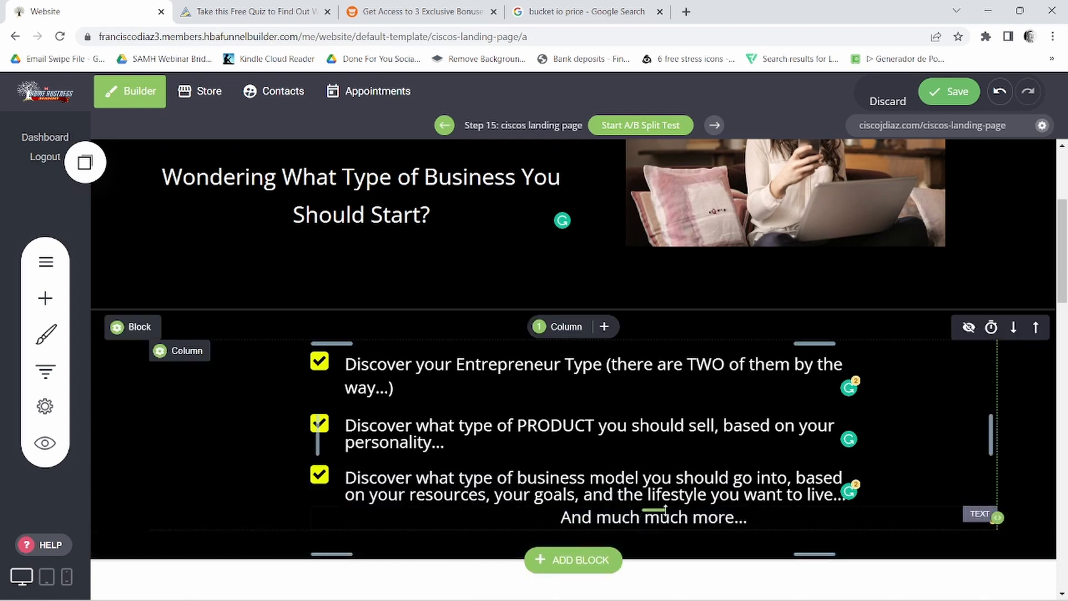
drag(658, 511, 656, 534)
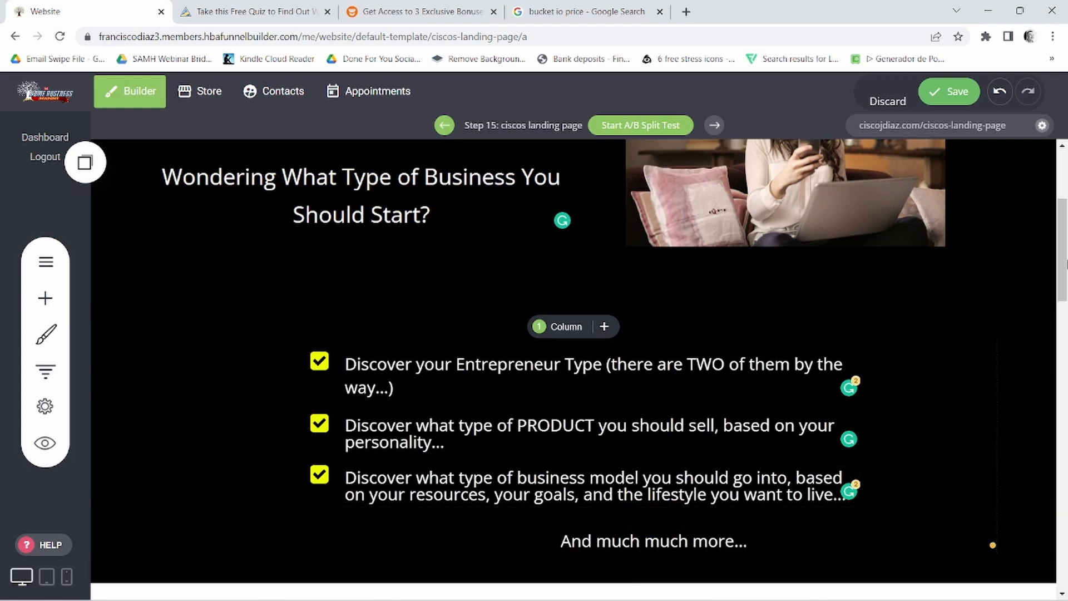
Step: Reduce the spacing between the hero and the checklist block to 30px and save the page
scroll(573, 367, down, 5)
click(287, 6)
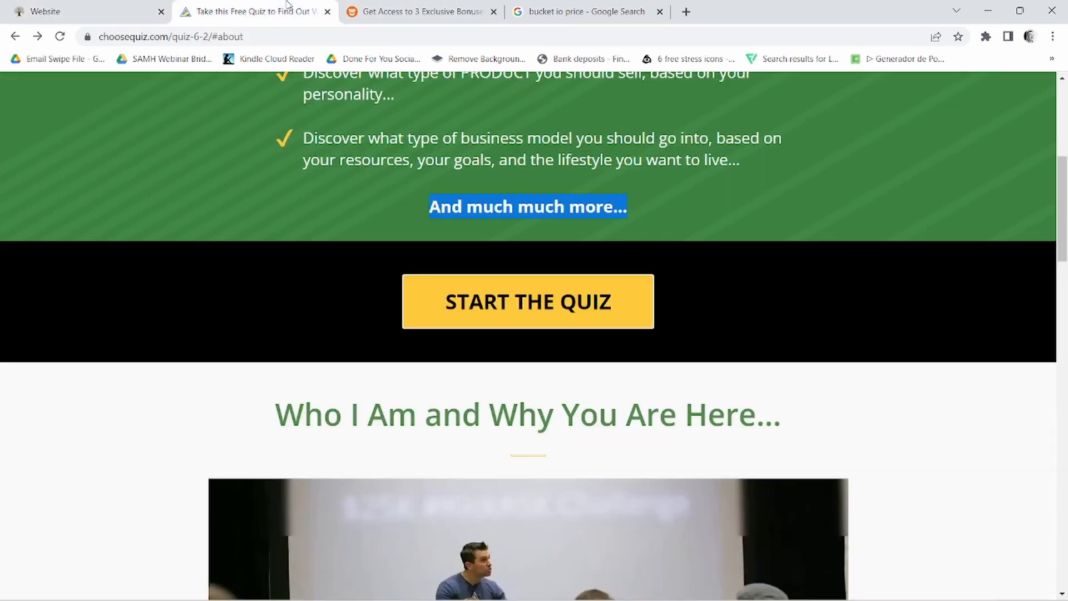
drag(1067, 228, 1065, 255)
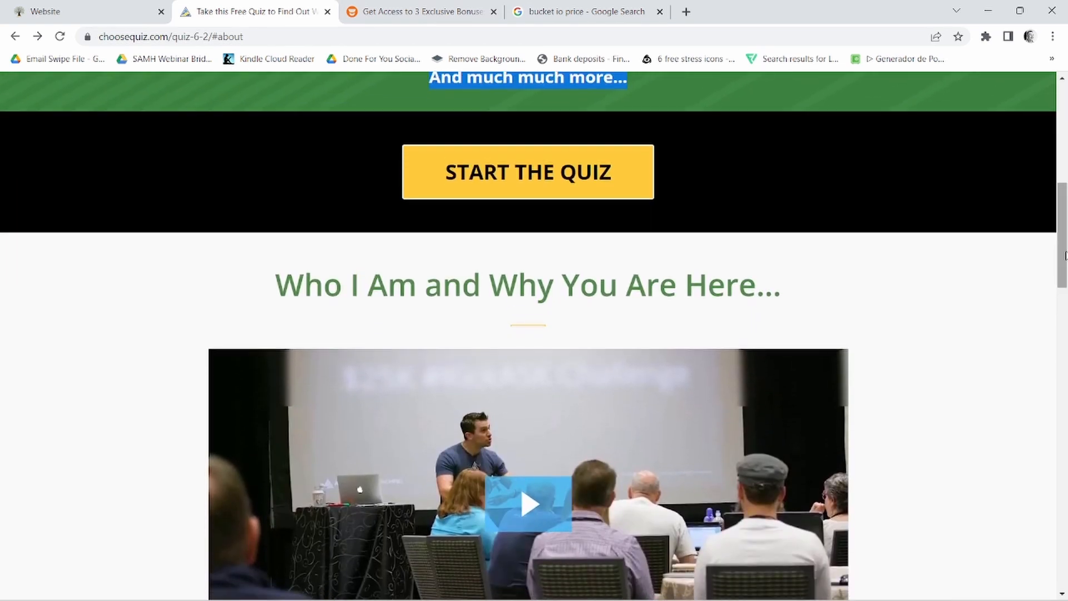
click(151, 7)
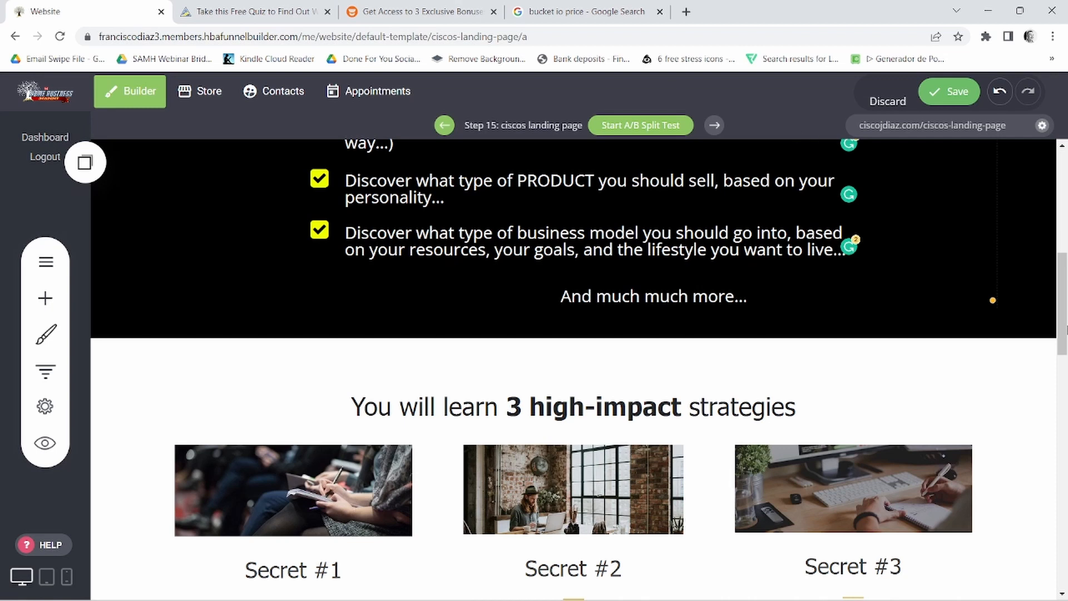
drag(1065, 323, 1066, 220)
drag(1066, 177, 1066, 197)
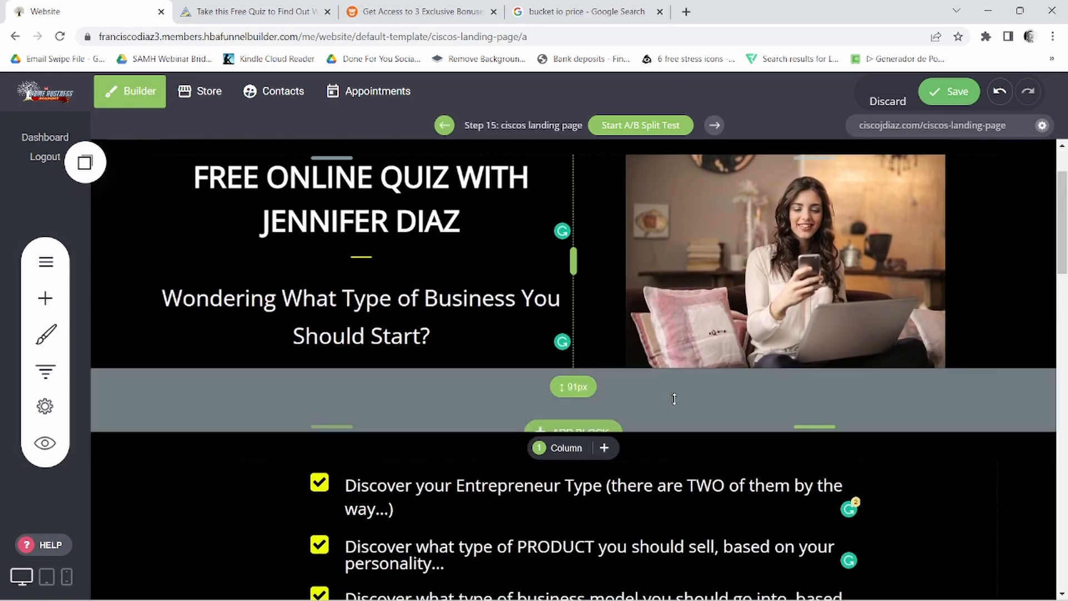
drag(337, 466, 324, 384)
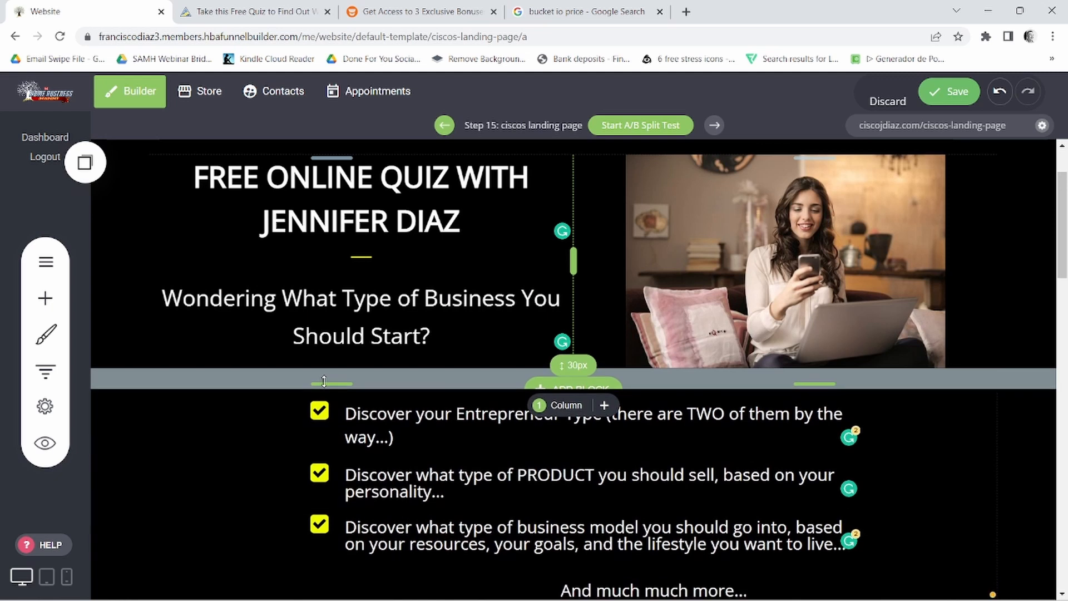
click(946, 92)
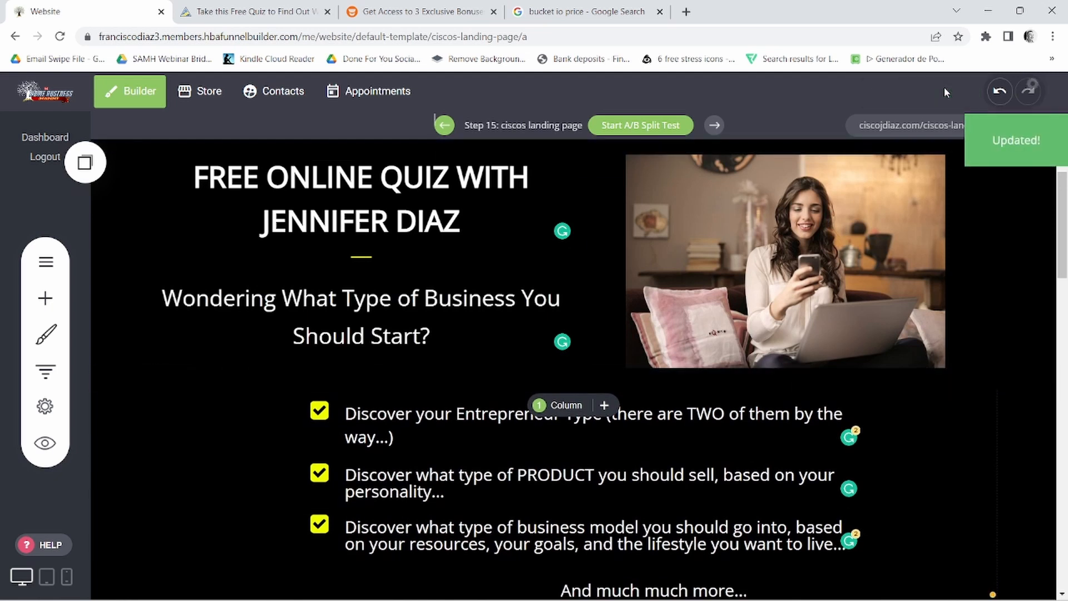
Step: Insert the Call To Action block with one text line and a single button directly below the checklist block, following Choose Quiz's START THE QUIZ section
drag(1063, 182, 1065, 288)
click(250, 7)
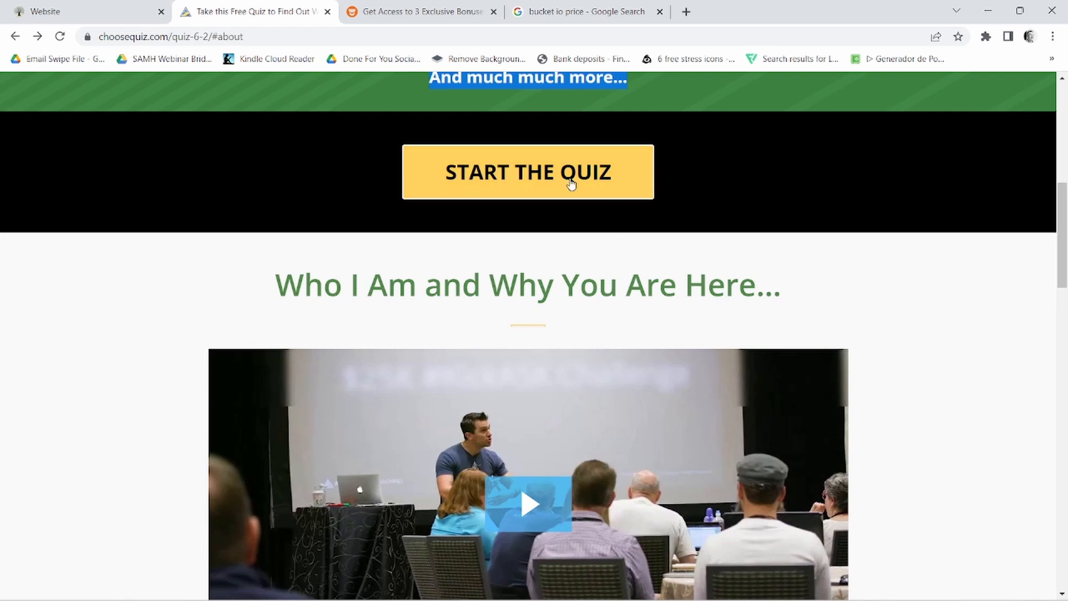
click(95, 8)
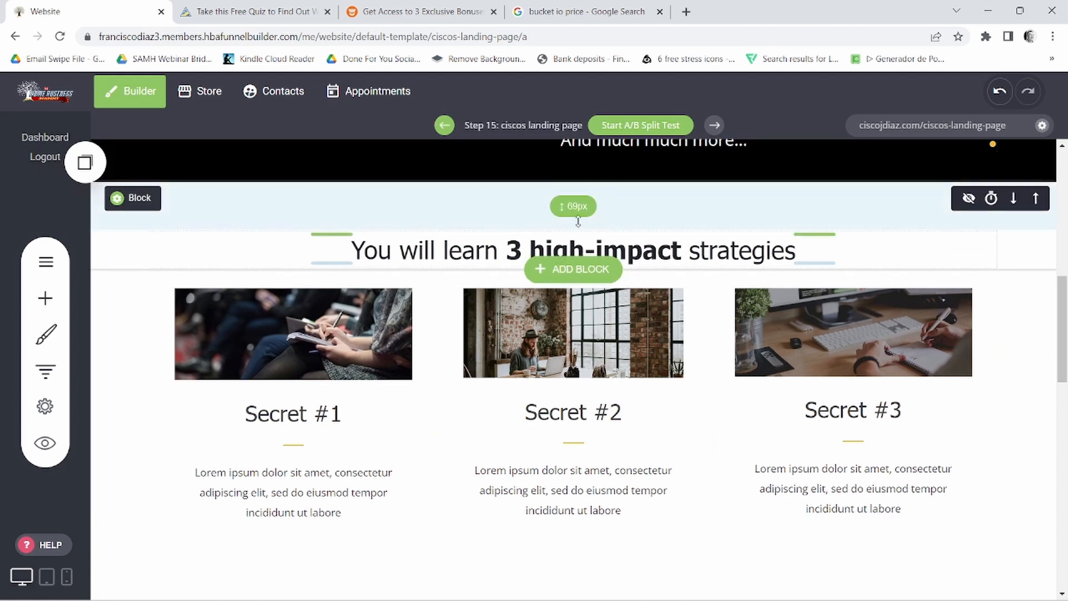
click(589, 180)
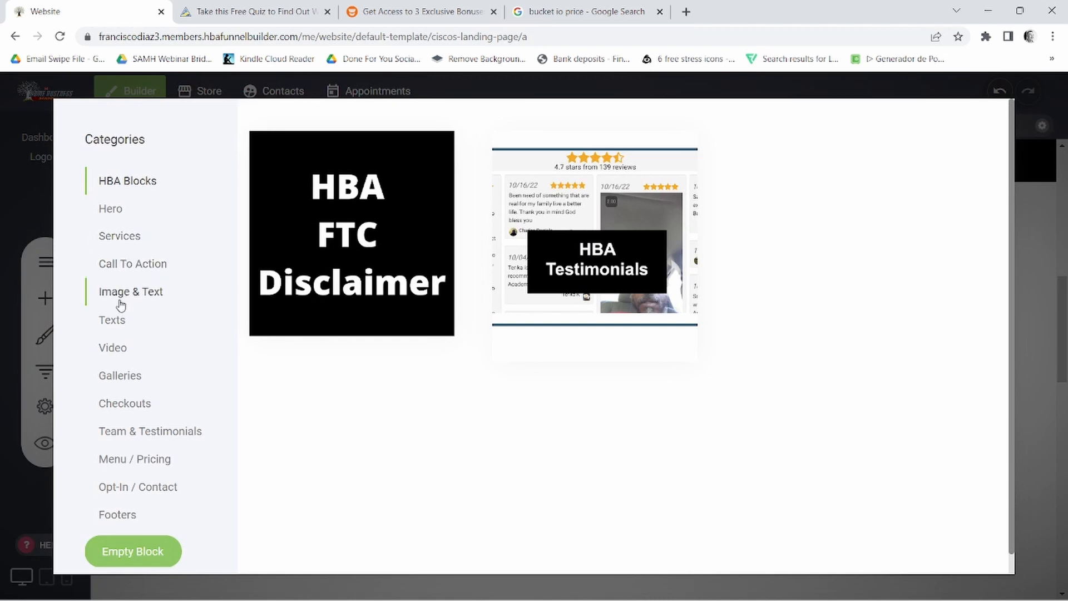
click(117, 265)
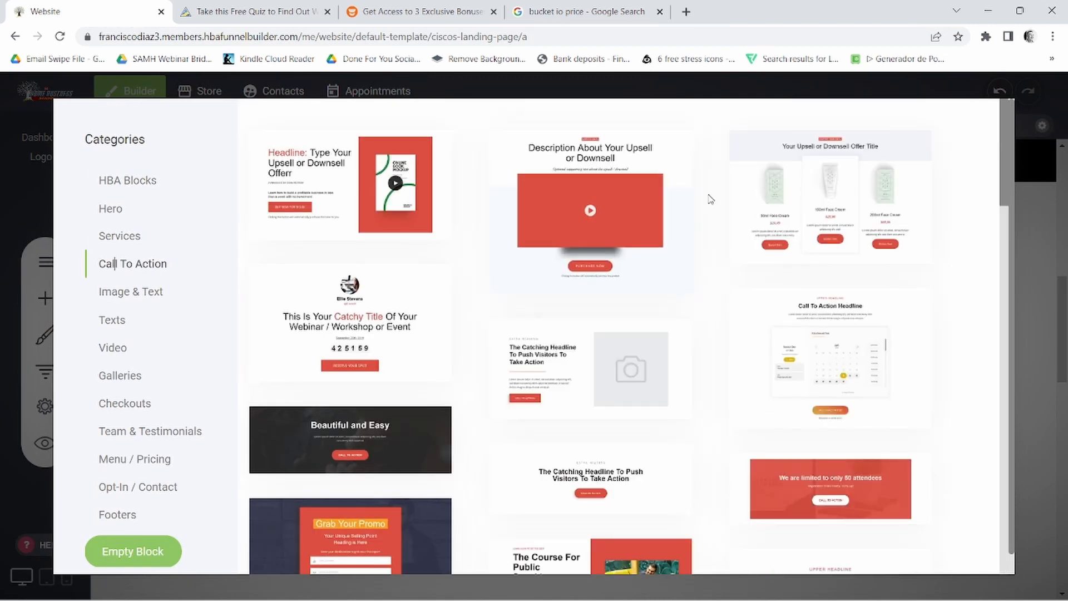
scroll(1003, 124, down, 7)
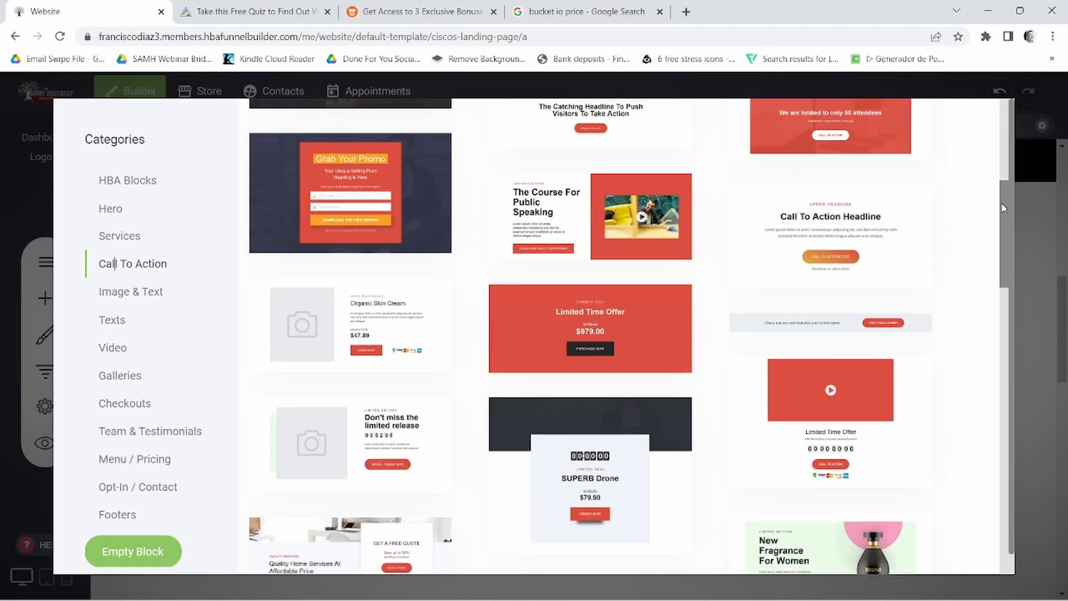
click(879, 299)
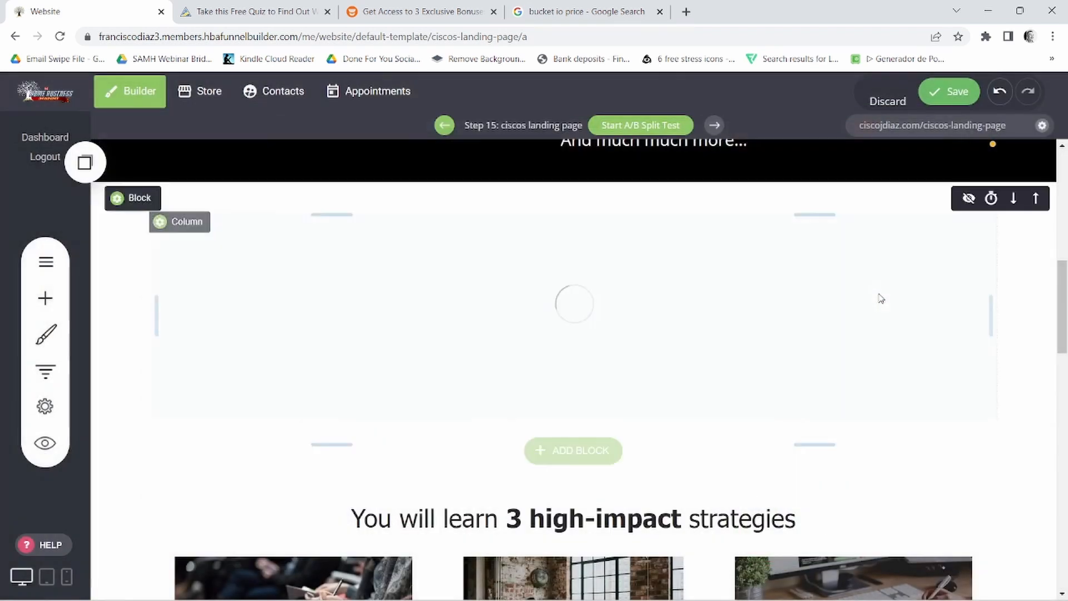
Step: Delete the "Check out our new features and try the demo" text and reduce the new block to one column
click(497, 234)
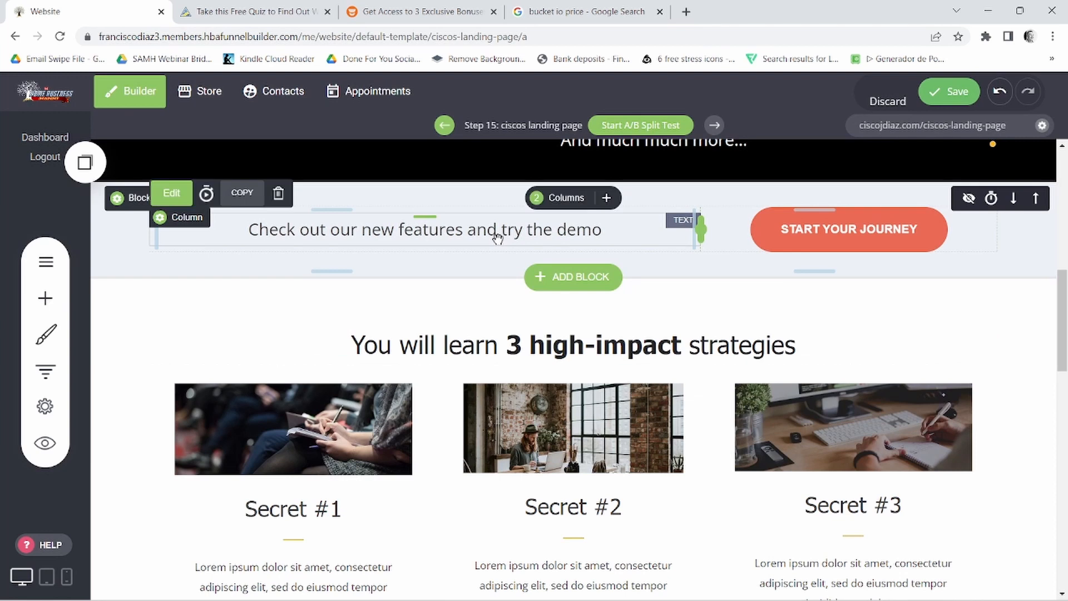
click(278, 193)
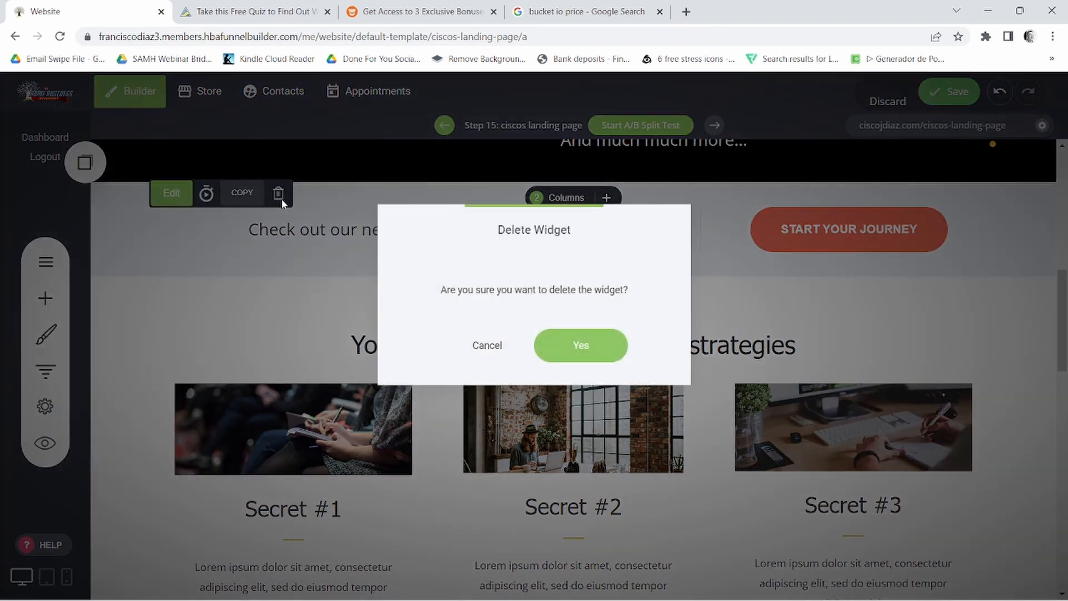
click(599, 348)
click(567, 196)
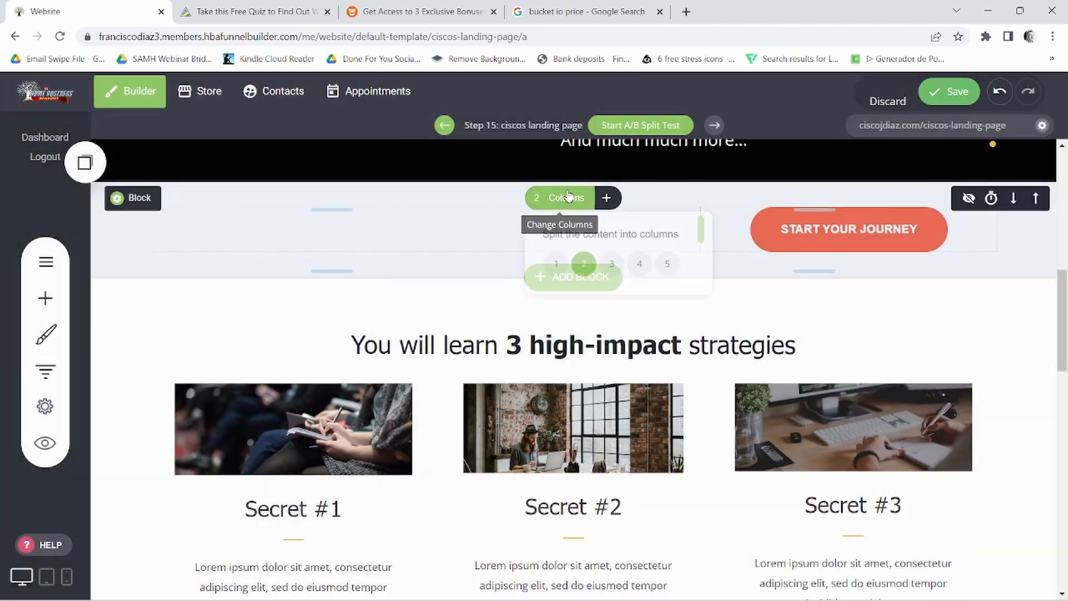
click(554, 264)
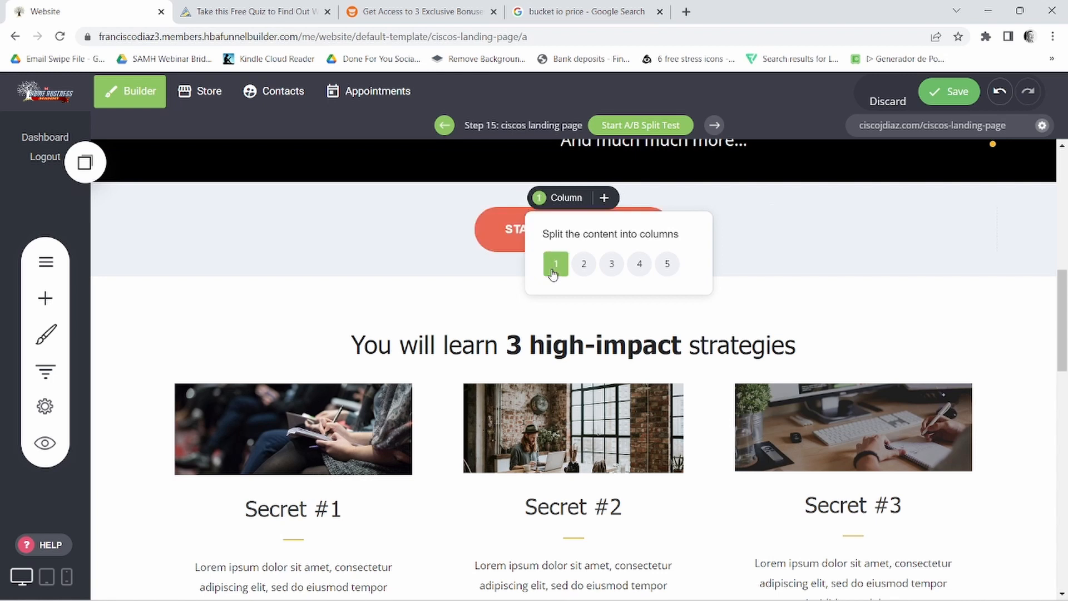
Step: Change the START YOUR JOURNEY button's text to START THE QUIZ
click(514, 238)
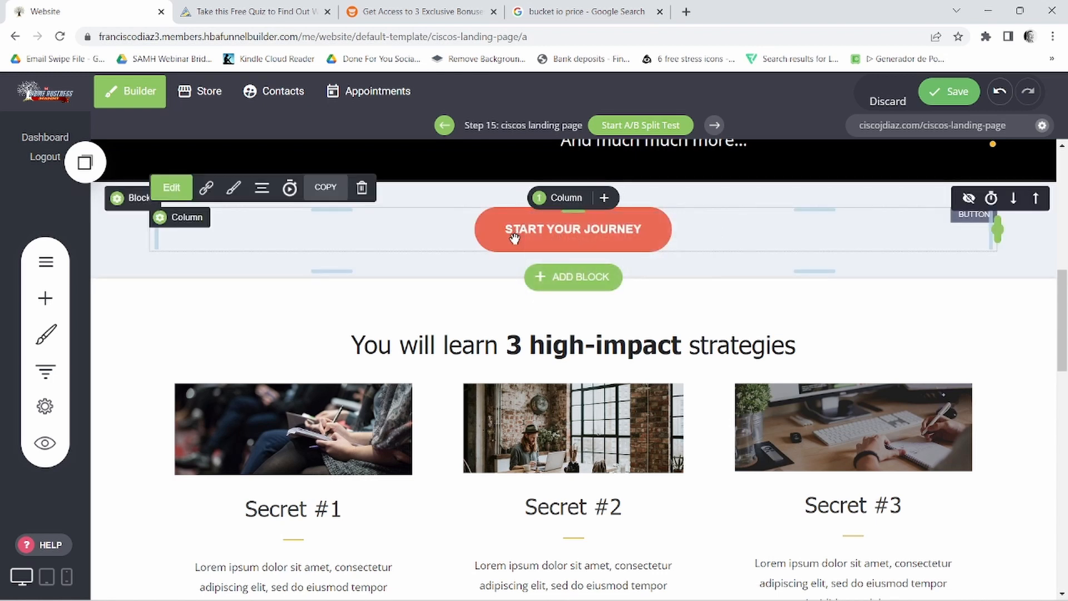
click(548, 233)
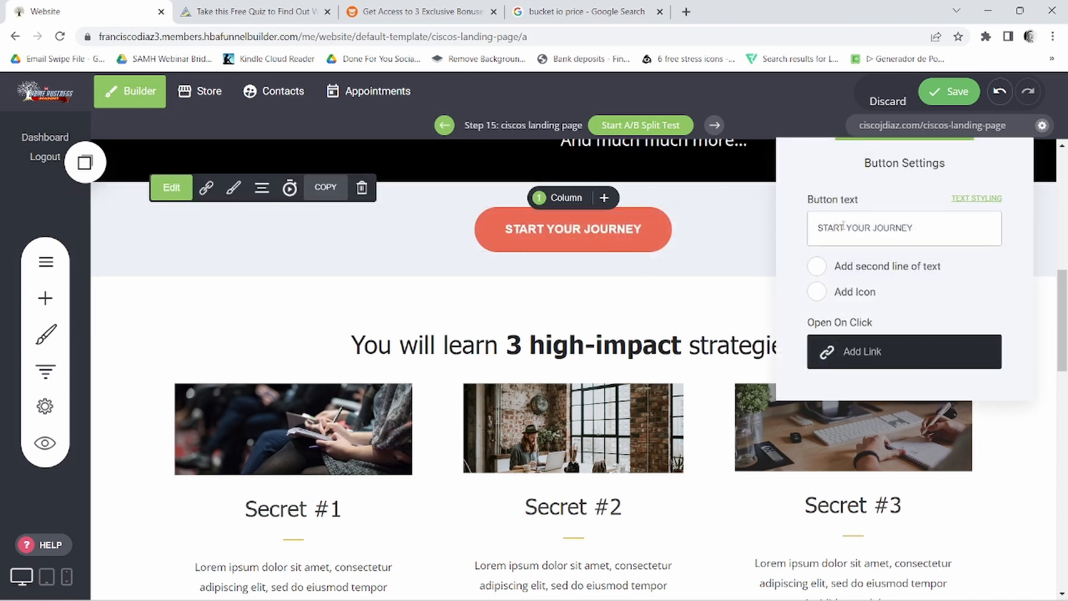
drag(846, 231, 982, 222)
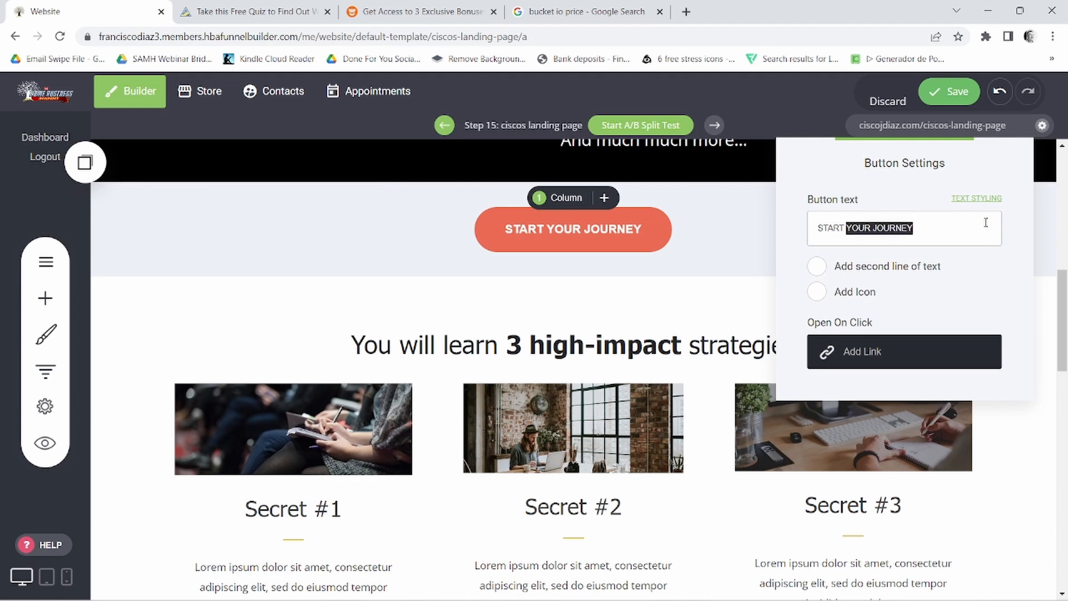
text(THE QUIZ)
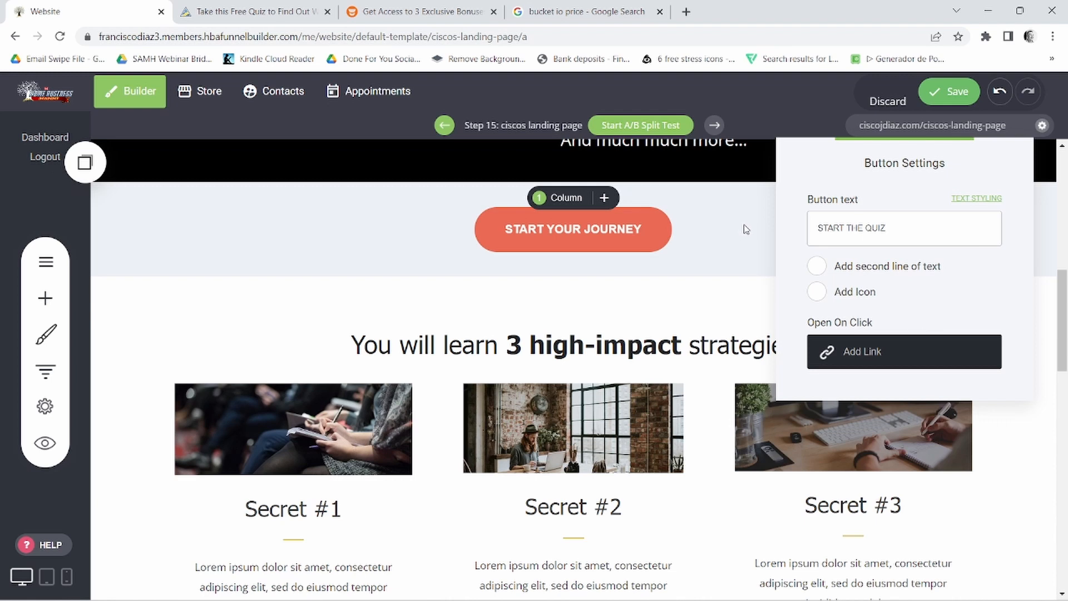
click(631, 232)
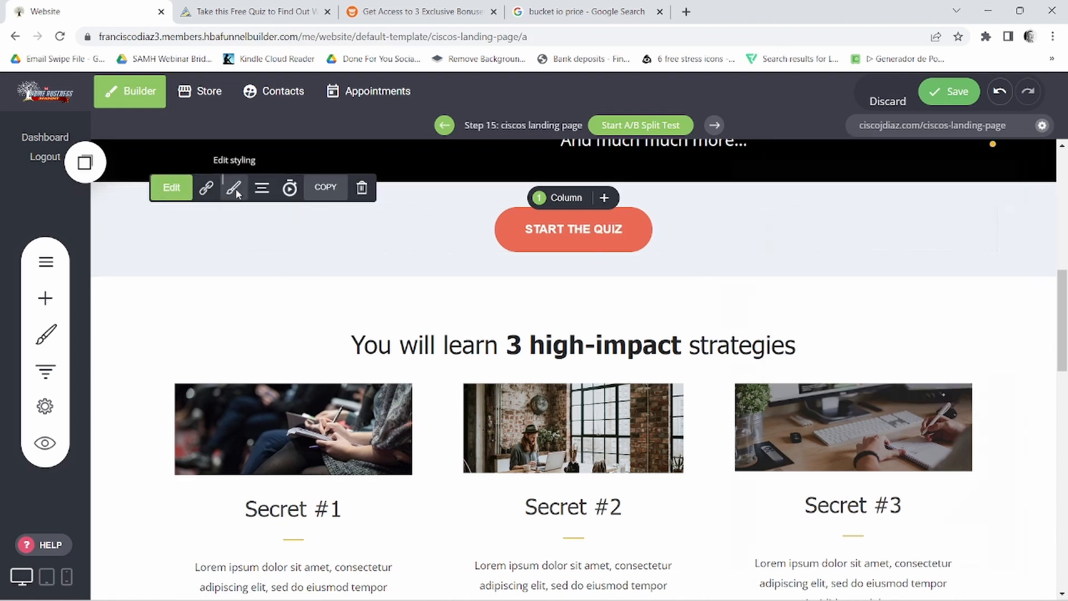
Step: Set the START THE QUIZ button's fill color to bright yellow and its border color to black
click(236, 190)
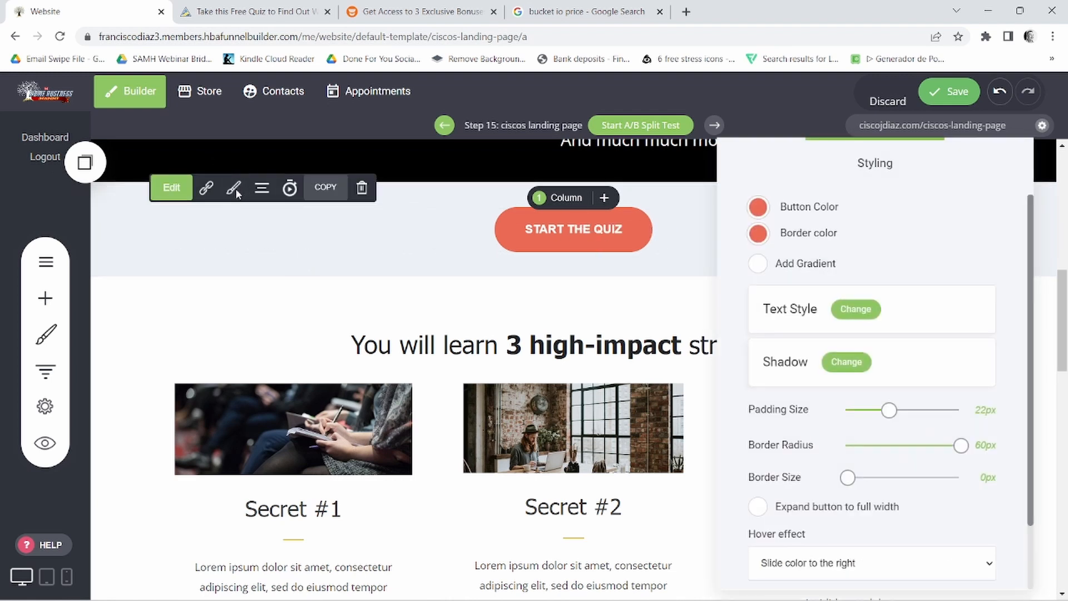
click(760, 209)
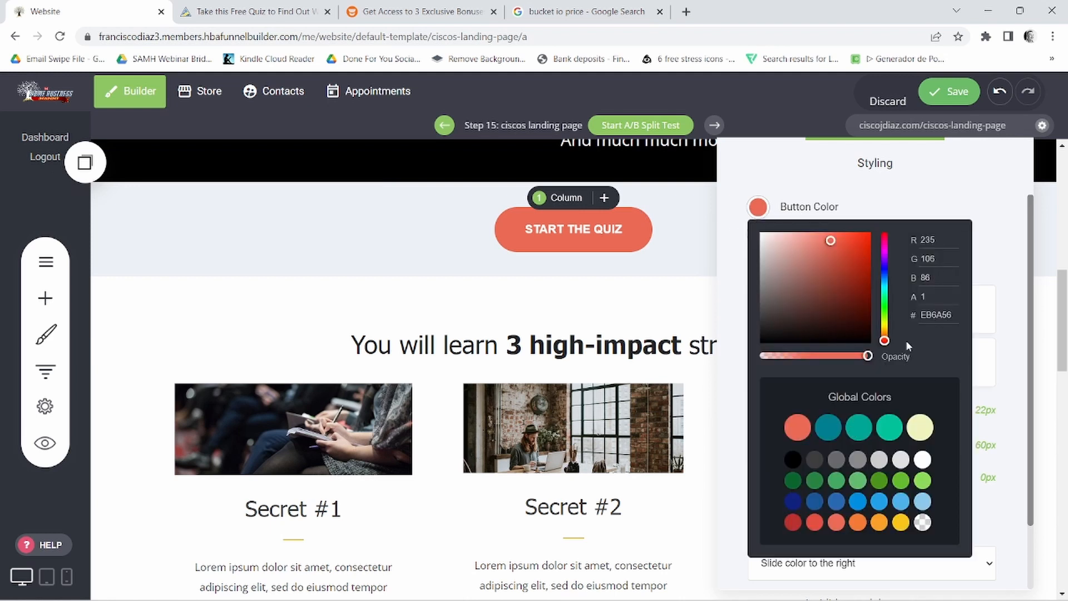
click(885, 325)
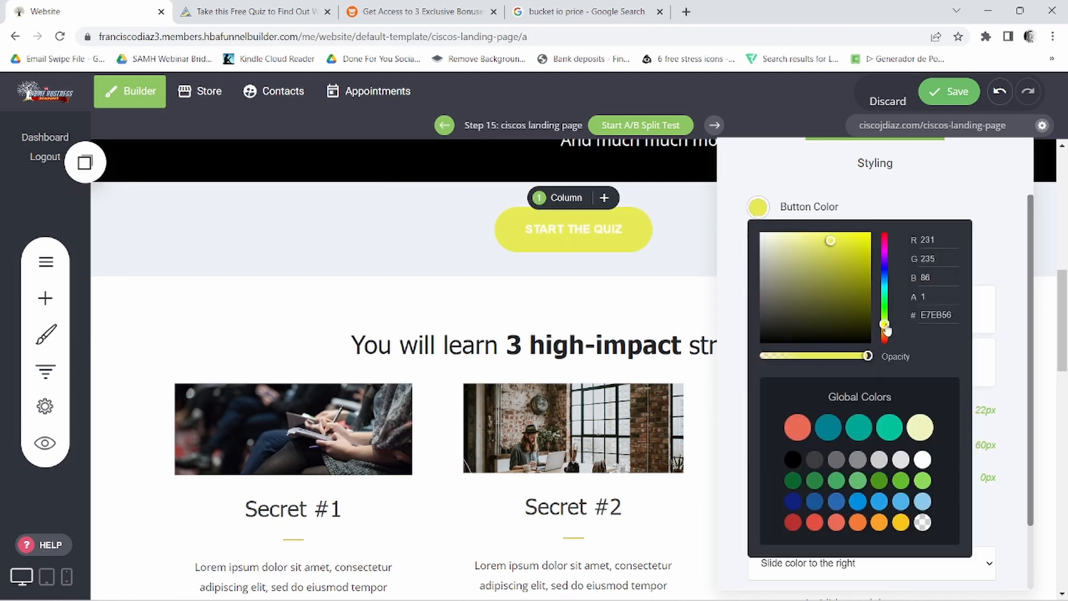
drag(828, 245, 901, 223)
click(823, 187)
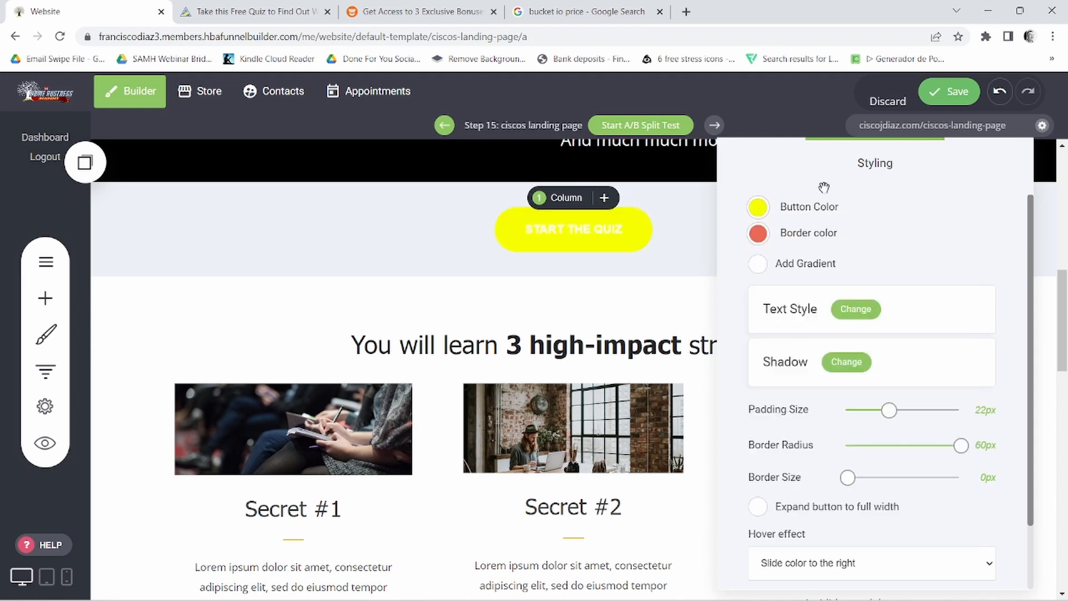
click(758, 234)
drag(831, 267, 751, 372)
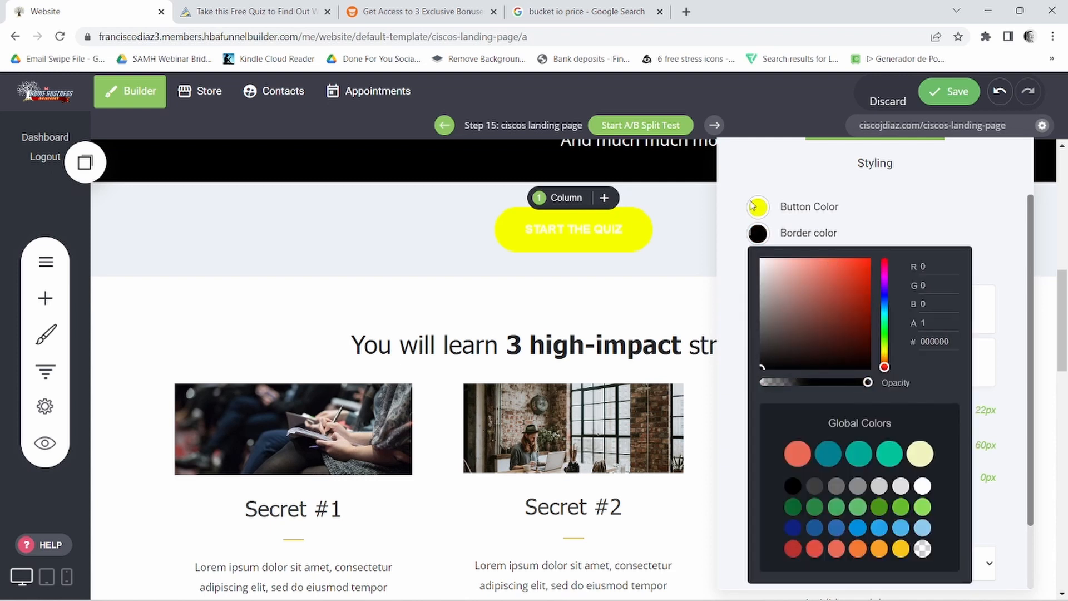
click(749, 189)
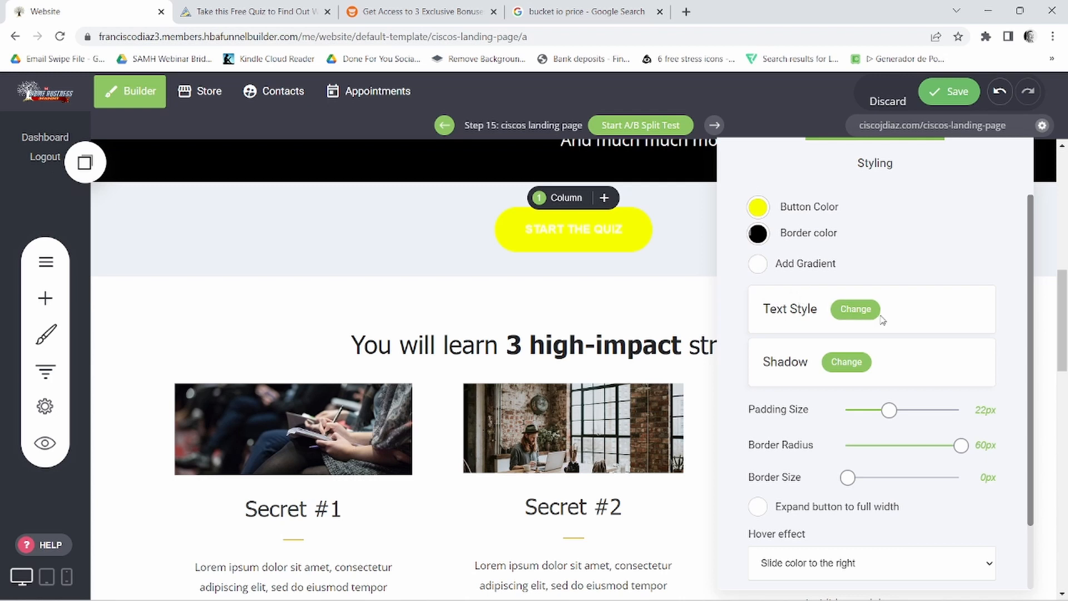
Step: Set the button's text color to black and its font size to 30px
click(856, 309)
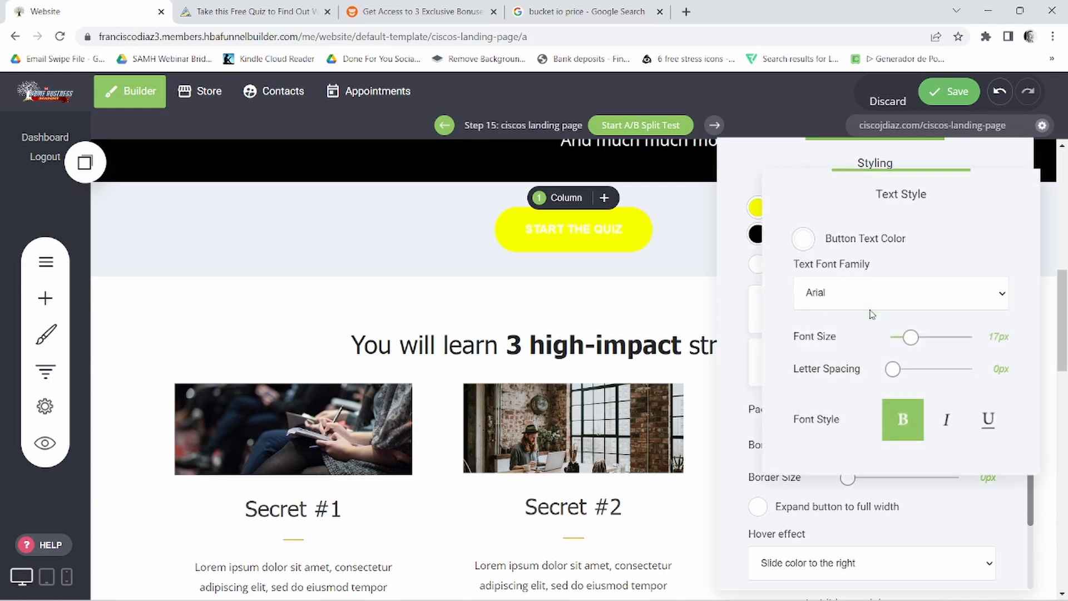
click(803, 240)
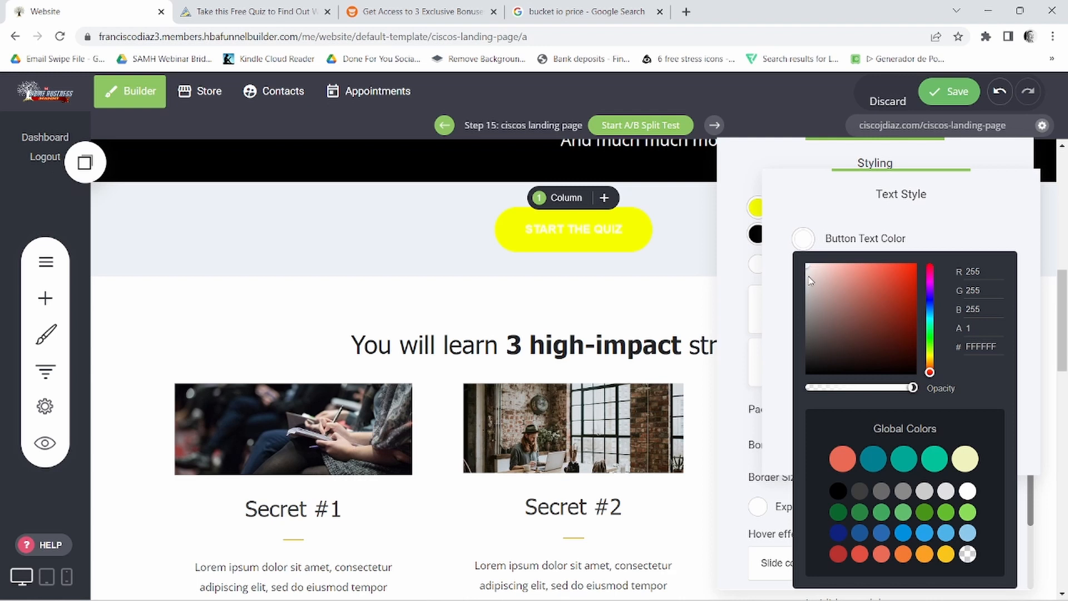
drag(808, 270, 794, 396)
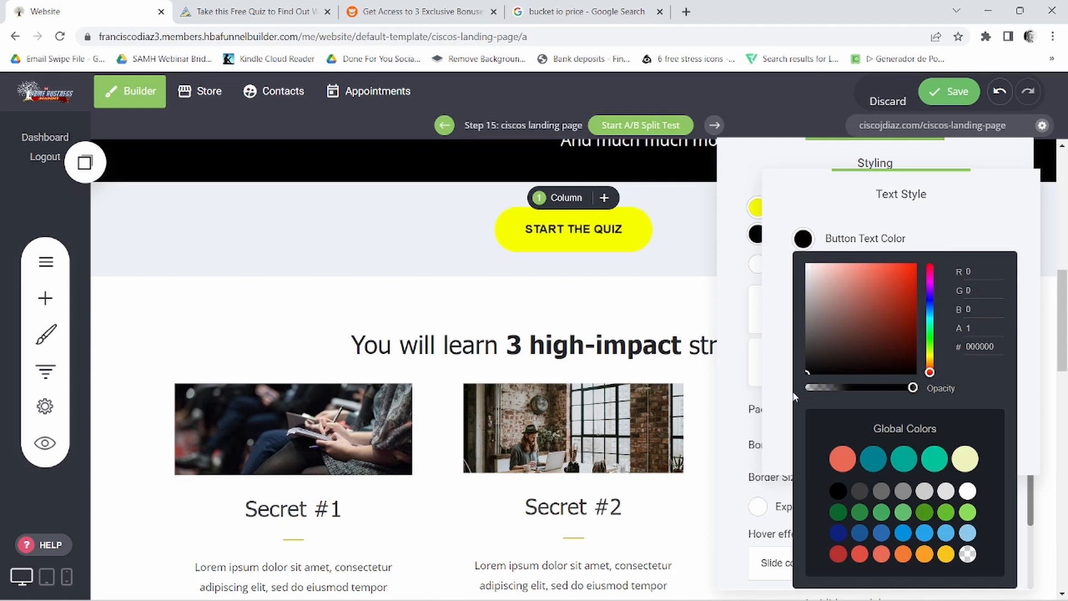
click(851, 217)
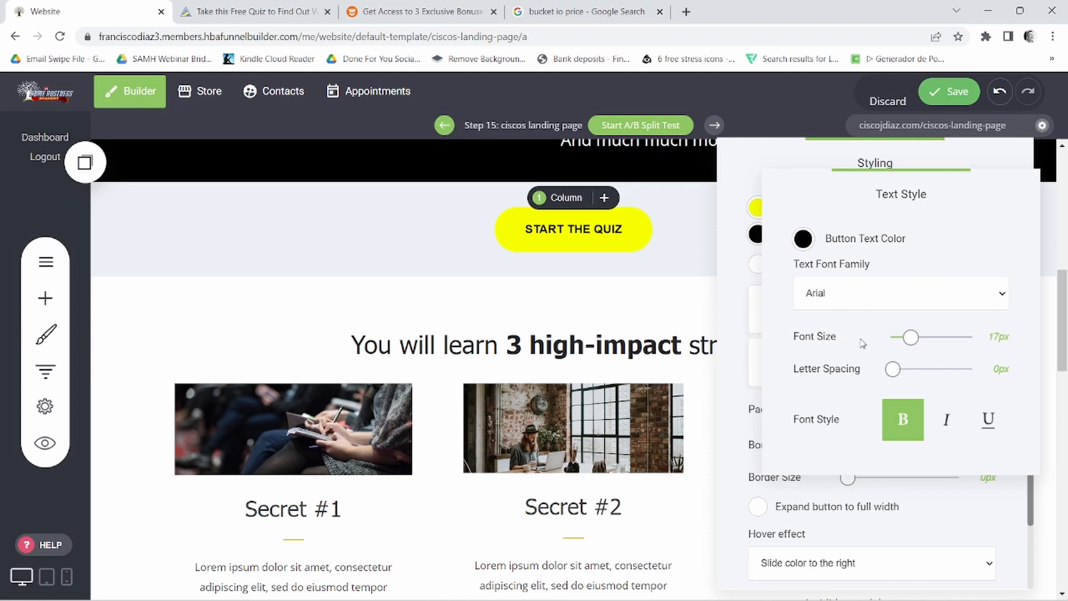
drag(911, 337, 926, 339)
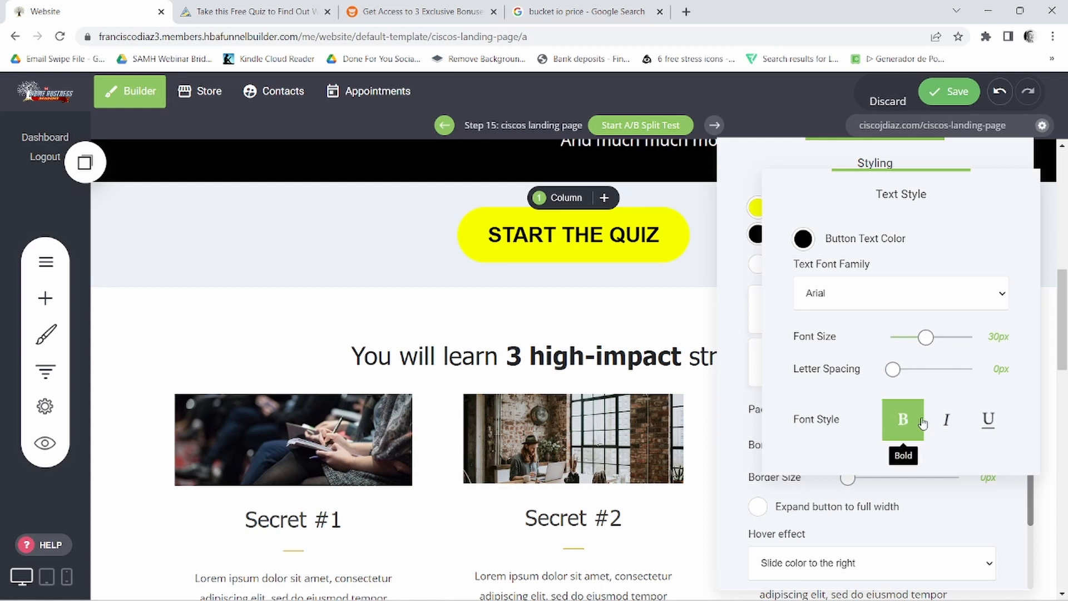
click(958, 422)
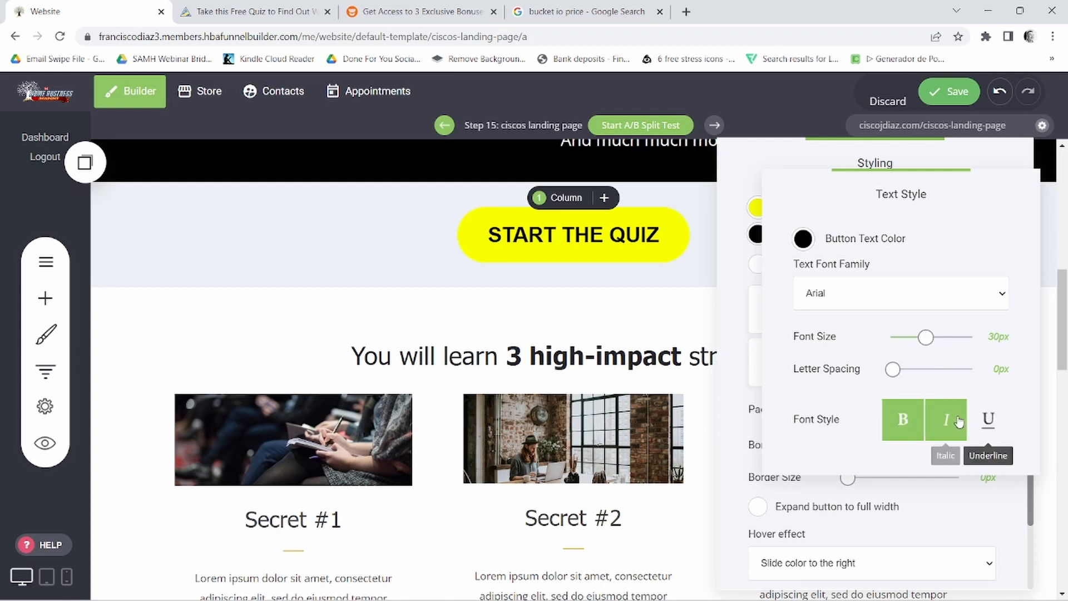
click(735, 198)
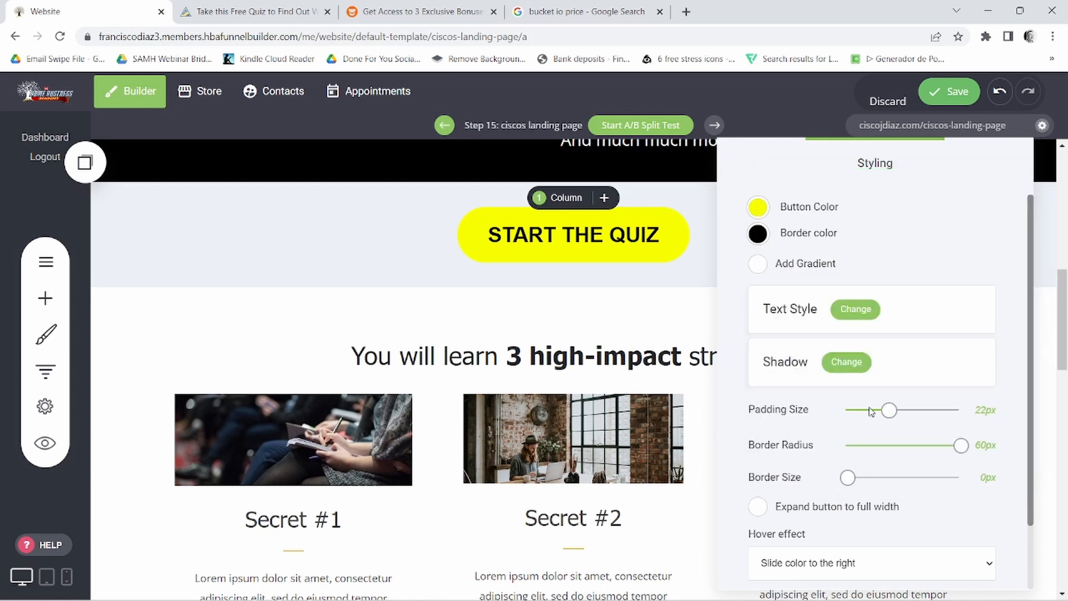
Step: Set the button's border radius to 10px and its border size to 2px
drag(962, 447, 870, 451)
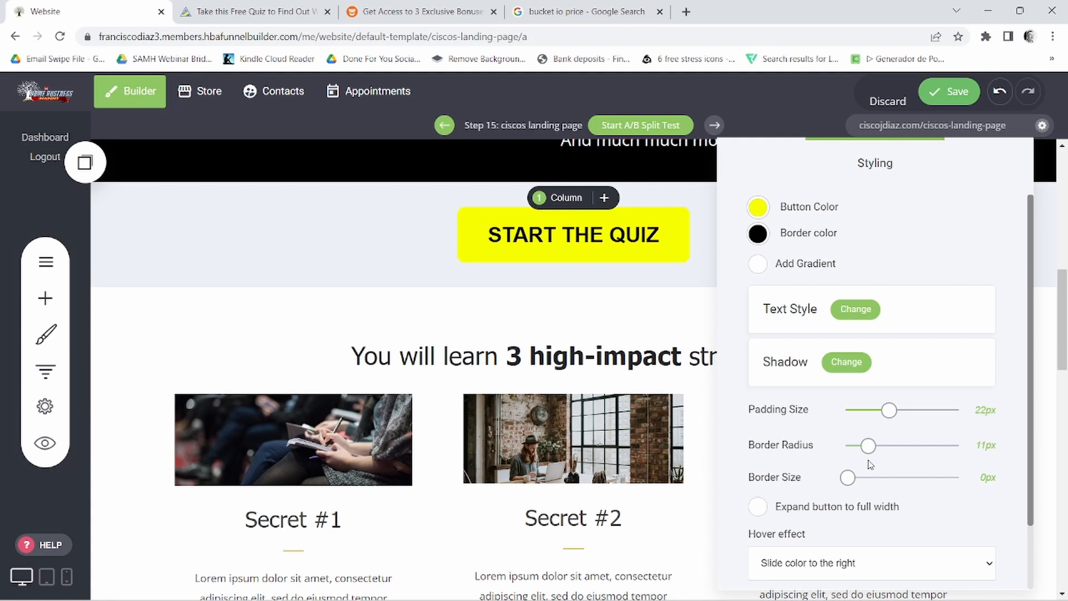
drag(870, 465, 868, 465)
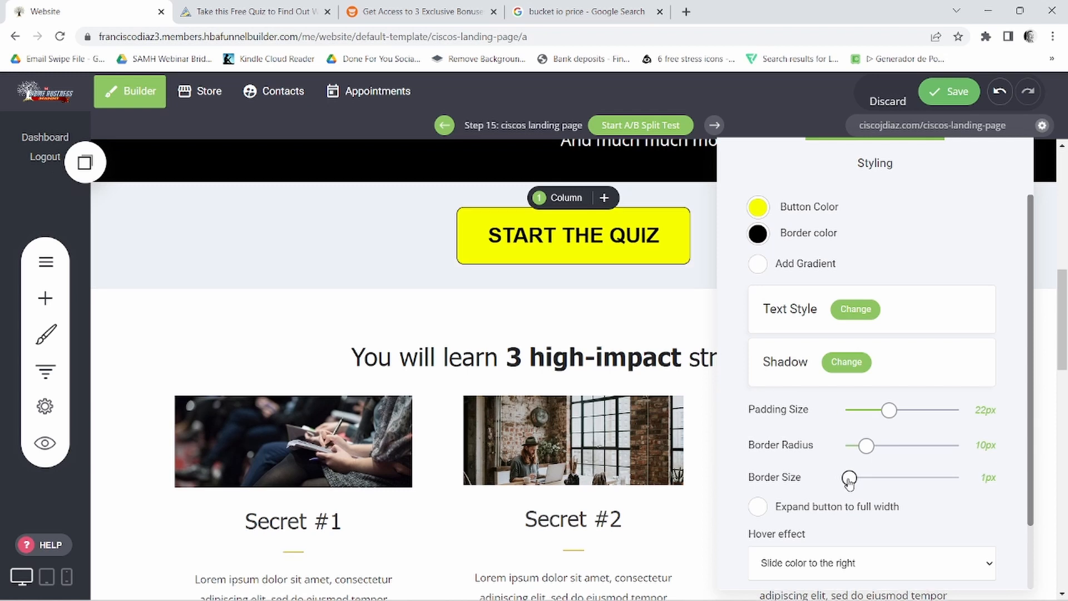
drag(847, 482, 851, 482)
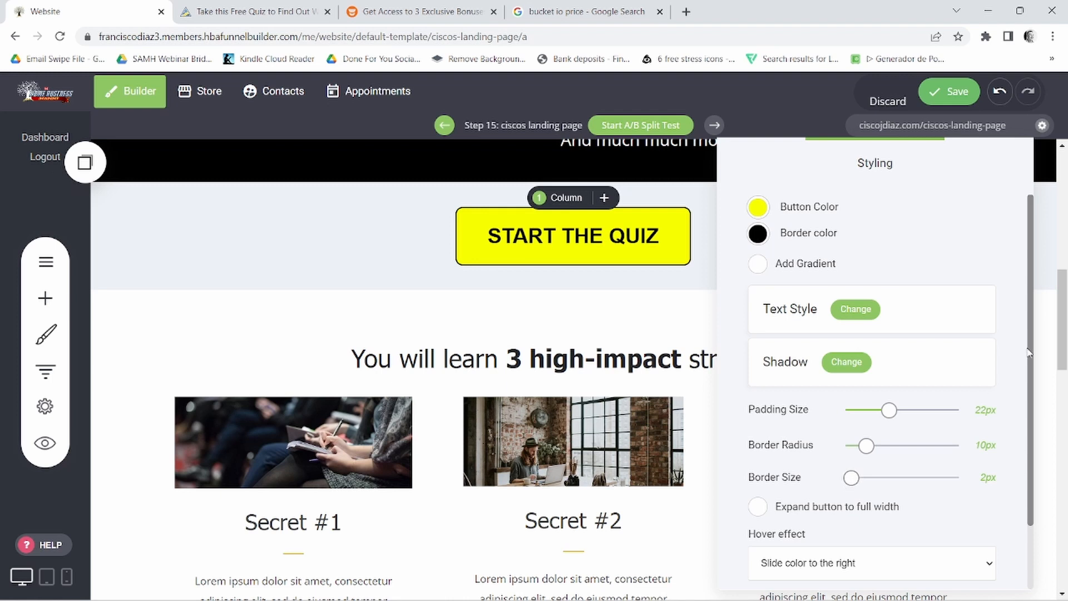
Step: Set the button's hover color to bright orange FF5C00 and close its styling settings
scroll(1030, 350, down, 1)
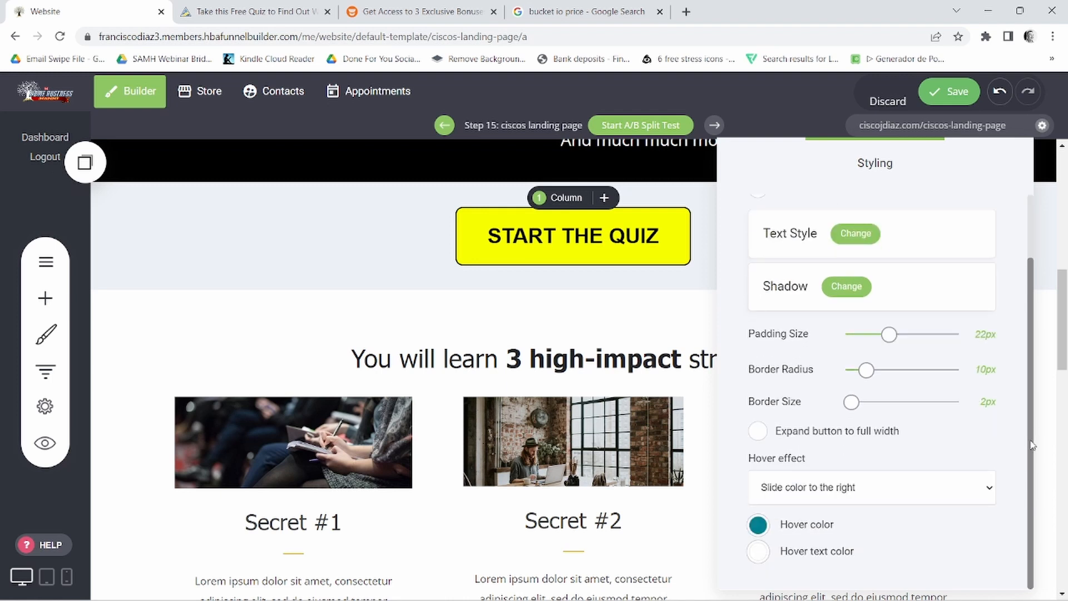
click(758, 525)
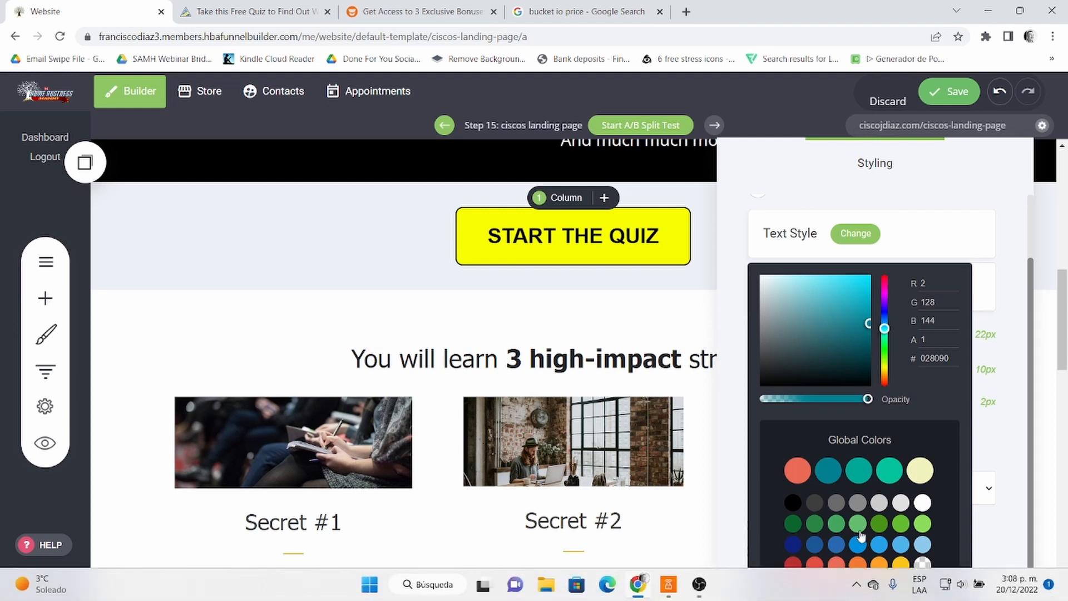
click(857, 565)
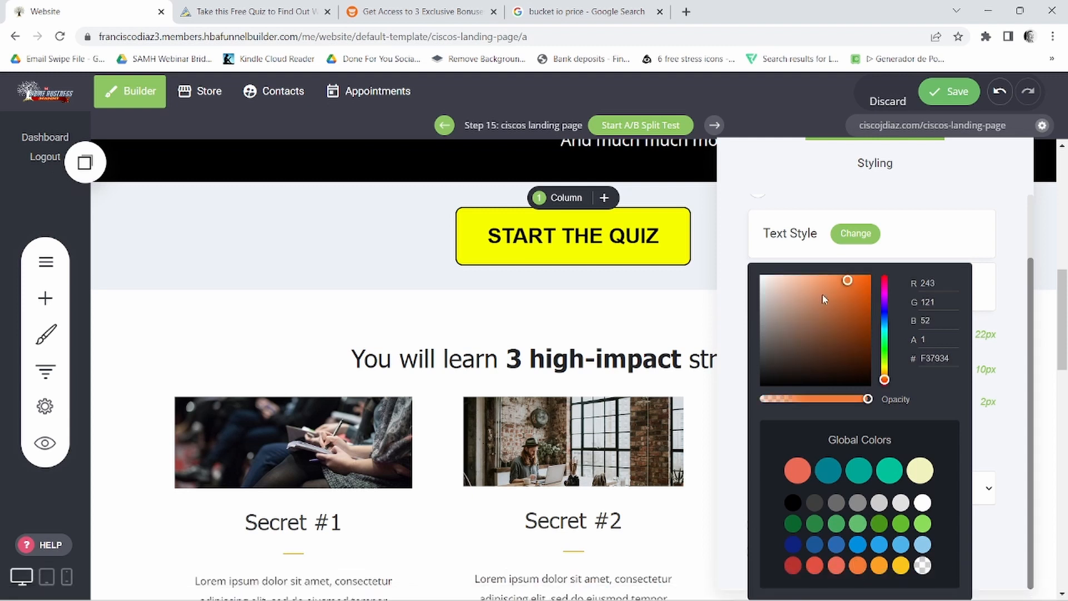
drag(846, 281, 887, 269)
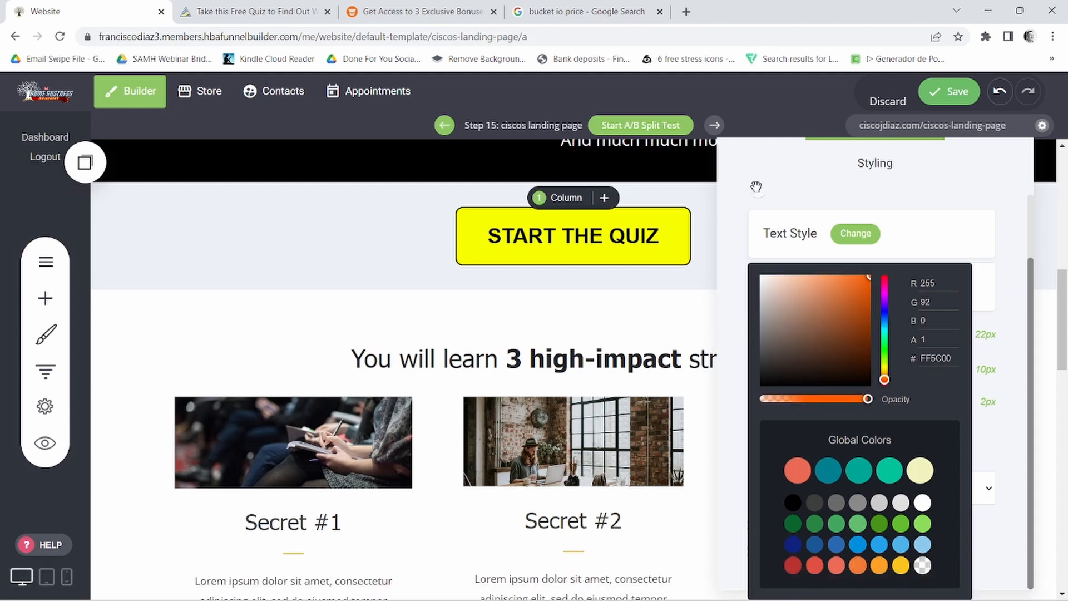
click(739, 207)
click(686, 282)
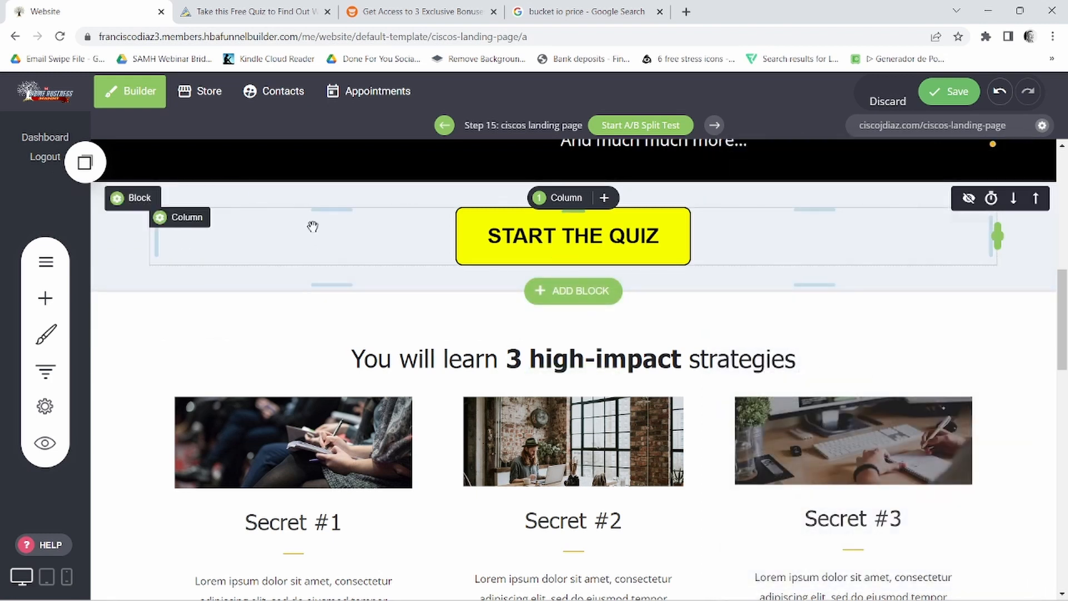
Step: Set the START THE QUIZ block's background color to white and save the page
click(131, 200)
click(212, 286)
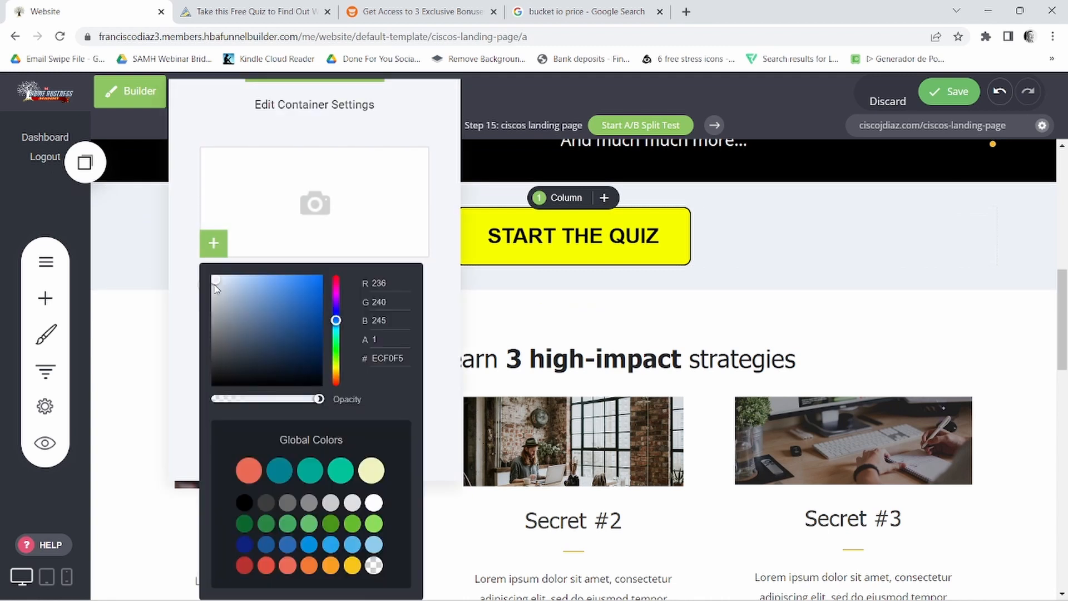
click(373, 503)
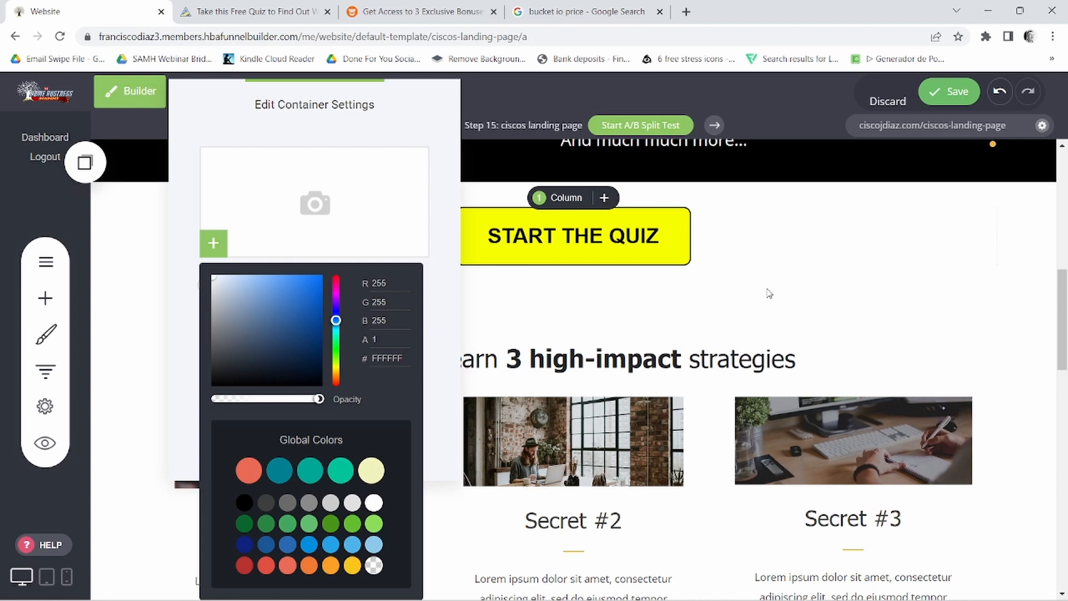
click(614, 303)
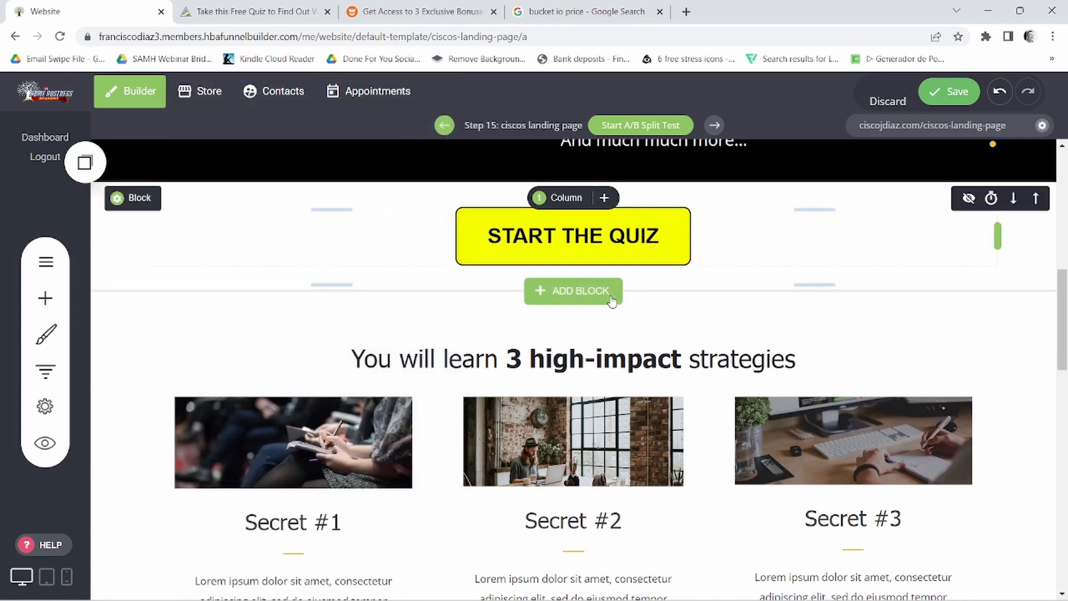
click(949, 89)
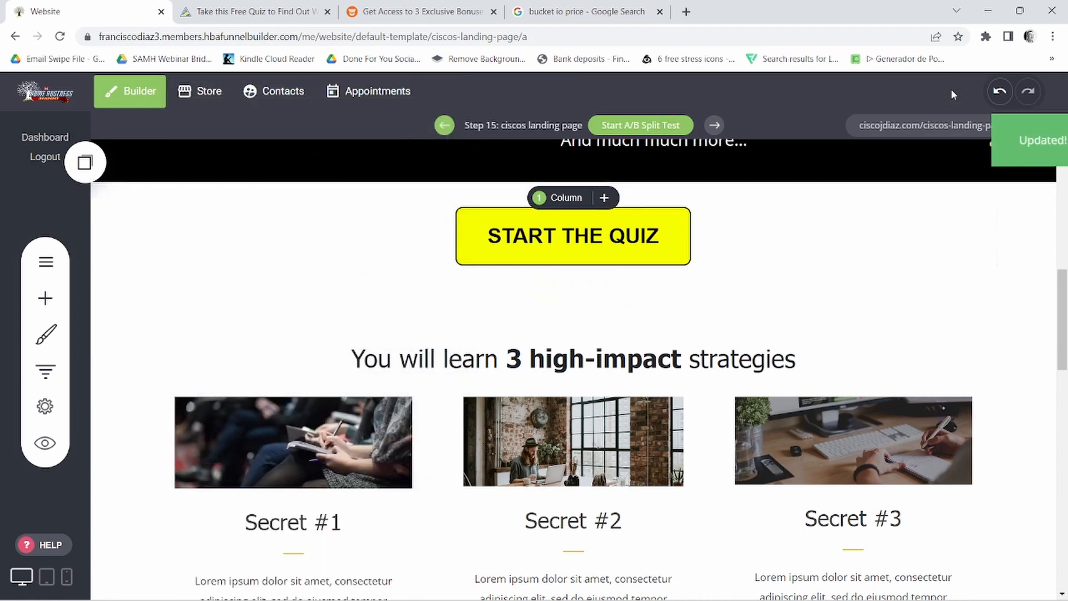
Step: Check the video section on the Choose Quiz page and add the video block with "Your Section Headline" below the START THE QUIZ button
click(262, 3)
scroll(759, 169, down, 3)
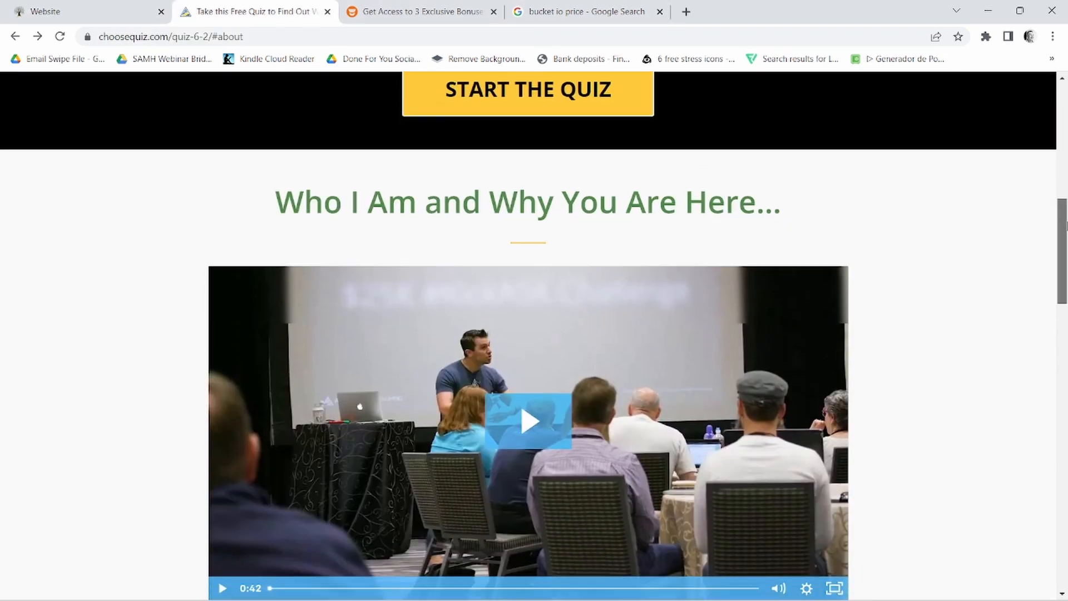
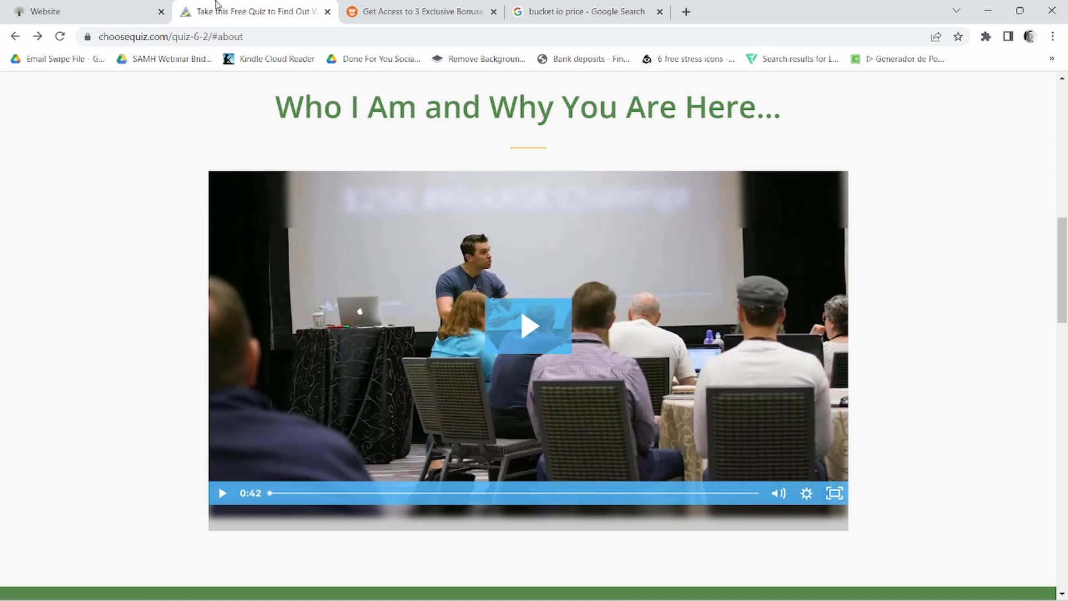
click(134, 13)
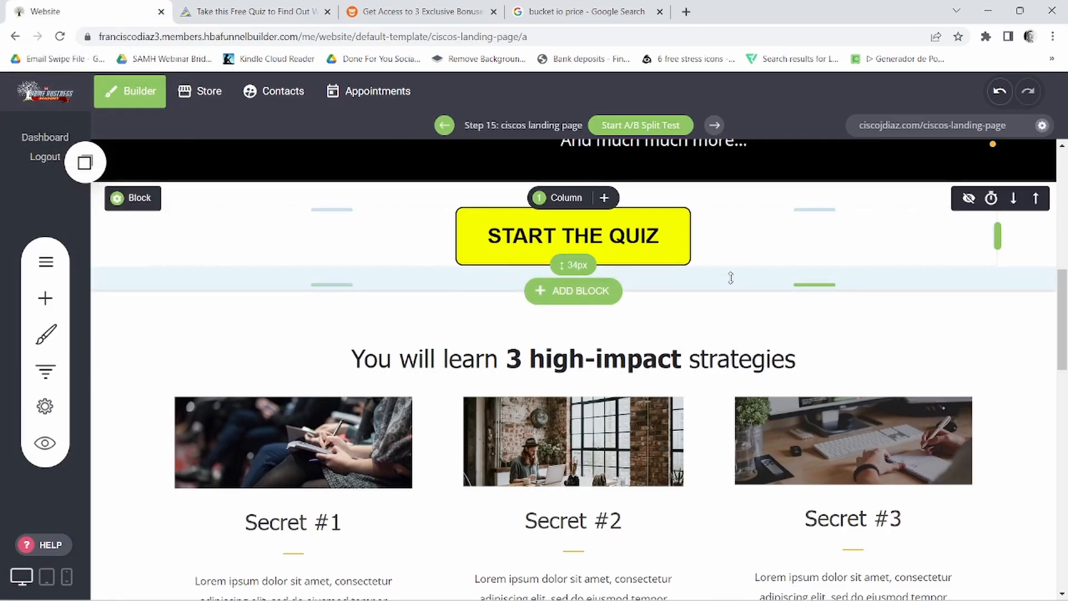
click(560, 294)
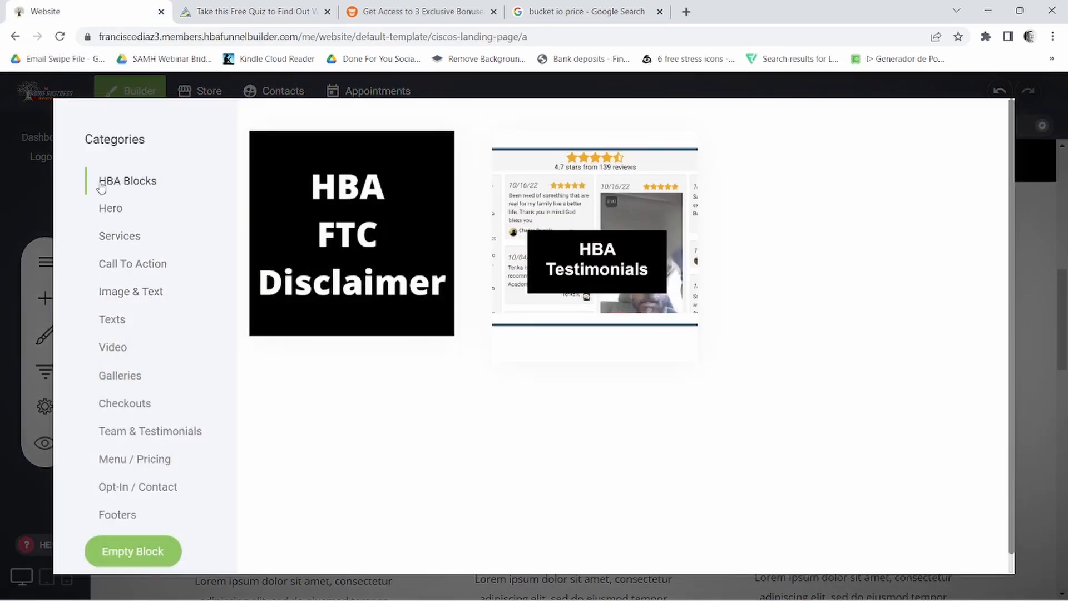
click(115, 348)
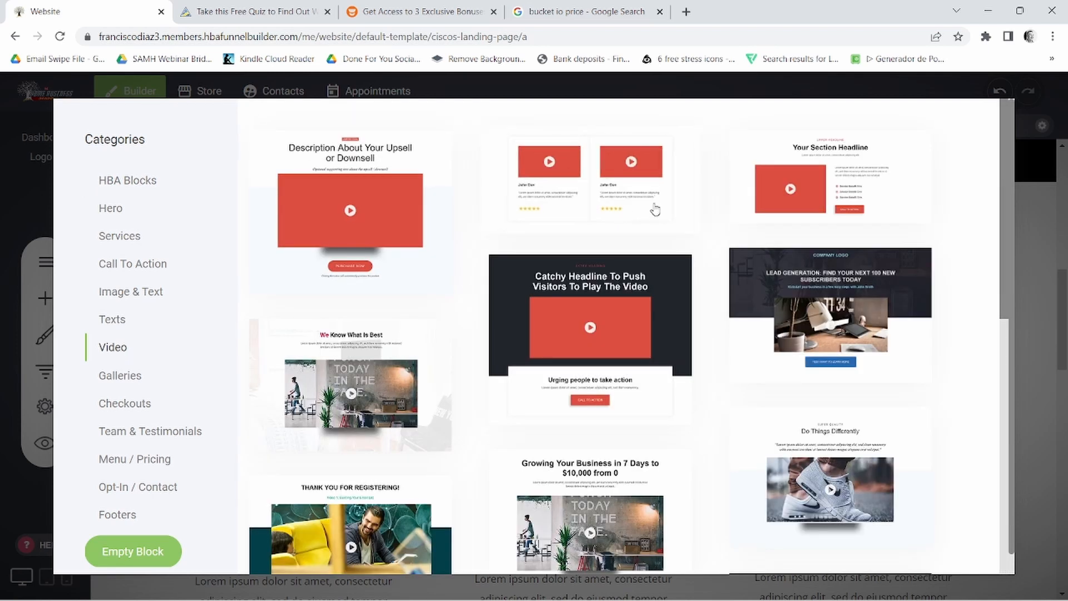
click(825, 176)
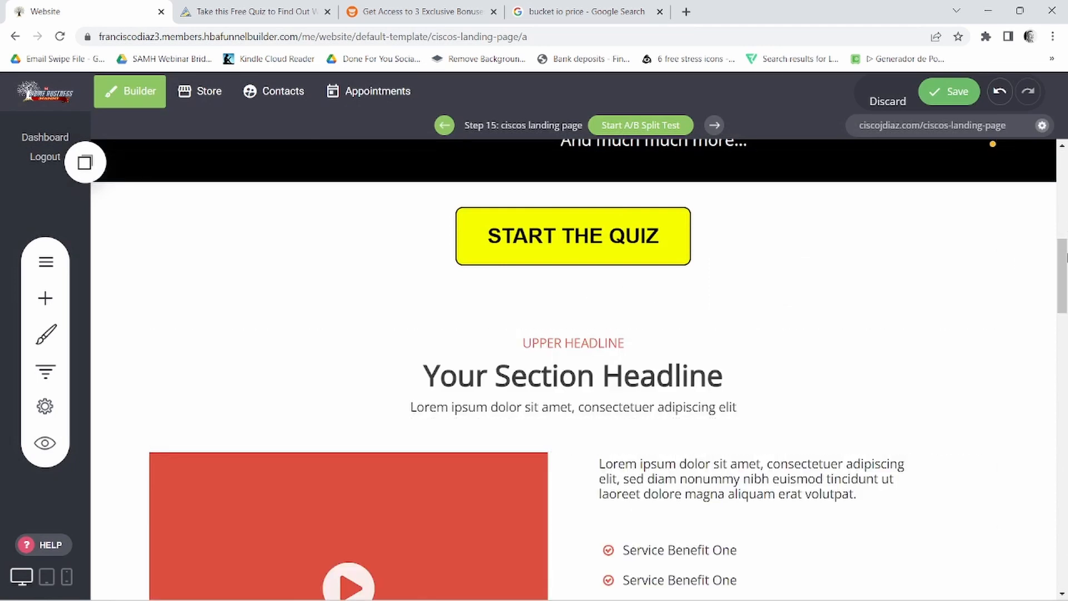
Step: Remove the section's upper headline and subtext, and reduce the video block to one column with the video centered
drag(1064, 261, 1065, 281)
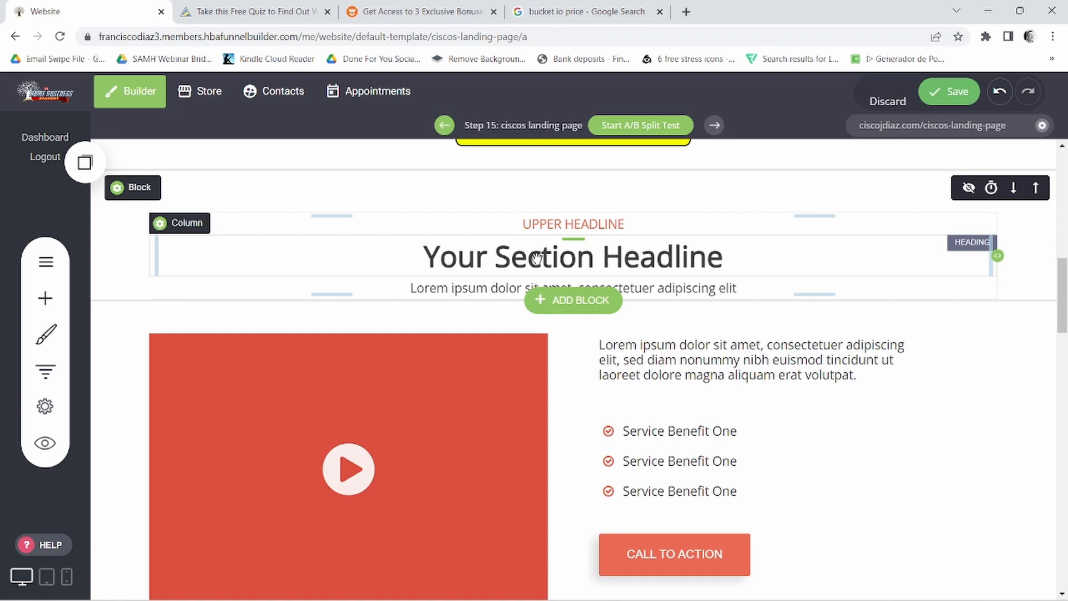
click(575, 229)
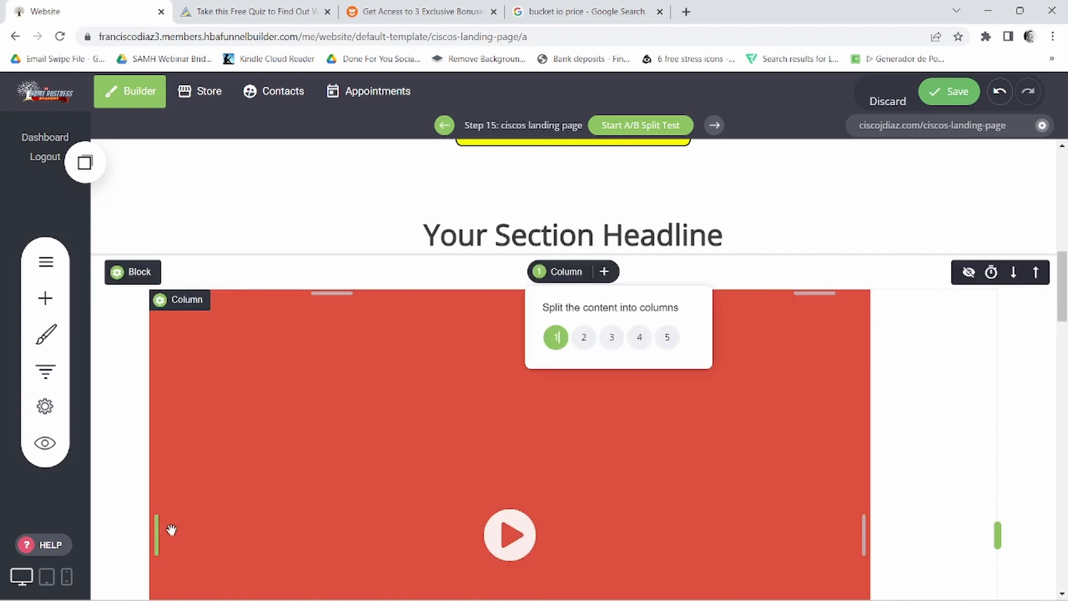
drag(171, 529, 286, 500)
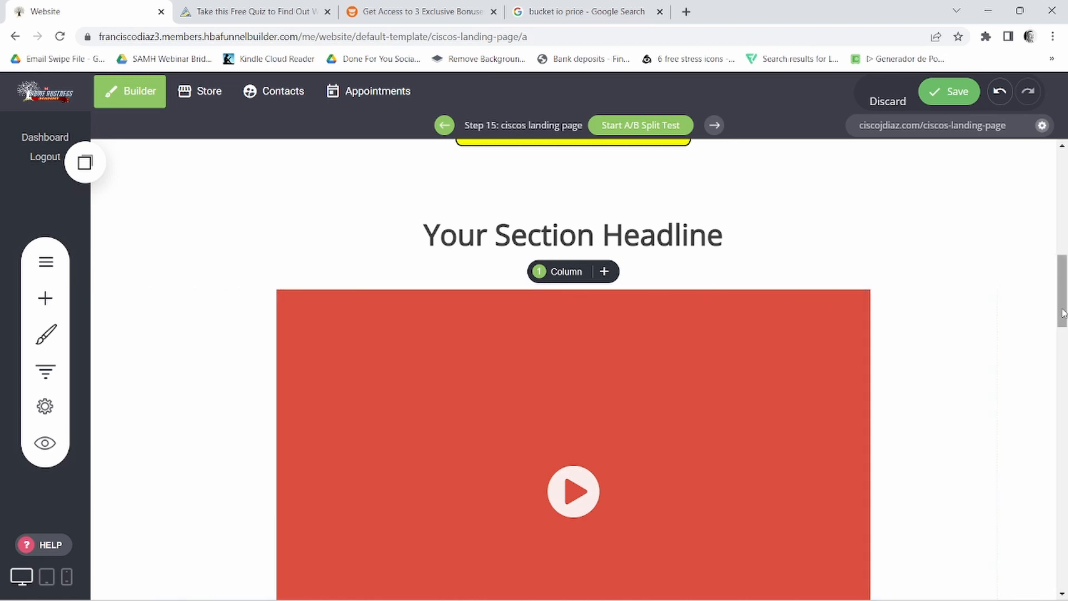
Step: Turn off the video's custom thumbnail and widen the video on both sides
scroll(1063, 369, down, 6)
drag(1067, 367, 1064, 333)
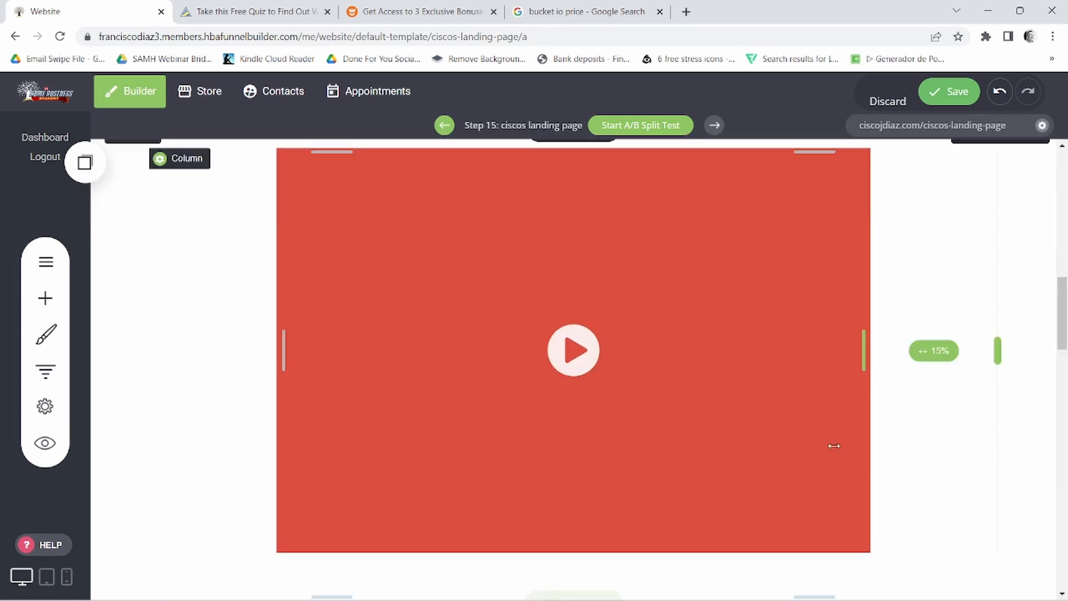
click(432, 273)
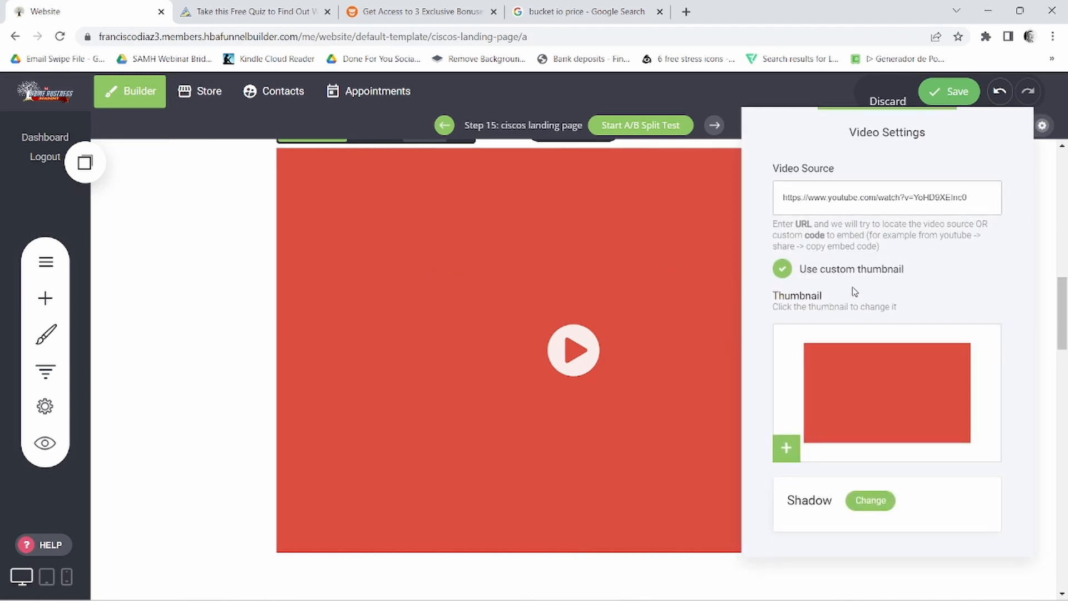
click(782, 269)
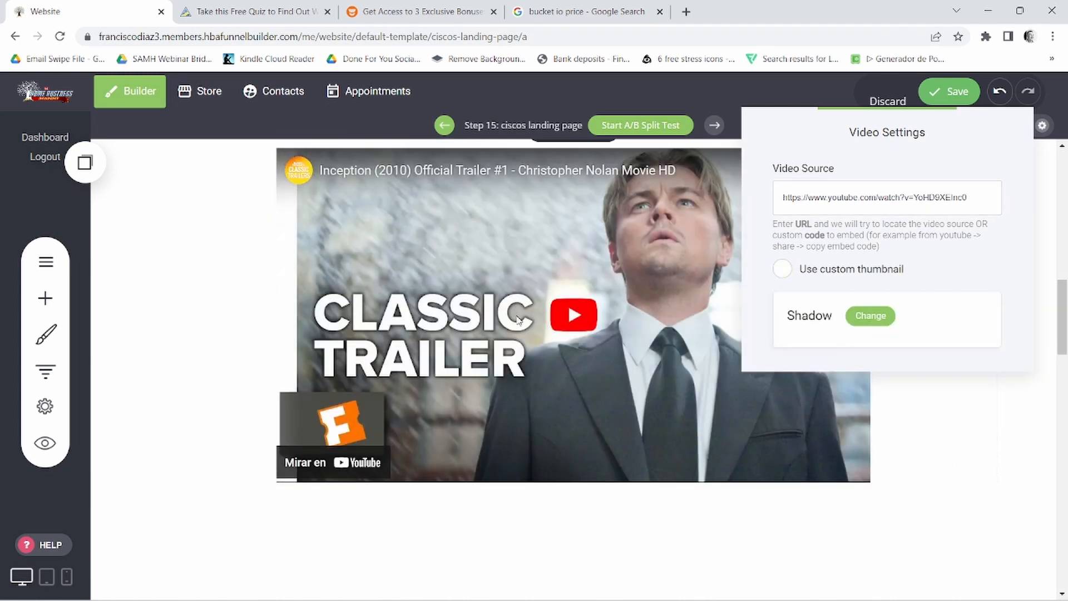
click(517, 317)
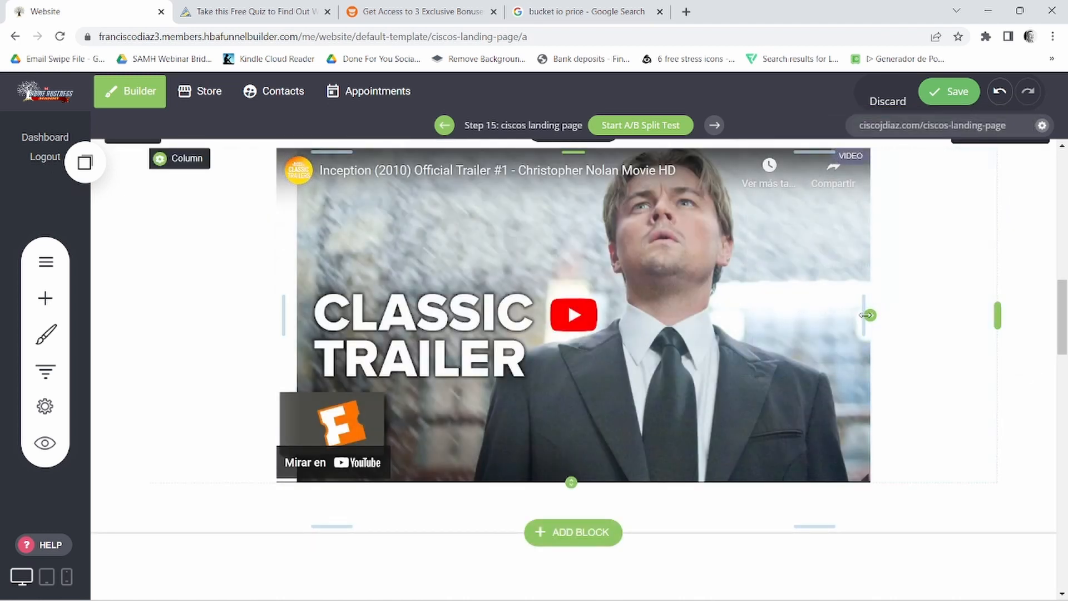
drag(863, 316, 912, 320)
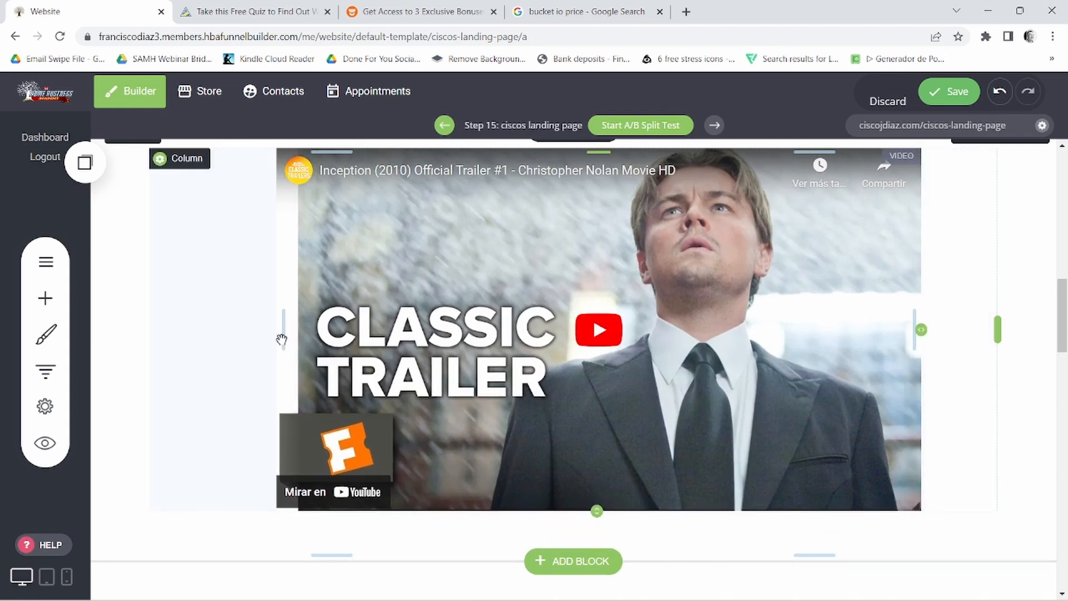
drag(284, 340, 247, 343)
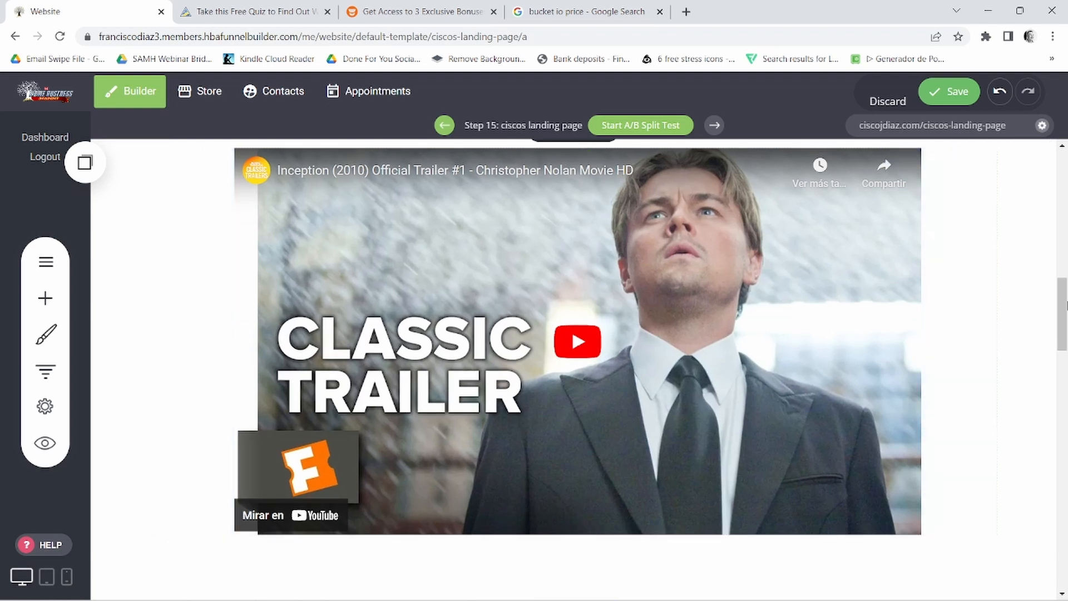
Step: Replace the section headline with "Who I Am and Why You Are Here..." copied from the Choose Quiz page
scroll(1066, 278, up, 3)
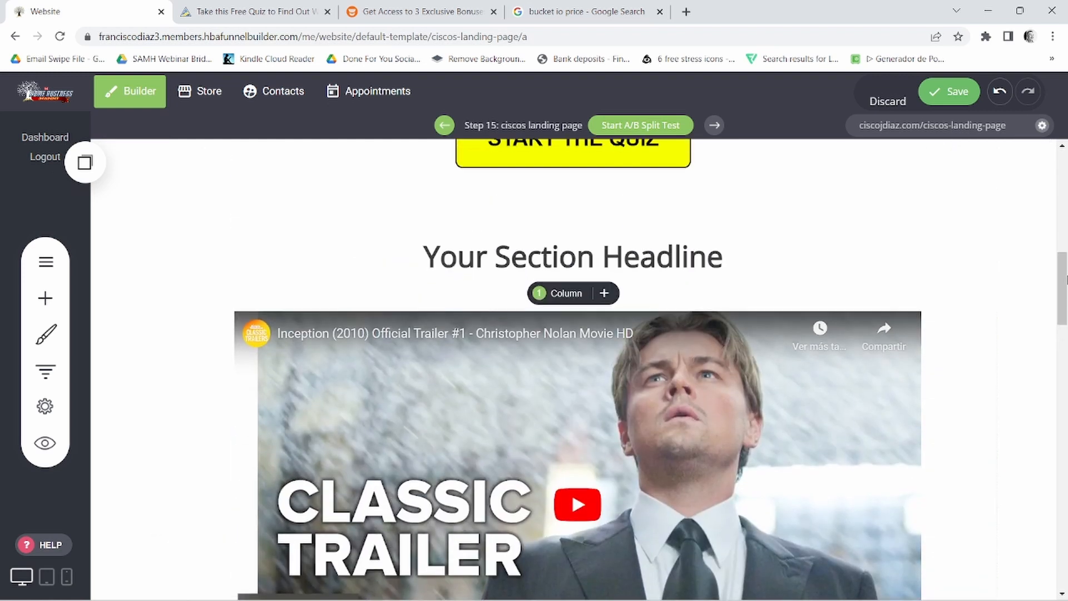
click(245, 10)
triple_click(382, 102)
key(ctrl+c)
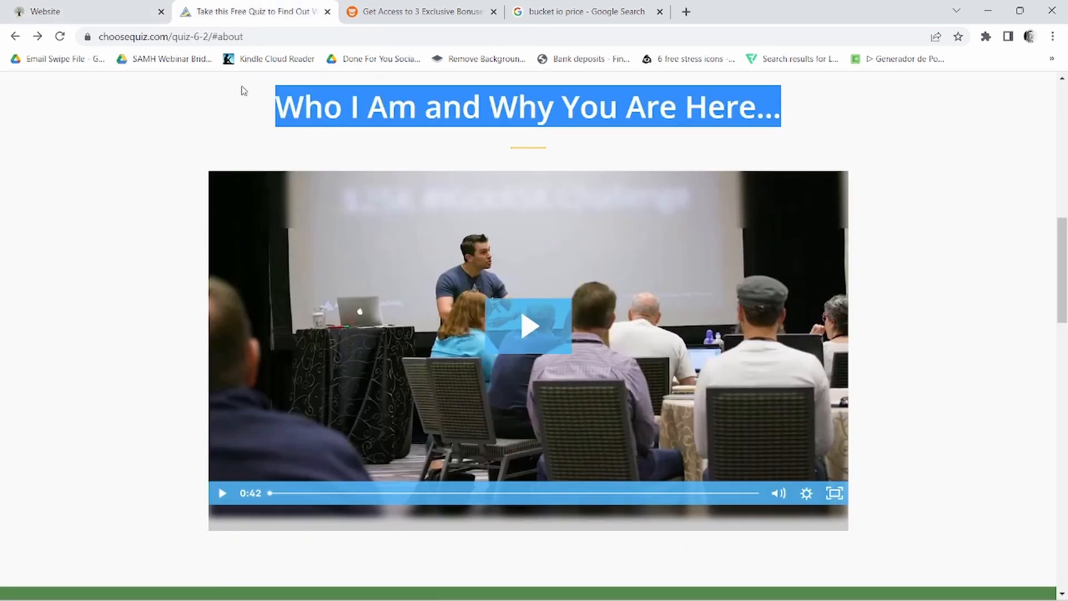
click(83, 11)
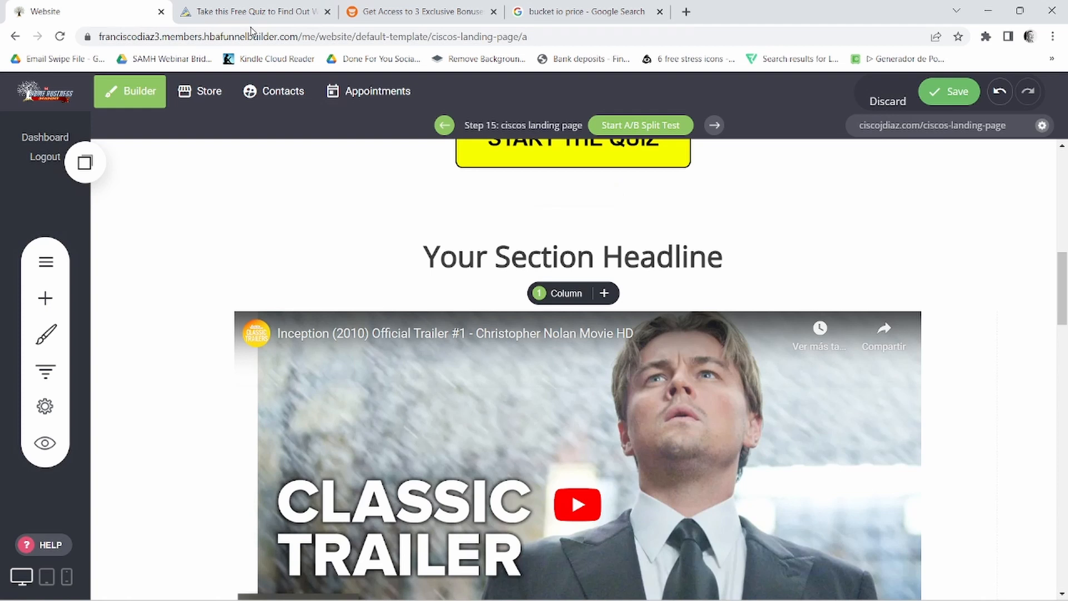
triple_click(632, 256)
key(ctrl+v)
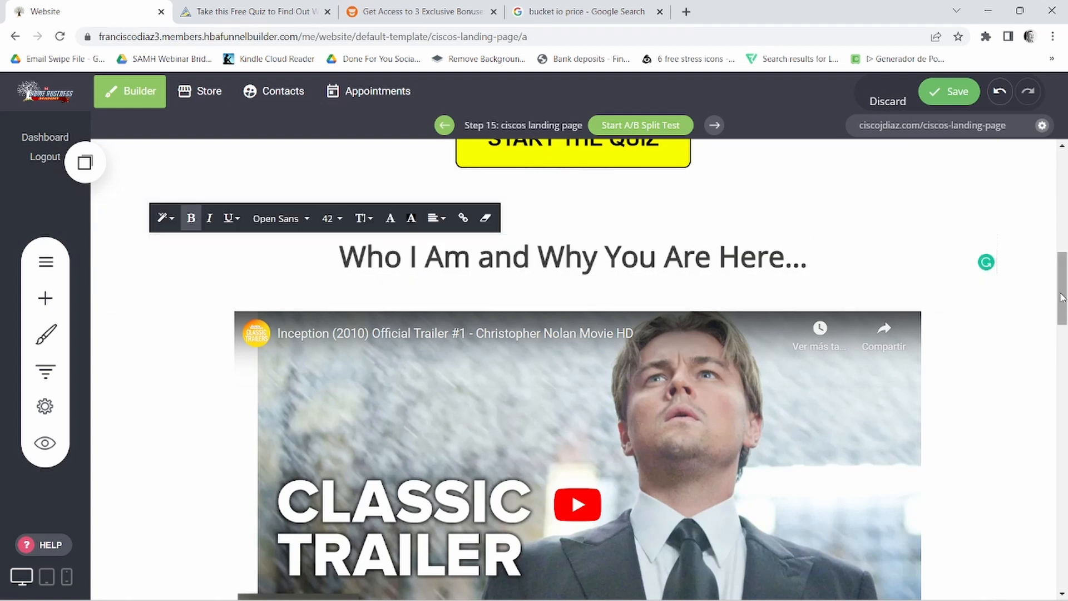
Step: Insert a small separator under the "Who I Am and Why You Are Here..." heading and color it bright yellow
drag(1062, 297, 1062, 288)
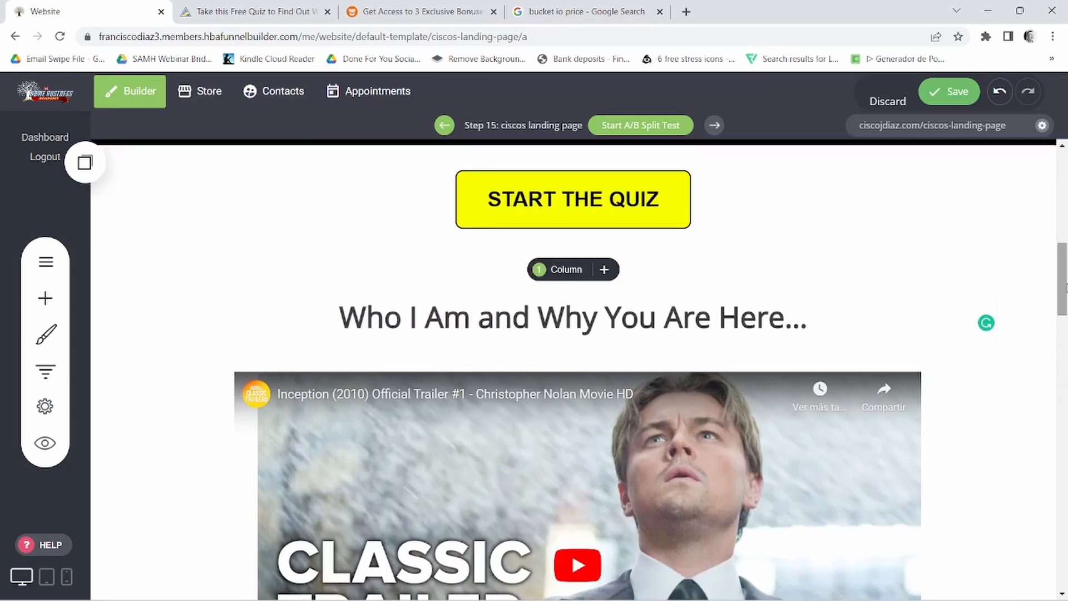
click(45, 298)
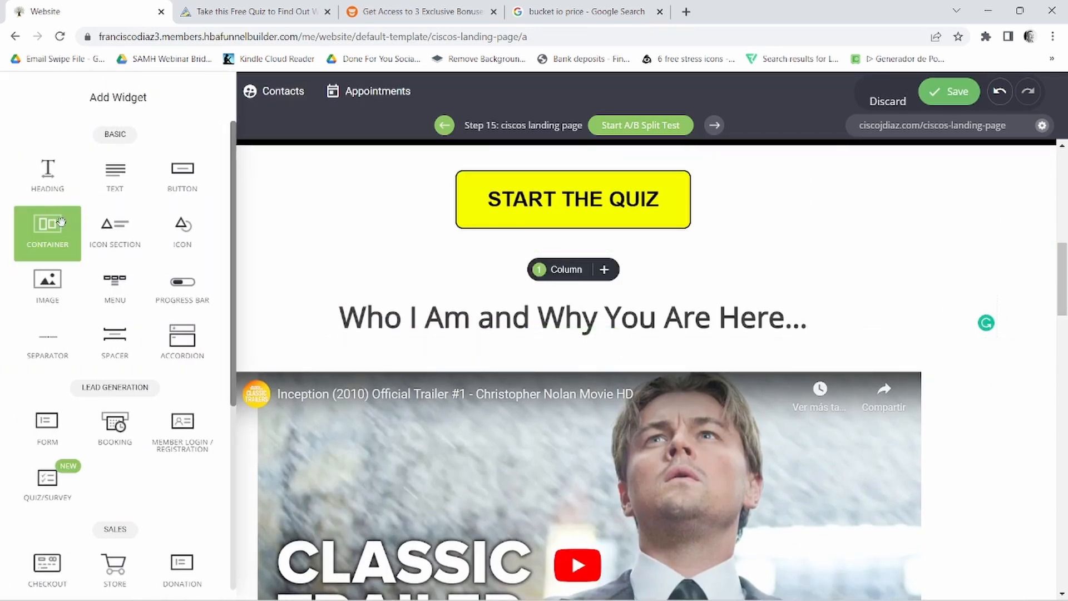
drag(58, 353, 620, 339)
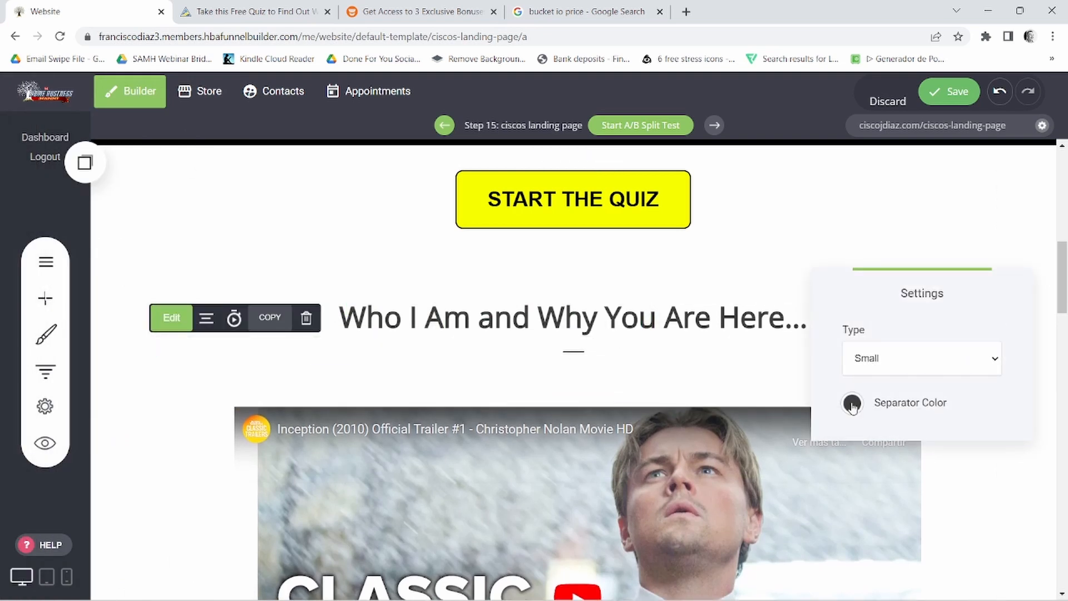
click(852, 403)
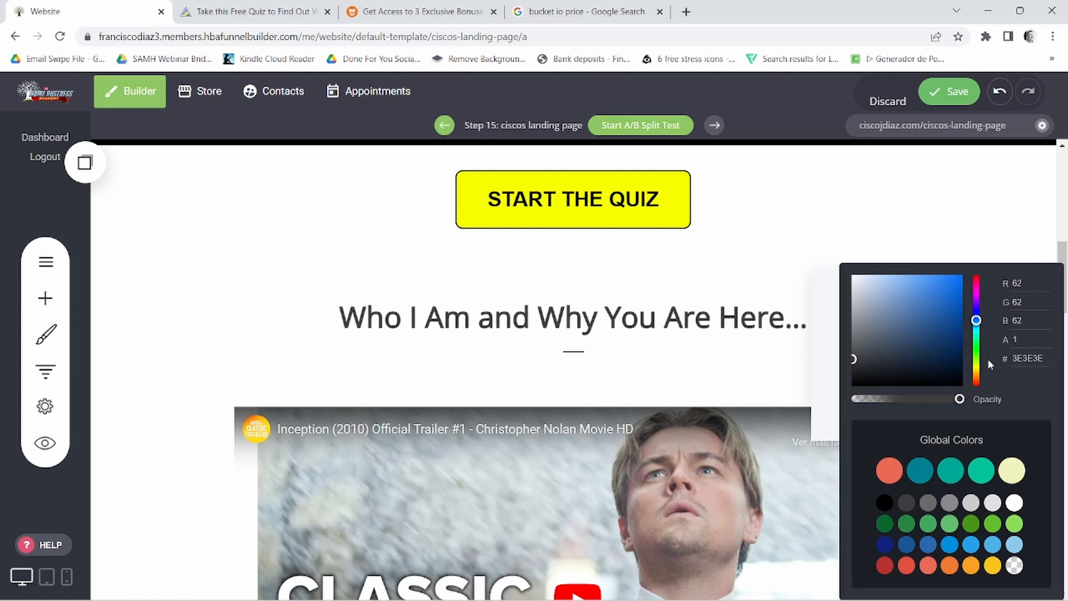
click(976, 370)
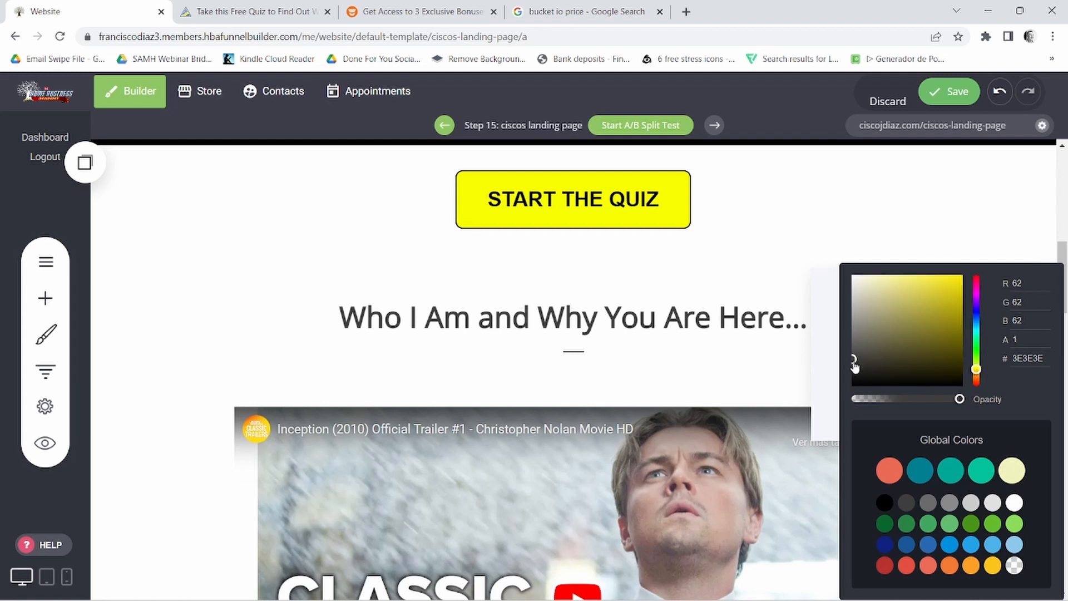
drag(854, 365, 974, 256)
click(592, 370)
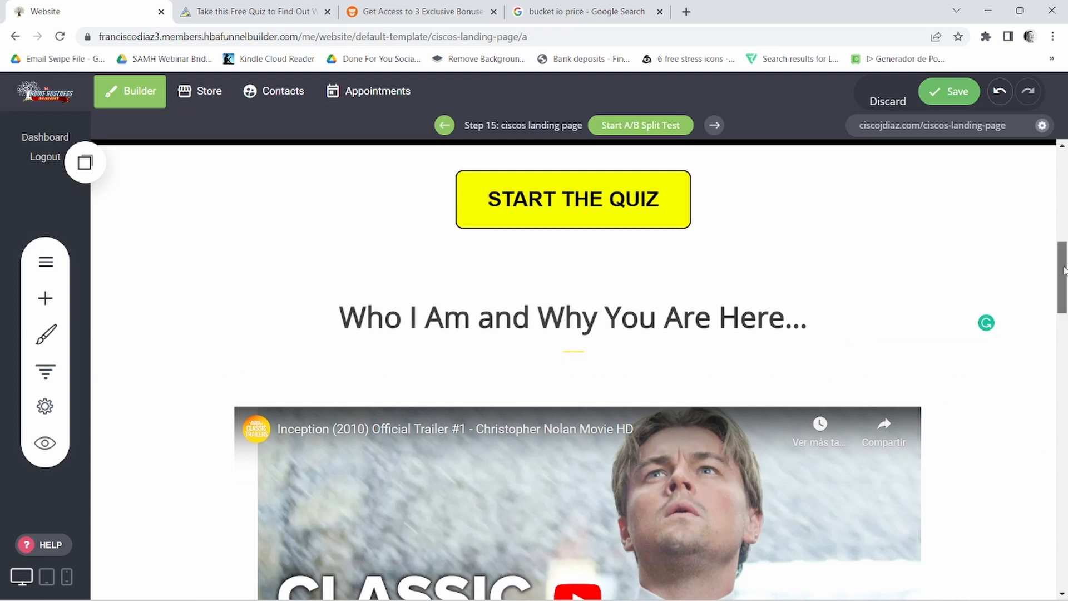
Step: Tighten the space above the video, reduce the heading block's top spacing to about 27px, and save the page
mouse_move(1060, 277)
mouse_down()
mouse_move(1061, 212)
mouse_move(1063, 305)
mouse_move(1064, 279)
mouse_up()
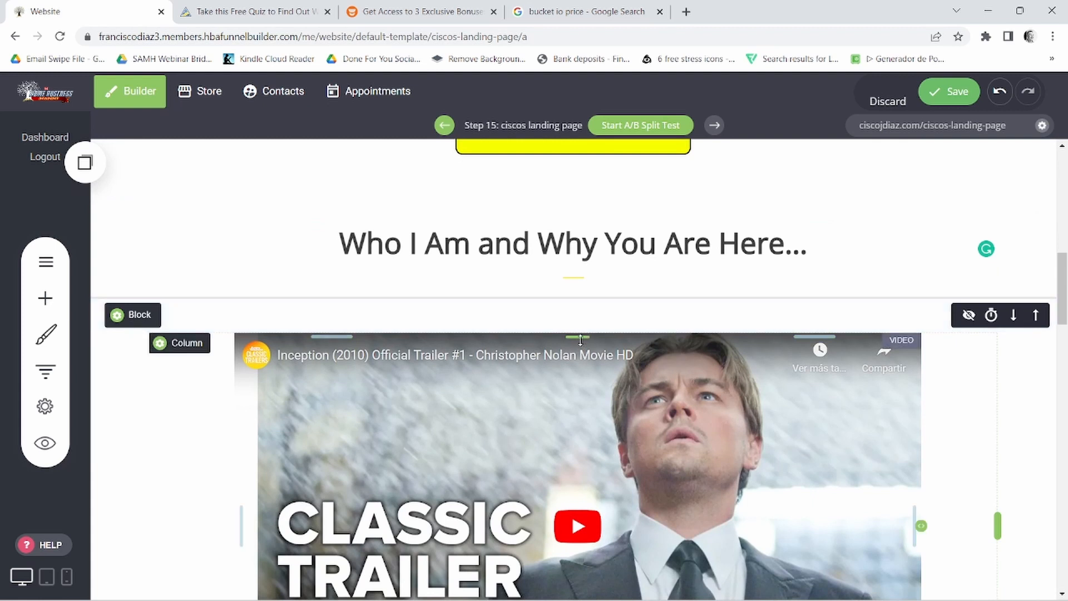
drag(799, 334, 799, 302)
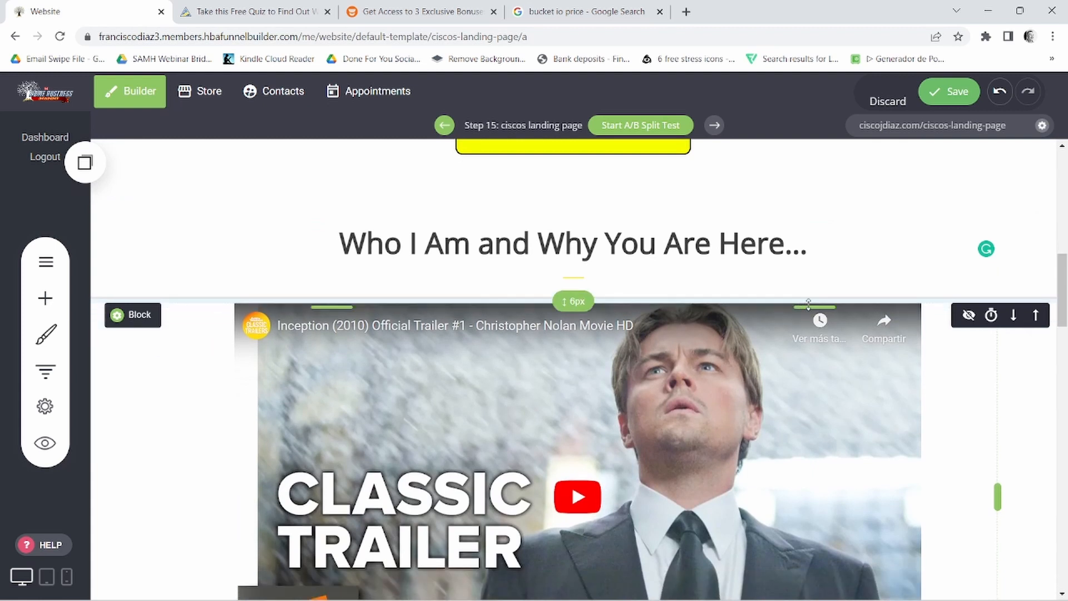
click(944, 96)
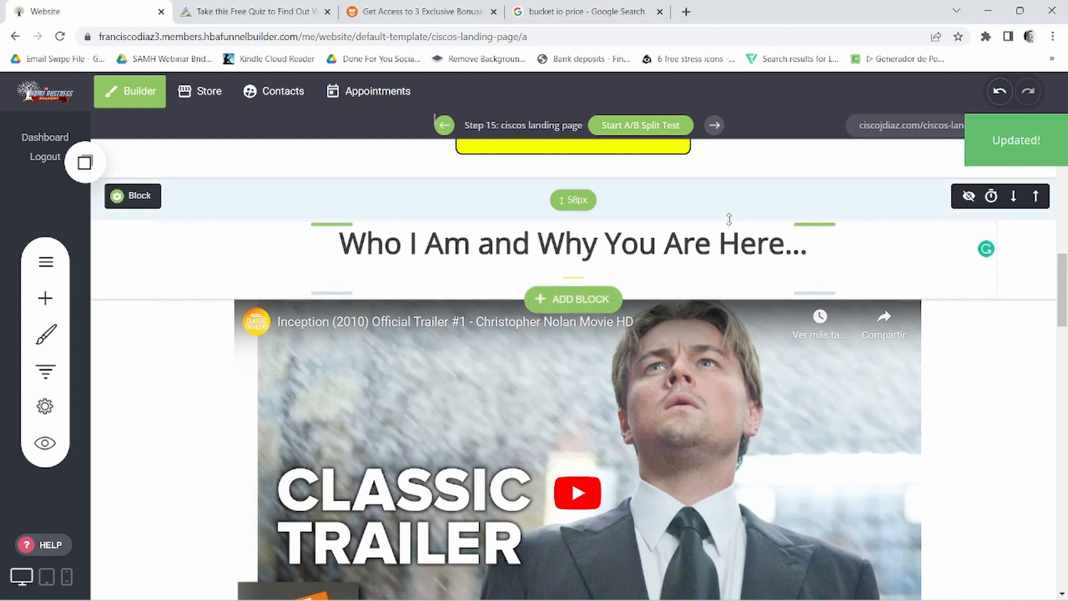
drag(827, 223, 828, 205)
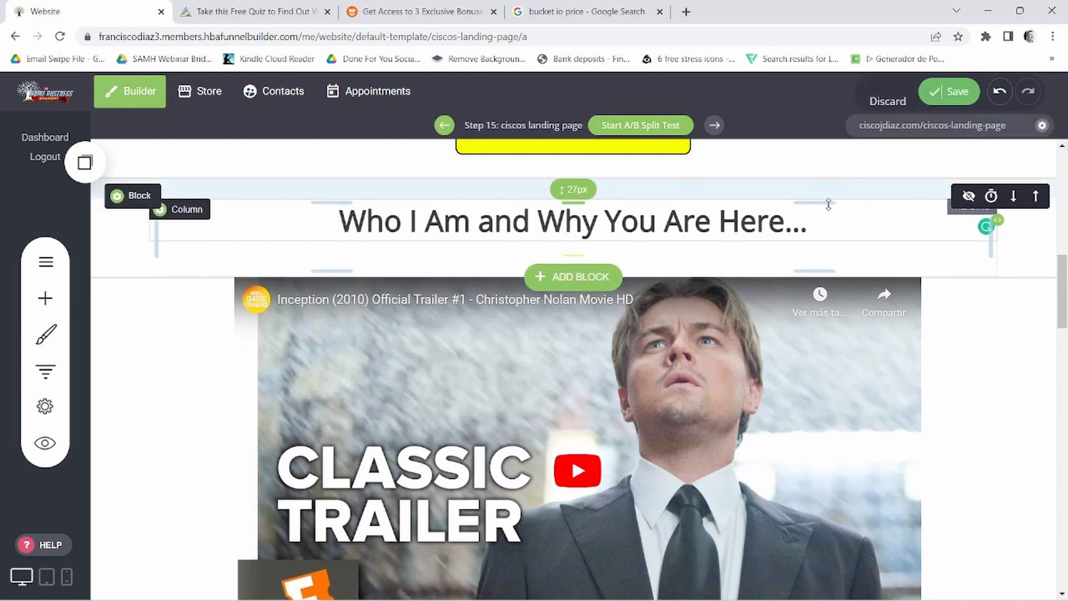
click(953, 99)
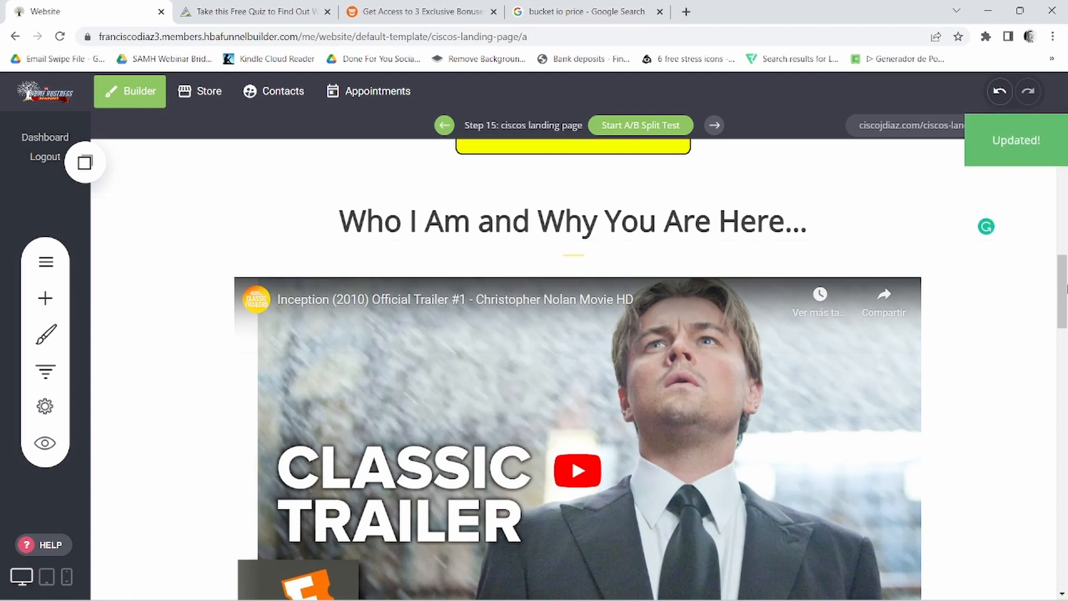
Step: Check the featured-in strip on the Choose Quiz page and insert an image widget in the empty block below the video
drag(1067, 289, 1061, 350)
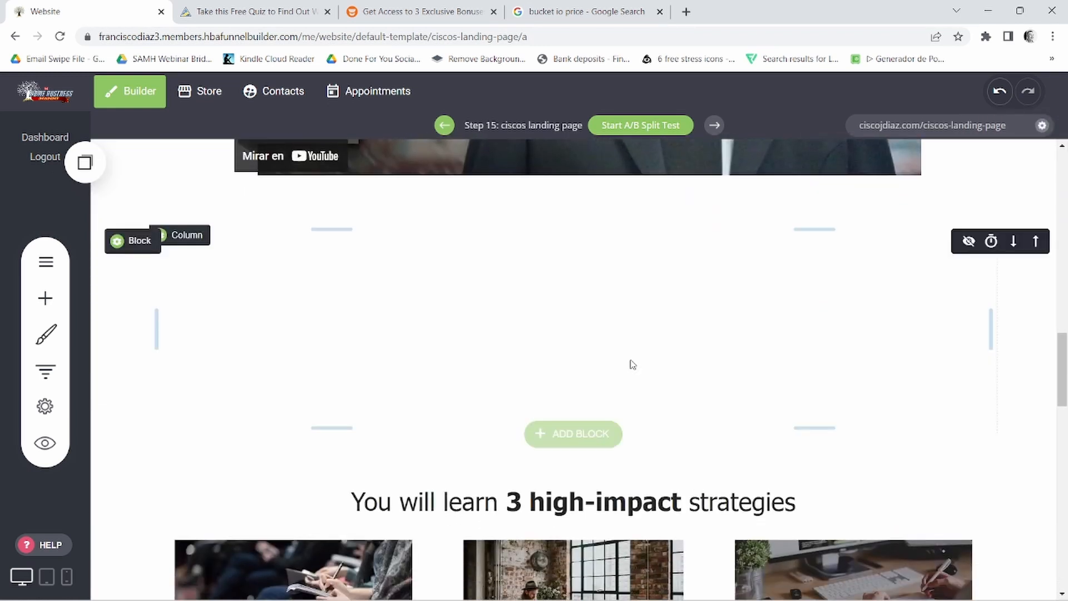
click(331, 6)
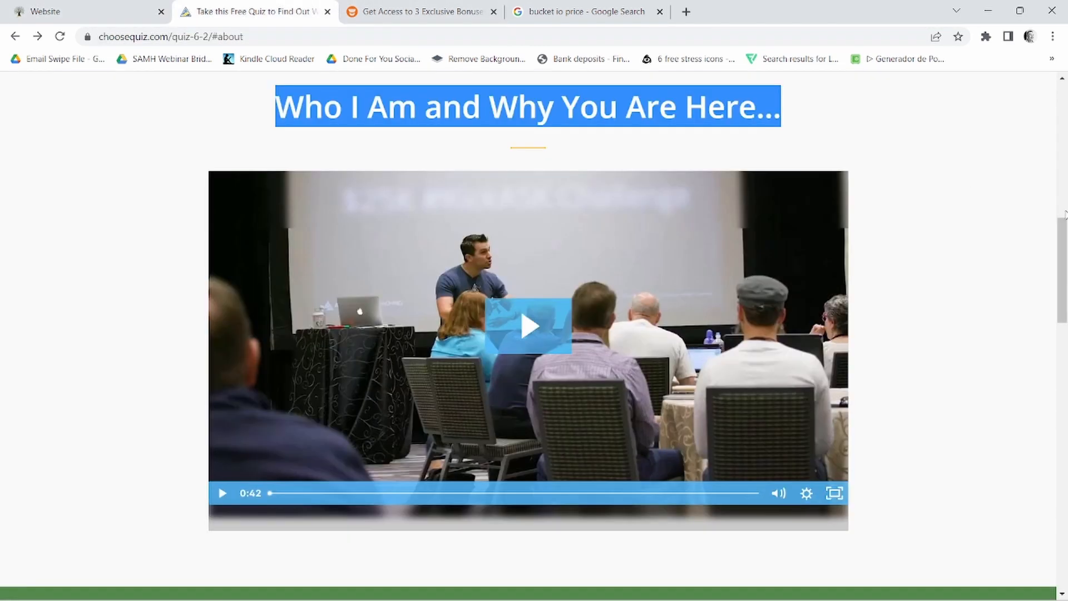
scroll(650, 217, down, 7)
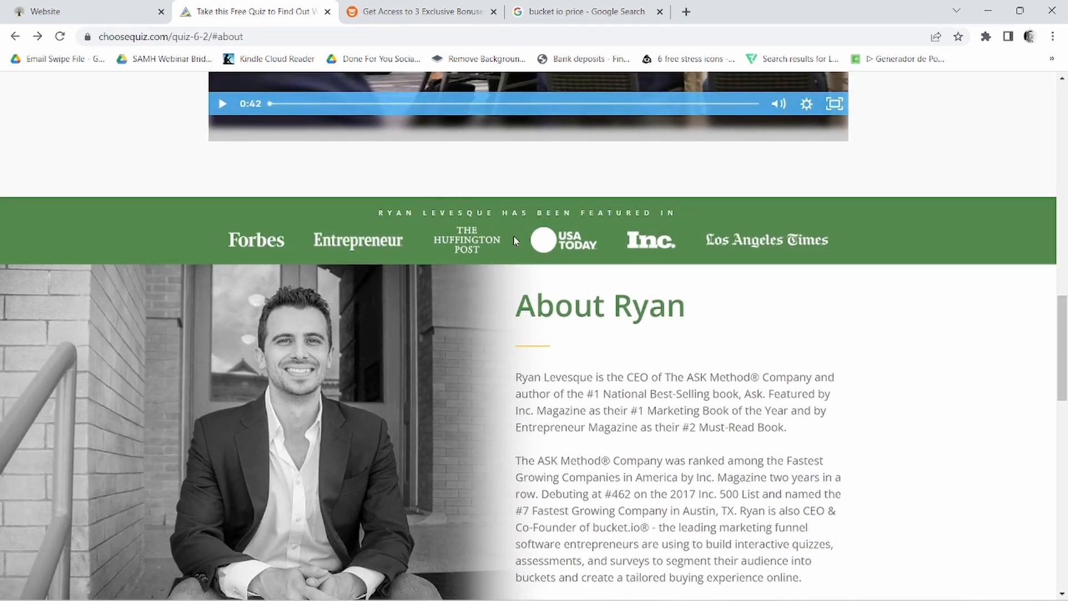
click(45, 11)
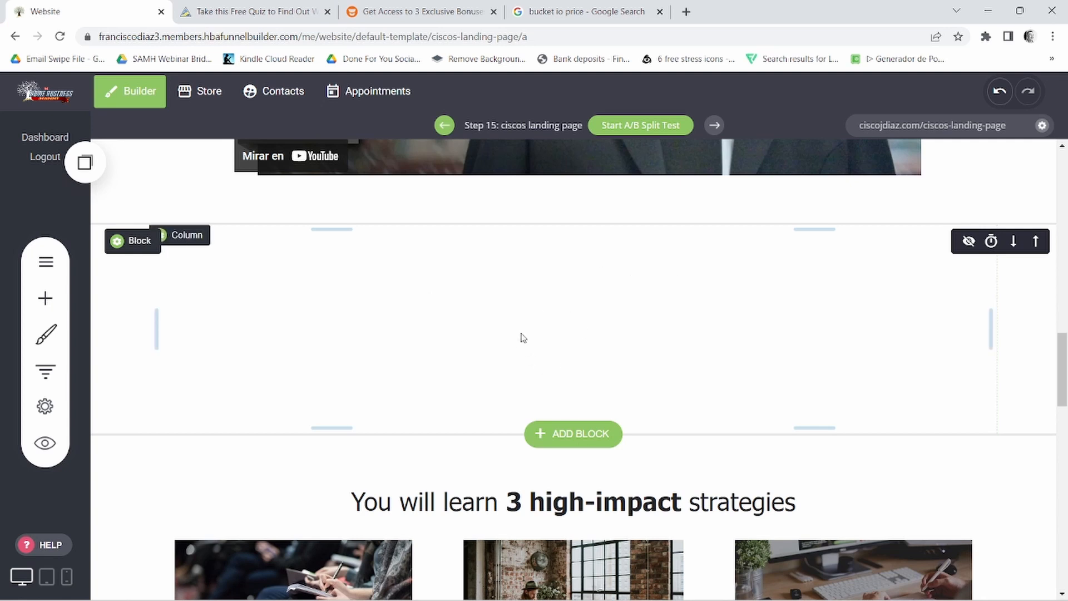
click(46, 298)
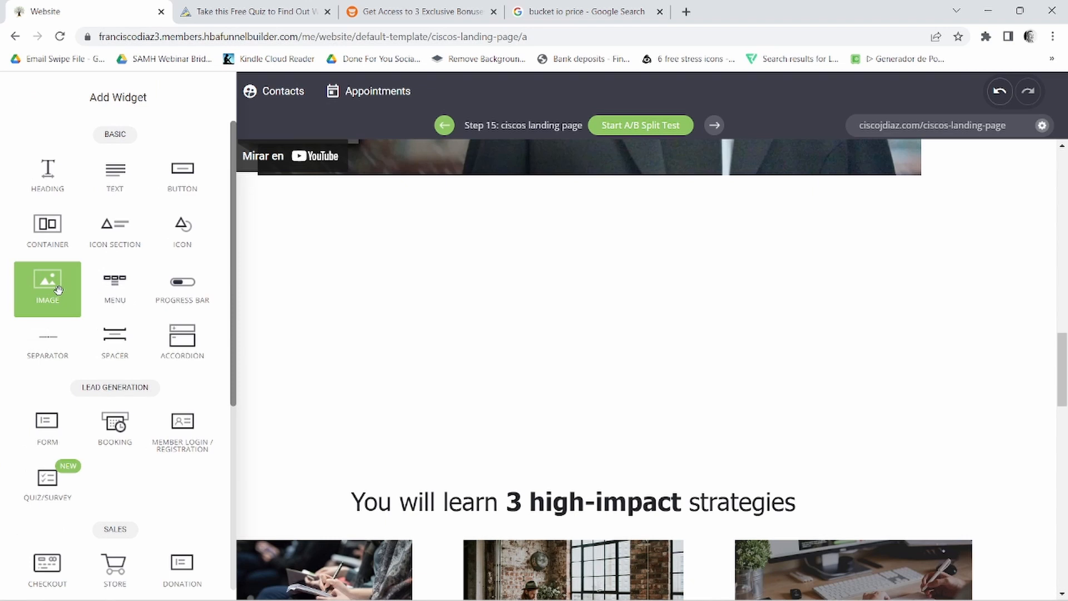
drag(58, 289, 612, 245)
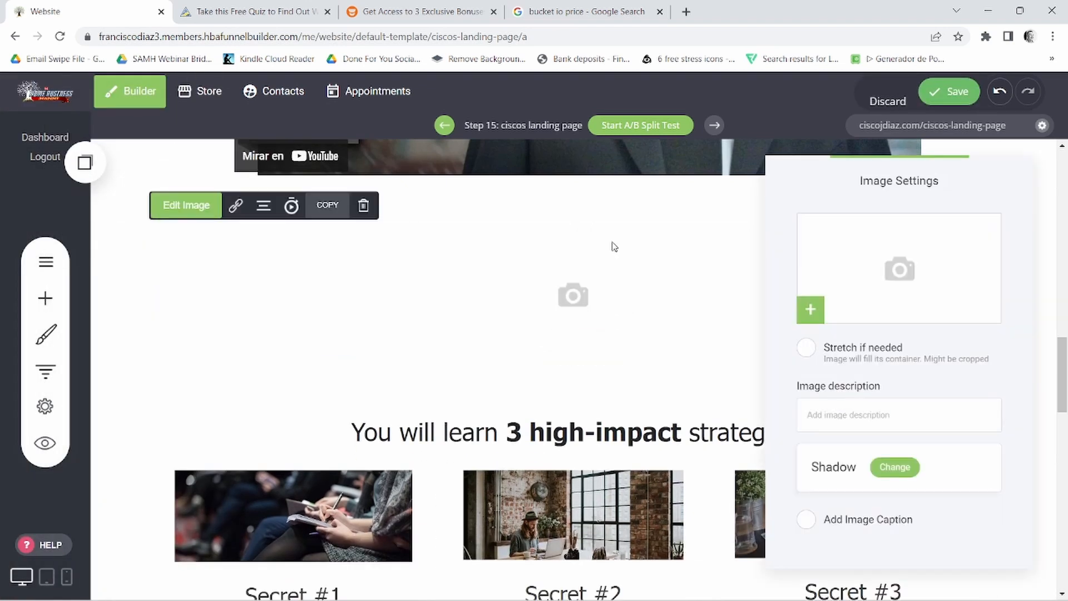
Step: Fill the new image widget with the "AS SEEN ON" picture of the abc, CBS, NBC, Fox News and CNN logos
click(846, 297)
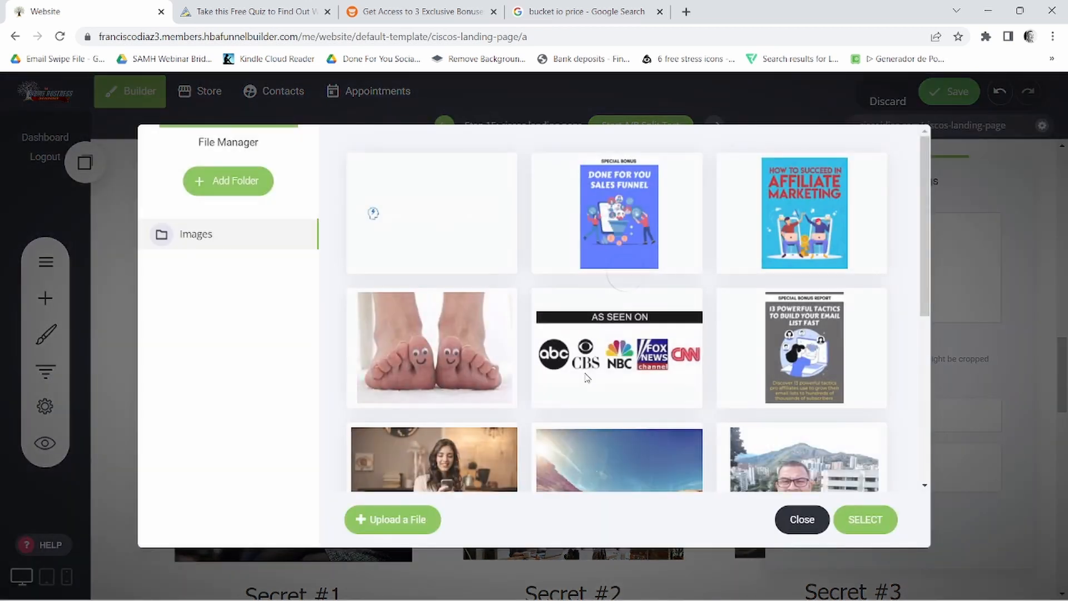
click(626, 348)
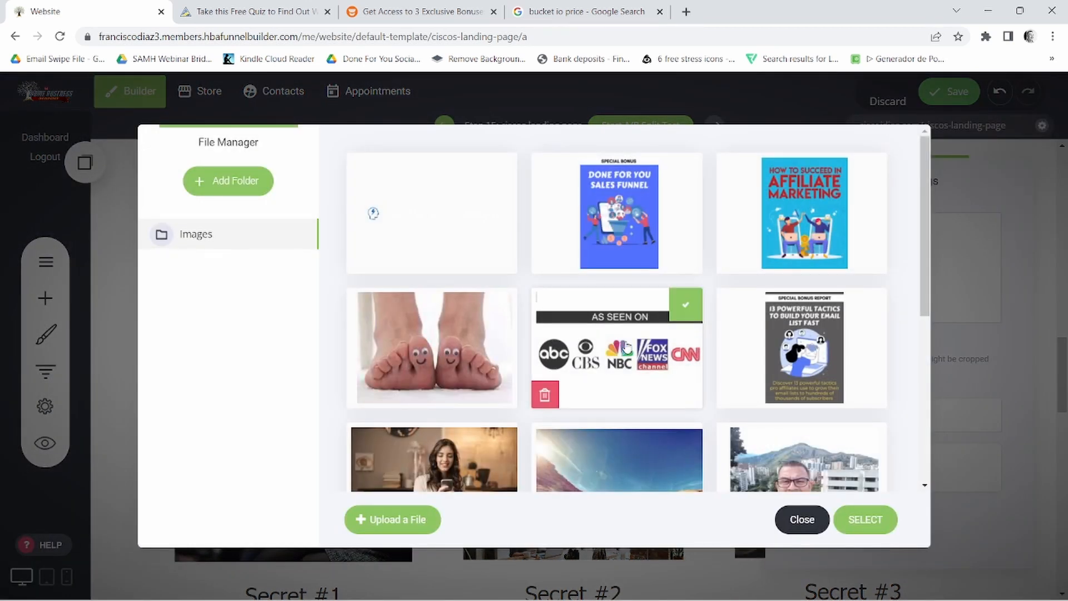
click(861, 523)
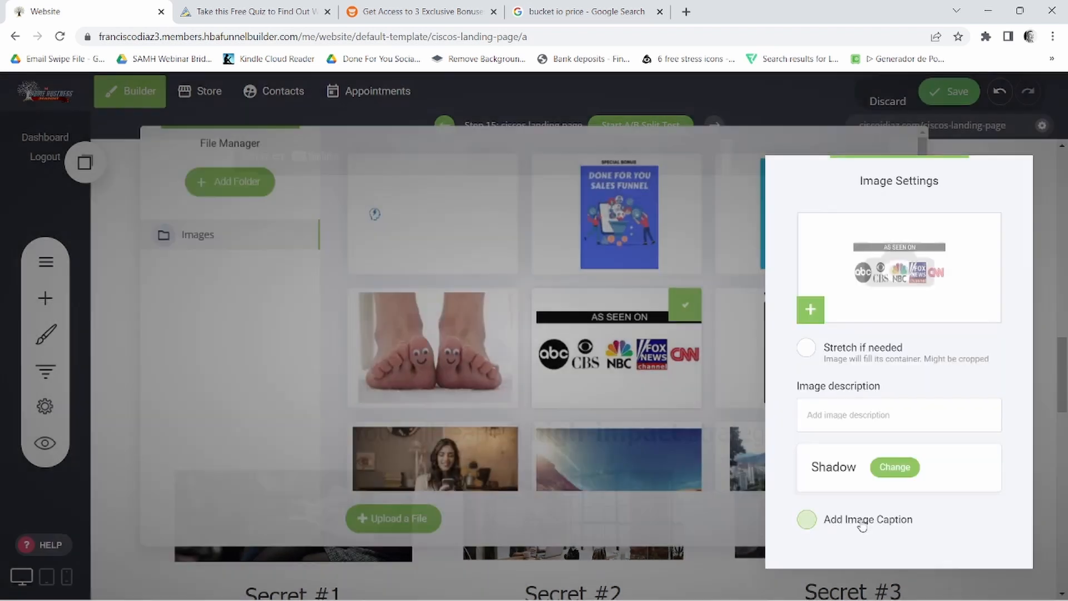
click(806, 519)
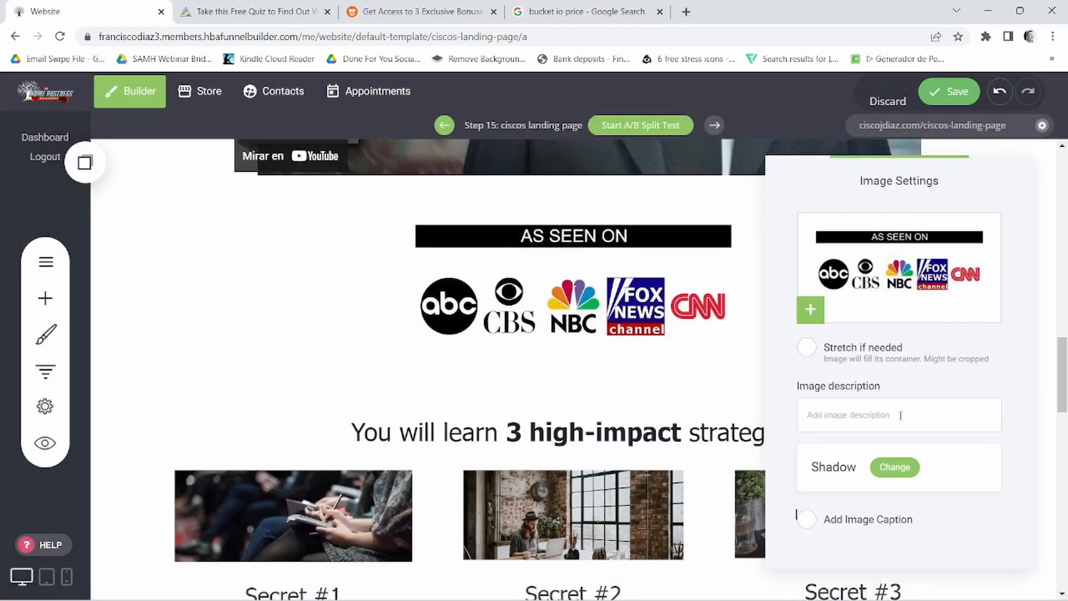
click(385, 393)
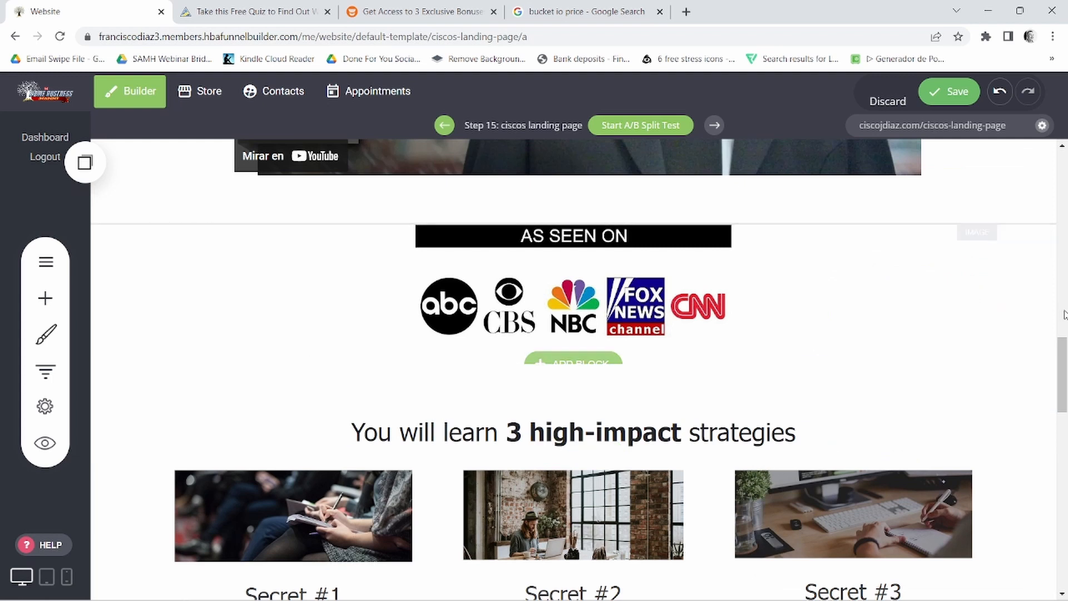
Step: Modeled on Choose Quiz's About section, add an Image & Text block with a picture beside text under the logos, and remove its top spacing
scroll(1065, 355, up, 3)
drag(1066, 354, 1064, 417)
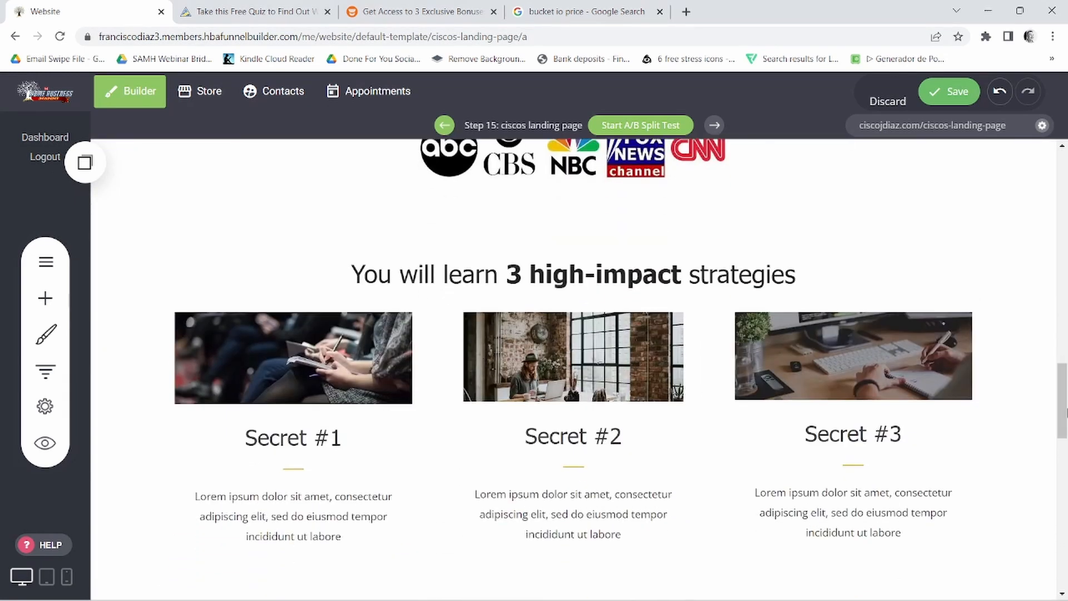
click(230, 7)
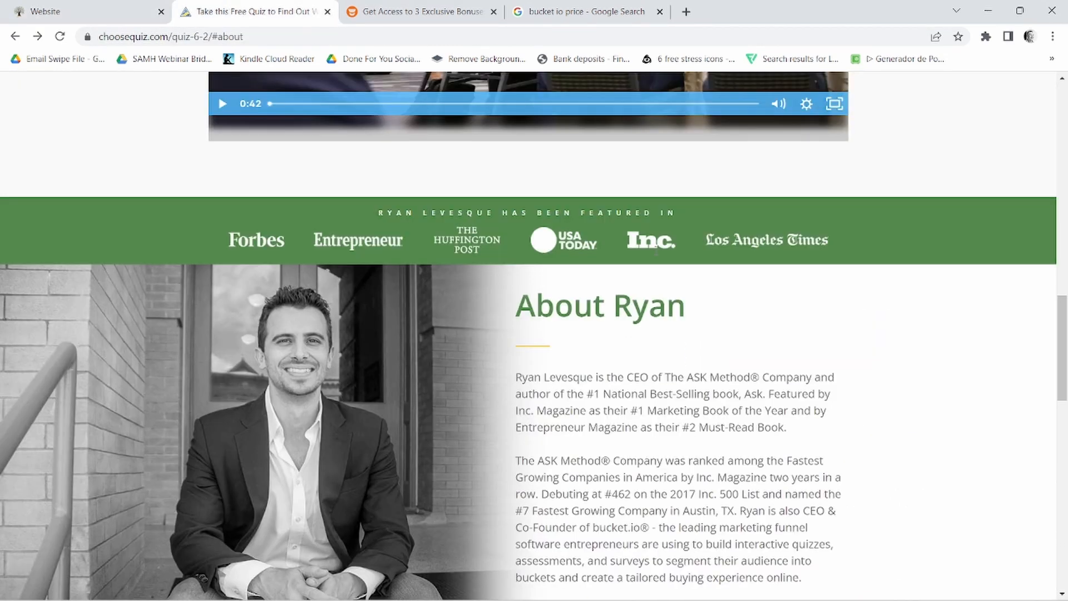
scroll(377, 103, down, 3)
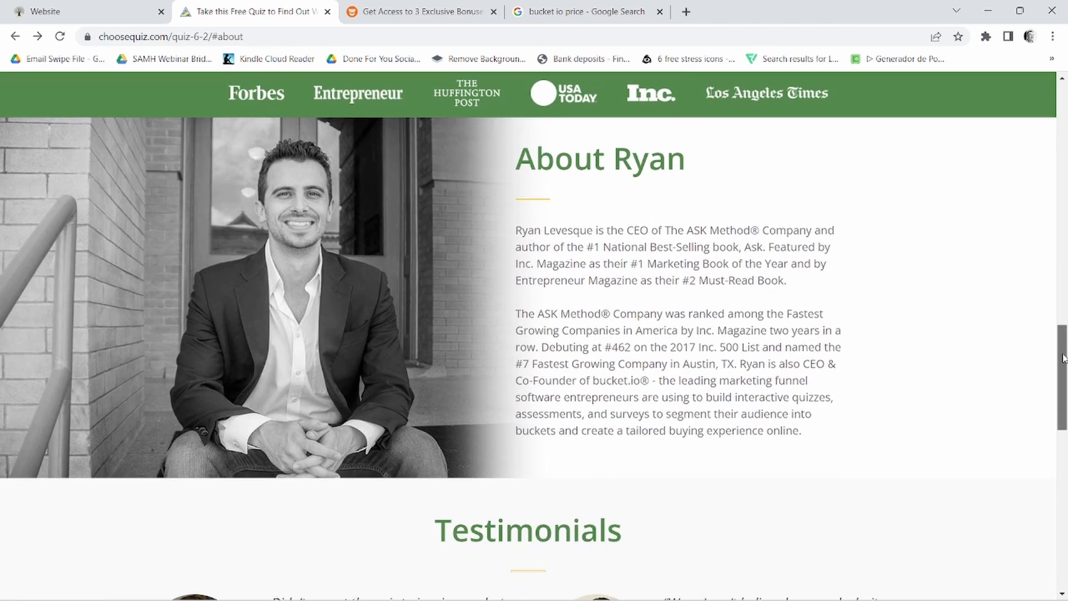
click(84, 11)
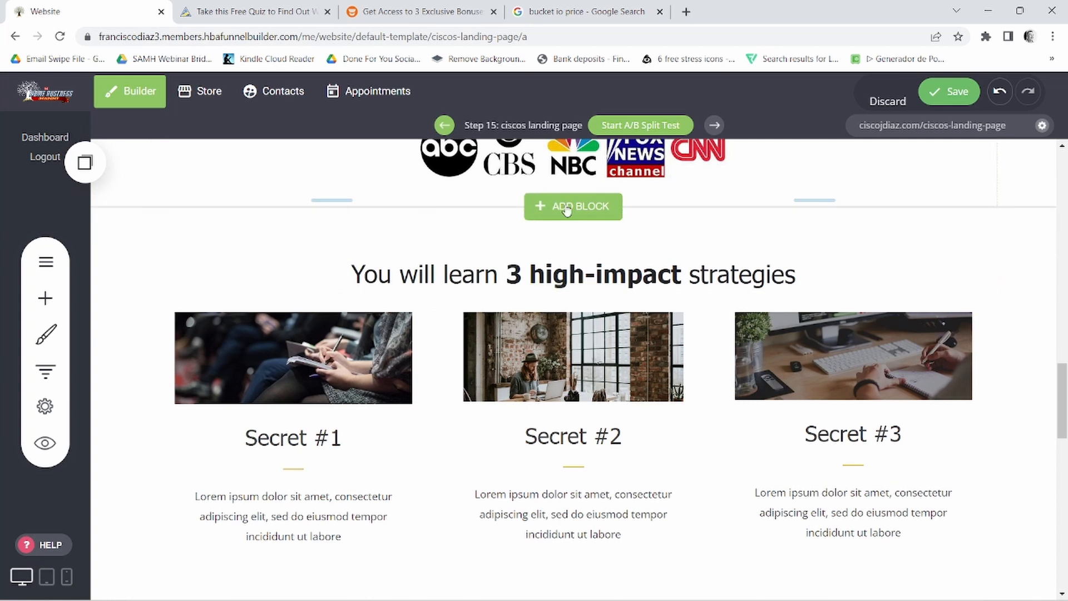
click(567, 208)
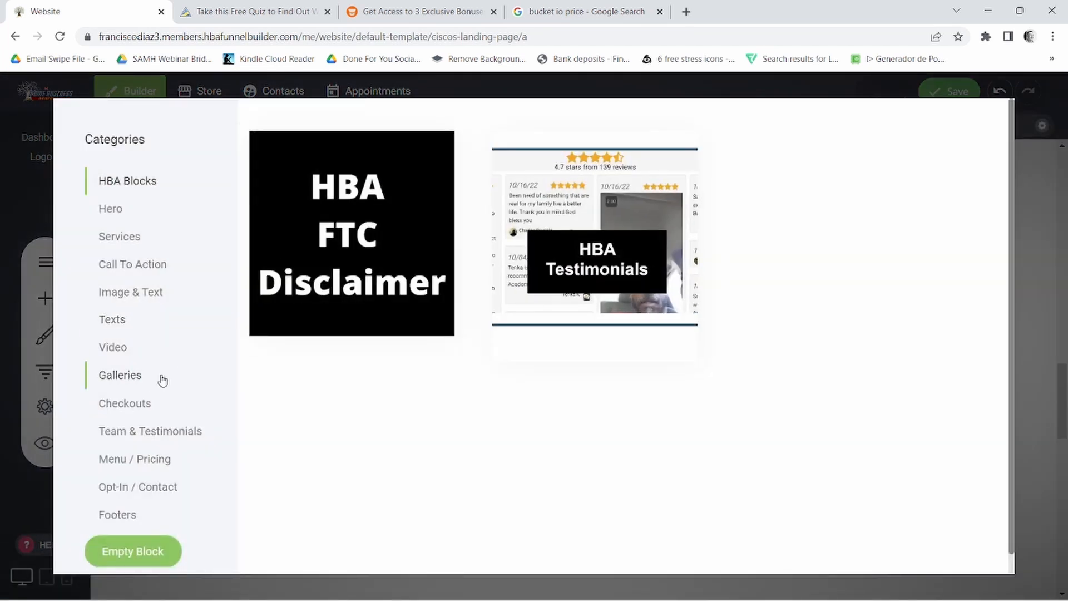
click(117, 296)
click(384, 189)
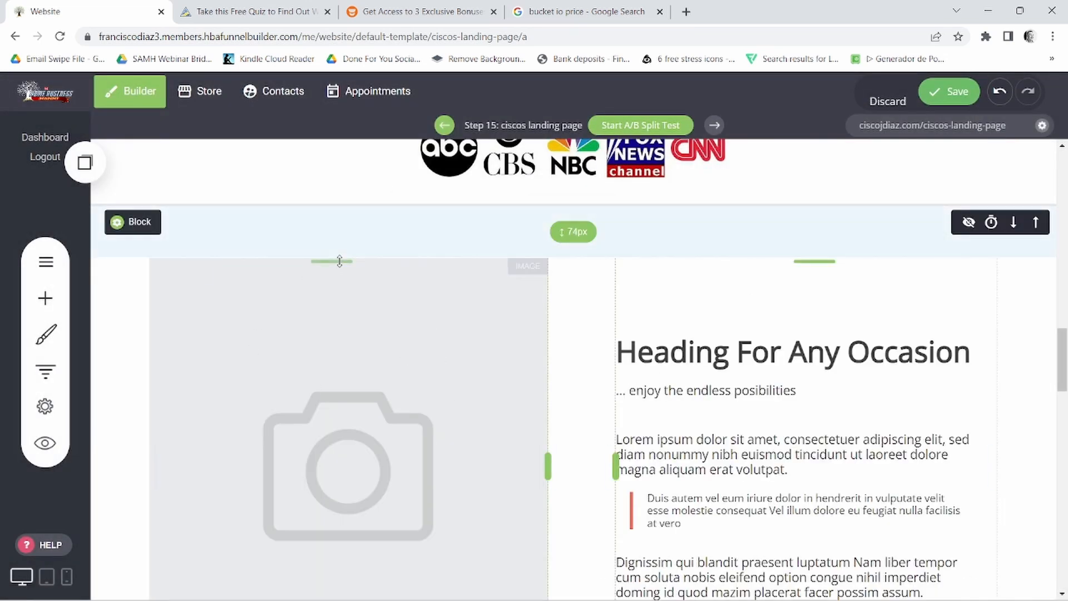
drag(337, 262, 343, 204)
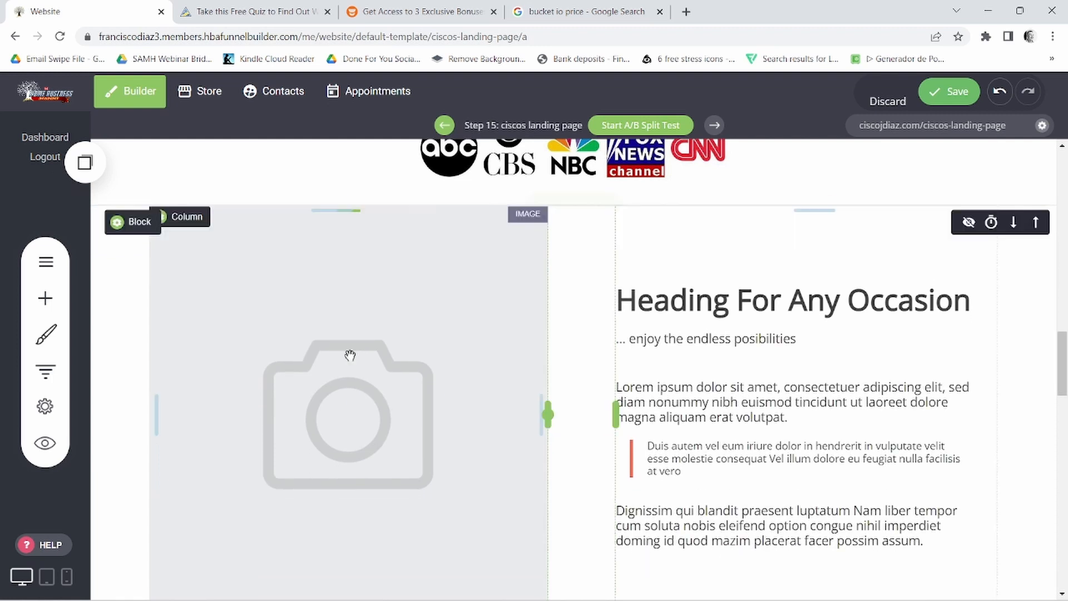
Step: Replace the new block's placeholder image with the photo of the woman holding a phone at a laptop
click(384, 323)
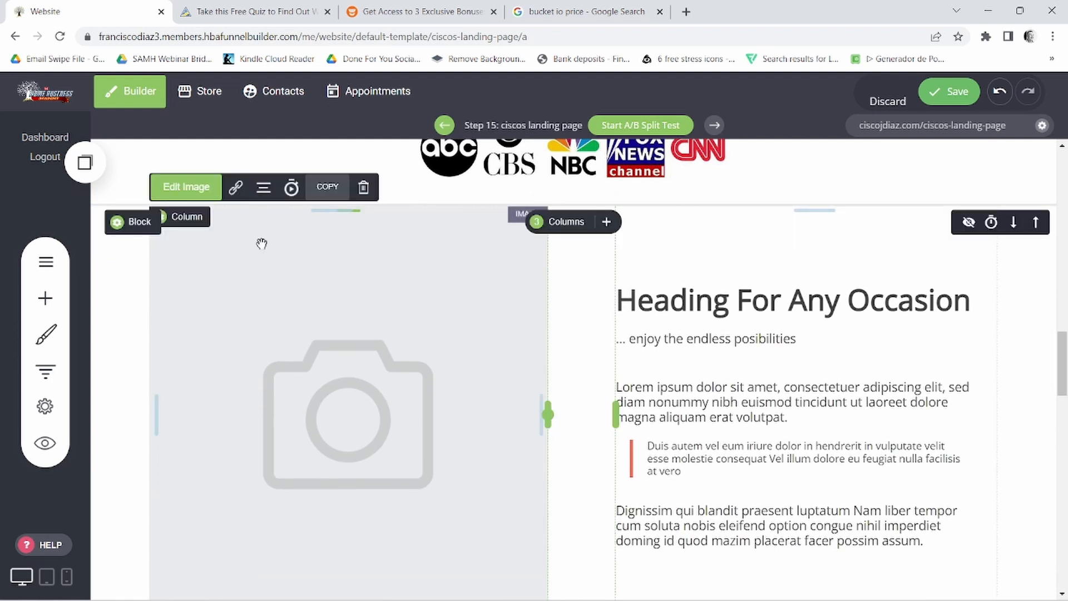
click(201, 188)
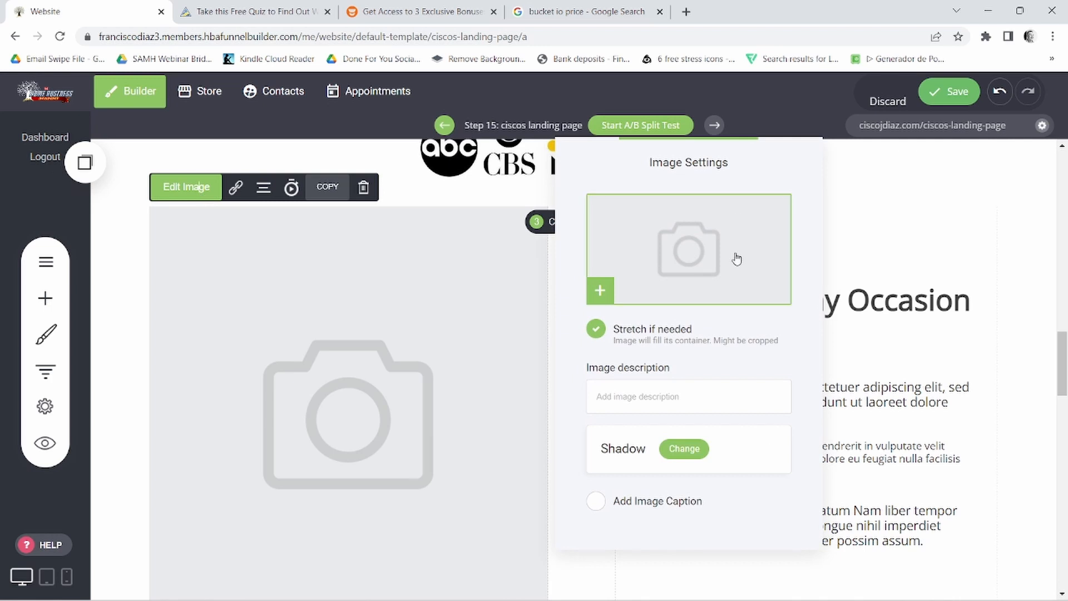
click(637, 275)
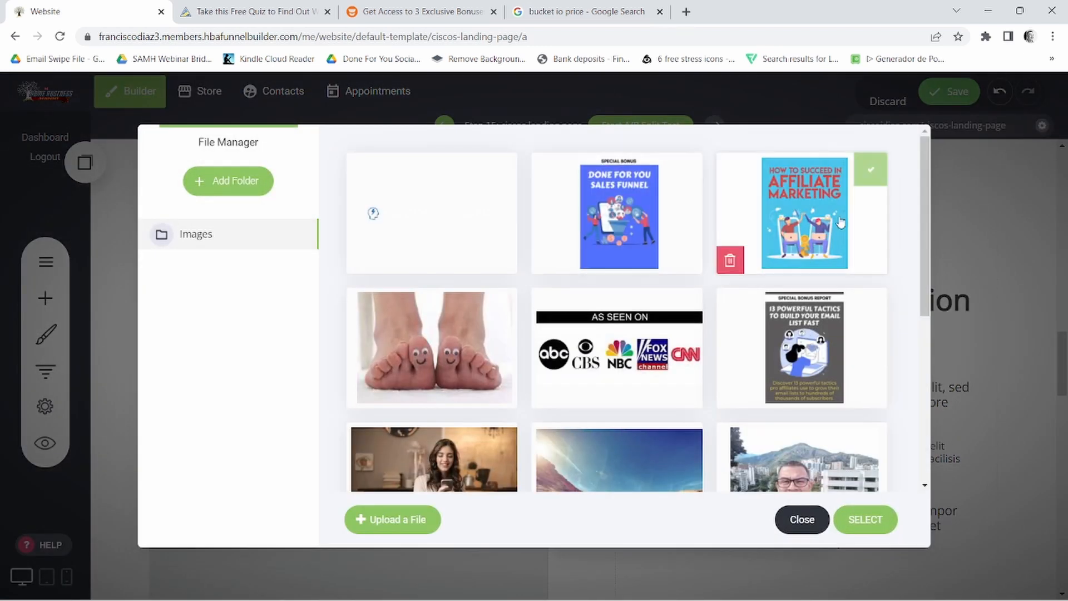
drag(924, 226, 926, 296)
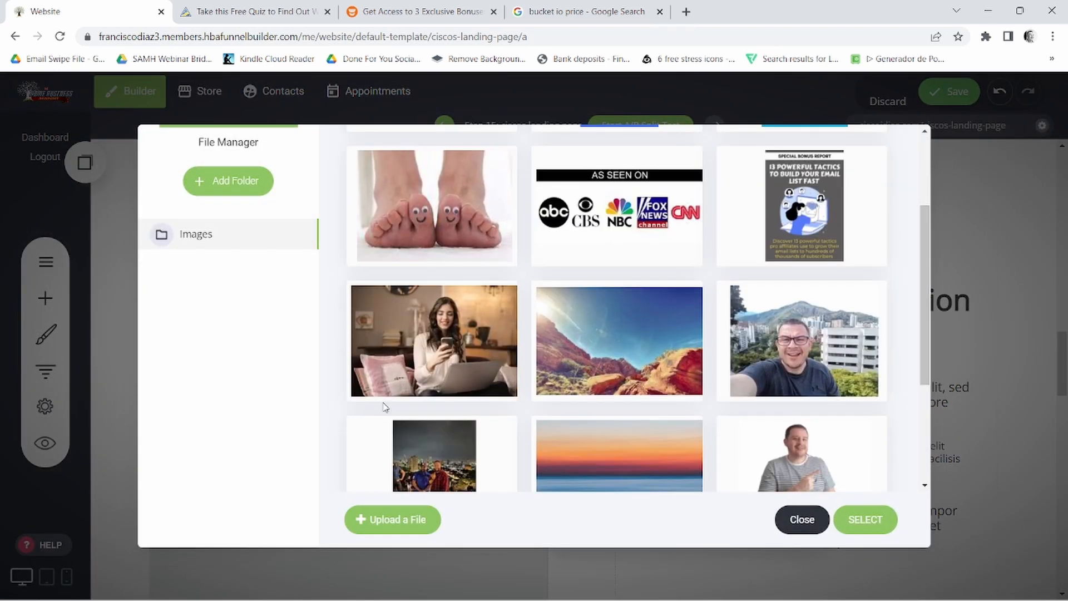
click(500, 297)
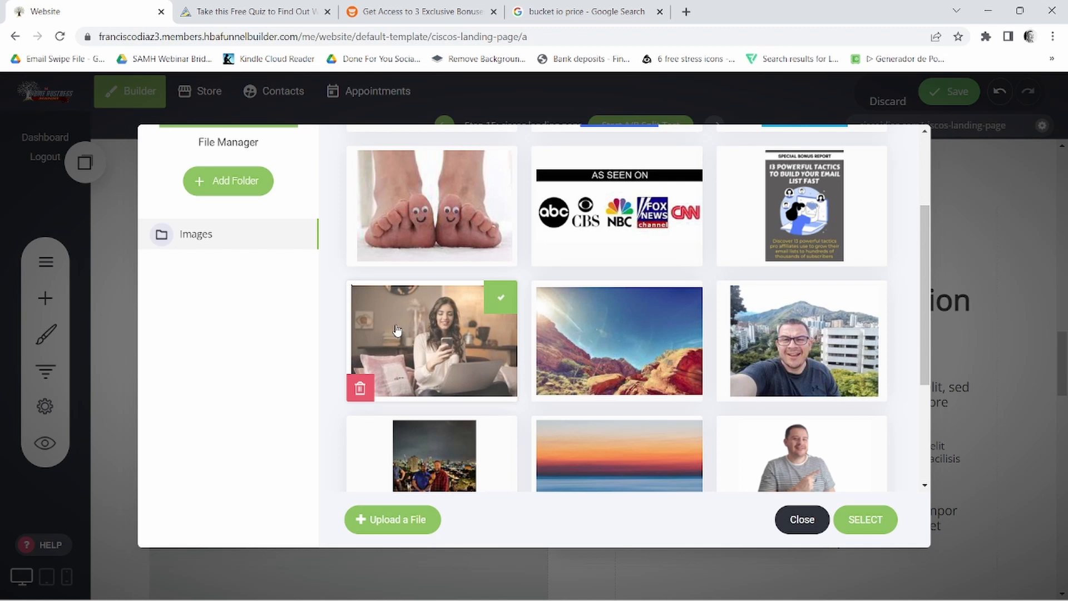
click(863, 518)
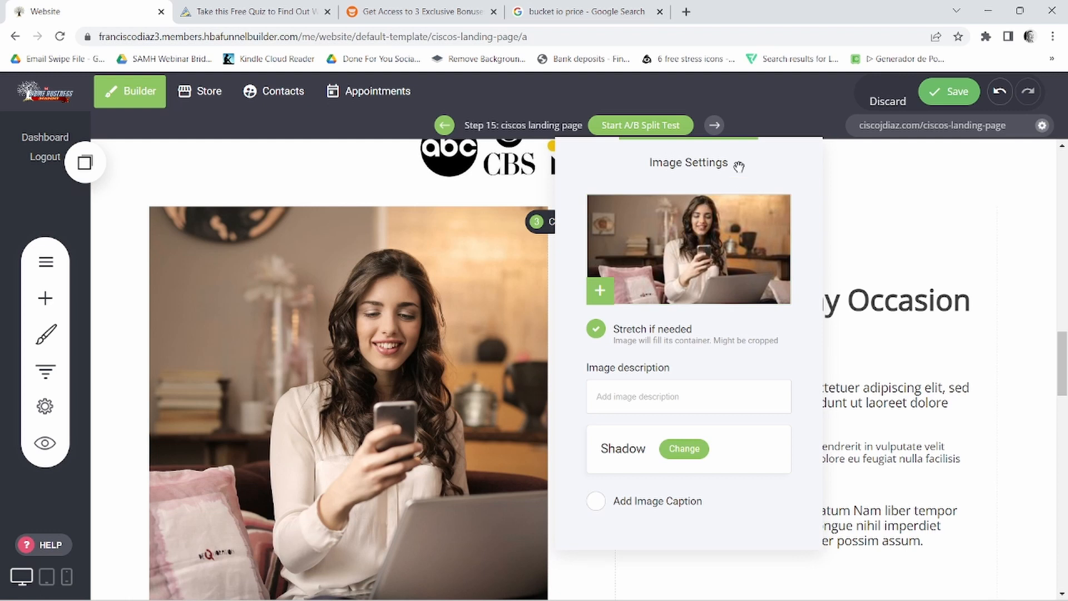
Step: Give the woman's photo an outer shadow in light gray CCCCCC
drag(738, 166, 953, 141)
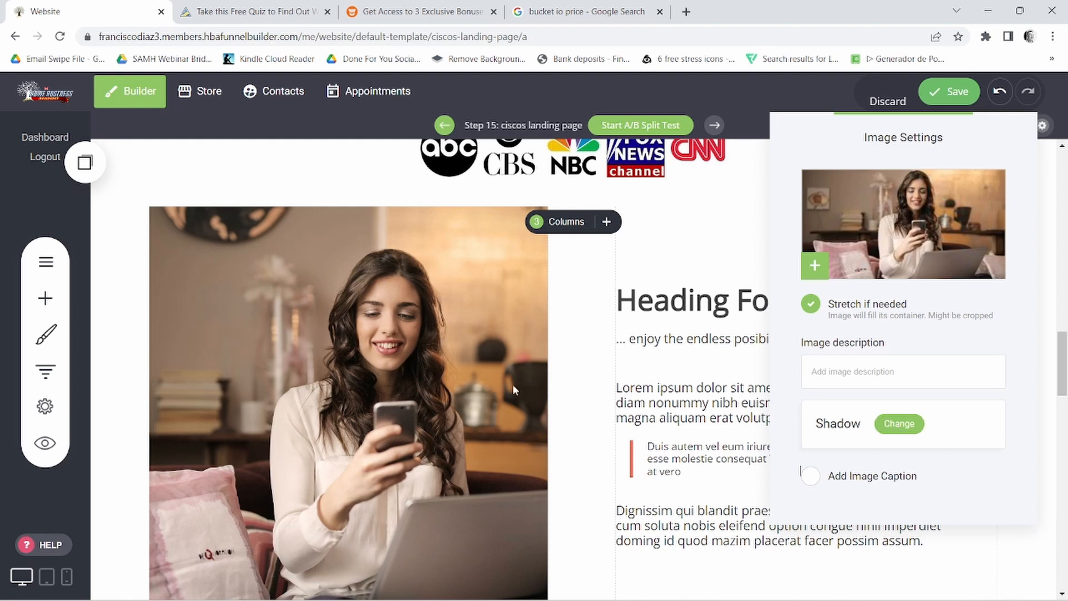
click(901, 423)
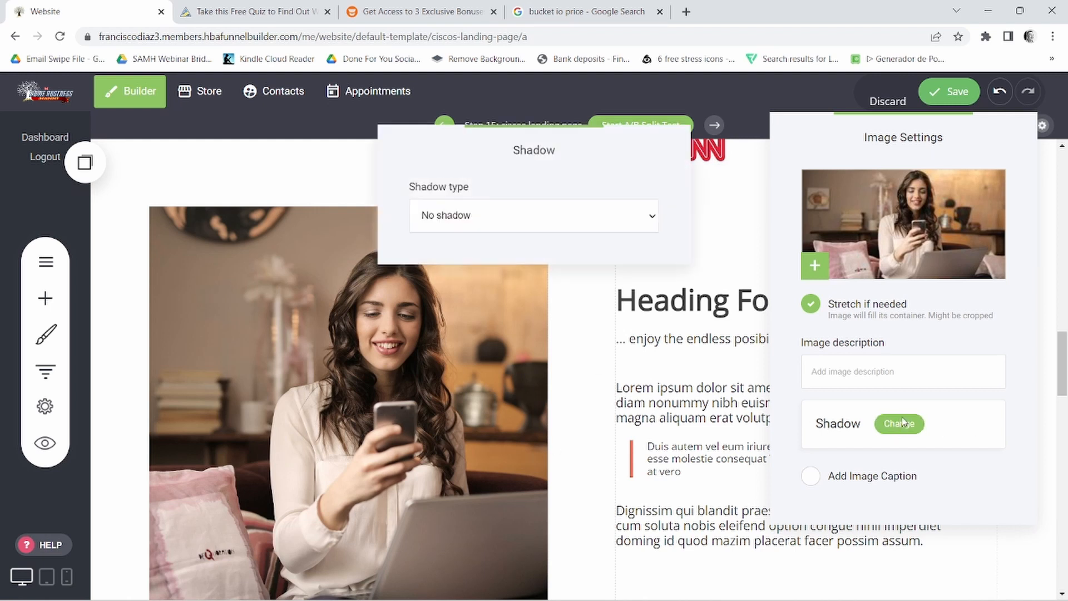
click(536, 210)
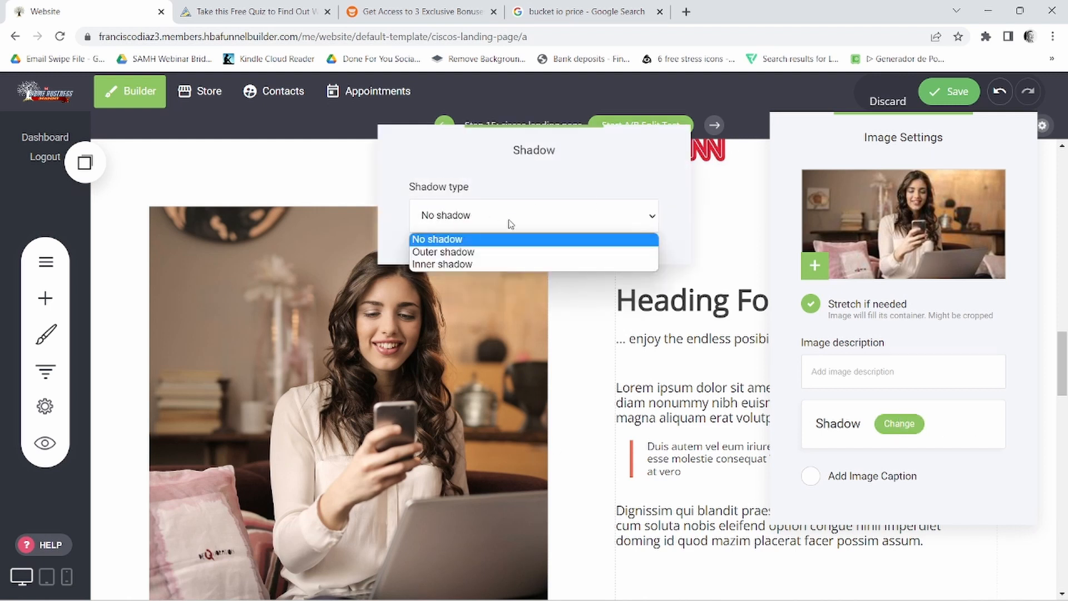
click(445, 252)
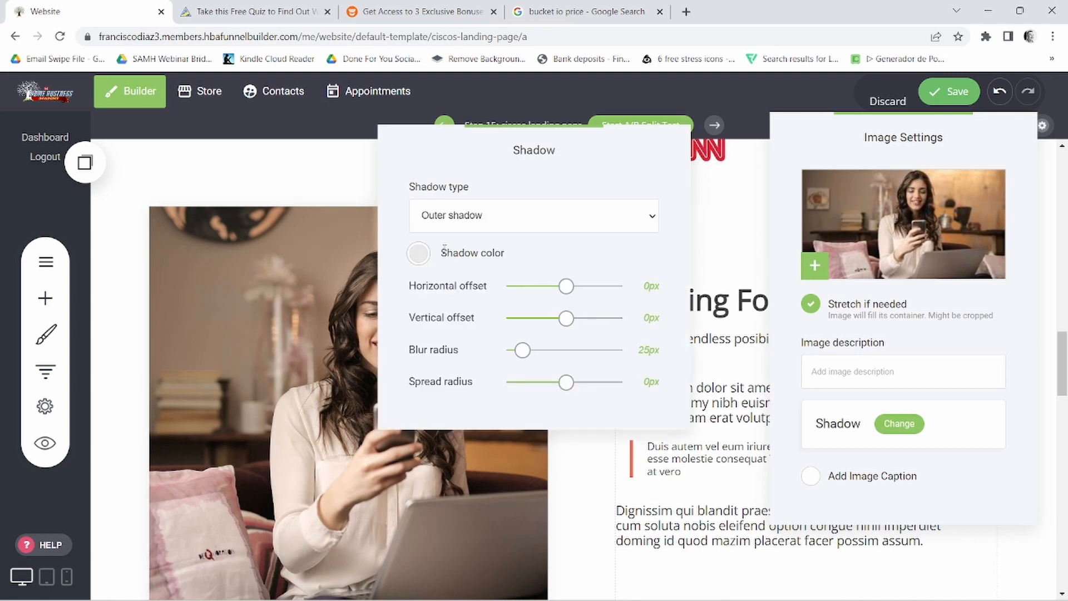
drag(590, 150, 343, 158)
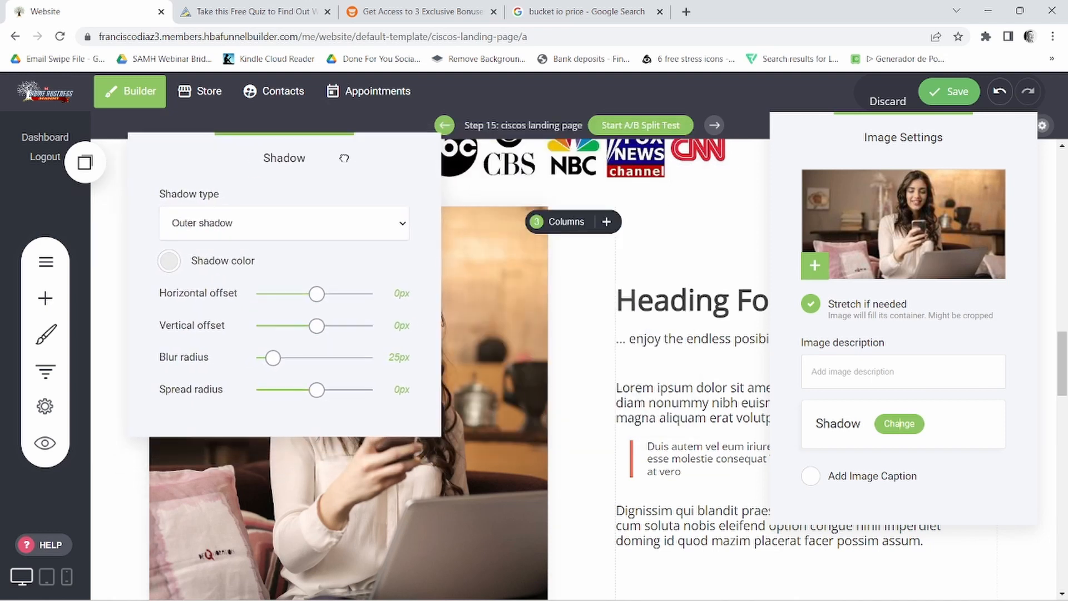
click(168, 261)
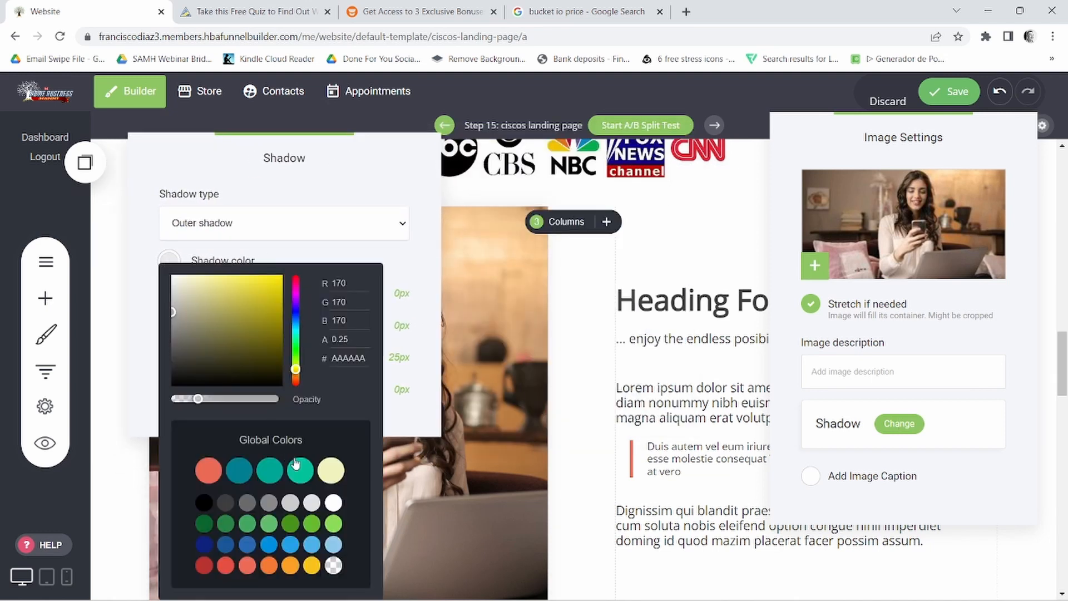
click(290, 503)
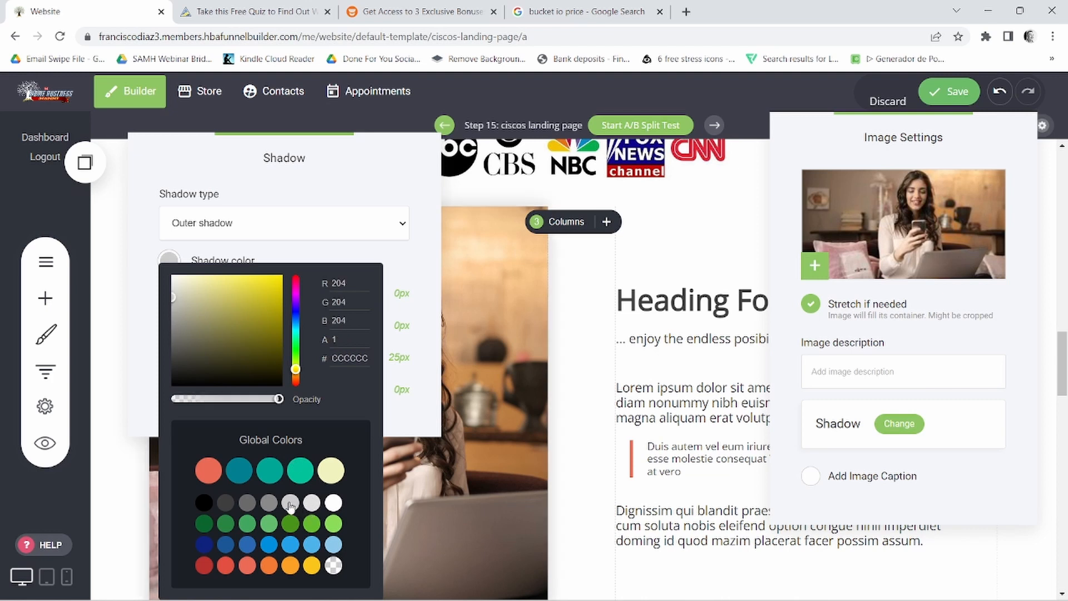
click(286, 252)
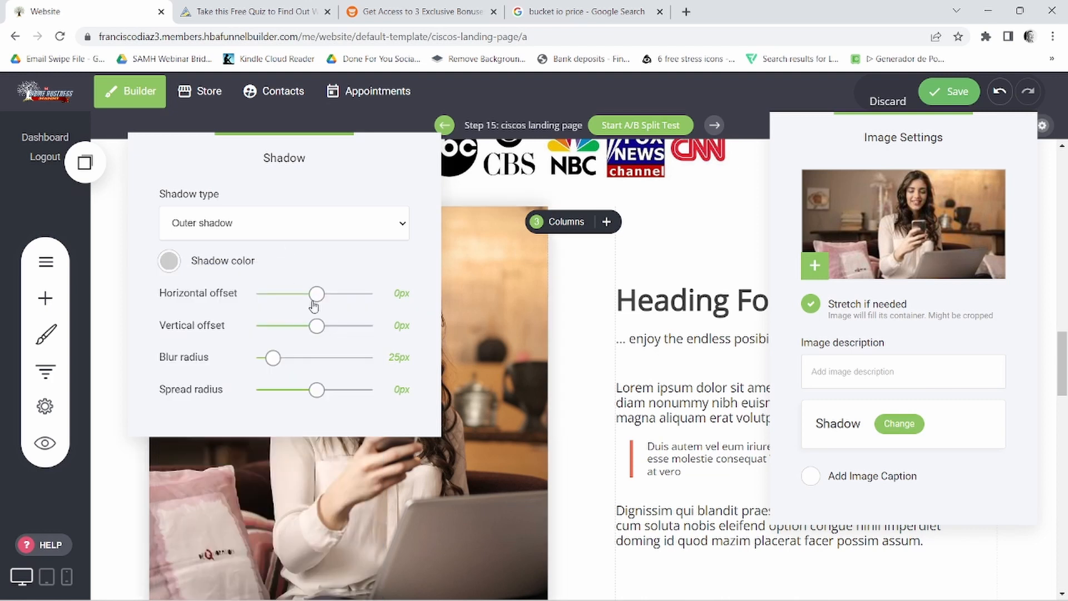
Step: Set the photo shadow's horizontal offset to 60px and its blur radius to about 117px
drag(317, 295, 380, 296)
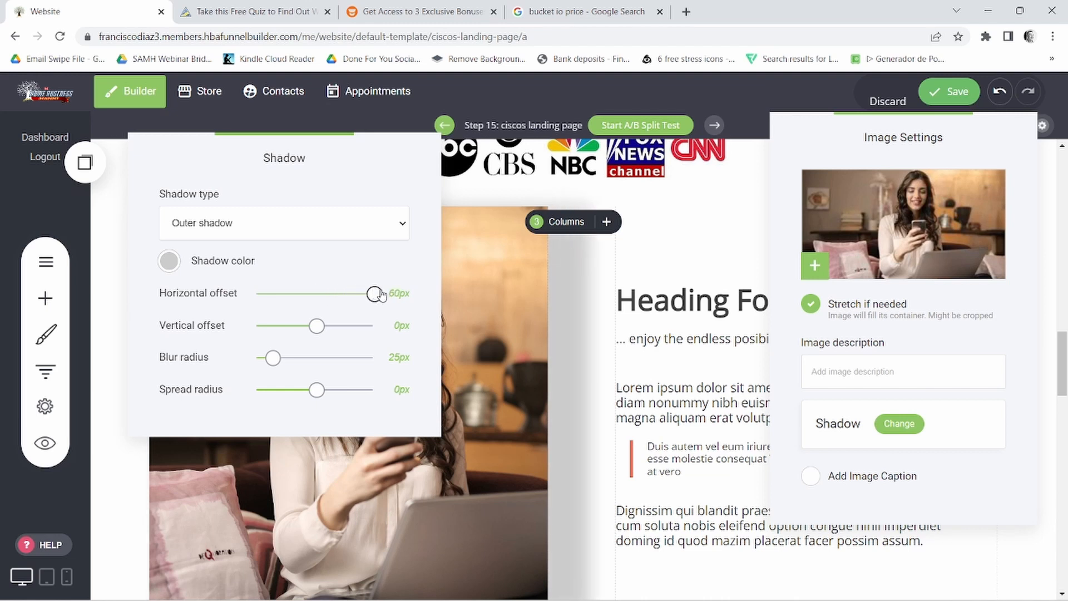
drag(276, 360, 332, 360)
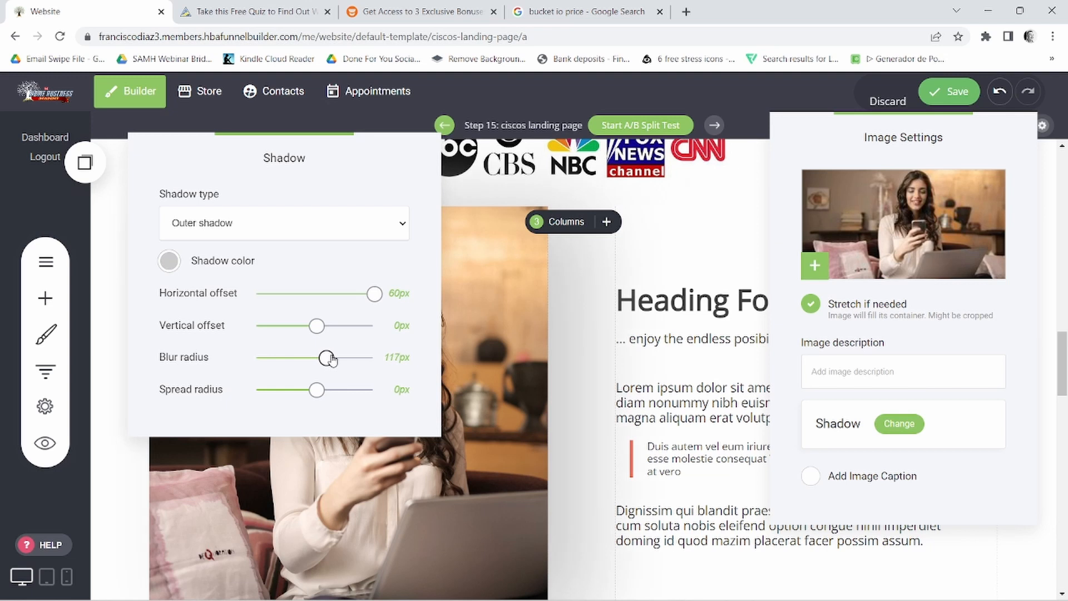
click(500, 291)
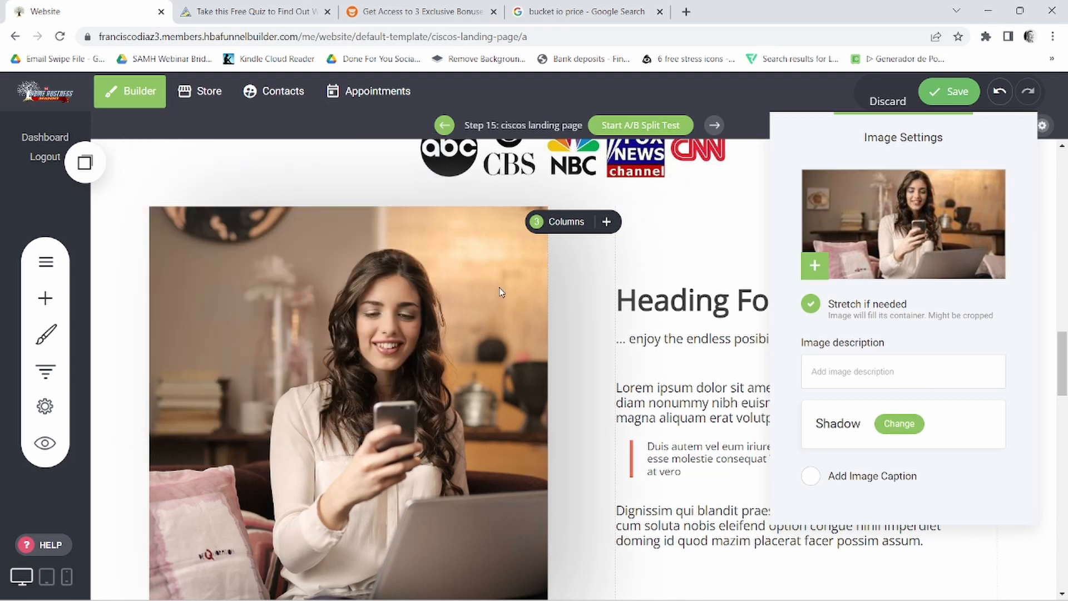
Step: Widen the text column toward the woman's photo, replace its heading with "About" plus her first name, and save the page
click(635, 463)
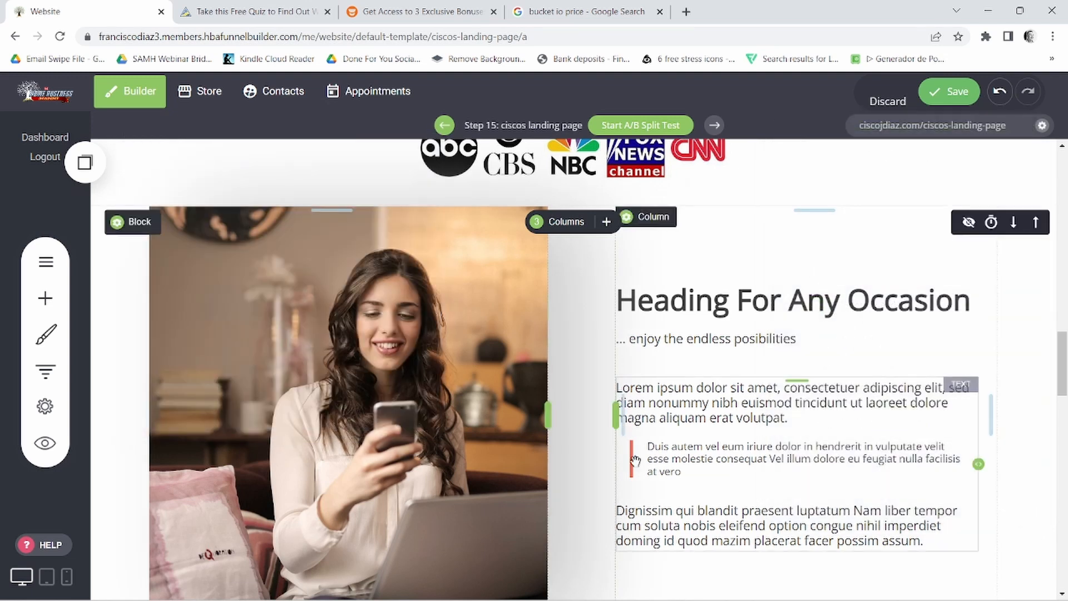
drag(614, 417, 565, 426)
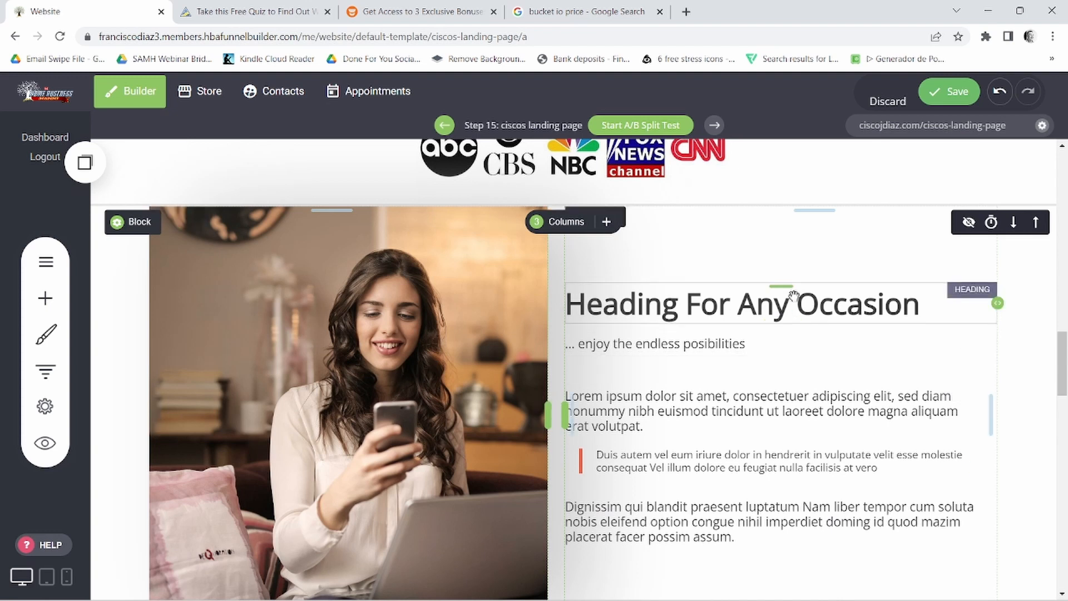
double_click(758, 302)
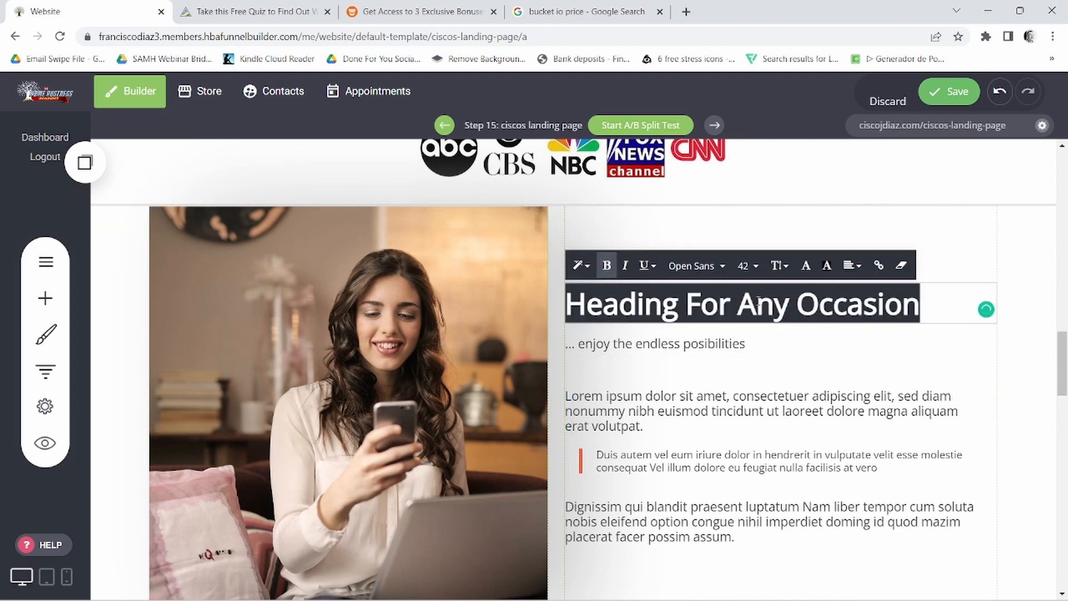
text(About )
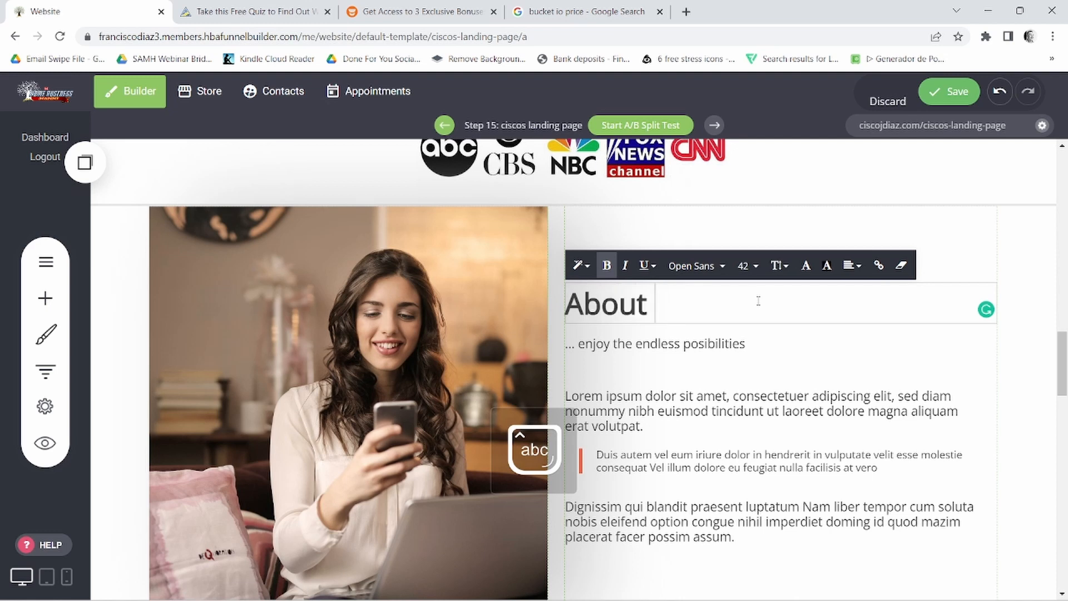
text(Jenni)
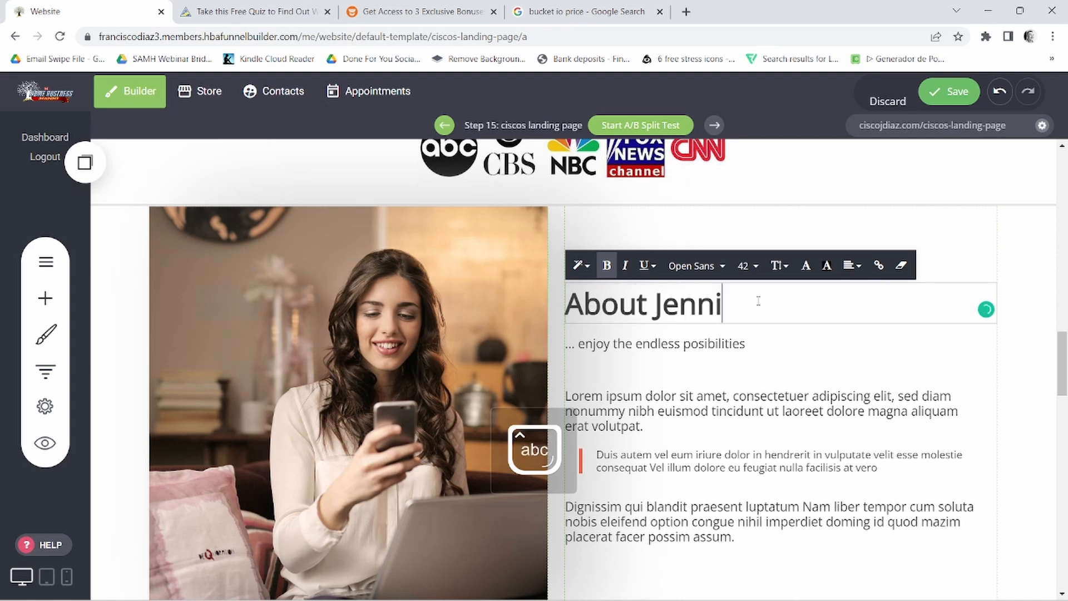
text(fer)
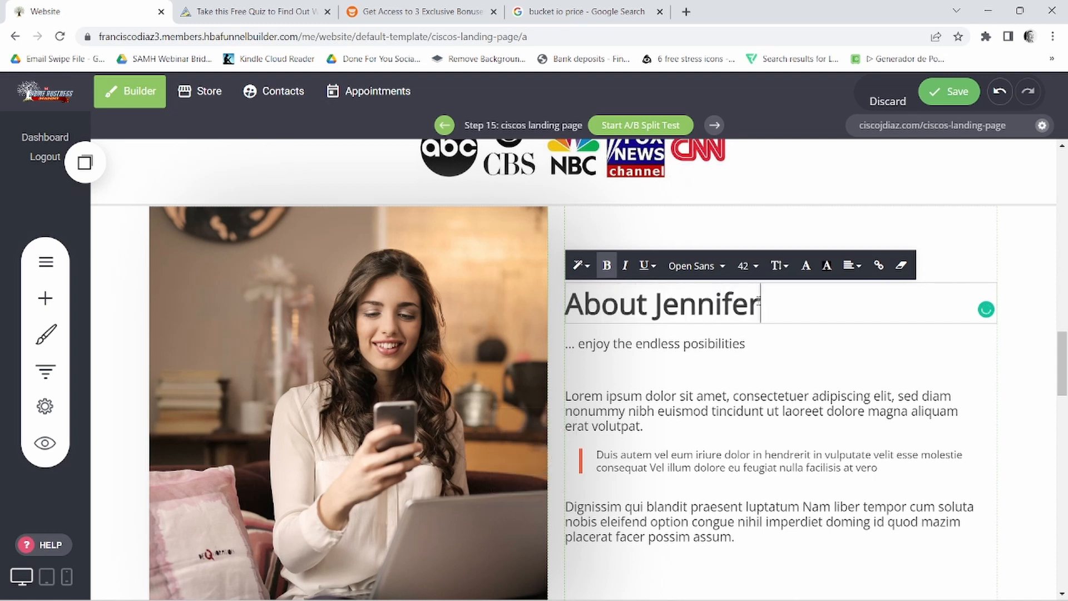
mouse_move(1063, 353)
mouse_down()
mouse_move(1064, 314)
mouse_move(1063, 383)
mouse_move(1062, 303)
mouse_move(1062, 358)
mouse_up()
click(957, 97)
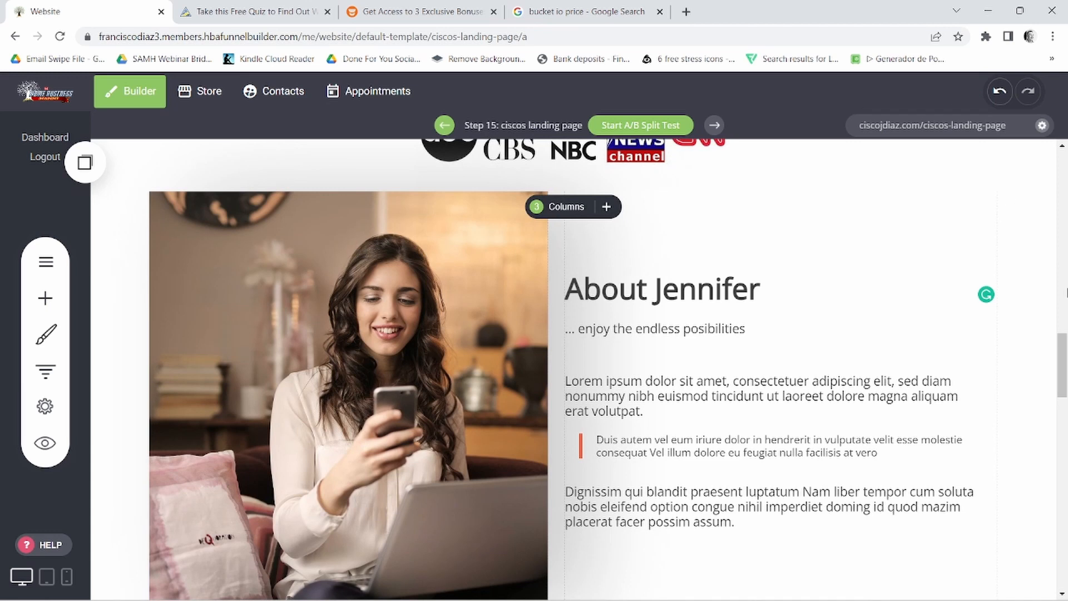
Step: Replace the "You will learn 3 high-impact strategies" heading above the three Secret columns with "Testimonials"
drag(1063, 361, 1064, 421)
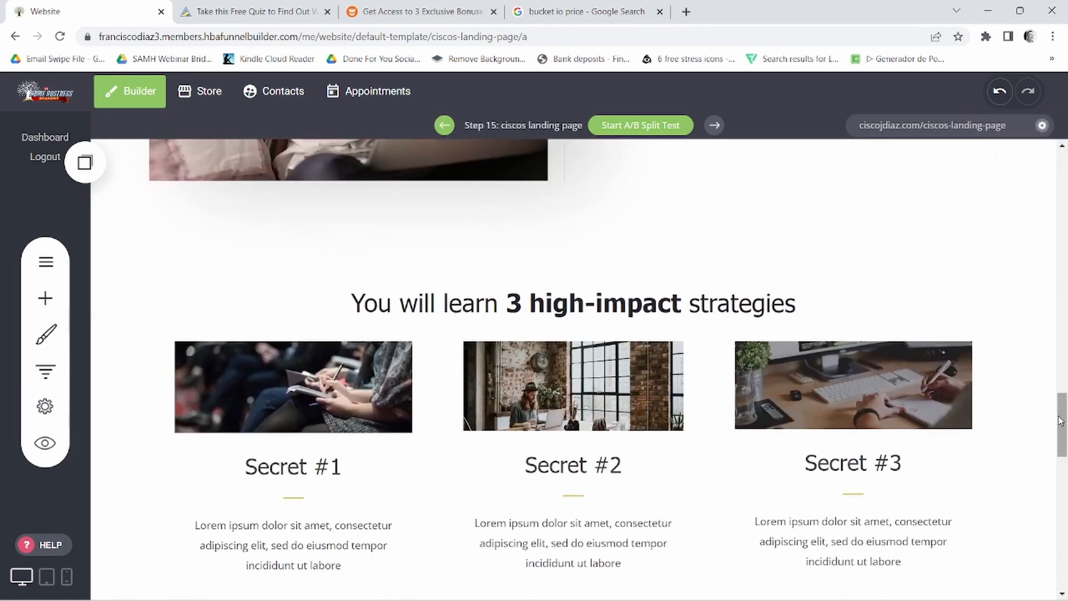
click(704, 305)
click(704, 304)
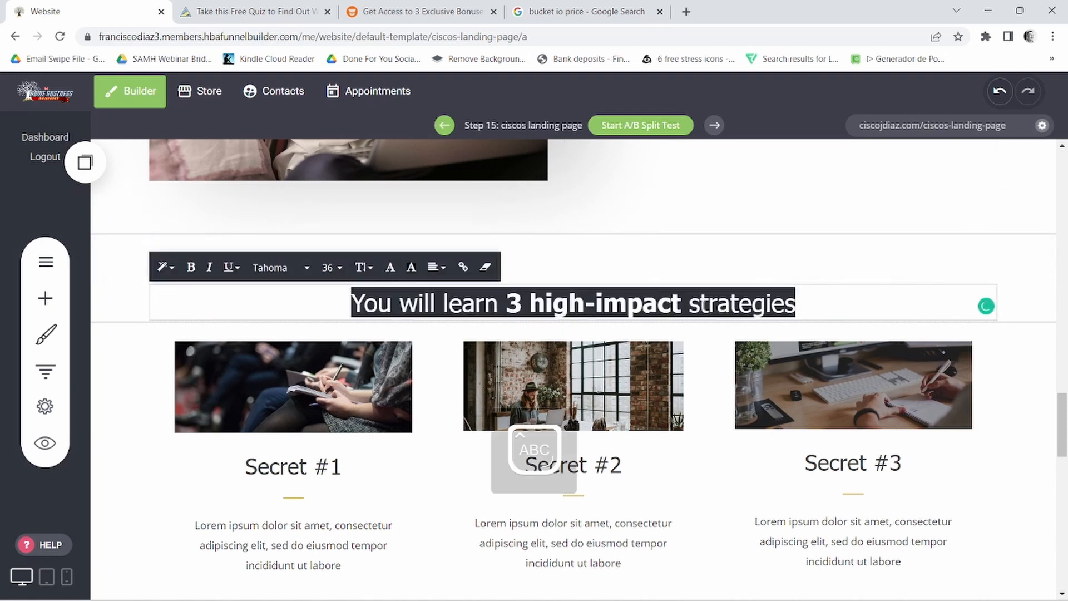
text(Testimonials)
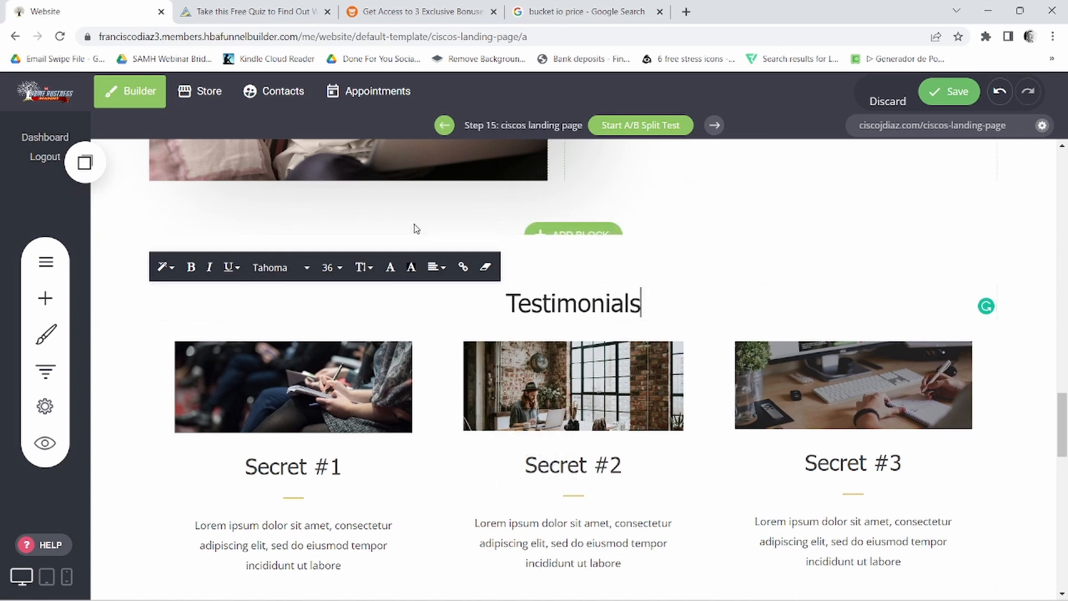
Step: Add a small separator directly under the Testimonials heading and color it yellow
click(52, 300)
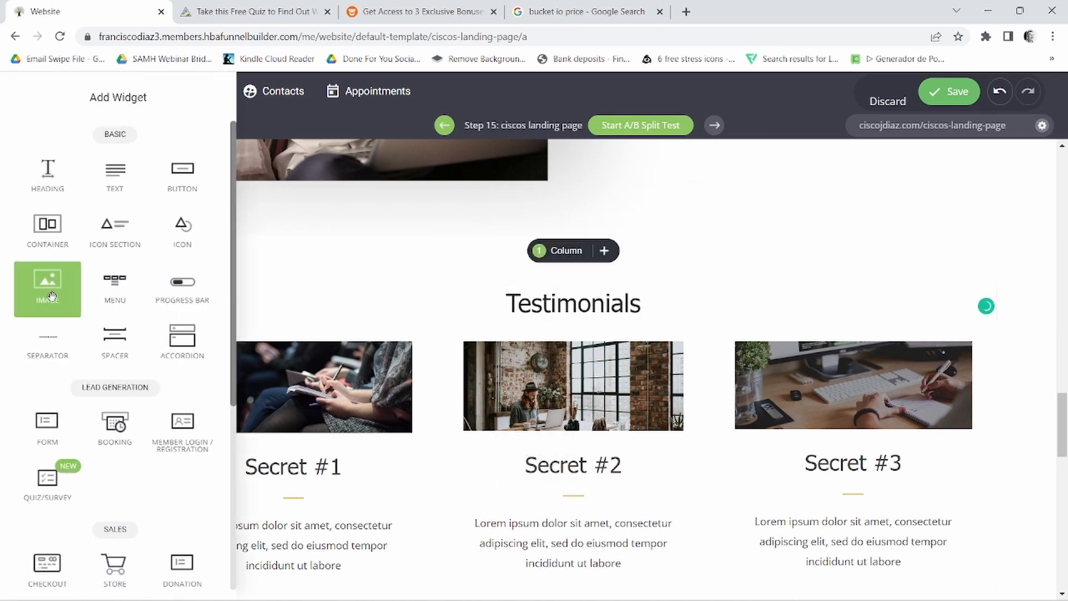
drag(49, 354, 599, 306)
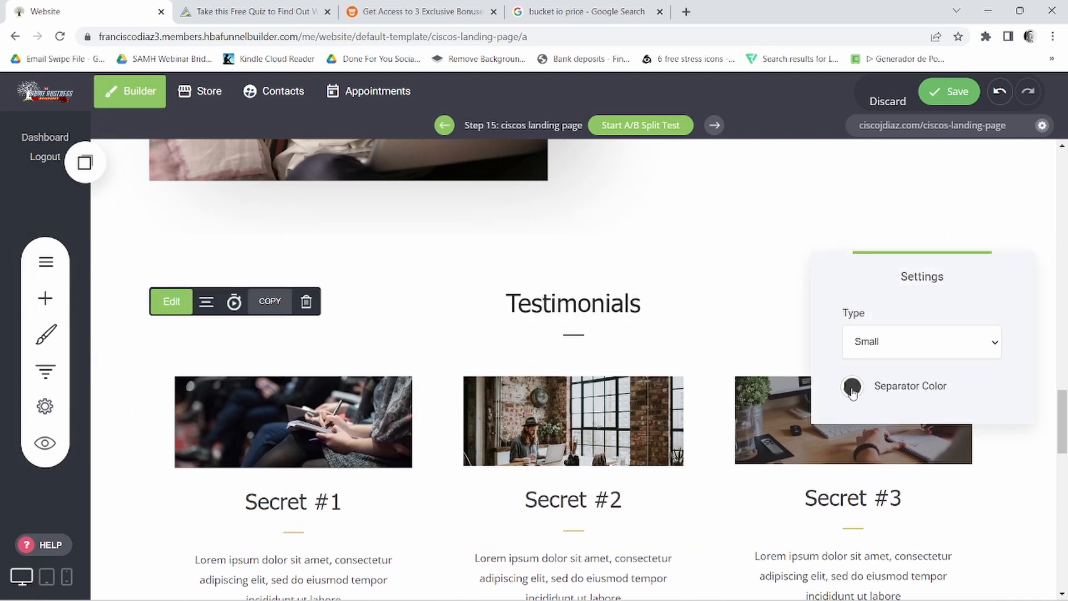
click(851, 387)
drag(854, 363, 966, 267)
click(624, 351)
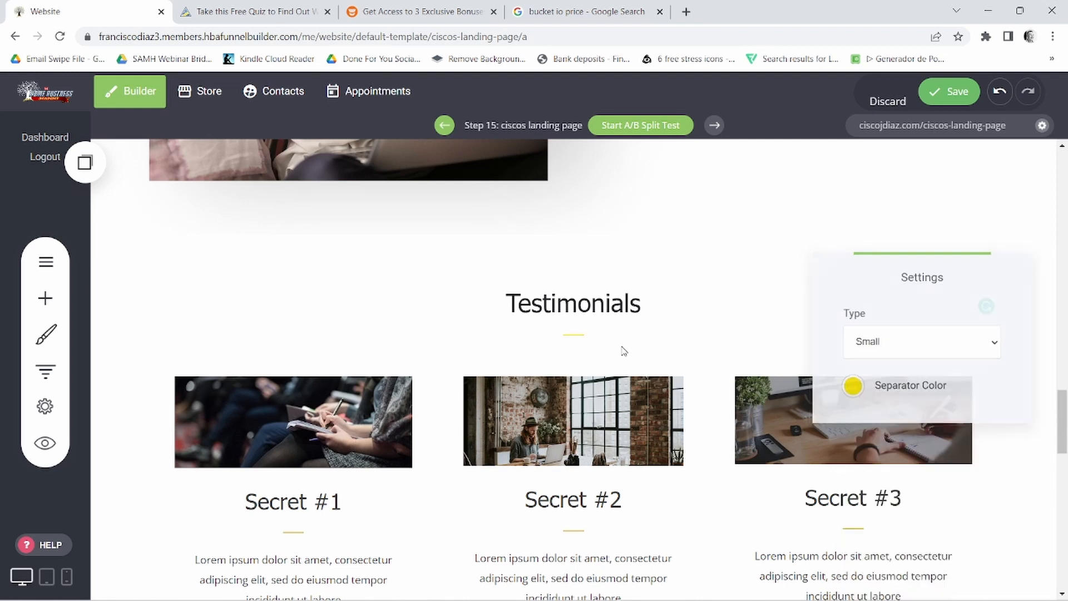
Step: Add the Team & Testimonials block with four round photos in two columns directly beneath the Testimonials heading
click(624, 350)
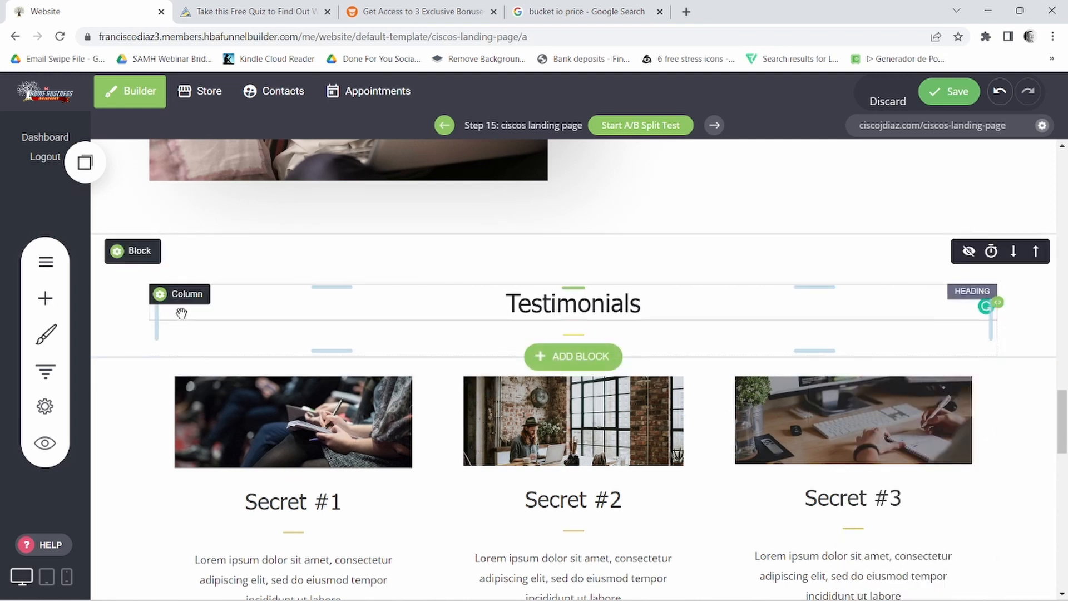
click(45, 298)
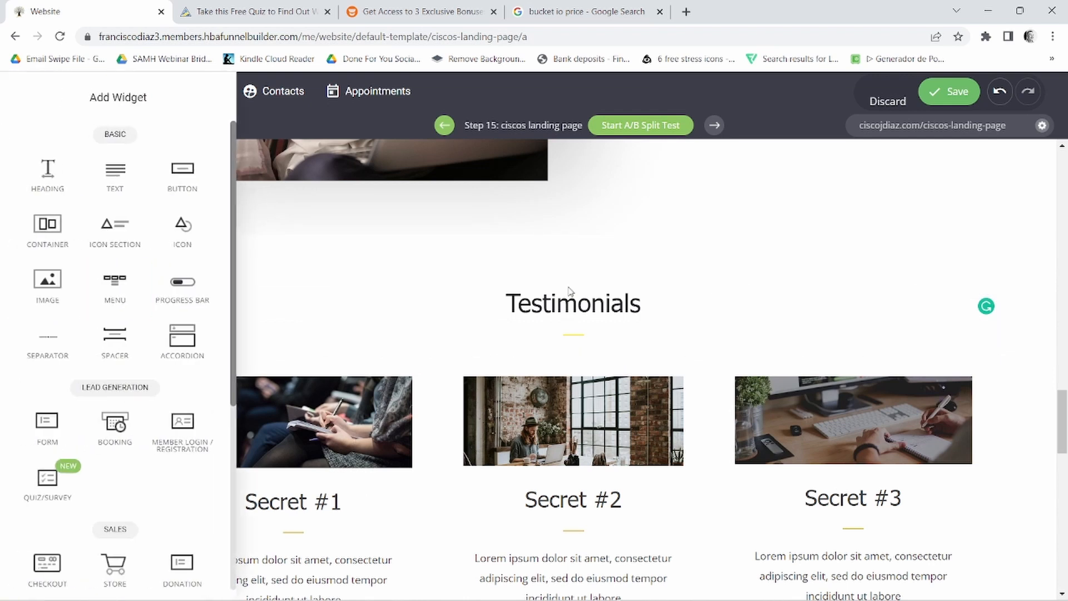
click(570, 294)
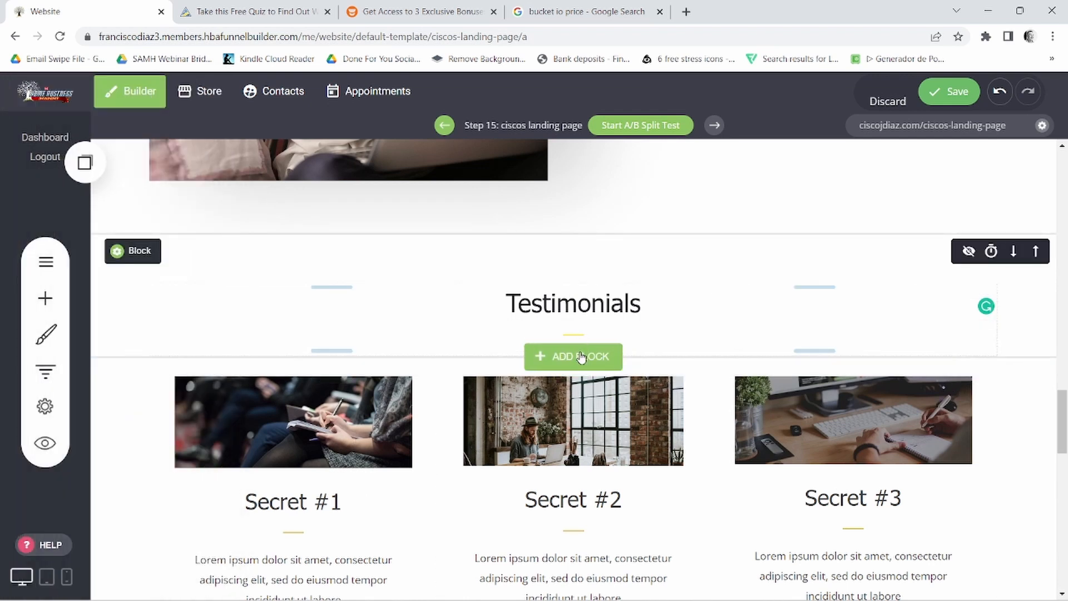
click(579, 355)
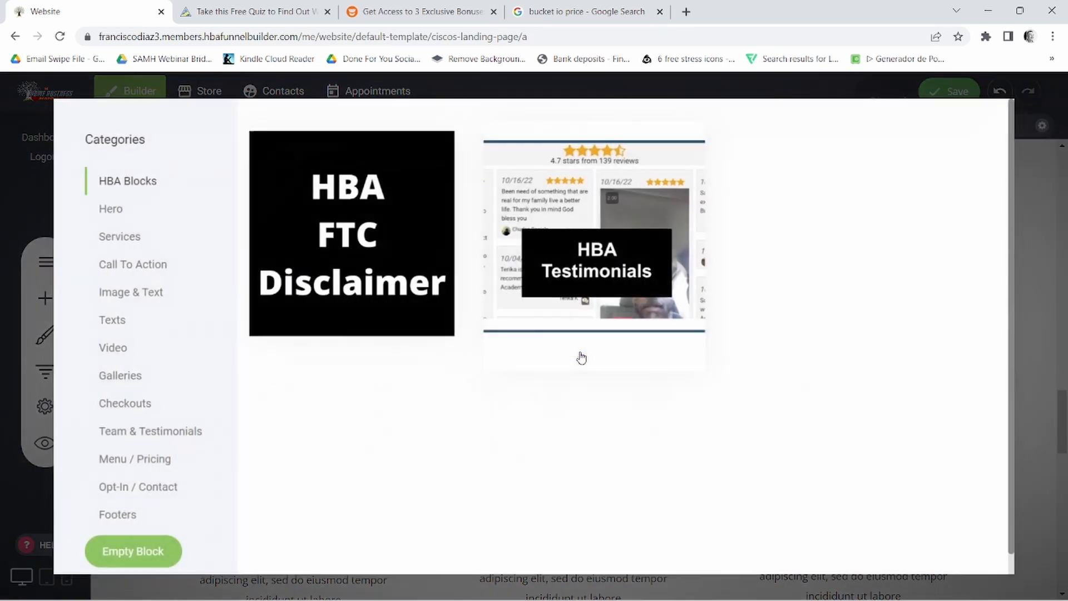
click(172, 438)
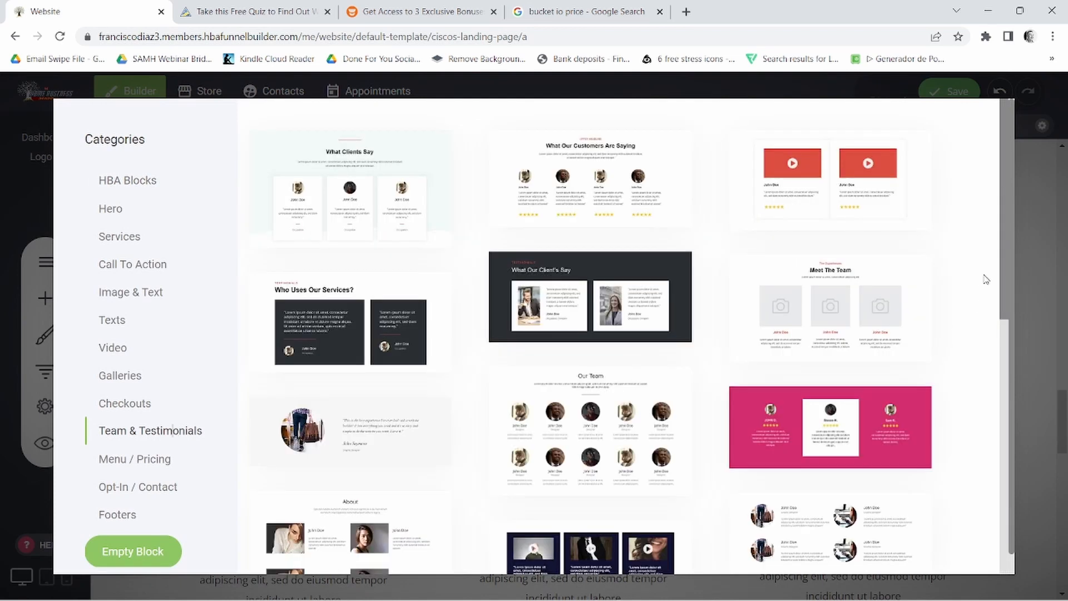
scroll(1005, 265, down, 3)
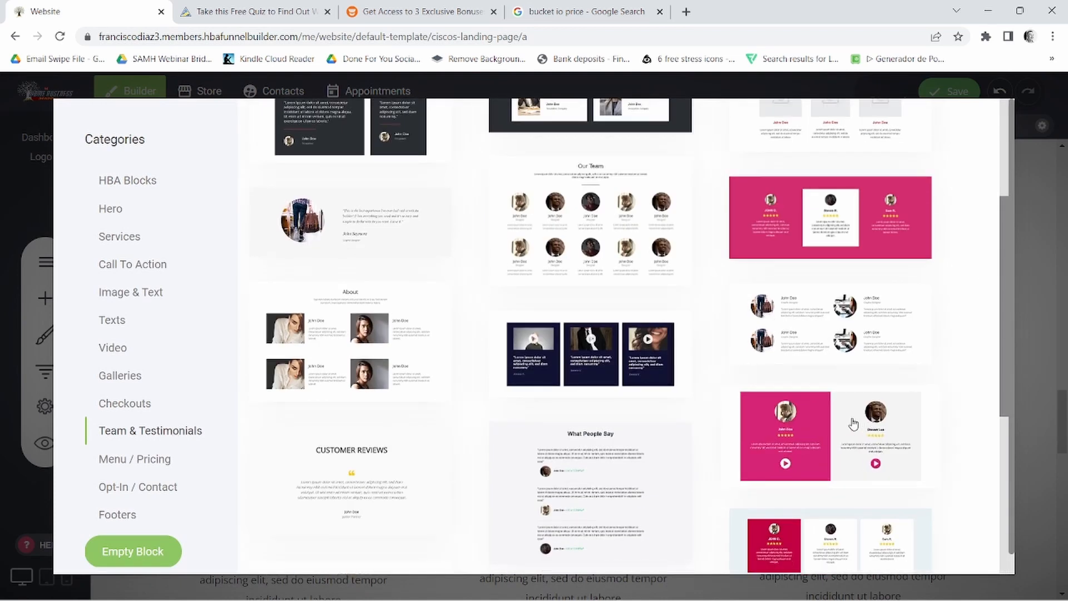
click(832, 334)
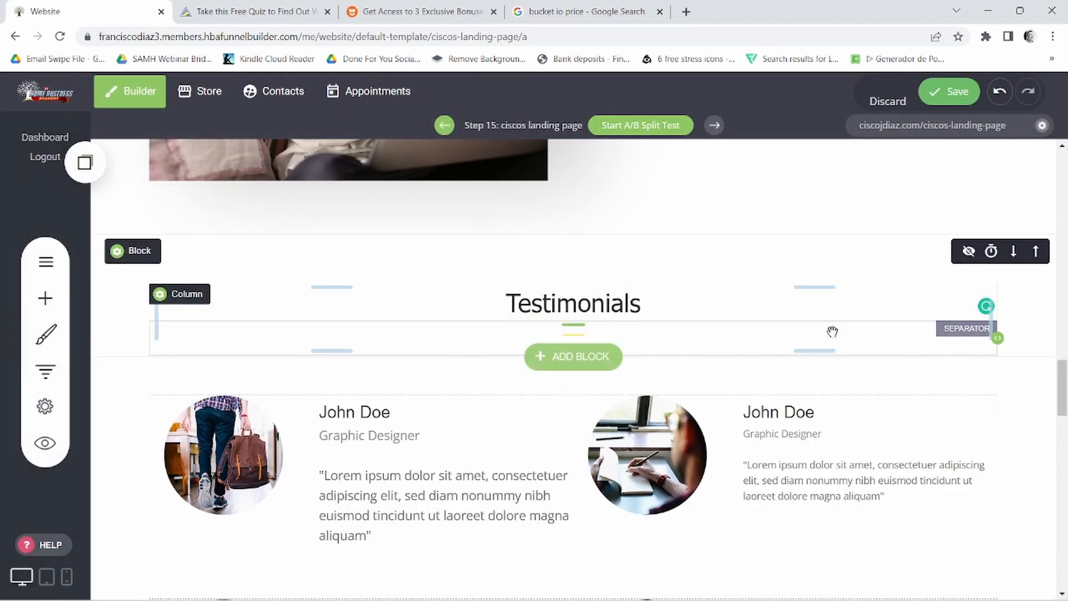
Step: Check the testimonials layout on the reference quiz page, and tighten the spacing above the Testimonials heading and above the new testimonials block
click(265, 5)
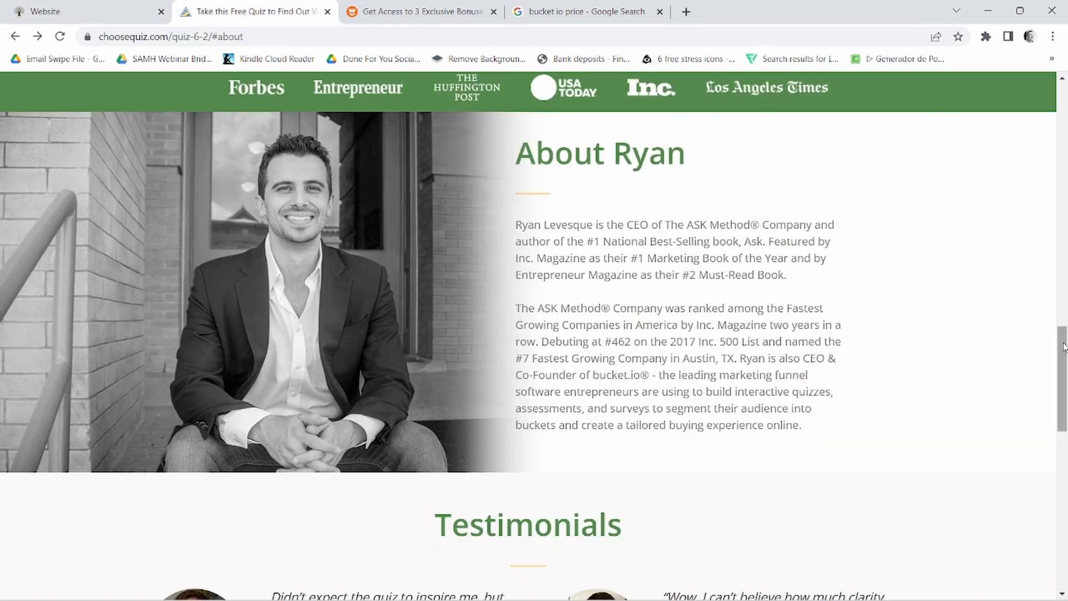
drag(1062, 346, 1056, 440)
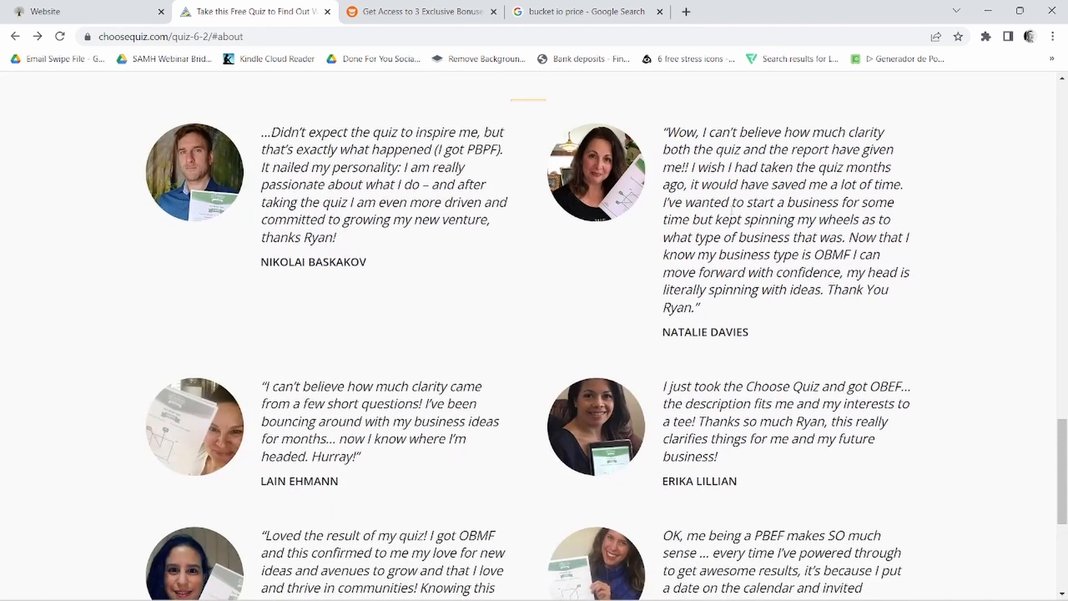
click(127, 9)
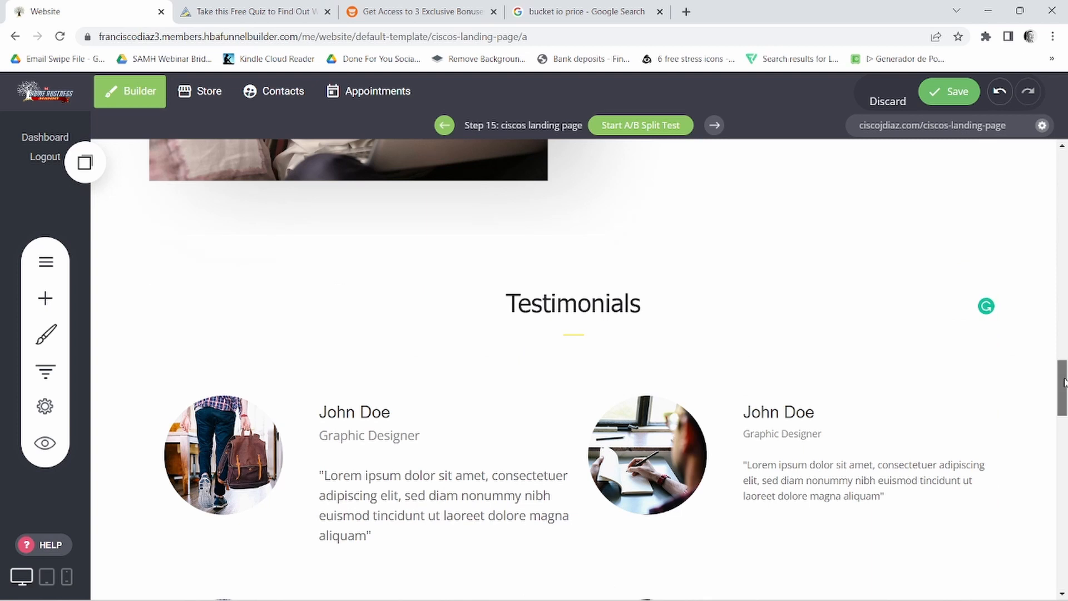
scroll(1014, 356, up, 1)
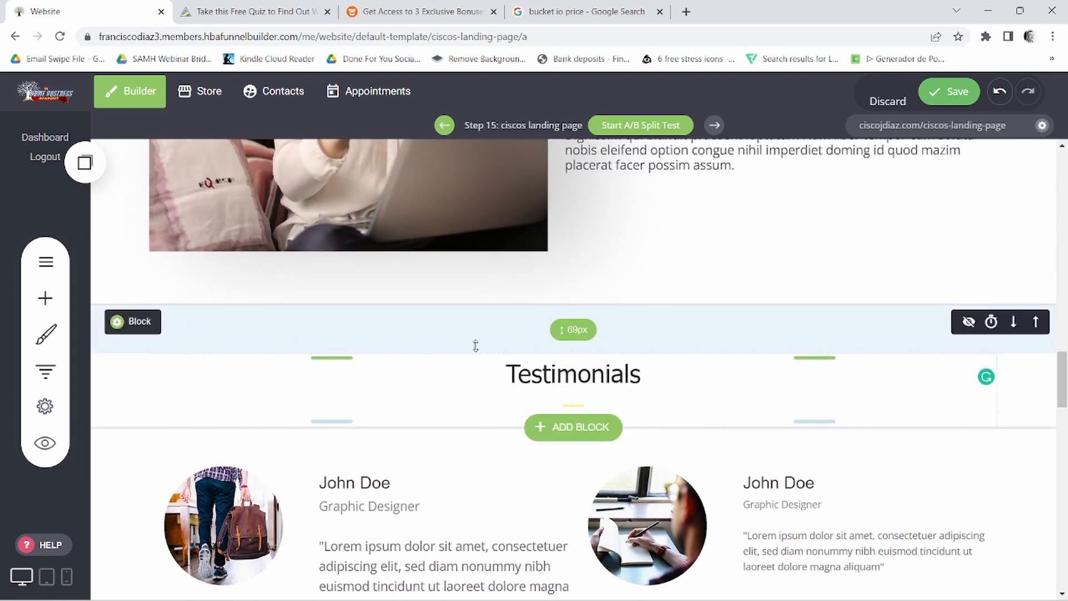
drag(324, 357, 320, 315)
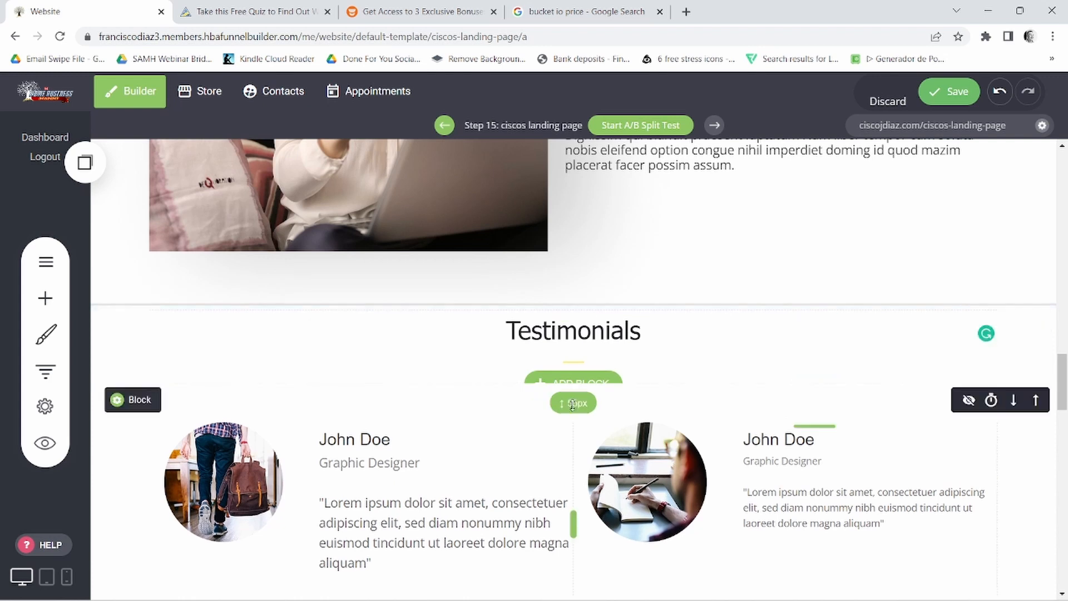
drag(830, 425, 838, 387)
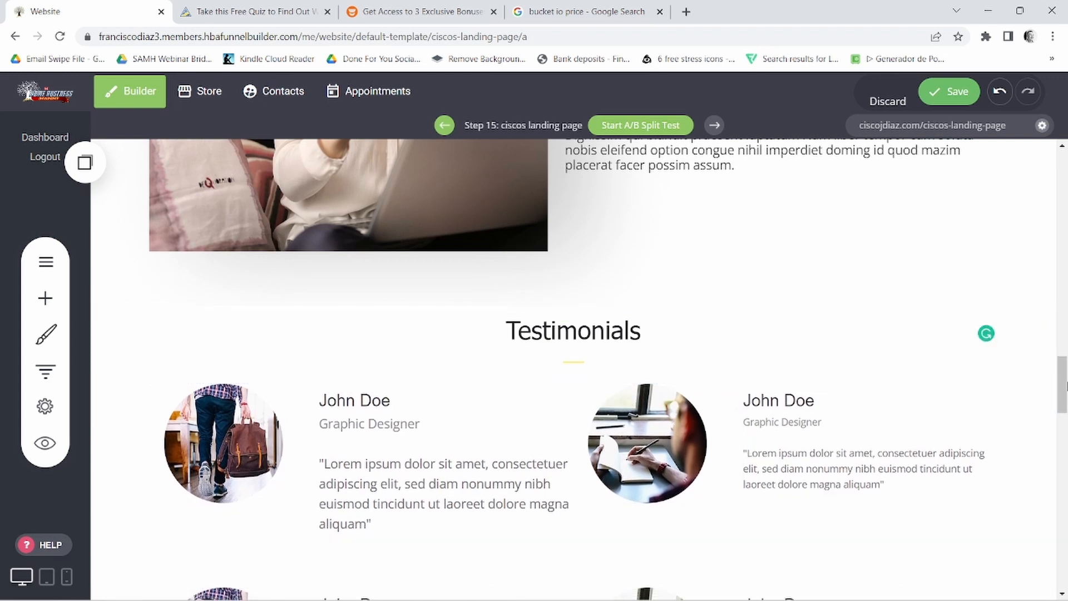
Step: Copy the START THE QUIZ button block above the video section and place the copy directly below the testimonials block
drag(1064, 385, 1066, 232)
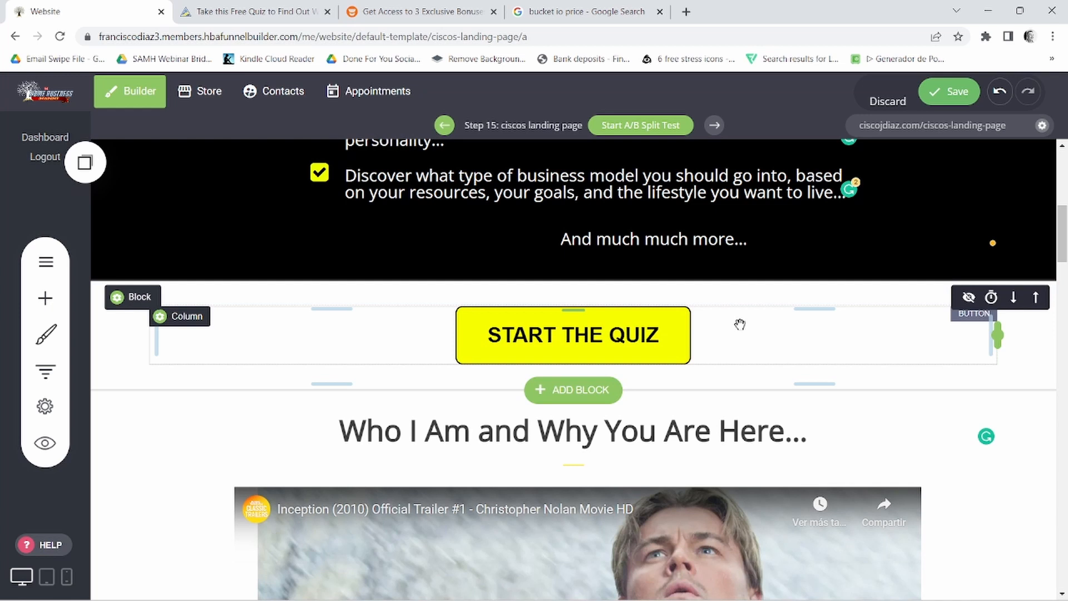
mouse_move(144, 306)
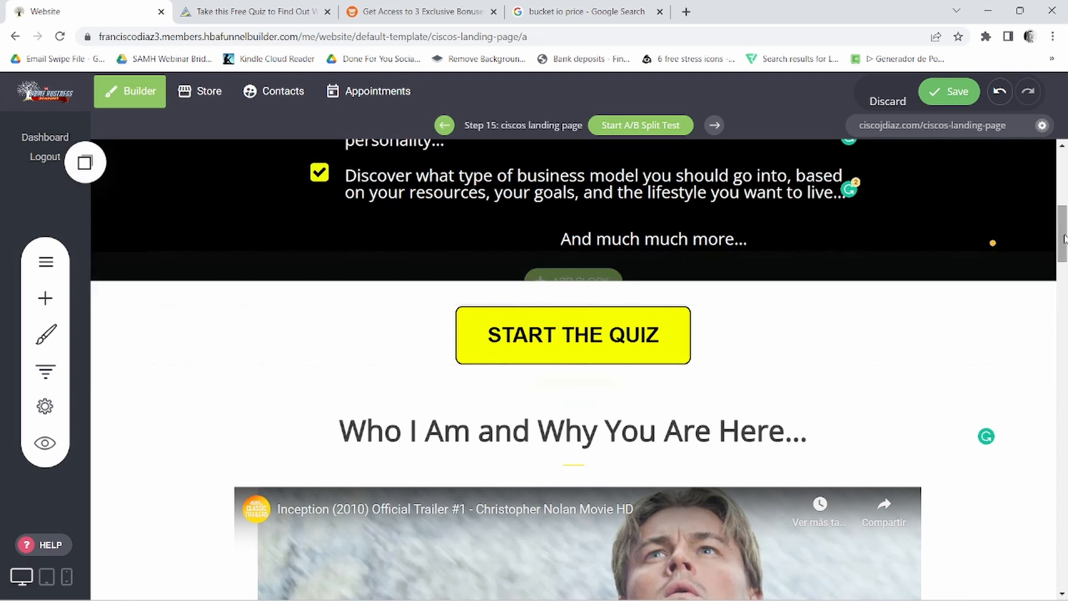
drag(1063, 239, 1064, 448)
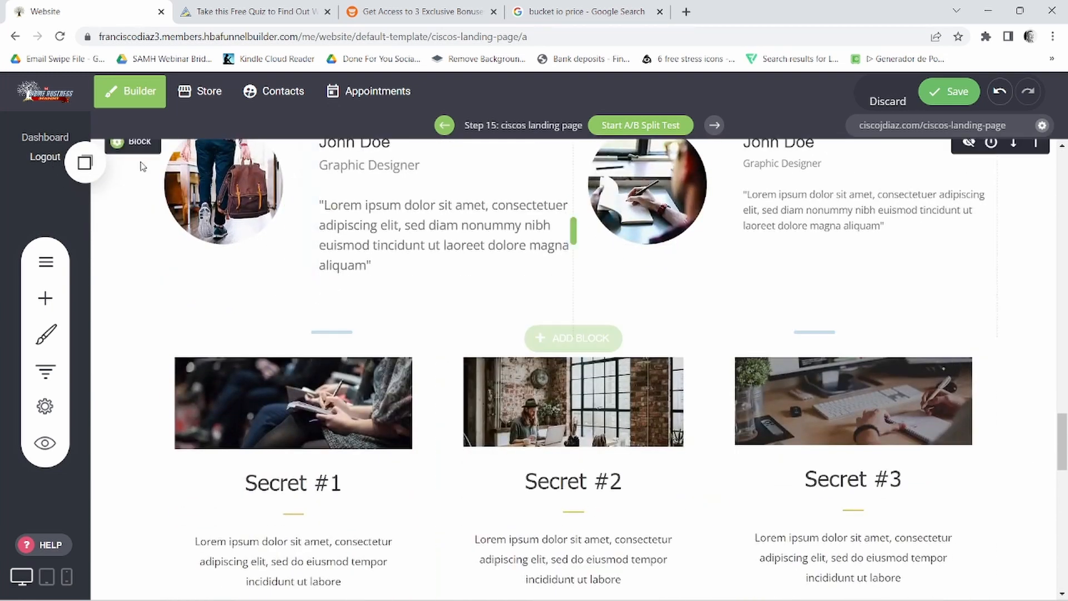
click(86, 163)
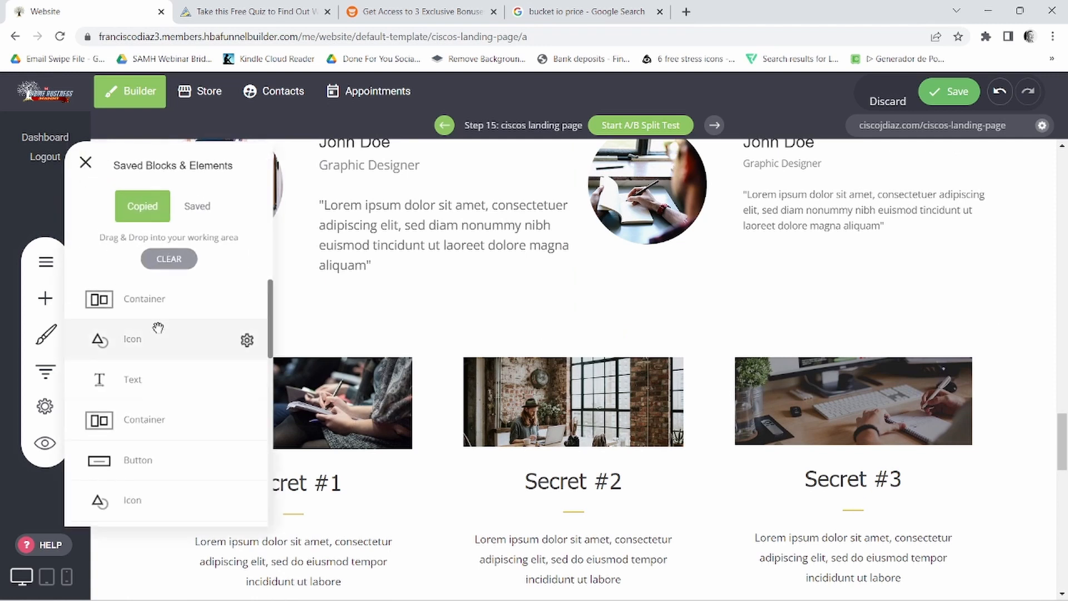
drag(126, 300, 529, 327)
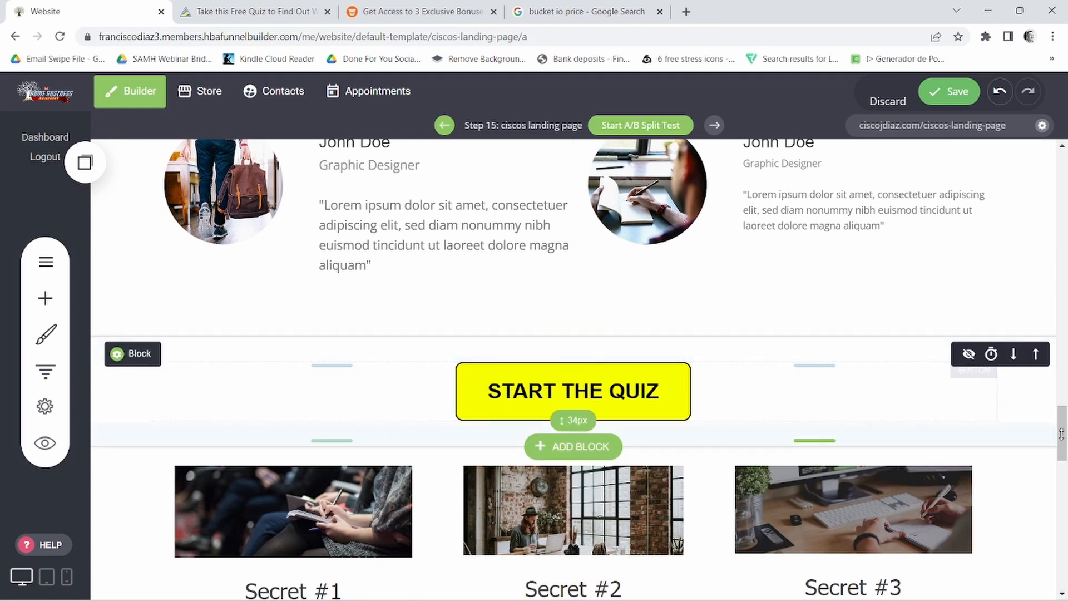
scroll(1062, 436, up, 3)
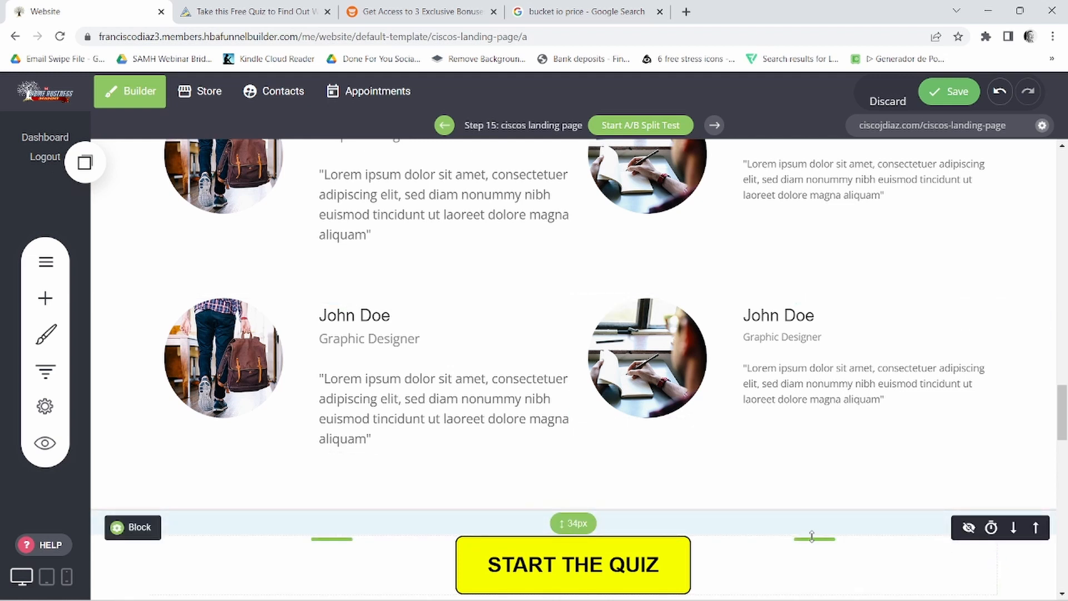
scroll(1064, 405, down, 1)
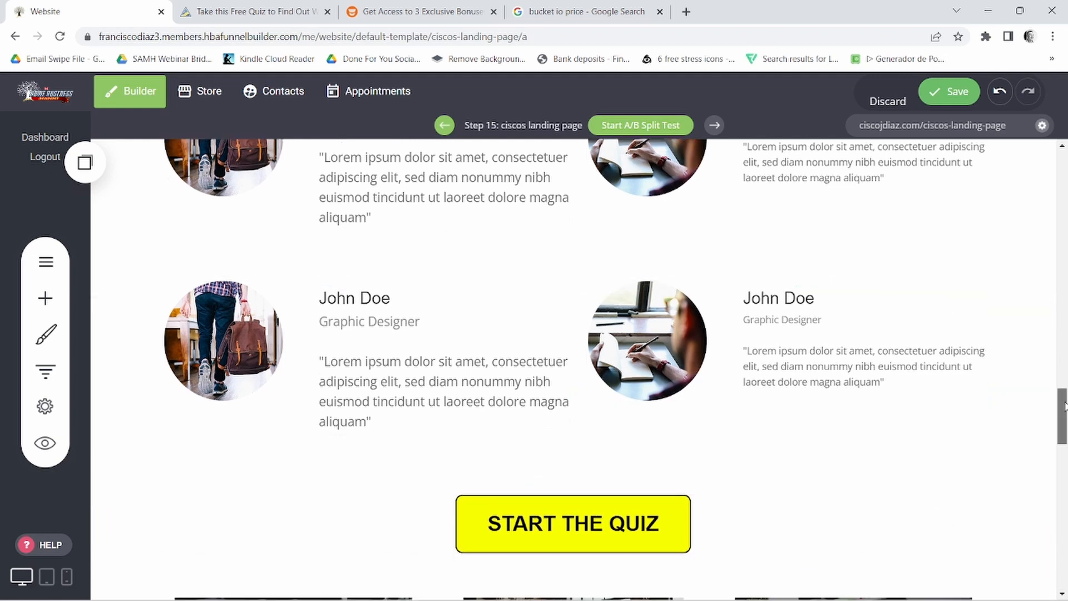
Step: Delete the three-column block containing Secret #1, Secret #2 and Secret #3 below the START THE QUIZ button
scroll(1063, 406, down, 6)
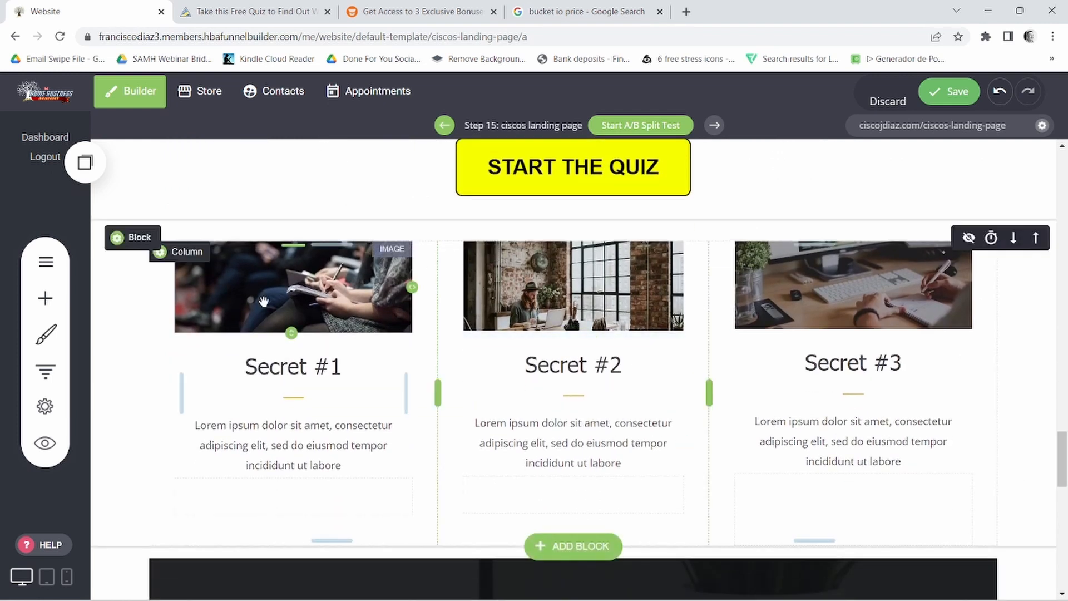
mouse_move(156, 236)
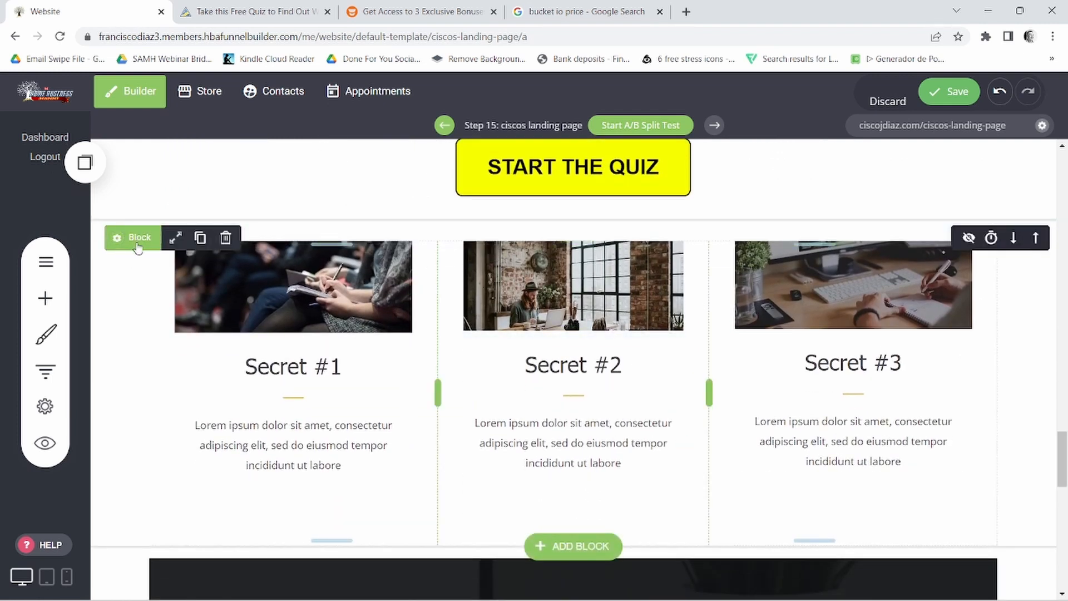
click(226, 238)
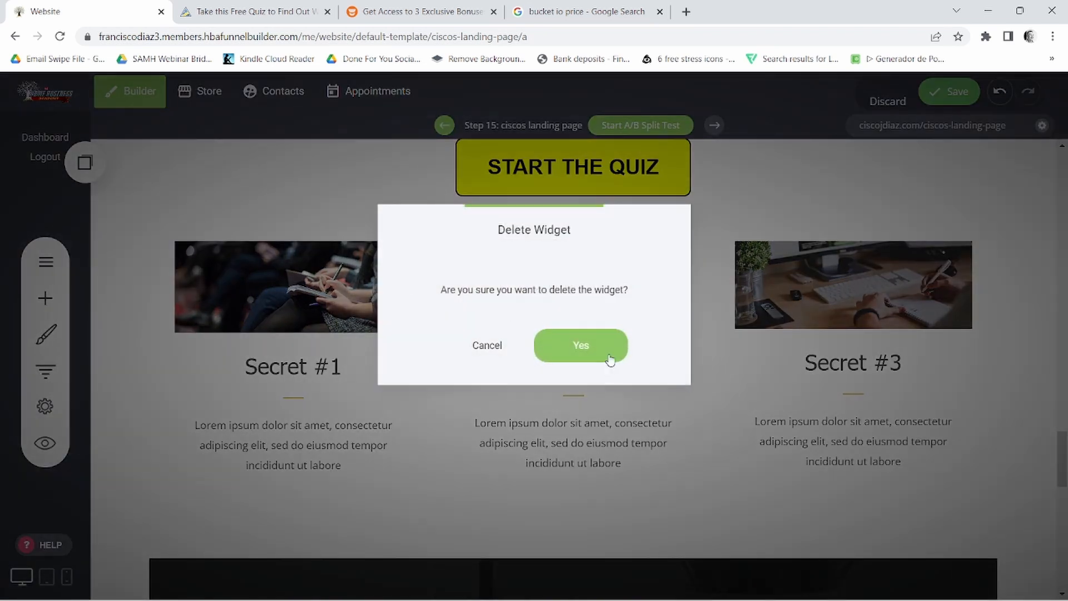
click(610, 348)
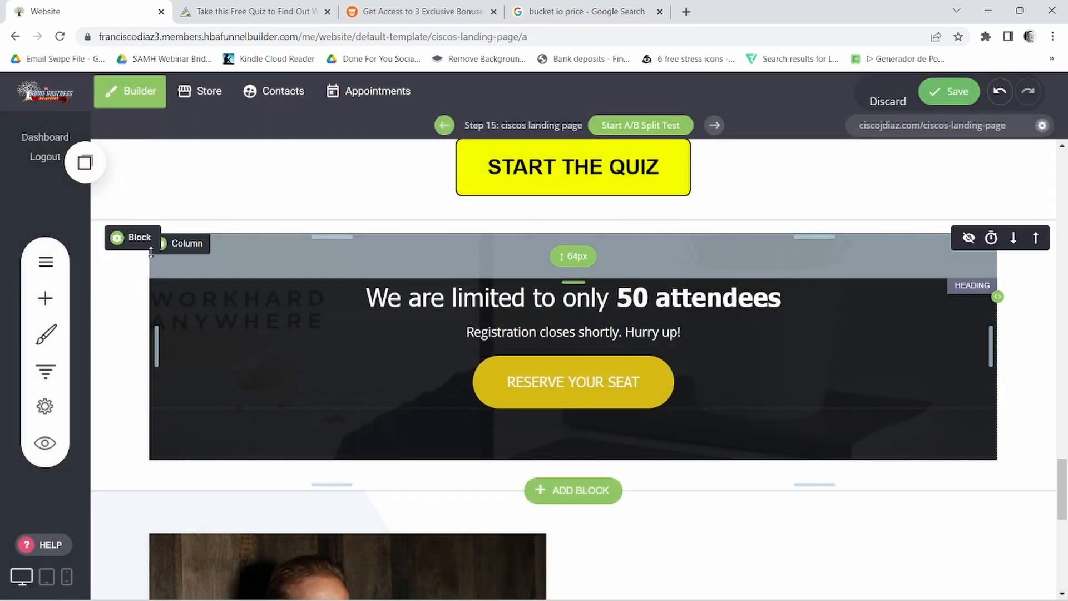
Step: Delete the block limiting registration to 50 attendees and the "Who am I?" presenter block that follows it
mouse_move(138, 237)
click(225, 238)
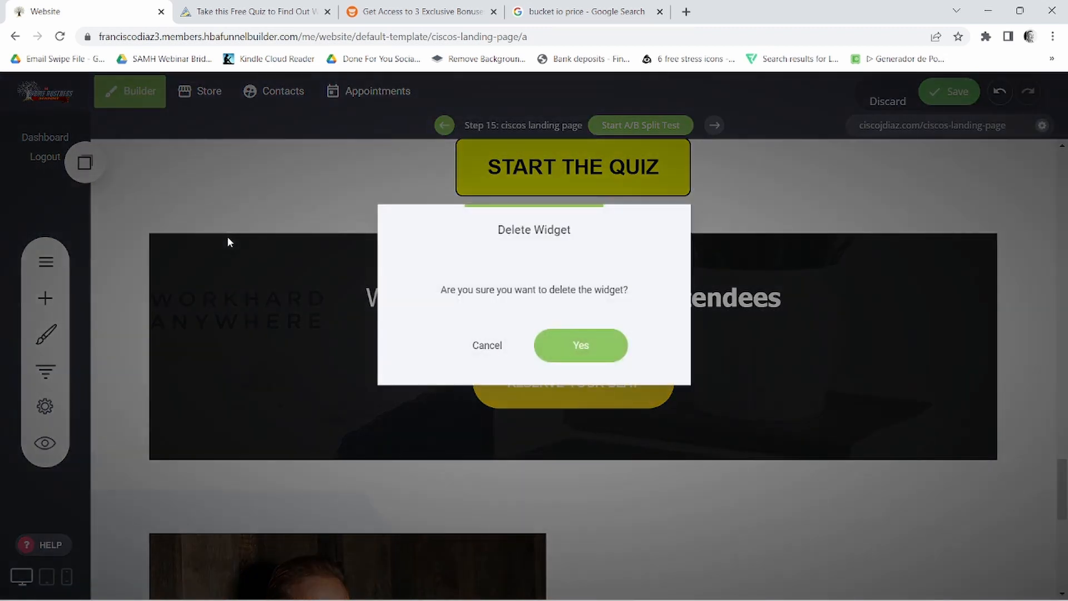
click(571, 344)
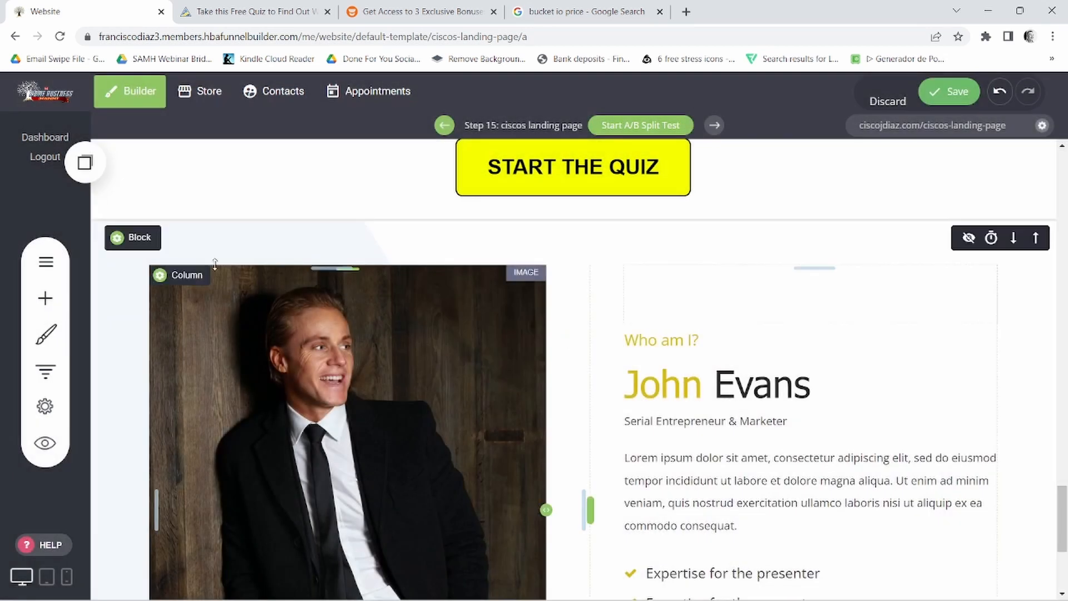
mouse_move(139, 238)
click(226, 238)
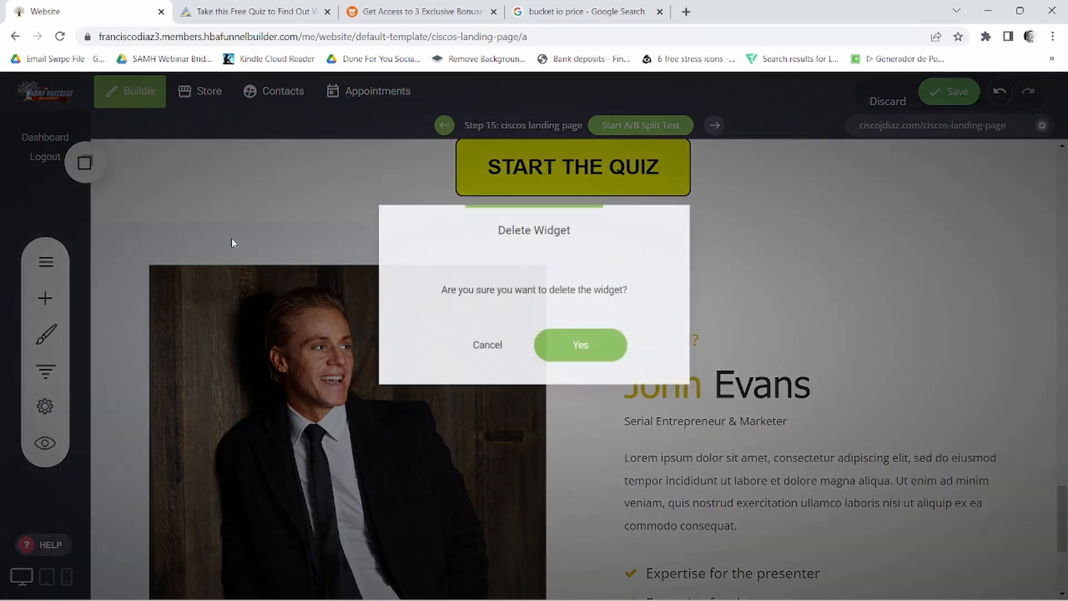
click(567, 344)
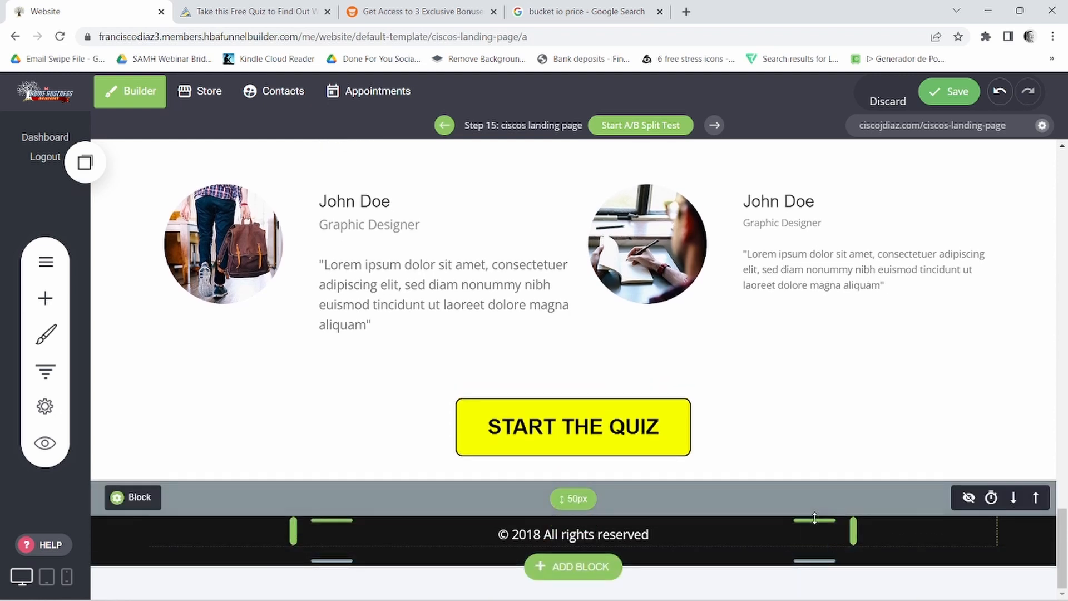
Step: Reduce the footer block's top and bottom spacing and replace its copyright text with "AFFILIATE DISCLAIMER"
drag(815, 518, 818, 487)
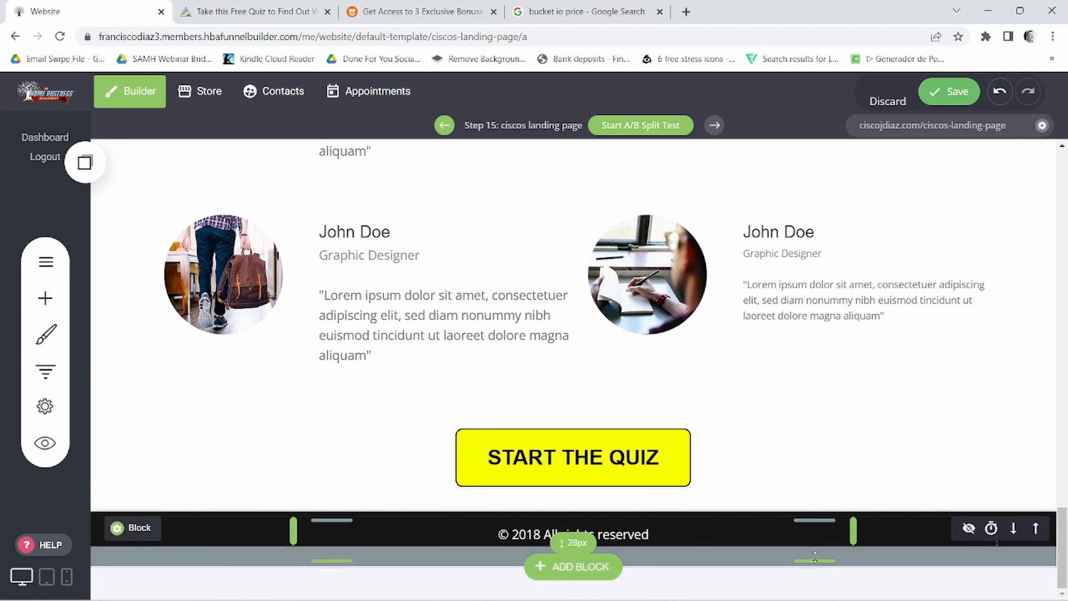
drag(816, 559, 816, 548)
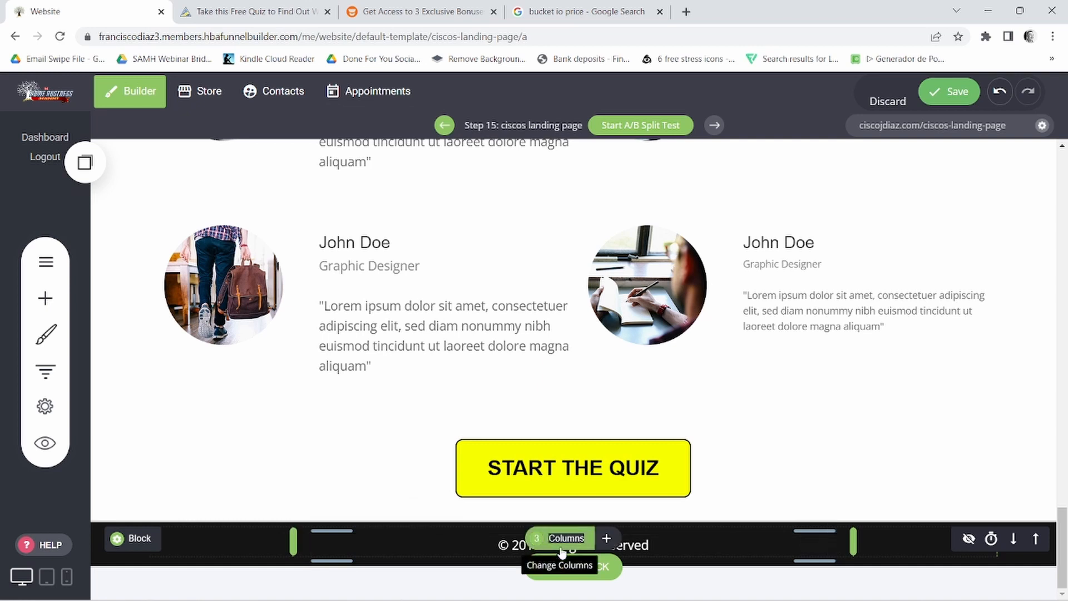
click(517, 547)
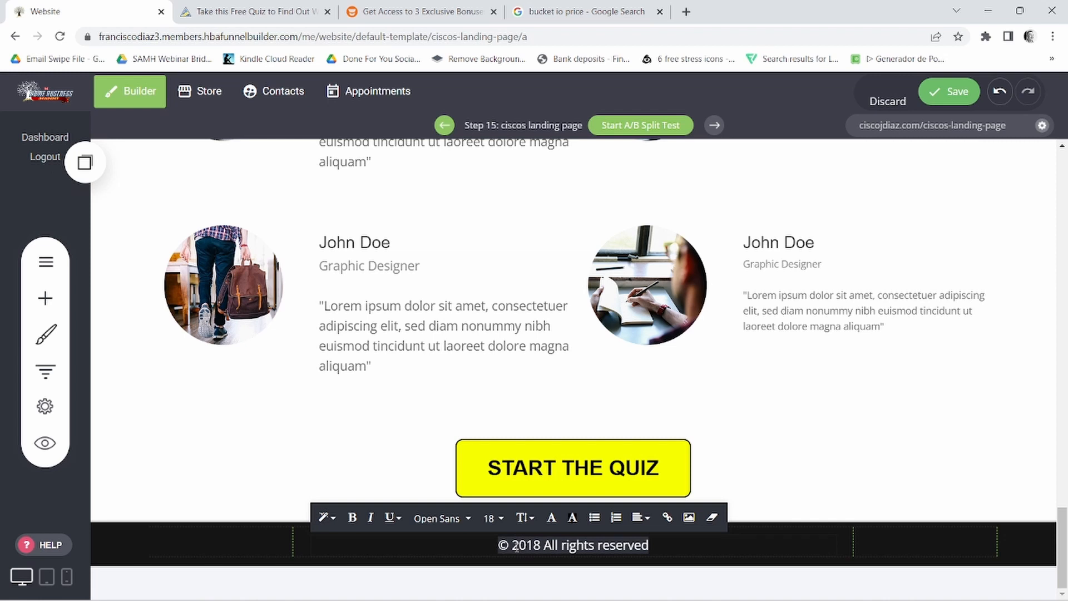
key(Caps_Lock)
text(AFFI)
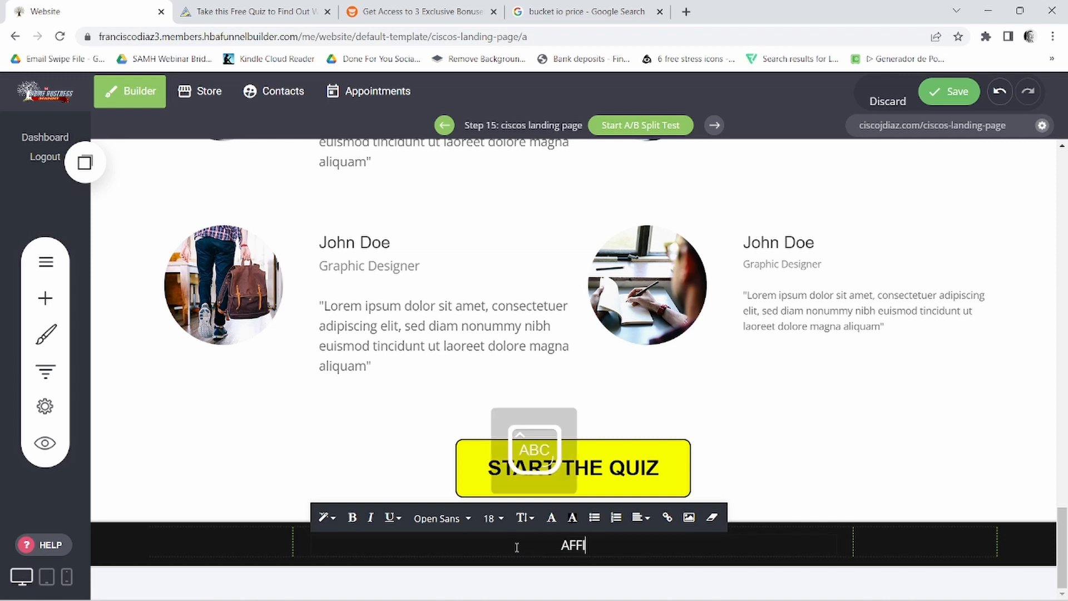
text(LIATE D)
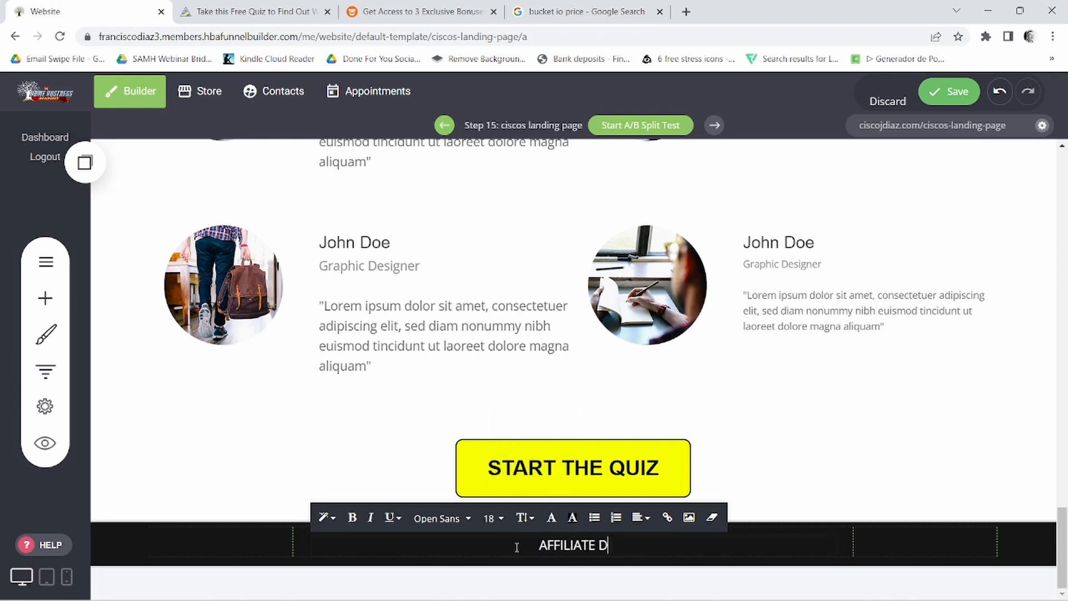
text(ISCLAIMER)
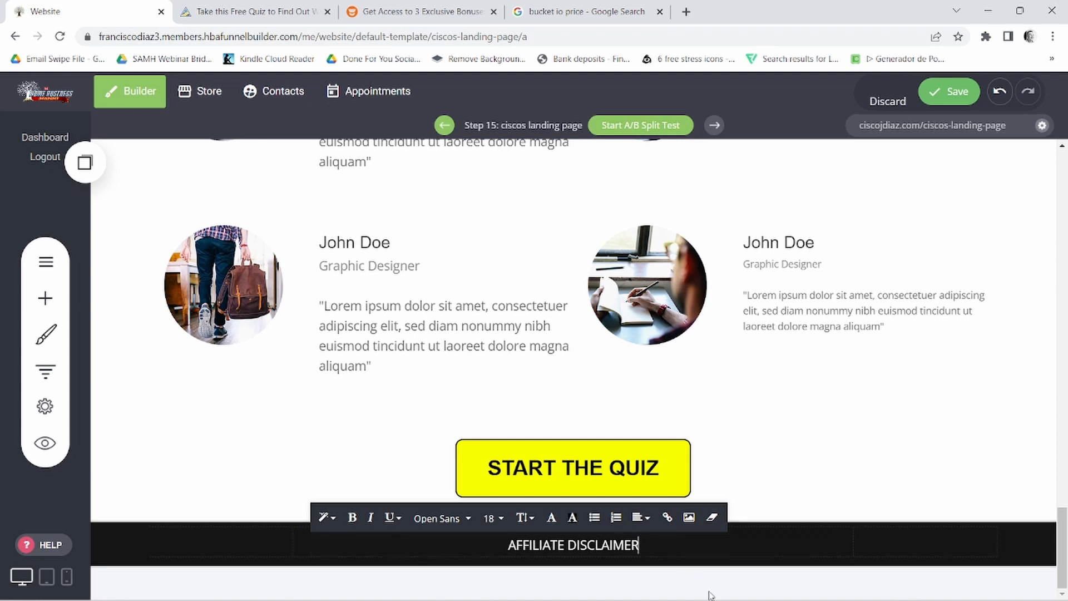
double_click(608, 544)
click(608, 544)
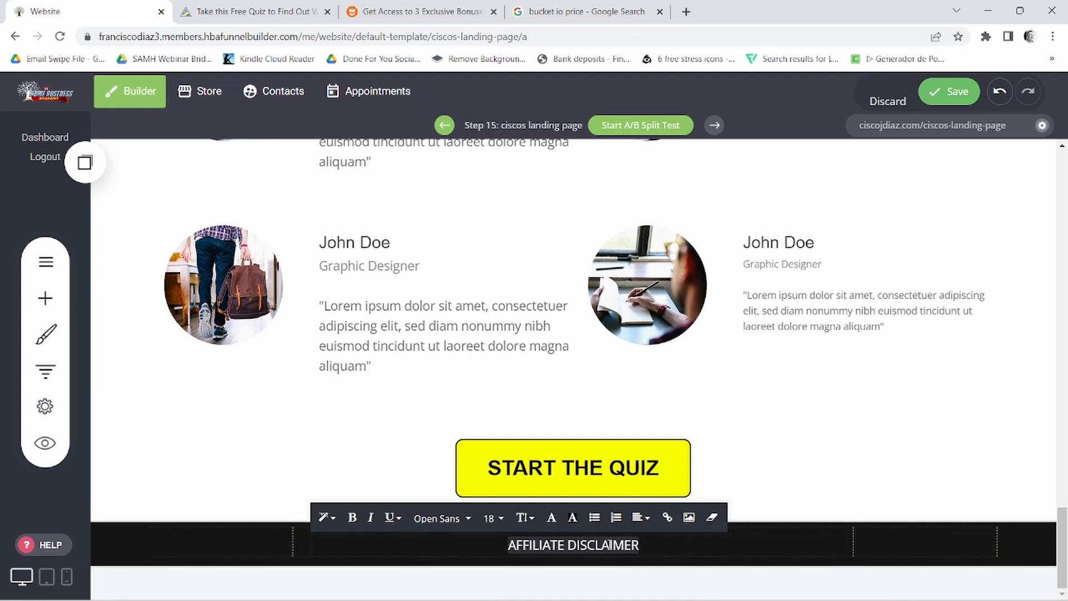
click(666, 518)
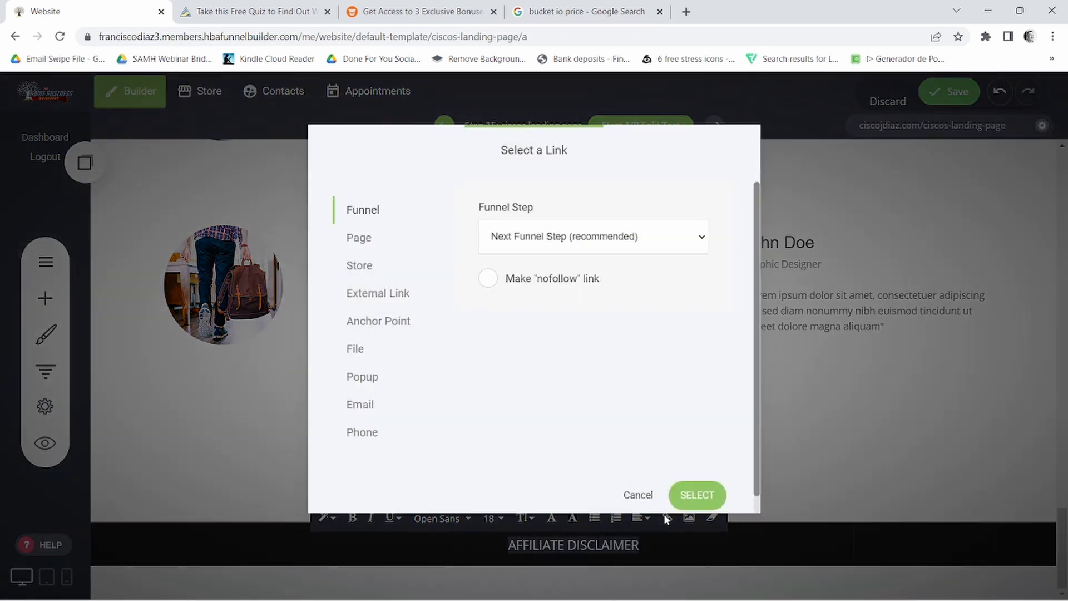
click(375, 303)
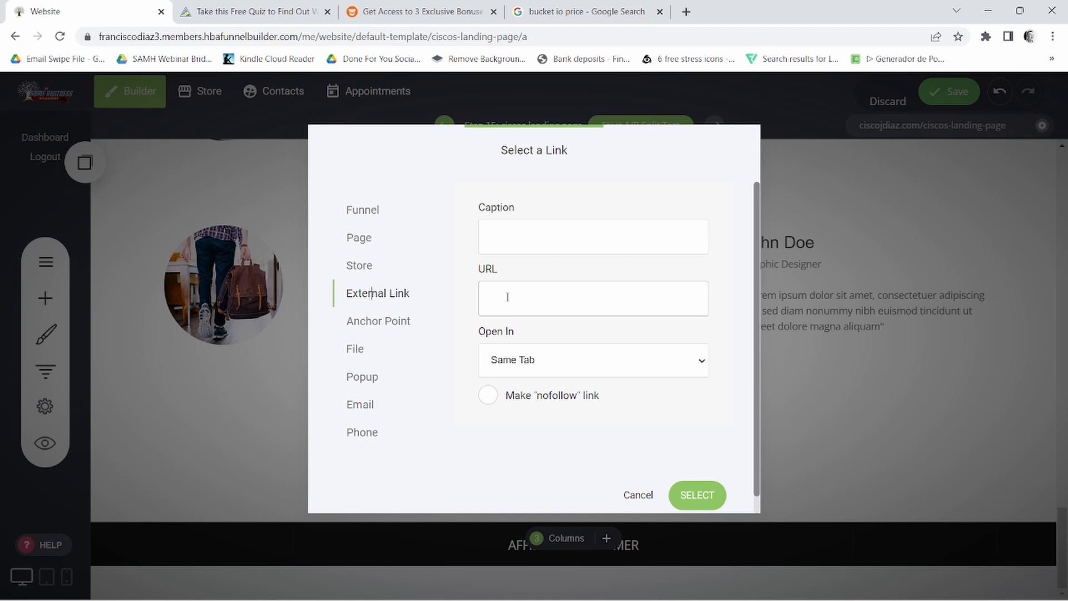
click(634, 495)
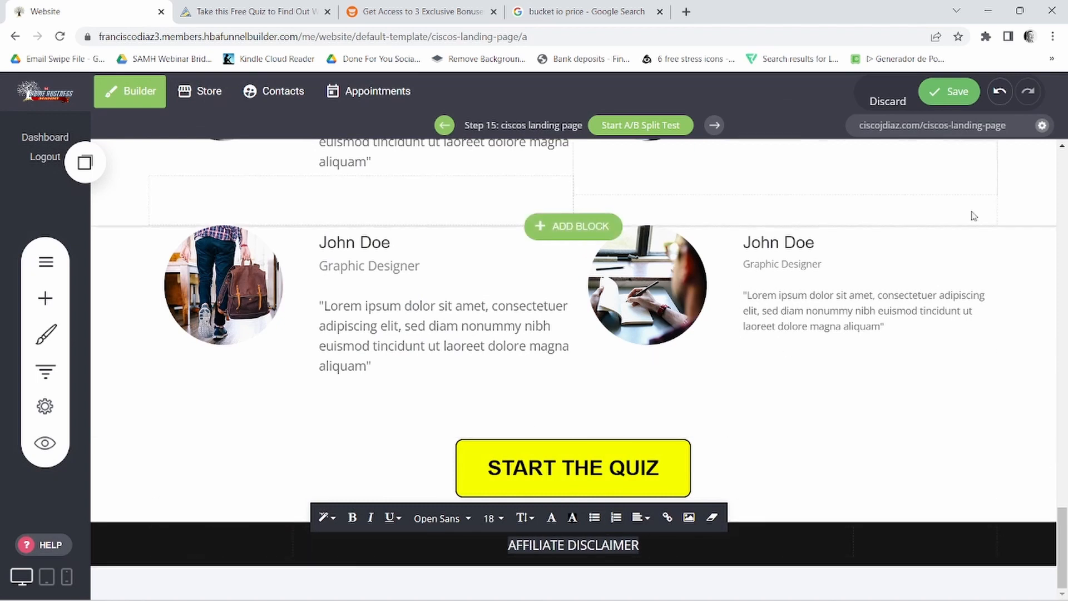
Step: Save the page and add an anchor point to the presenter's About block, naming it after the block's heading in lowercase
click(954, 95)
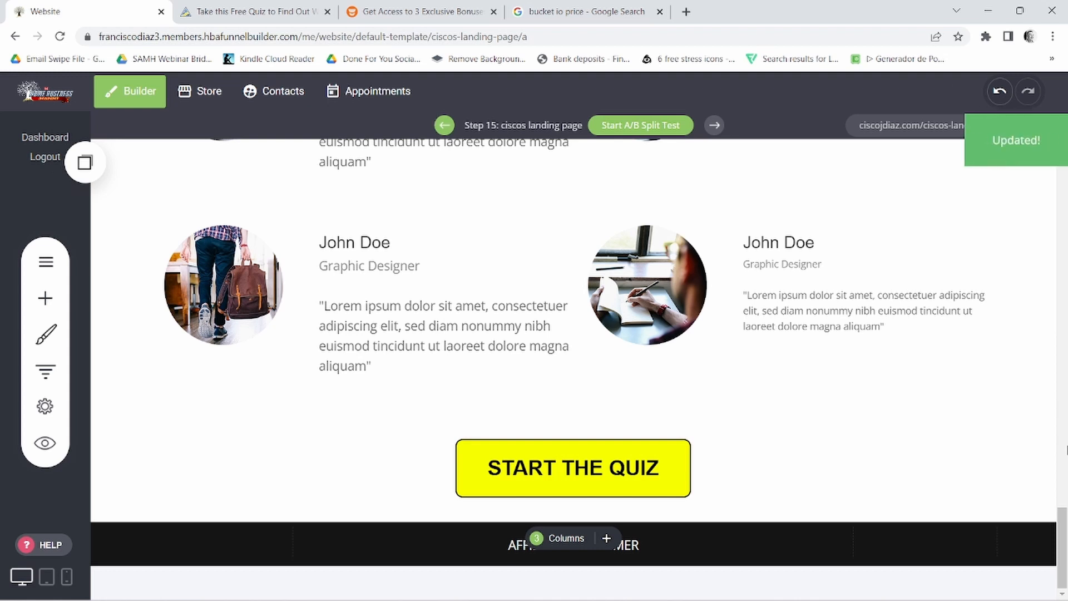
drag(1062, 539, 1064, 178)
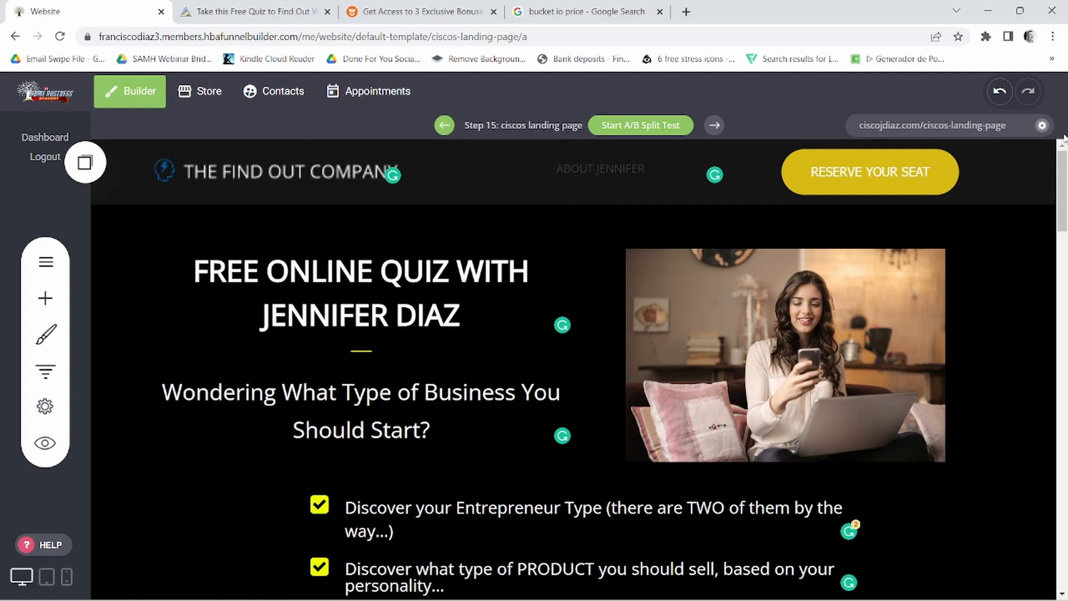
drag(1062, 185, 1059, 419)
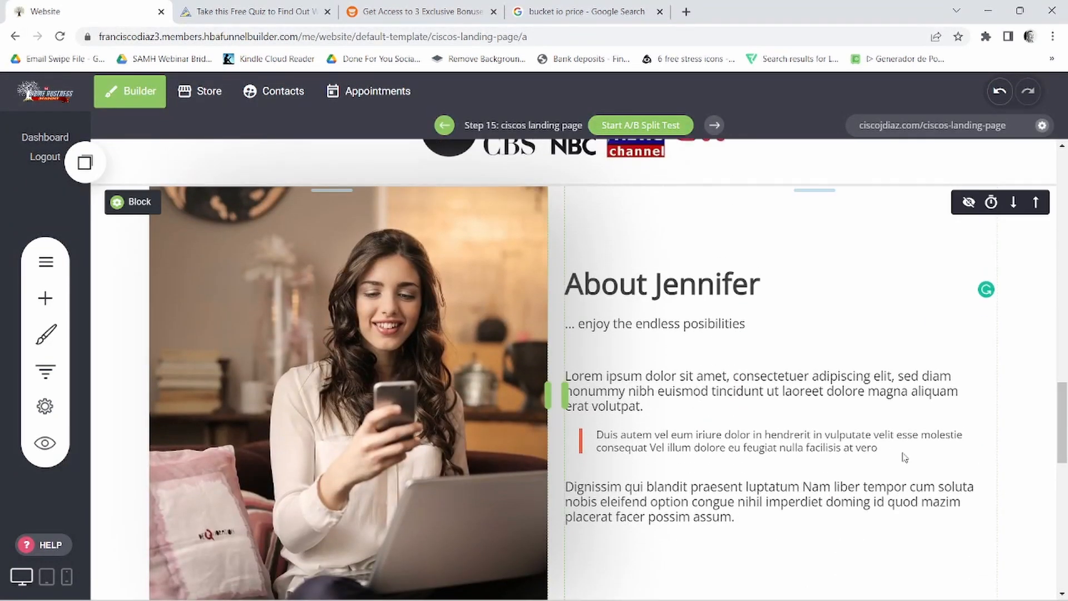
mouse_move(136, 211)
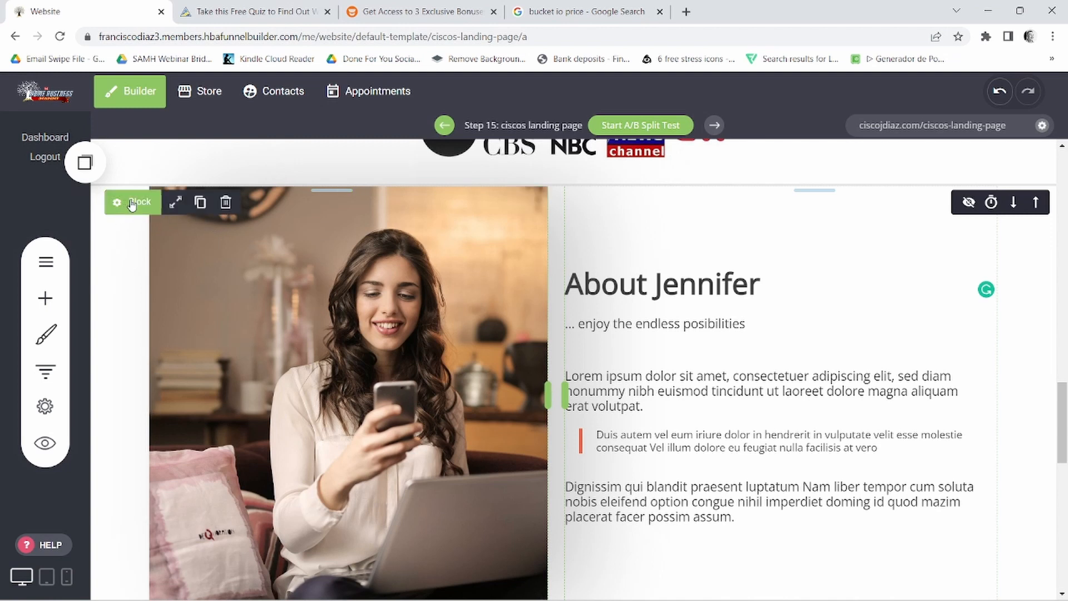
click(161, 203)
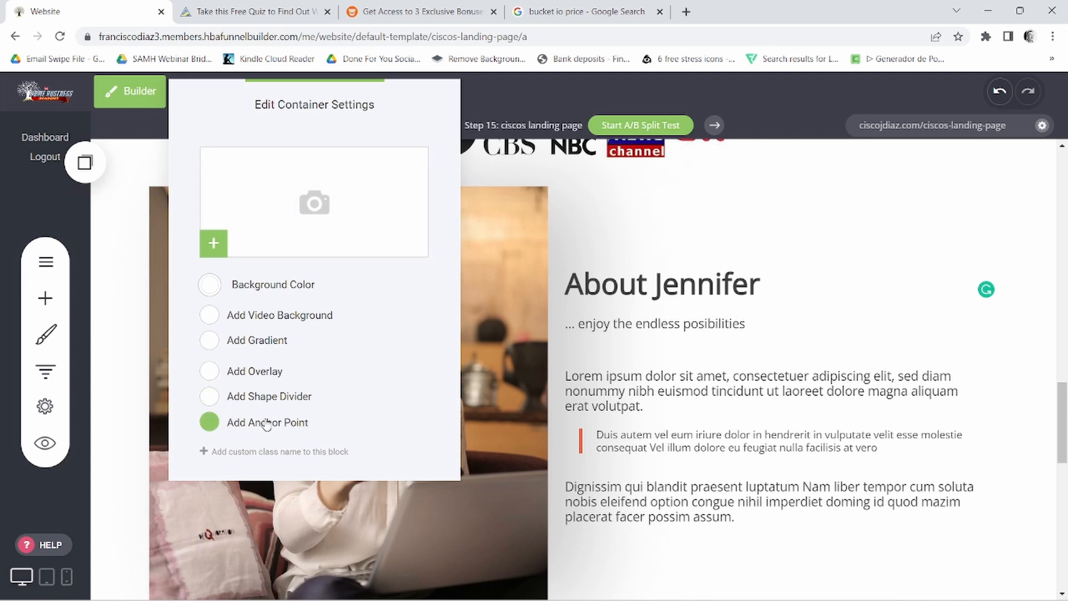
click(210, 422)
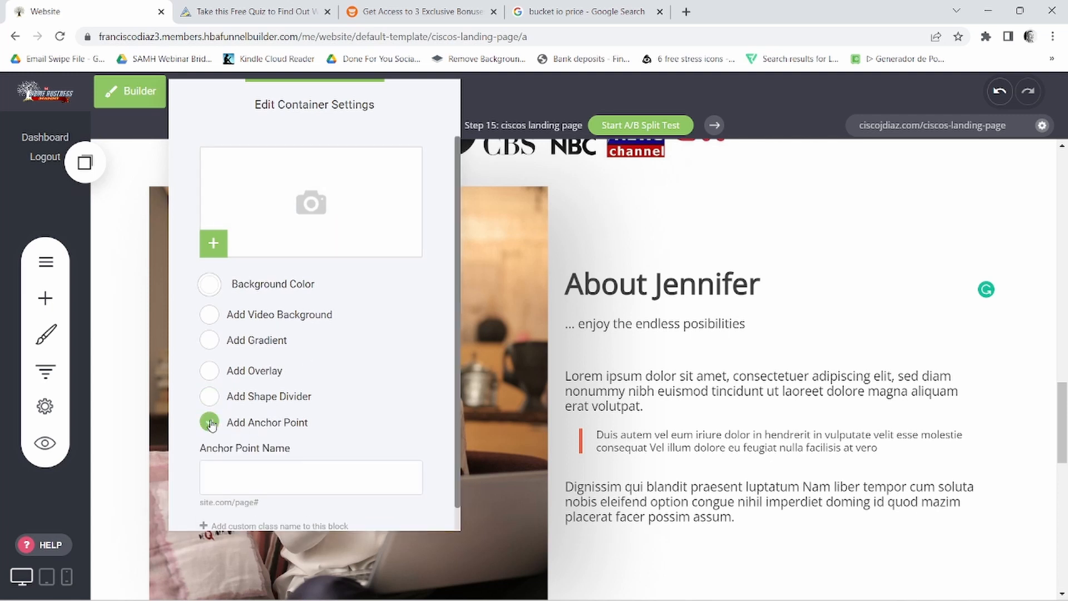
click(236, 476)
key(Caps_Lock)
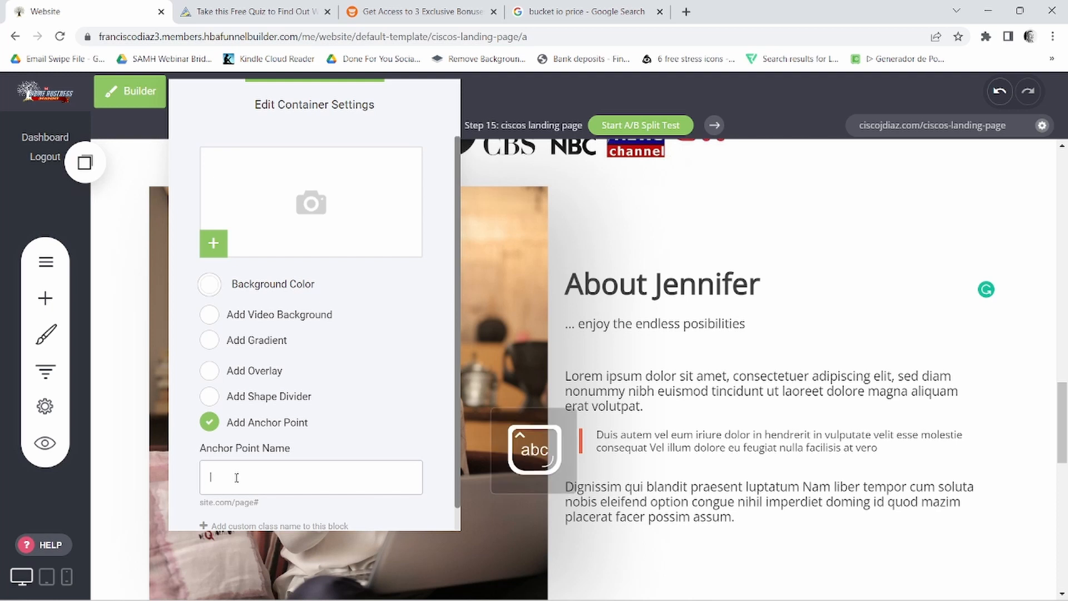
text(about)
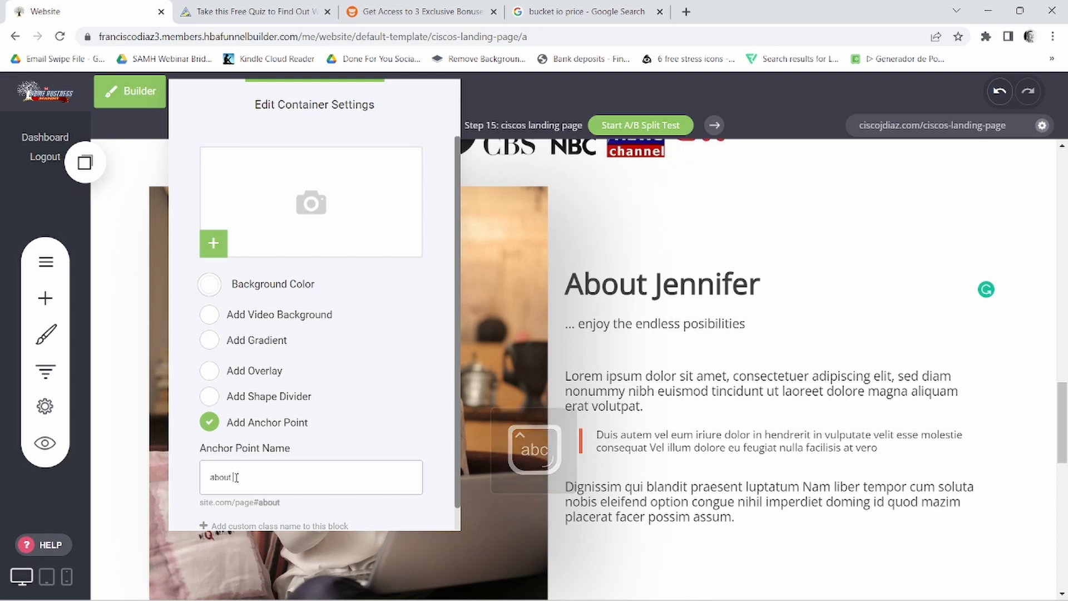
text( jennifer)
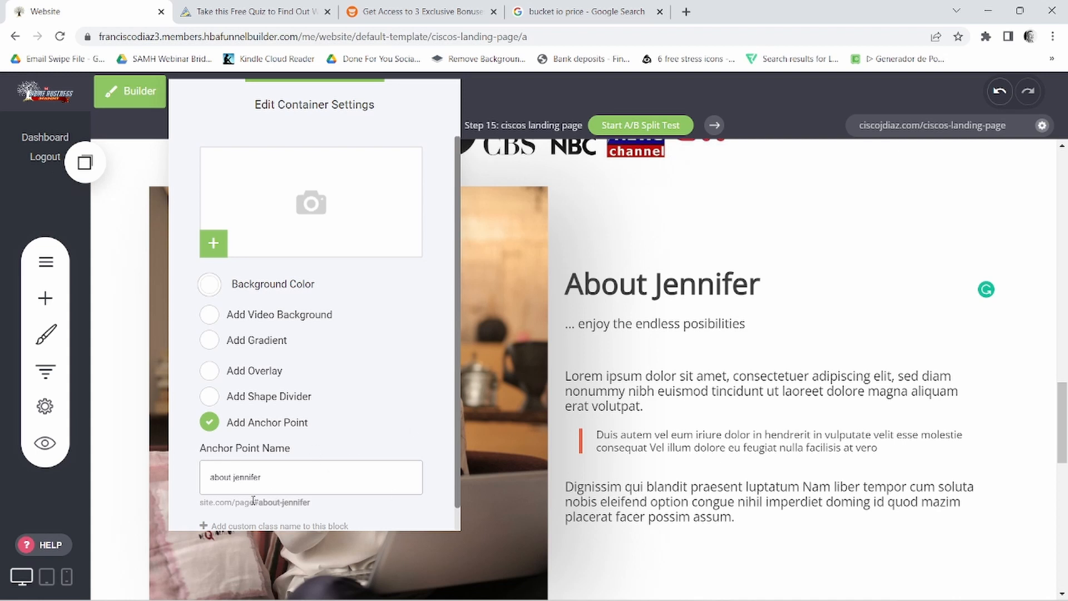
drag(270, 497, 308, 511)
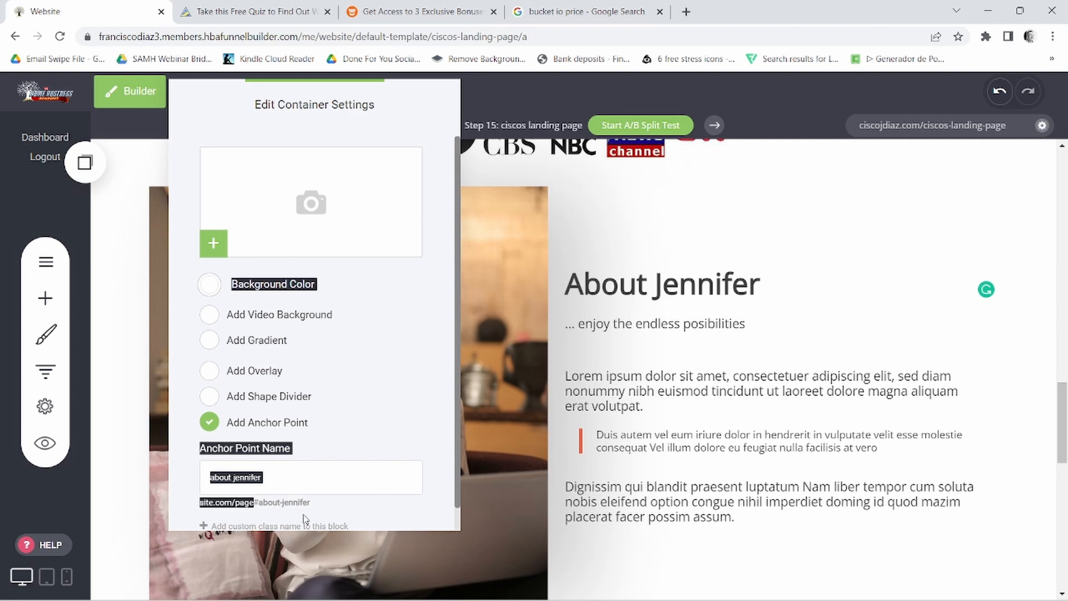
drag(434, 445, 489, 422)
click(489, 422)
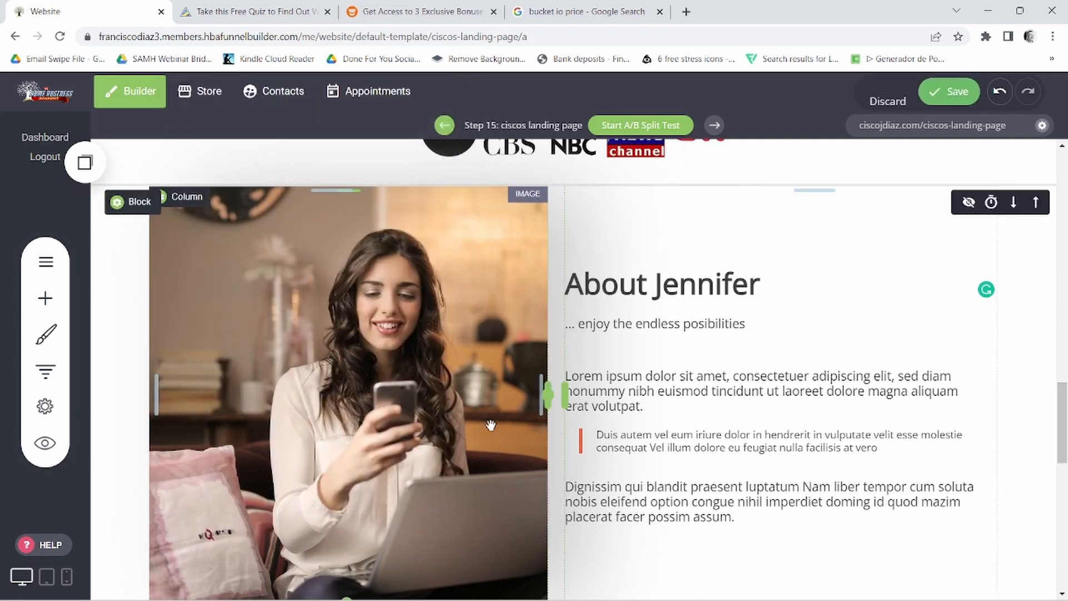
Step: Link the header's About text to the About block's anchor as an external link opening in the same tab, and save the page
drag(1063, 439, 1061, 199)
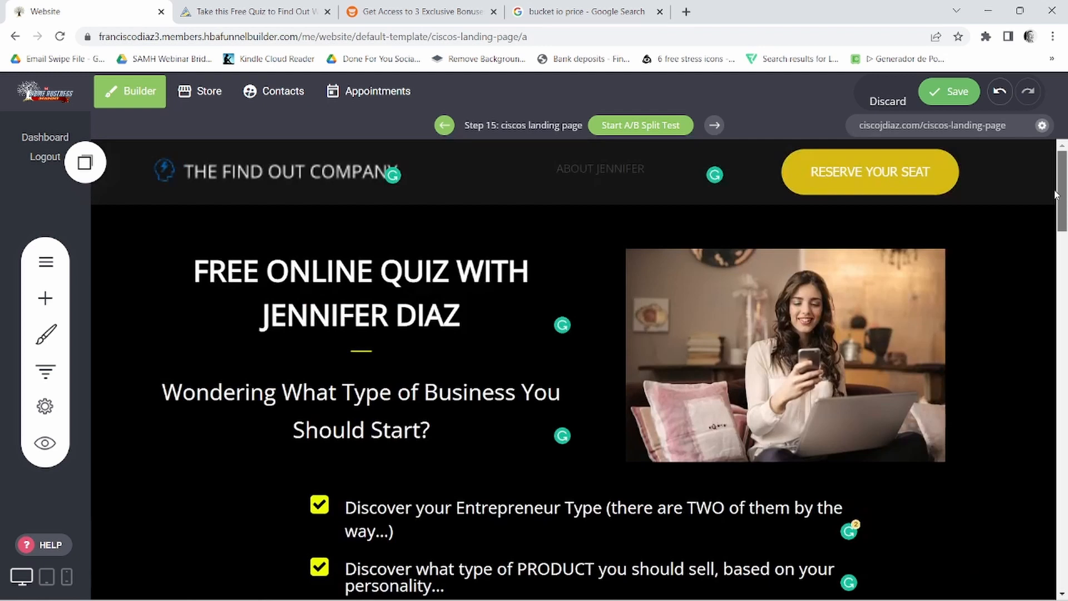
click(623, 172)
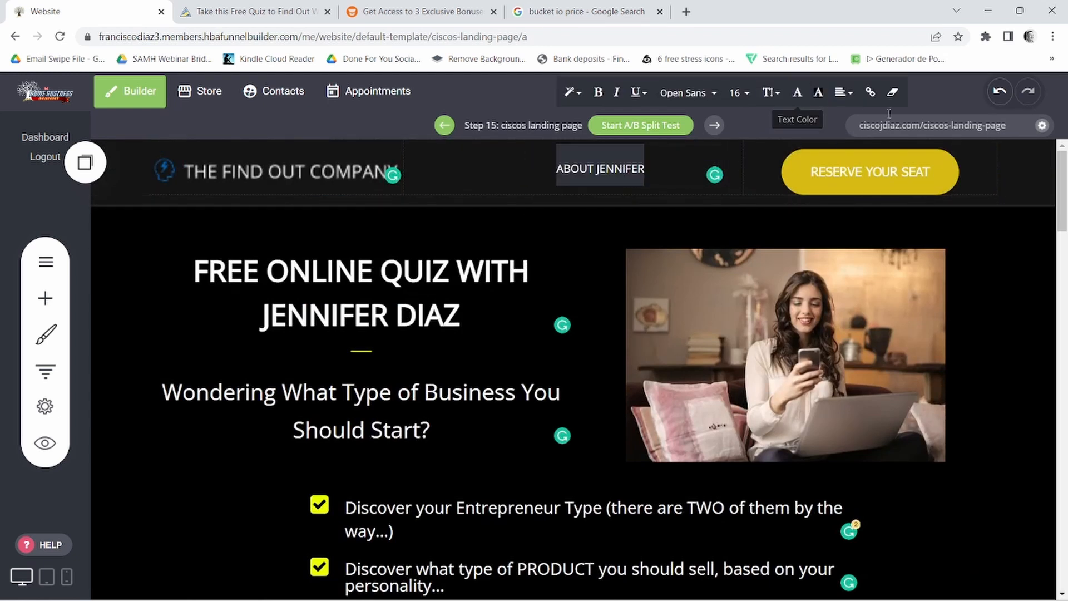
click(870, 94)
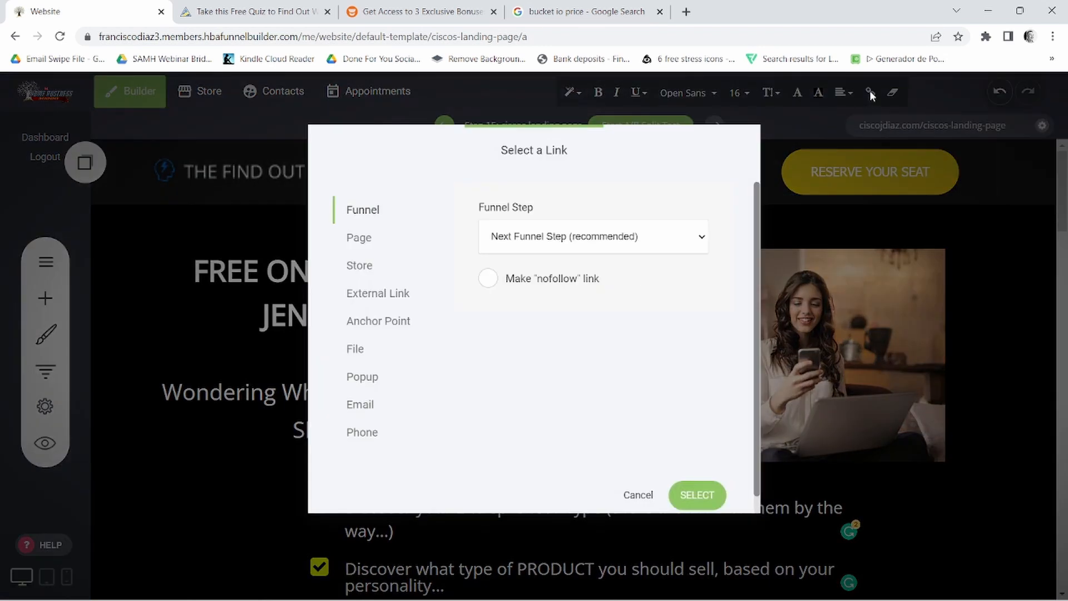
click(367, 300)
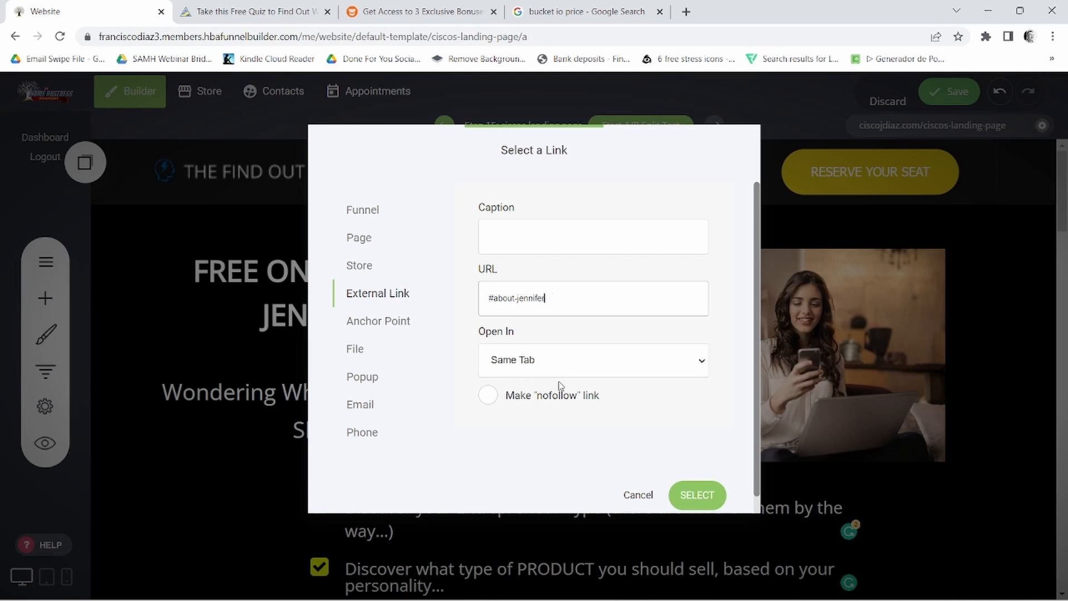
click(676, 494)
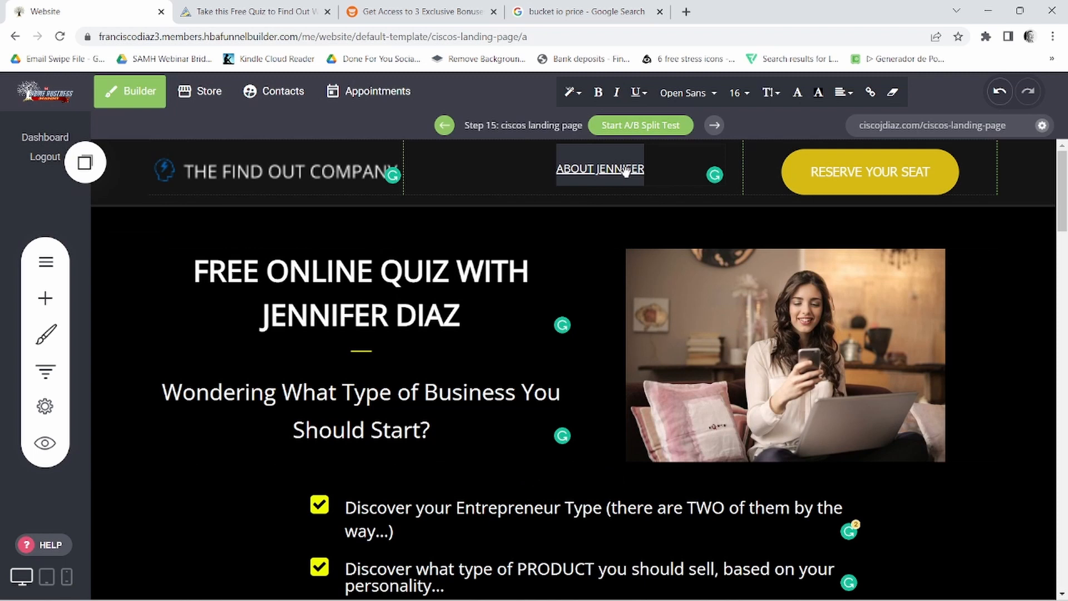
mouse_move(676, 177)
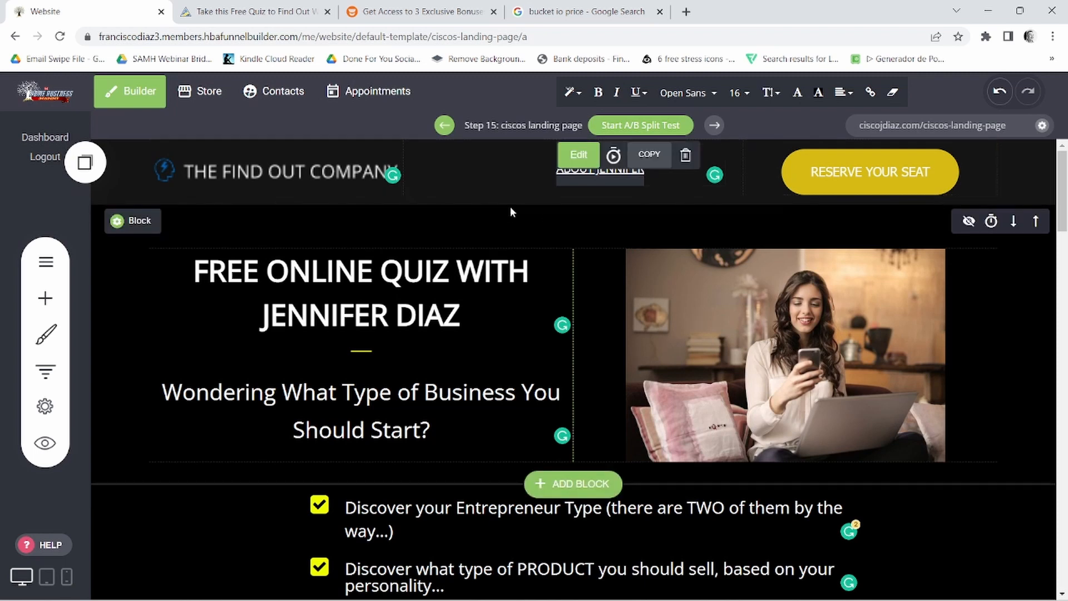
click(714, 255)
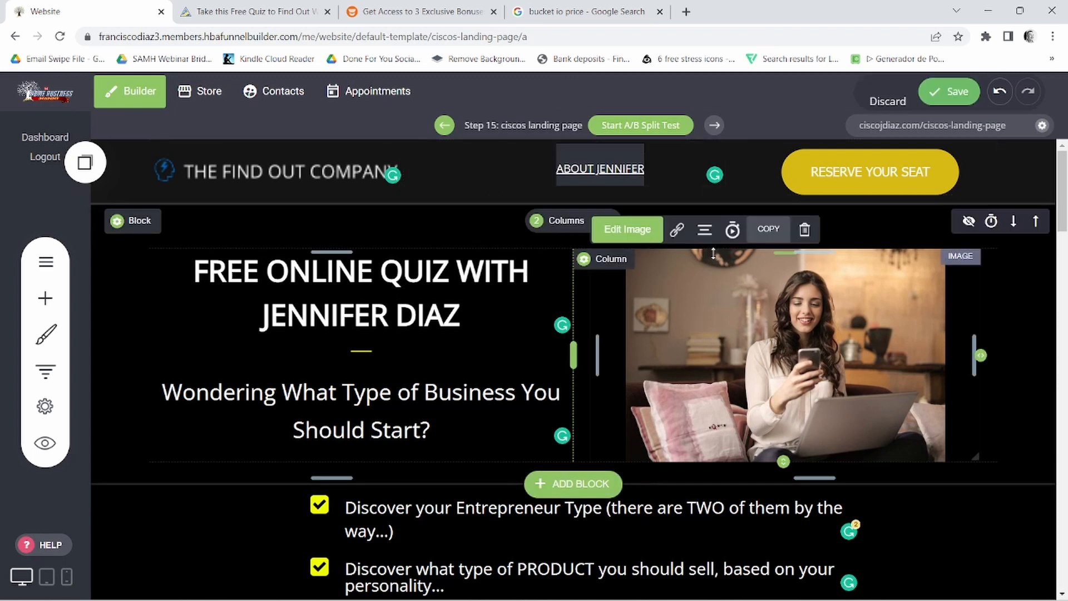
click(948, 93)
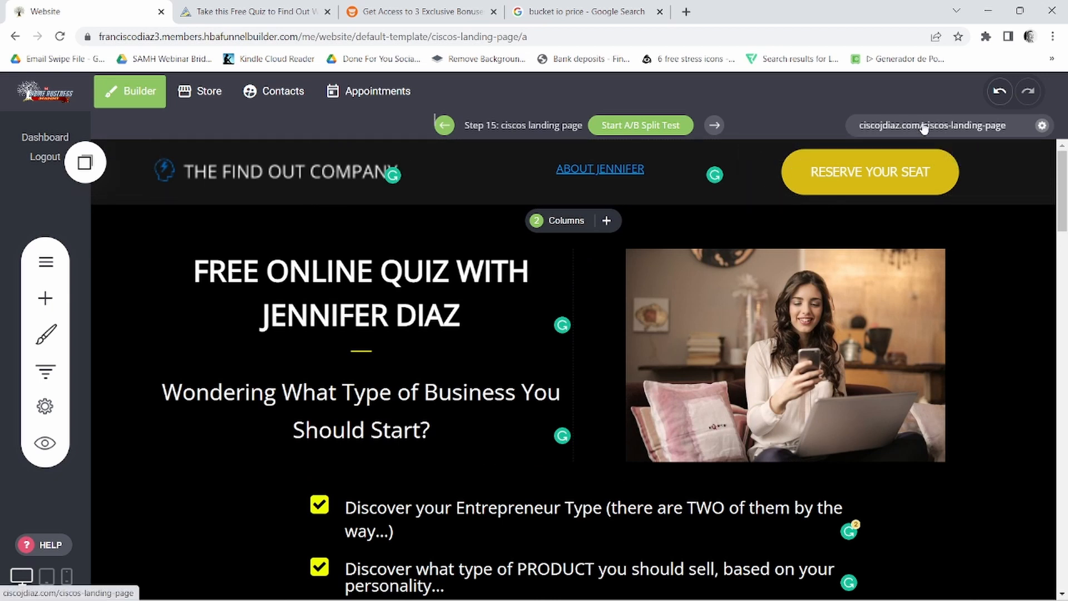
Step: Open the published landing page, test the header's About link and look over the testimonials section
click(923, 127)
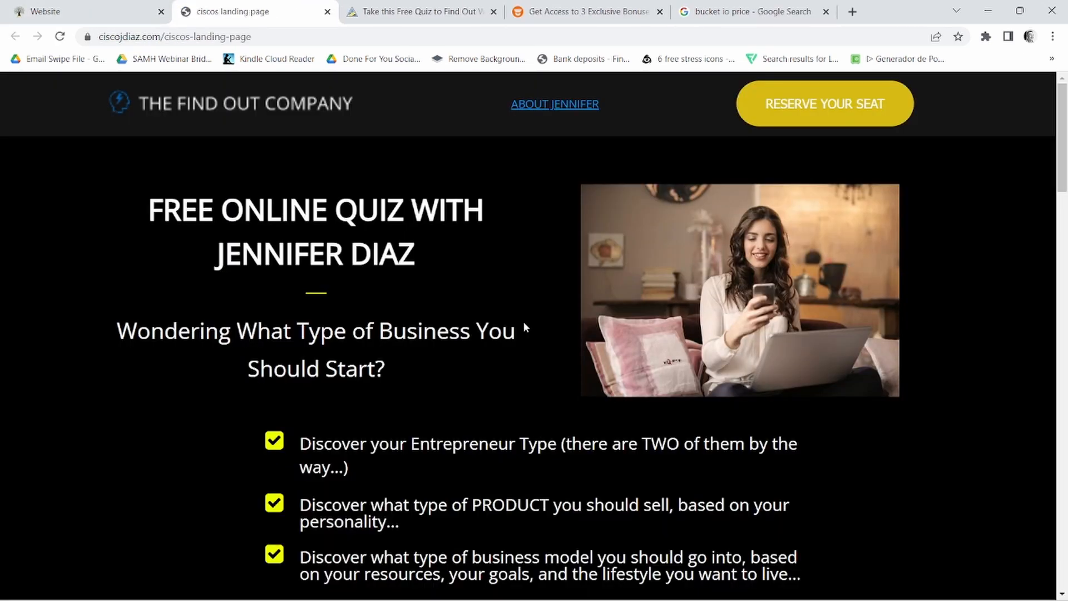
drag(1062, 128, 1008, 149)
click(572, 107)
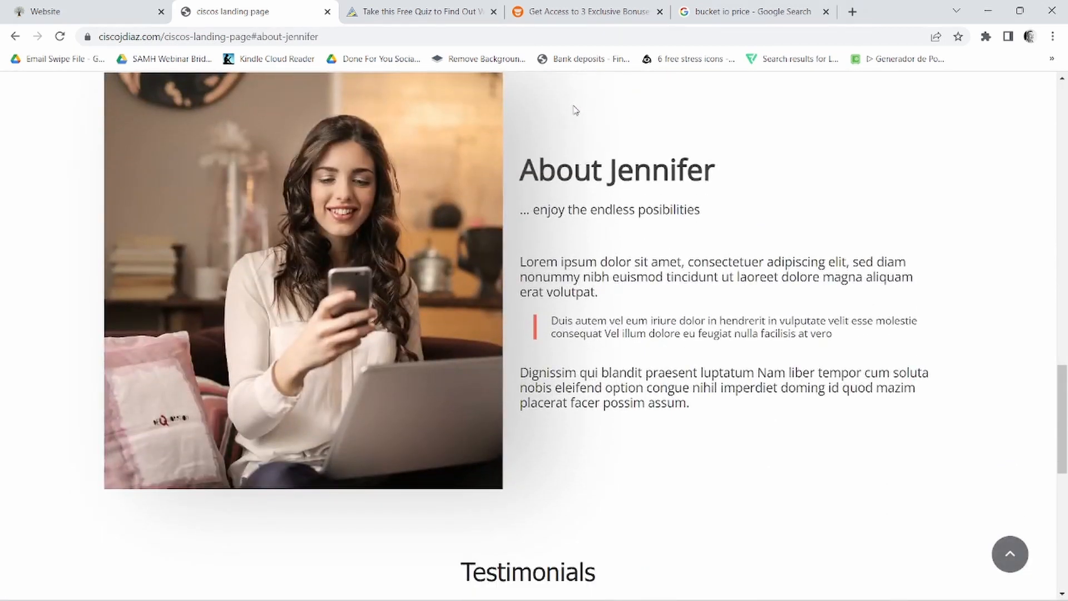
drag(1062, 397, 1065, 477)
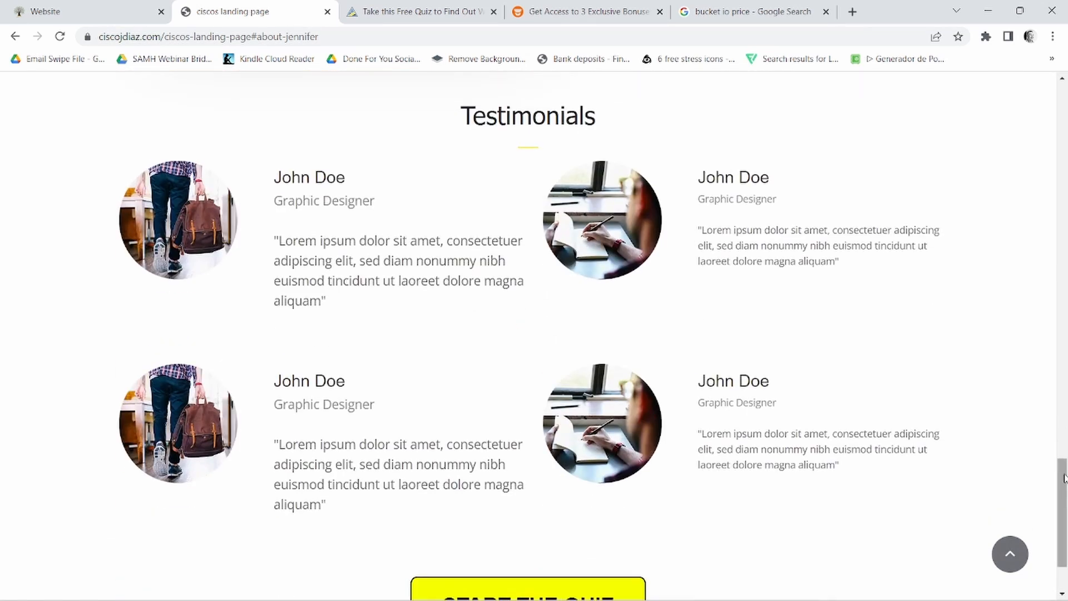
drag(1064, 500, 1062, 119)
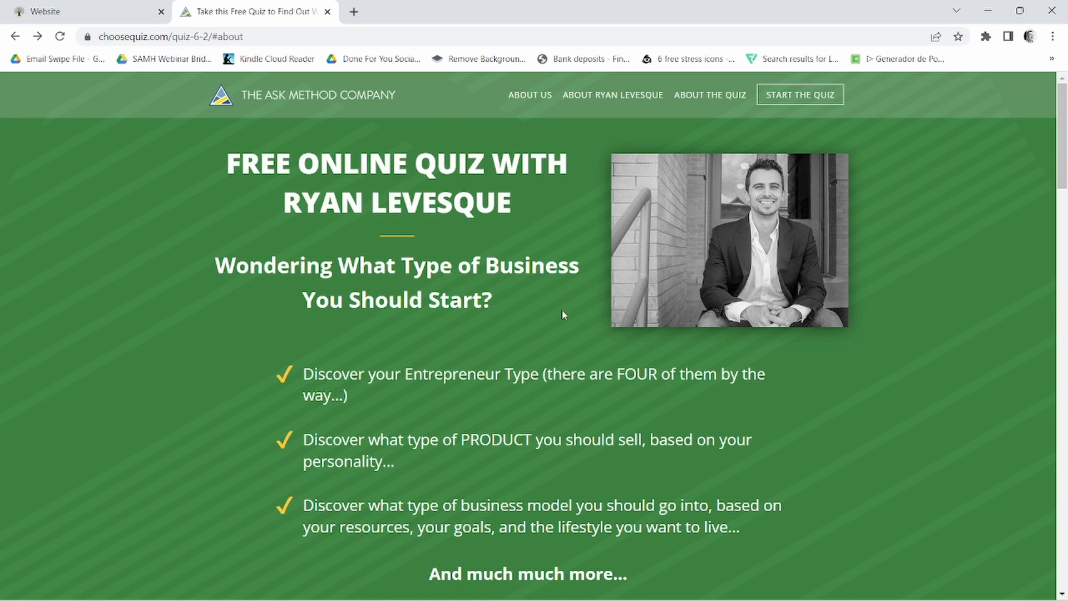
Step: Look over the upper part of the reference quiz page and start its quiz from the header
scroll(760, 393, down, 6)
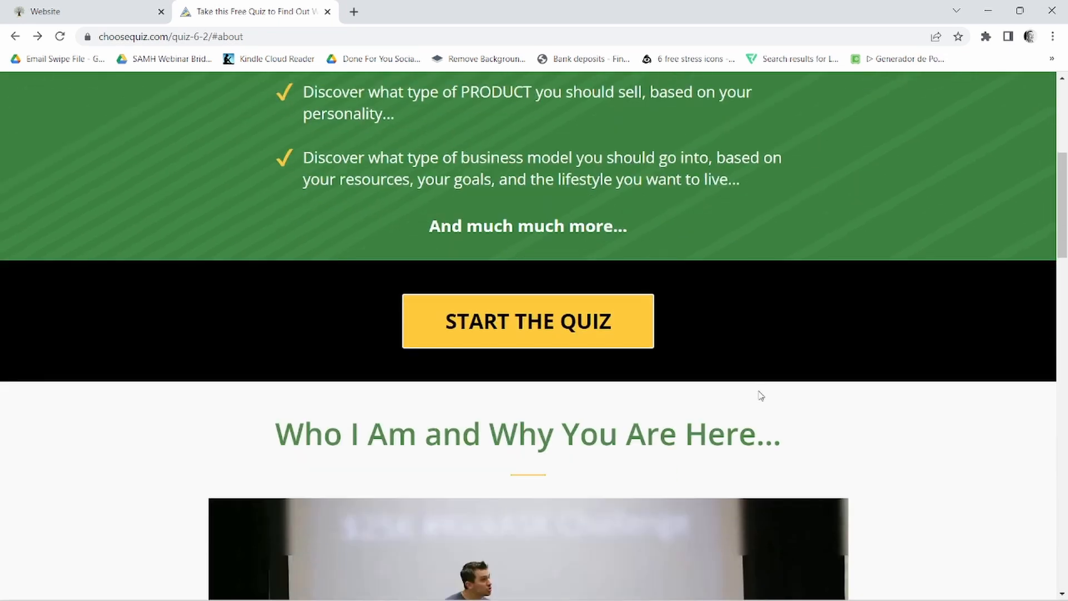
scroll(782, 362, up, 6)
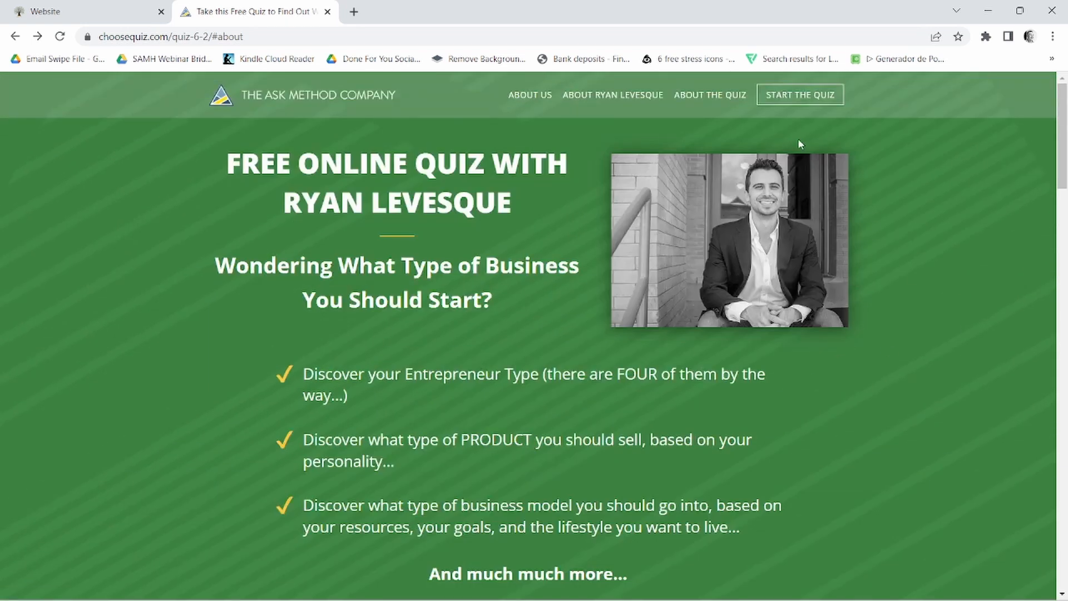
click(805, 96)
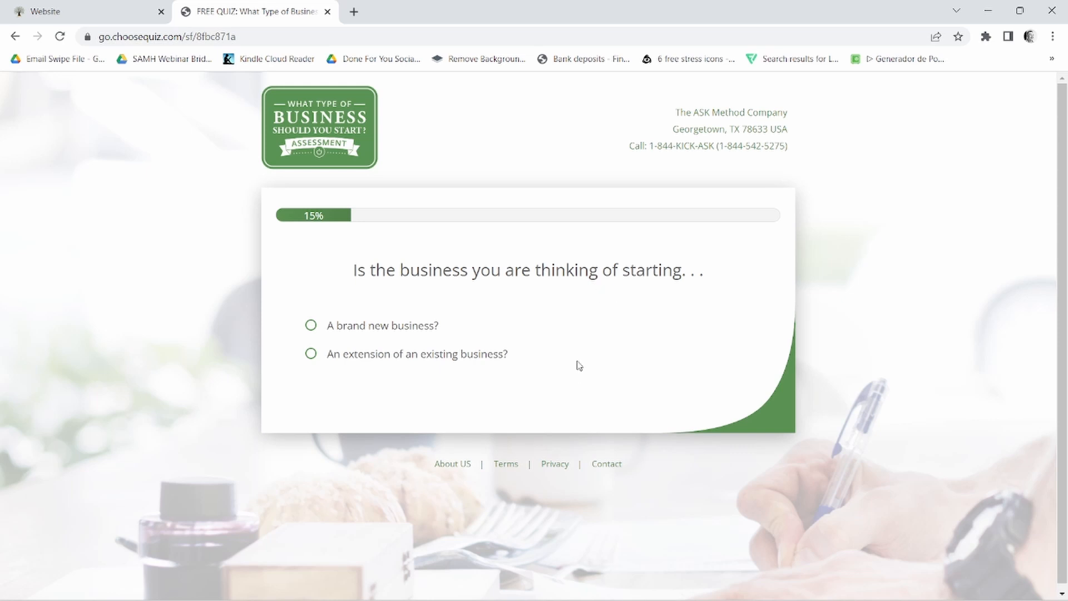
Step: Answer the reference quiz through to its email form, including "A brand new business?", "Champion a cause" and "Lifestyle" among the answers
click(309, 325)
click(310, 356)
click(312, 359)
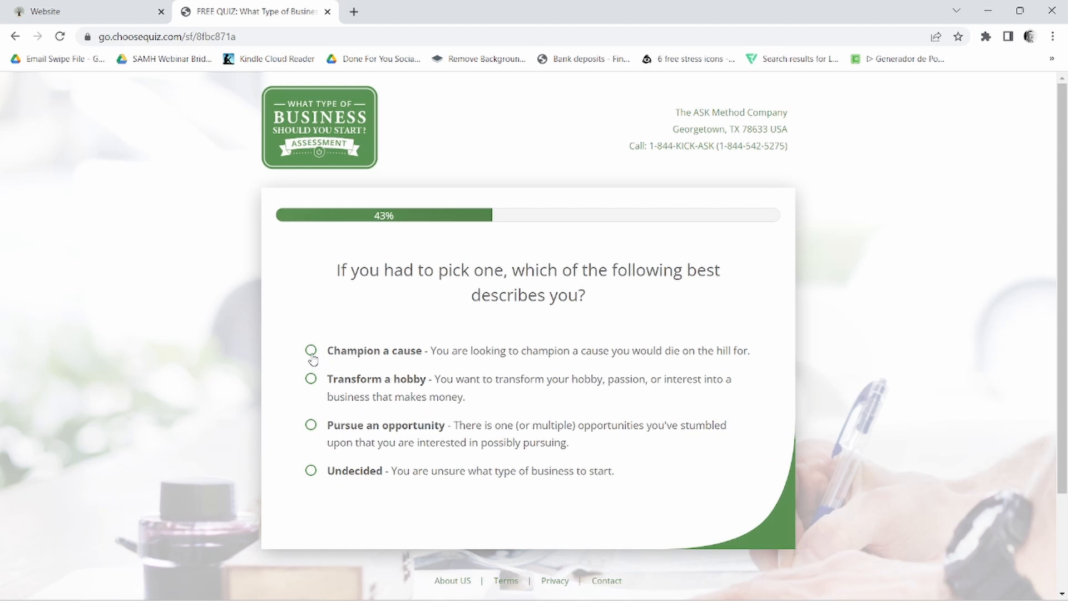
click(312, 358)
click(312, 355)
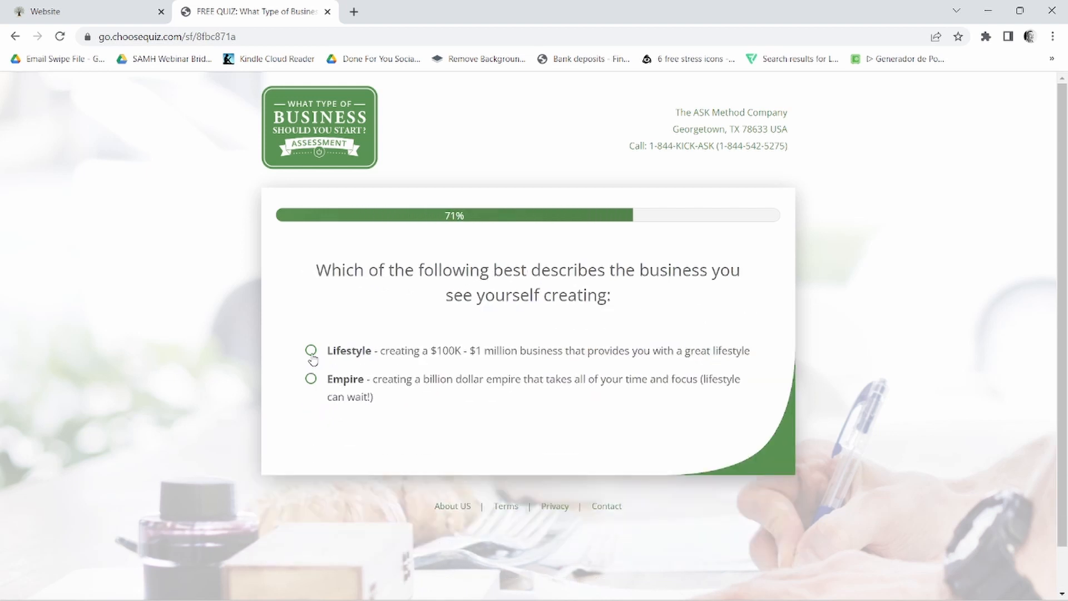
click(309, 352)
click(312, 325)
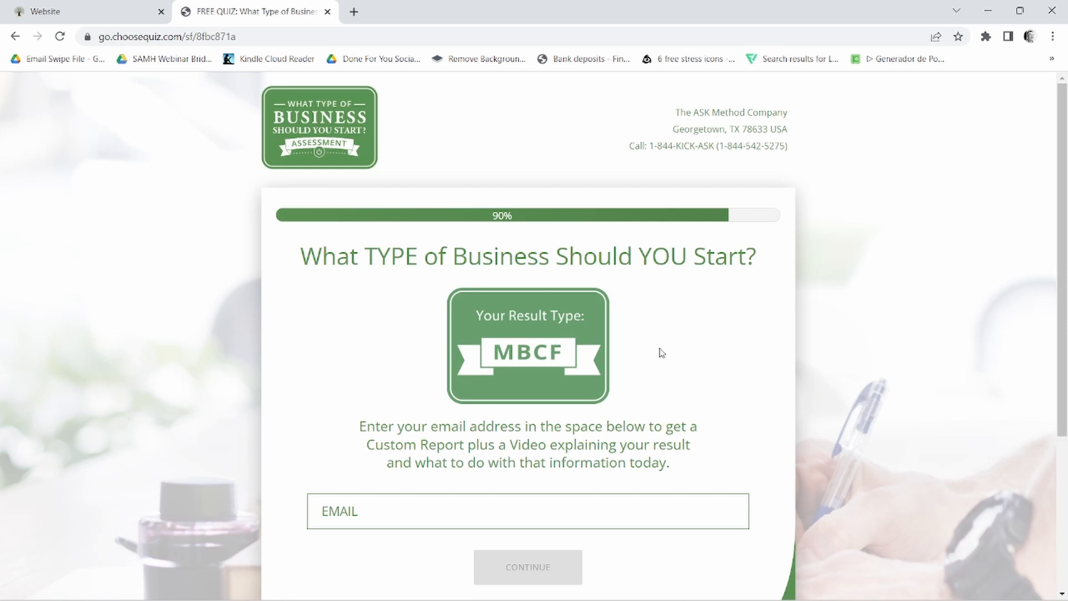
Step: Examine the quiz's result type and email form, and return to the website builder's browser tab
scroll(416, 284, down, 1)
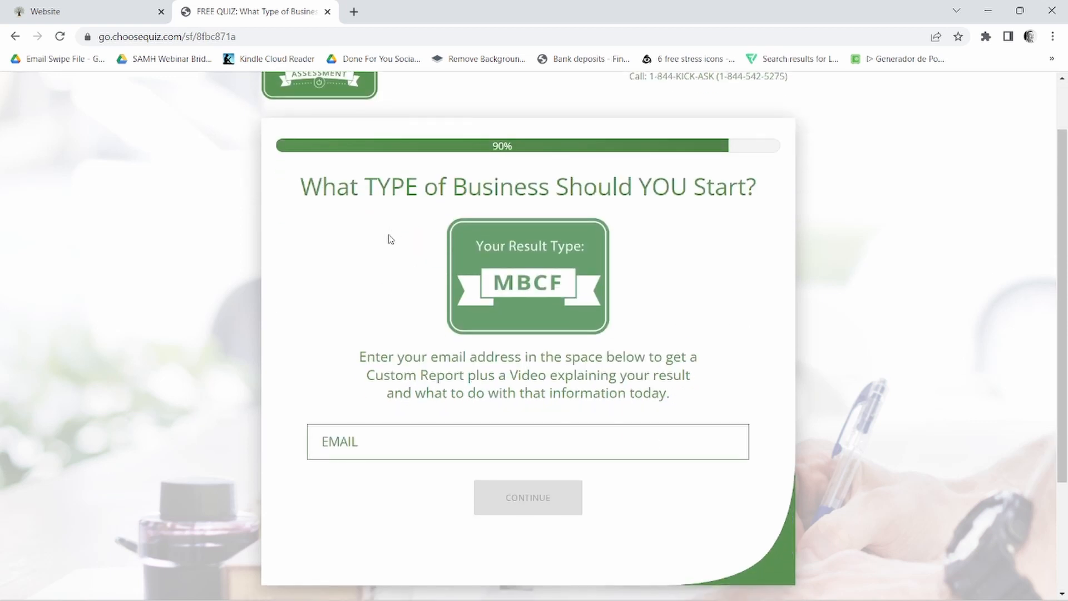
scroll(565, 215, down, 1)
scroll(809, 251, up, 1)
click(94, 9)
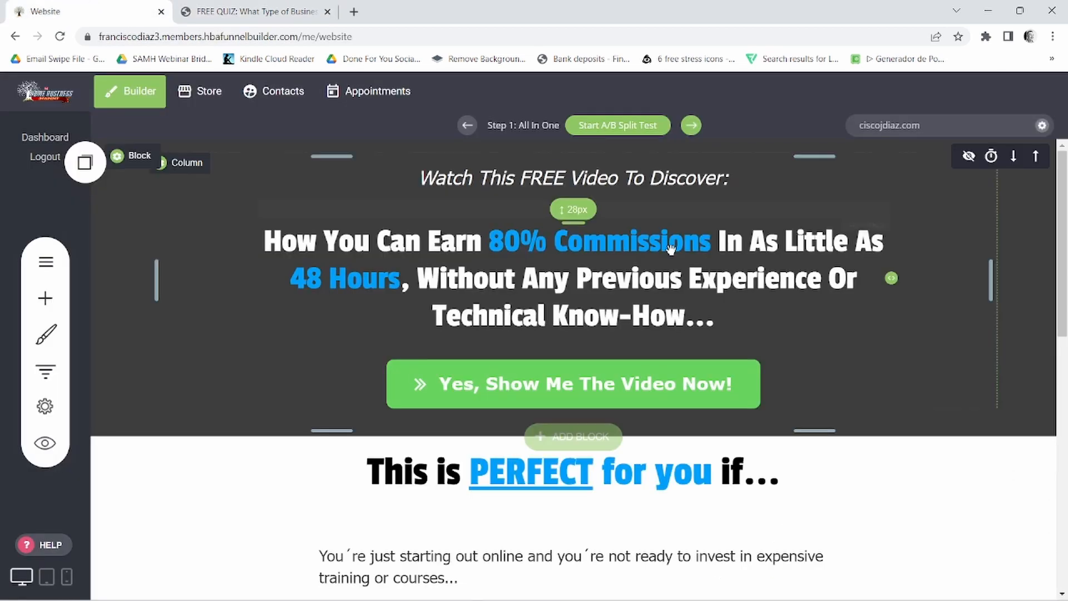
Step: Return from the reference quiz's email form to its landing page and examine the bullet about entrepreneur types
click(236, 9)
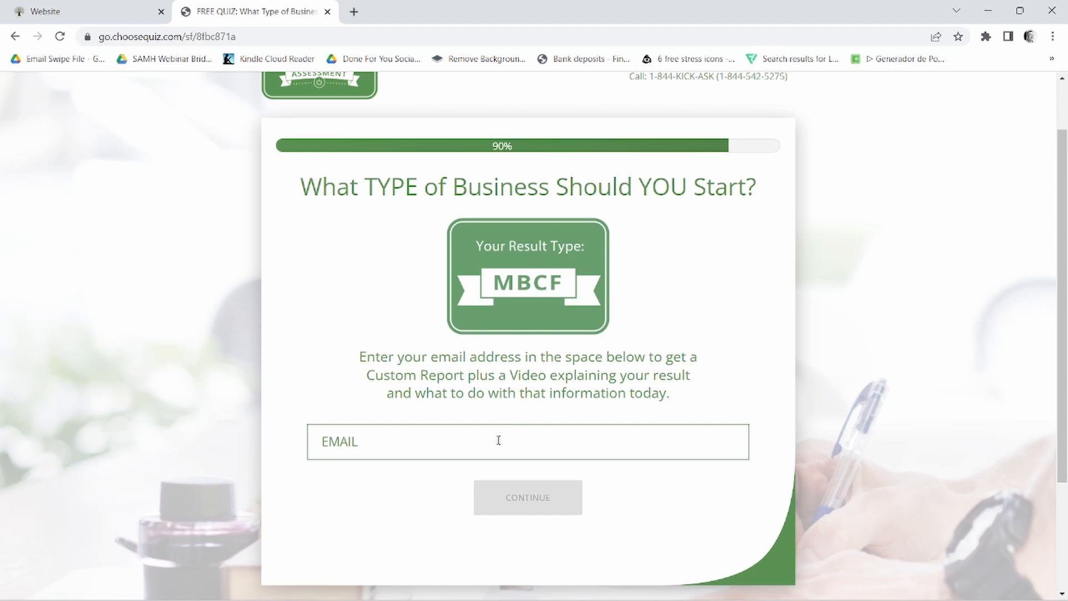
click(15, 37)
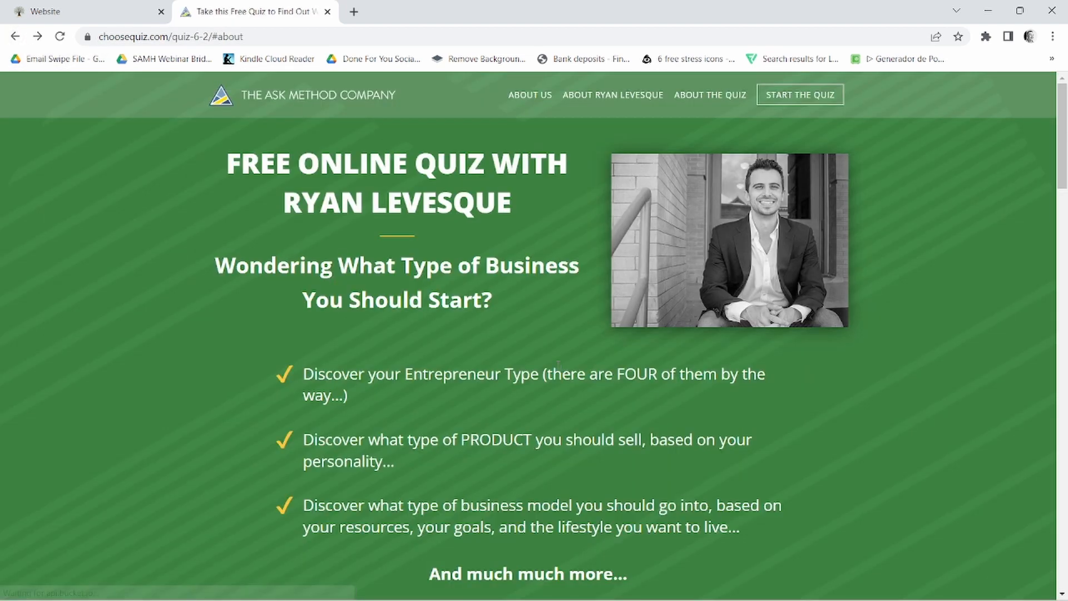
drag(546, 375, 697, 376)
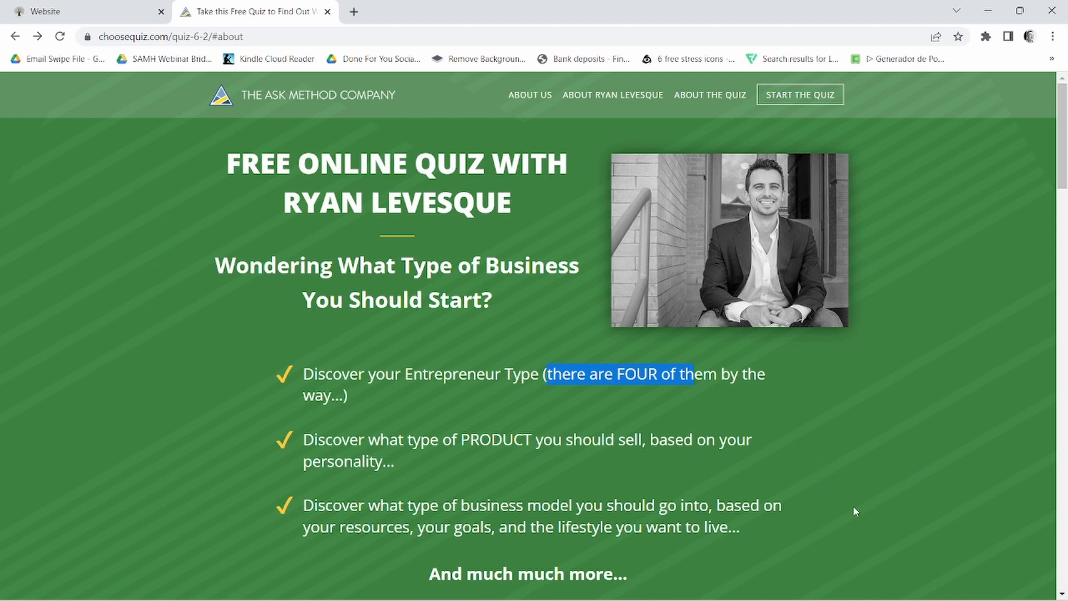
click(311, 359)
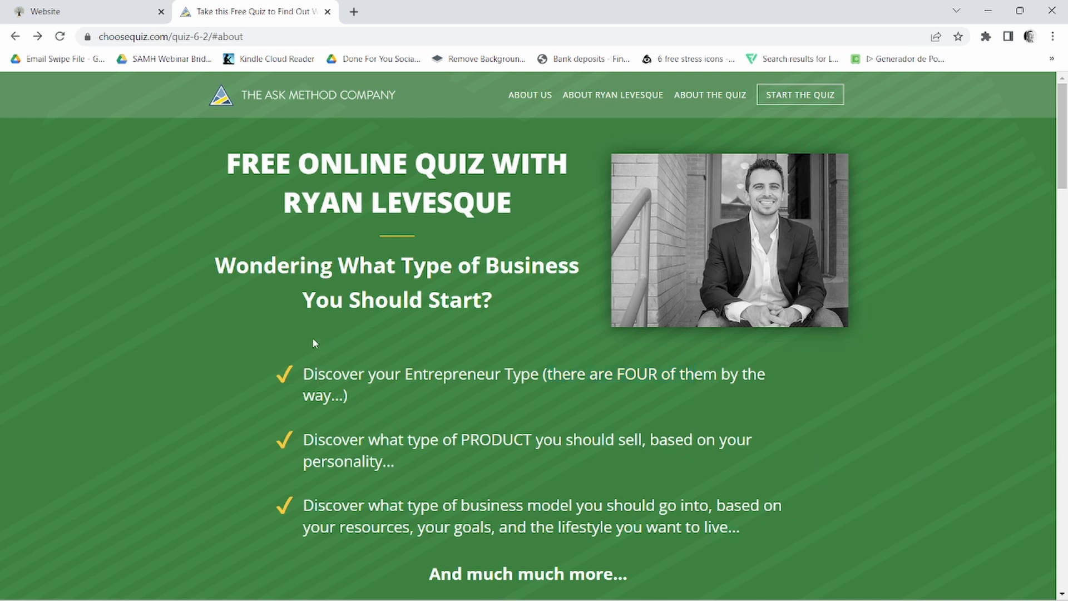
Step: Switch to the website builder and start a new blank page as a funnel step after "ciscos landing page"
click(108, 12)
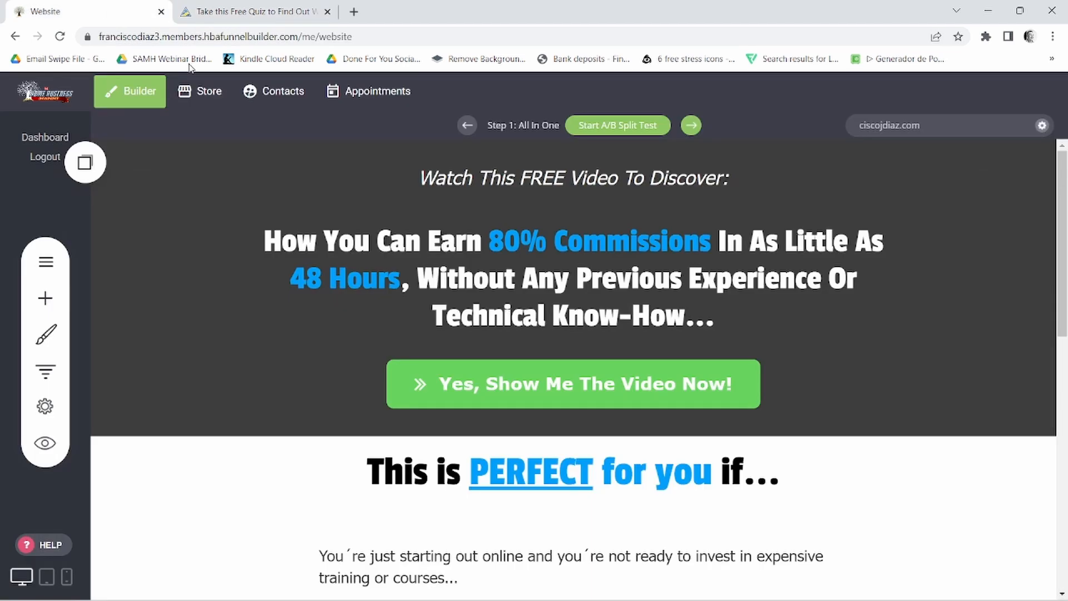
click(46, 370)
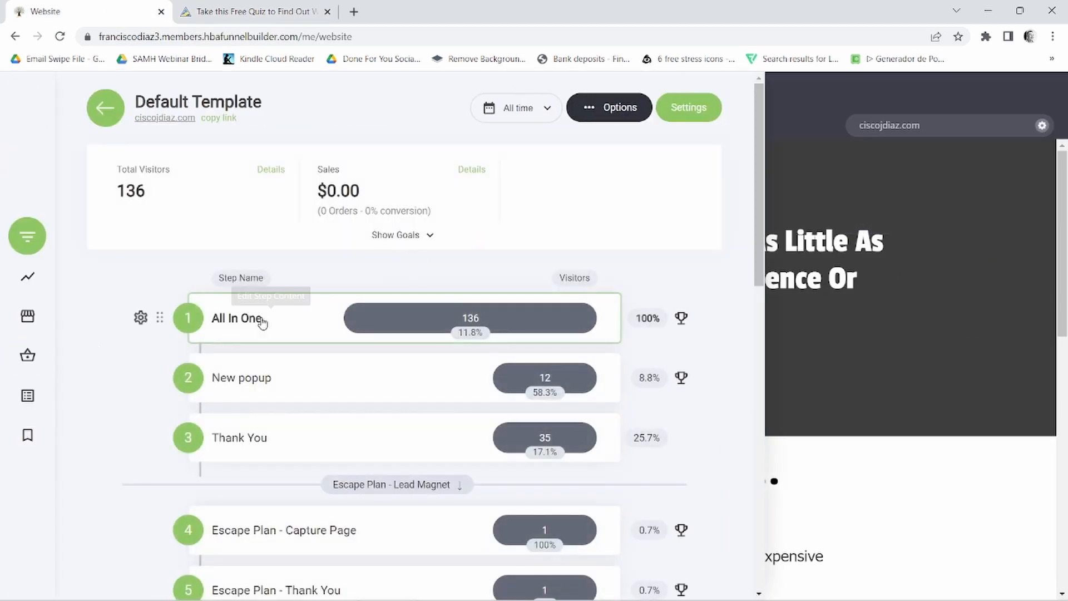
scroll(417, 353, down, 6)
scroll(417, 353, down, 8)
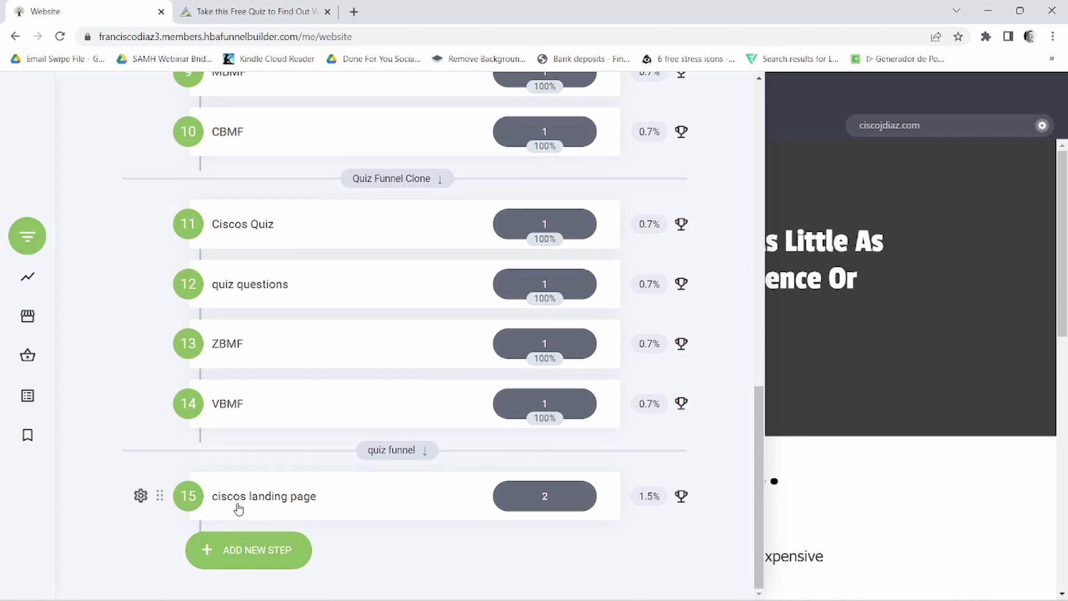
click(255, 551)
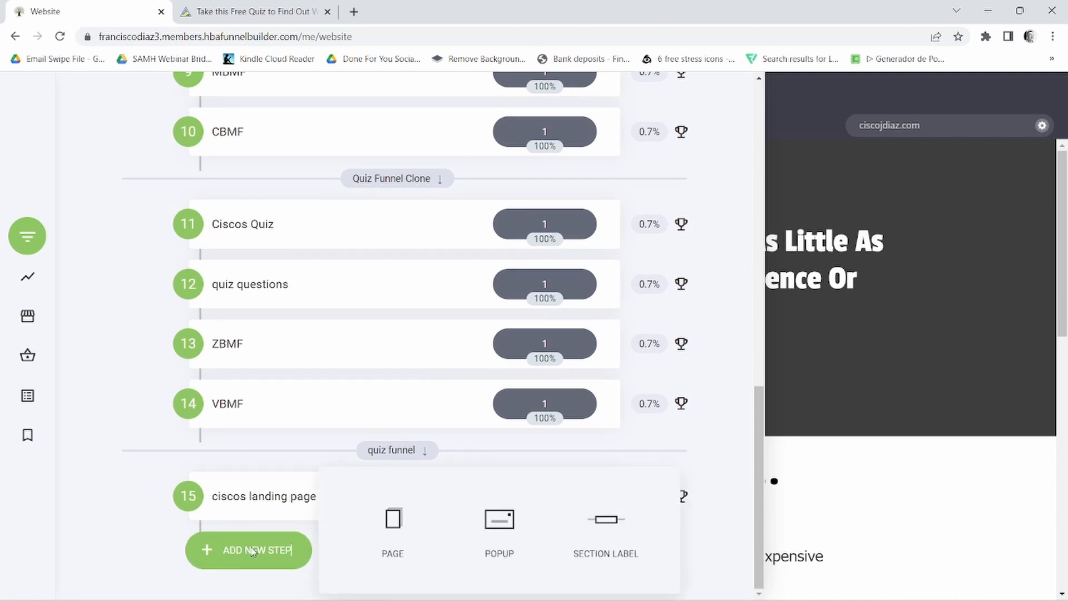
click(401, 542)
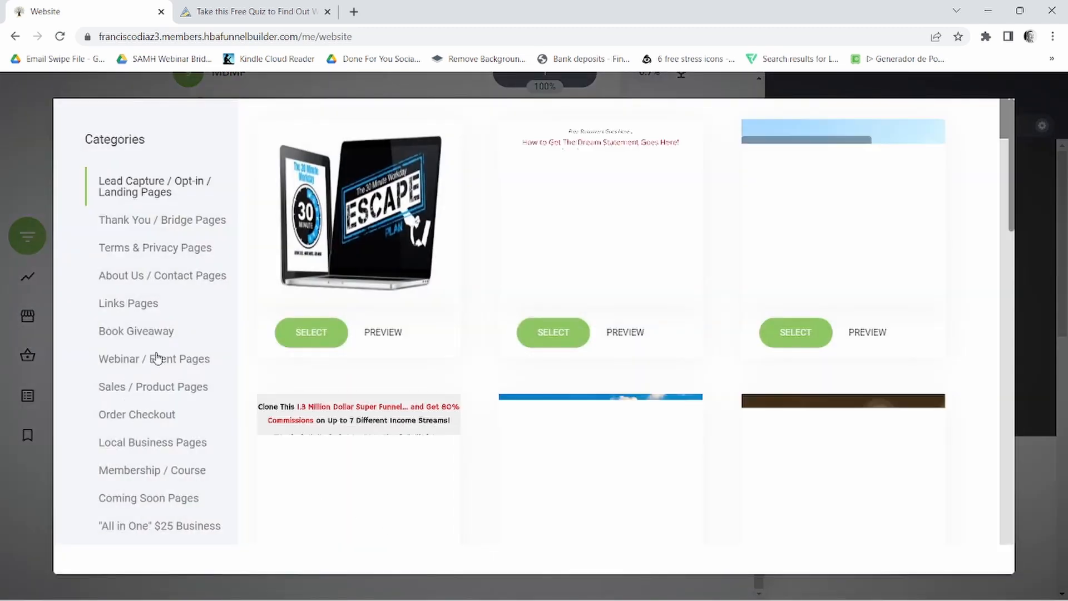
scroll(167, 378, down, 10)
scroll(183, 400, down, 5)
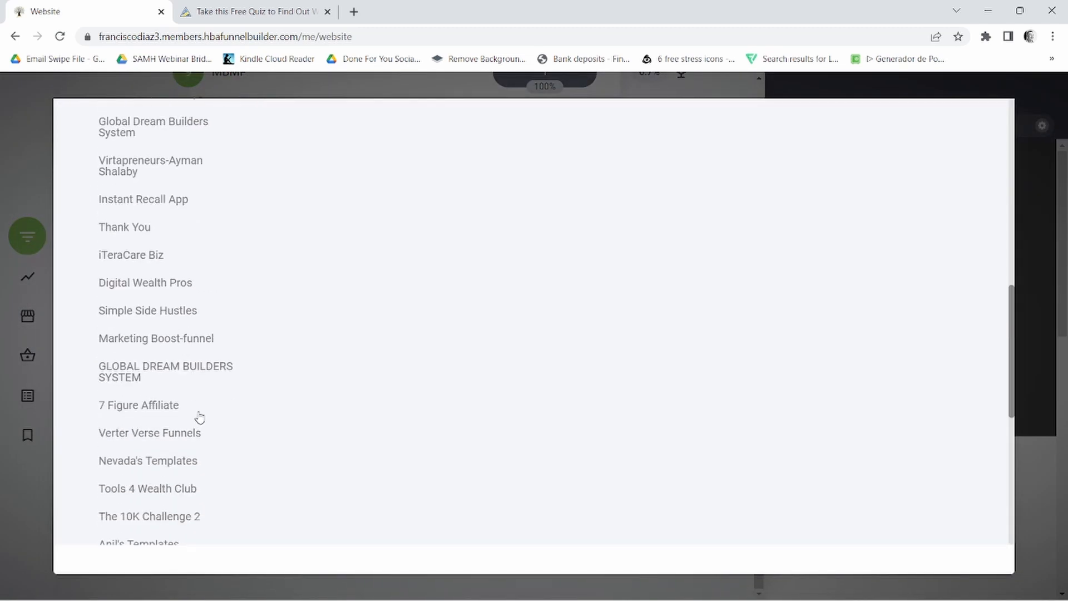
click(198, 414)
click(139, 503)
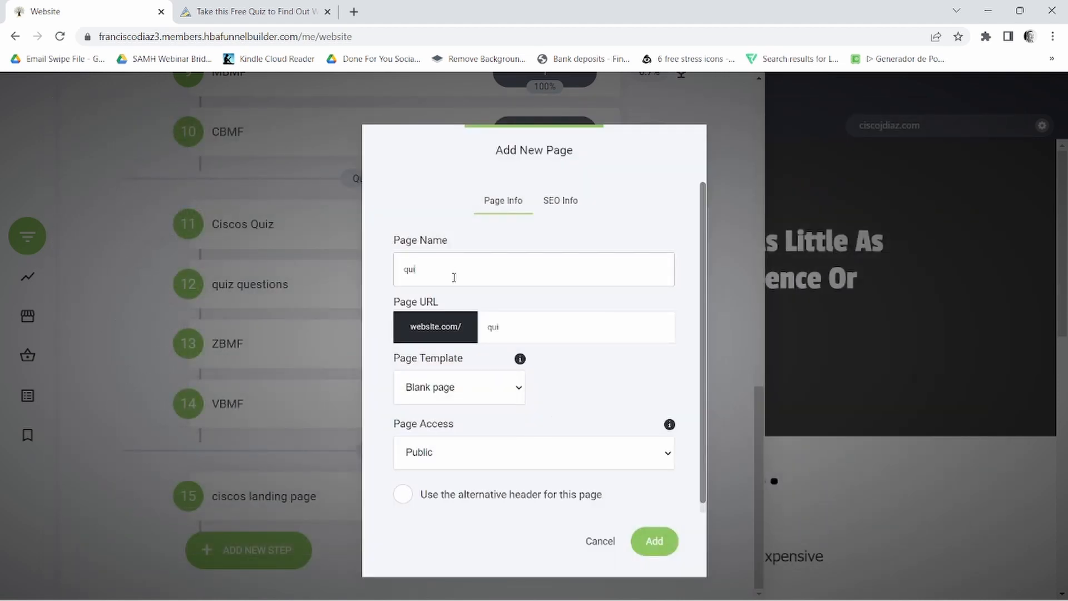
Step: Name the new page "quiz questions 1", keep it public and add it to the funnel
text(quiz questions)
click(660, 540)
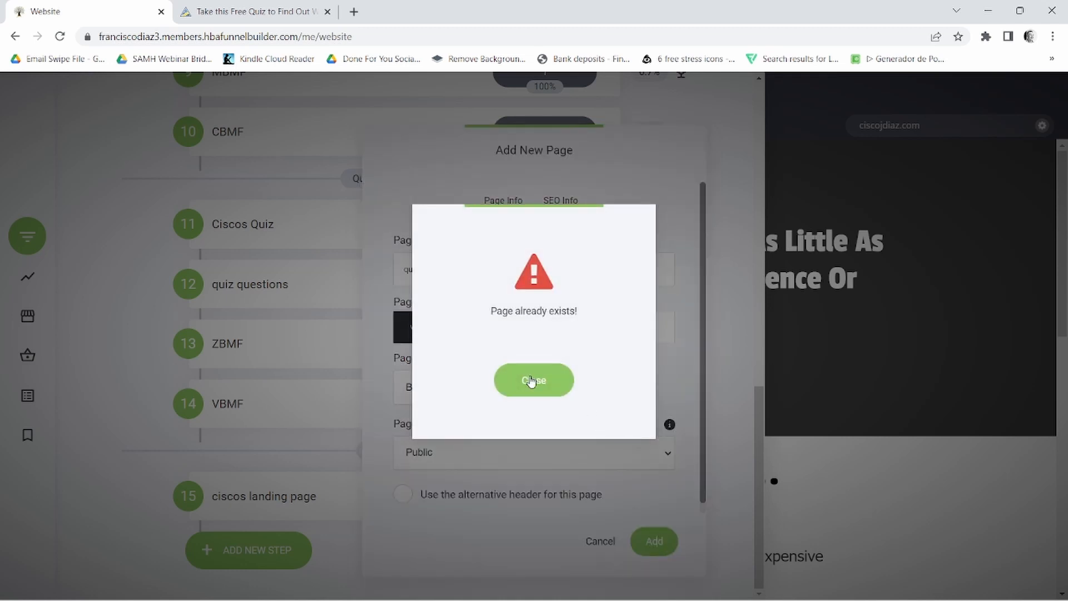
click(534, 380)
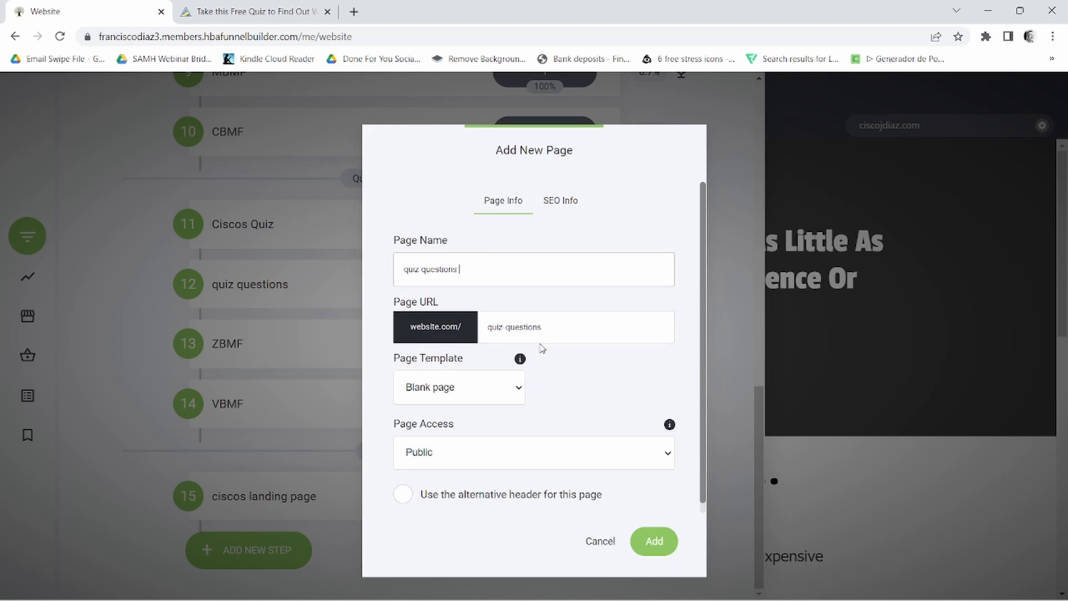
text(1)
click(656, 540)
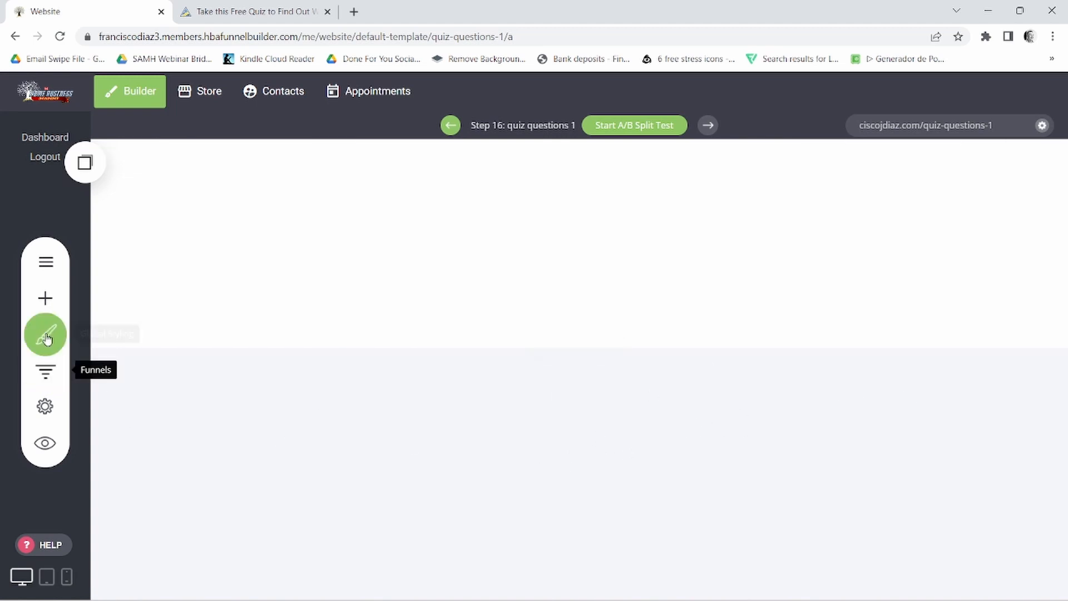
Step: Place a Quiz/Survey widget at the top of the empty quiz questions page
click(46, 298)
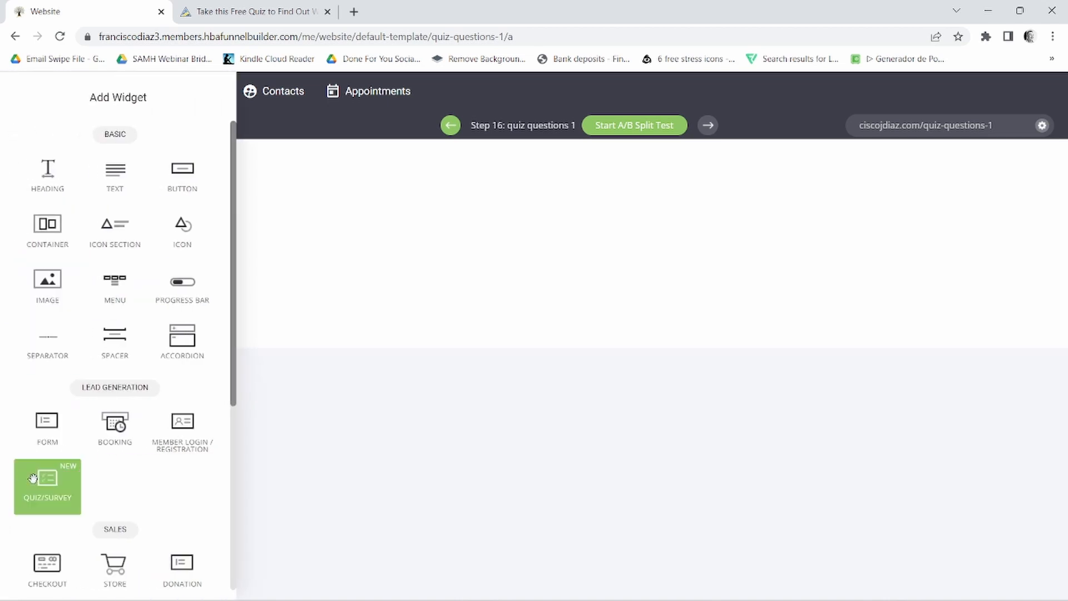
drag(34, 476, 597, 146)
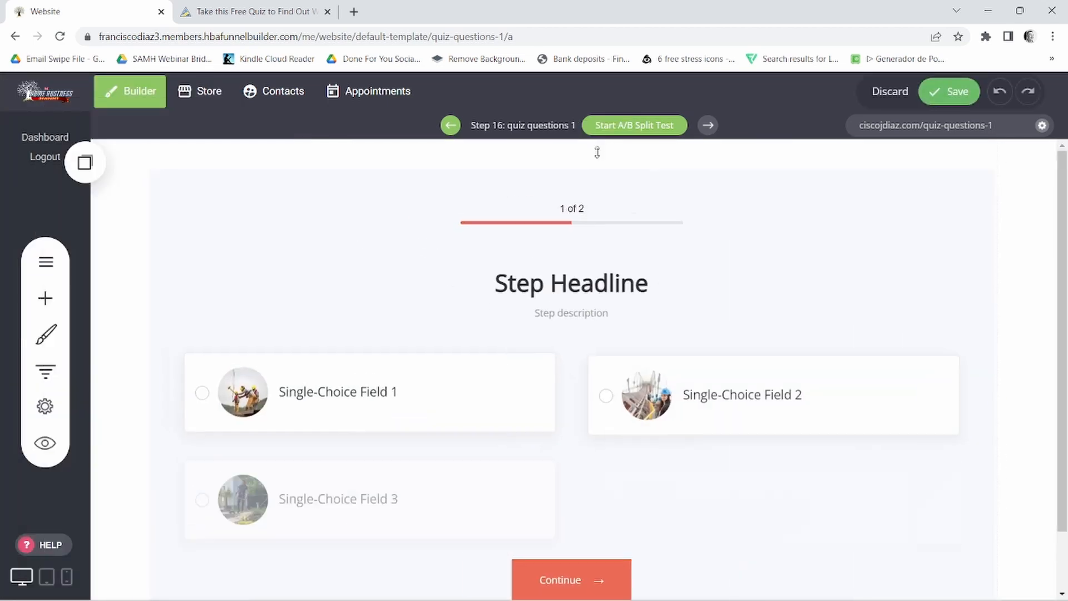
click(334, 304)
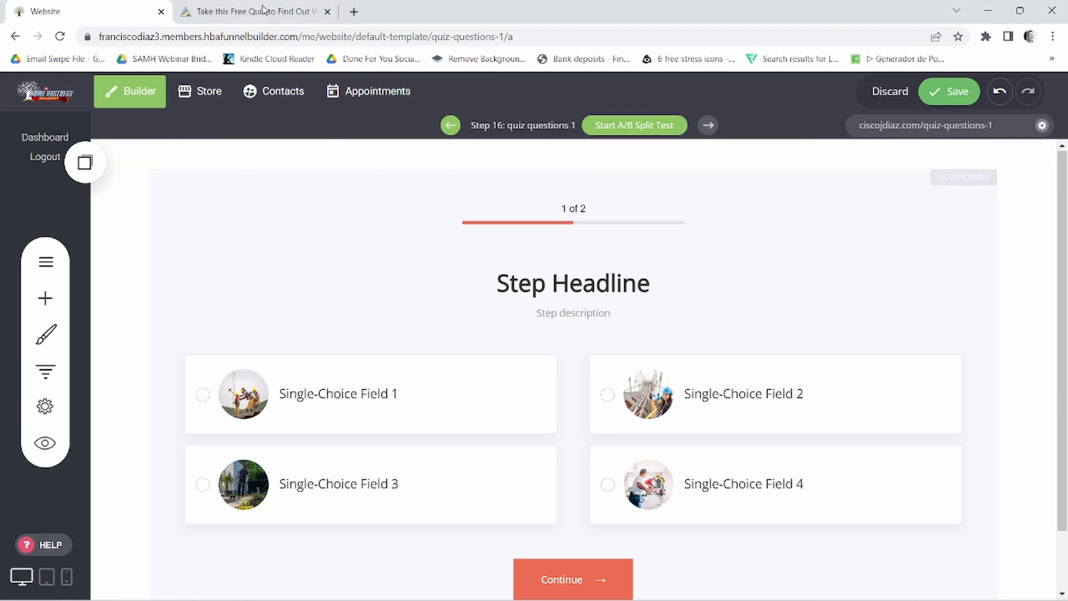
Step: Start the reference quiz again and copy its first question, "Is the business you are thinking of starting. . ."
mouse_move(262, 4)
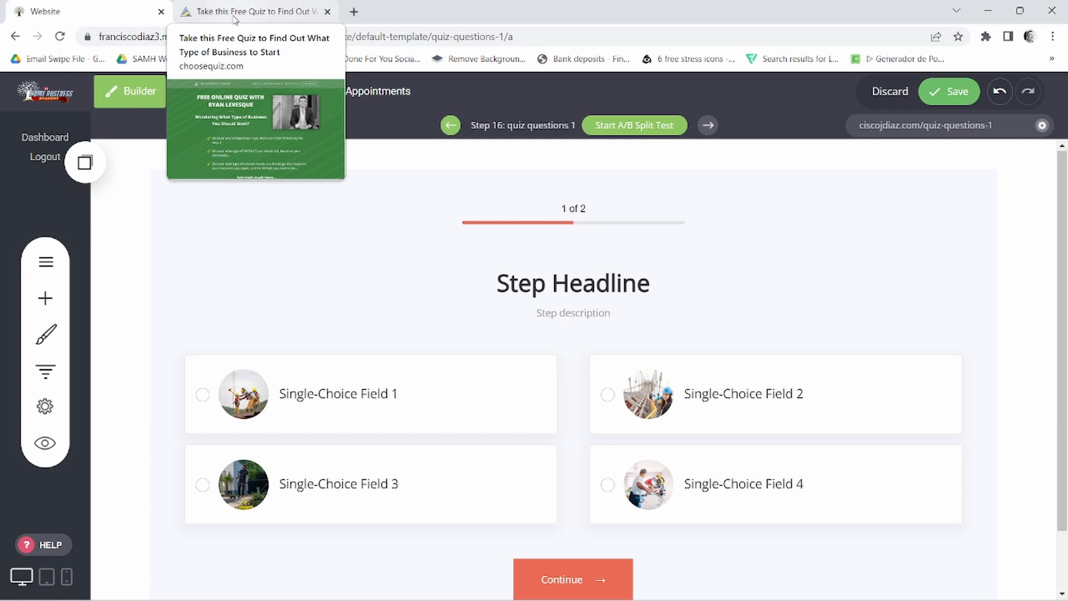
click(249, 10)
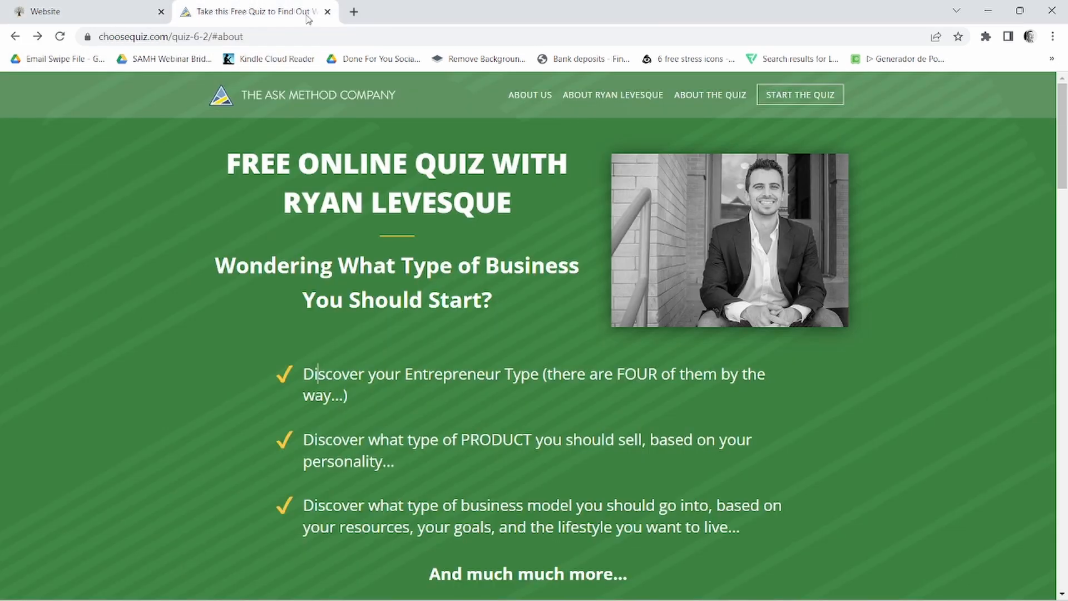
click(799, 98)
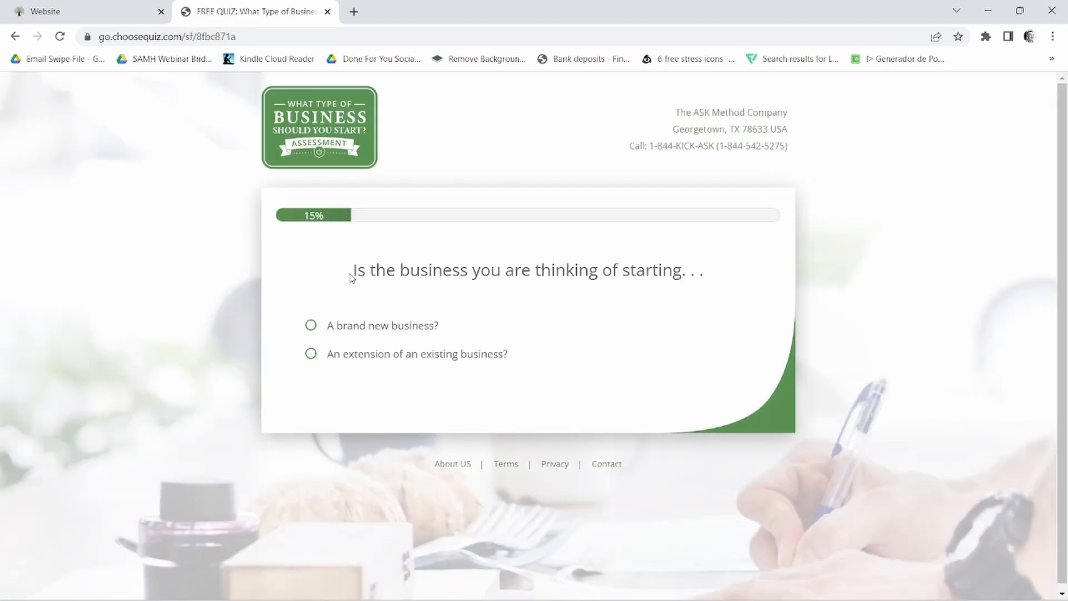
drag(351, 276, 714, 289)
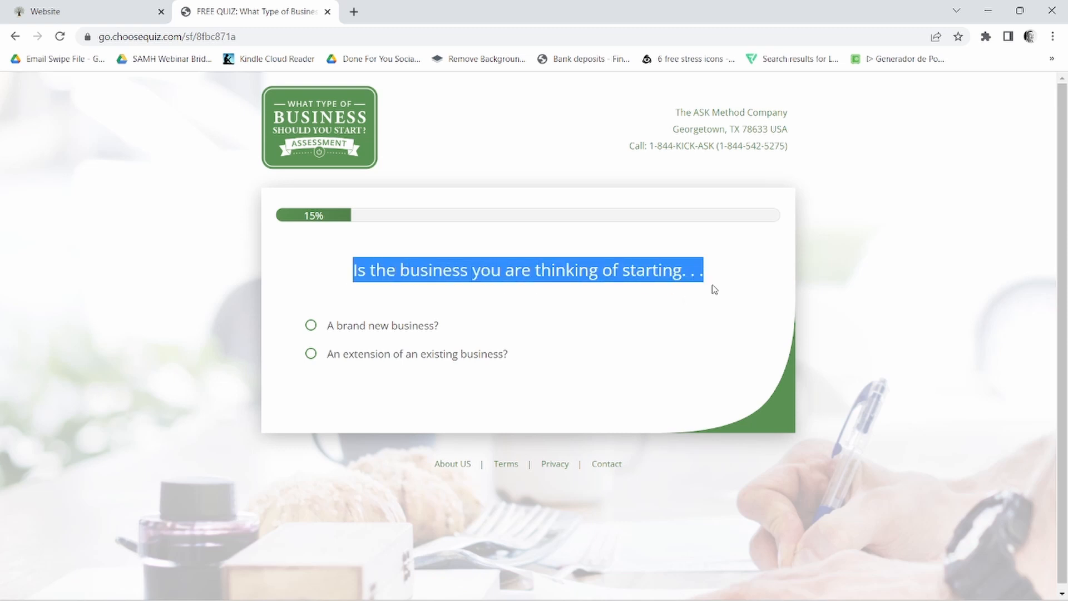
right_click(476, 266)
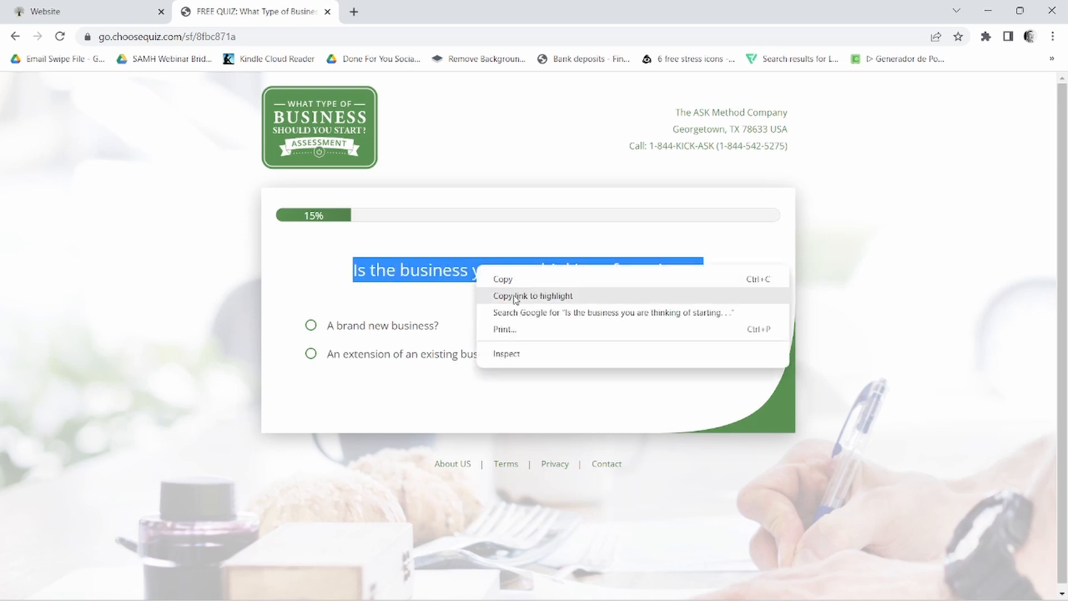
click(494, 278)
Step: Back in the website builder, open the quiz widget's form fields and name step 1 "Q1"
click(89, 12)
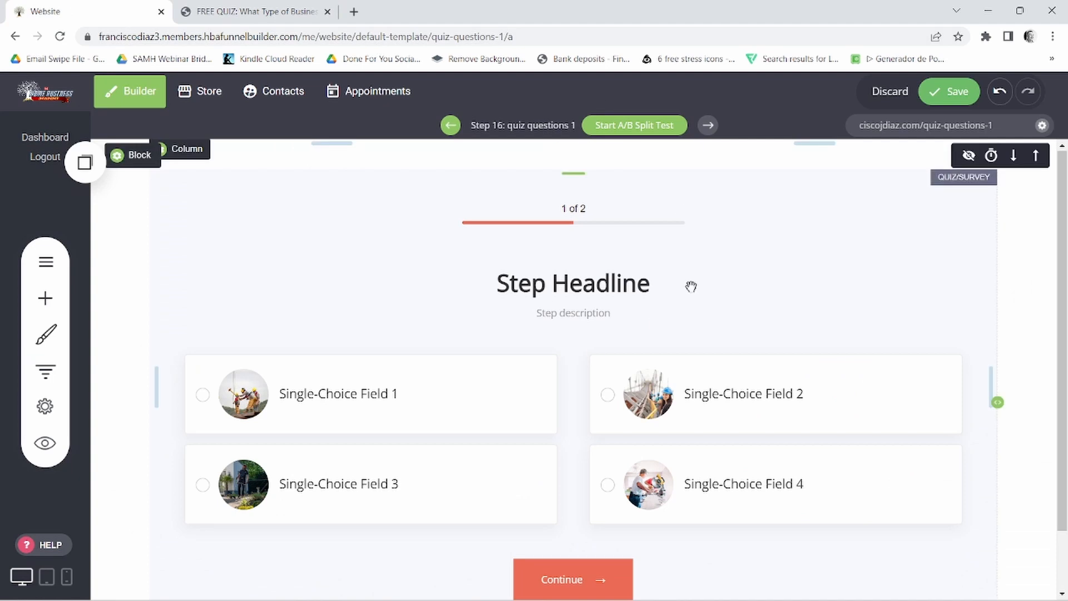
click(429, 285)
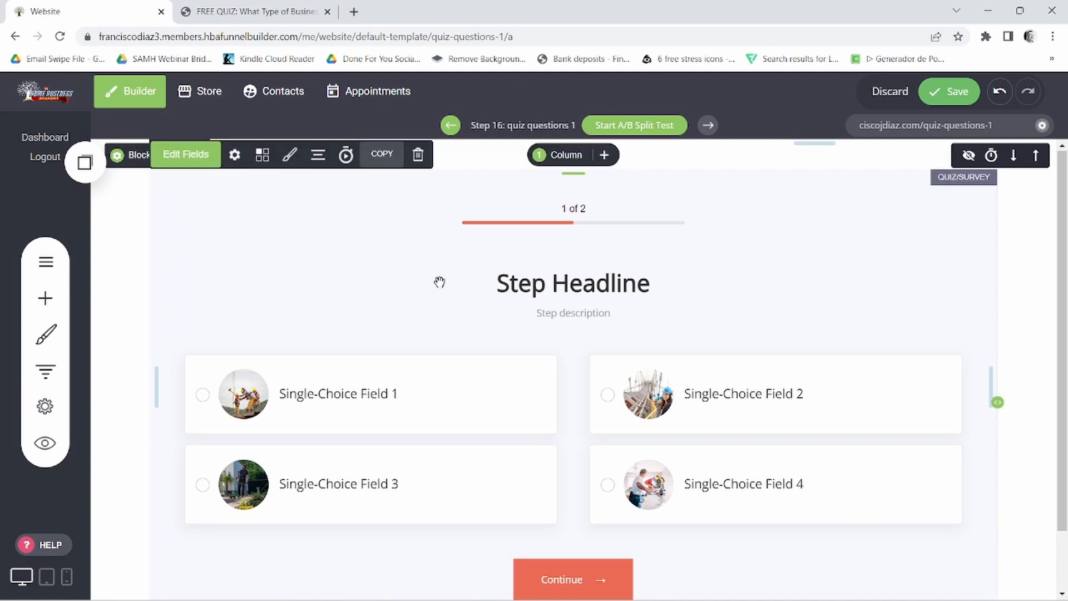
click(186, 159)
click(728, 222)
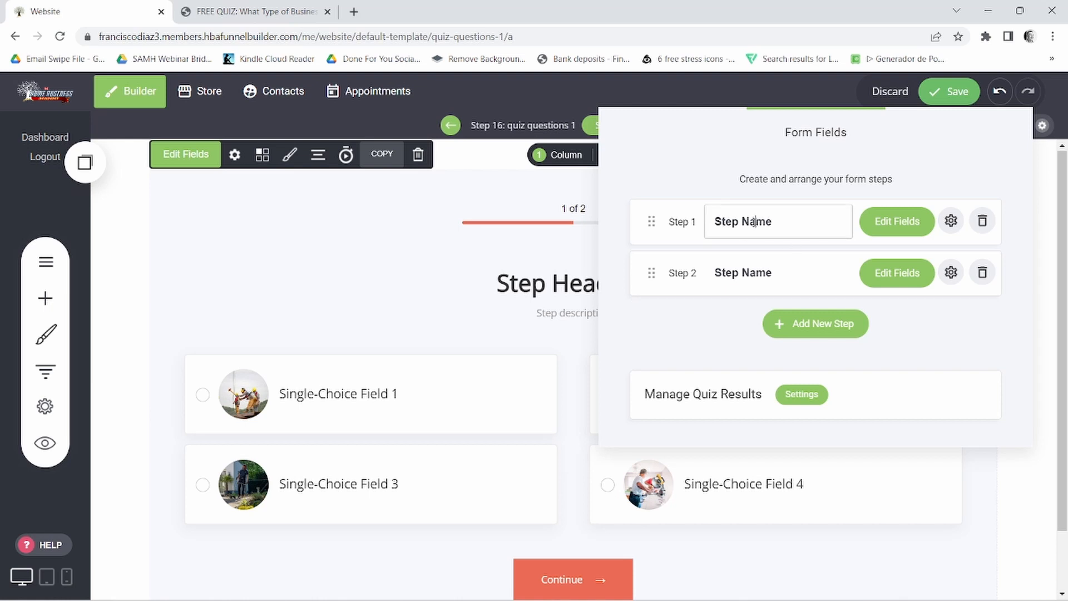
triple_click(754, 221)
text(Q)
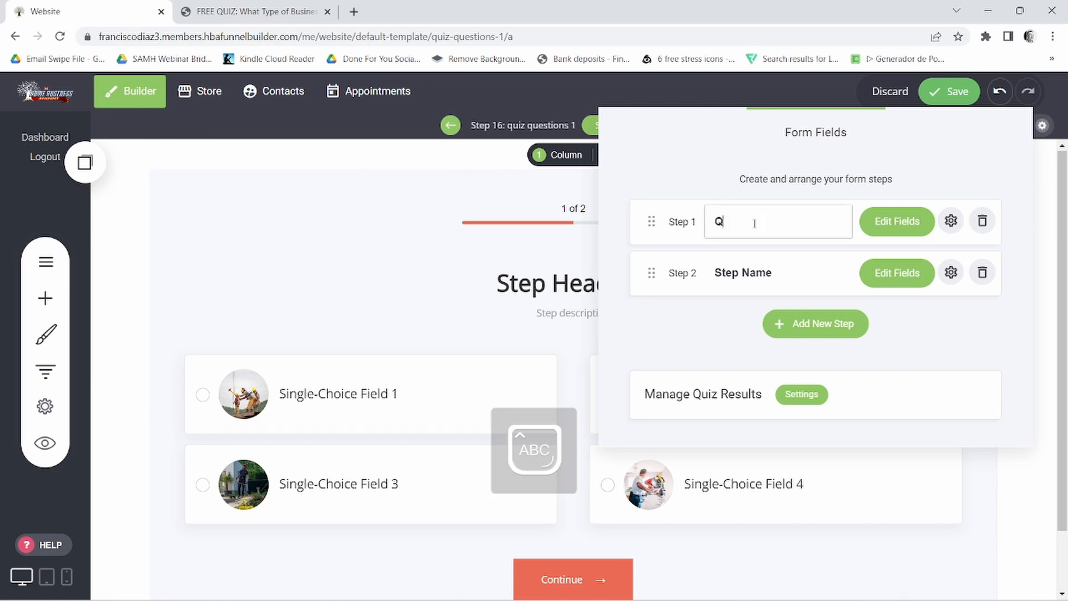
text(1)
Step: Set Q1's step heading to "Is the business you are thinking of starting. . ." and clear its step description
click(897, 225)
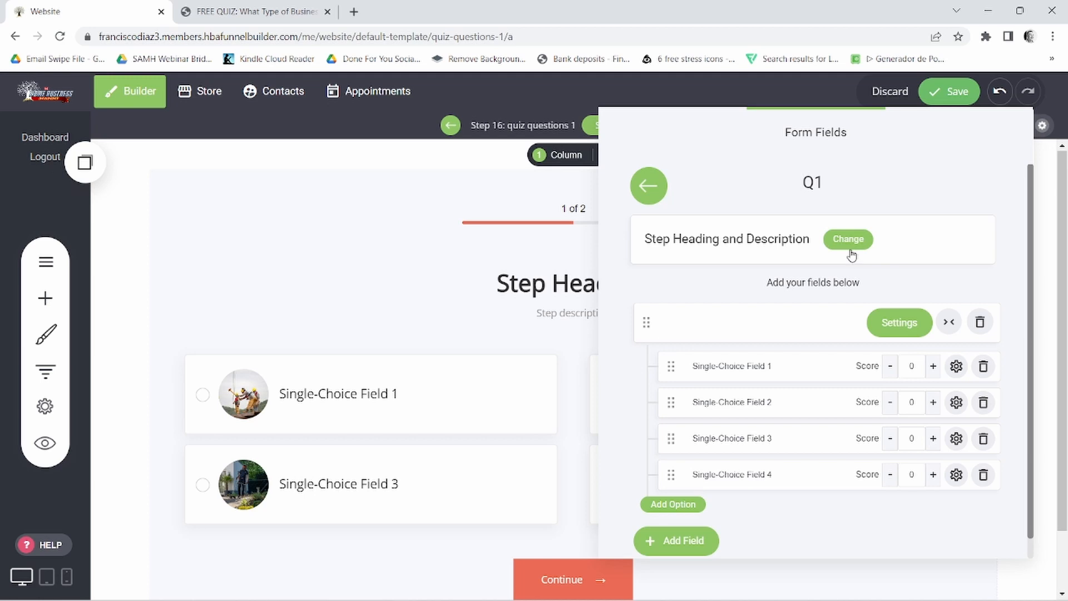
click(848, 240)
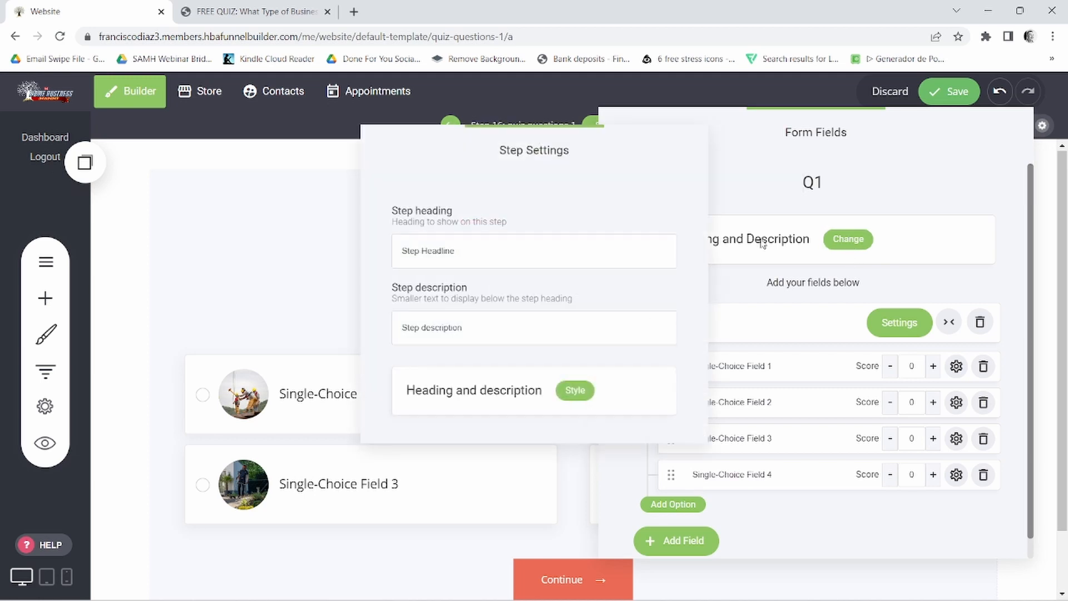
drag(558, 248, 391, 239)
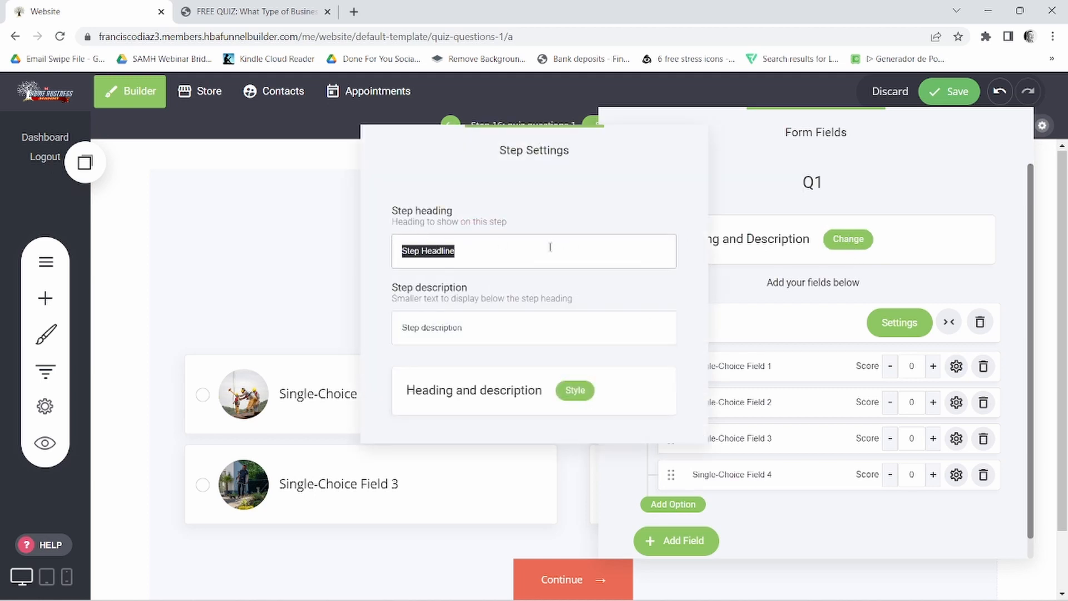
key(ctrl+v)
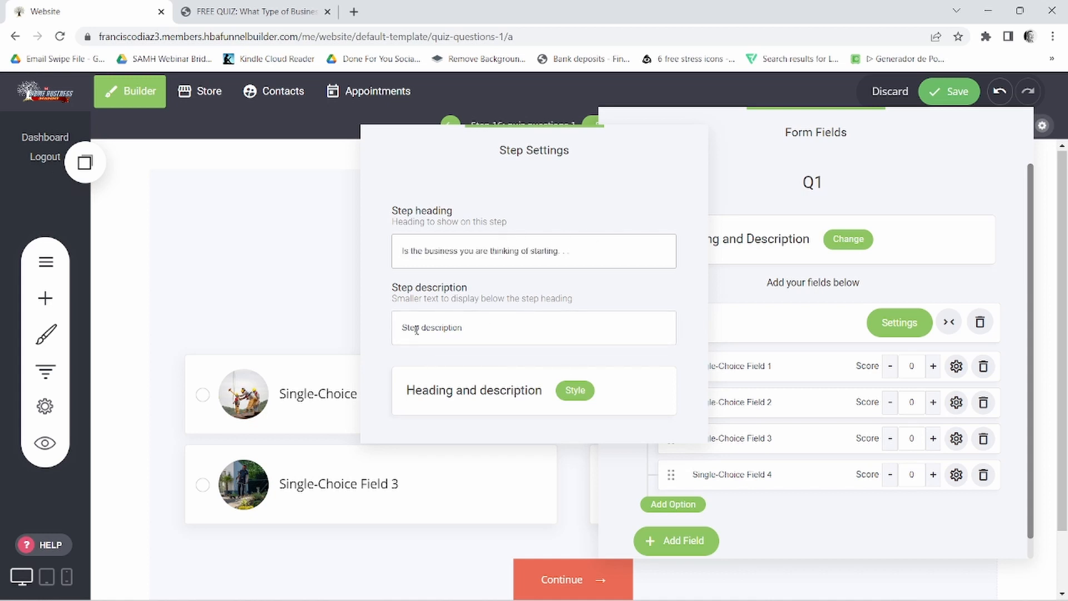
drag(466, 328, 403, 322)
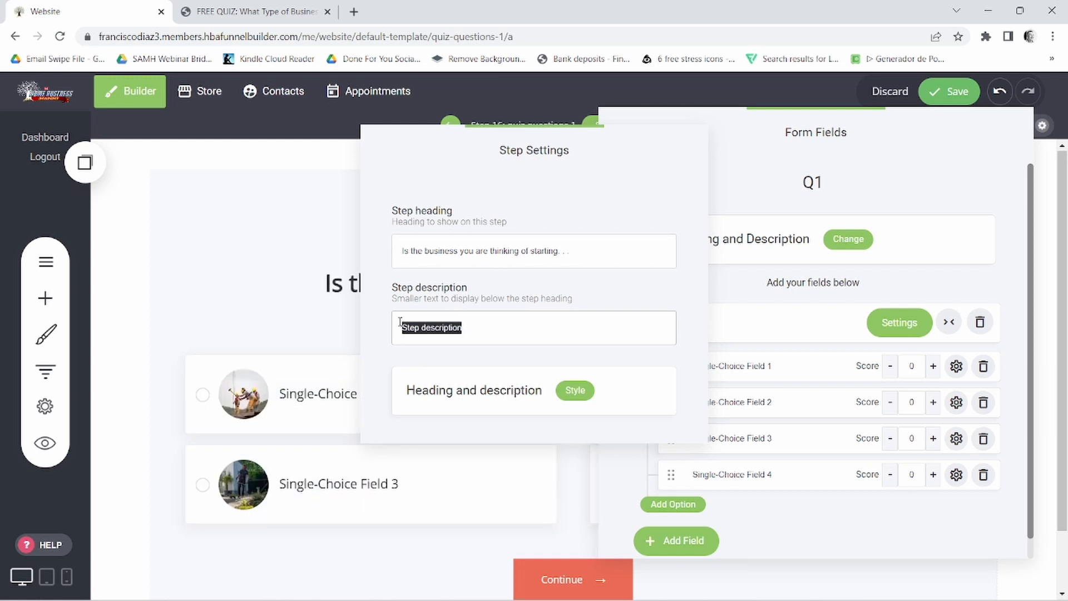
key(BackSpace)
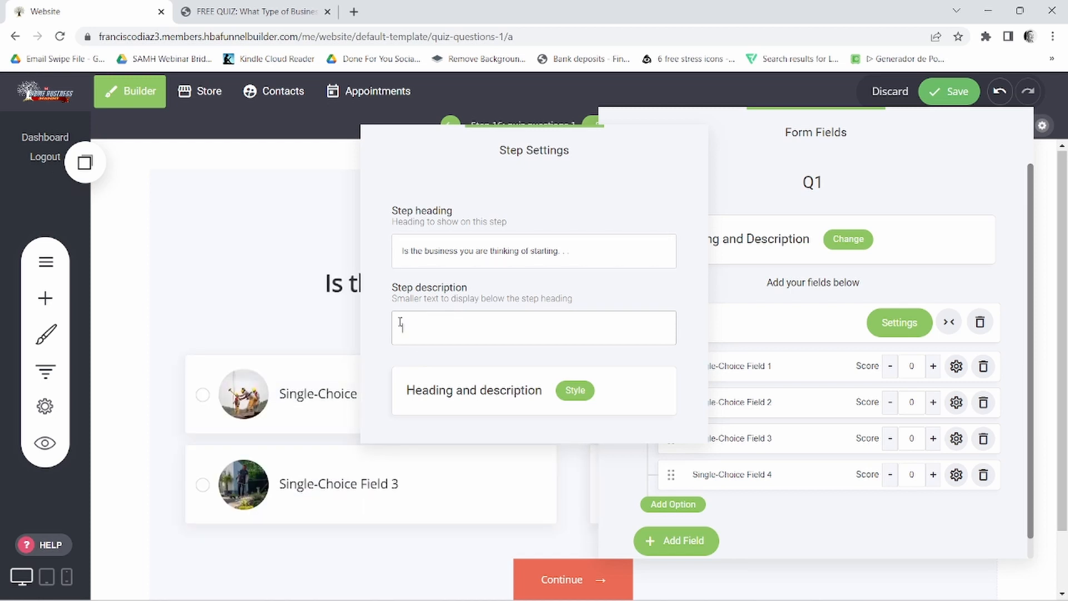
Step: Reduce the step heading size to 23px in the heading style and close the step settings
click(573, 391)
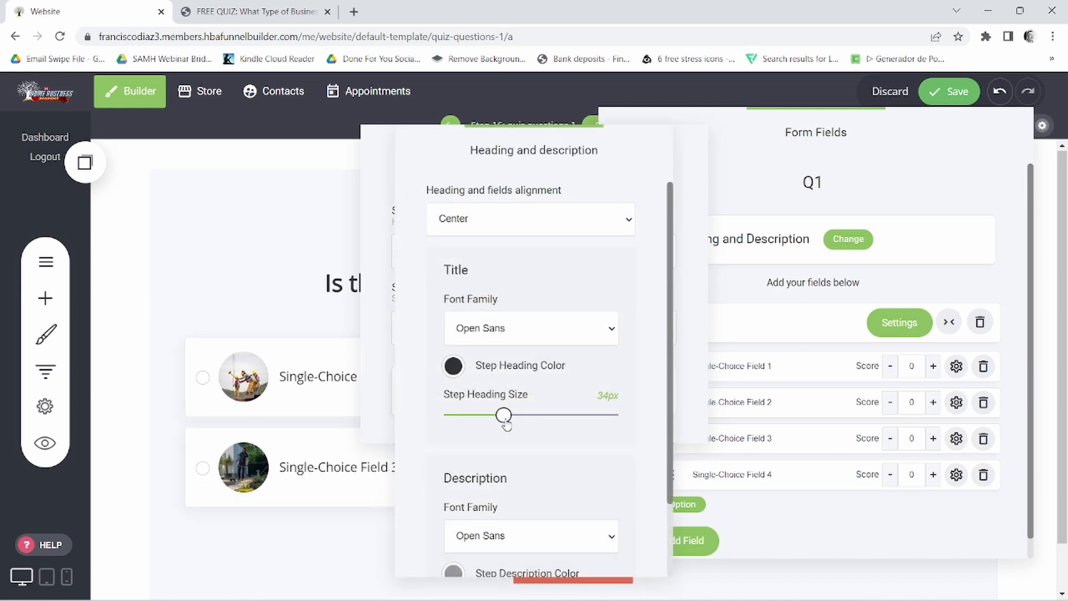
drag(506, 423, 484, 426)
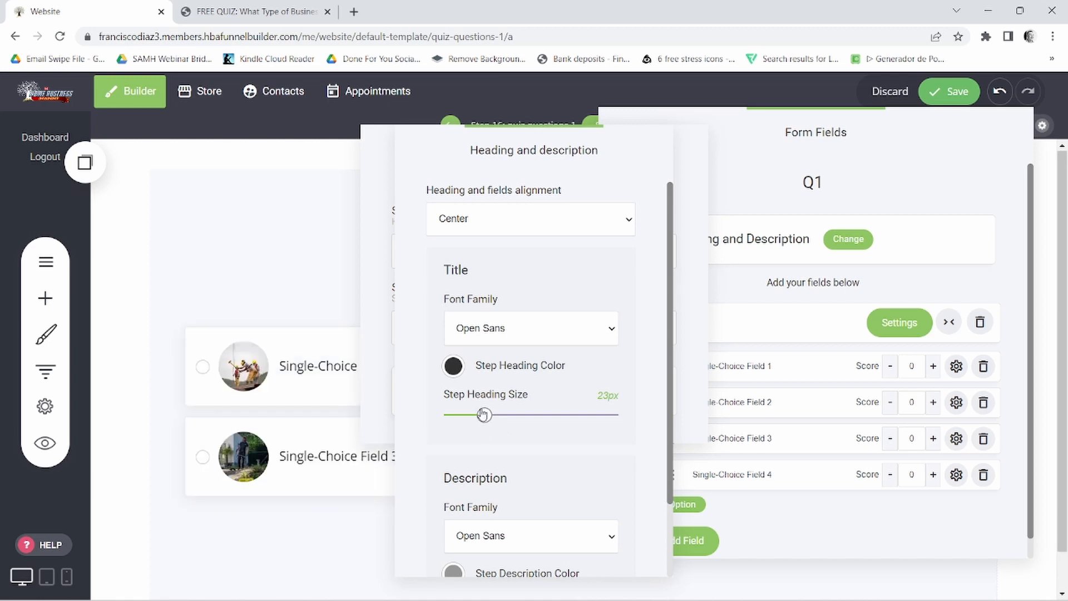
click(370, 275)
click(779, 155)
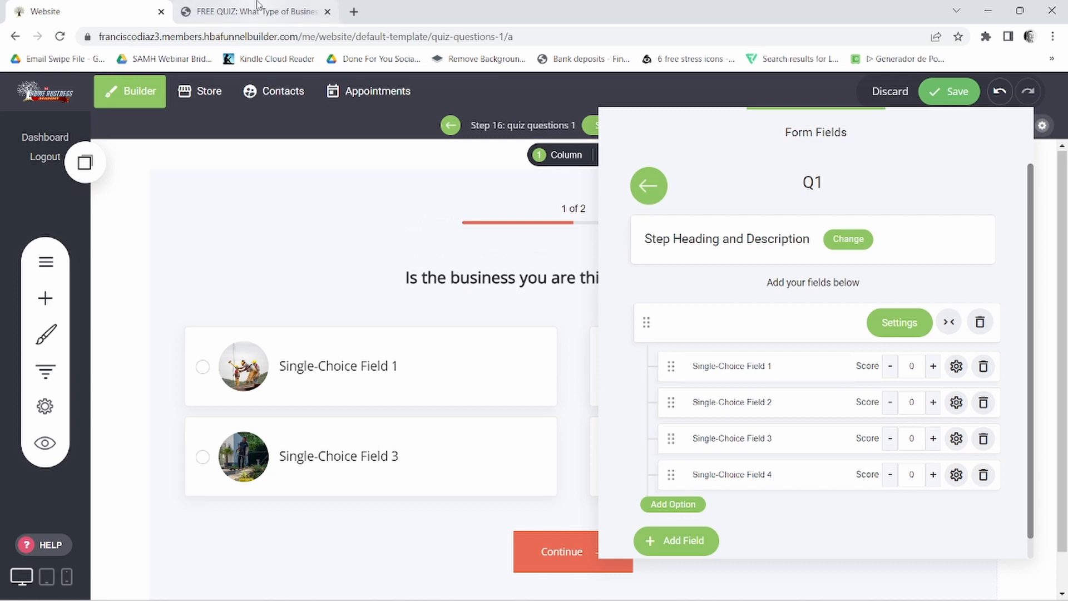
Step: Check the reference quiz's first answers and rename Q1's first option "A brand new business?"
click(196, 7)
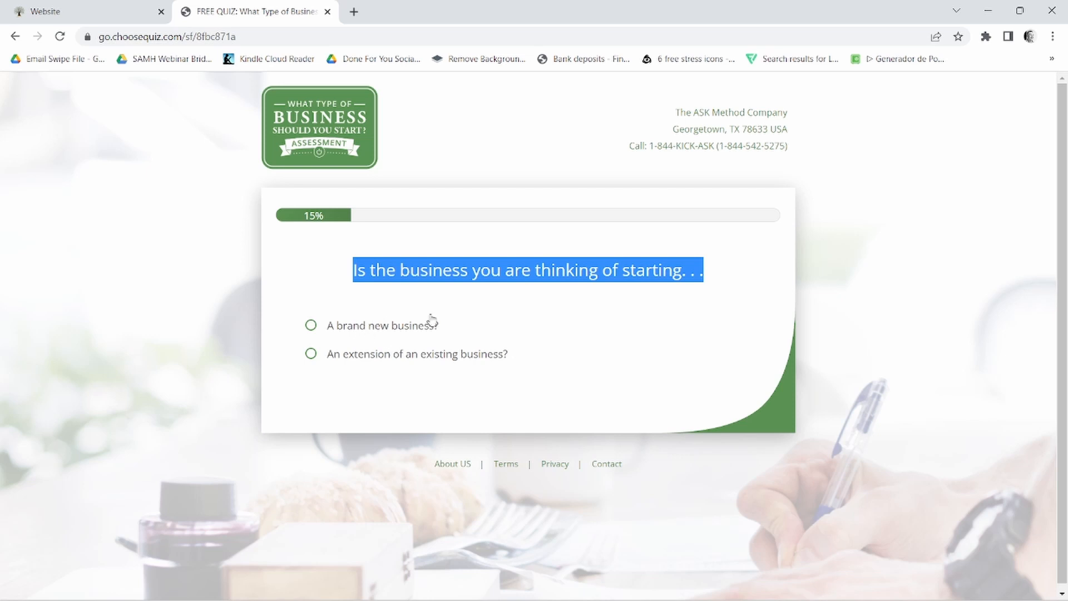
click(89, 11)
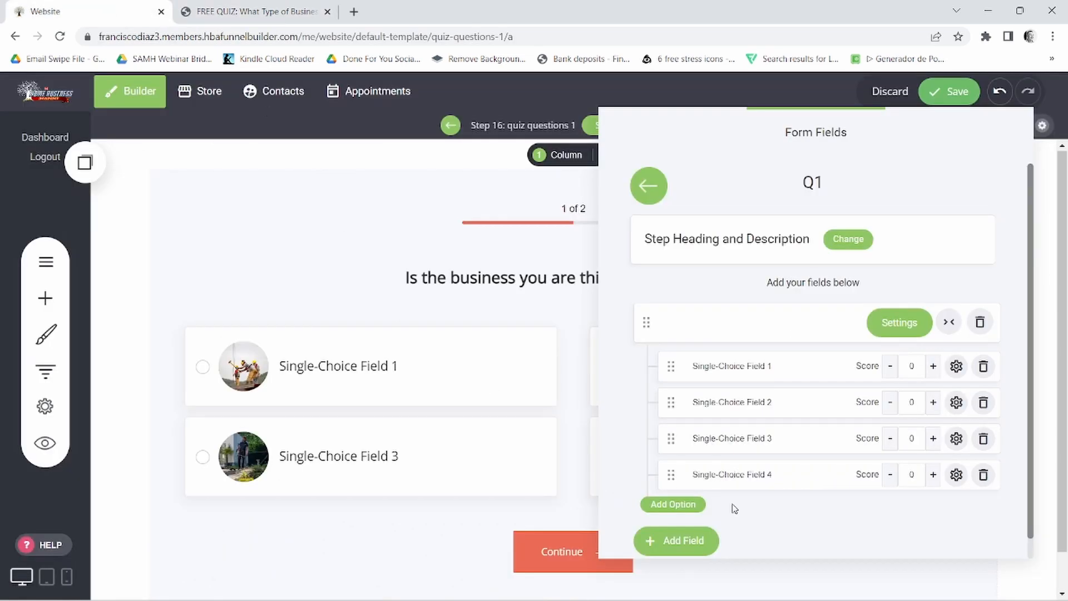
triple_click(775, 364)
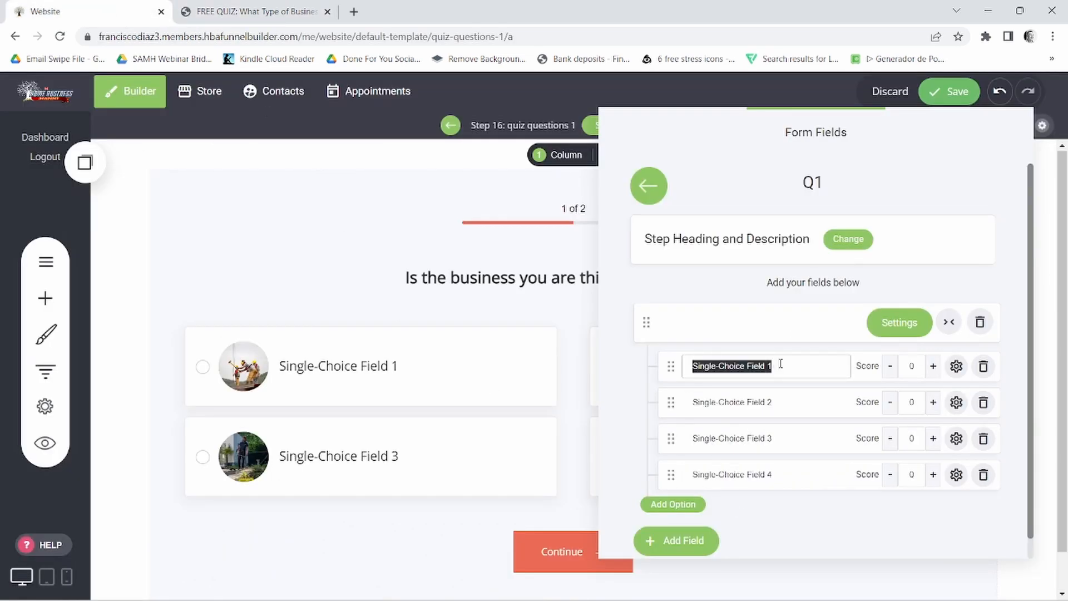
text(A brand new business?)
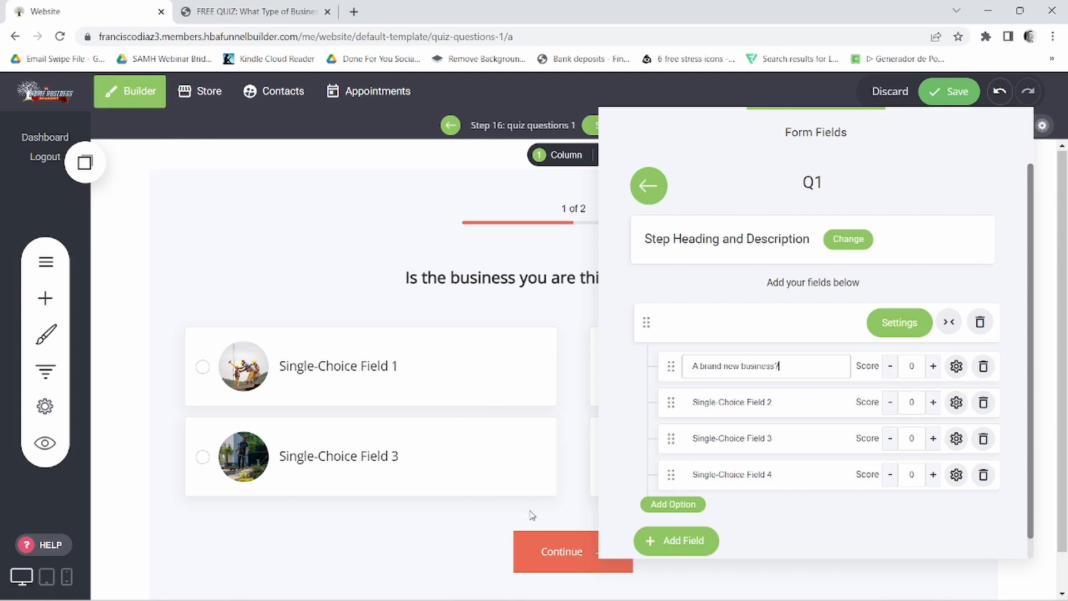
Step: Check the second answer in the reference quiz and rename Q1's second option "An extension of an existing business?"
click(182, 7)
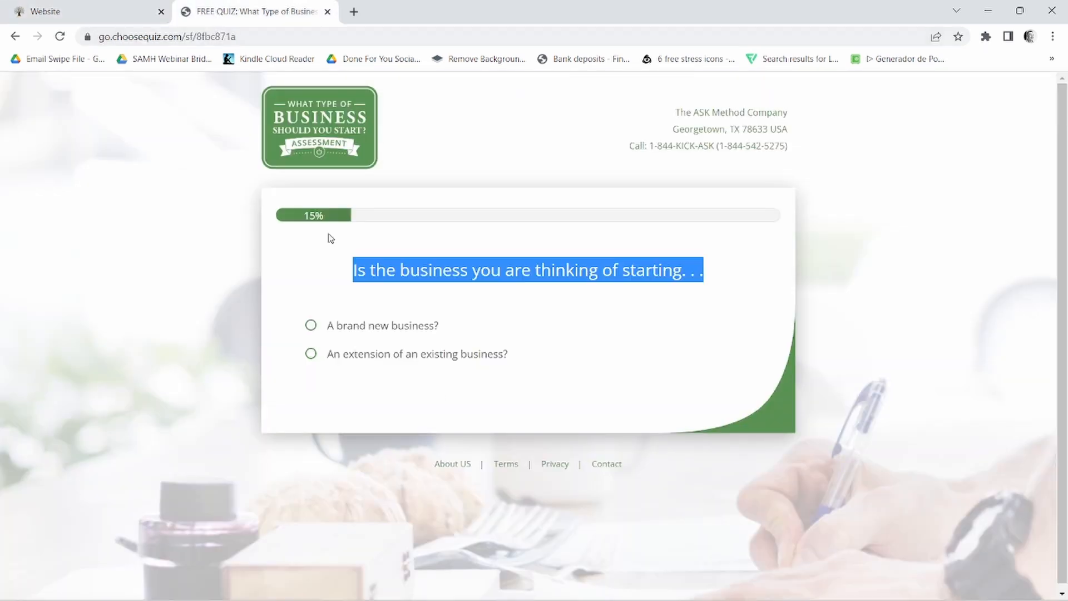
click(84, 8)
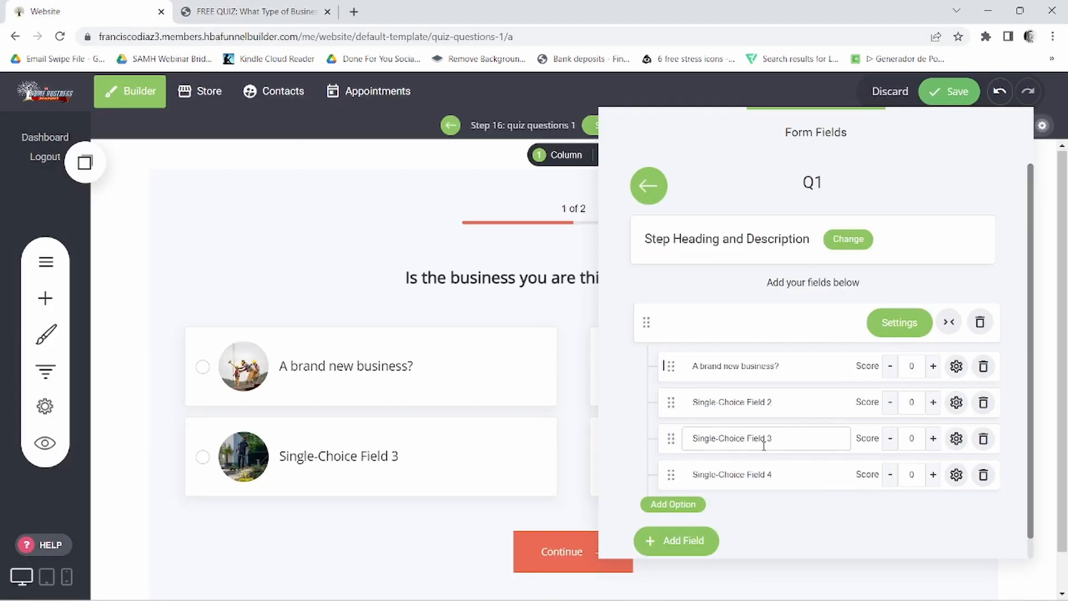
click(756, 402)
key(ctrl+a)
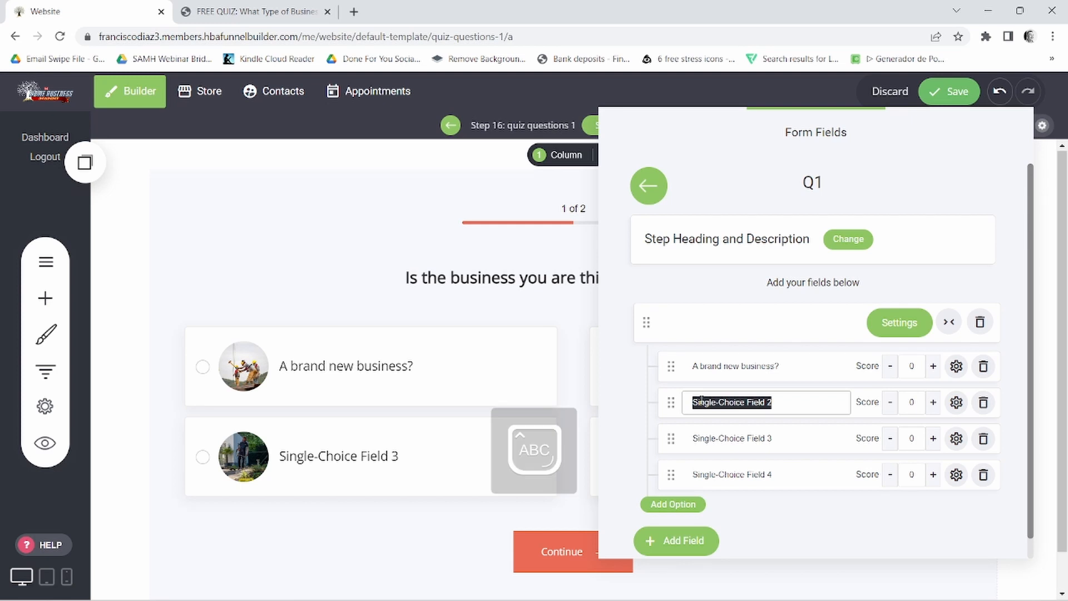
text(An extension of an exissting business)
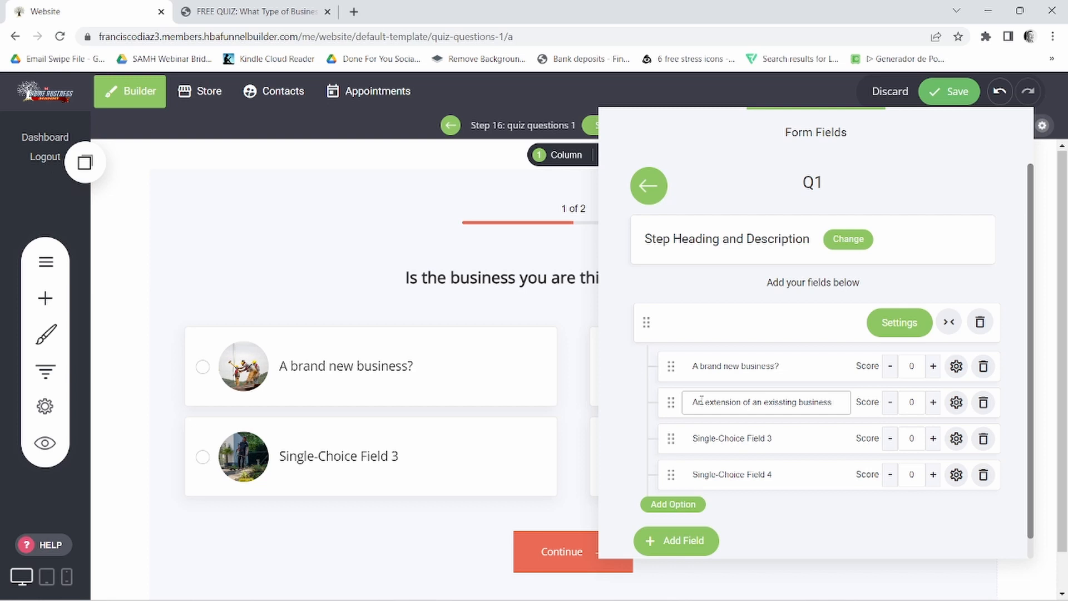
click(779, 402)
key(BackSpace)
key(BackSpace)
Step: Delete the unused options Single-Choice Field 3 and Single-Choice Field 4 from Q1
click(982, 438)
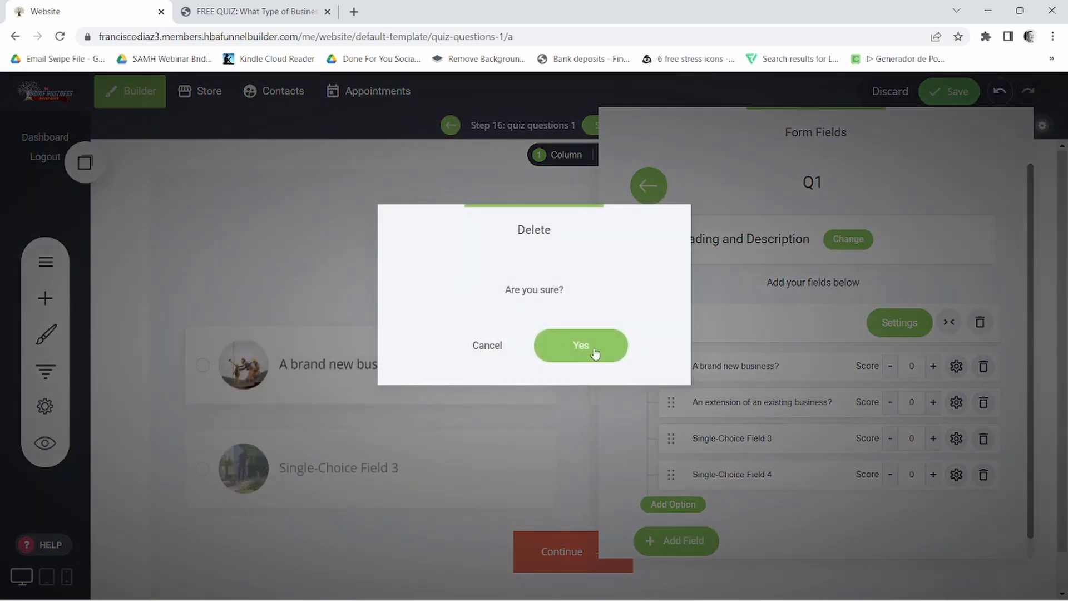
click(582, 344)
click(988, 438)
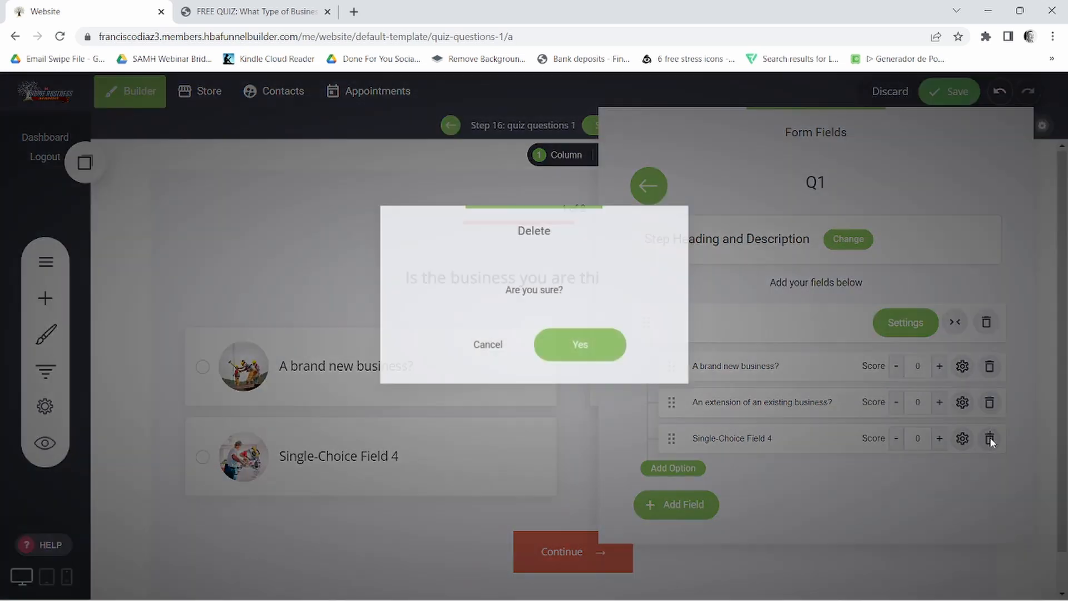
click(572, 348)
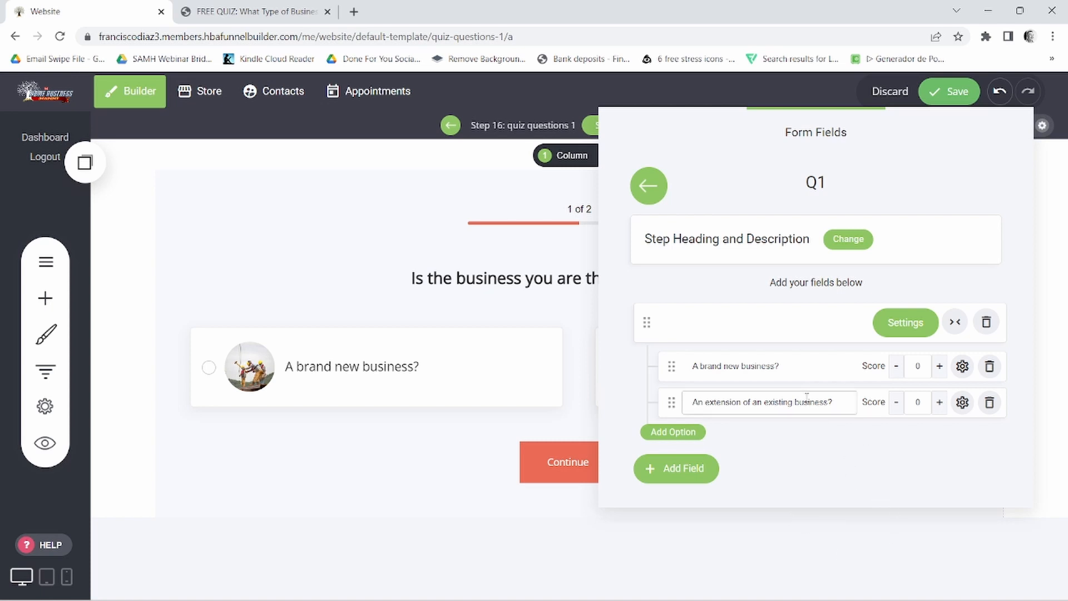
Step: Set the score of Q1's "A brand new business?" option to 10 and select the second option's score
double_click(915, 366)
text(10)
double_click(915, 402)
Step: Return to the form steps, name step 2 "Q2" and open its fields for editing
click(641, 188)
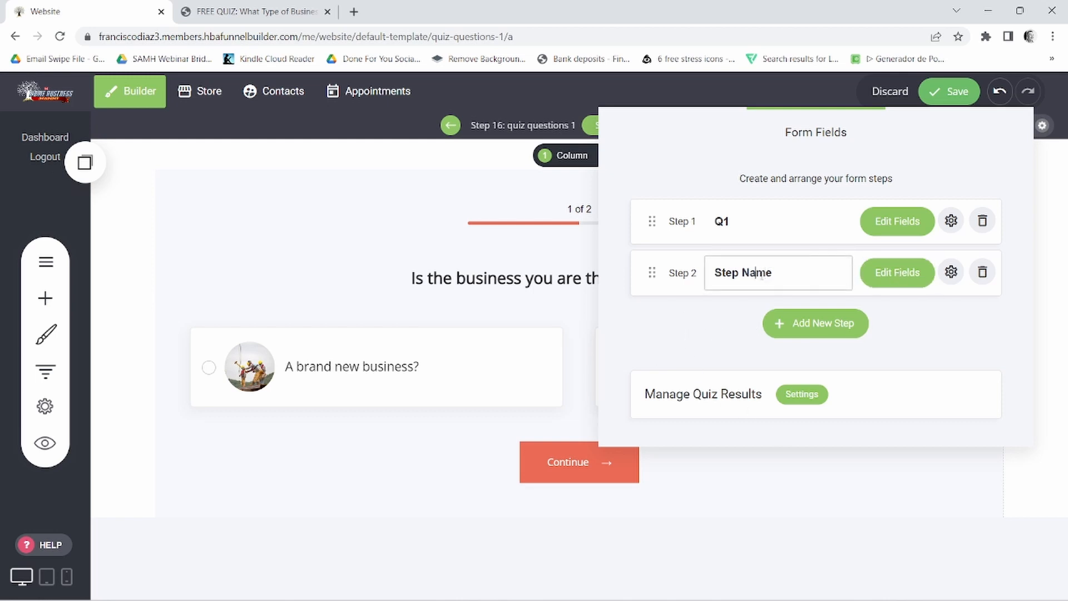
triple_click(760, 273)
text(Q2)
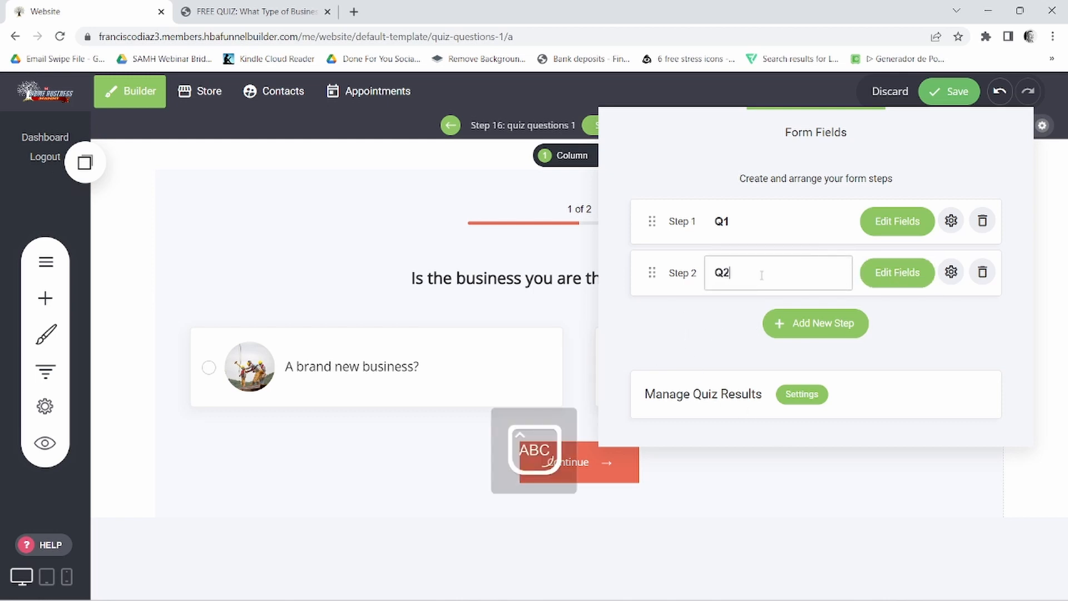
click(873, 274)
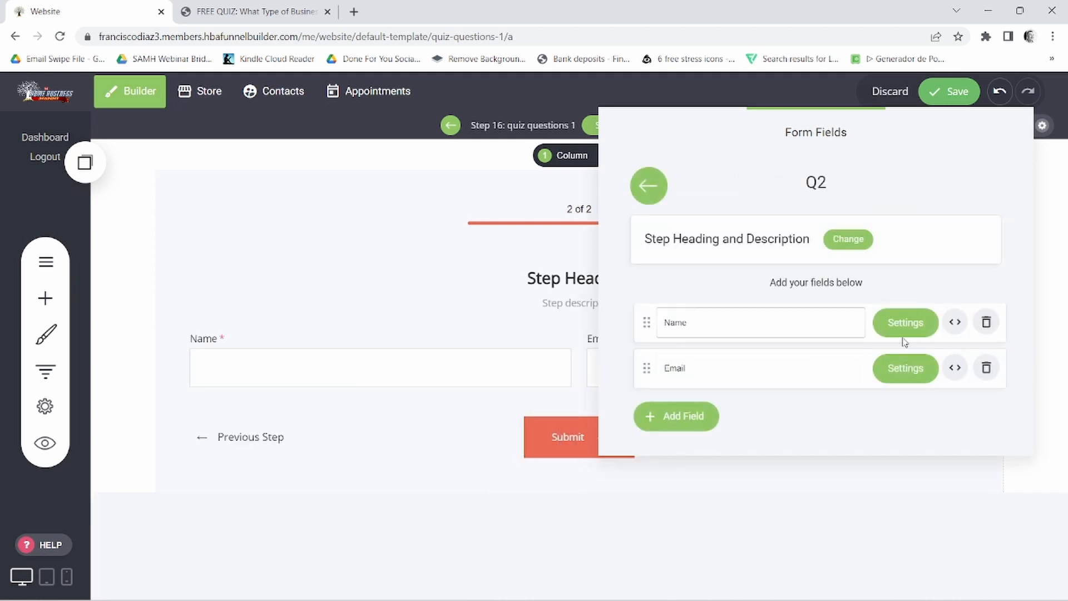
Step: Delete the Name and Email fields from Q2
click(986, 323)
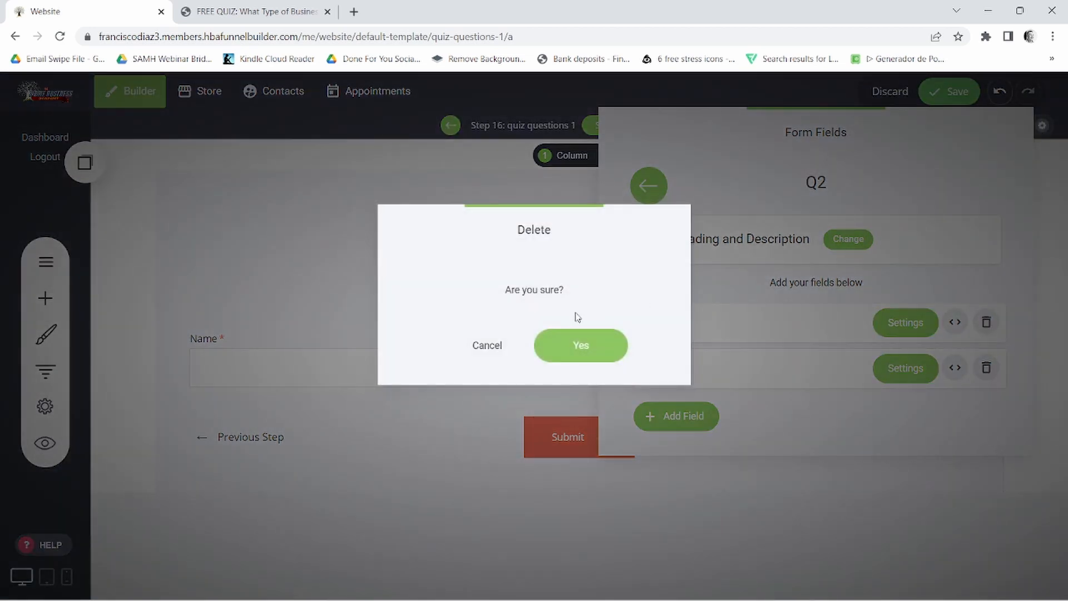
click(589, 346)
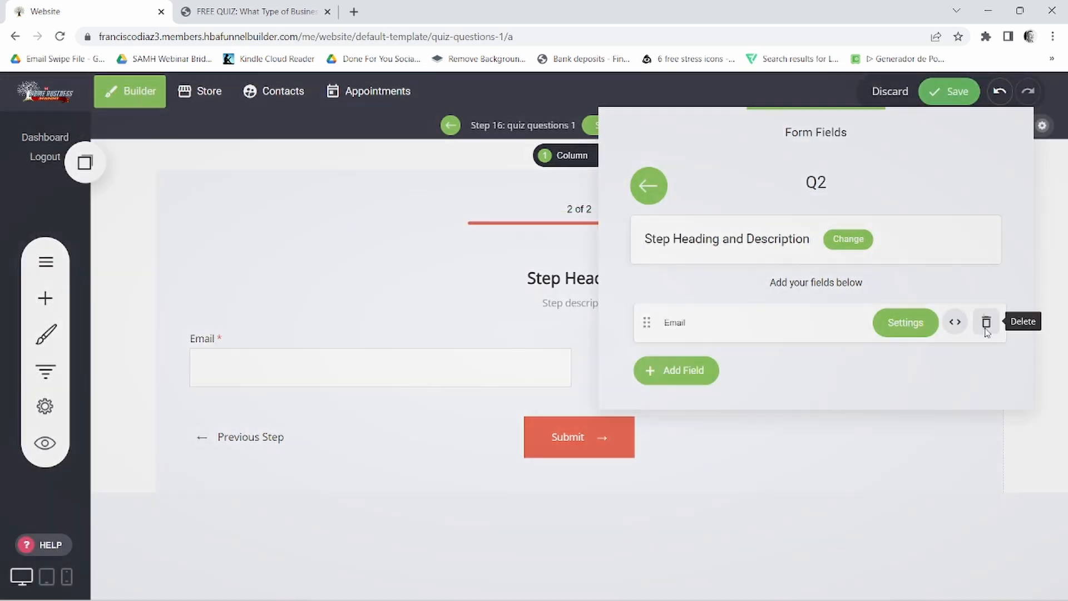
click(986, 322)
click(584, 346)
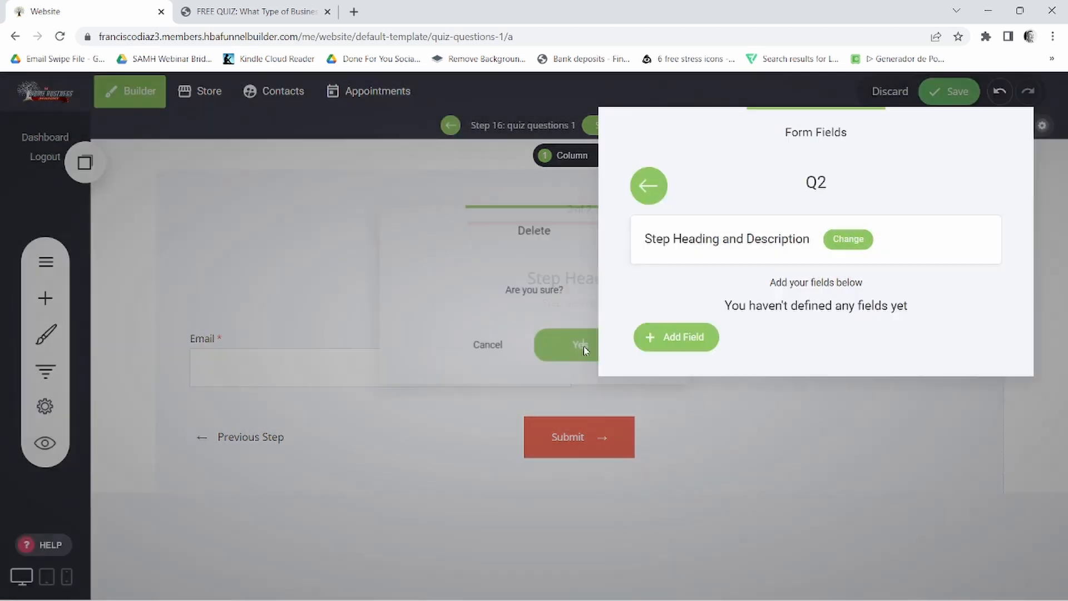
Step: Add a Multi-Choice Field to Q2 and clear its "Checkbox" label
click(683, 345)
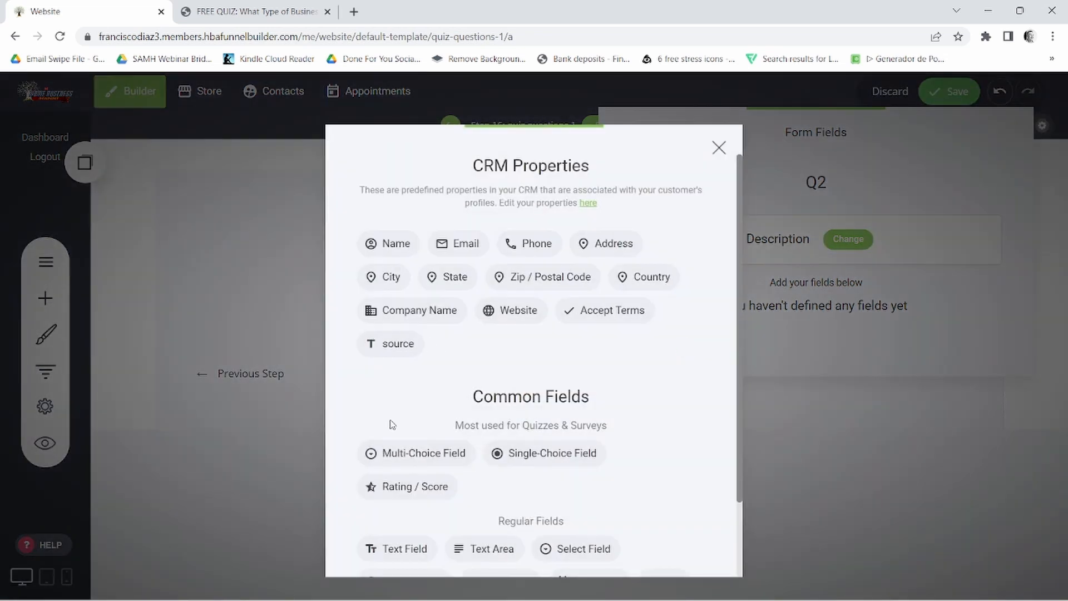
click(422, 454)
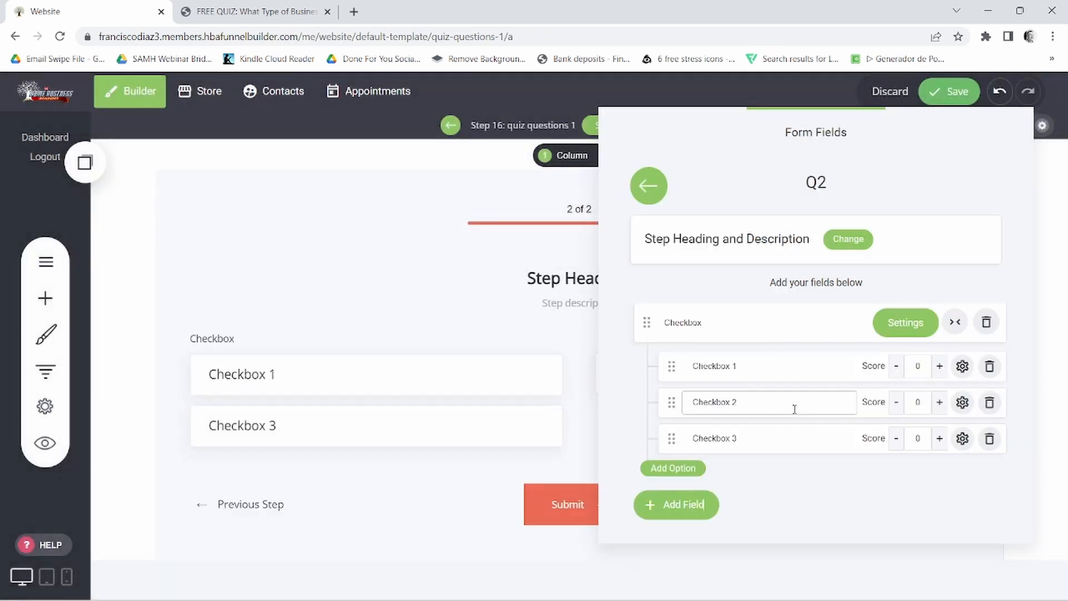
double_click(708, 325)
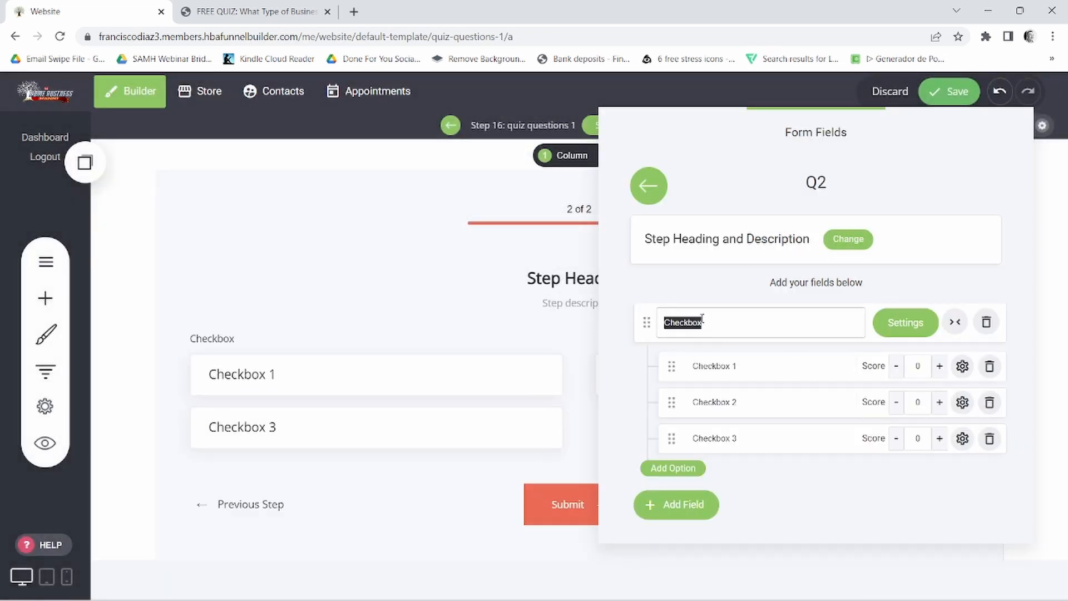
key(BackSpace)
Step: In the reference quiz, answer "A brand new business?" and copy "When it comes to financing your brand new business, which of the following best describes your situation:"
click(301, 13)
click(310, 325)
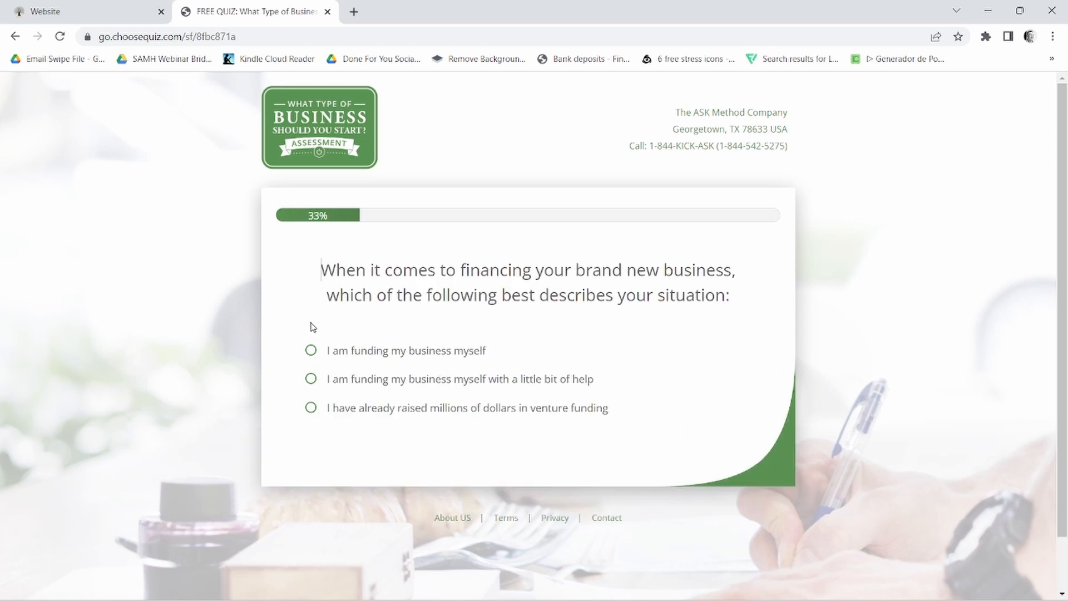
drag(320, 271, 754, 294)
right_click(649, 295)
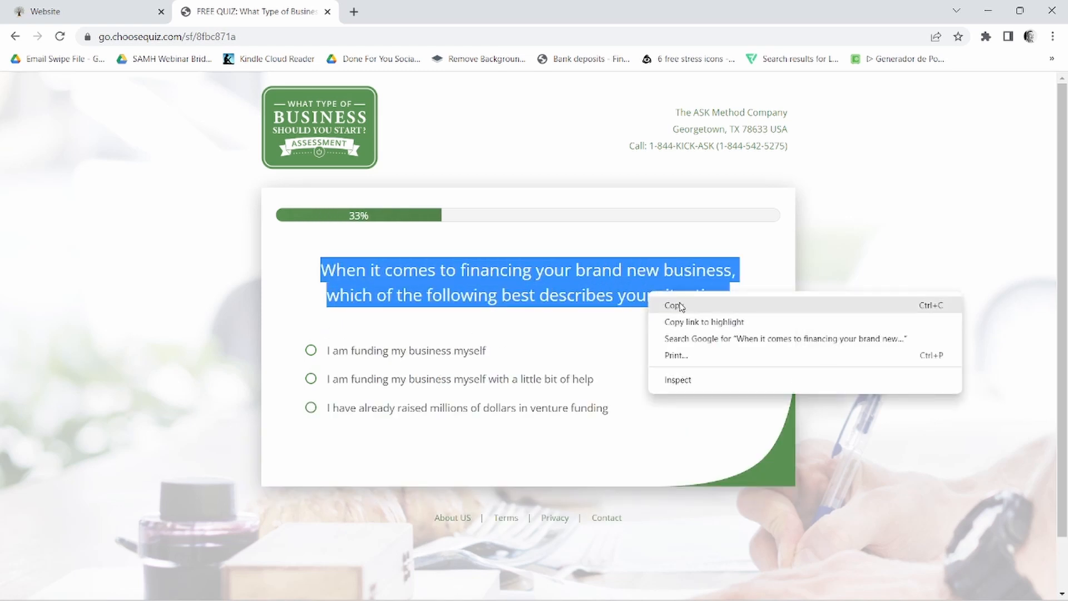
click(682, 304)
Step: Back in the website builder, set Q2's step heading to the copied financing question, clear its step description and check the heading style
click(128, 12)
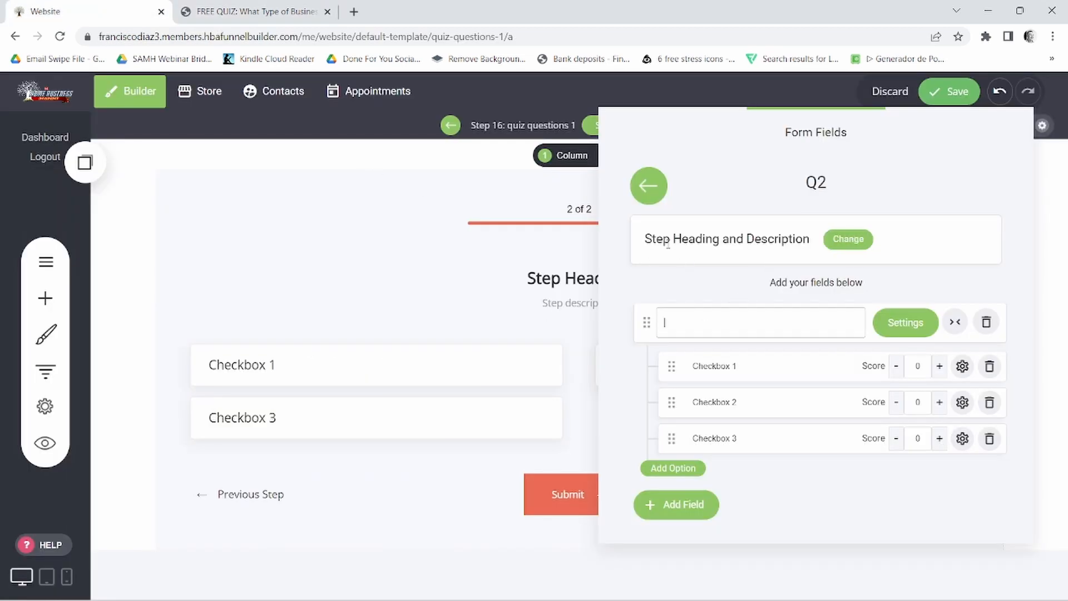
click(828, 245)
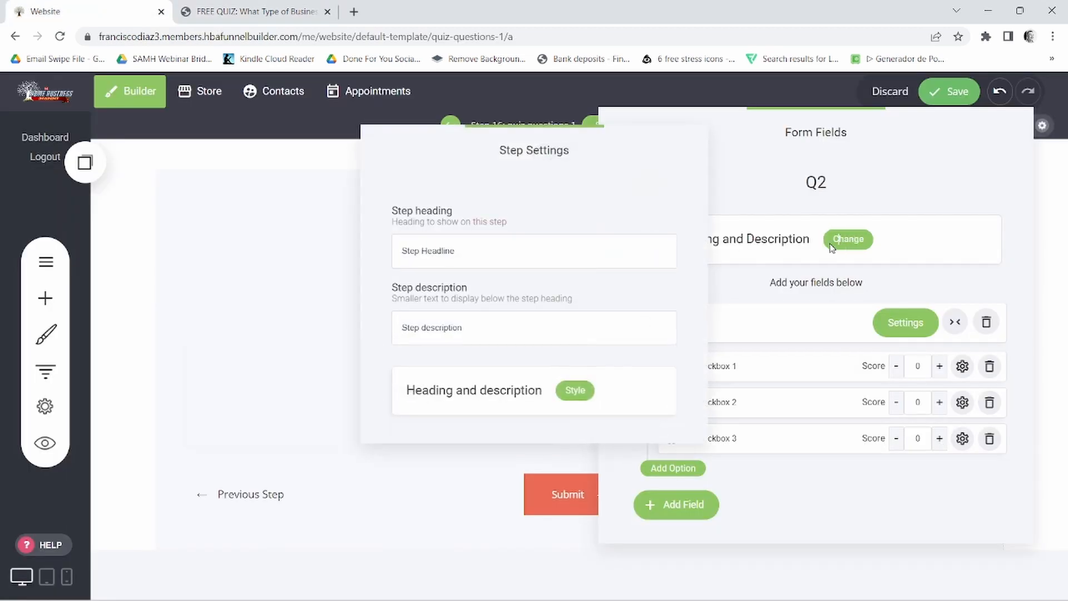
click(460, 250)
drag(459, 250, 401, 250)
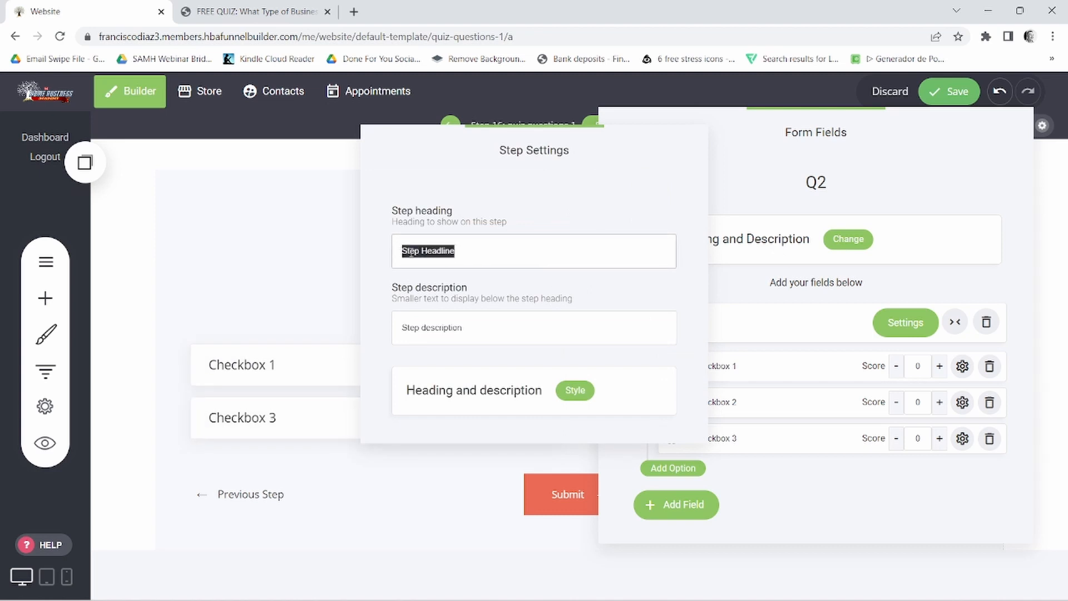
right_click(411, 252)
click(444, 326)
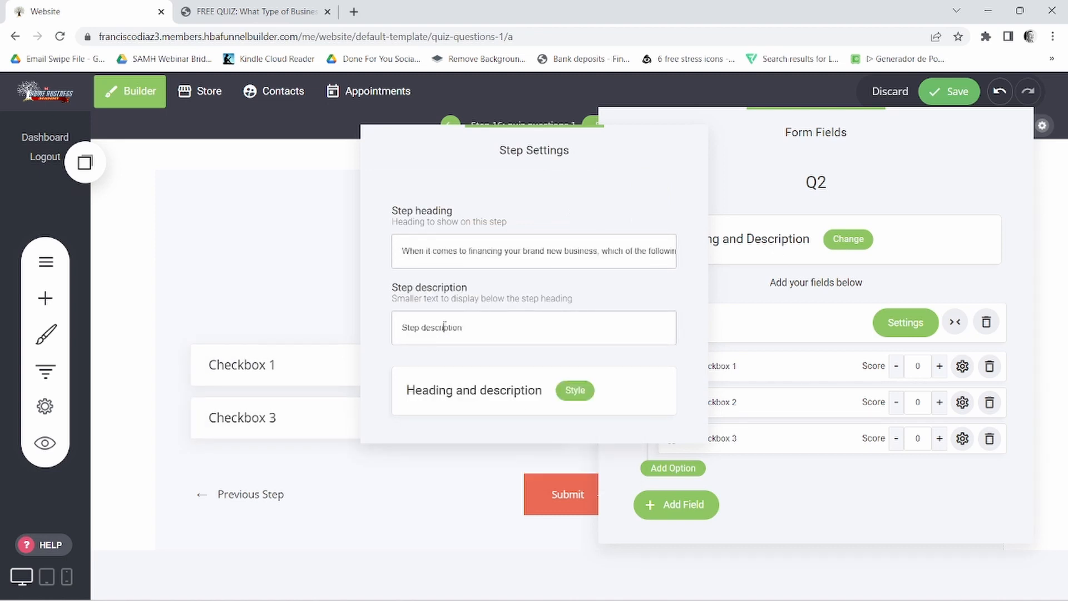
triple_click(445, 327)
key(BackSpace)
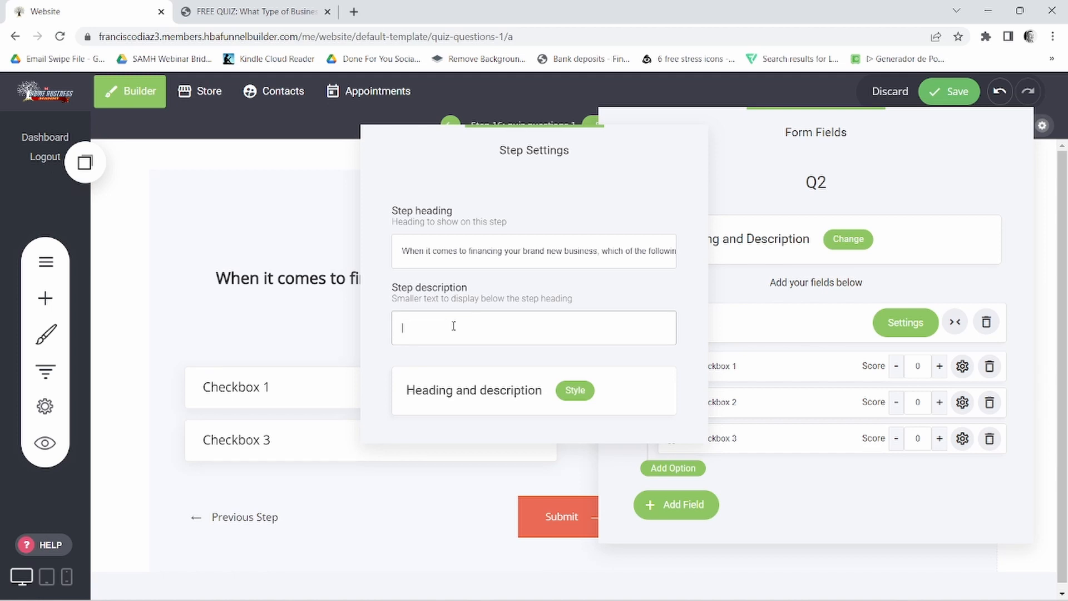
click(567, 385)
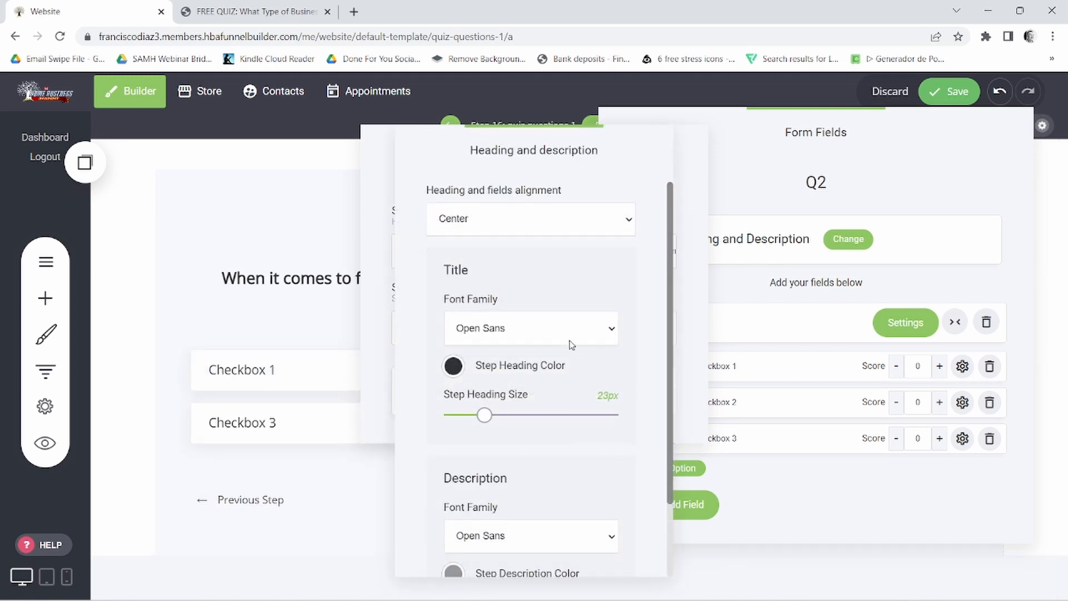
click(779, 189)
click(766, 196)
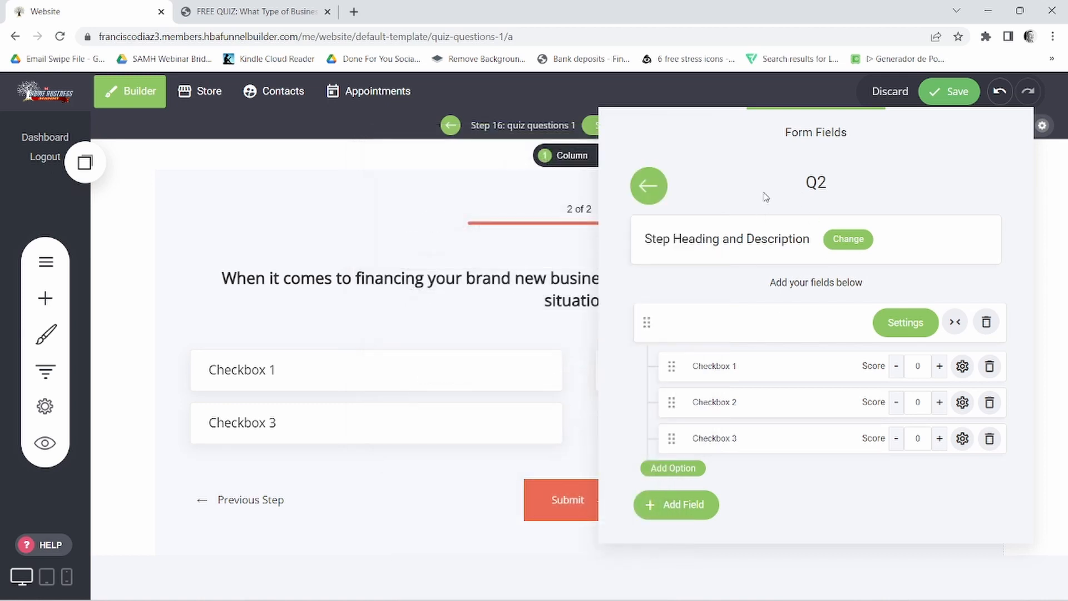
Step: Delete Q2's Checkbox 3 option and rename the first option "I am funding my business myself", matching the reference quiz
click(989, 440)
click(613, 352)
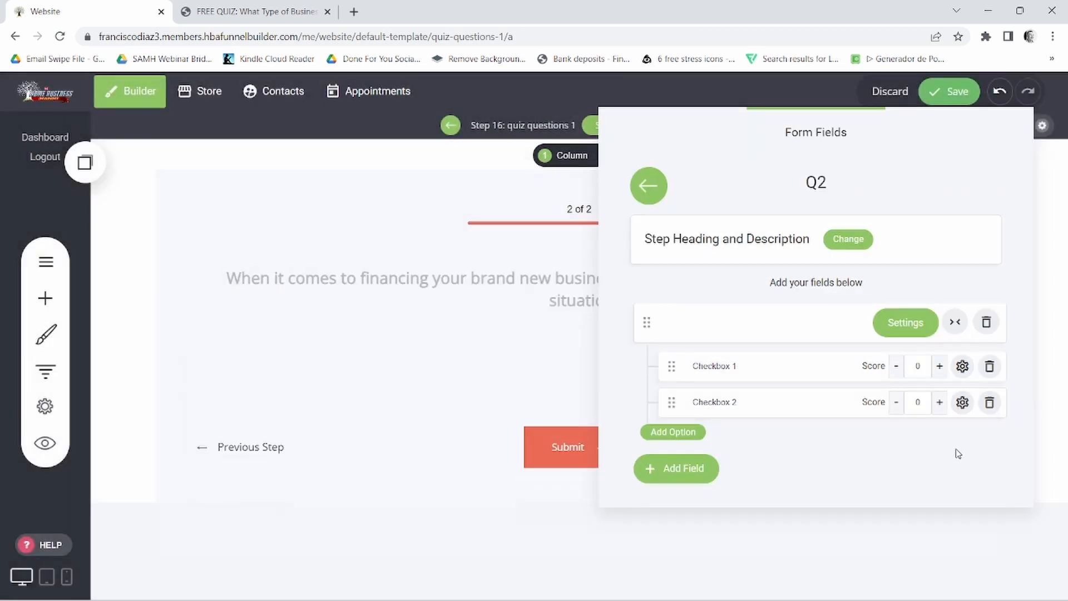
click(258, 16)
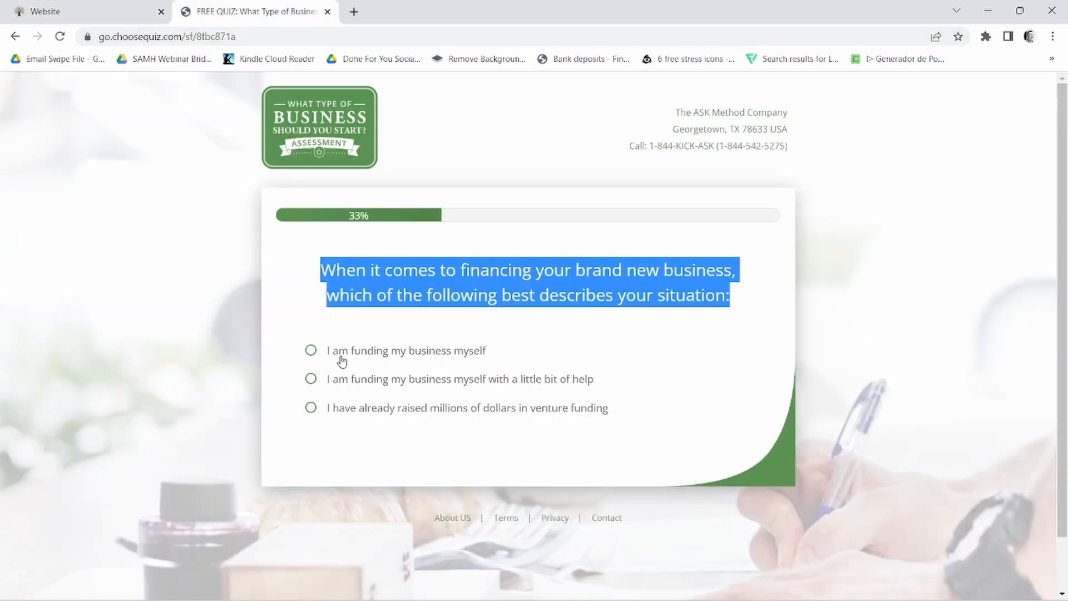
click(89, 11)
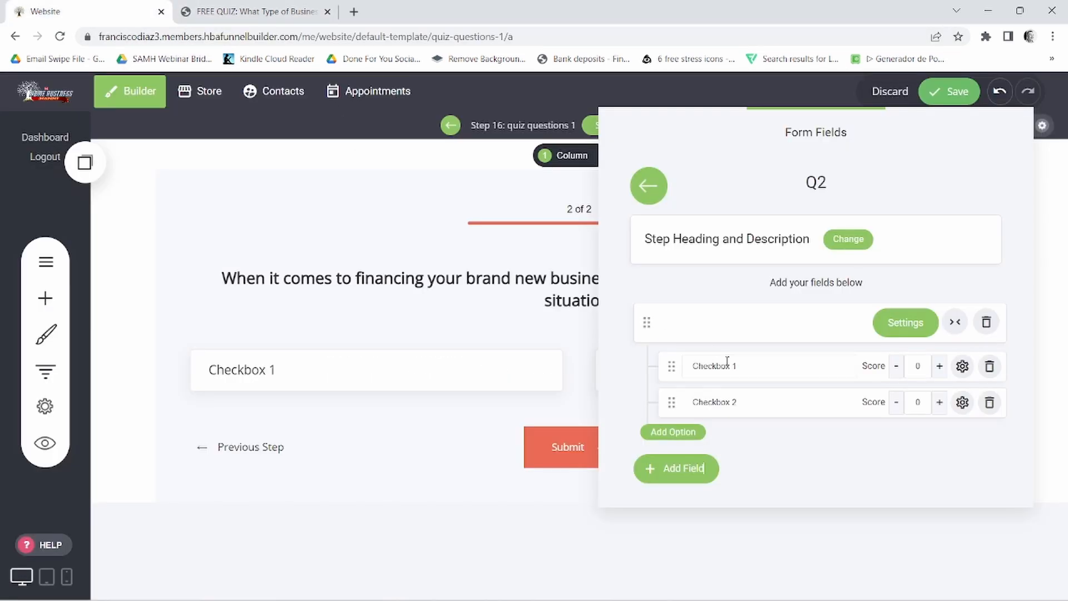
double_click(726, 363)
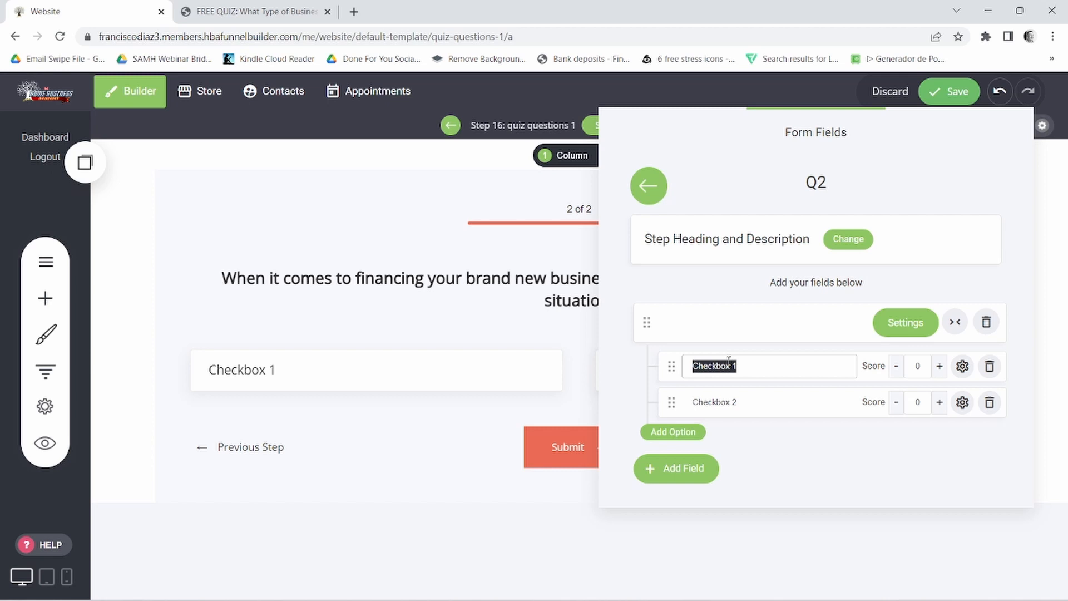
text(I am)
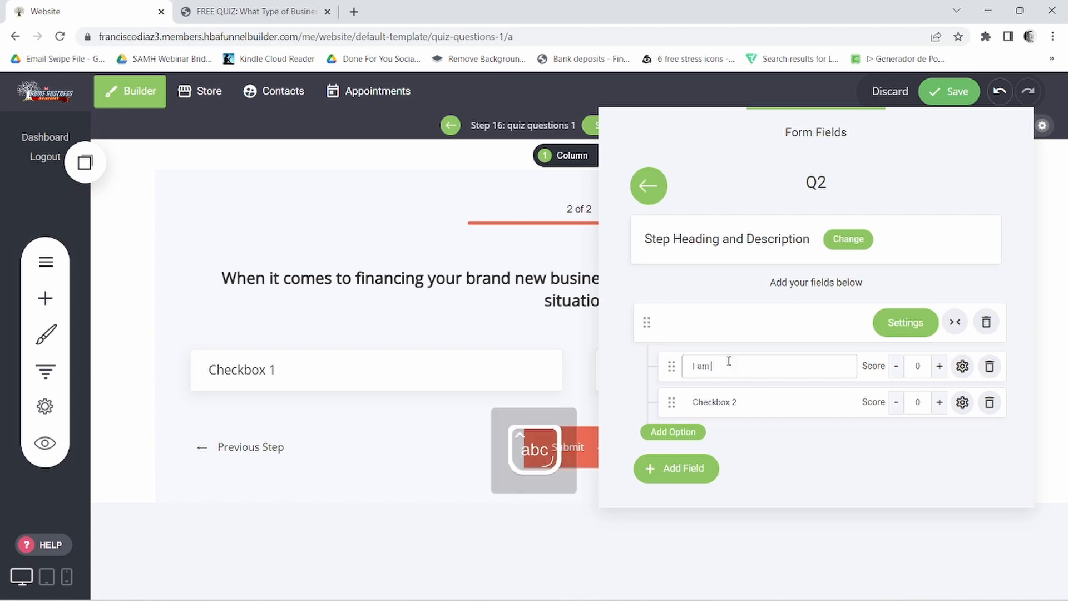
text( funding my business myself)
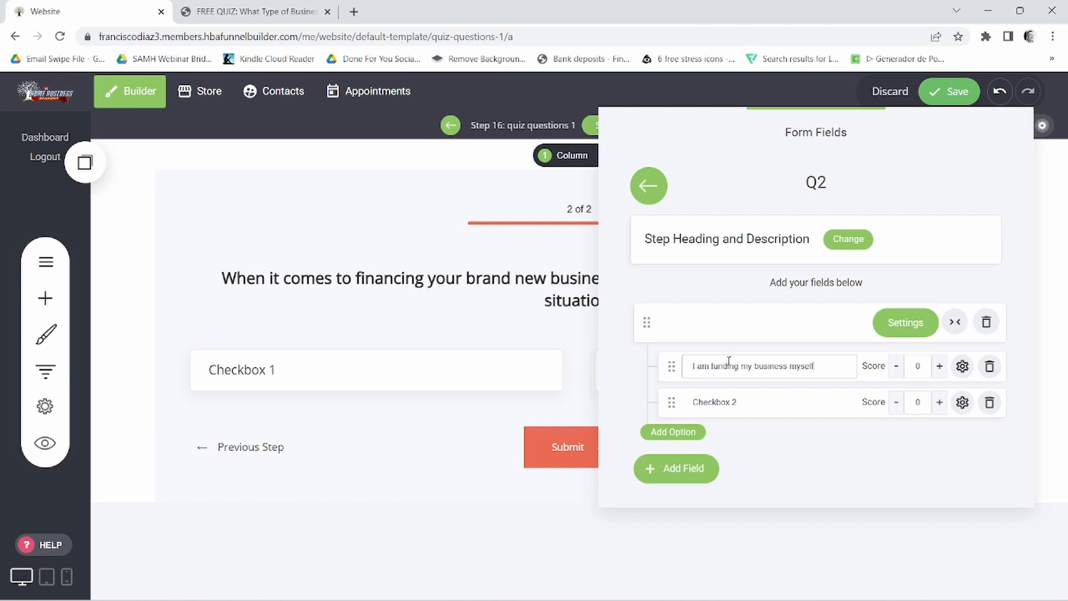
key(ctrl+Tab)
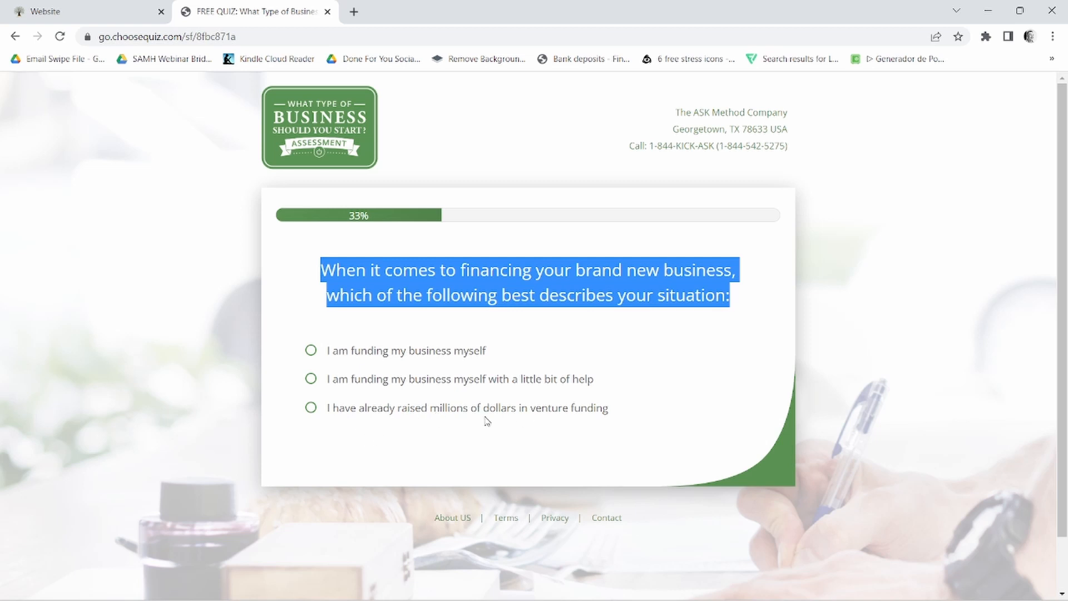
key(ctrl+shift+Tab)
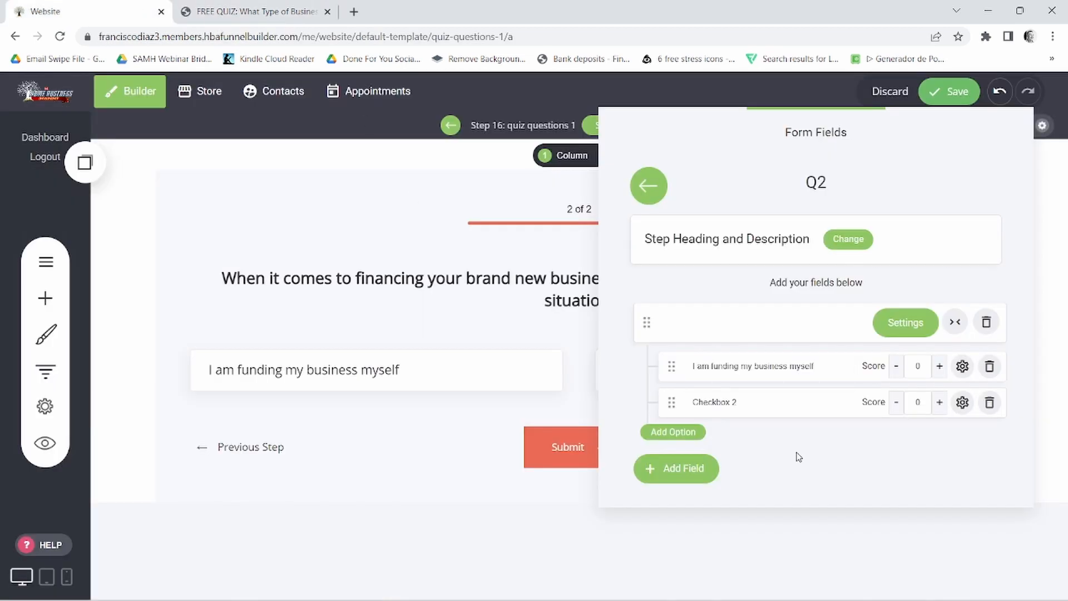
triple_click(724, 403)
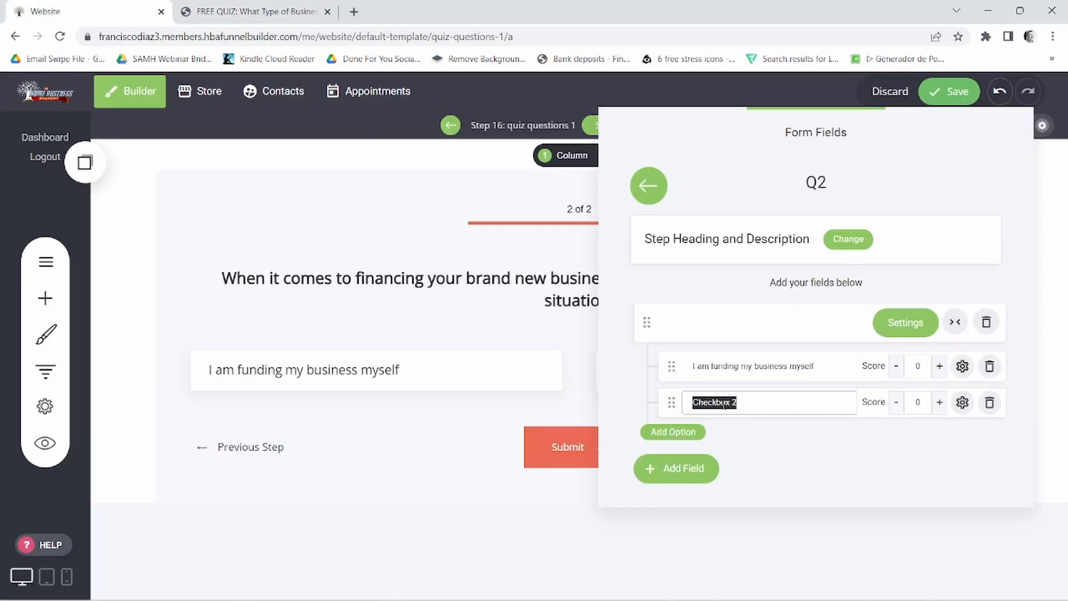
text(I)
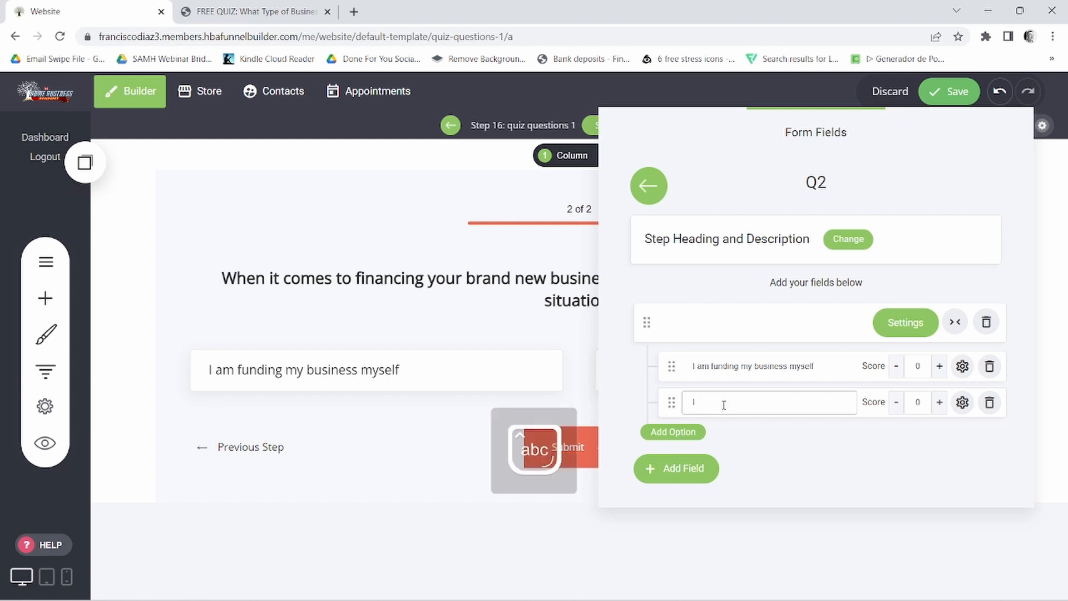
text( am funding)
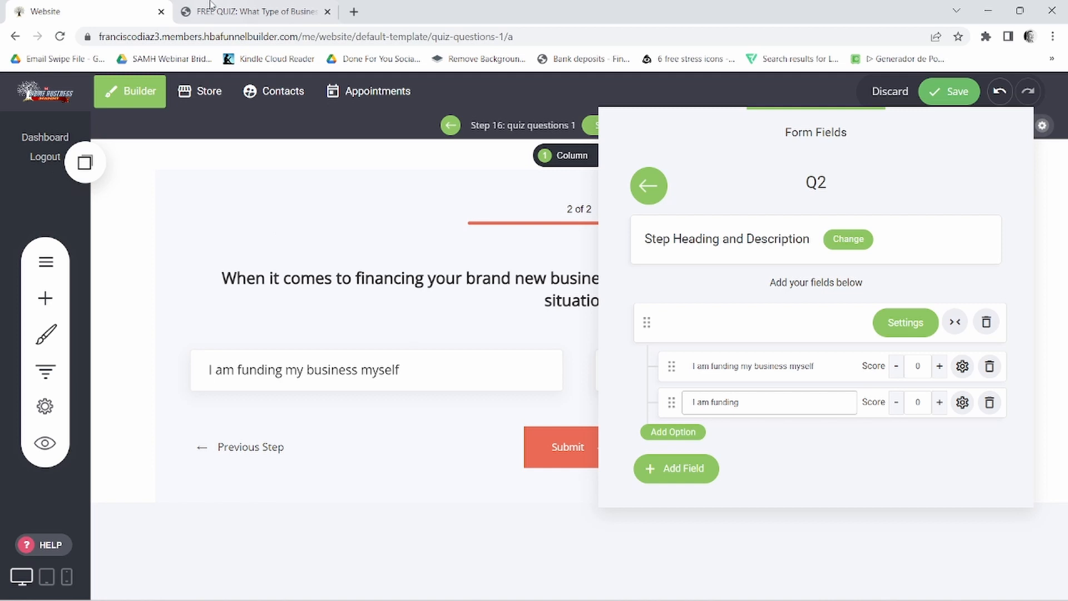
Step: Check the reference quiz's answers and rename Q2's second option "I have already raised millions in venture funding"
click(211, 8)
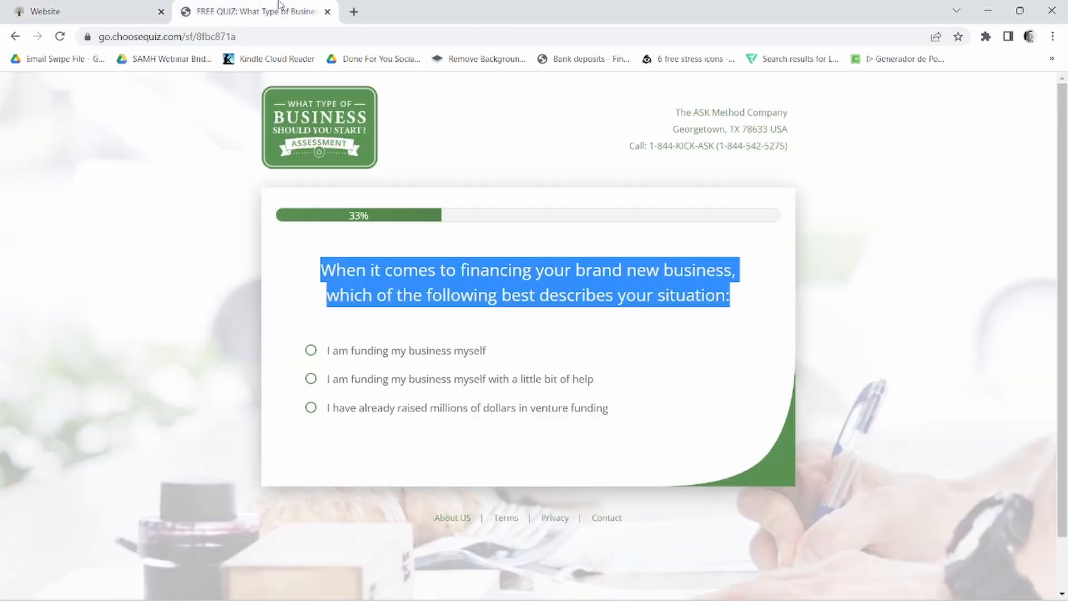
click(89, 11)
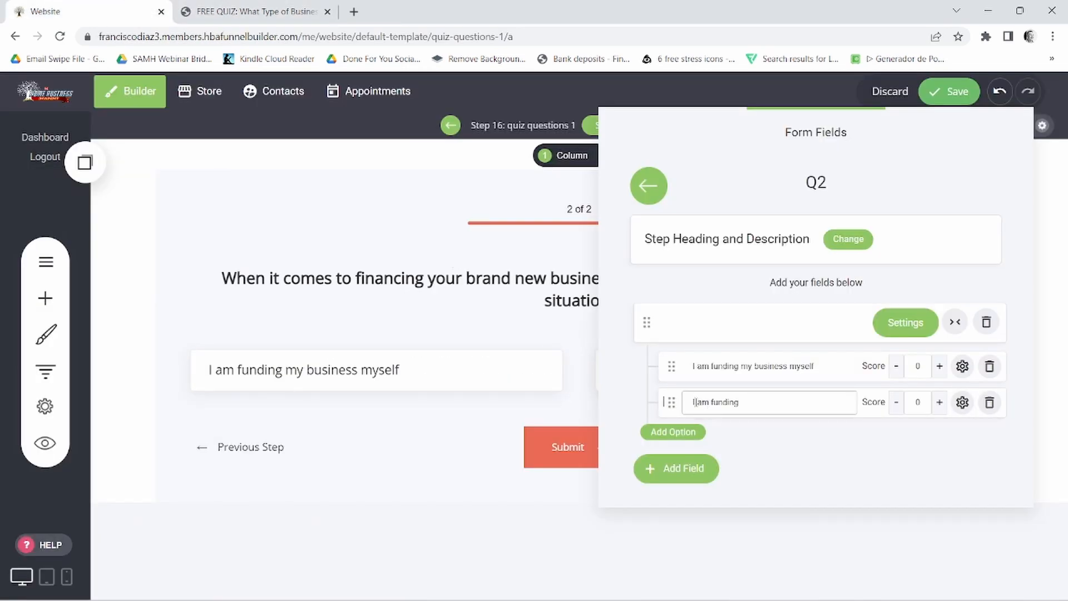
drag(694, 401, 812, 418)
key(BackSpace)
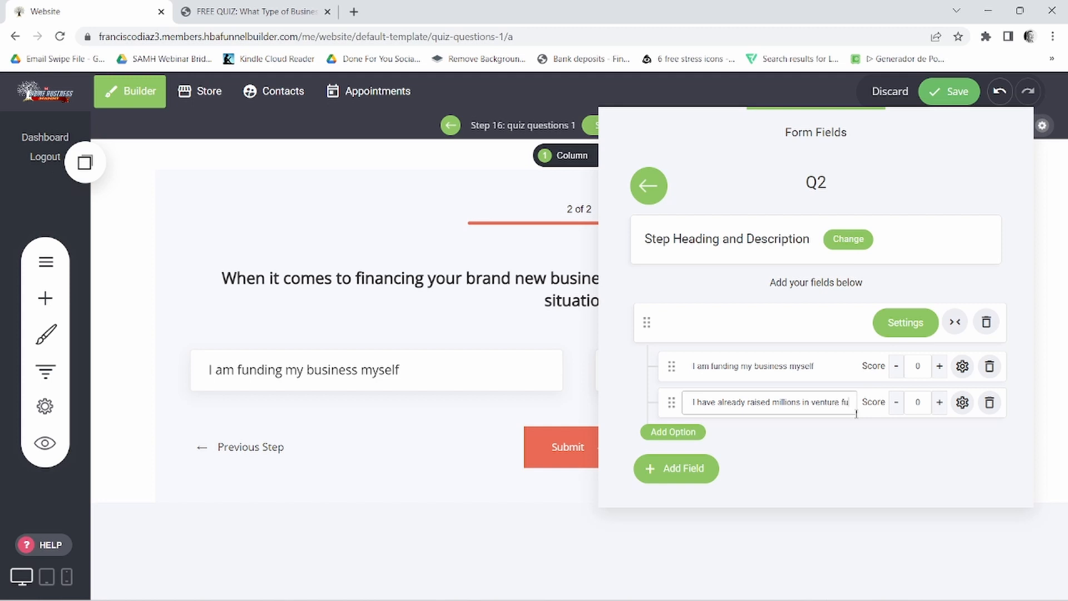
text(nding)
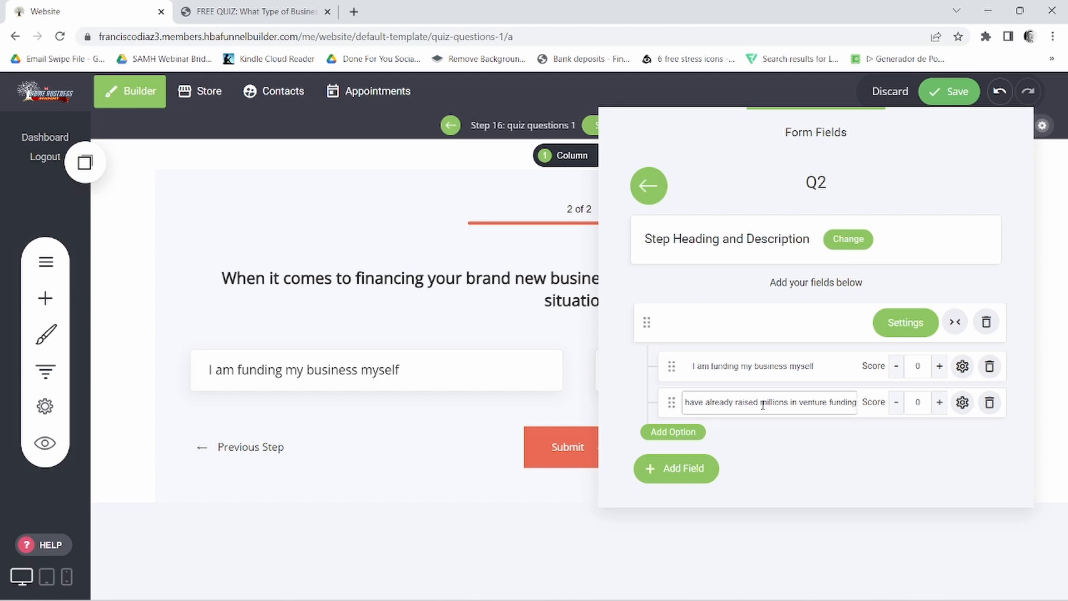
click(285, 6)
click(86, 11)
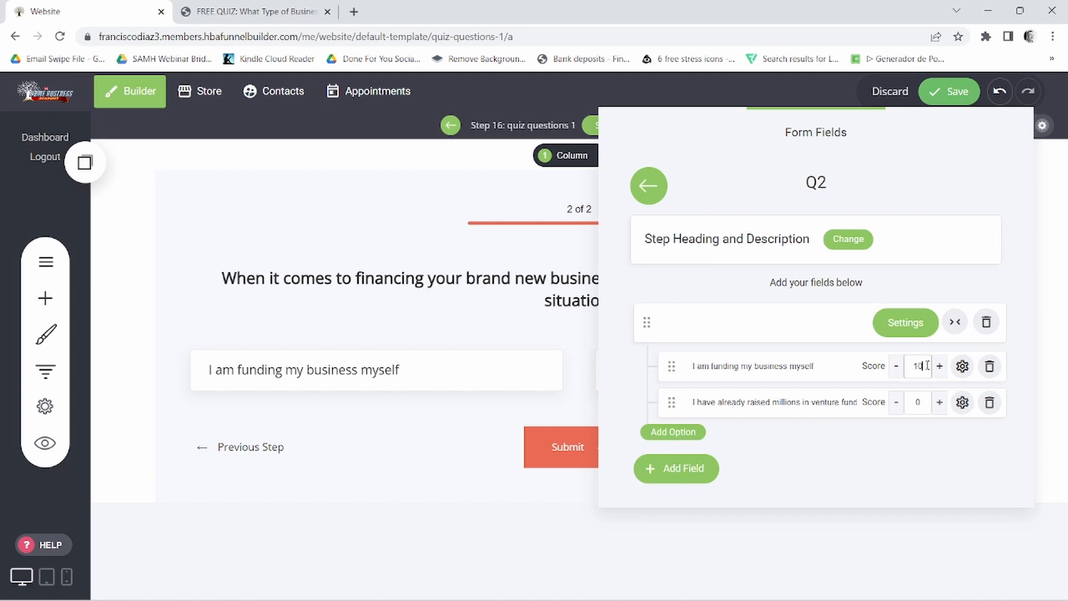
Step: Set Q2's option scores to 10 for self-funding and 50 for venture funding, and return to the list of form steps
right_click(927, 365)
click(933, 409)
drag(924, 403, 908, 398)
click(647, 185)
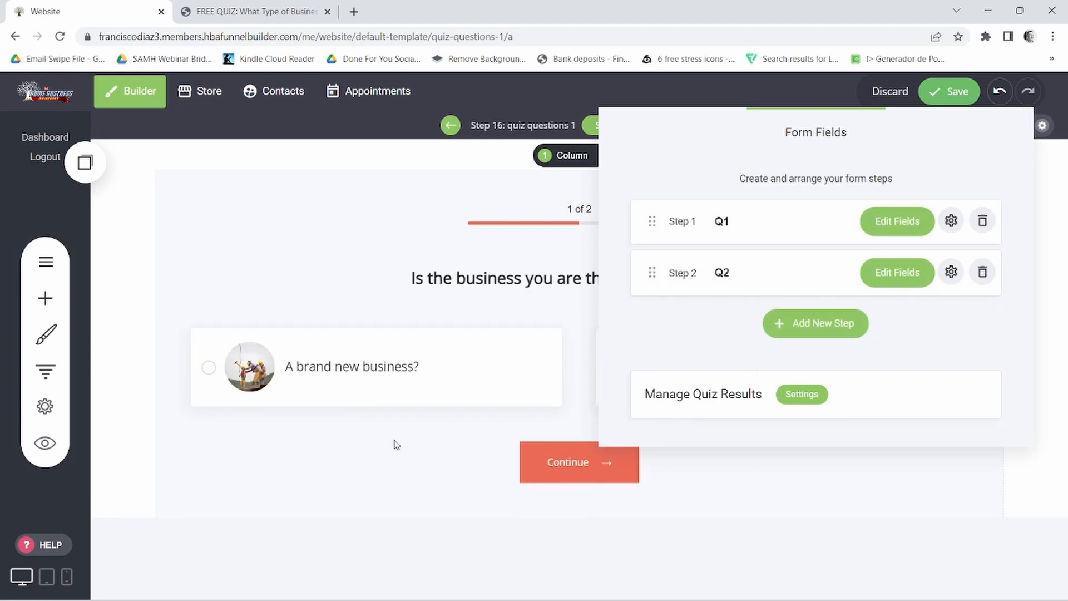
Step: Remove the construction-workers image from Q1's "A brand new business?" option
click(912, 225)
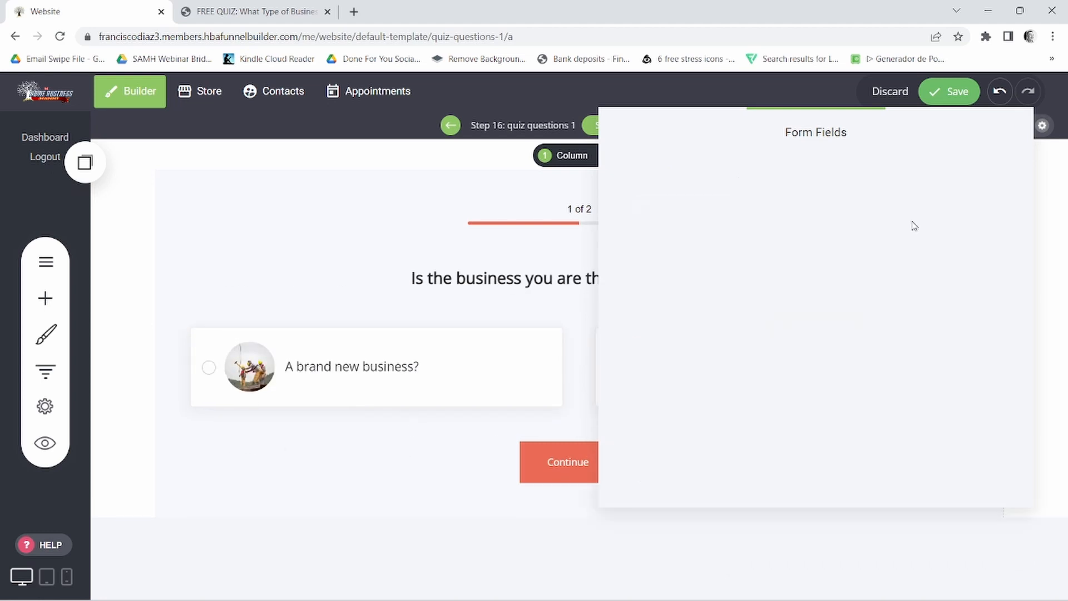
click(963, 367)
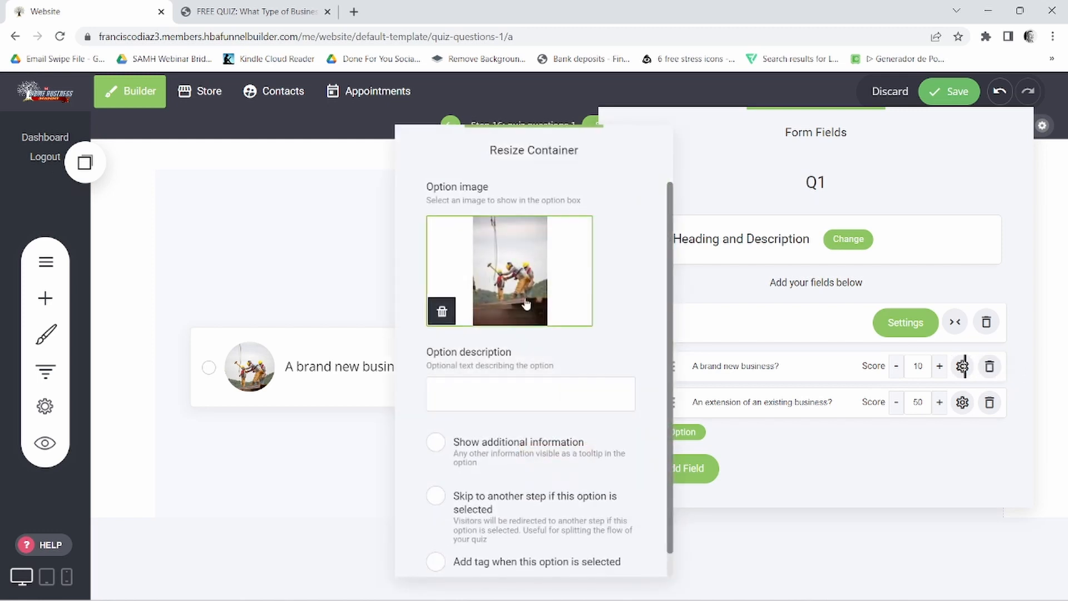
click(962, 402)
click(448, 316)
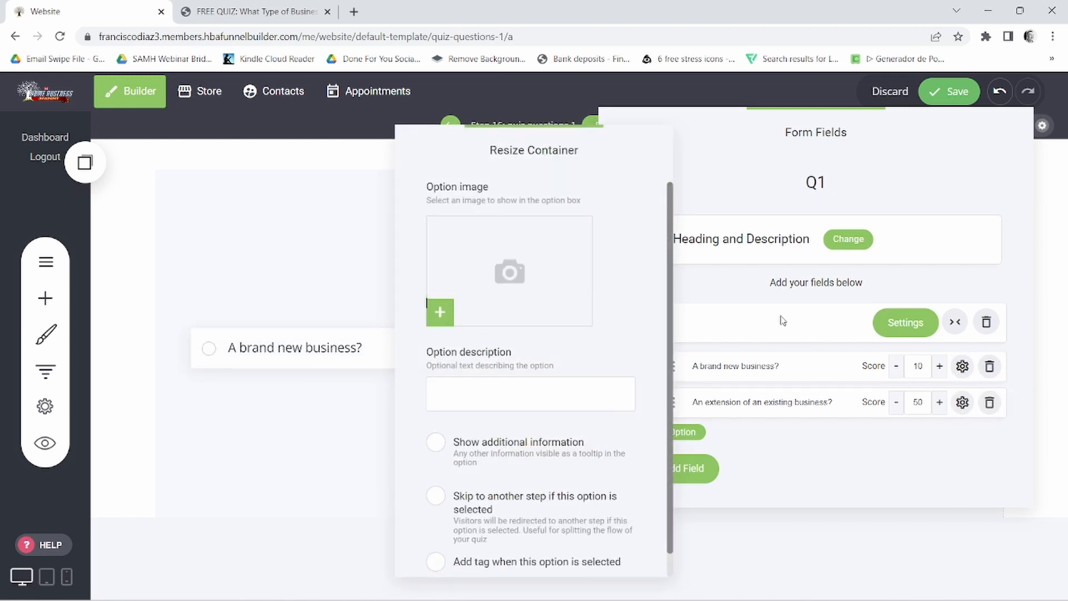
click(660, 353)
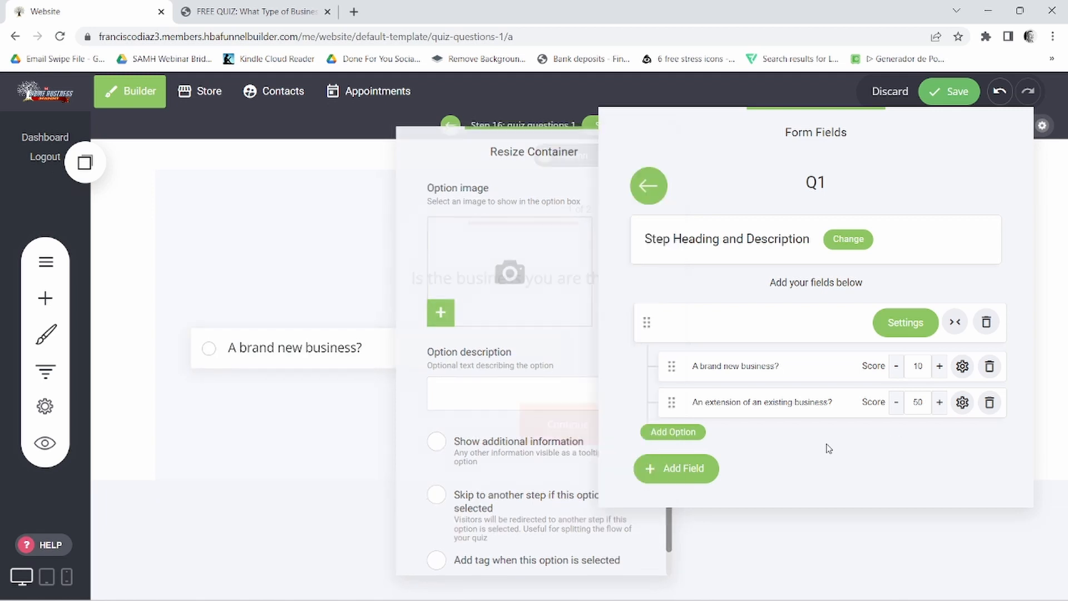
Step: Examine the option settings of the answers in Q1 and Q2, looking for option images, and close the form fields
click(647, 186)
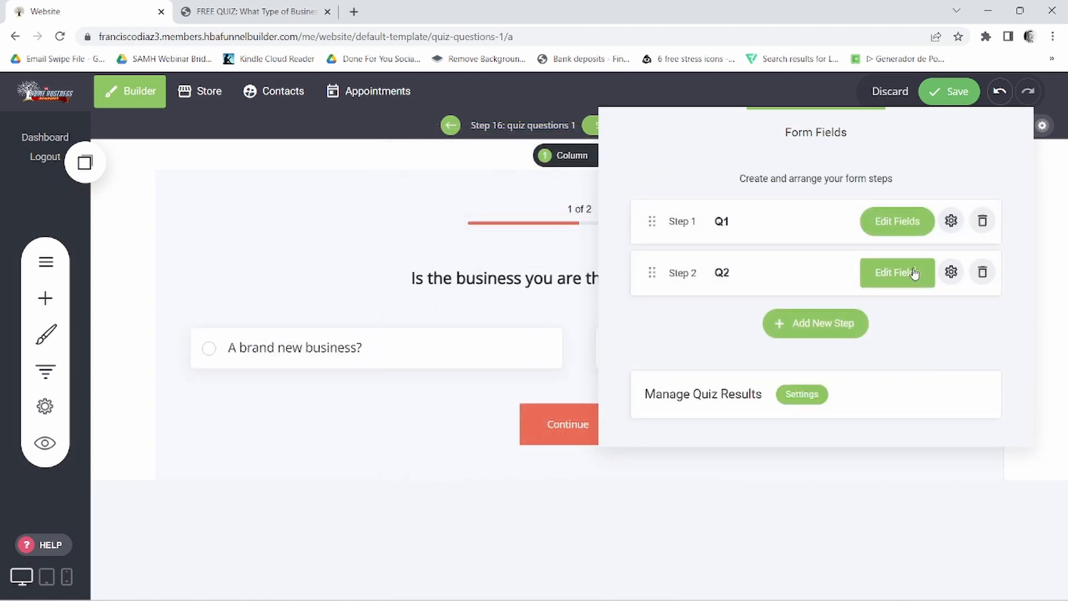
click(904, 272)
click(962, 366)
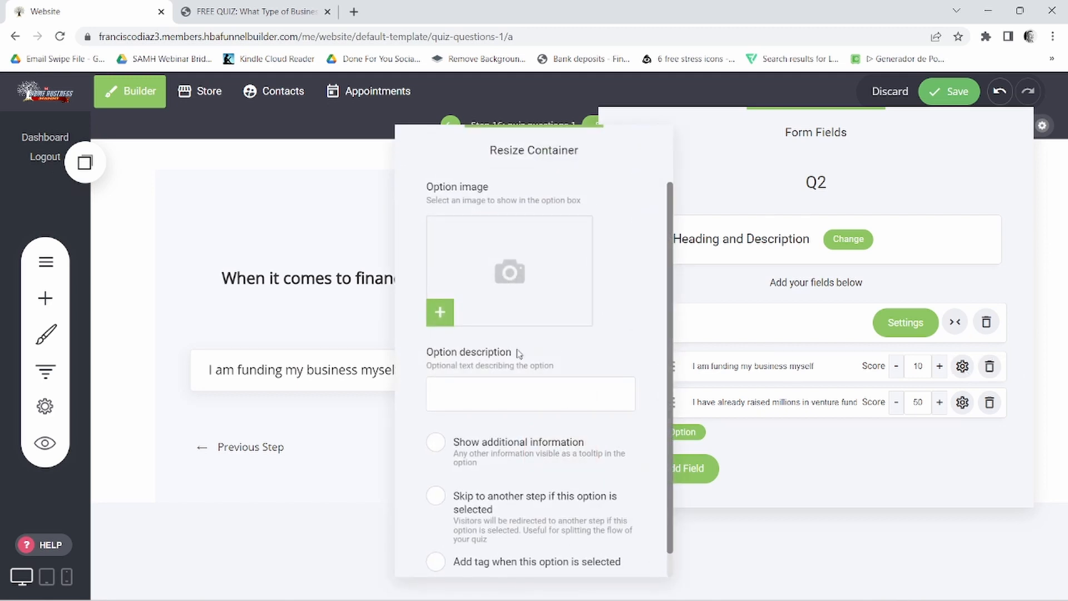
click(890, 447)
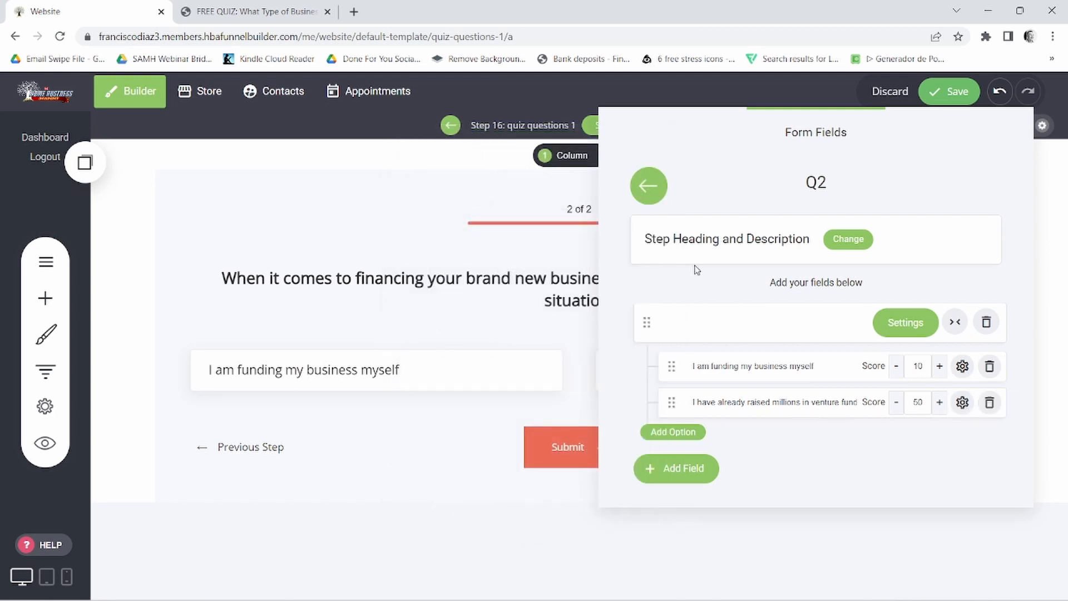
click(648, 186)
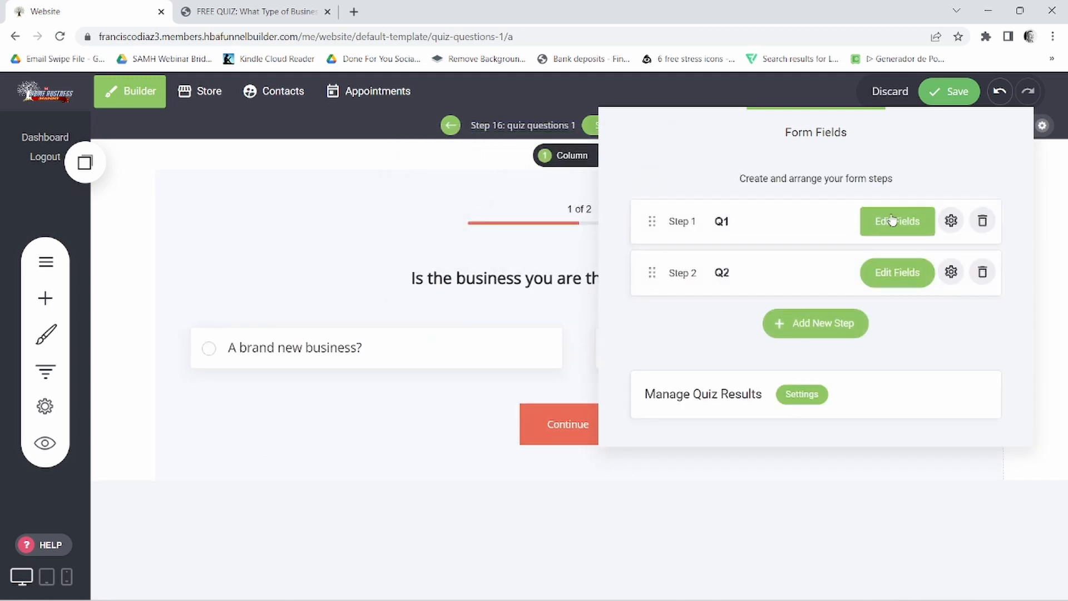
click(897, 220)
click(962, 366)
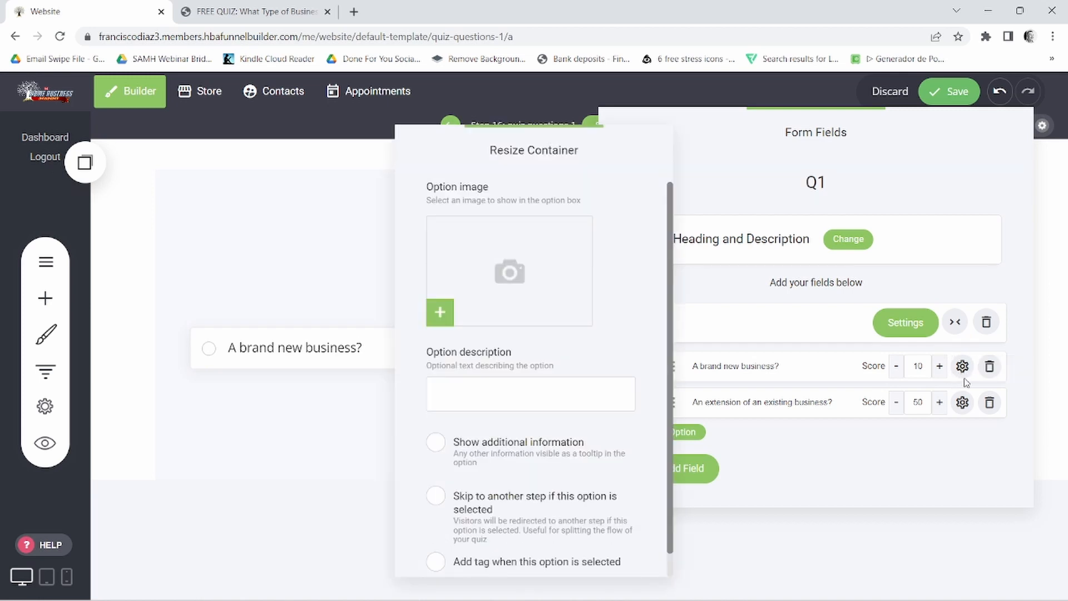
click(962, 402)
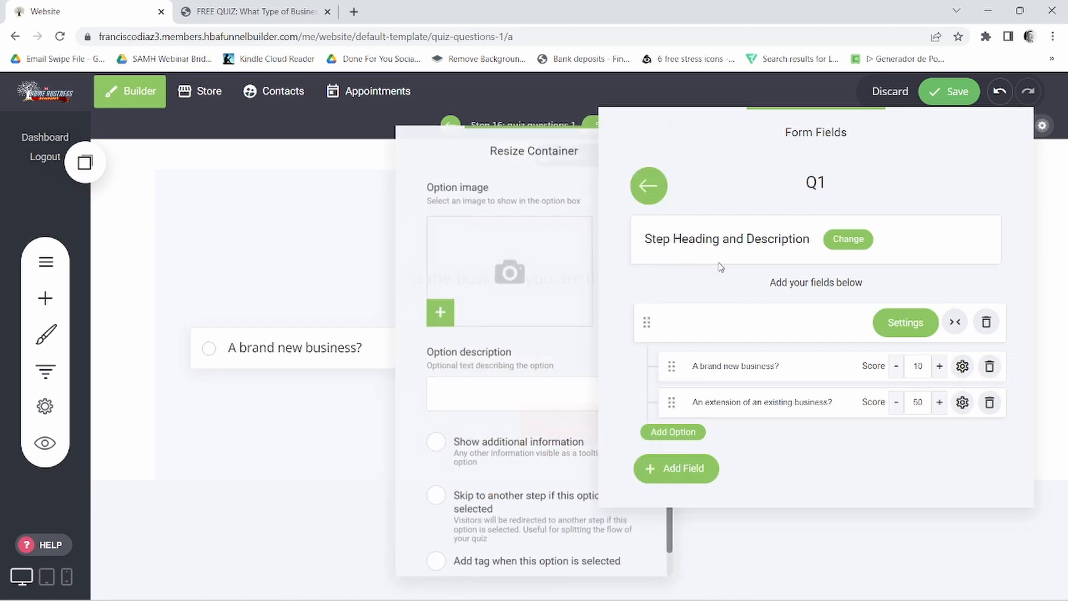
click(648, 186)
click(897, 272)
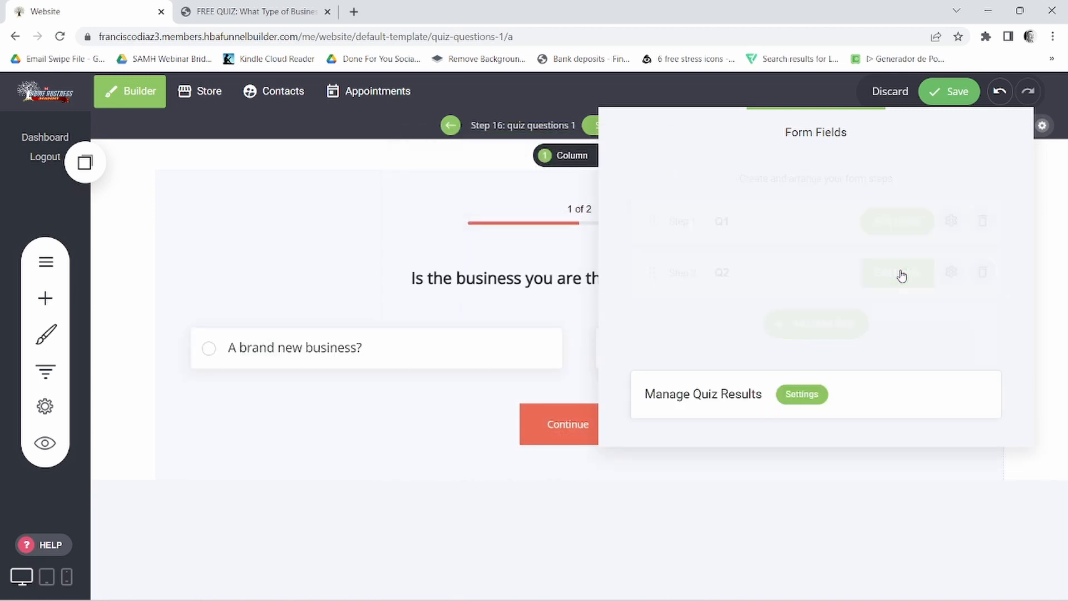
click(962, 366)
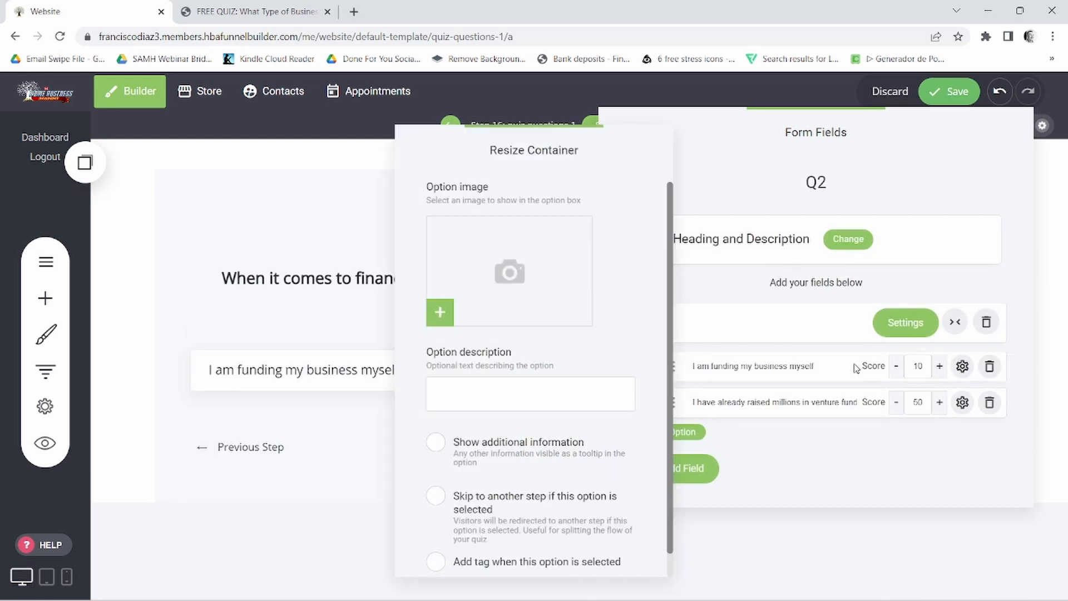
click(806, 377)
click(962, 402)
click(901, 476)
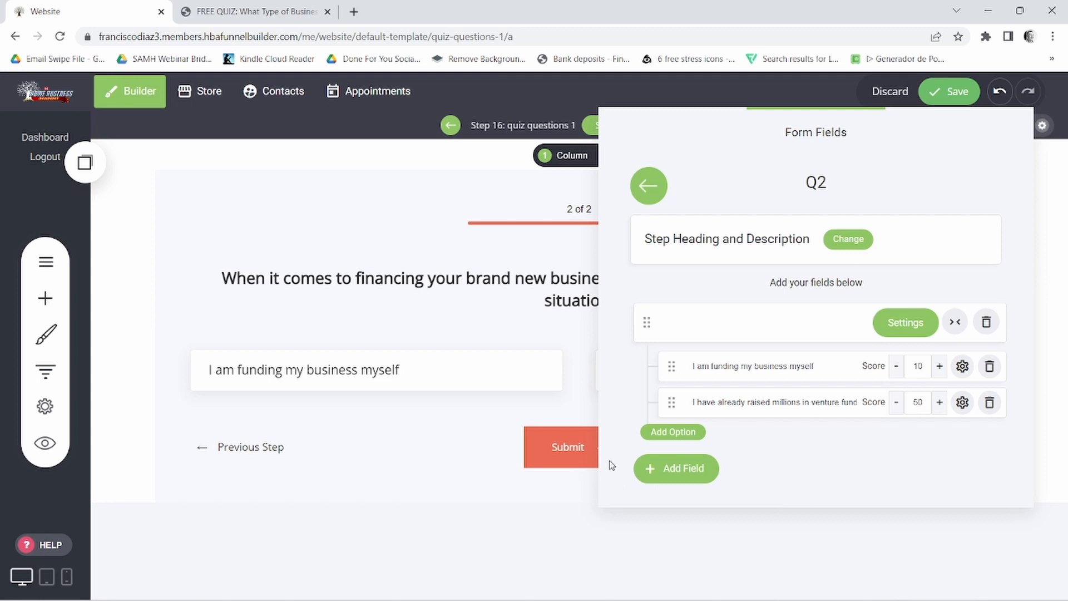
click(645, 185)
click(433, 261)
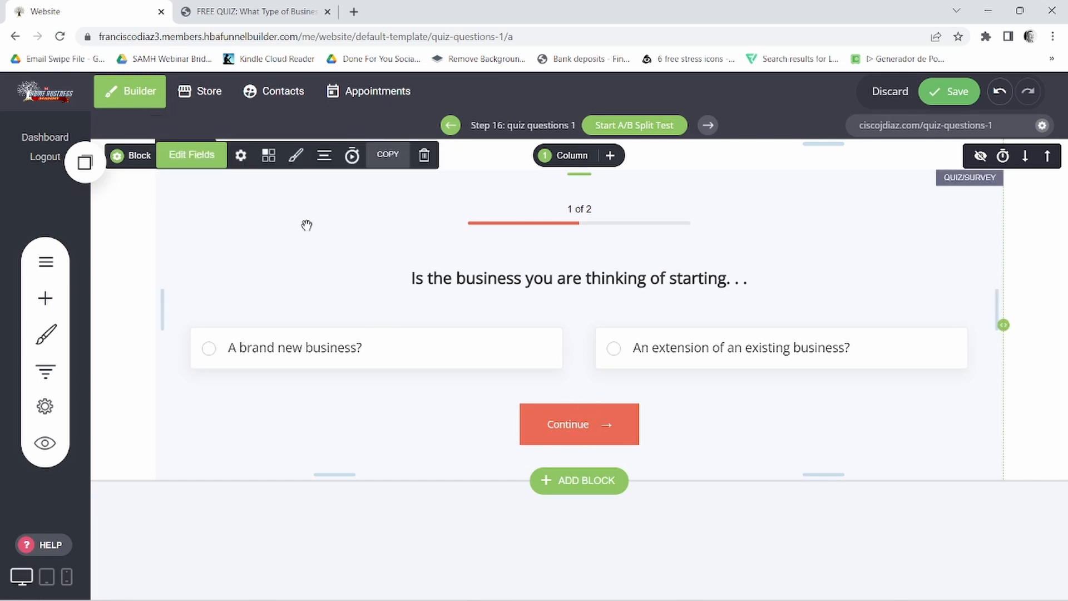
Step: In the quiz's form settings, hide the back button and enable Auto Advance, and save the page
click(240, 157)
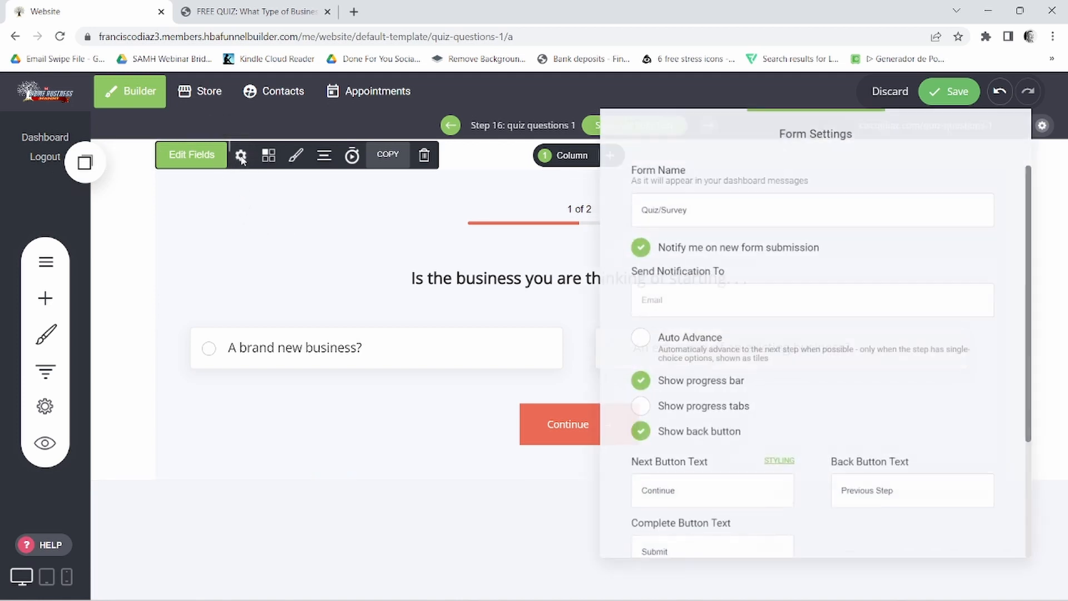
click(638, 434)
click(640, 341)
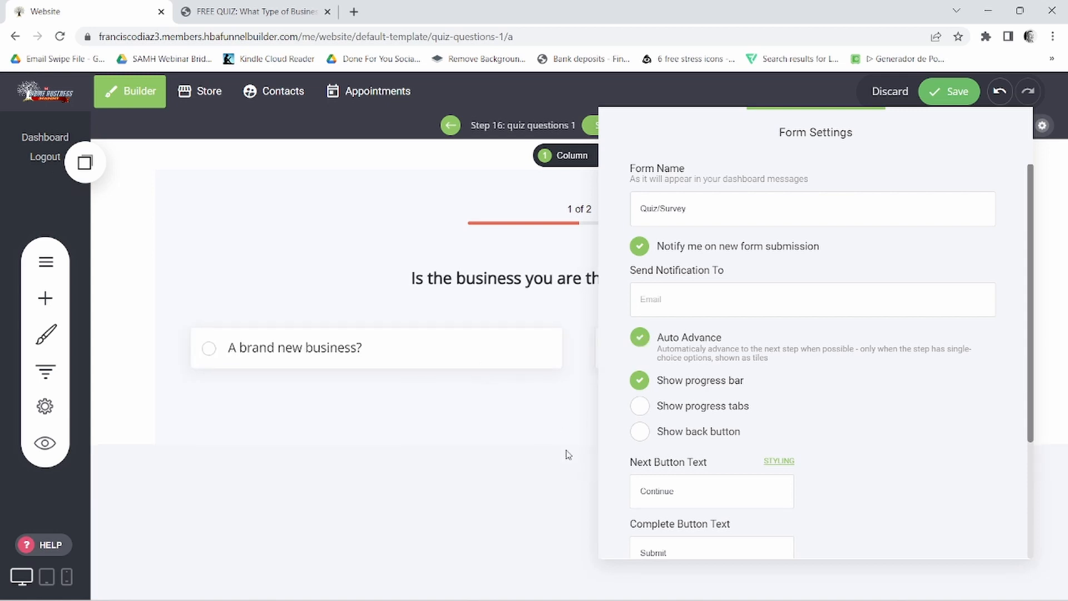
click(389, 421)
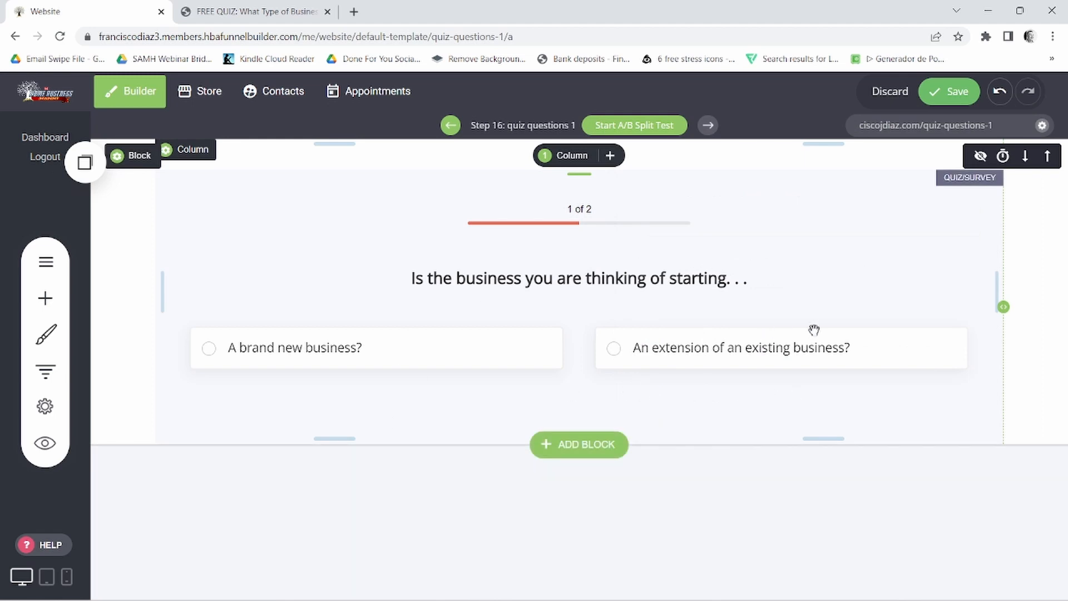
click(951, 94)
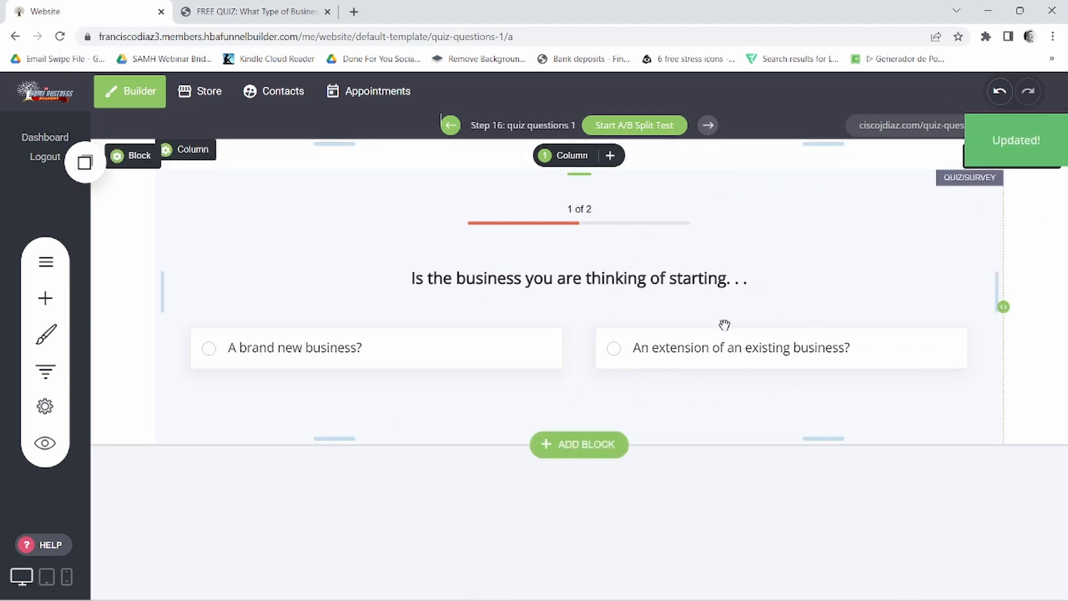
Step: Test the live quiz page twice, answering "A brand new business?" and submitting the first run, and return to the builder
click(906, 125)
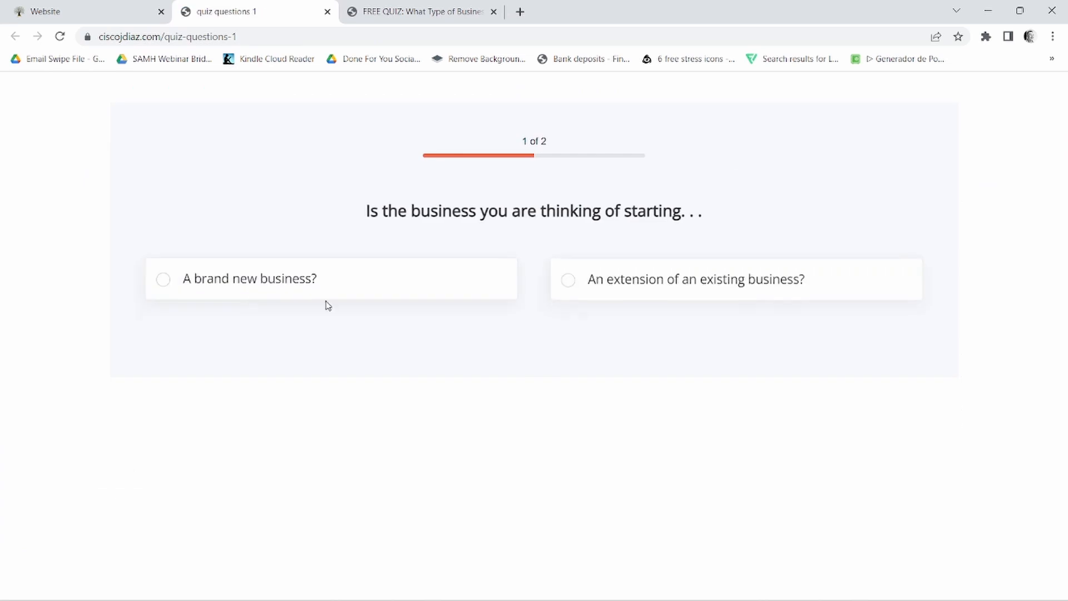
click(312, 293)
click(536, 383)
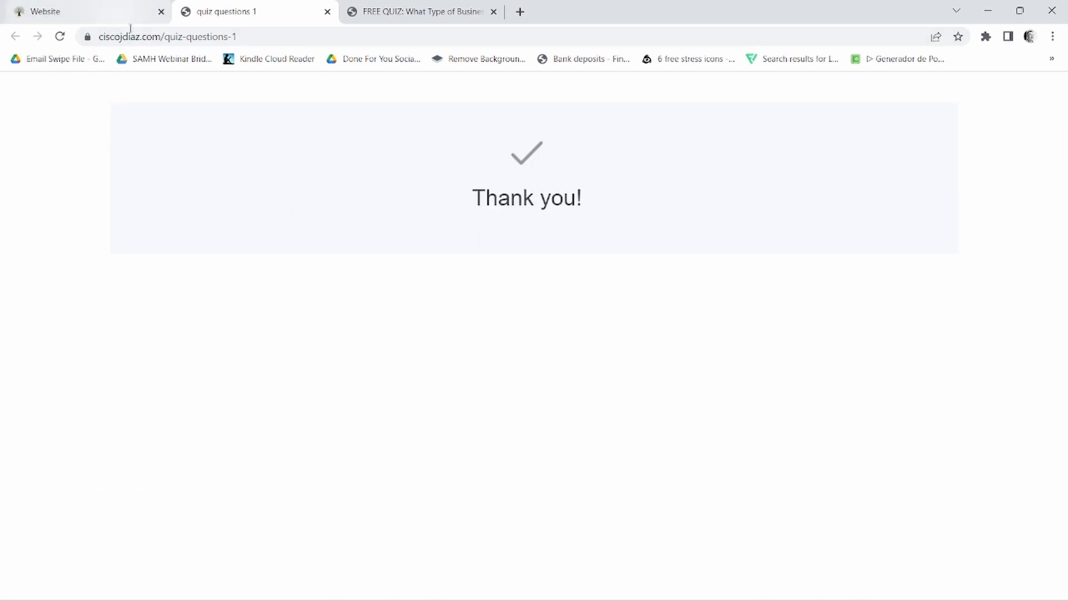
click(327, 12)
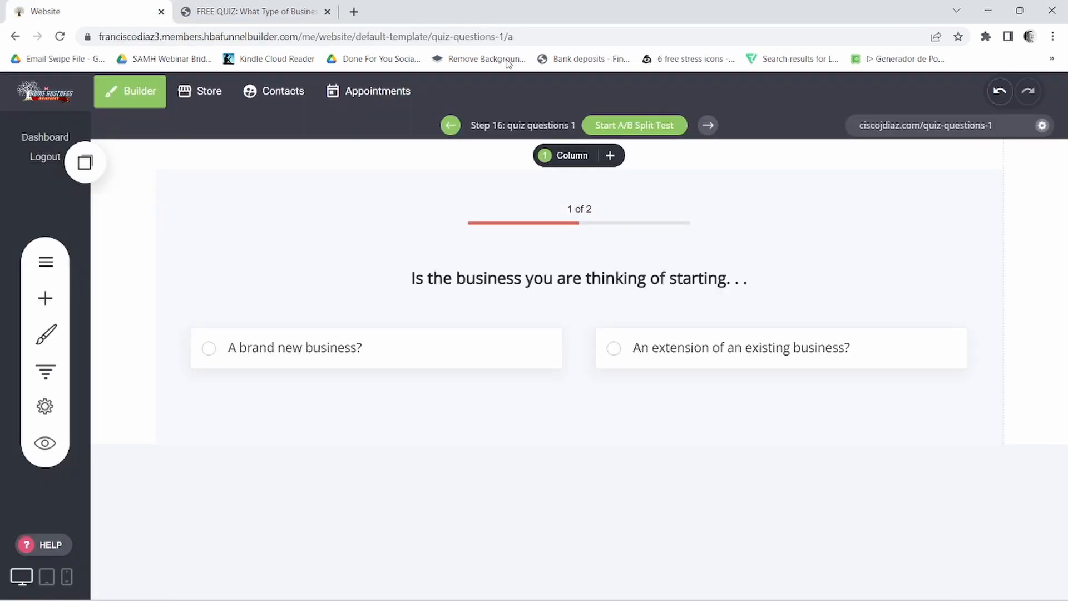
click(923, 128)
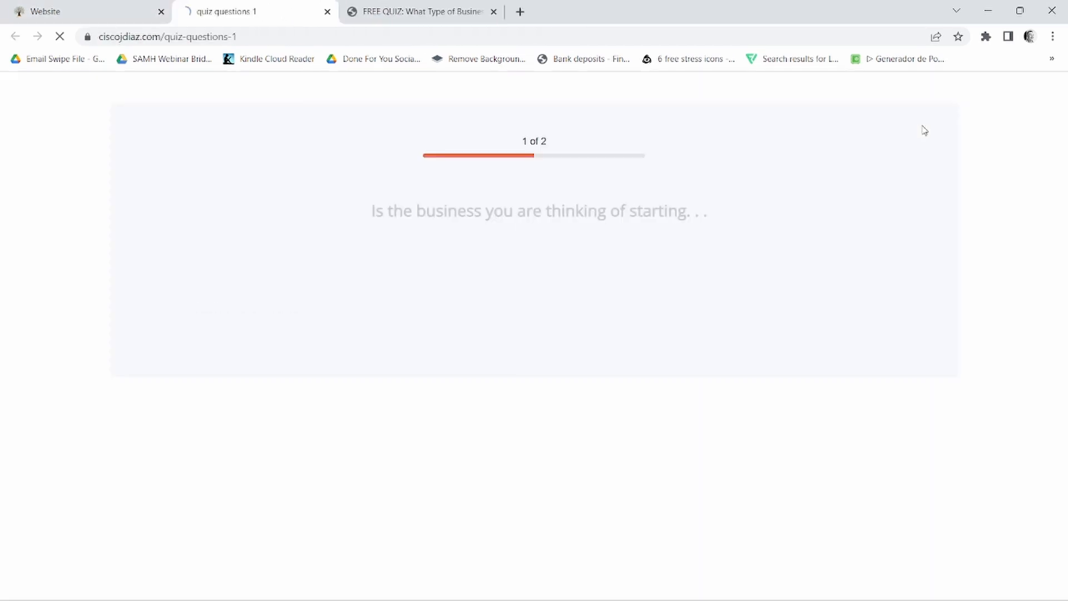
click(367, 296)
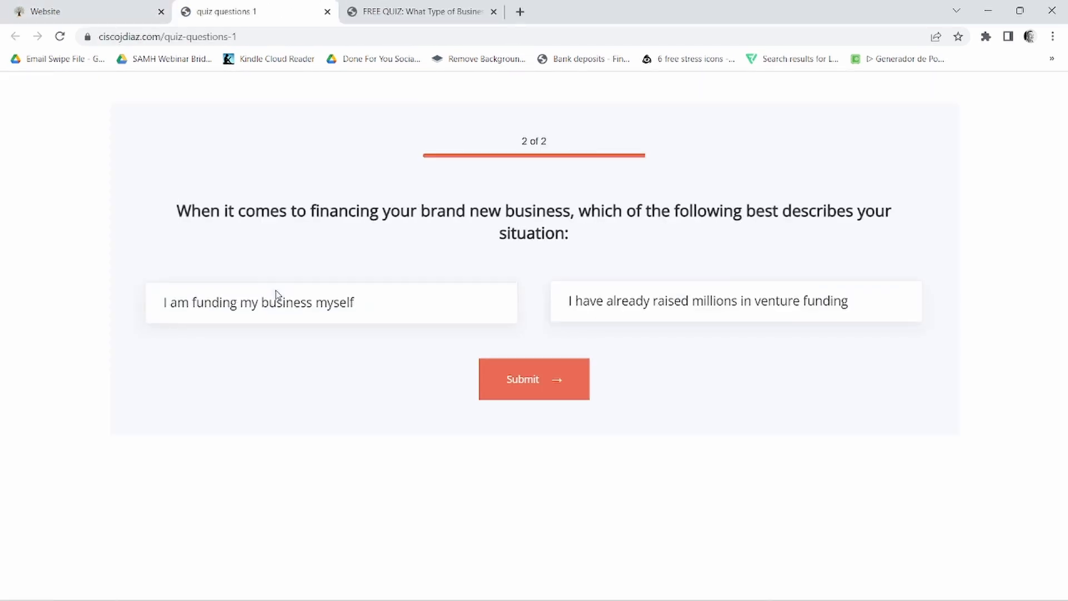
click(327, 12)
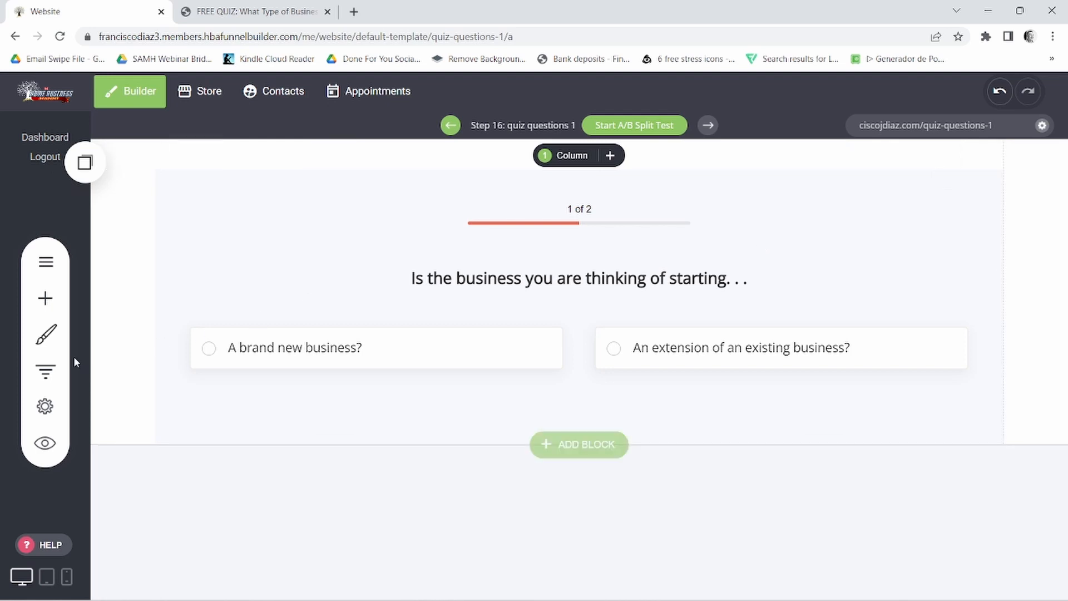
Step: Add a new funnel step after "quiz questions 1" as an empty page named "TBMF"
click(46, 376)
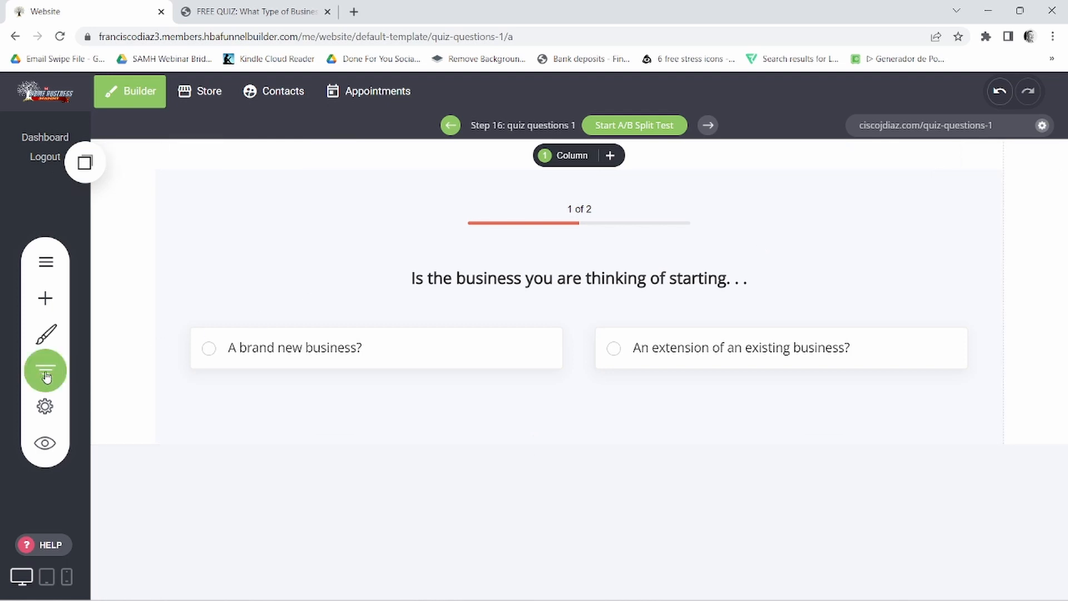
scroll(422, 352, down, 2)
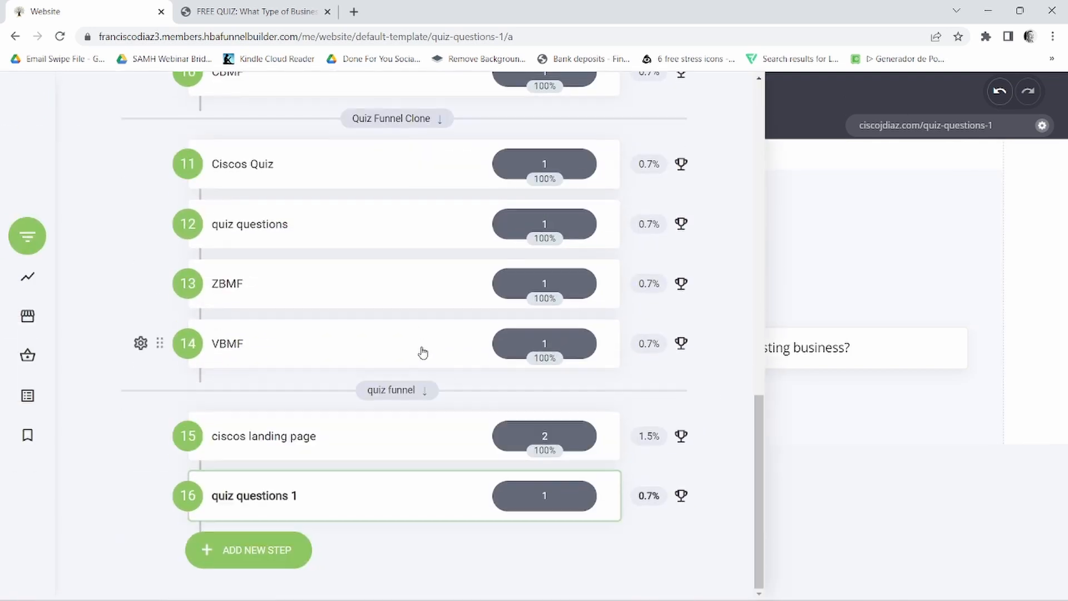
click(232, 552)
click(384, 523)
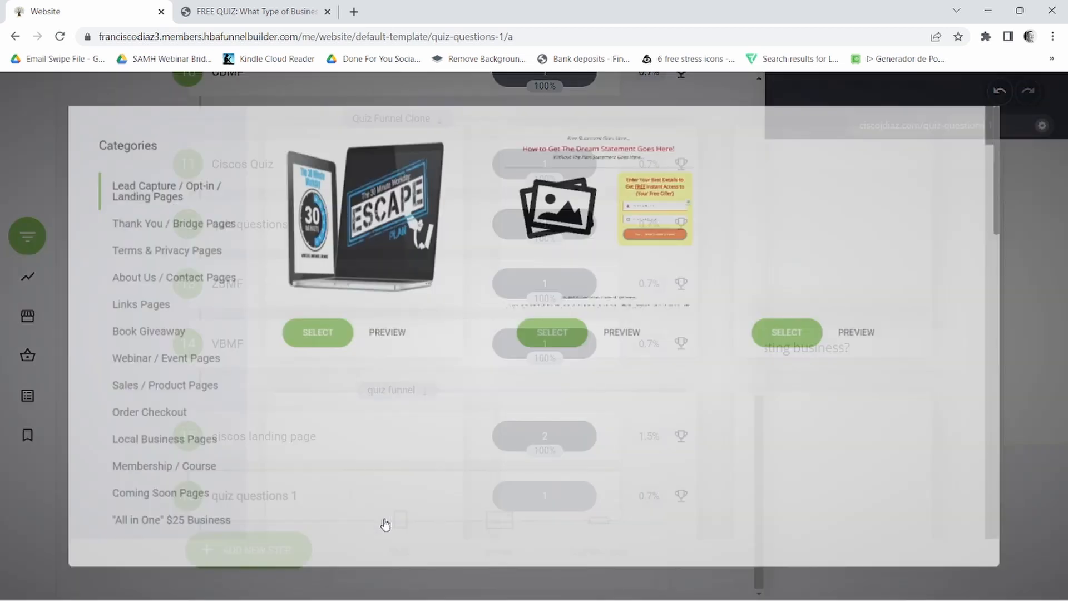
scroll(64, 377, down, 15)
scroll(172, 431, down, 5)
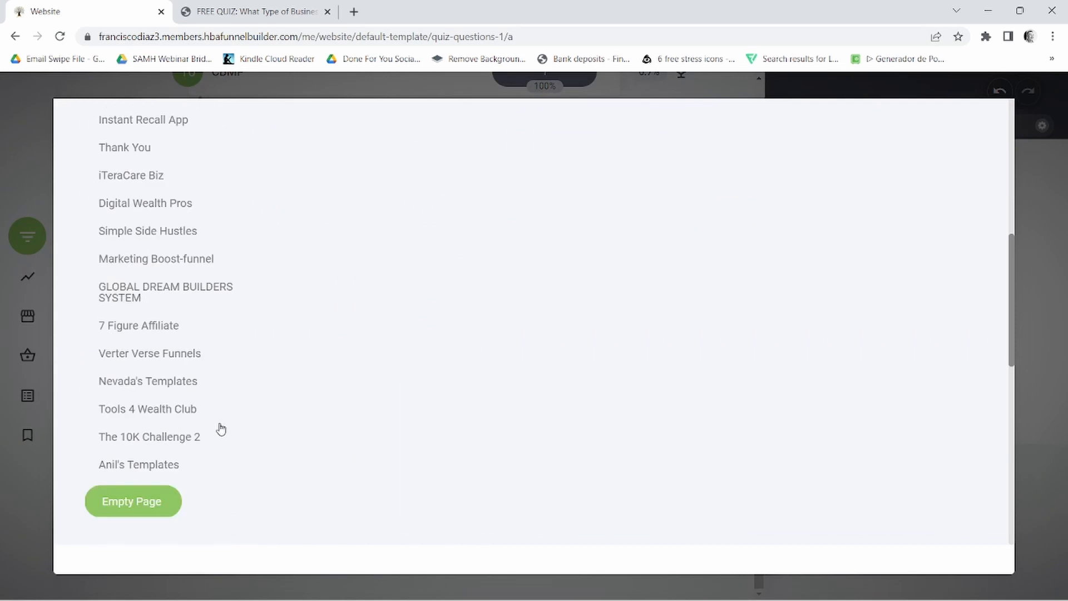
click(146, 500)
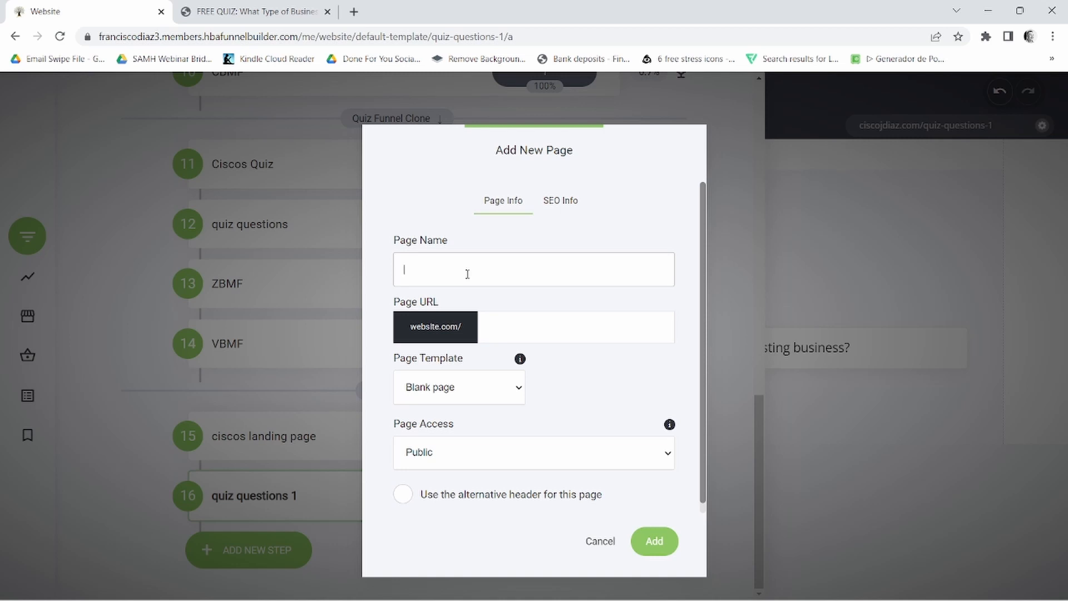
key(Caps_Lock)
text(TBMF)
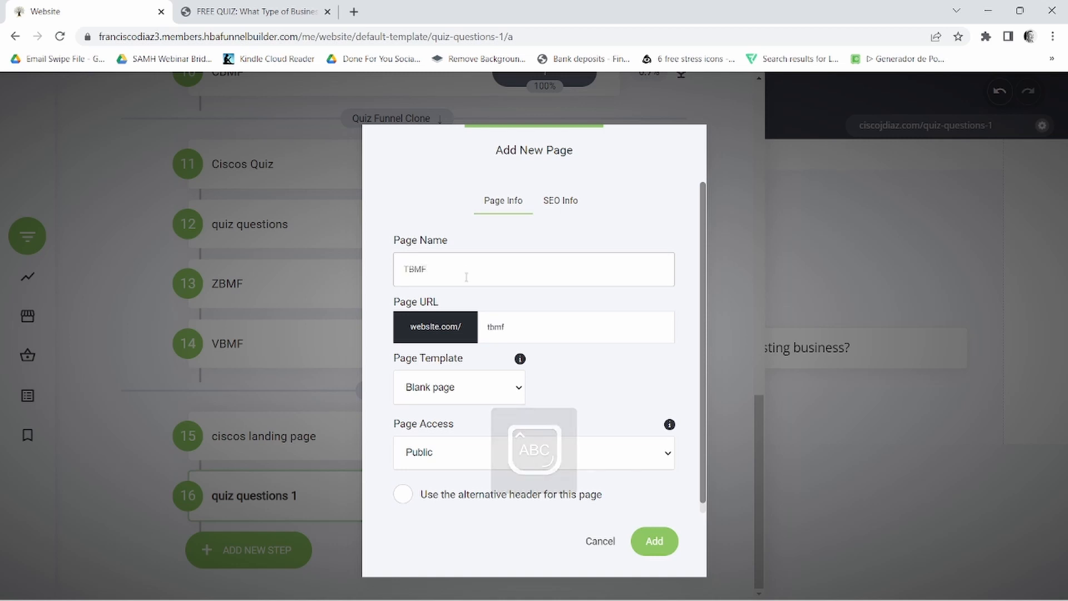
click(654, 541)
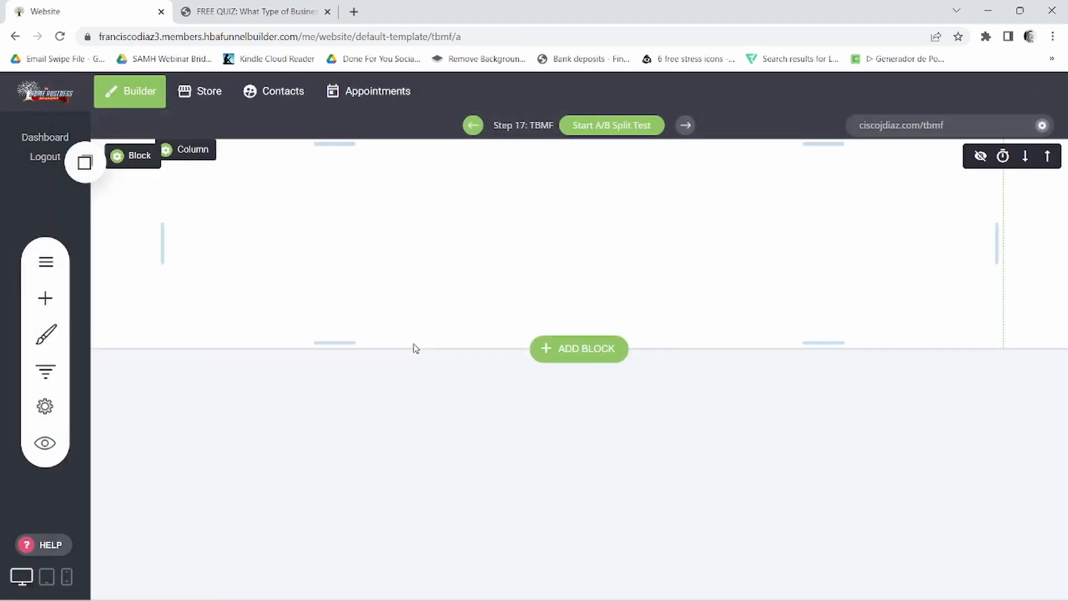
Step: Advance the reference quiz to its result page, answering "I am funding my business myself" and "Side Hustle"
click(264, 8)
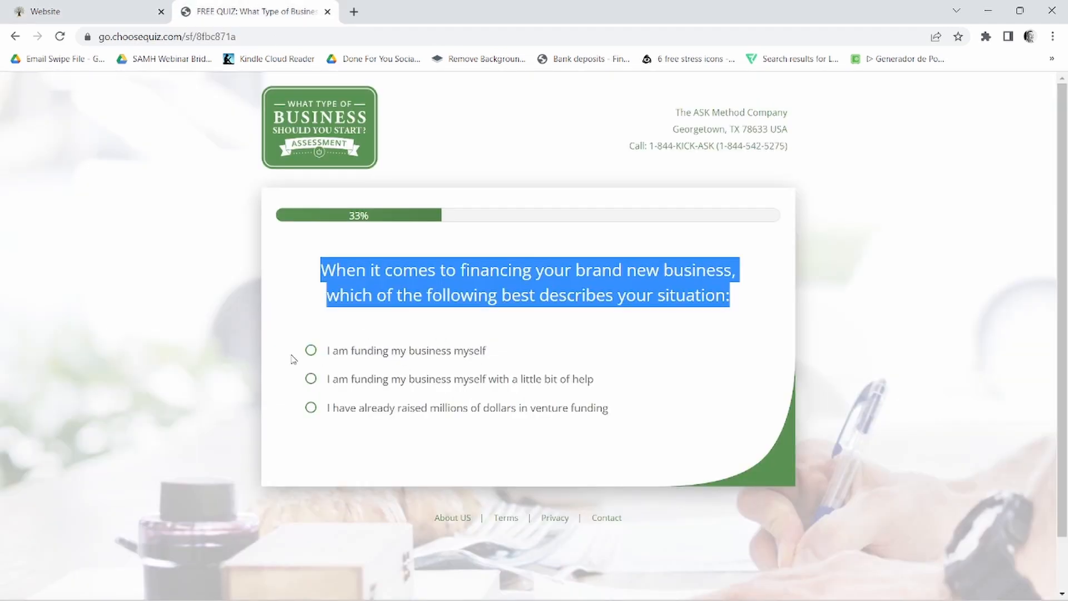
click(315, 354)
click(315, 354)
click(314, 354)
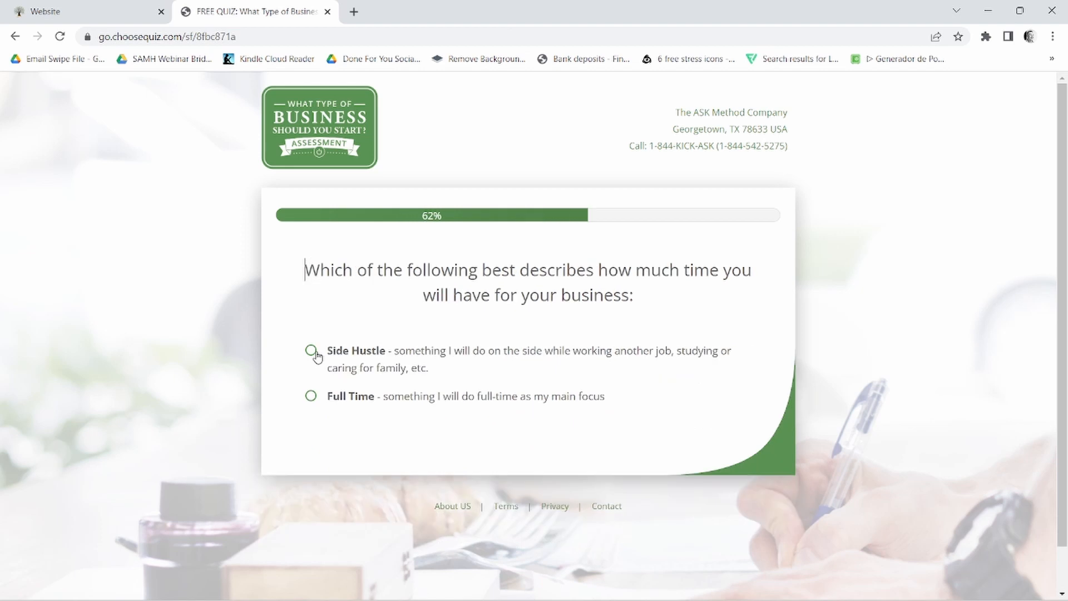
click(315, 354)
click(315, 354)
click(310, 325)
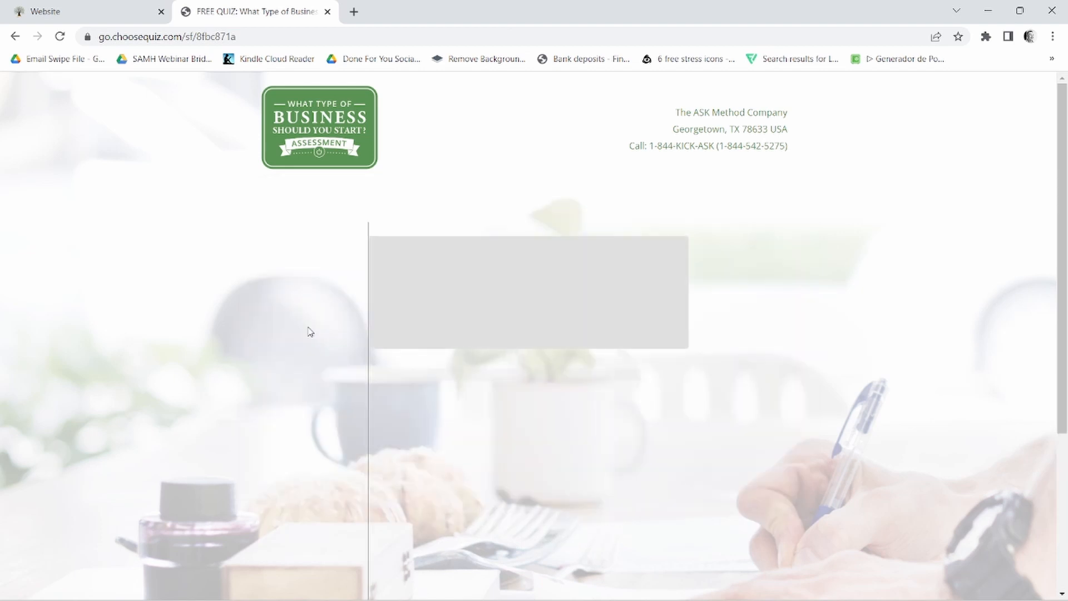
scroll(719, 335, down, 2)
scroll(845, 357, up, 1)
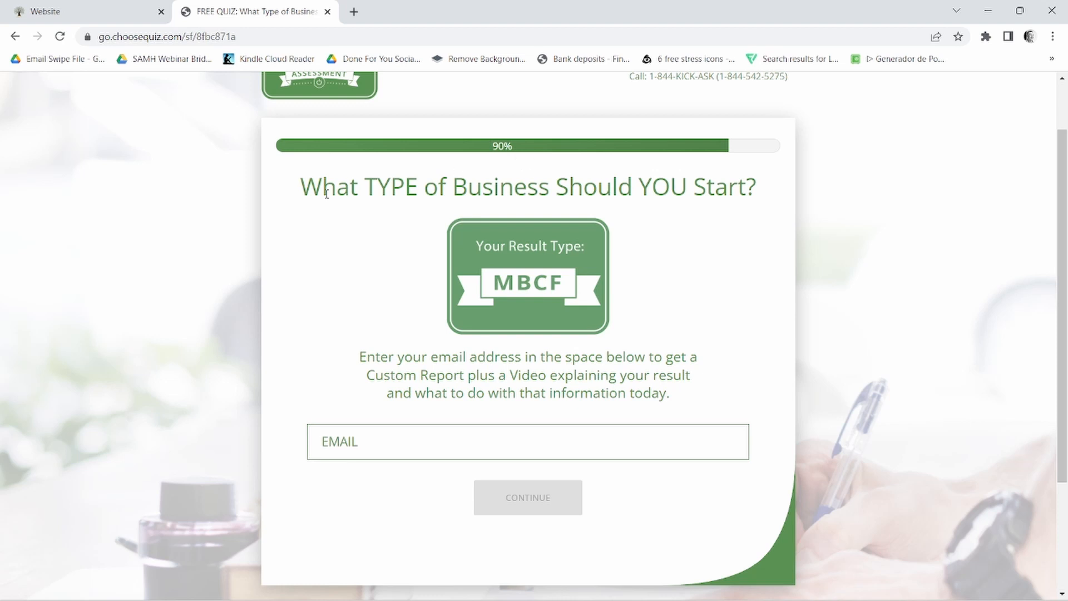
Step: Copy the headline "What TYPE of Business Should YOU Start?" from the reference result page and return to the builder
drag(301, 186, 770, 187)
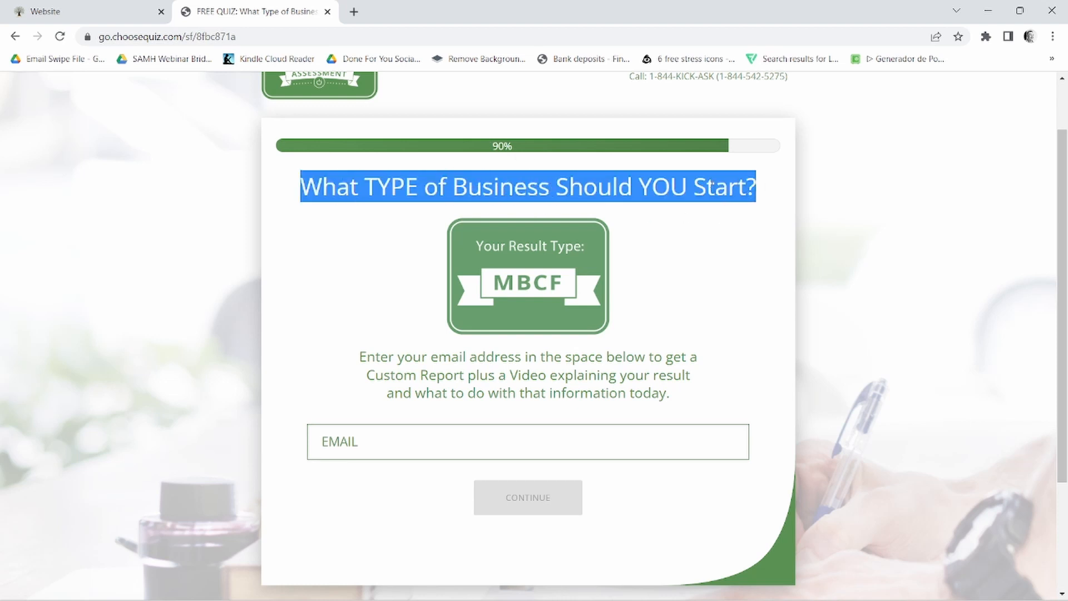
right_click(712, 186)
click(752, 191)
click(123, 8)
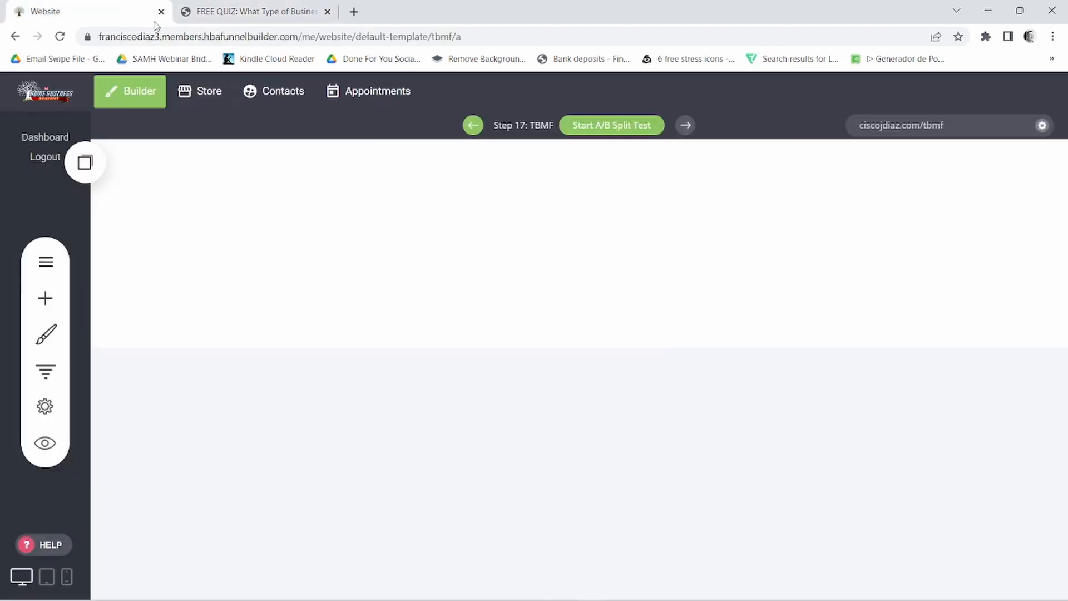
Step: Add a progress bar to the TBMF page, set its progress to about 90%, and narrow it to roughly half the column width
click(49, 301)
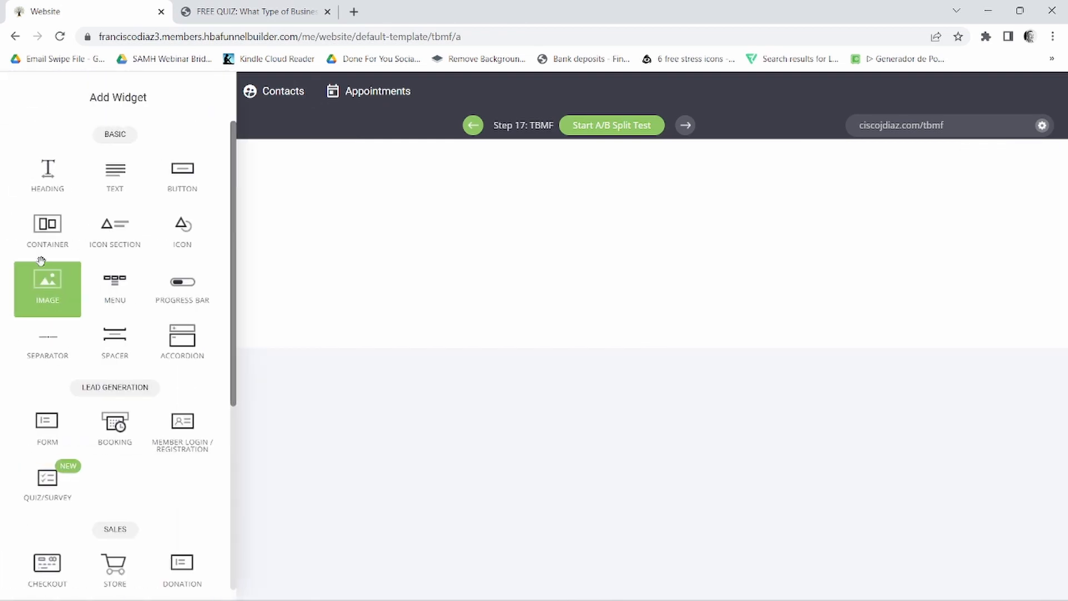
drag(183, 287, 608, 147)
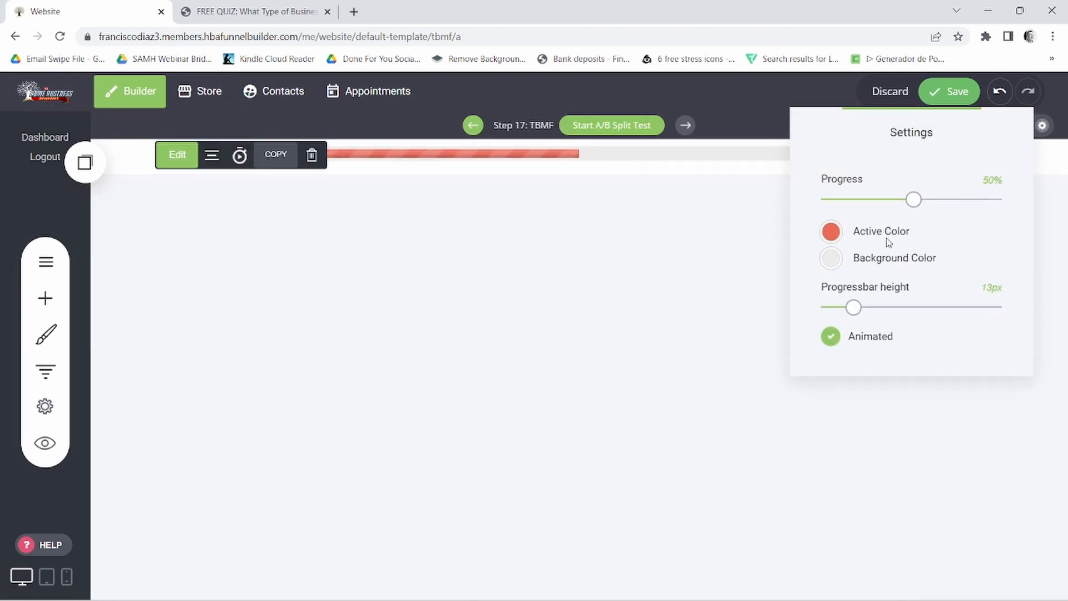
drag(916, 199, 988, 204)
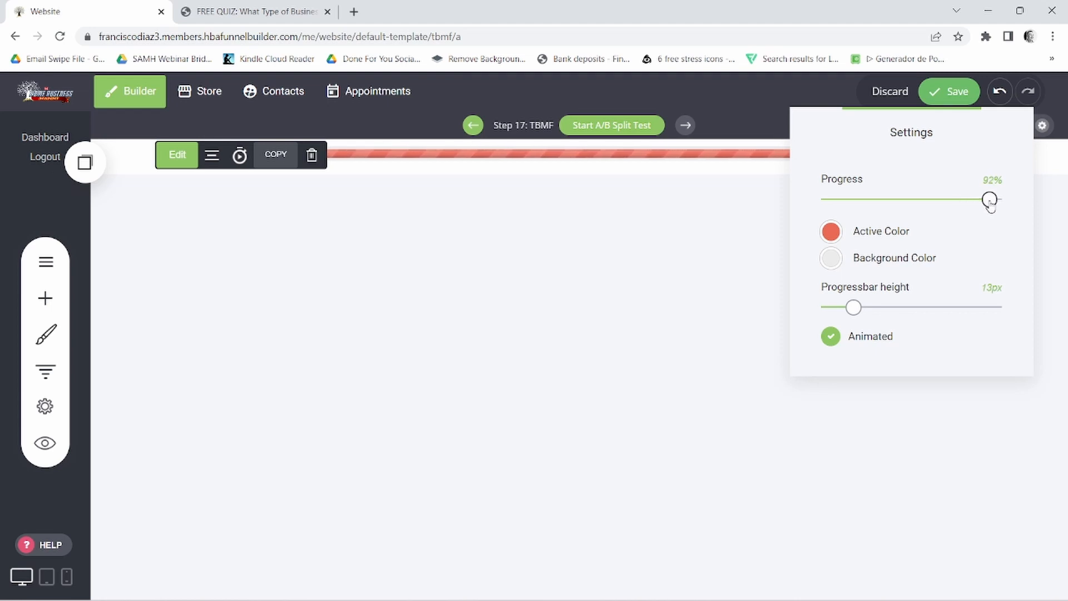
click(609, 198)
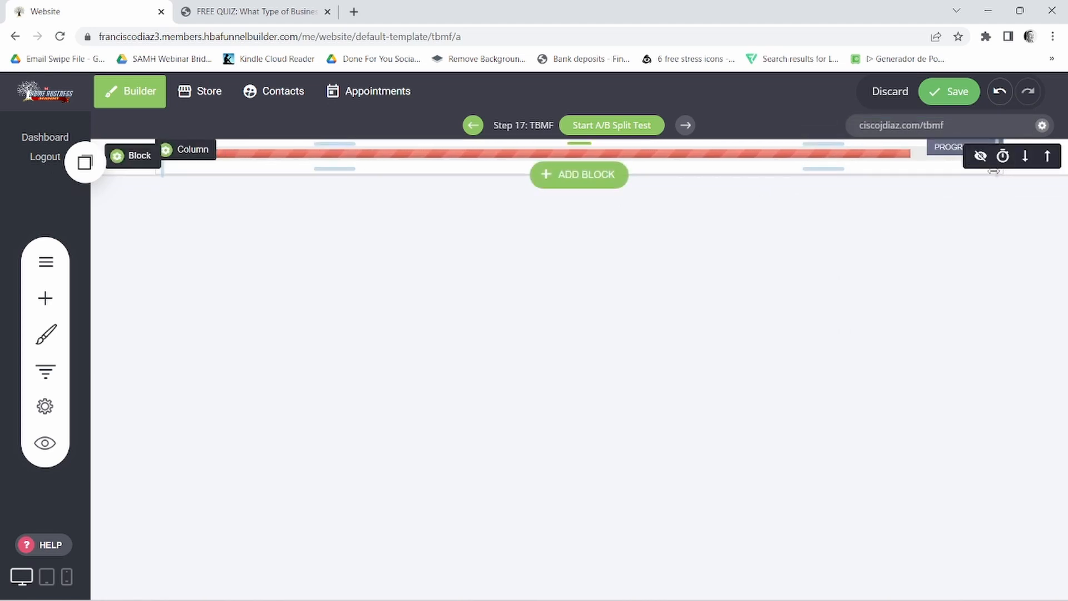
drag(994, 171, 658, 168)
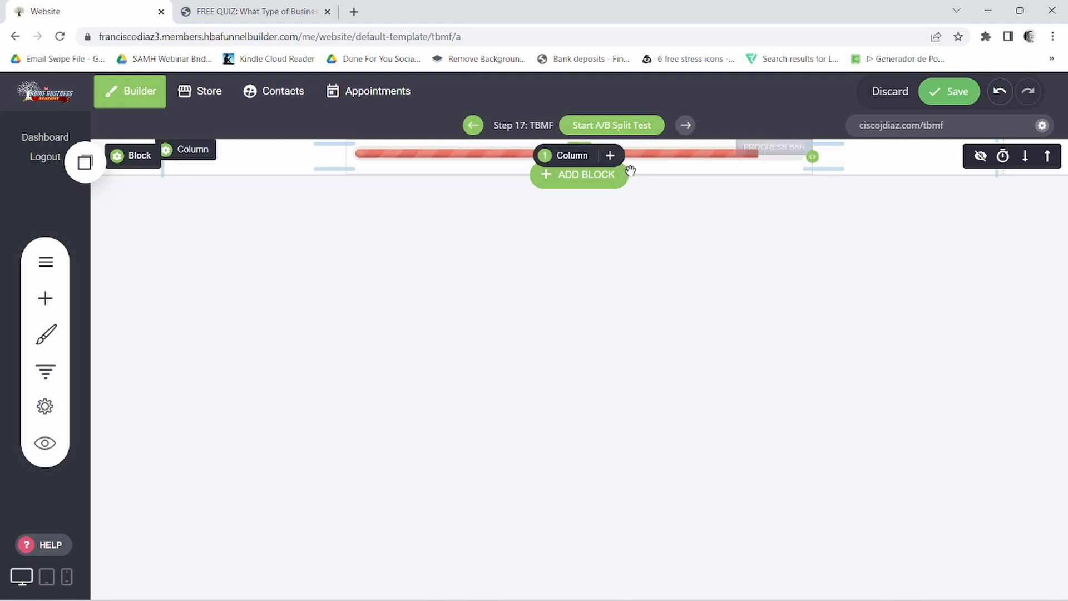
Step: Add a heading below the progress bar and replace its text with the copied "What TYPE of Business Should YOU Start?"
click(45, 298)
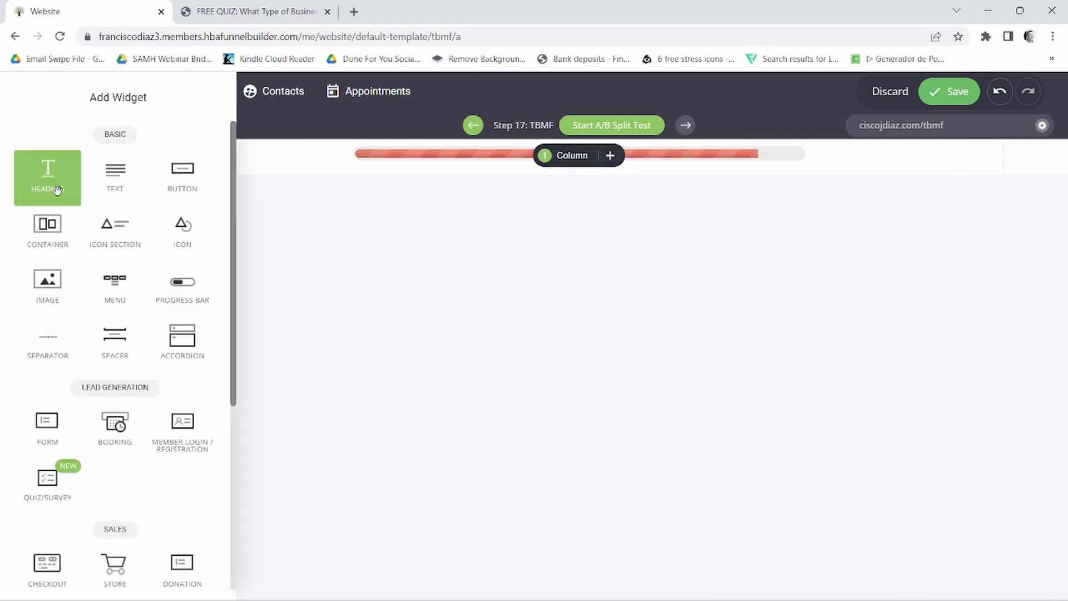
drag(47, 173, 624, 172)
double_click(183, 191)
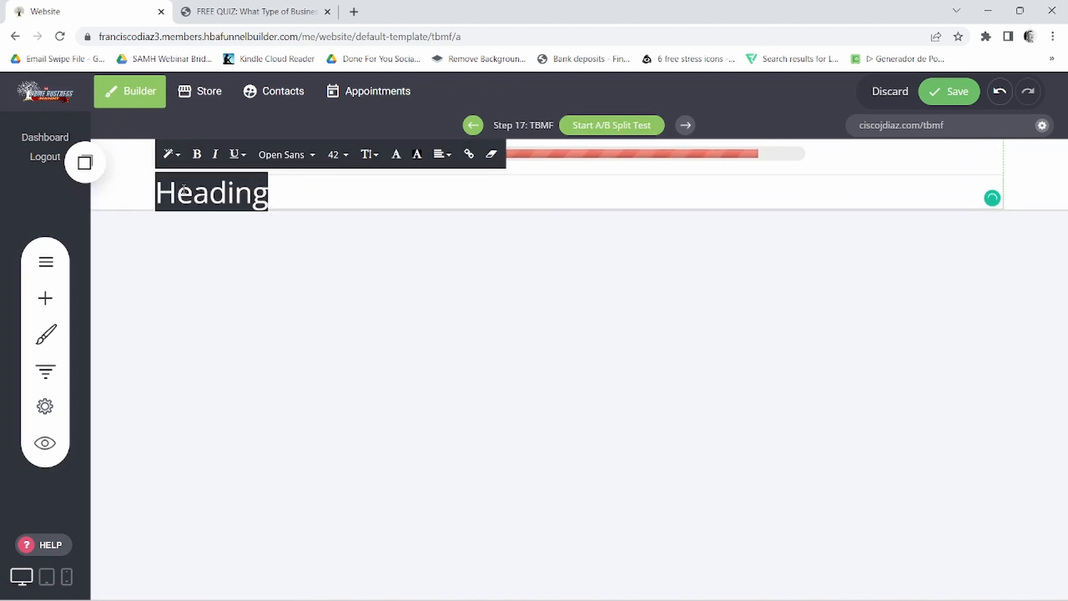
right_click(183, 191)
click(217, 260)
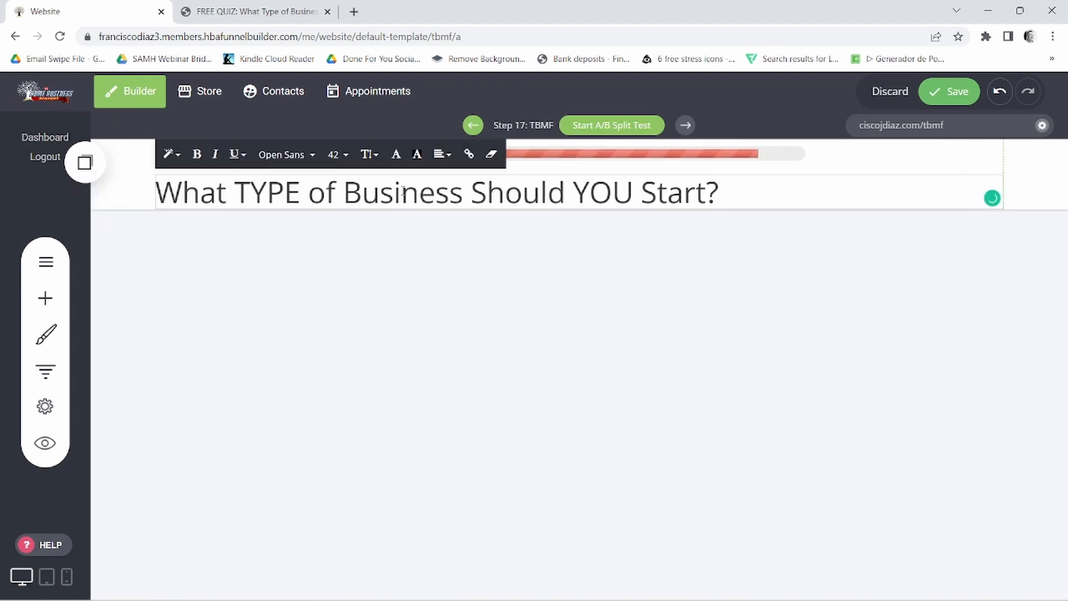
Step: Centre the "What TYPE of Business Should YOU Start?" heading and set its font size to 36
triple_click(398, 192)
click(436, 154)
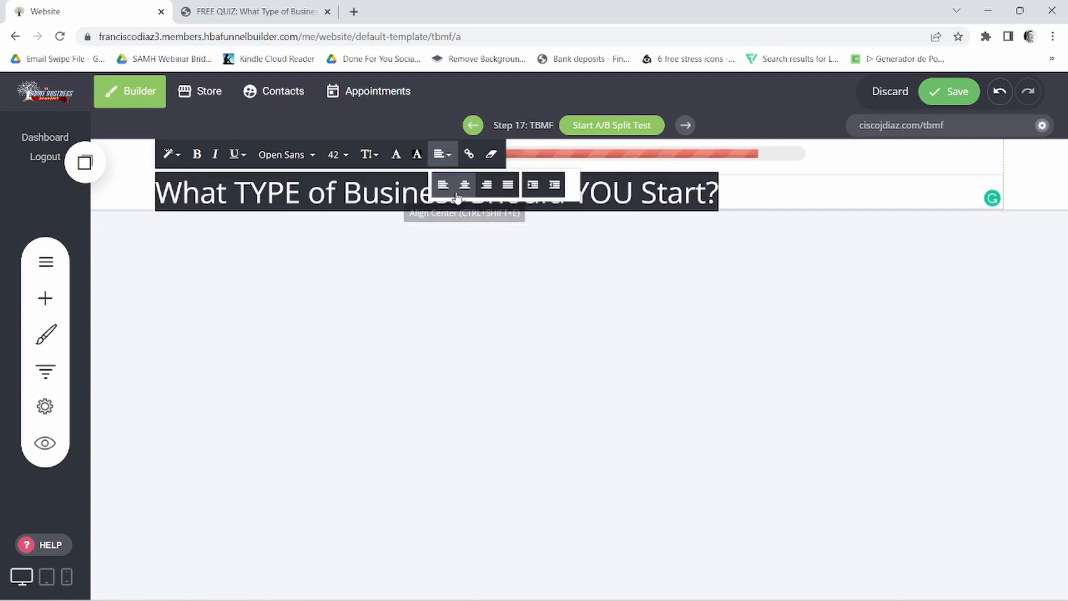
click(468, 181)
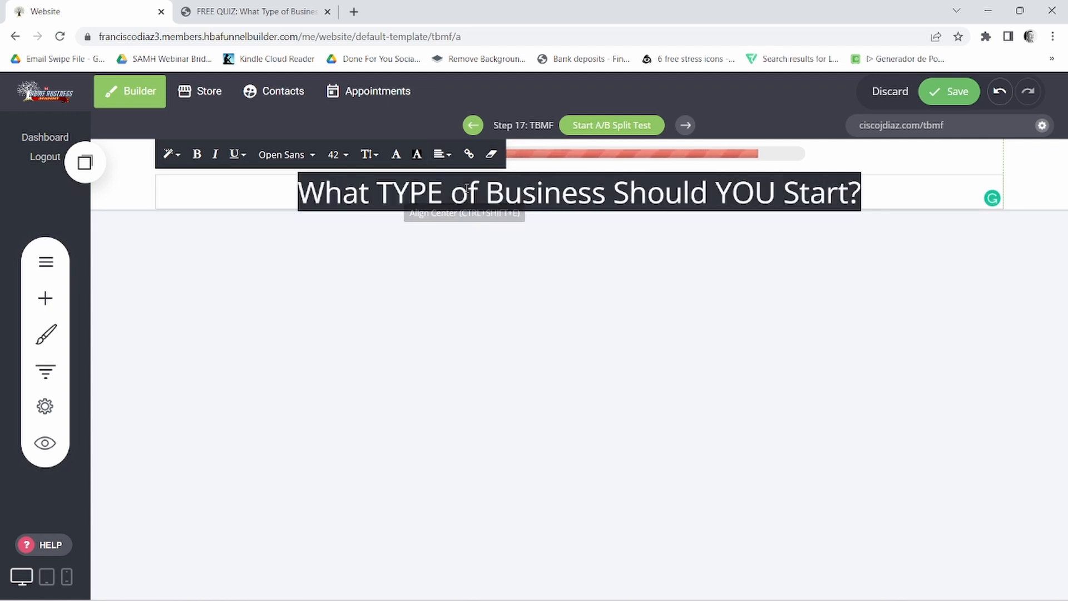
click(337, 155)
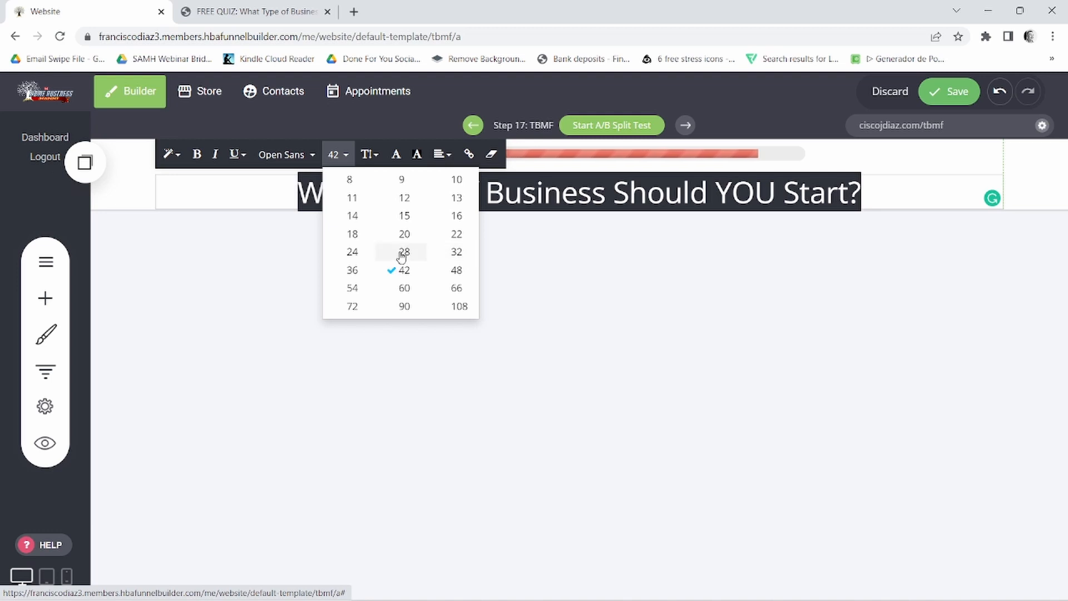
click(353, 270)
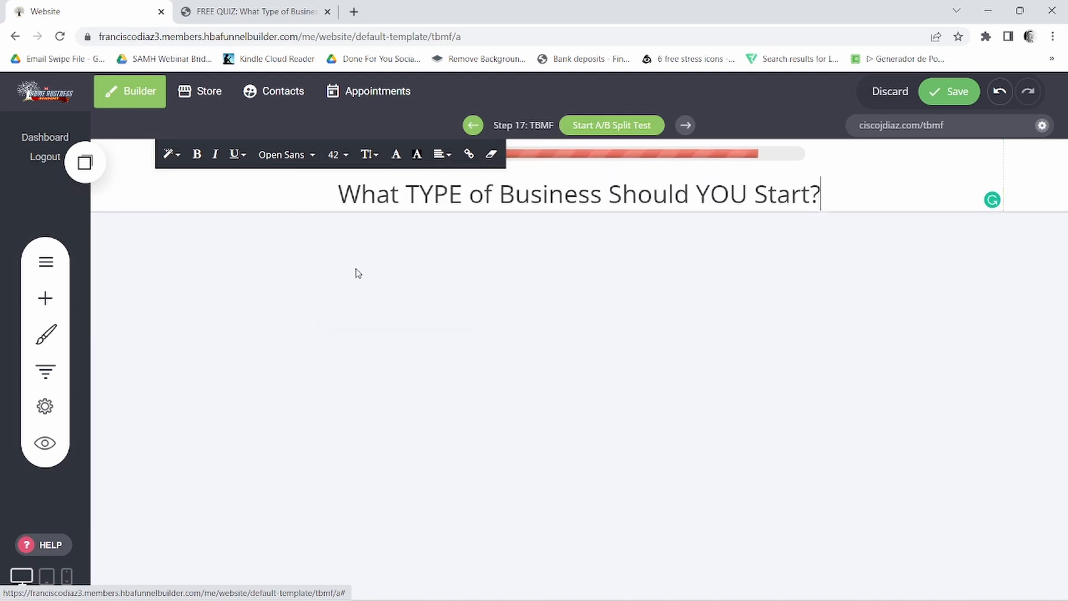
triple_click(664, 193)
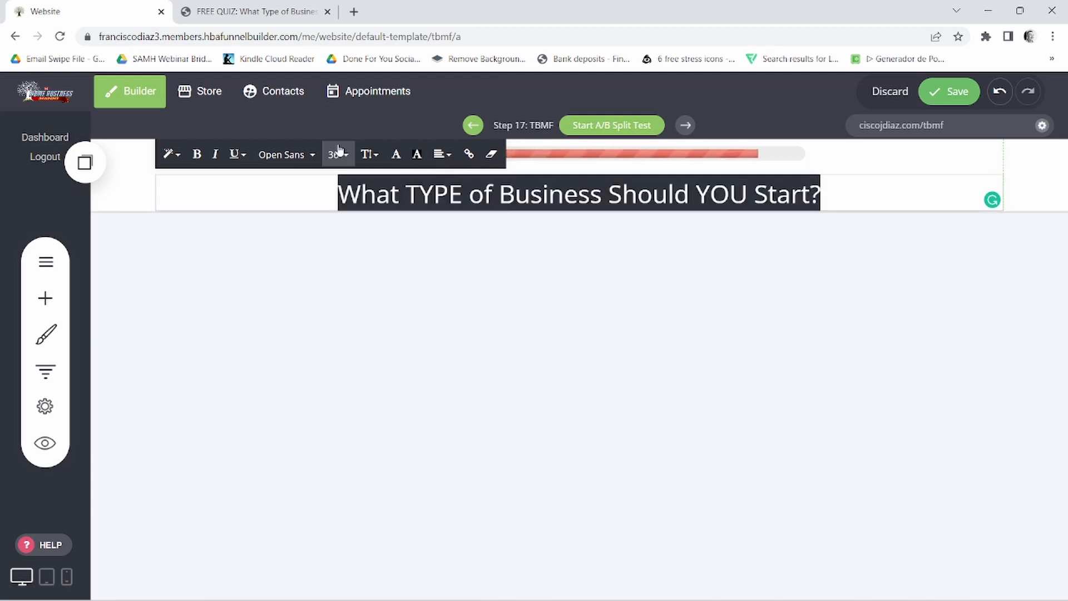
click(703, 239)
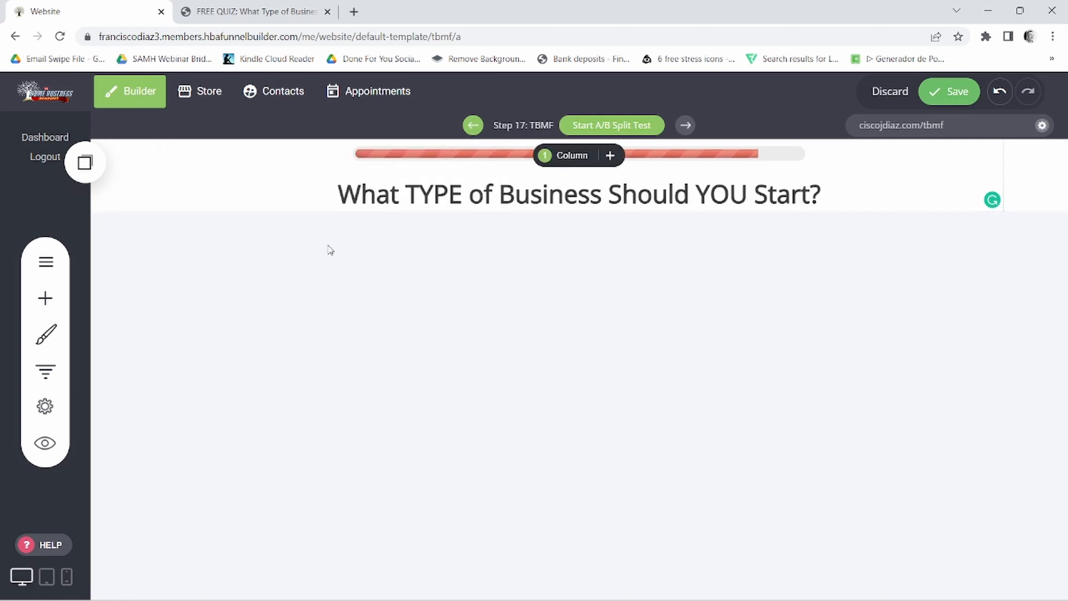
Step: Check the reference result page, and add a second heading reading "Your Result Type:" below the first one
click(288, 5)
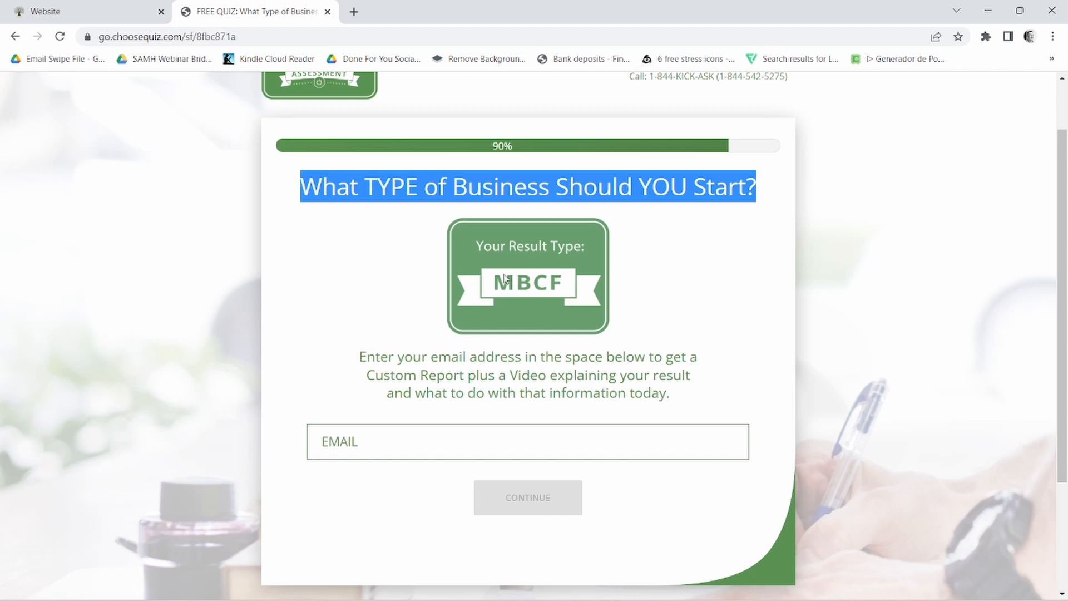
click(121, 6)
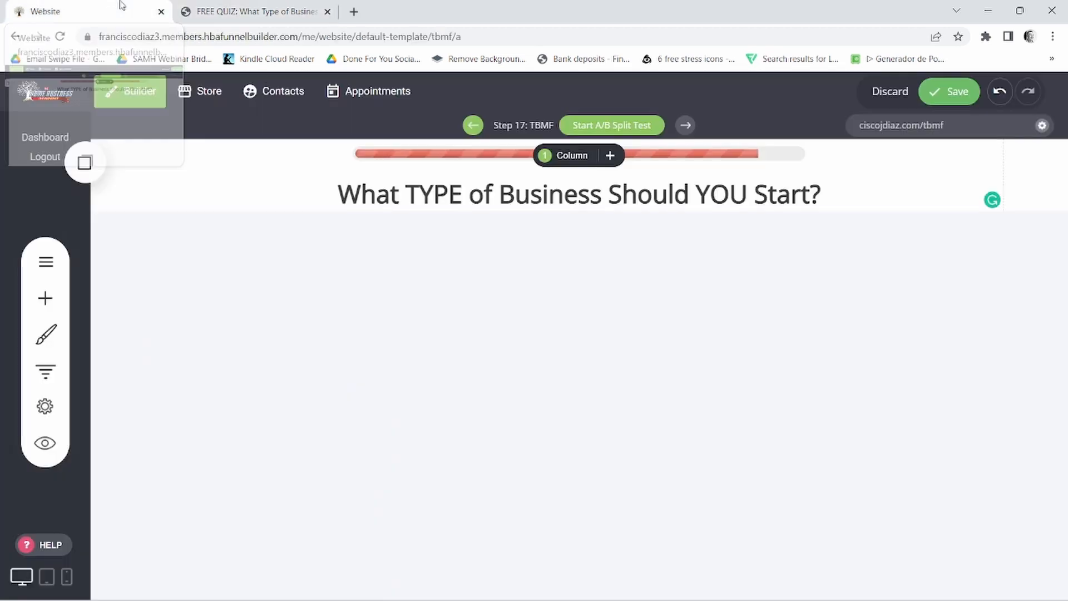
click(45, 297)
drag(115, 179, 600, 210)
double_click(245, 234)
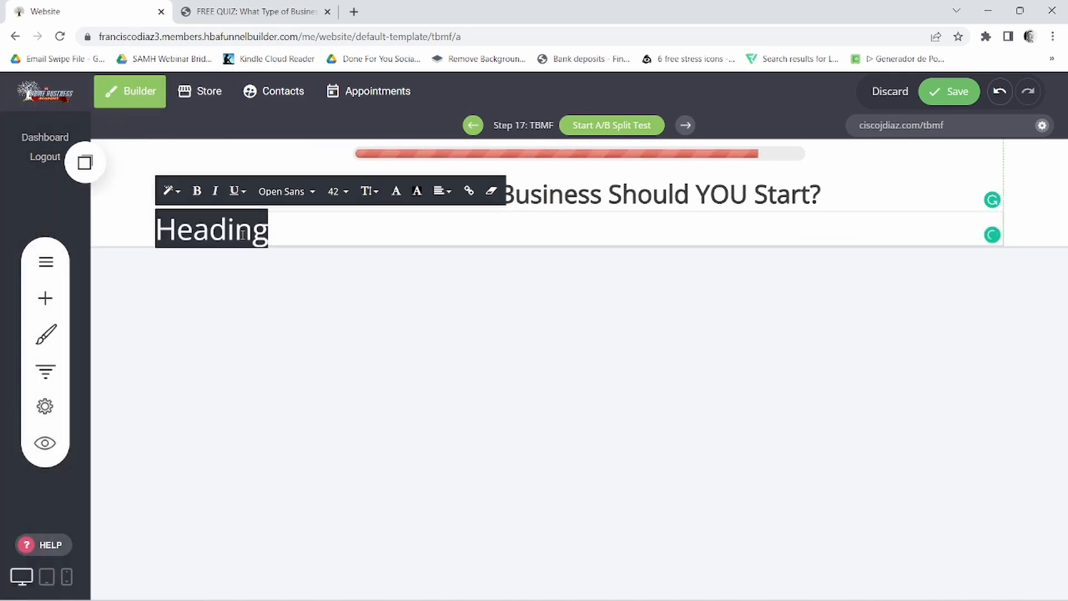
text(Your Result T)
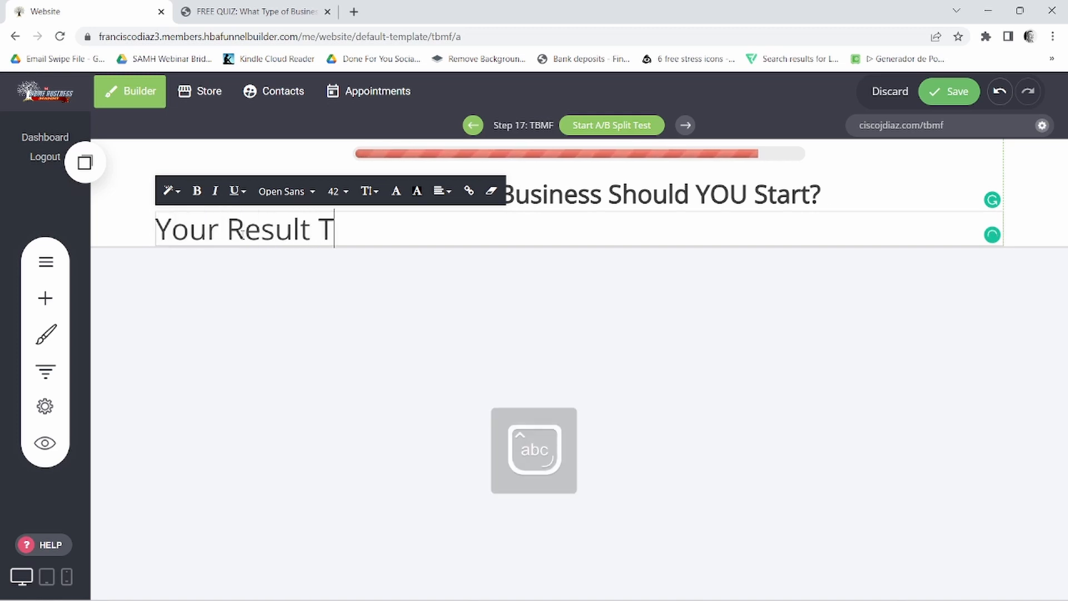
text(ype)
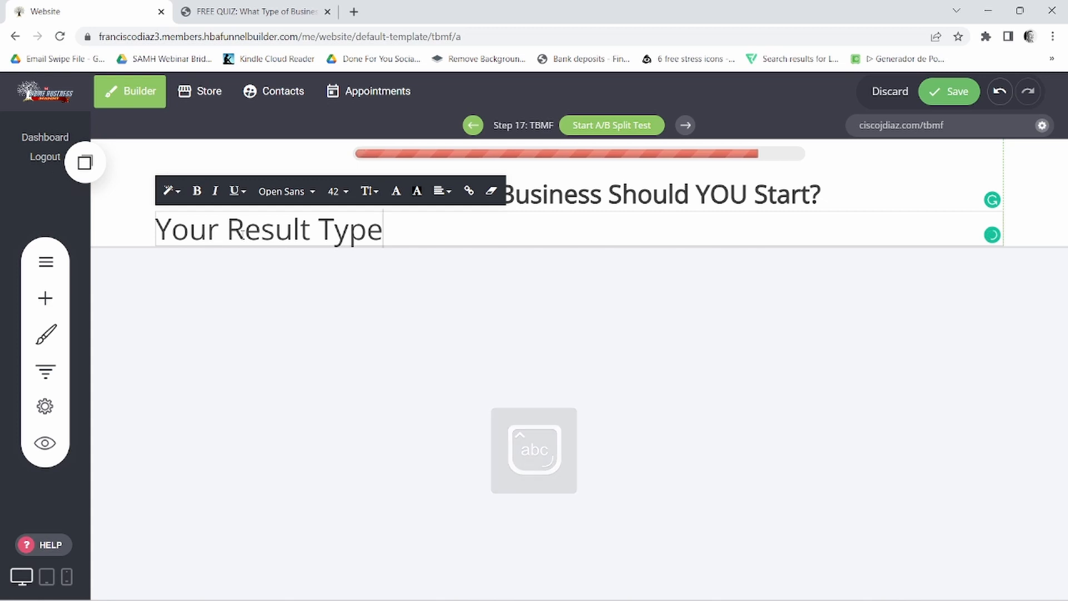
text(:)
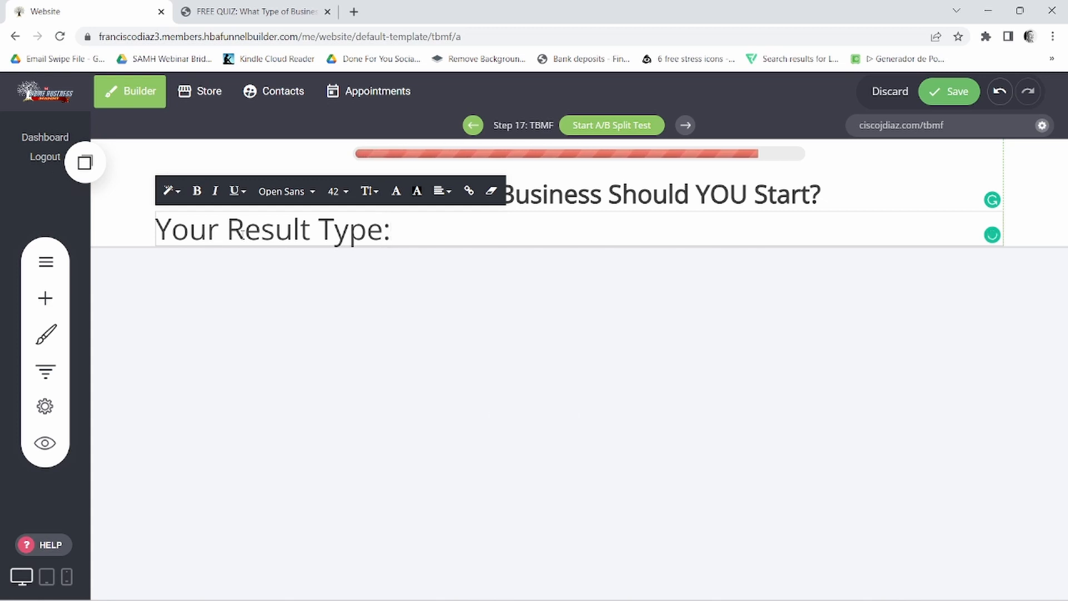
Step: Centre the "Your Result Type:" heading and set its font size to 32
click(442, 191)
click(465, 221)
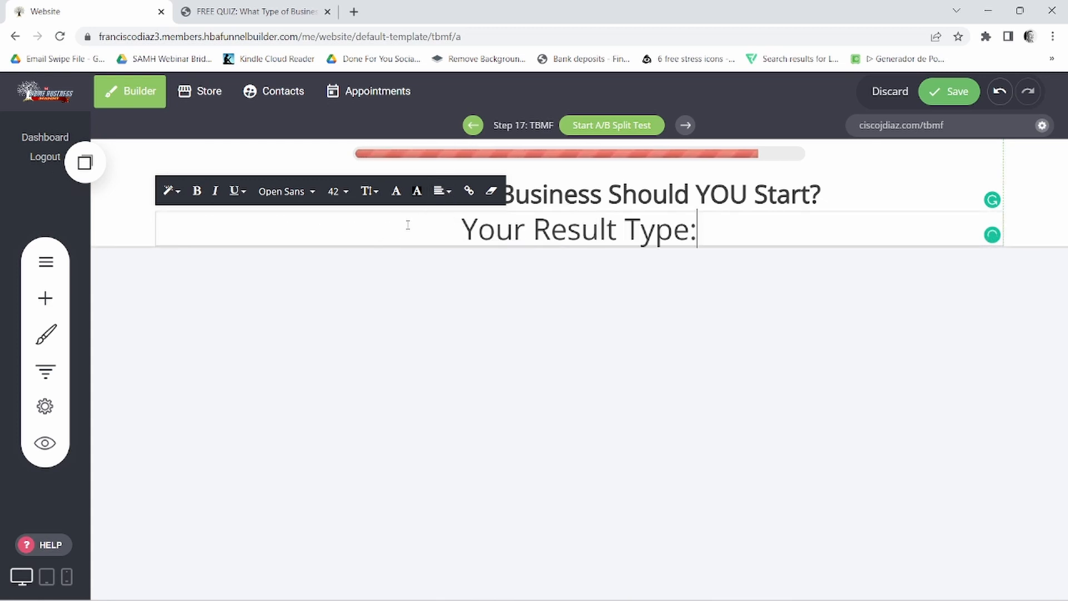
drag(462, 229, 697, 229)
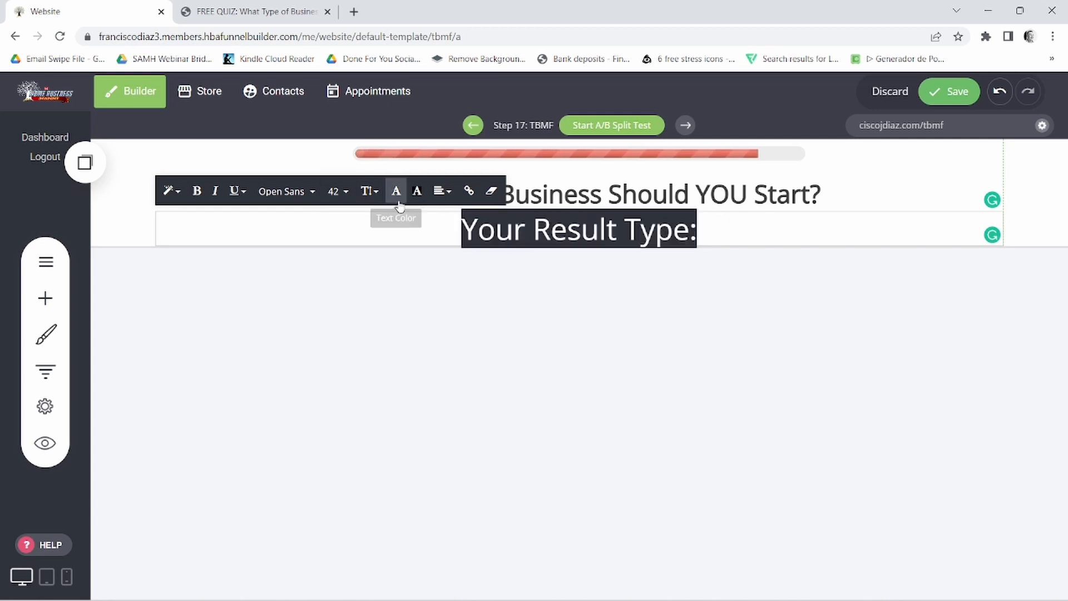
click(337, 193)
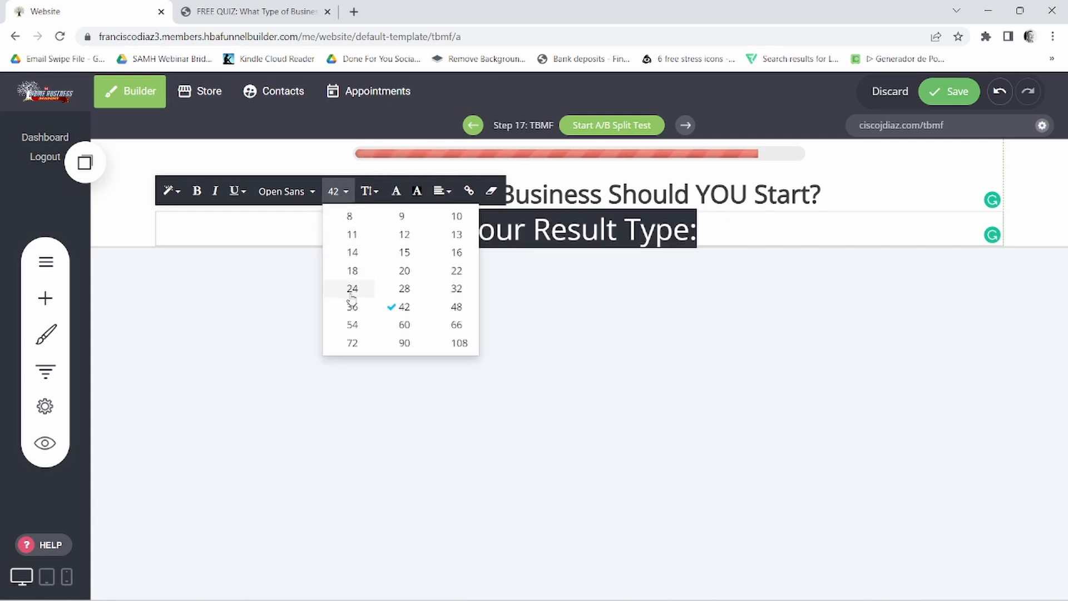
click(453, 290)
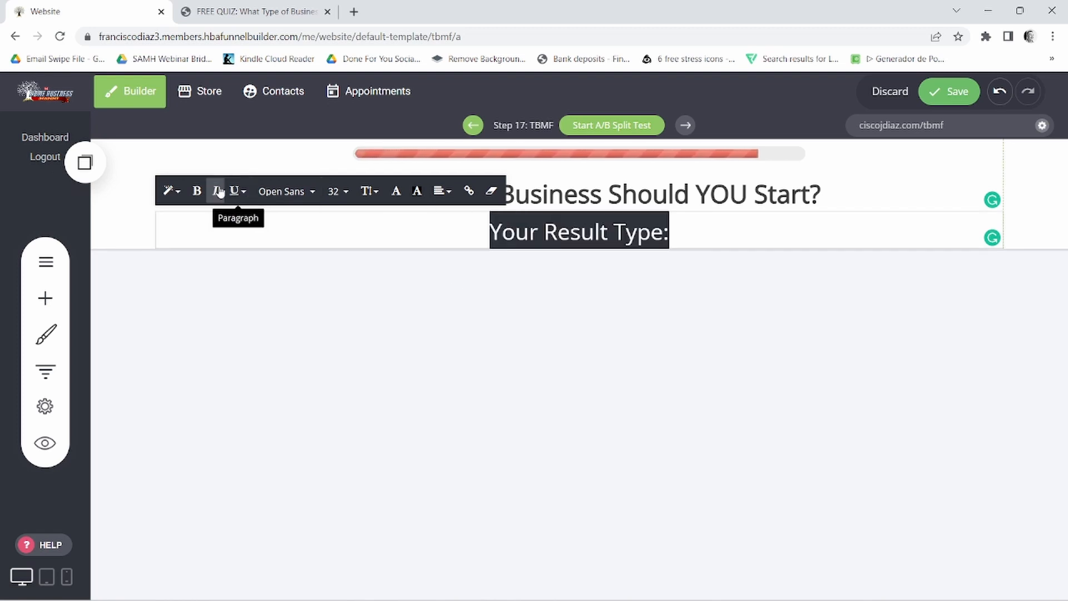
Step: Try bold formatting on the "Your Result Type:" heading and remove it again
click(198, 190)
click(566, 284)
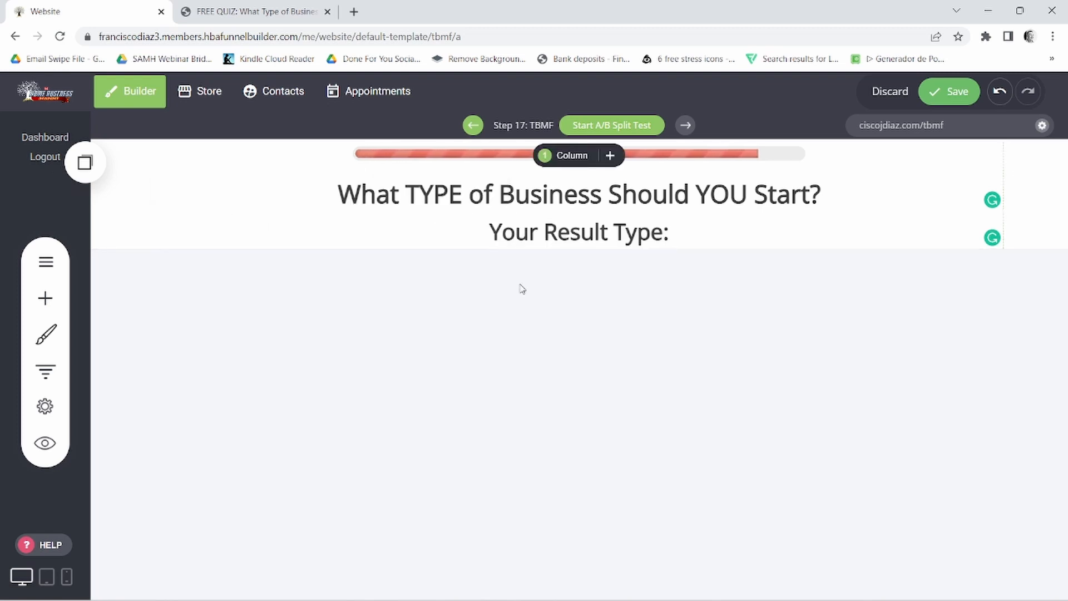
double_click(657, 233)
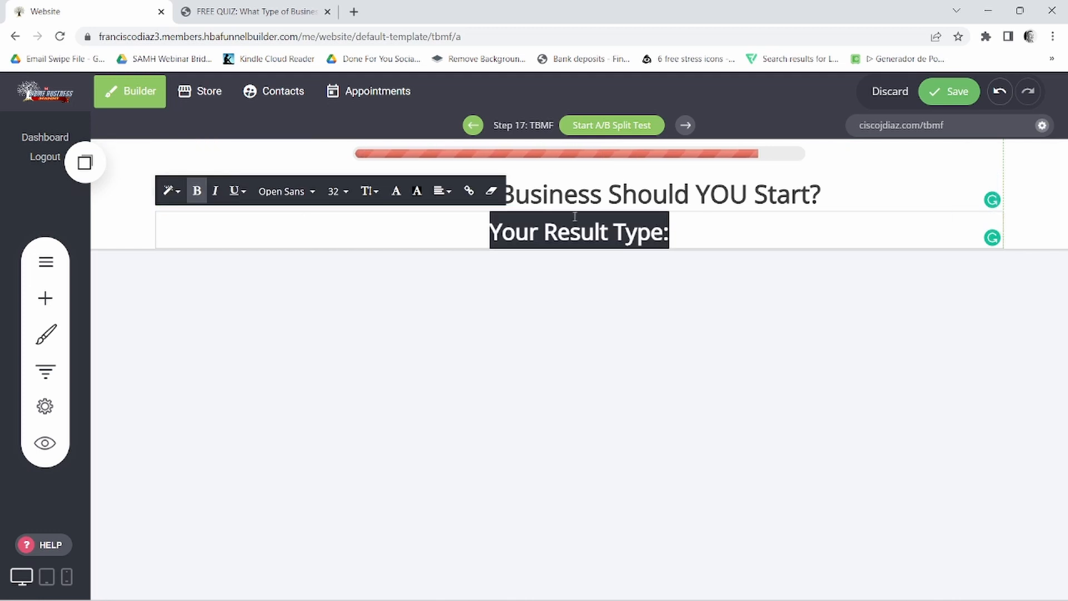
click(196, 191)
click(744, 287)
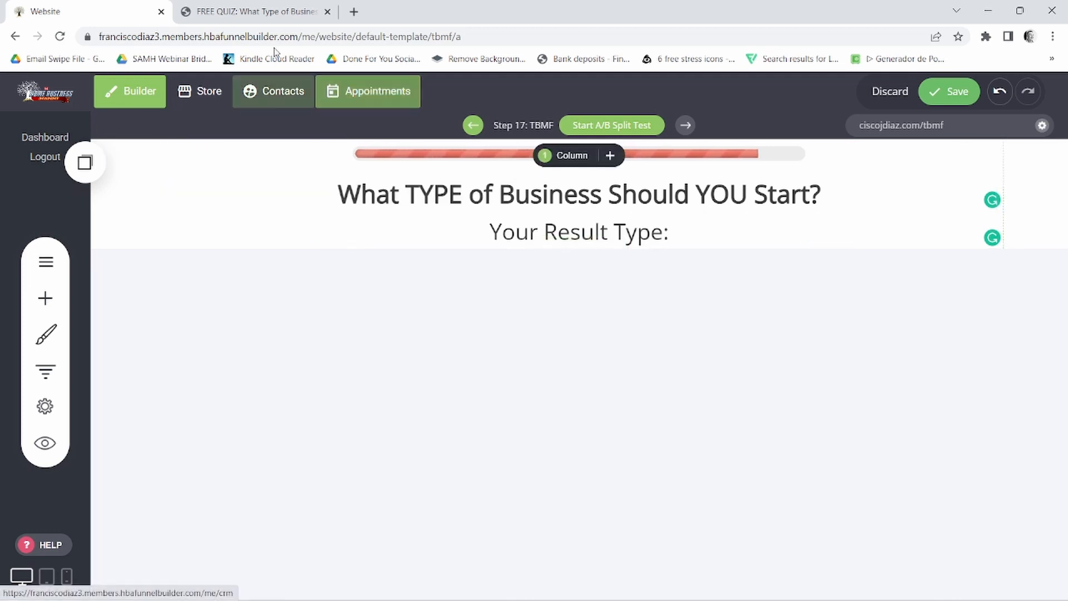
Step: Check the reference result page and add a third heading reading "TBMF" below "Your Result Type:"
click(253, 11)
click(166, 5)
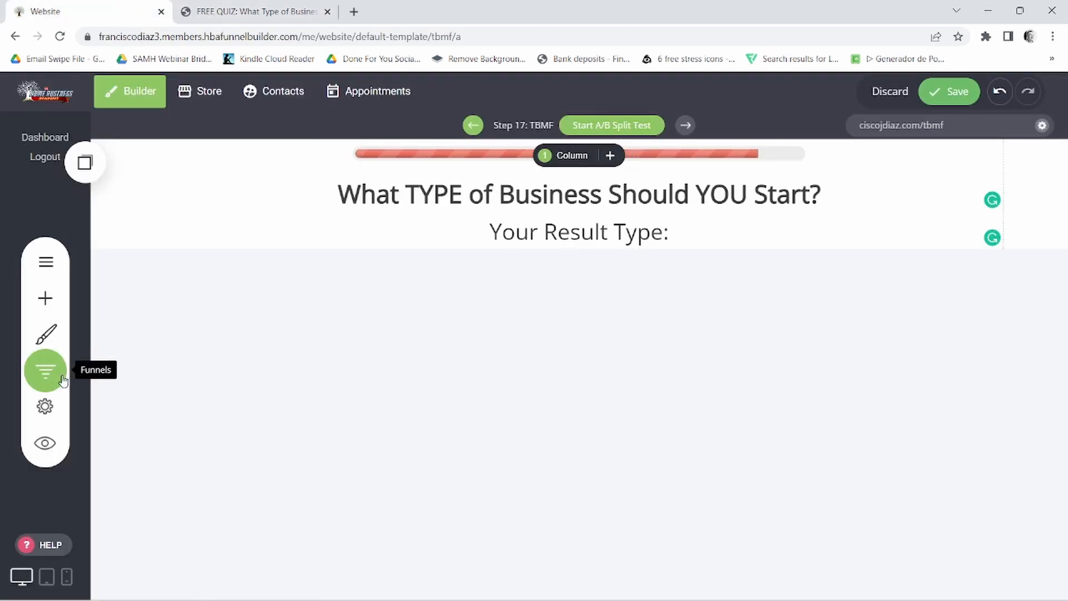
click(45, 297)
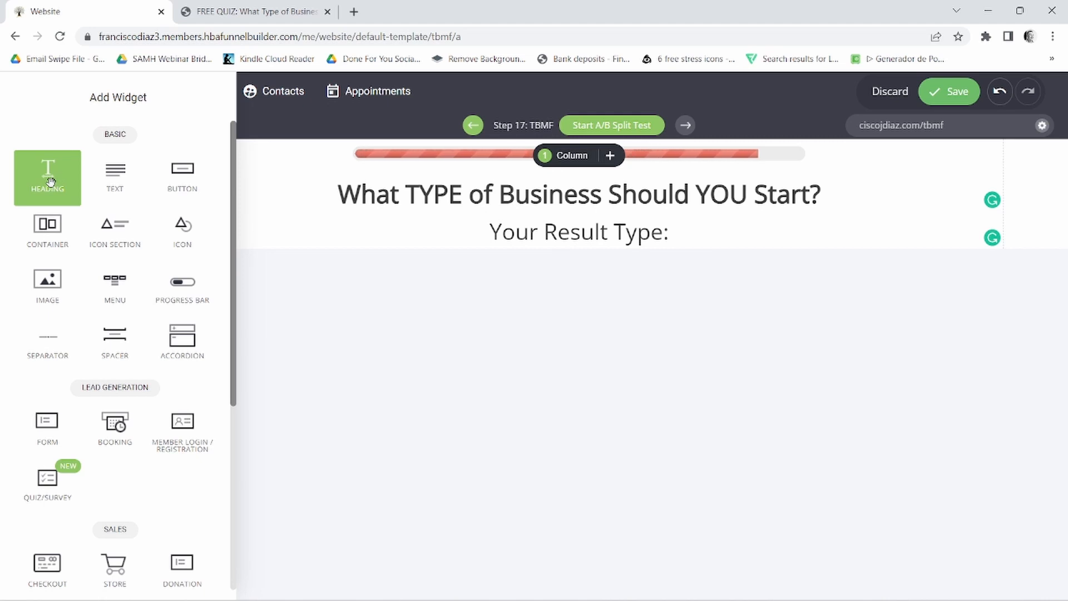
drag(50, 180, 623, 243)
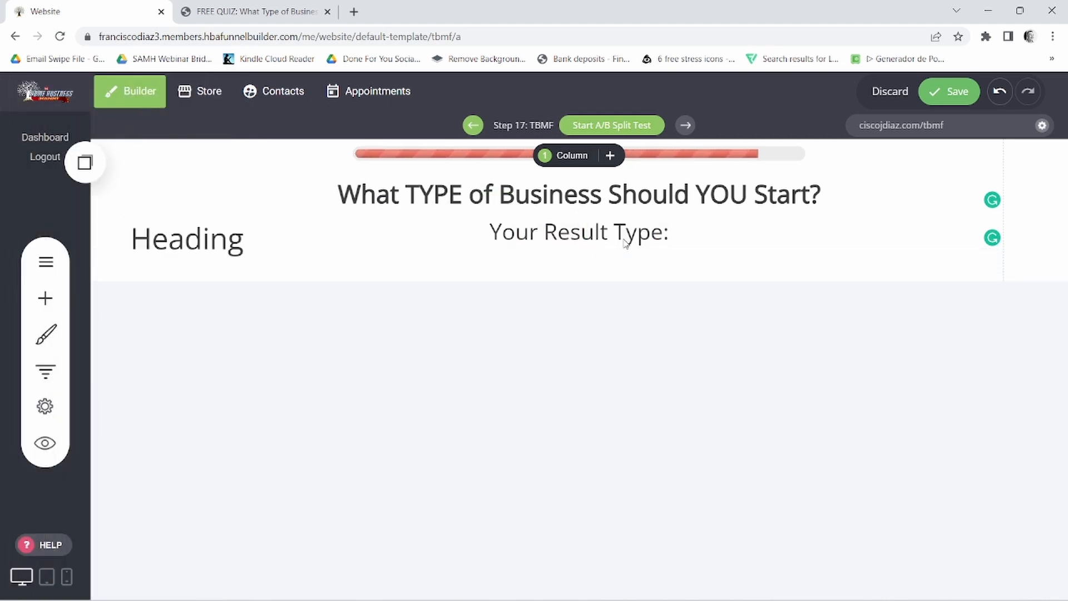
double_click(243, 275)
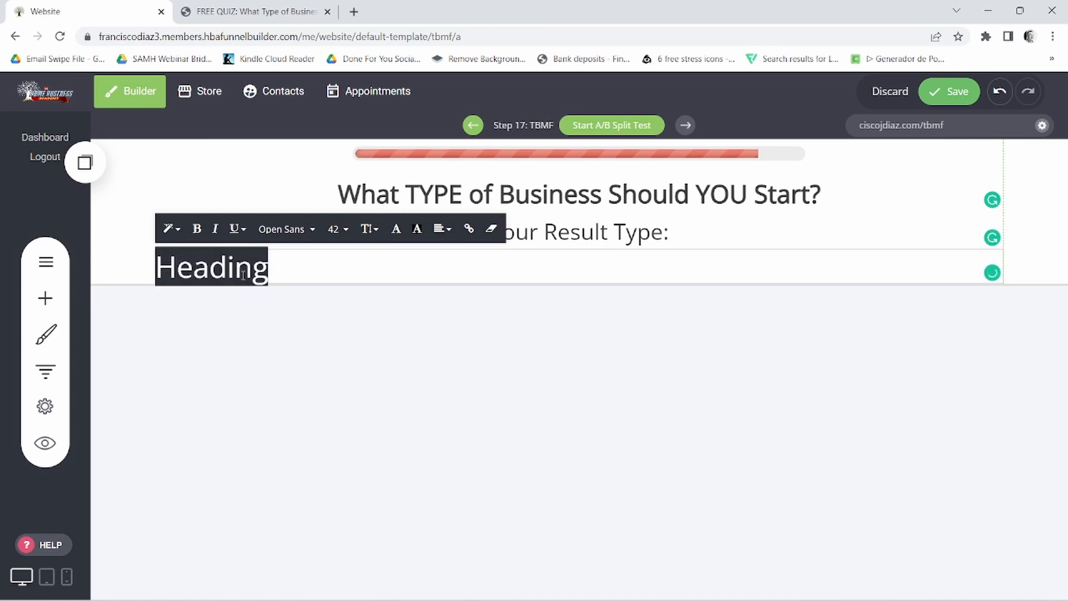
key(Caps_Lock)
text(TB)
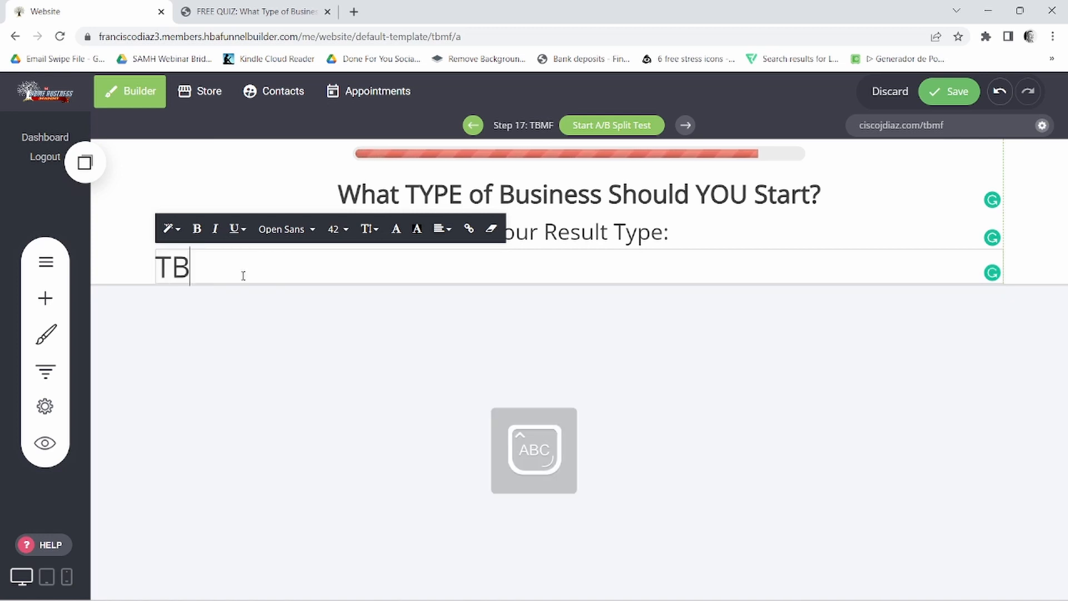
text(MF)
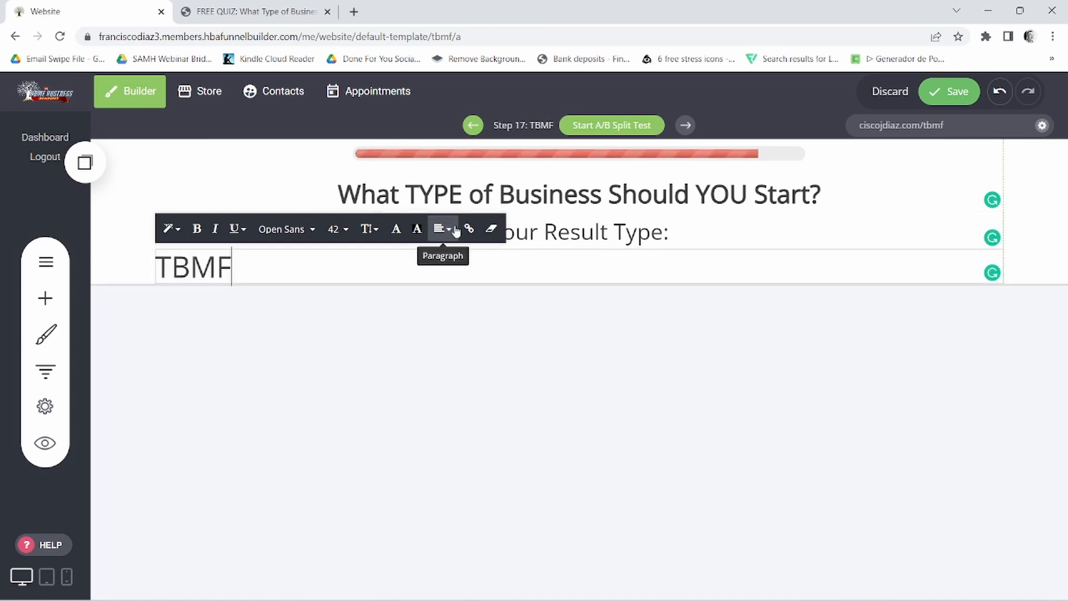
Step: Centre the "TBMF" heading and set its font size to 36
click(452, 229)
click(468, 256)
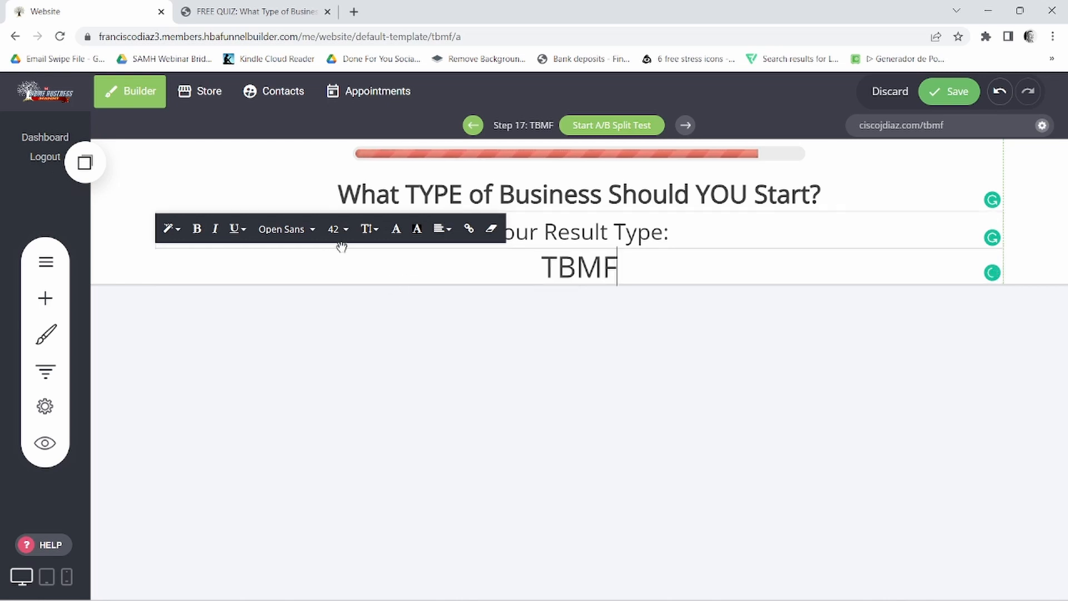
double_click(576, 267)
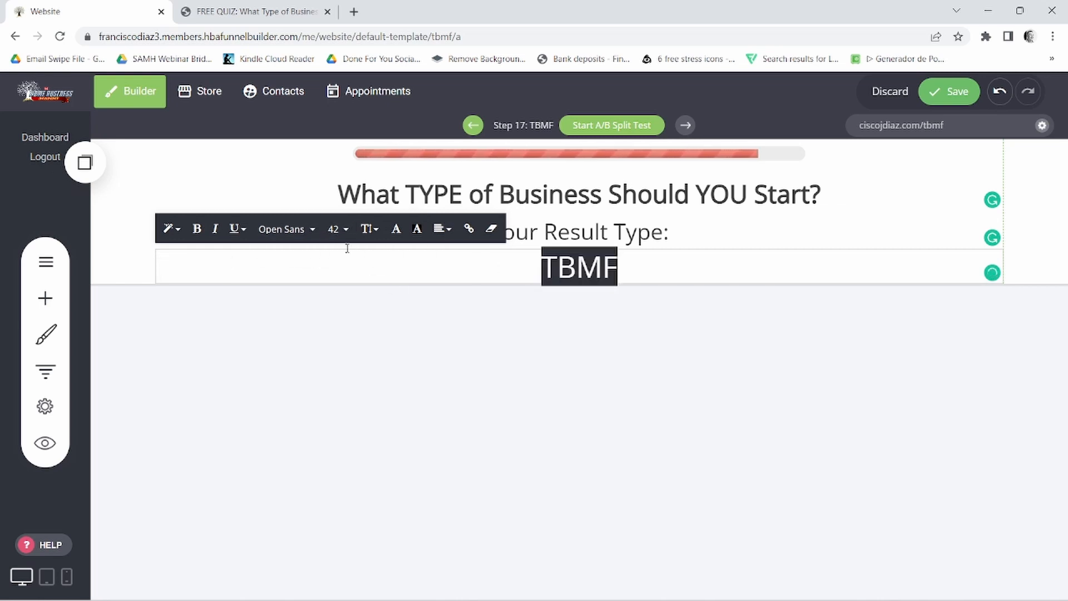
click(336, 229)
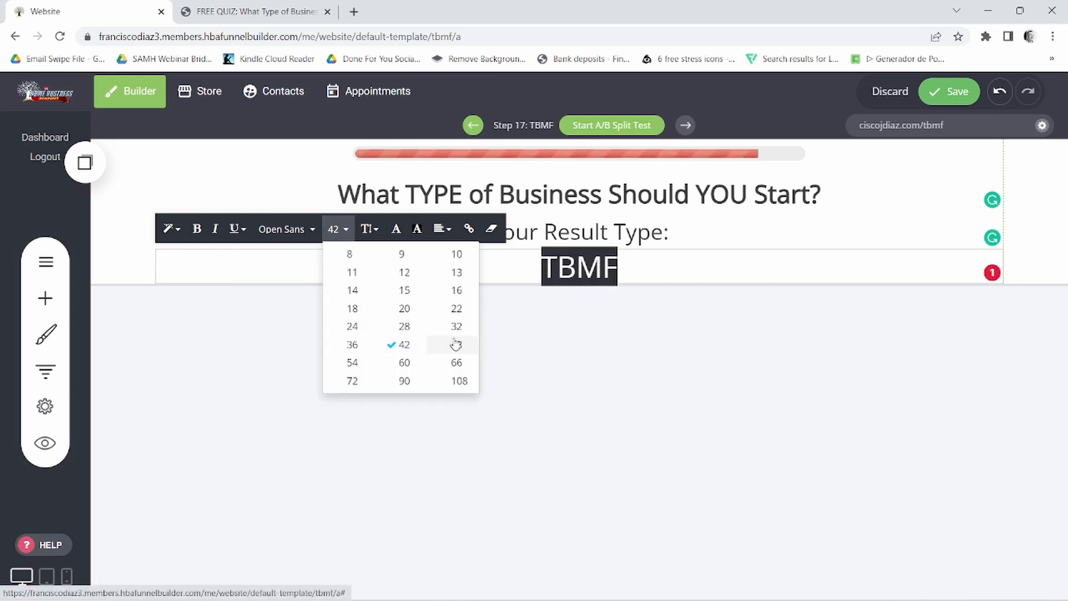
click(352, 344)
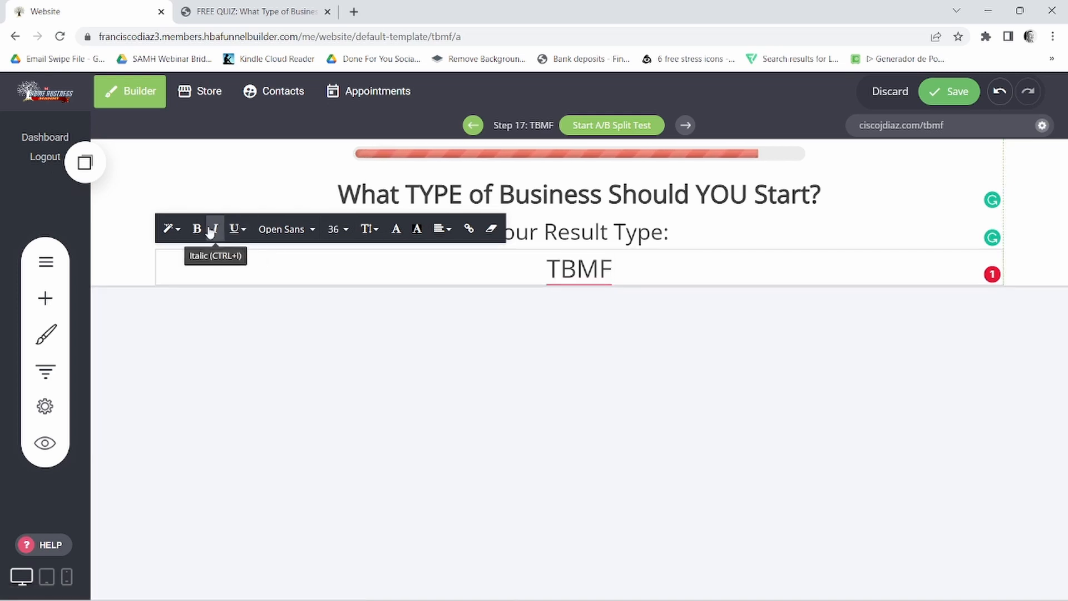
Step: Make the "TBMF" heading bold and change its font to Hammersmith One
double_click(584, 277)
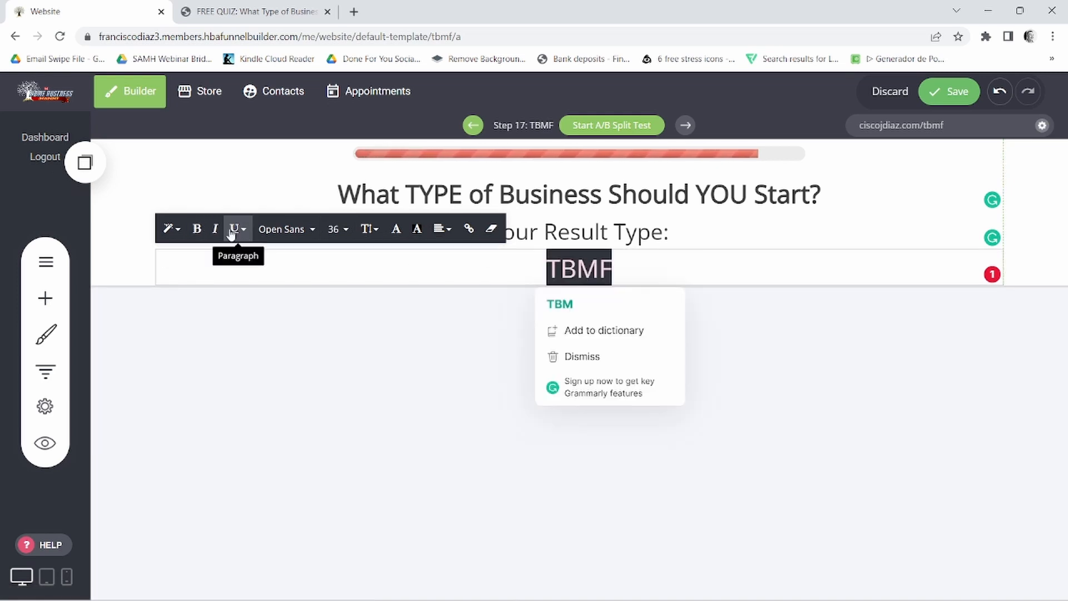
click(197, 229)
click(284, 229)
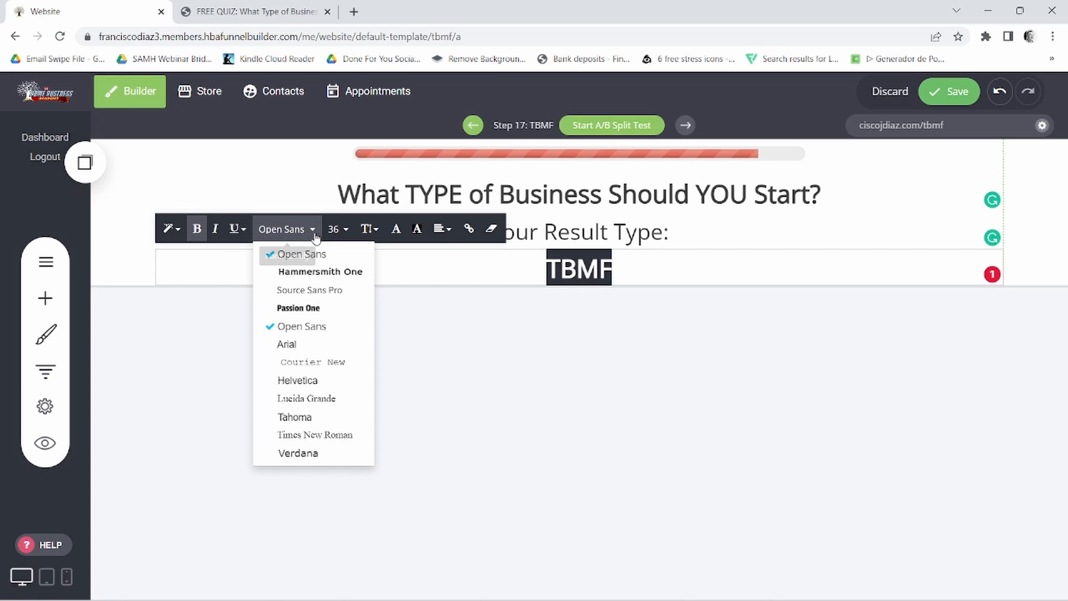
click(310, 272)
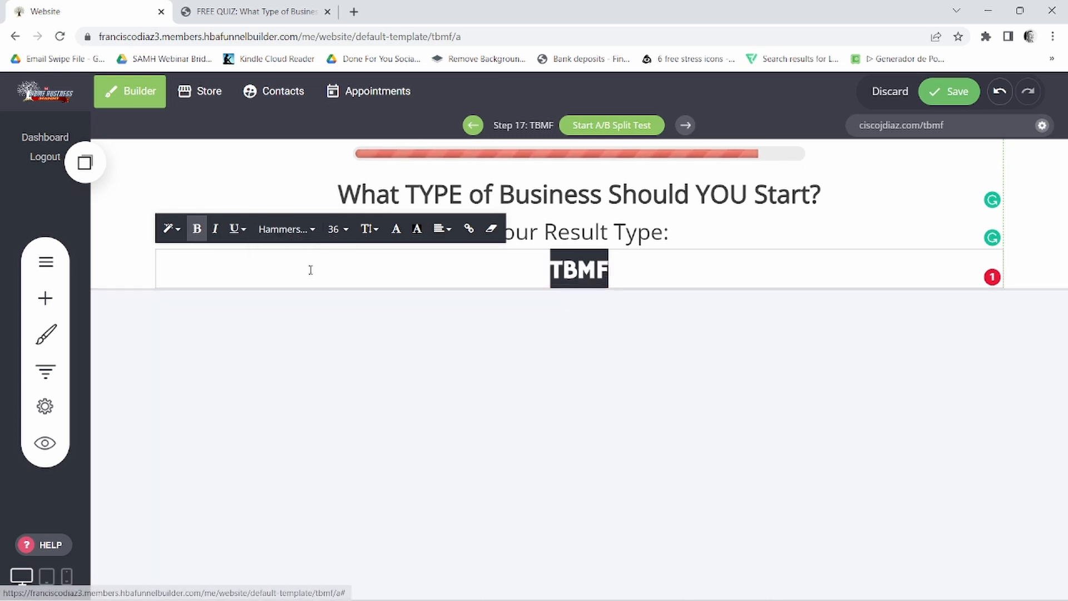
click(598, 328)
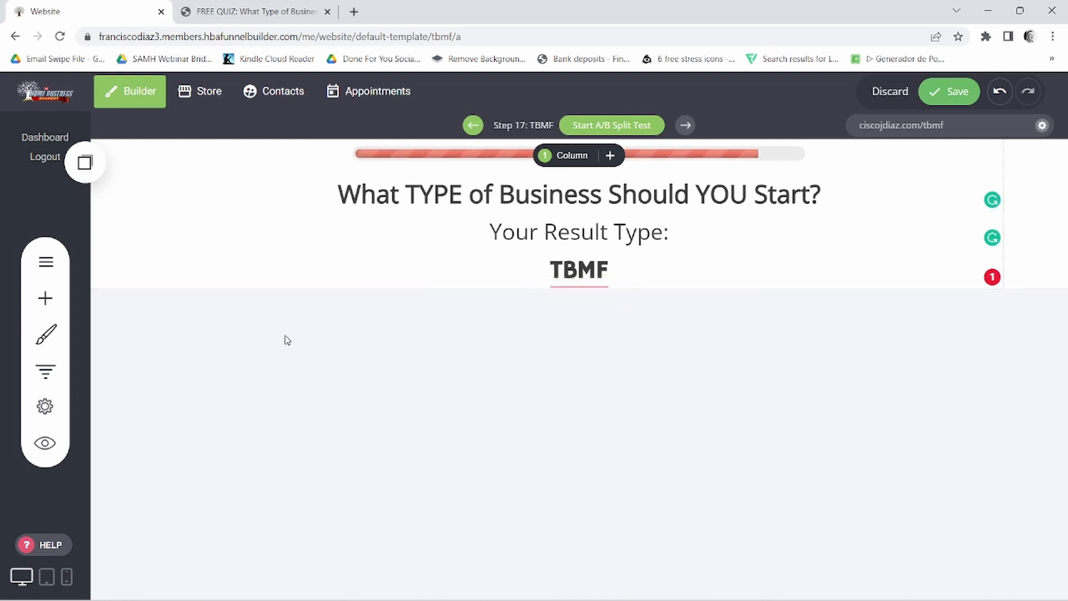
Step: Copy the "Enter your email address in the space below…" paragraph from the reference result page and return to the builder
click(255, 7)
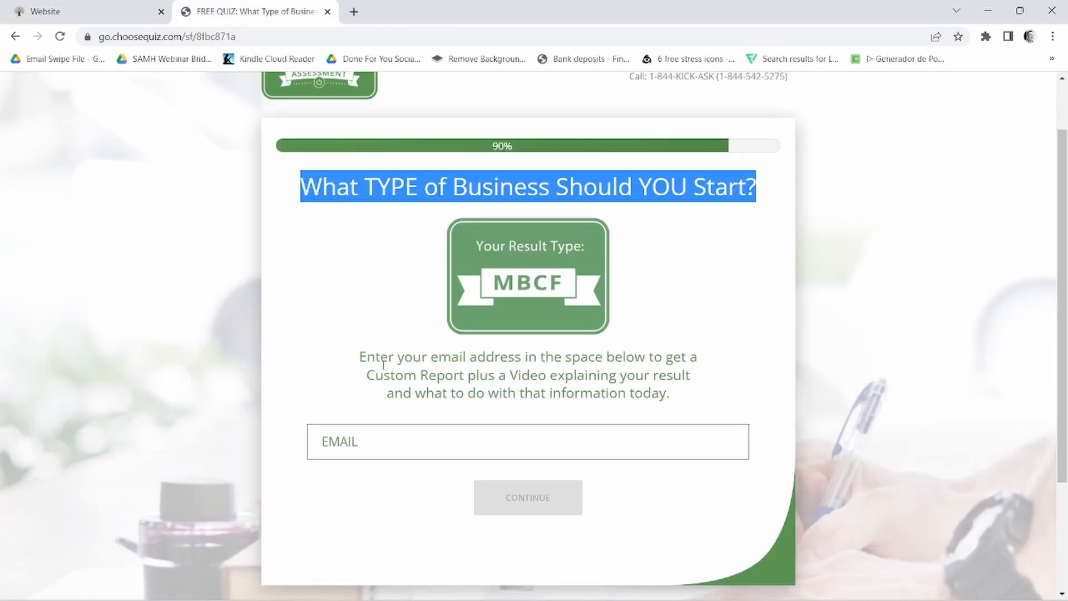
drag(362, 357, 680, 407)
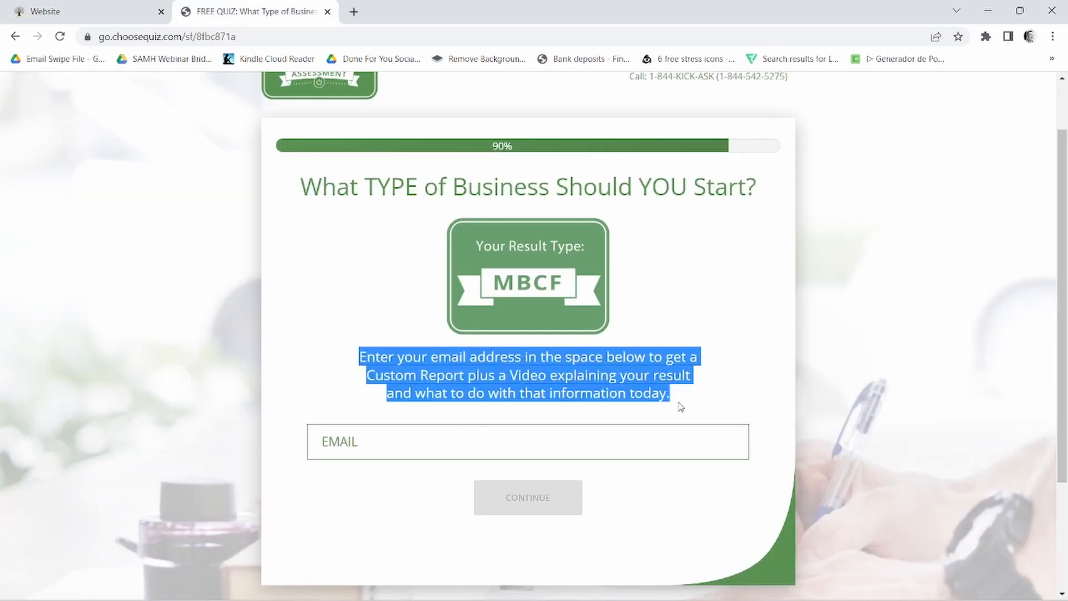
right_click(573, 361)
click(598, 380)
click(83, 11)
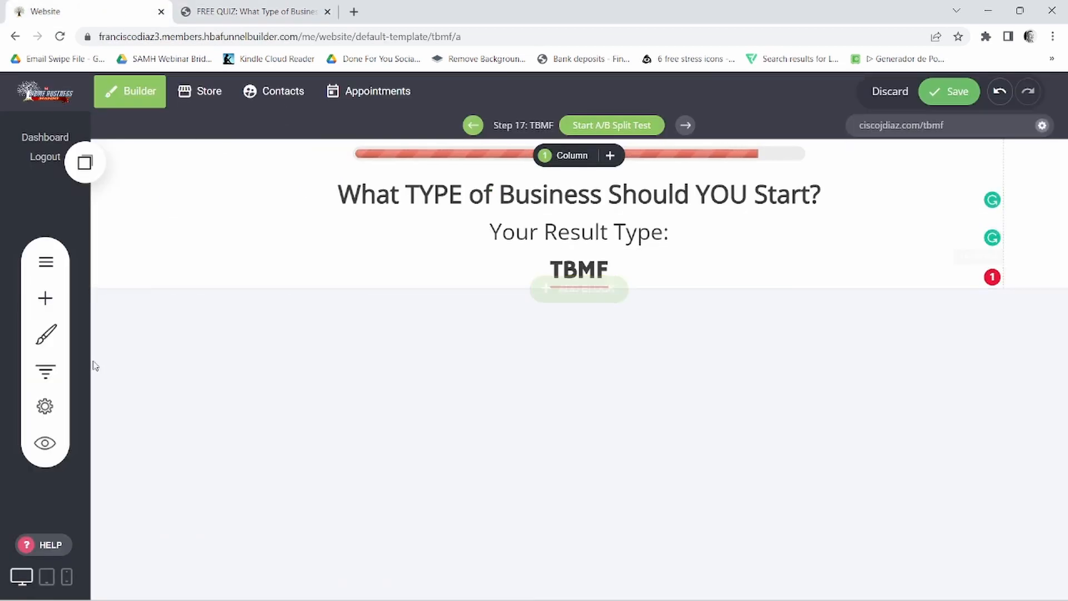
Step: Add a text widget below the "TBMF" heading and replace its placeholder with the copied email instruction paragraph
click(47, 300)
drag(102, 166, 608, 276)
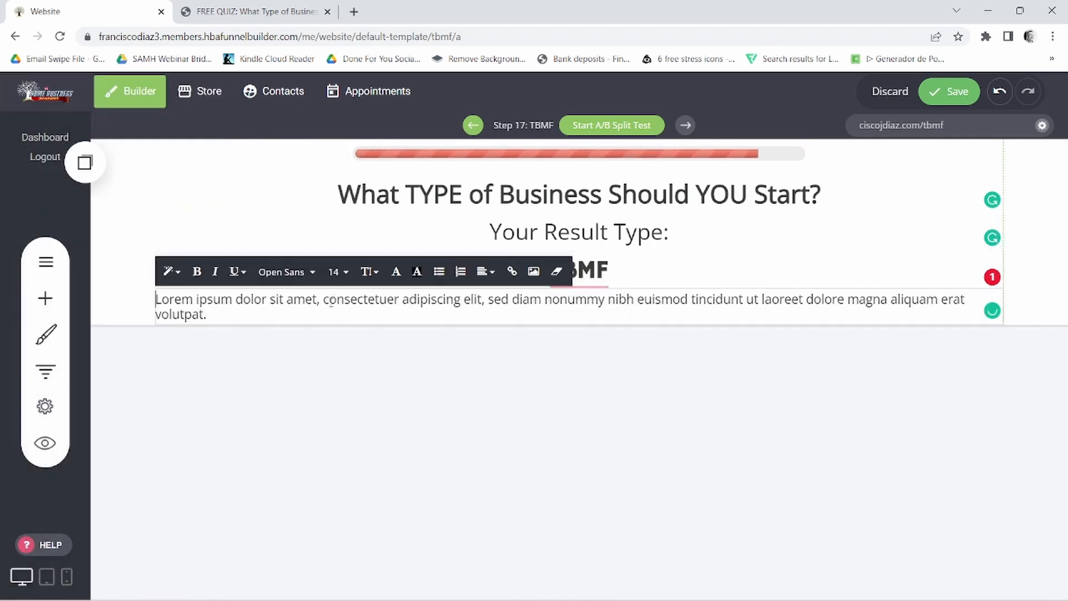
triple_click(332, 300)
right_click(334, 300)
click(367, 371)
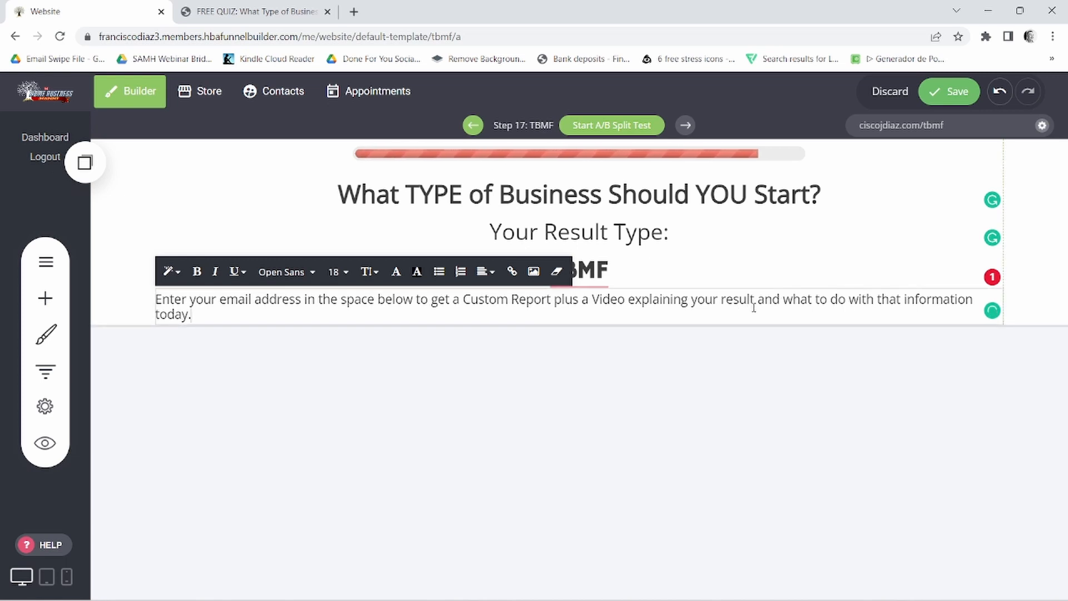
Step: Centre the email instruction paragraph and narrow its text box to about 610 px
triple_click(719, 303)
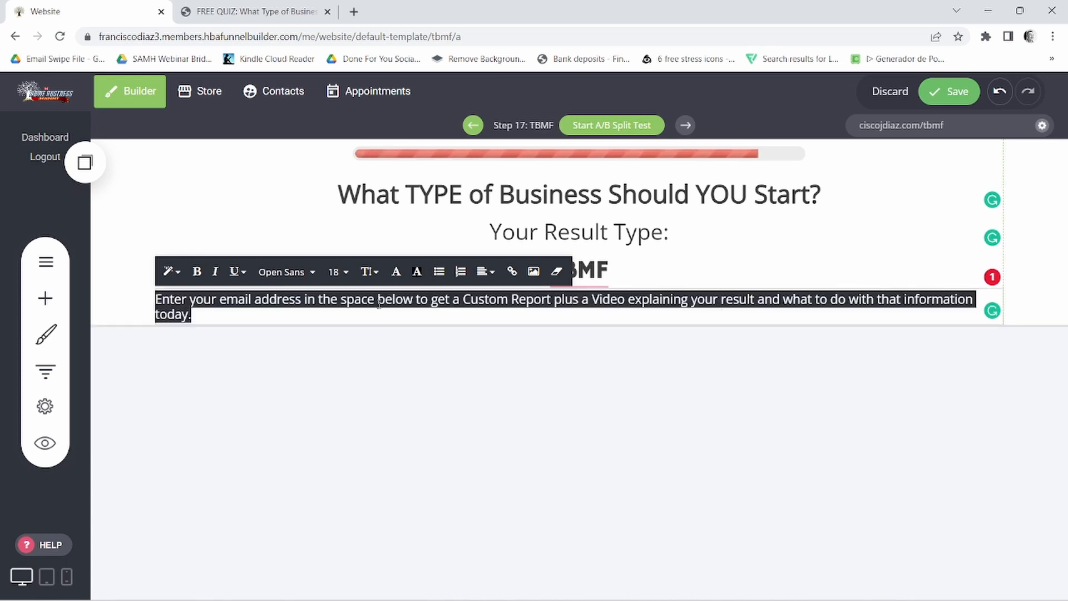
click(484, 272)
click(505, 301)
click(942, 332)
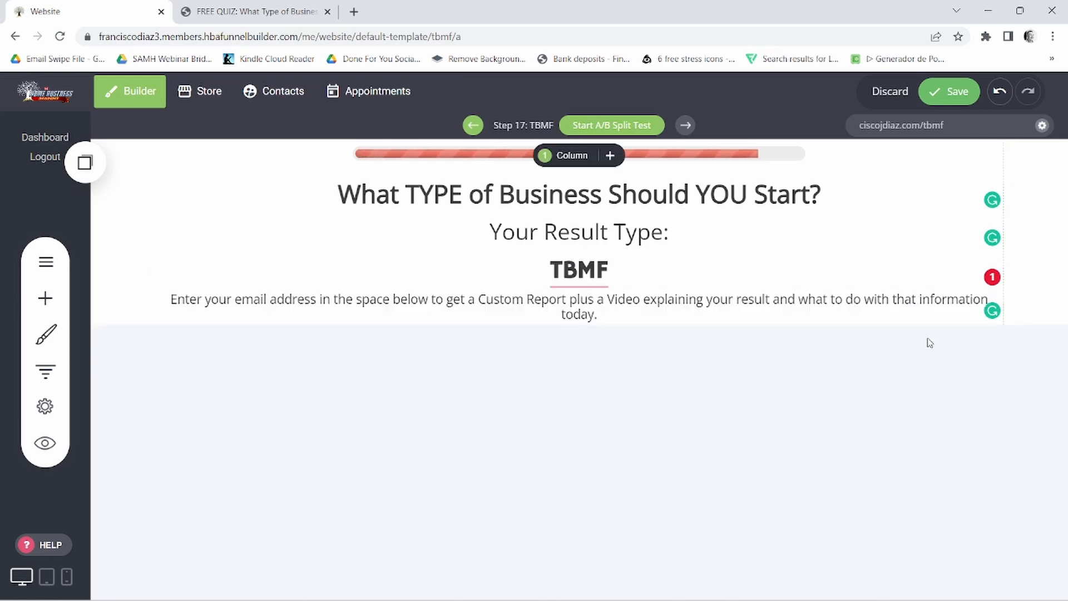
drag(1002, 307, 580, 310)
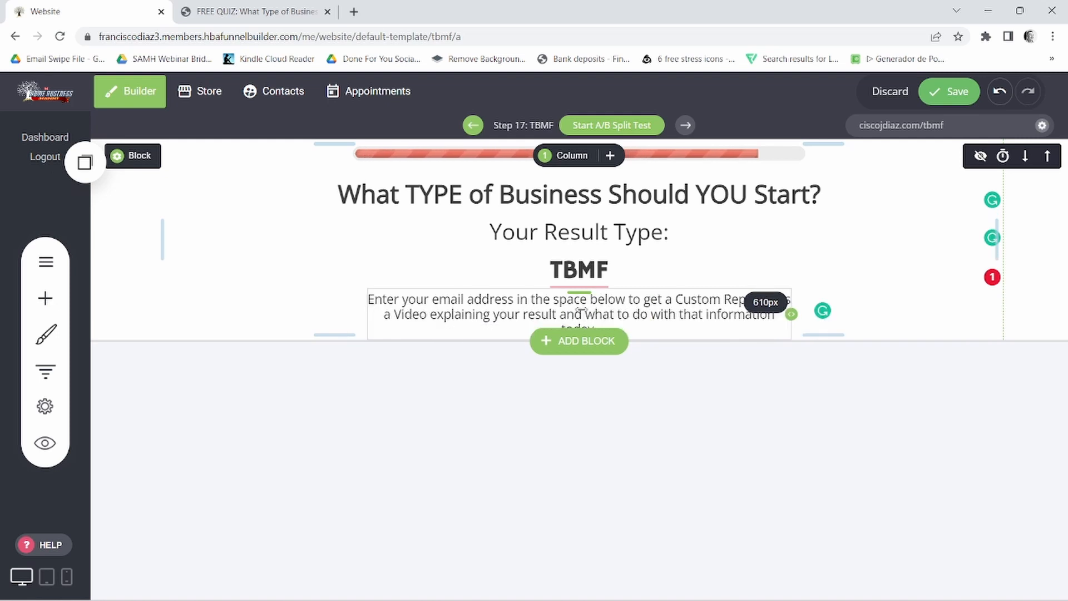
Step: Set the email instruction paragraph's line height to 1.4 and its font size to 22
double_click(511, 327)
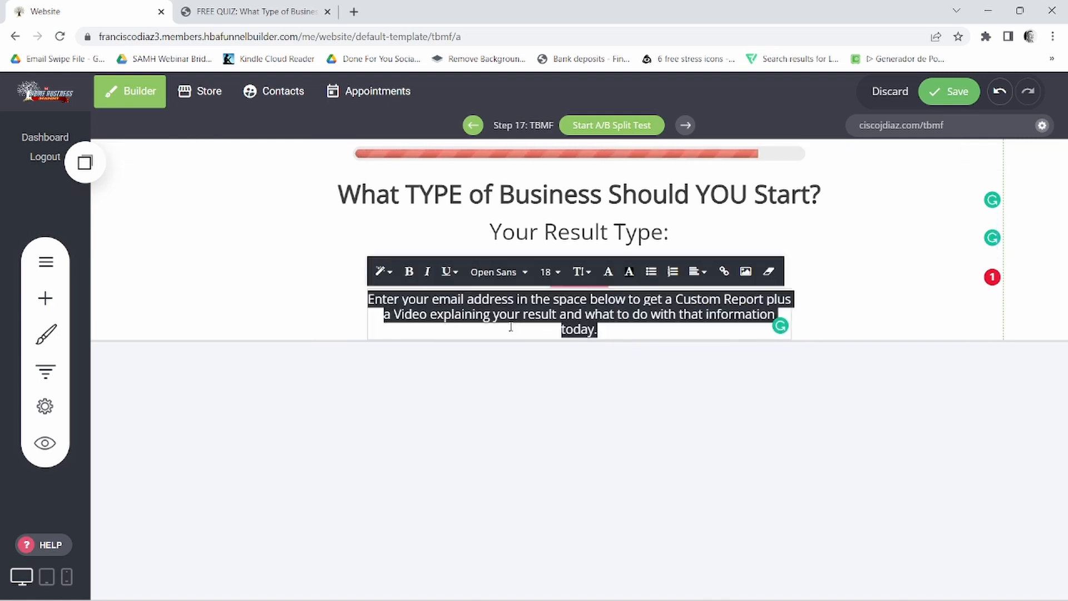
click(580, 271)
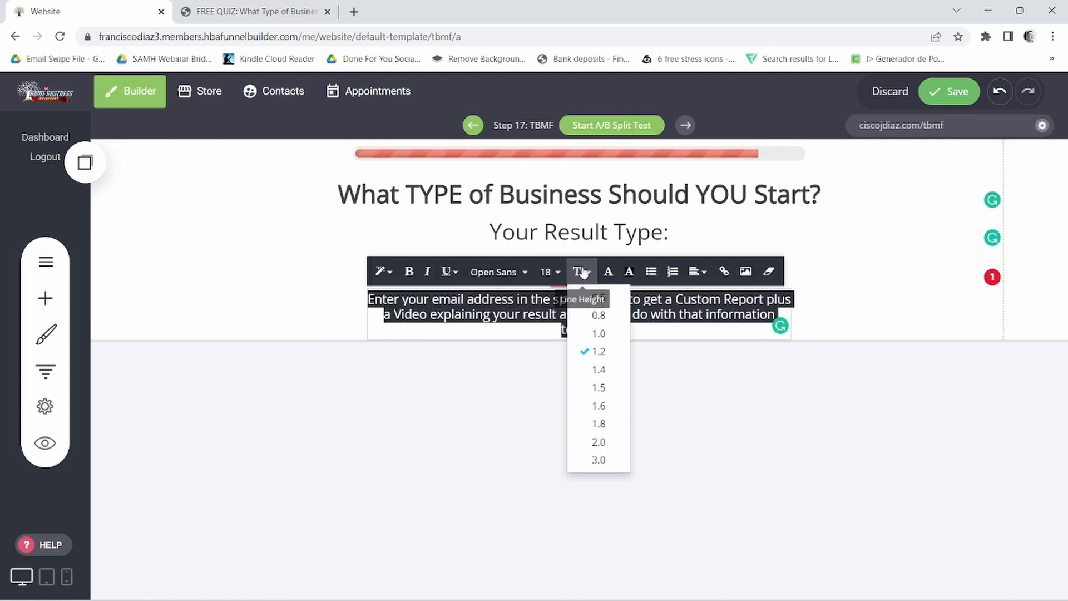
click(599, 378)
click(549, 271)
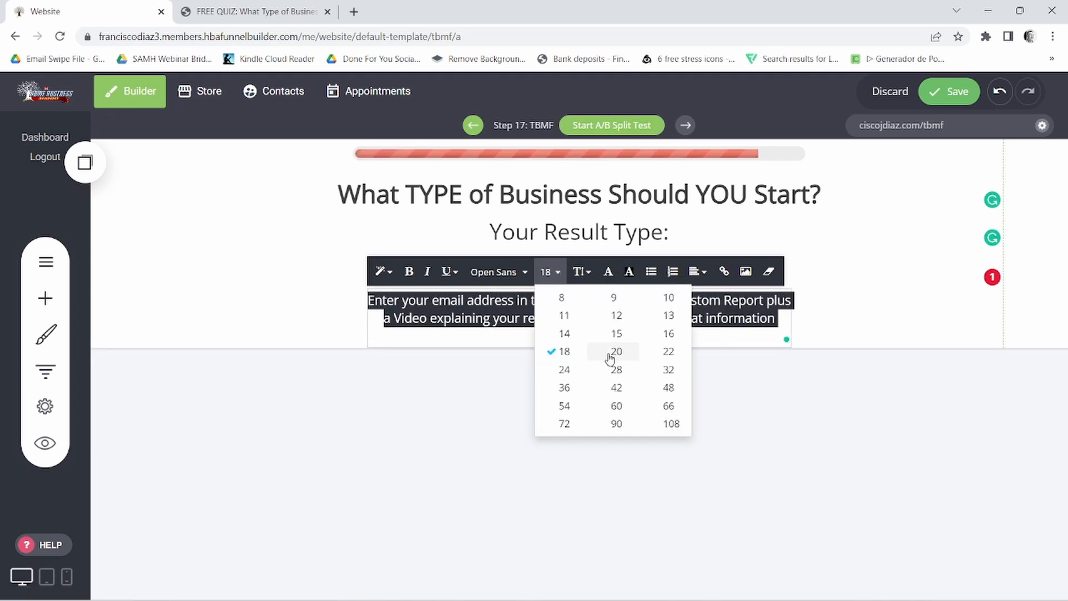
click(661, 357)
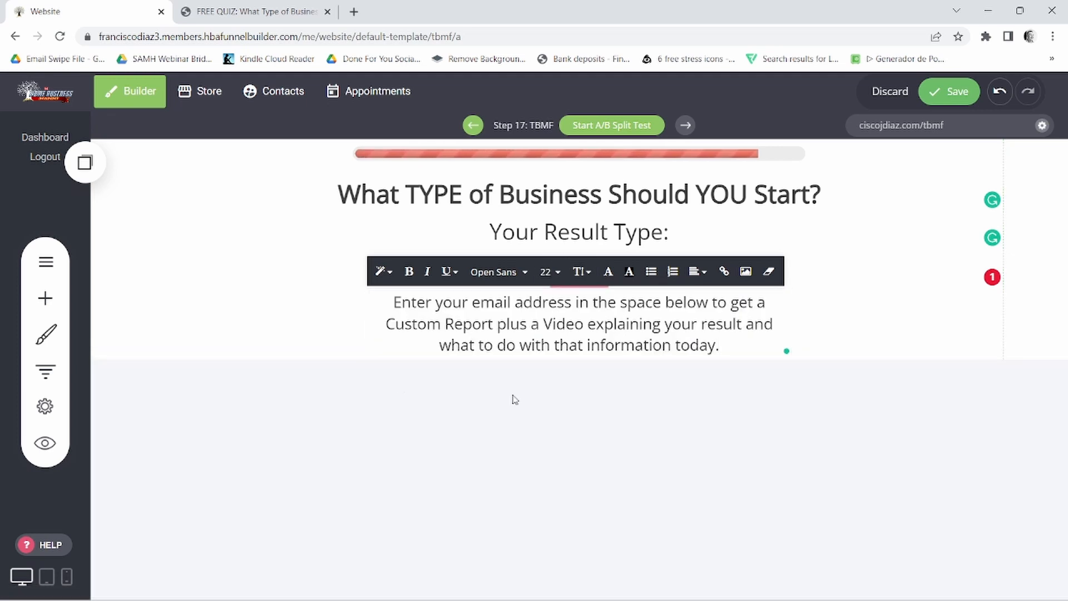
click(536, 424)
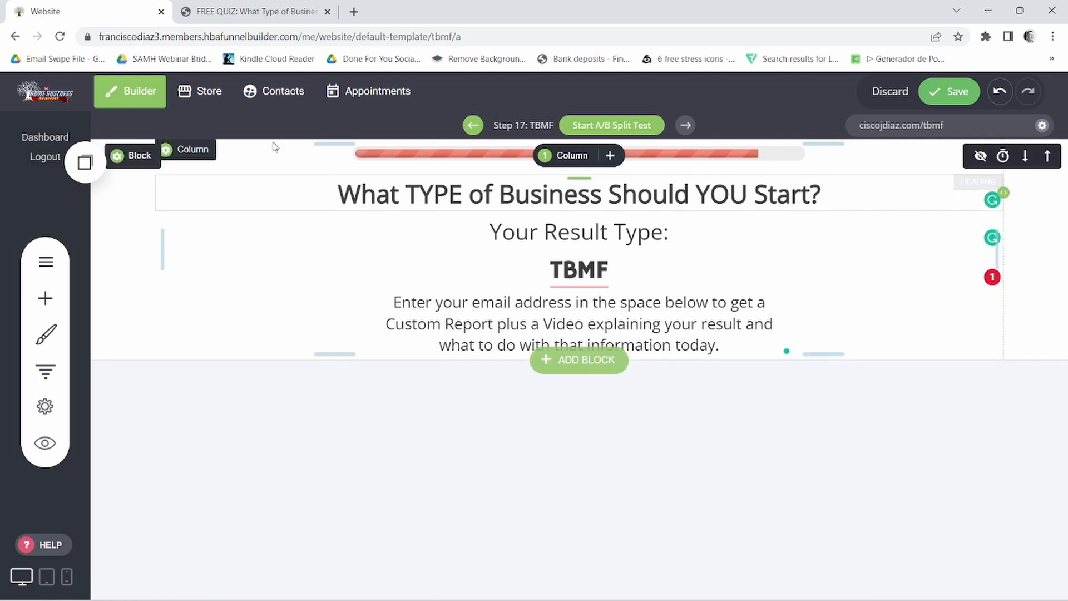
Step: Check the reference result page's email field and add a form widget below the email instruction paragraph in the builder
click(212, 4)
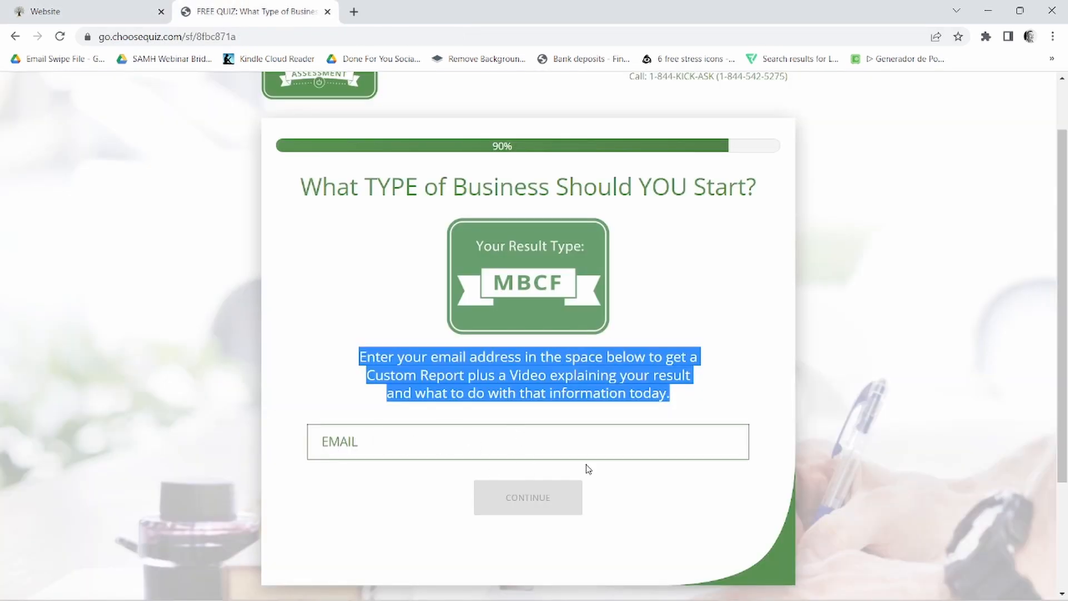
click(95, 11)
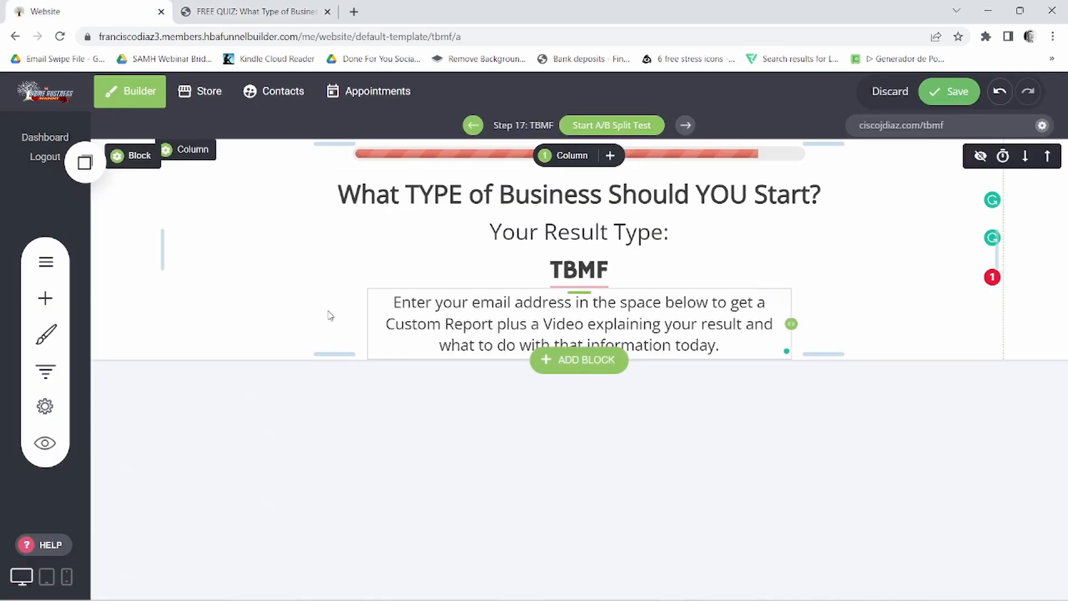
click(45, 294)
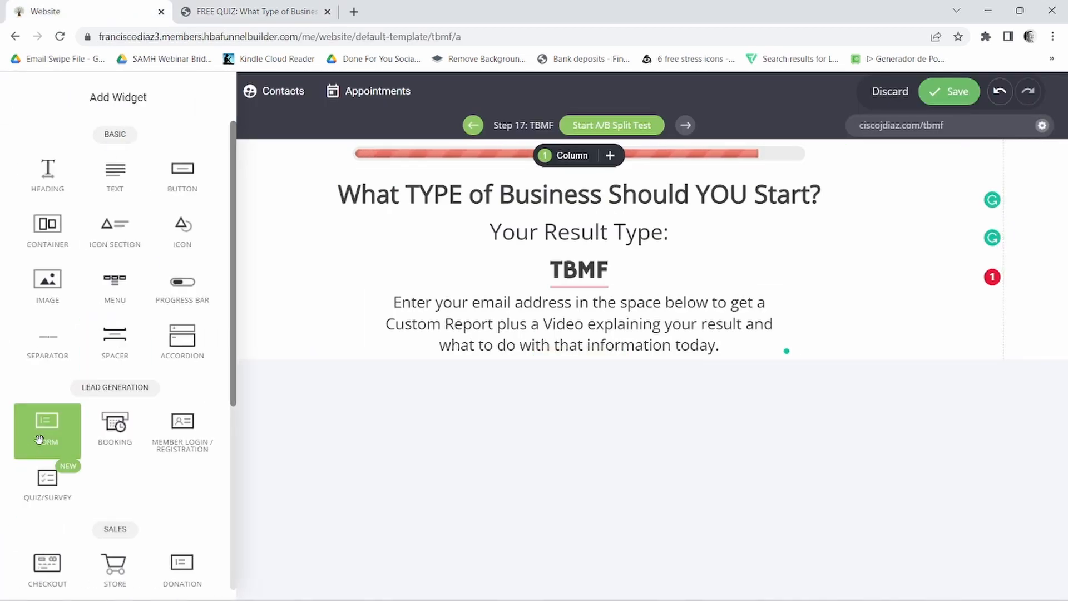
drag(39, 439, 618, 356)
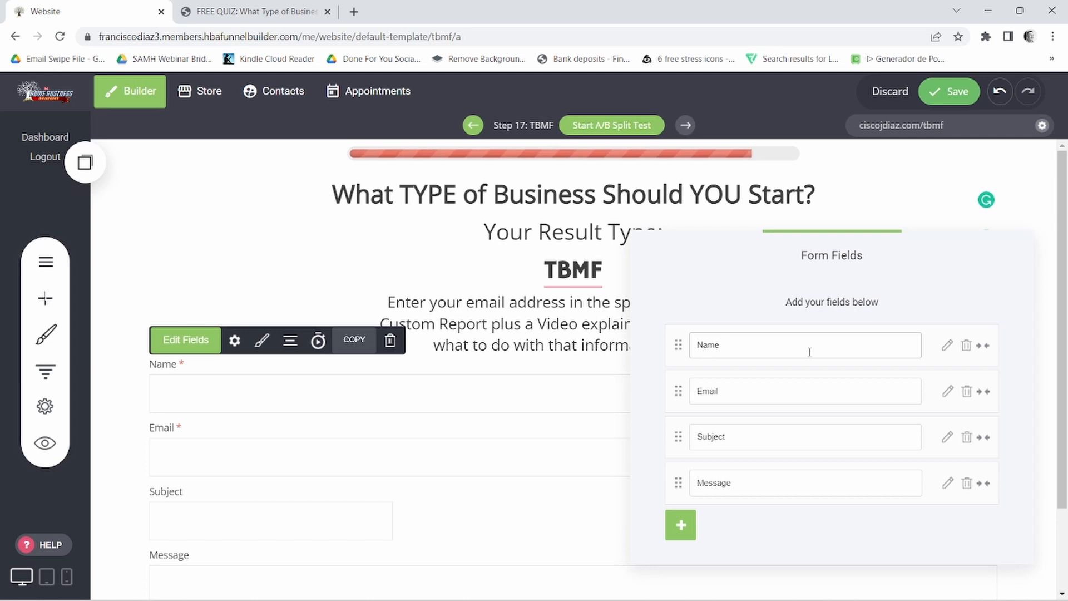
Step: Delete the Name, Subject and Message fields from the form, keeping only the Email field
click(966, 346)
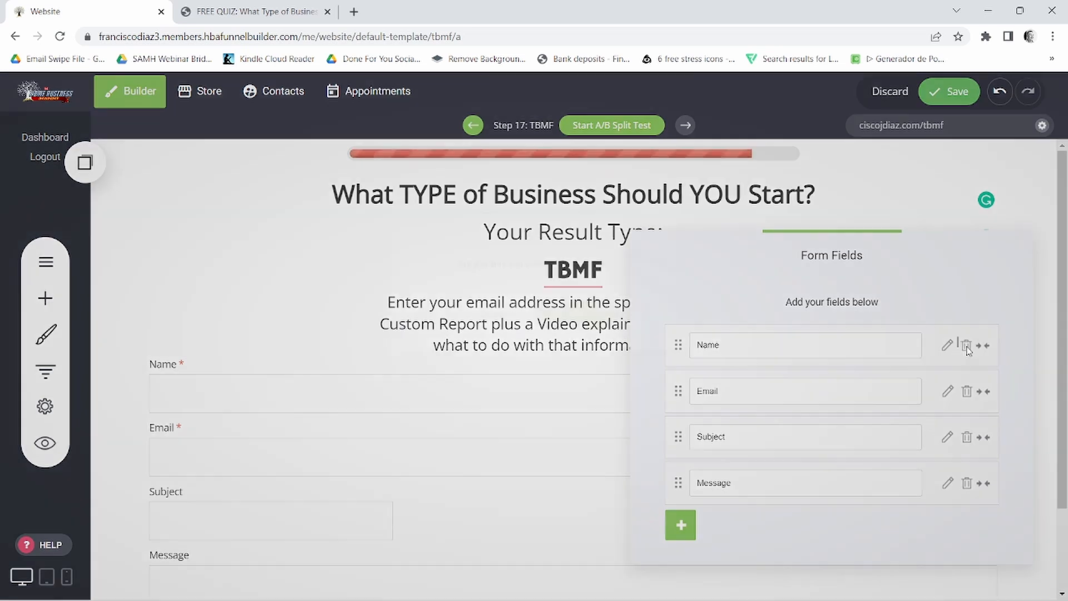
click(581, 318)
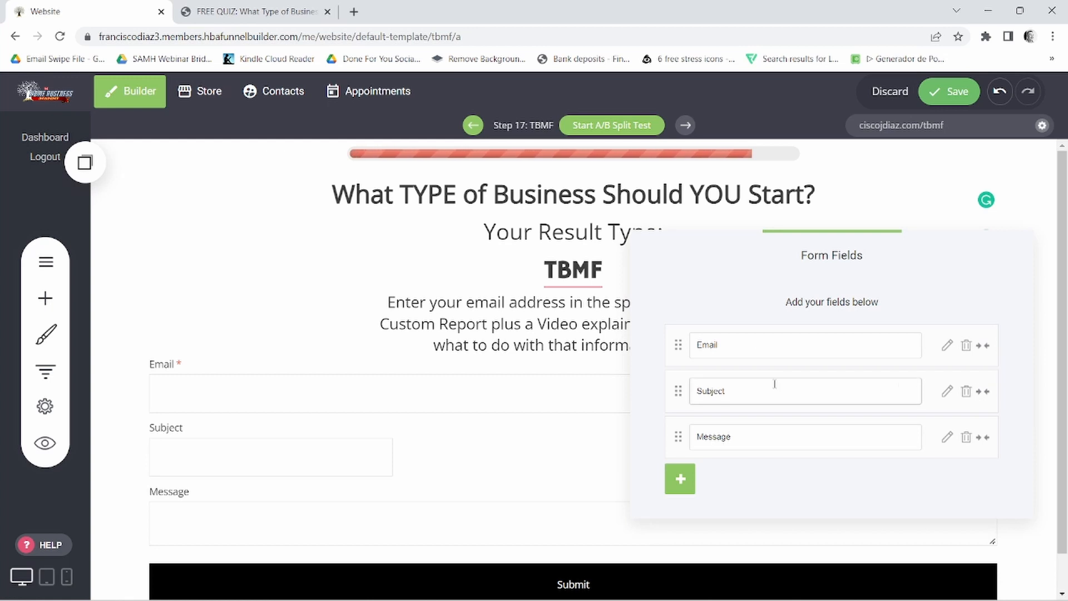
click(965, 391)
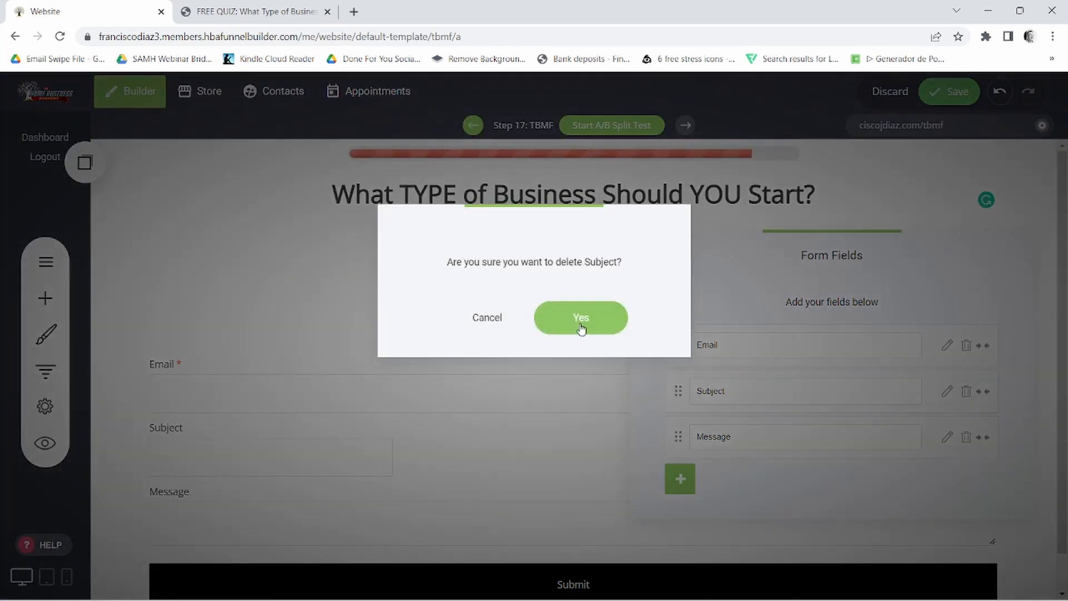
click(580, 322)
click(966, 390)
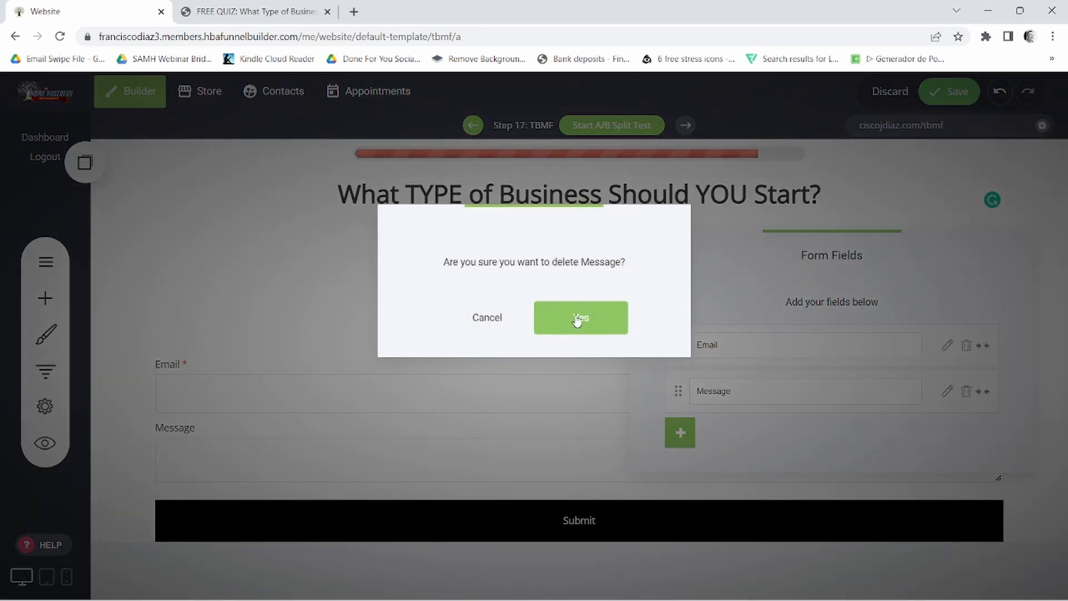
click(580, 322)
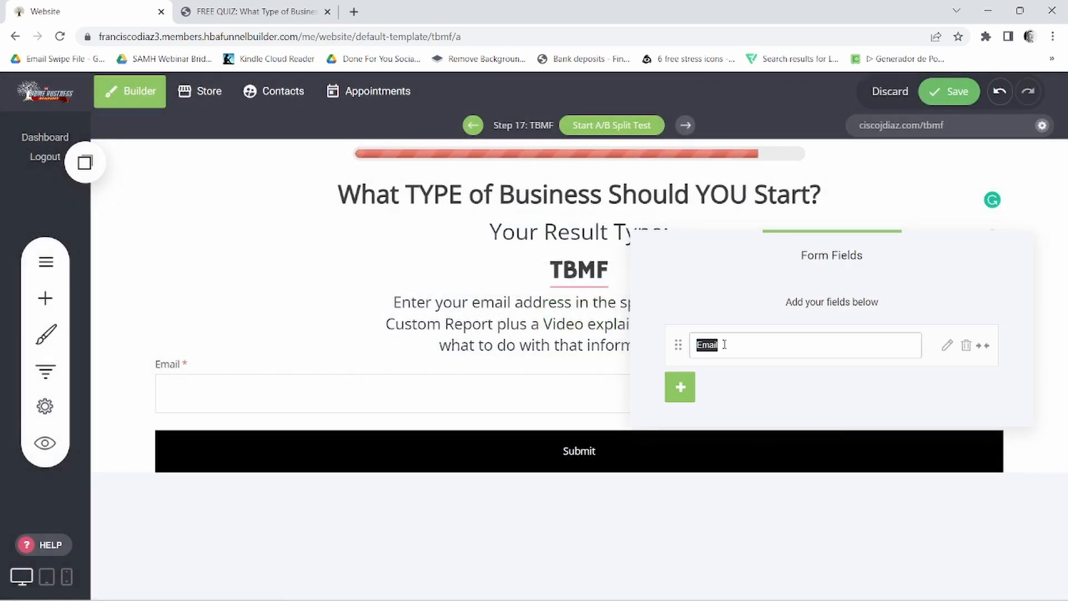
Step: Clear the Email field's label and set its placeholder to "EMAIL"
key(BackSpace)
click(944, 348)
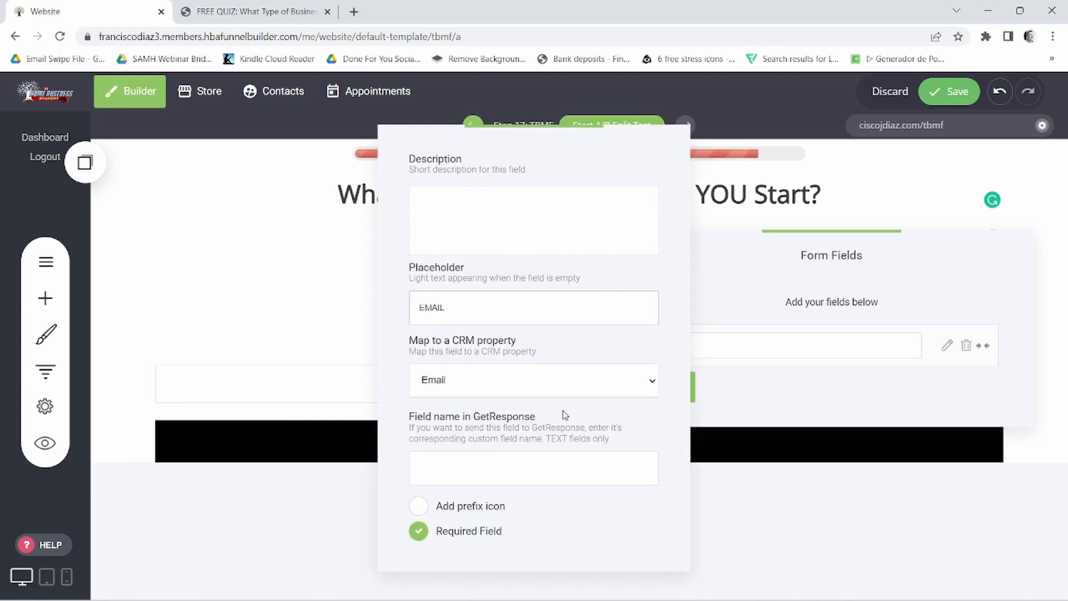
click(750, 385)
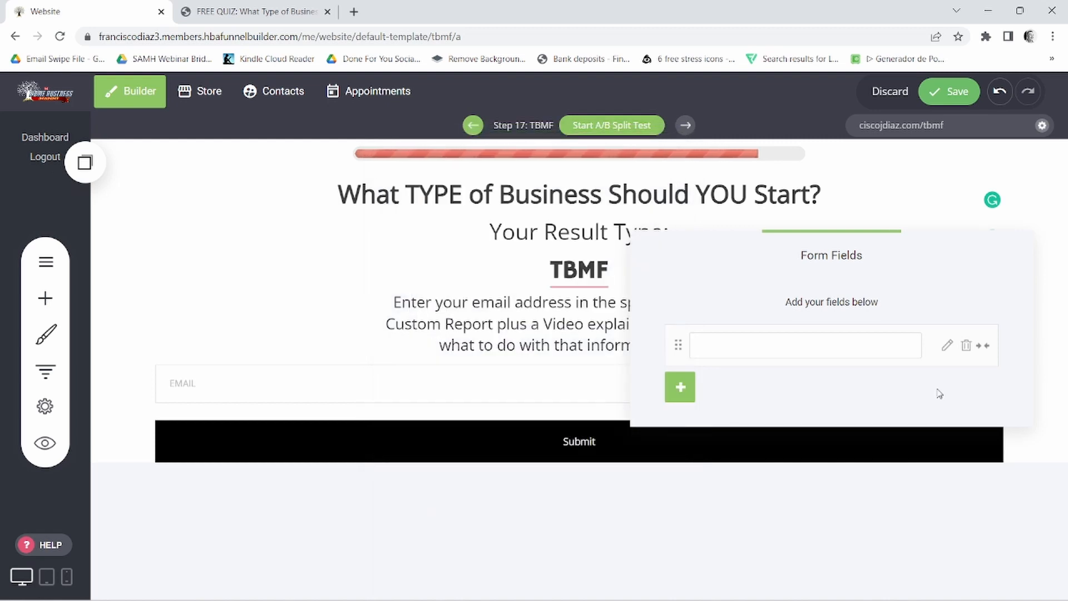
Step: Narrow the form to about 610 px and extend the block's lower edge to leave space beneath it
click(531, 389)
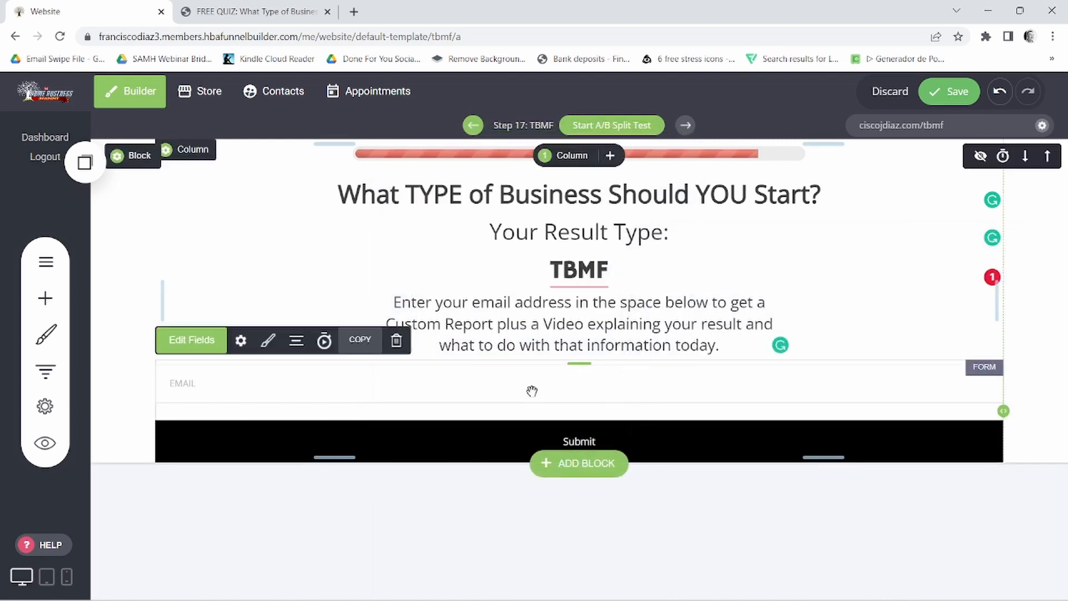
click(531, 388)
click(293, 347)
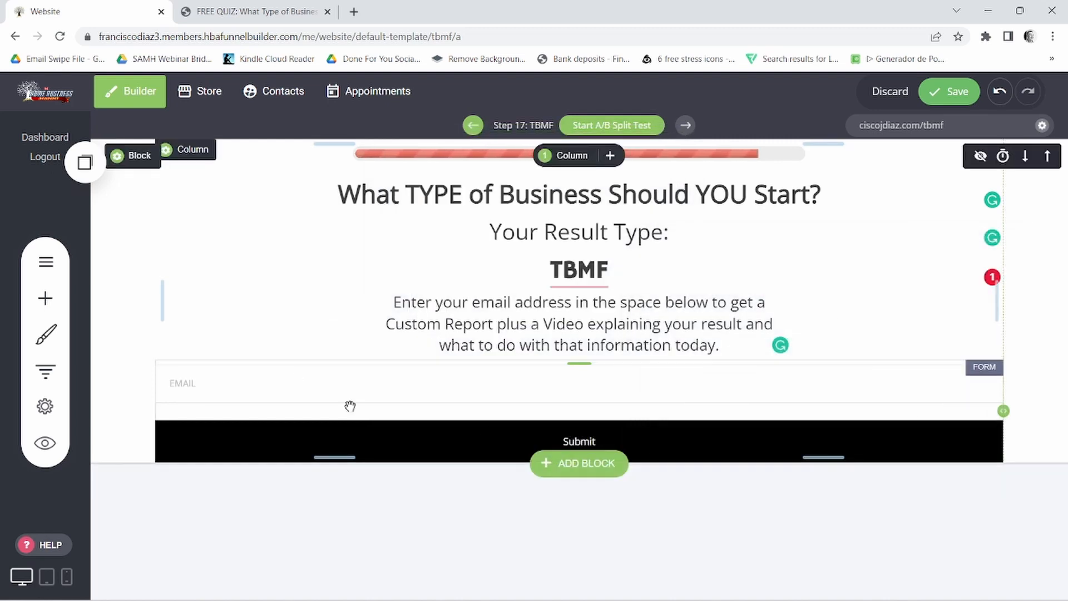
click(347, 405)
click(303, 346)
click(303, 288)
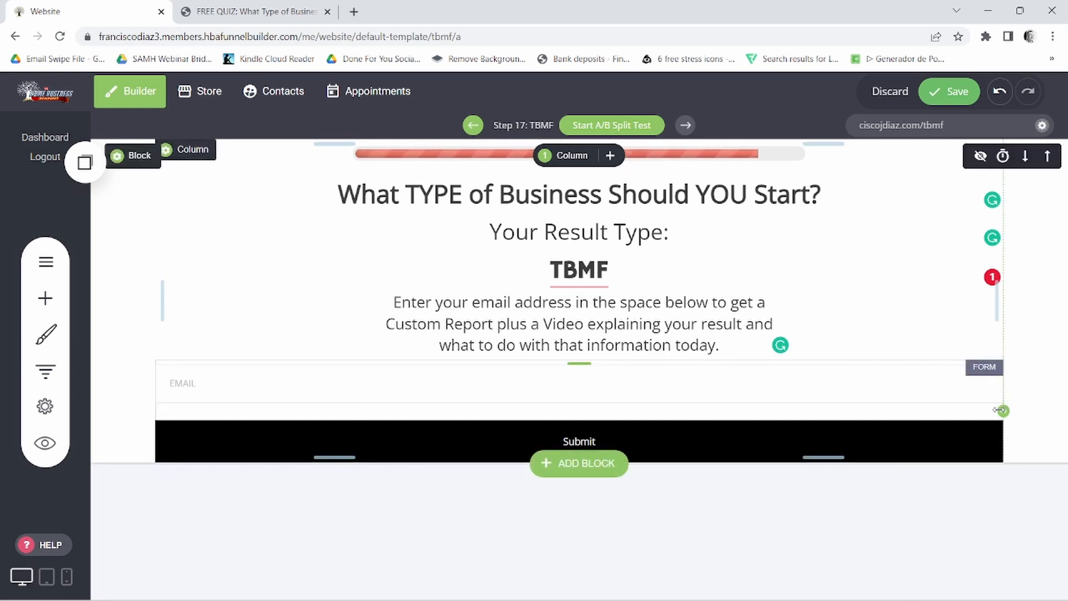
drag(1003, 410, 790, 393)
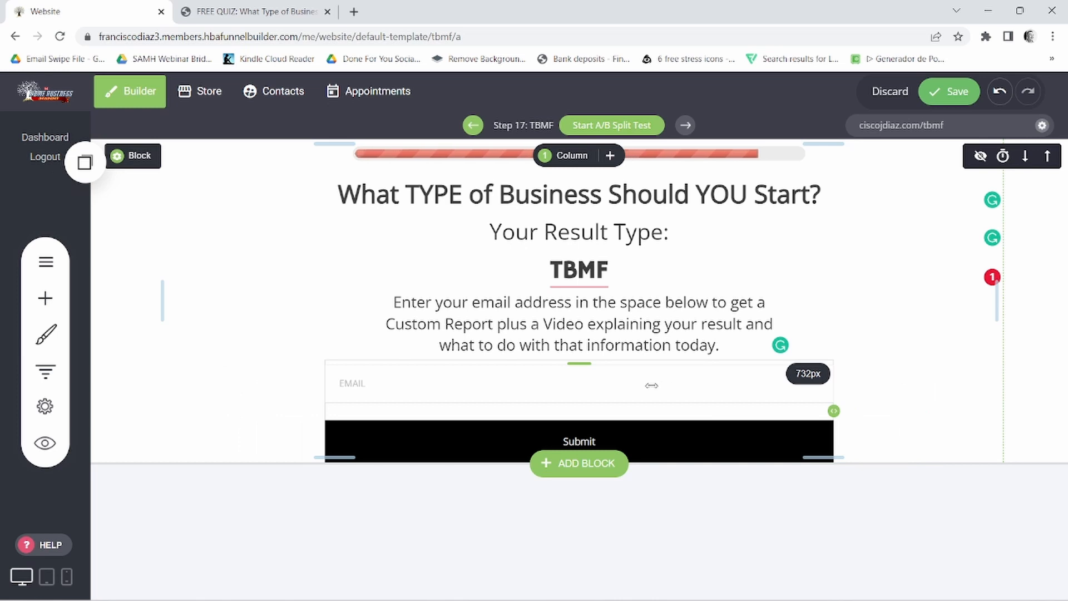
drag(651, 385, 624, 385)
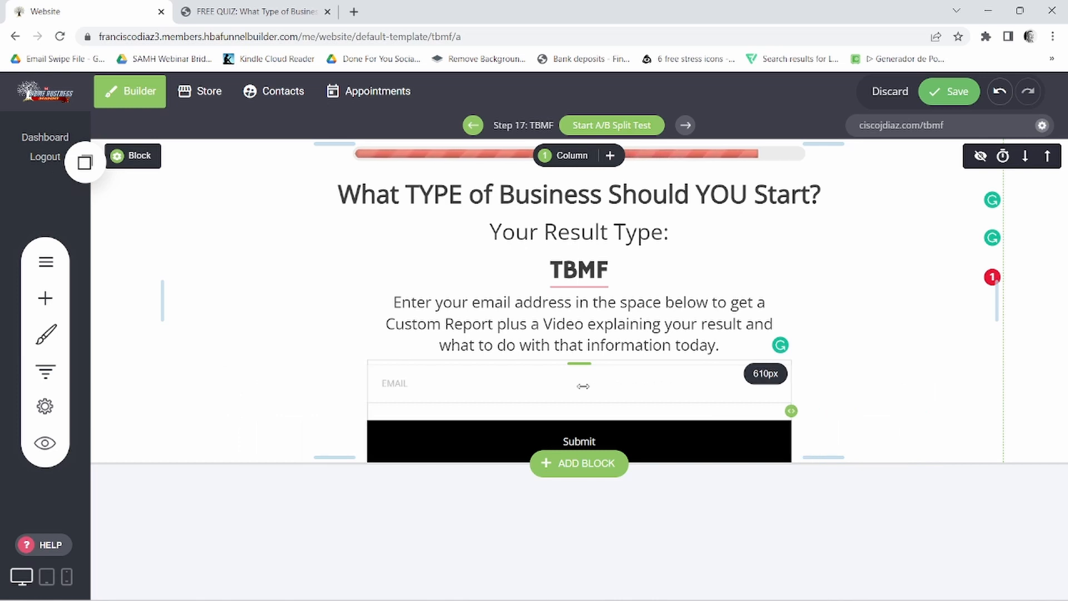
drag(598, 386, 592, 388)
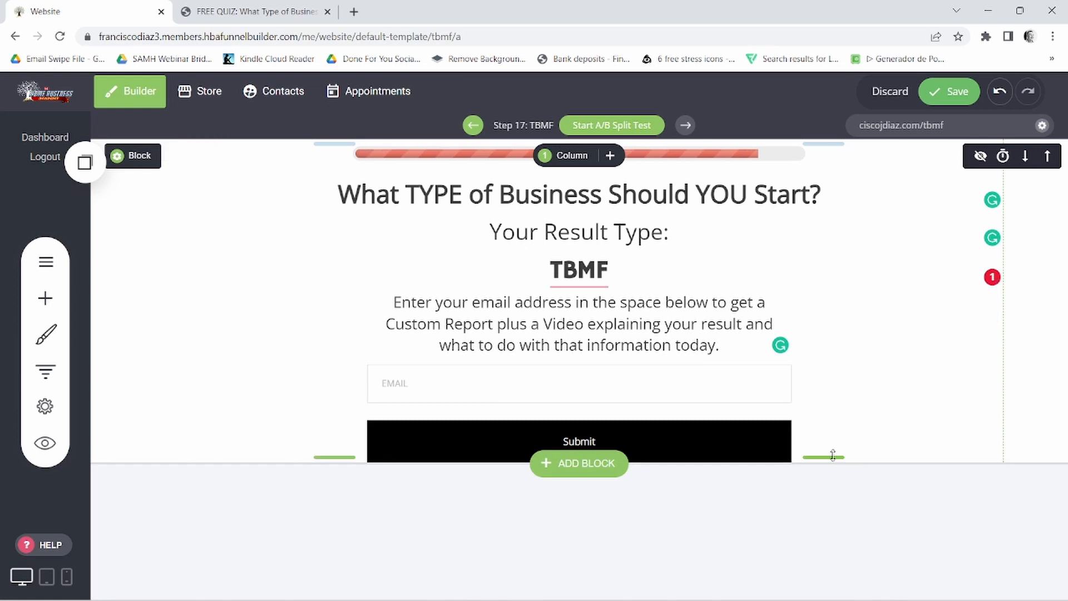
drag(832, 456, 860, 599)
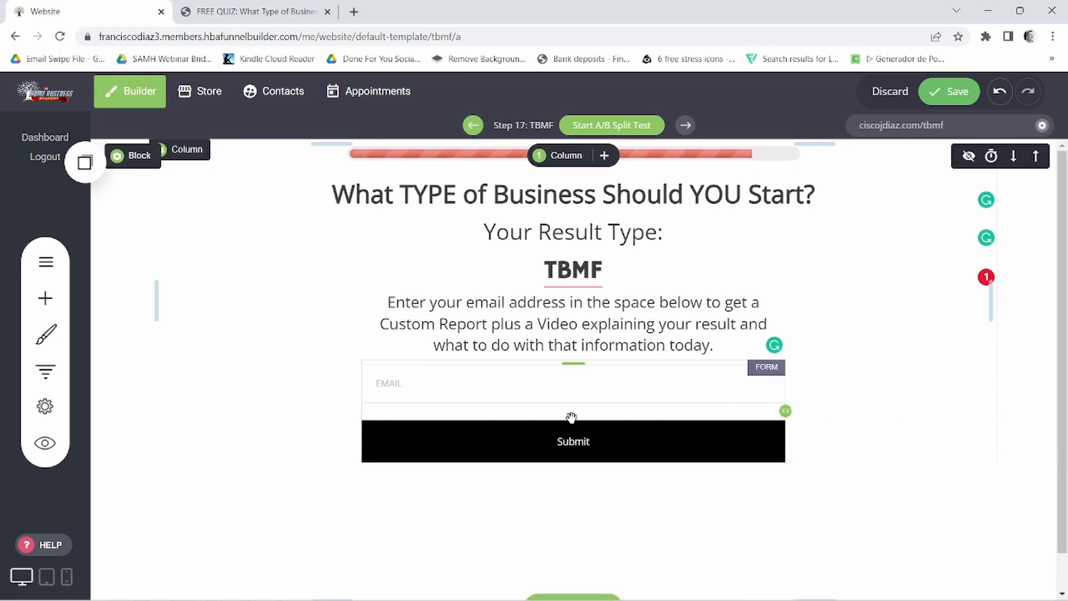
Step: Set the form to send submitted emails to the GetResponse list "All In One $25 Biz (Optin page)" and save the page
click(568, 399)
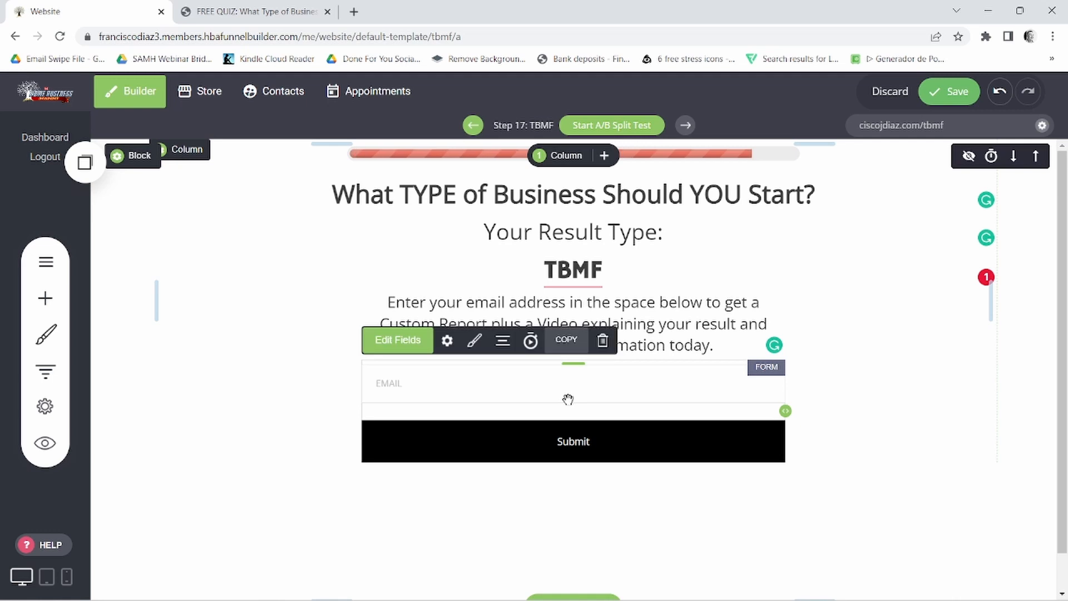
click(447, 342)
scroll(806, 400, down, 3)
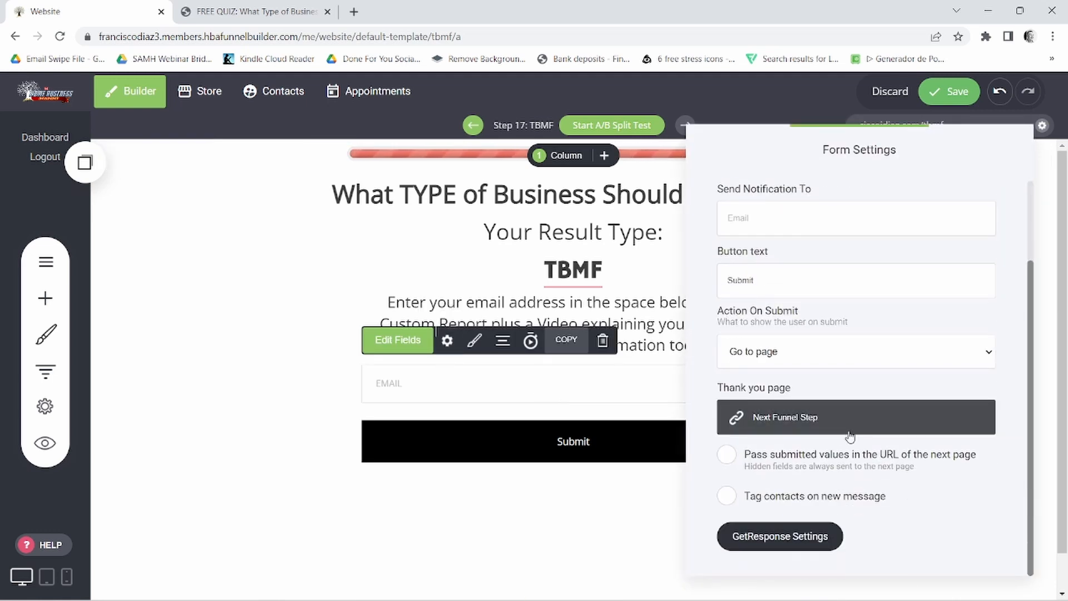
click(801, 537)
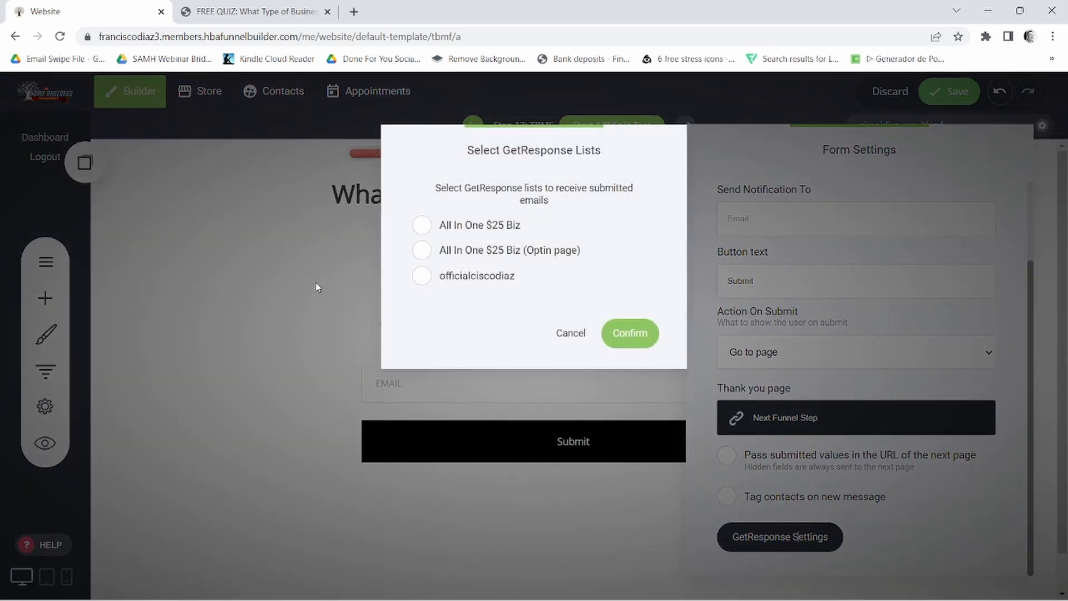
click(421, 278)
click(515, 284)
click(448, 254)
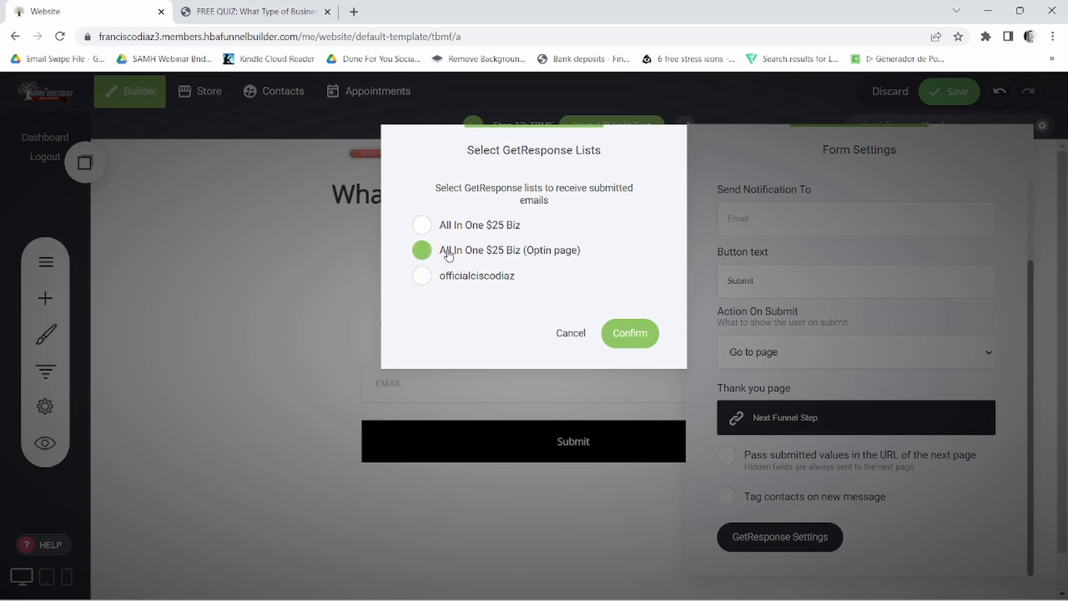
click(643, 328)
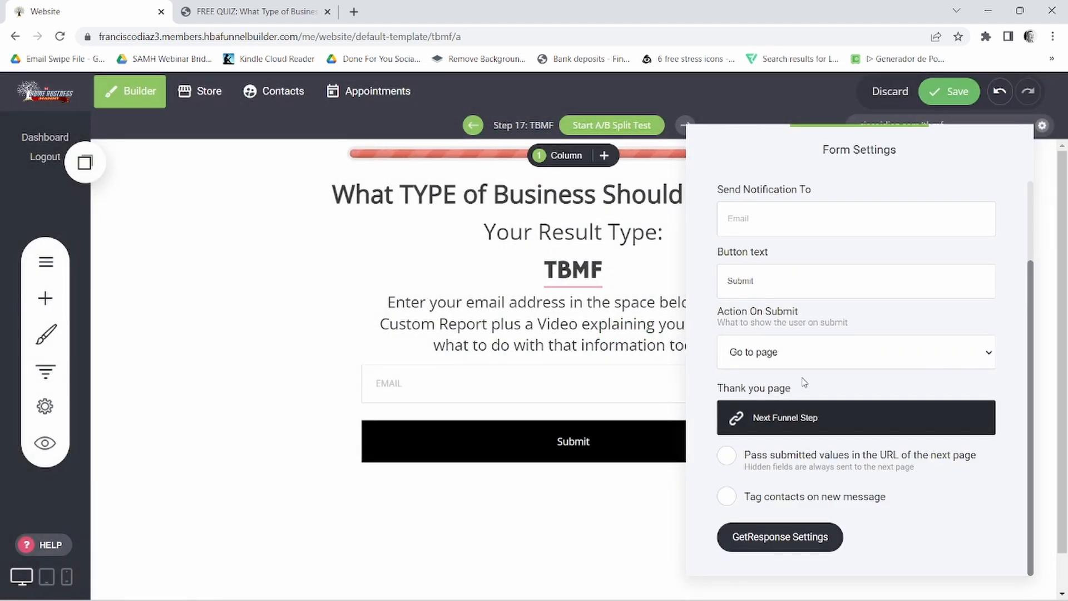
click(627, 496)
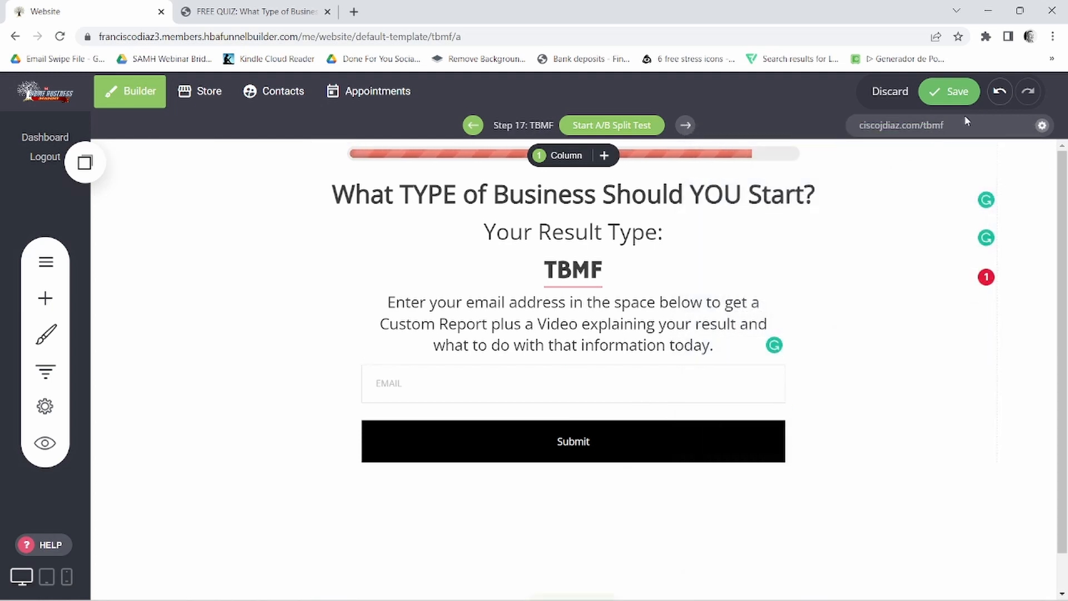
click(953, 92)
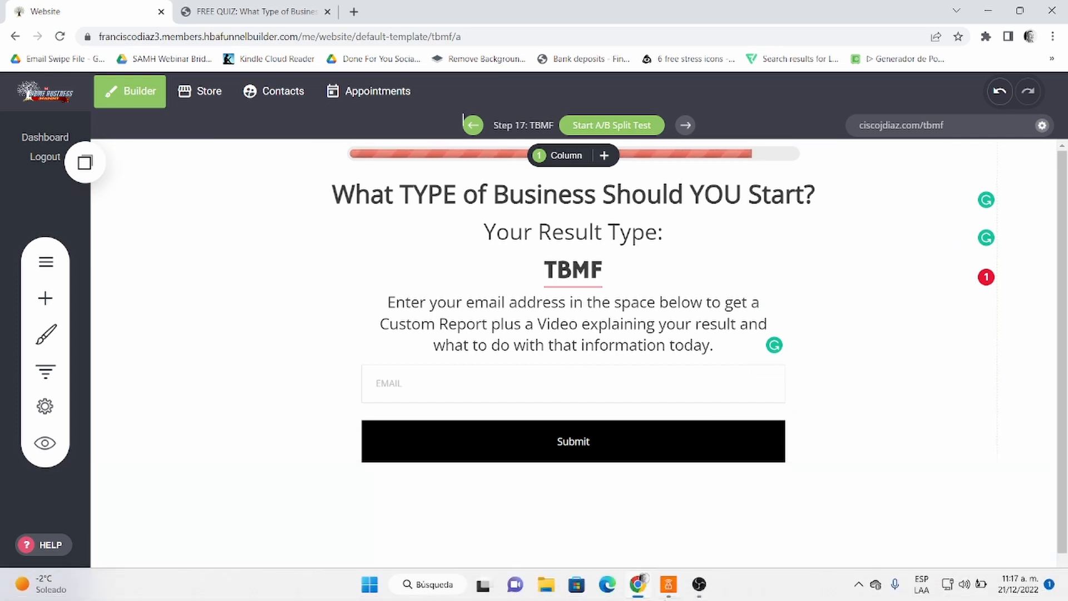
mouse_move(708, 584)
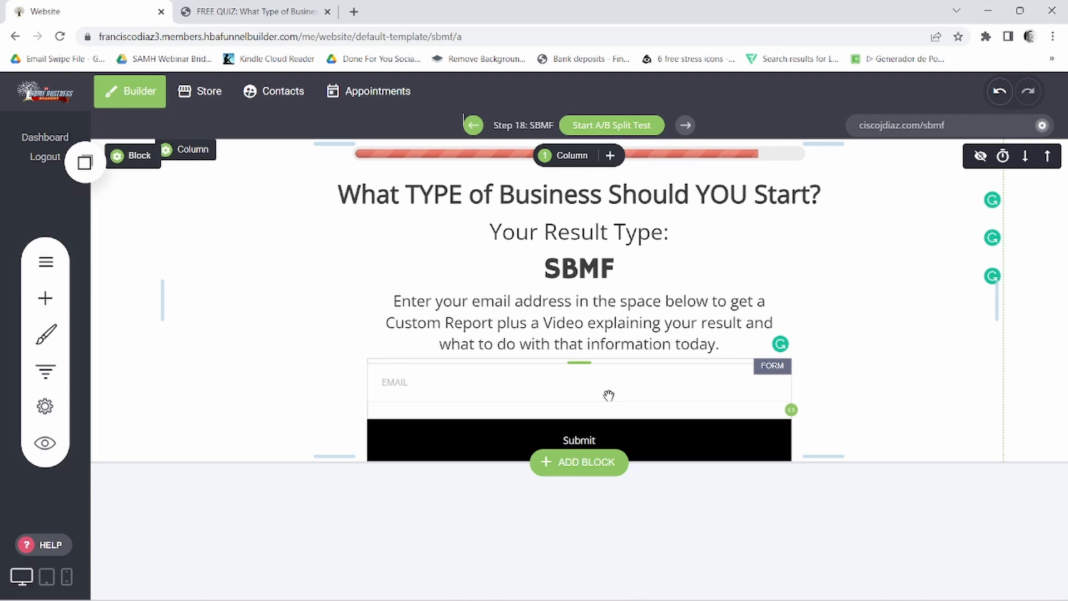
click(54, 367)
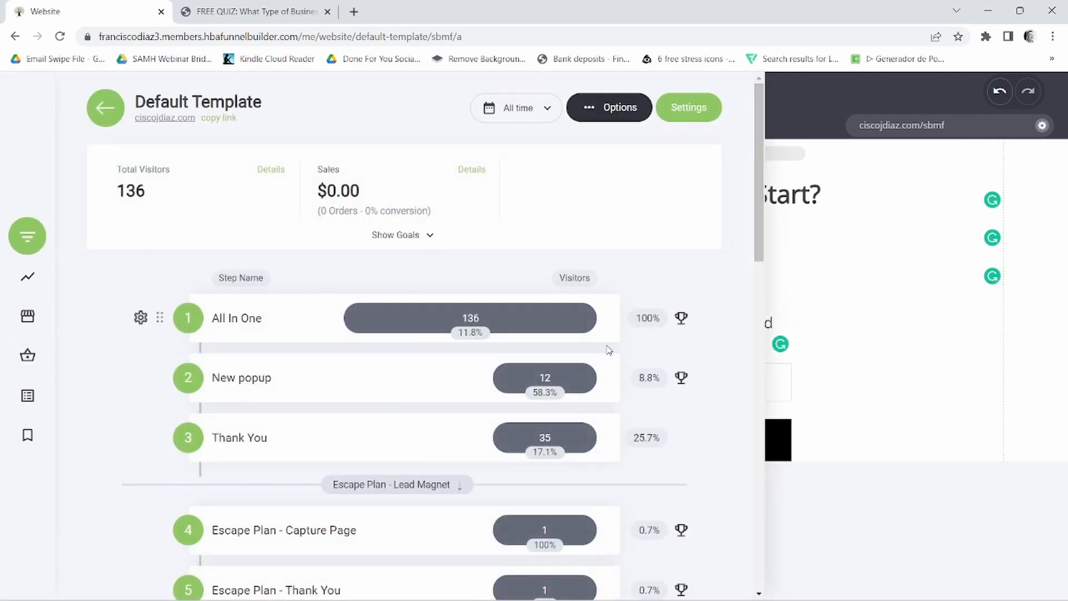
scroll(663, 422, down, 4)
click(1003, 242)
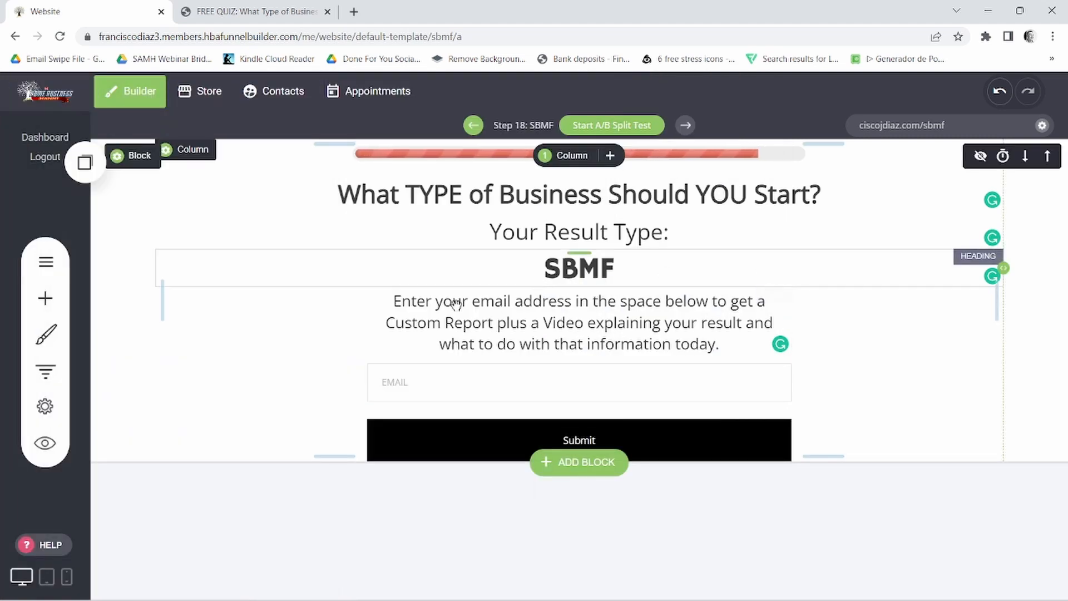
Step: Open the published SBMF page, copy its web address, and return to the builder
click(913, 125)
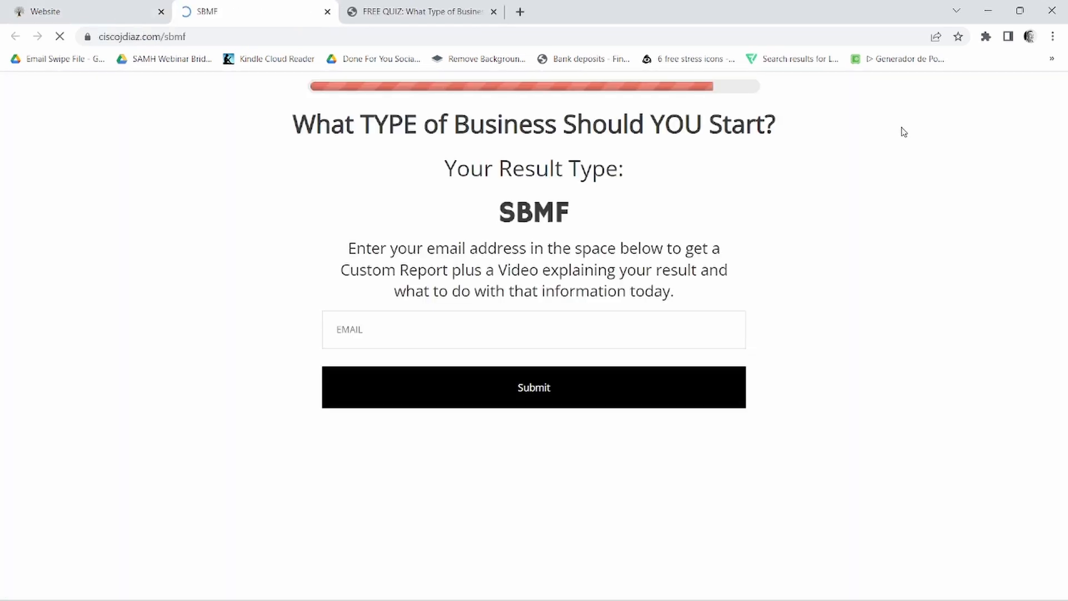
click(164, 36)
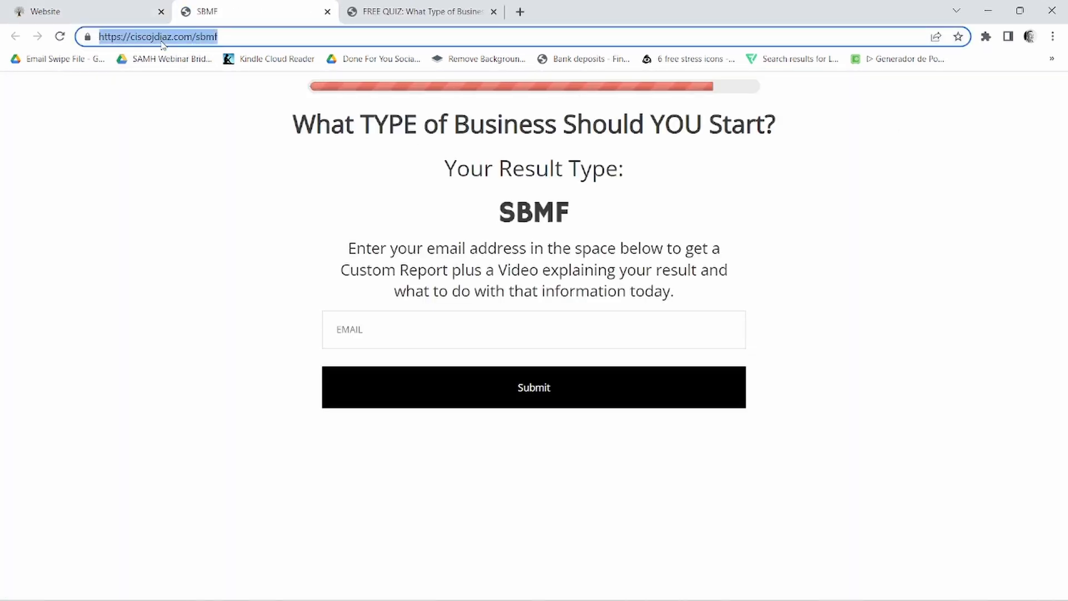
right_click(164, 37)
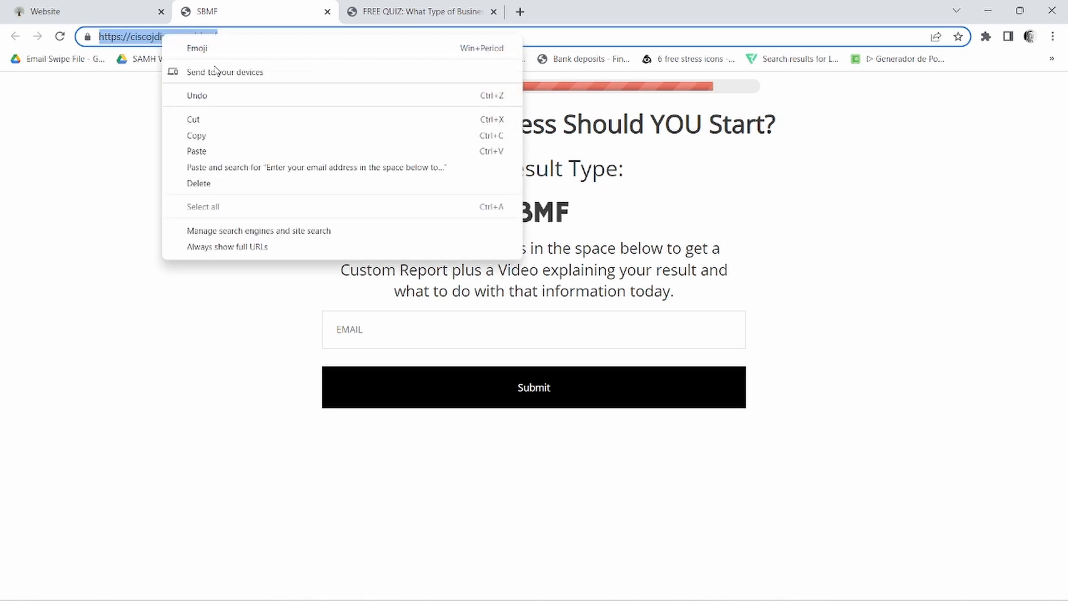
click(197, 137)
click(82, 9)
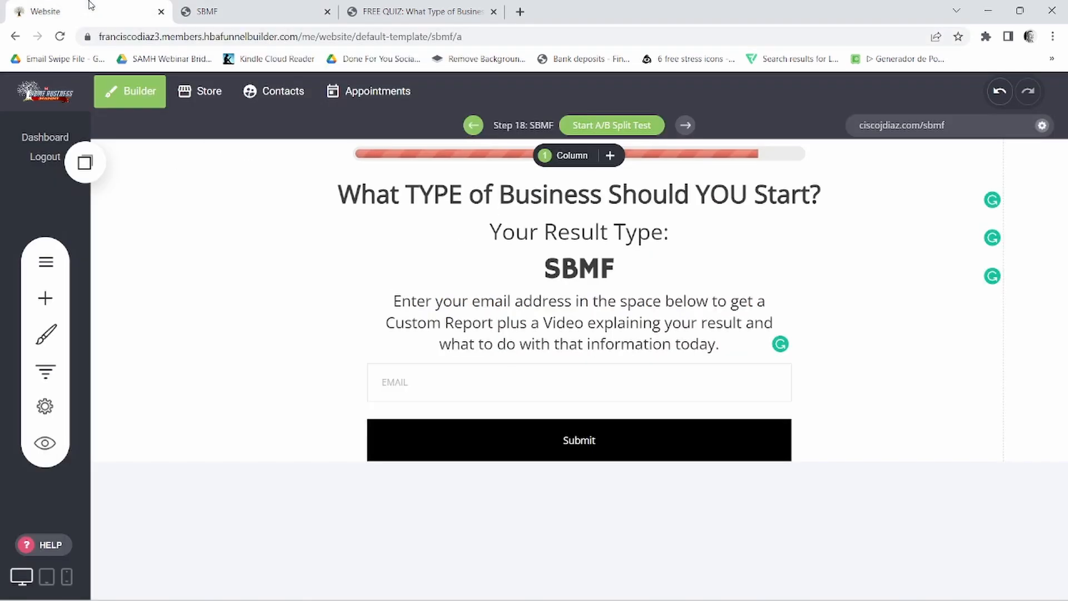
Step: Open the "quiz questions 1" step of the quiz funnel for editing
click(44, 371)
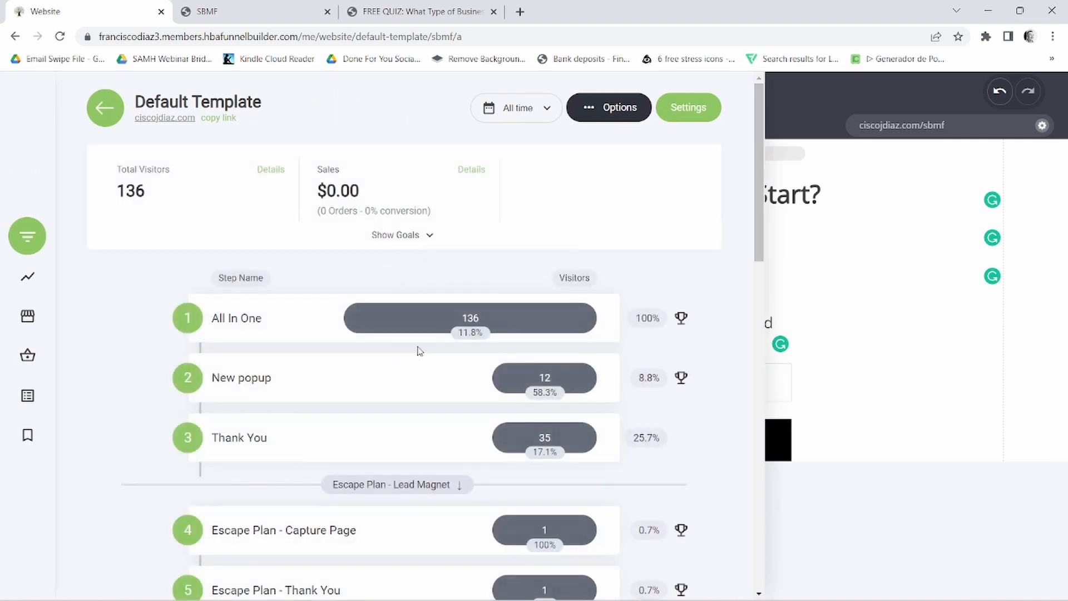
scroll(645, 374, down, 15)
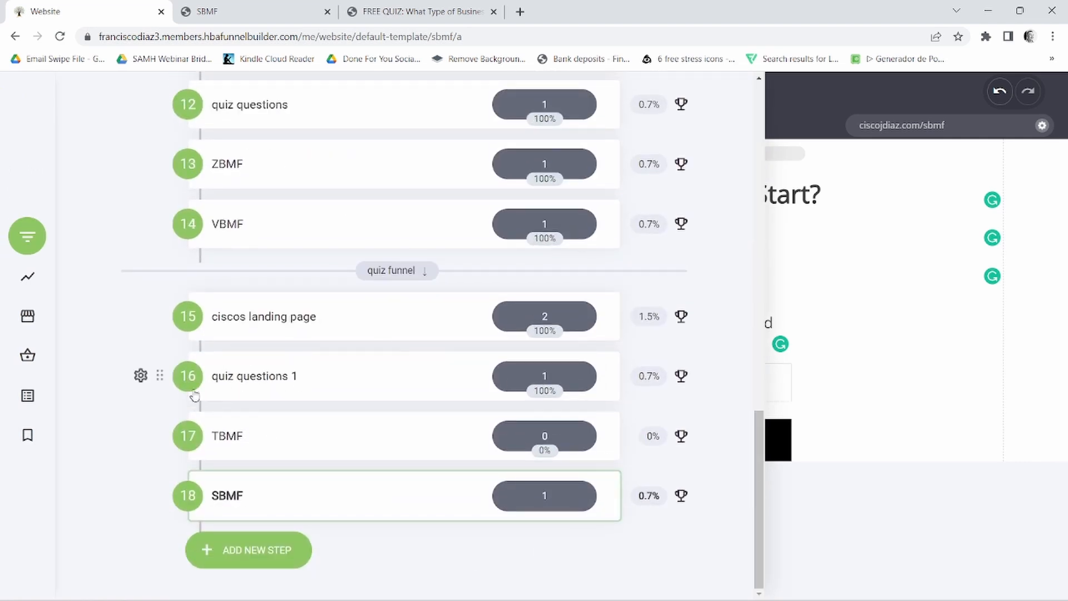
click(273, 376)
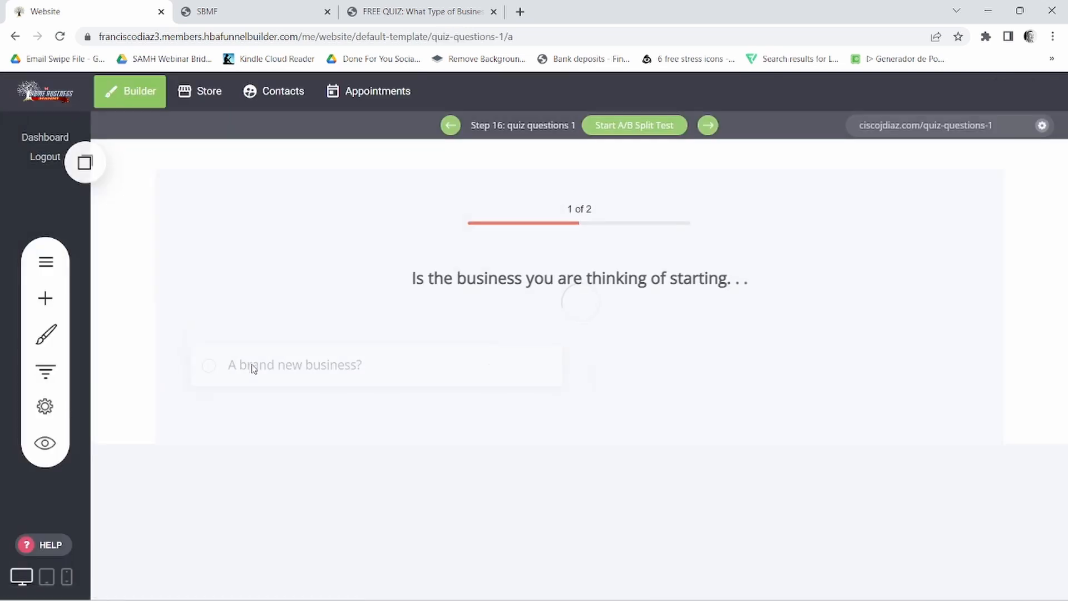
Step: Narrow the quiz block containing the first business question, keeping its two answer choices side by side
click(363, 252)
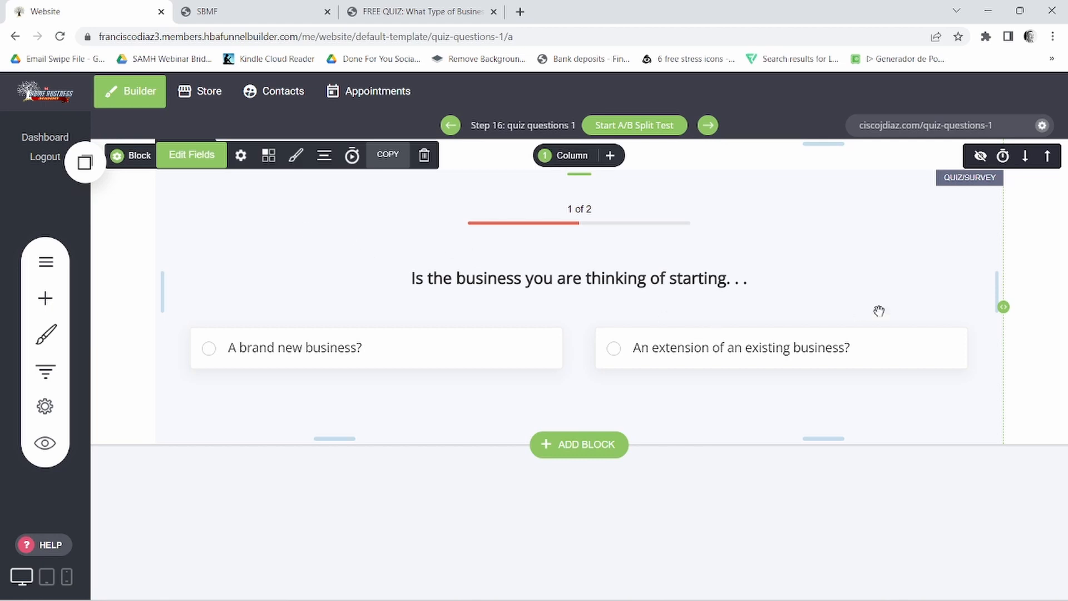
drag(995, 278, 681, 301)
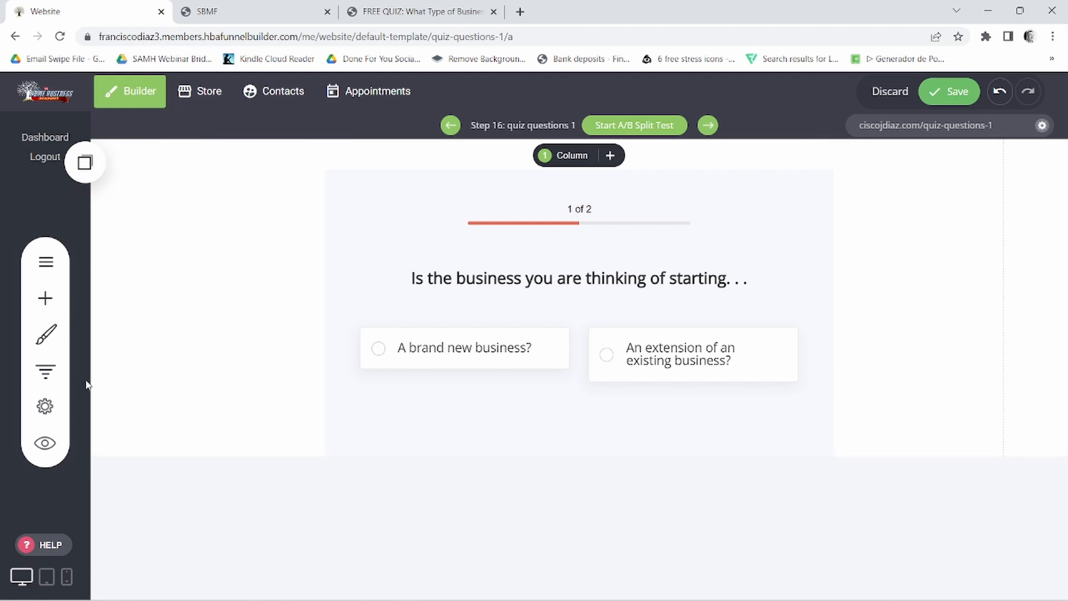
Step: Set the quiz results to a page redirect and give the first rule a score range of 1 to 20
click(405, 191)
click(439, 156)
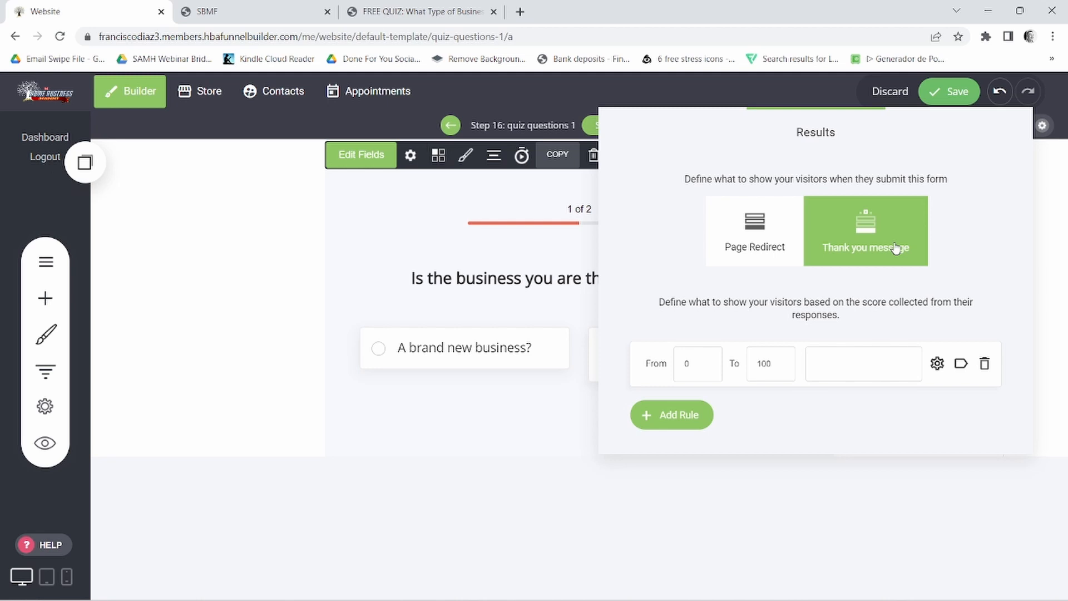
click(745, 233)
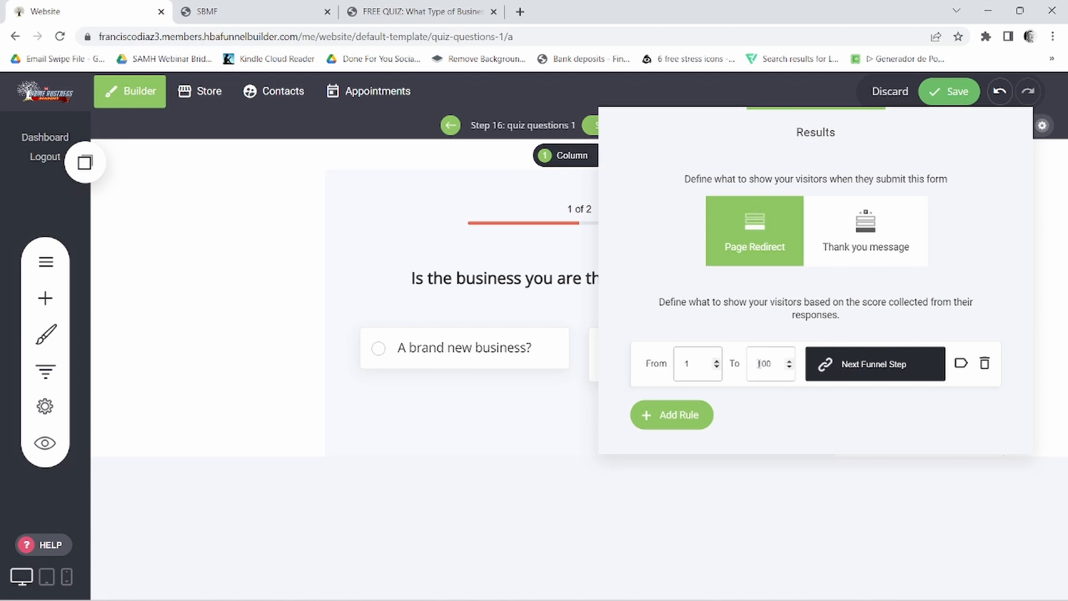
drag(759, 363, 781, 362)
text(20)
Step: Link the 1 to 20 score rule to the copied SBMF page address as an external link opening in the same tab
click(849, 364)
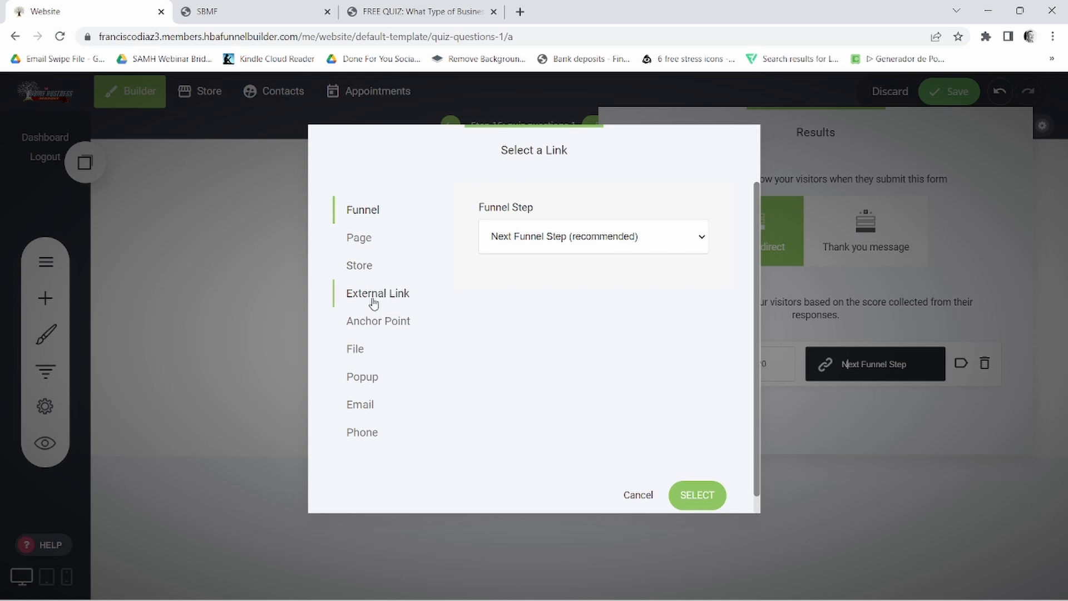
click(368, 295)
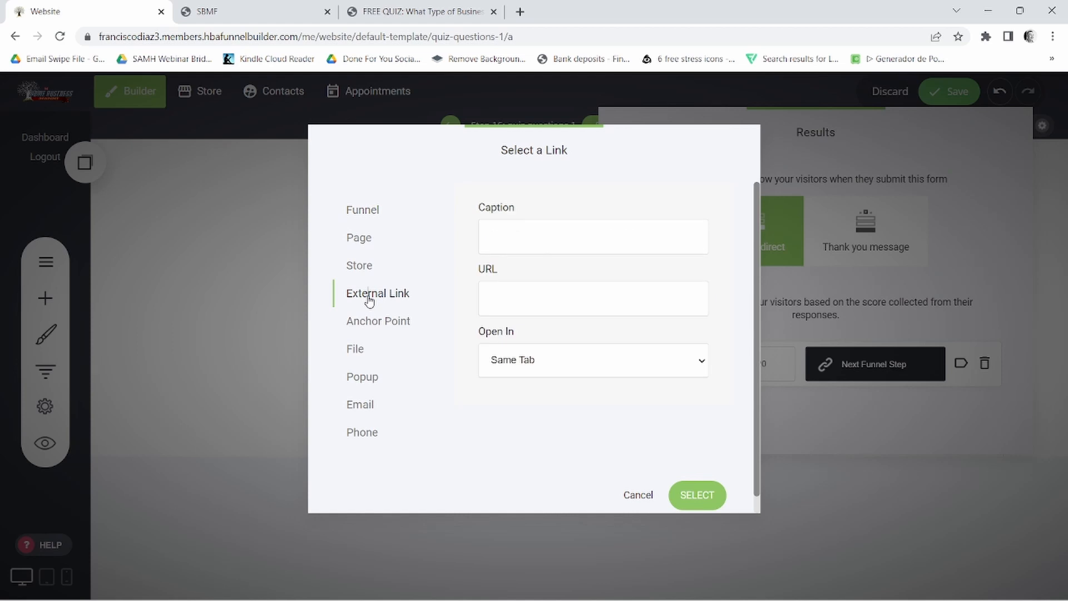
right_click(519, 296)
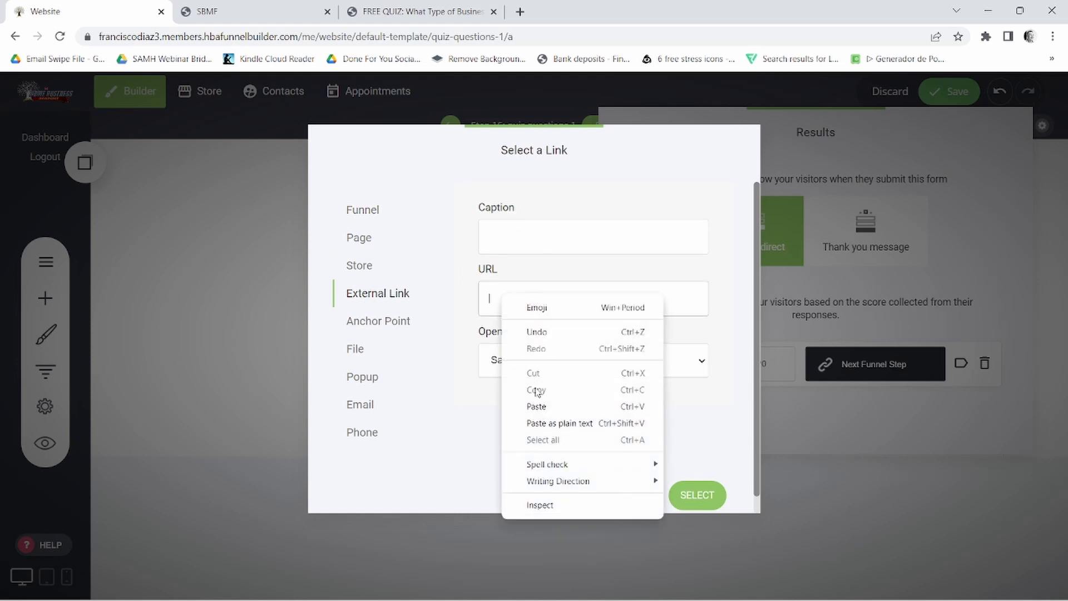
click(536, 406)
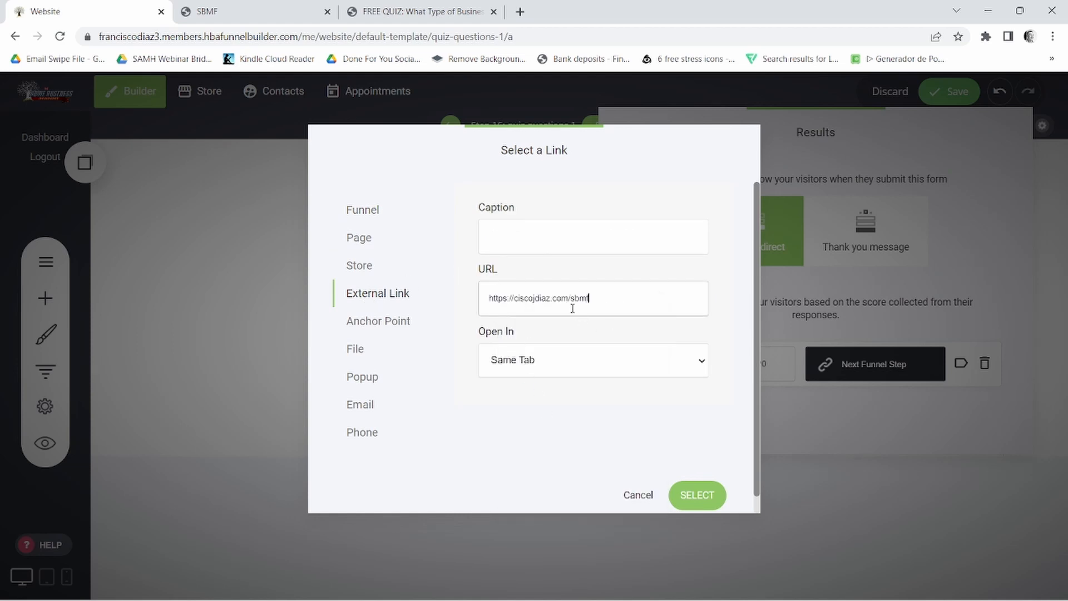
click(692, 495)
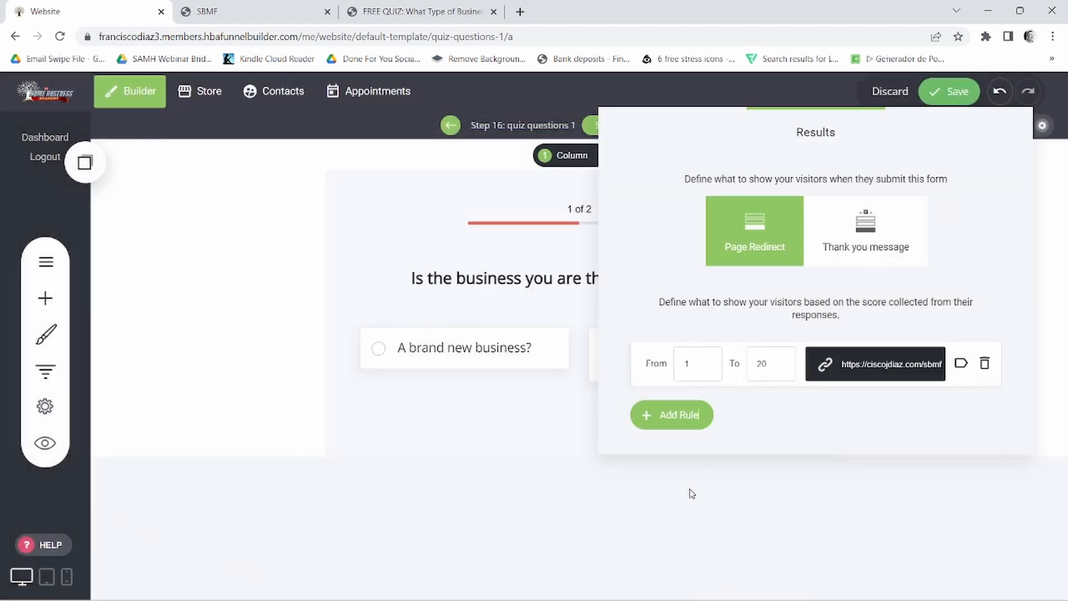
Step: Add a second score rule to the quiz results and save the page
click(670, 418)
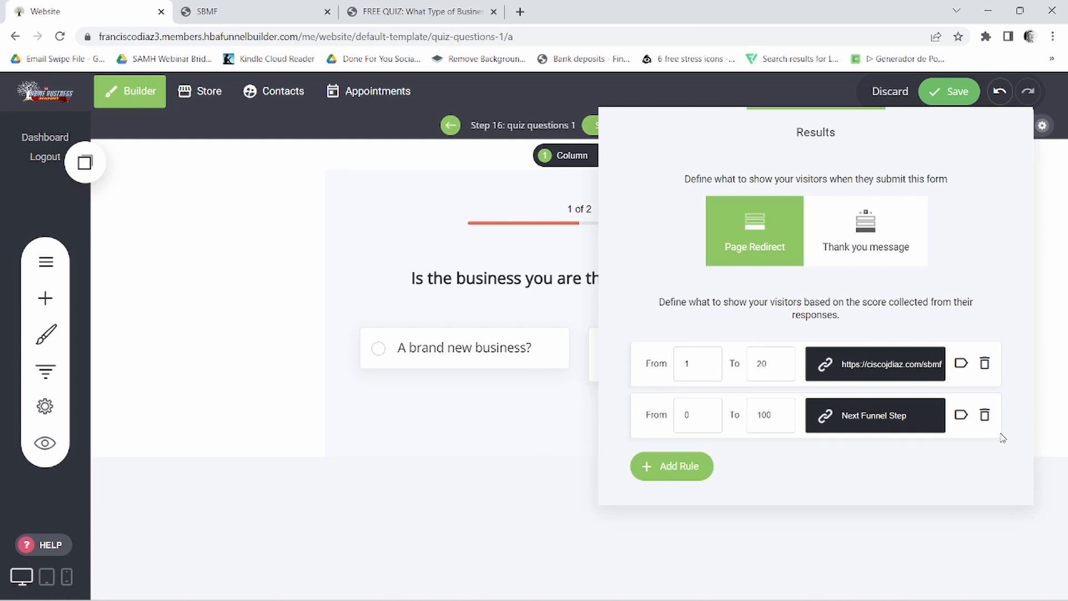
click(253, 15)
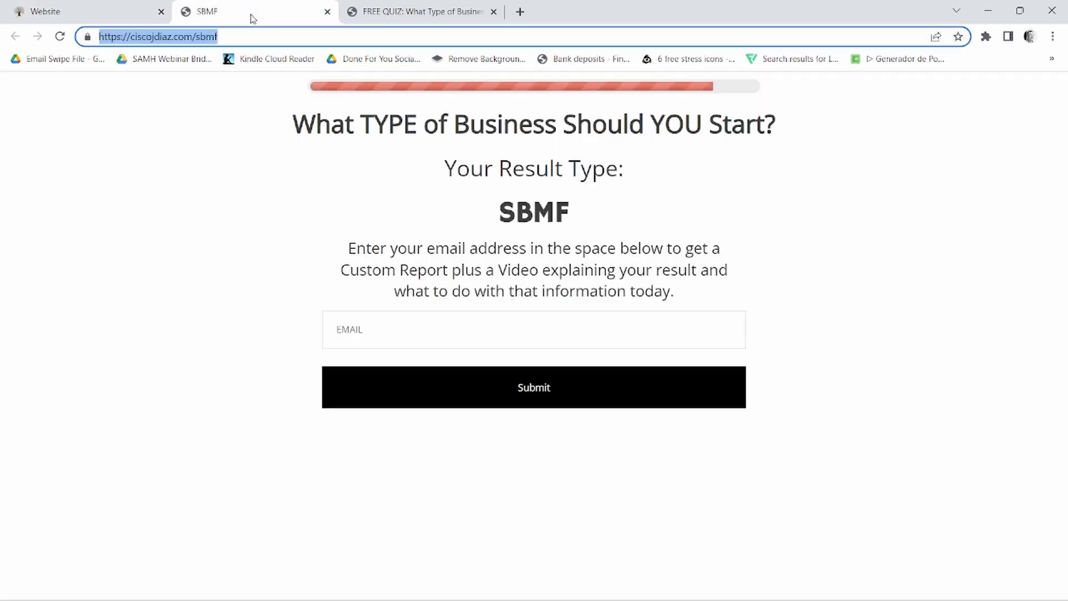
click(165, 5)
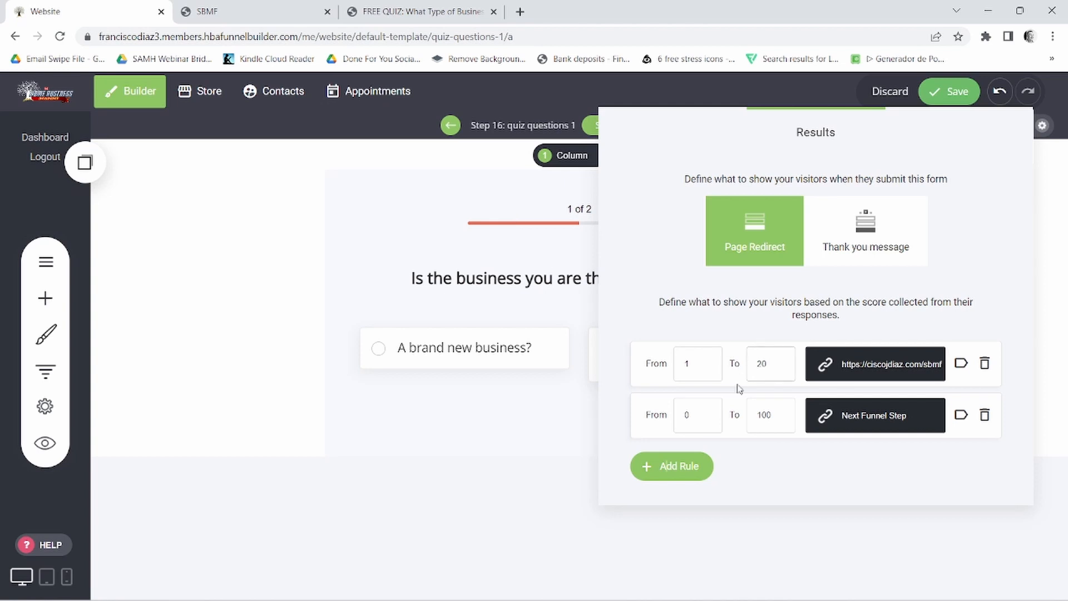
click(480, 406)
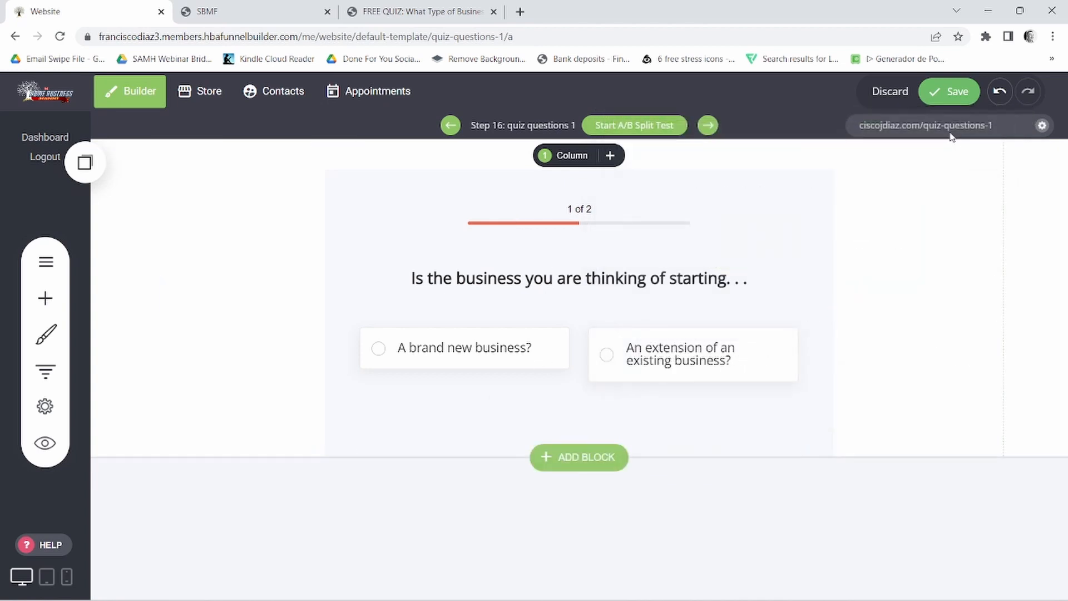
click(956, 91)
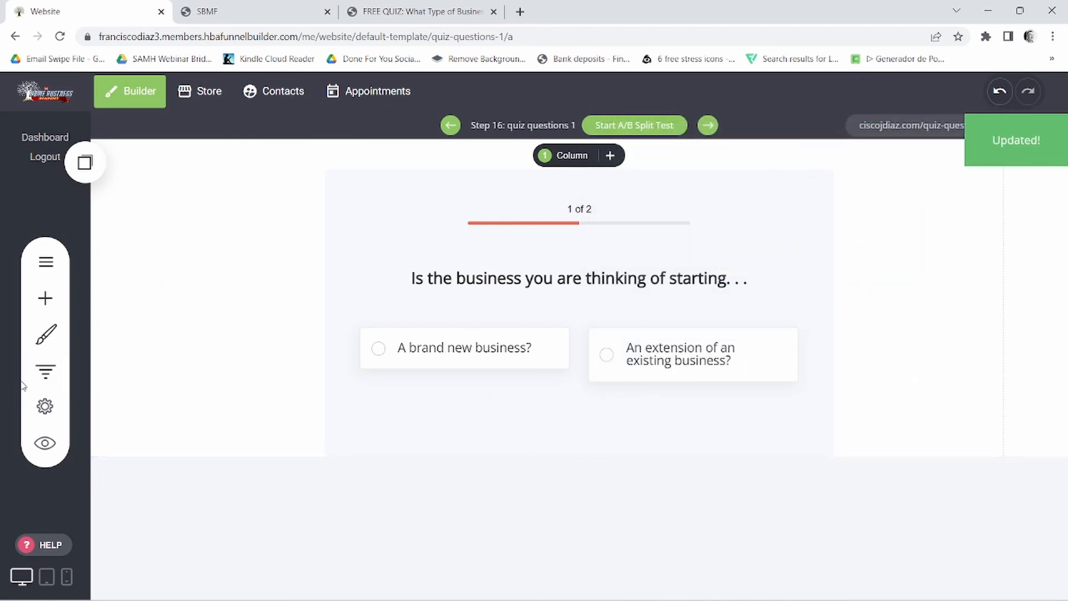
Step: Open the TBMF funnel step and its published page, copy the page's web address, and return to the builder
click(45, 370)
scroll(396, 334, down, 10)
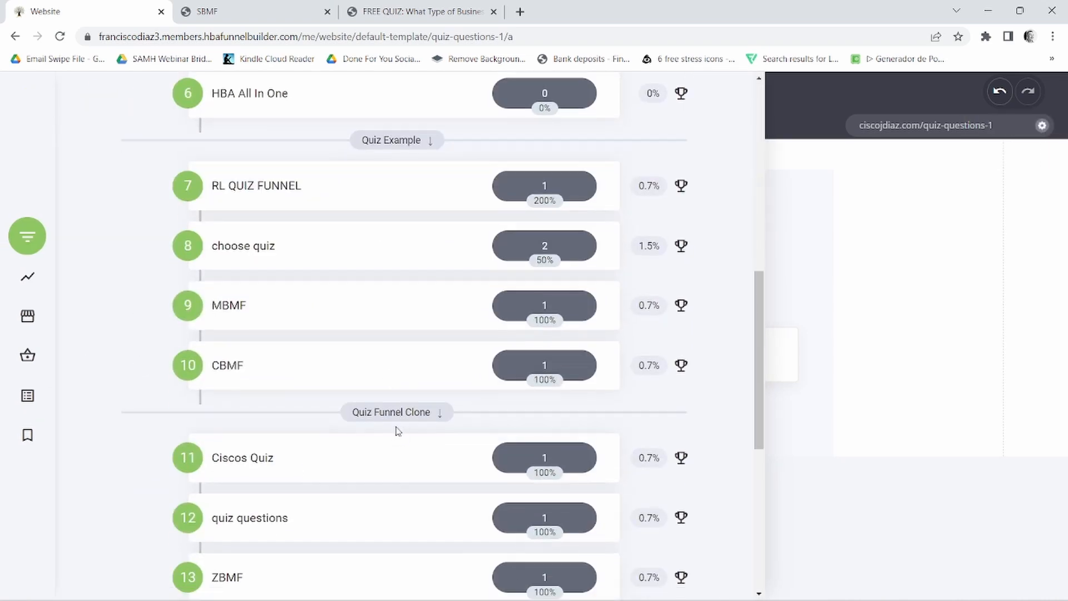
scroll(394, 445, down, 2)
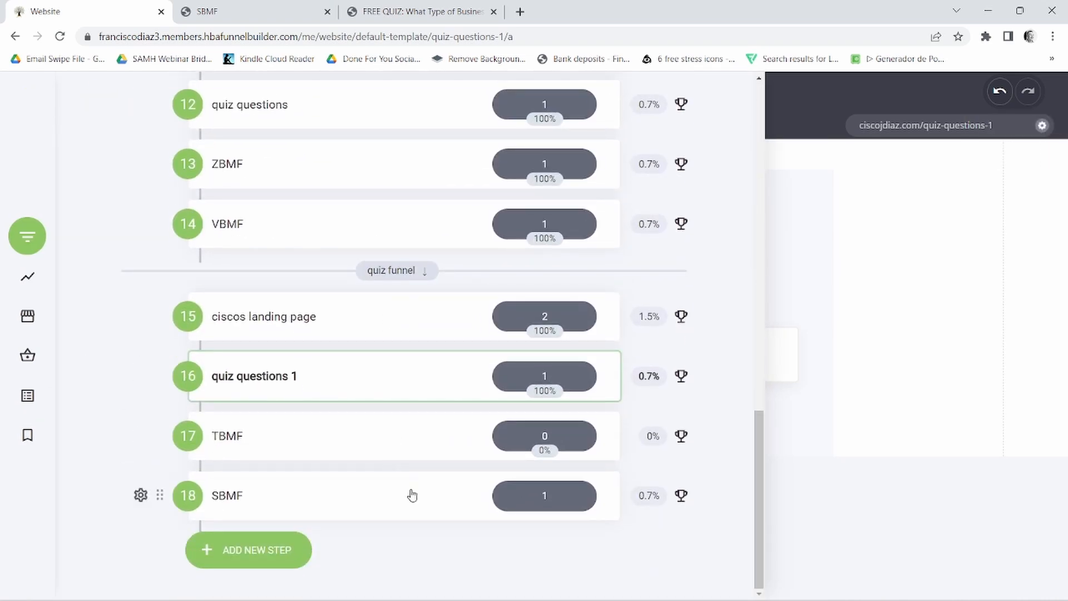
click(227, 438)
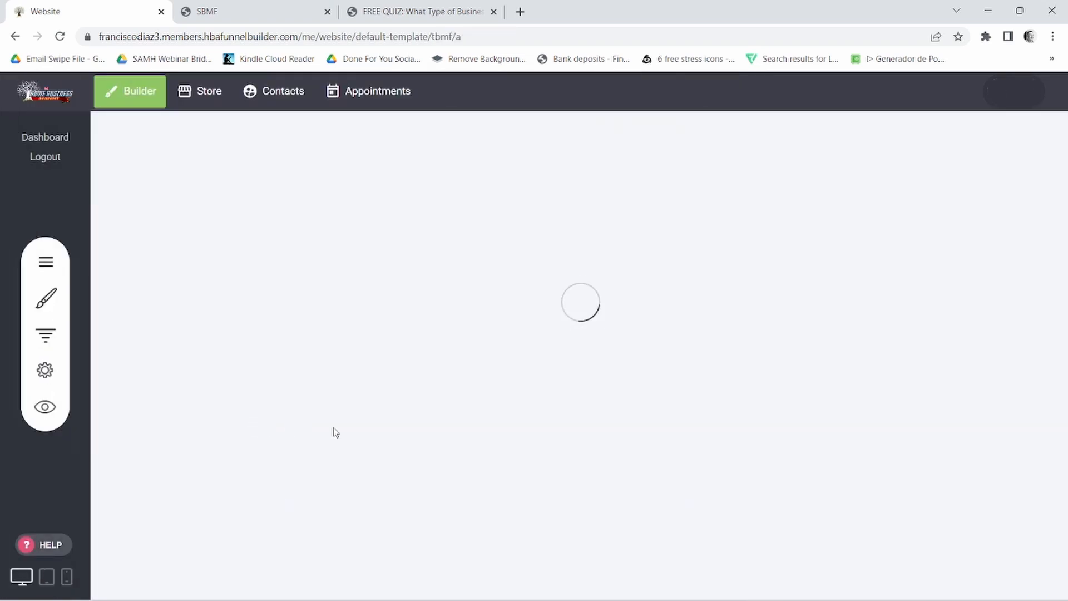
click(922, 128)
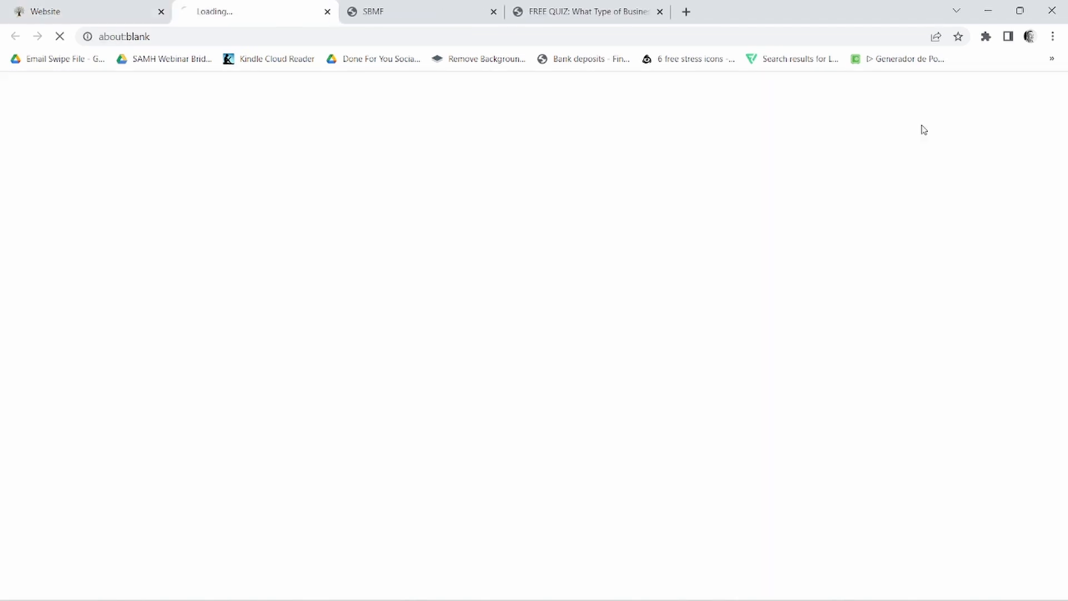
click(167, 36)
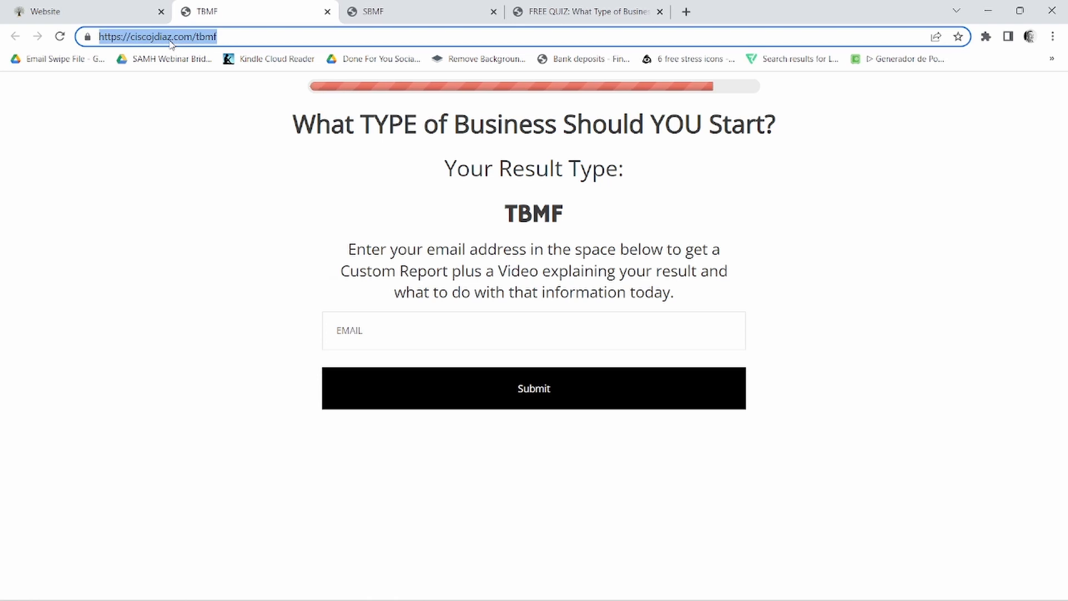
right_click(171, 44)
click(203, 141)
click(72, 11)
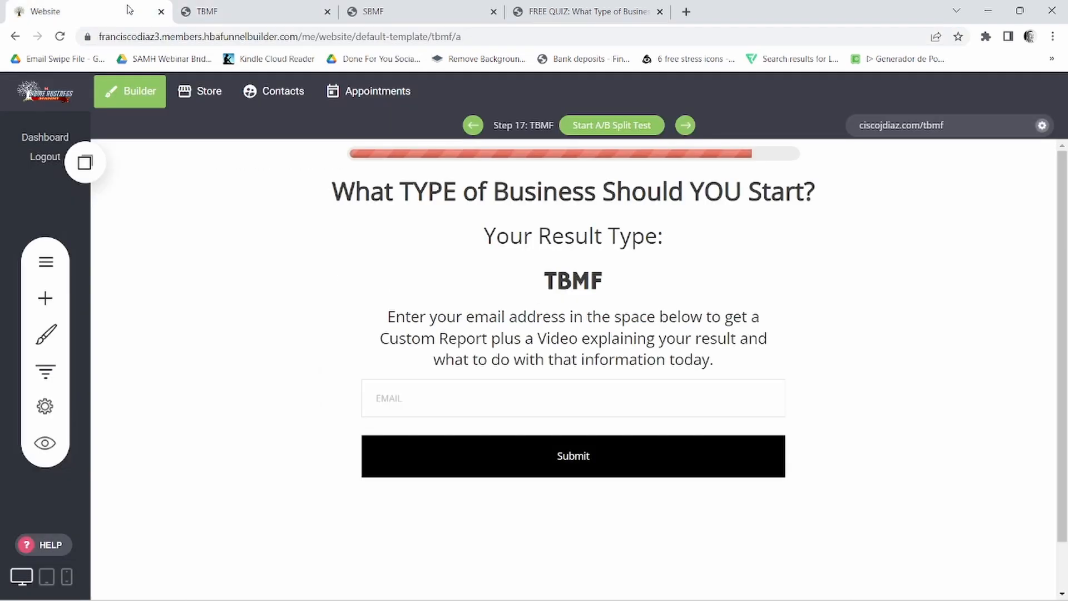
Step: Reopen the quiz results of the "quiz questions 1" step and set the second rule's starting score to 21
click(48, 368)
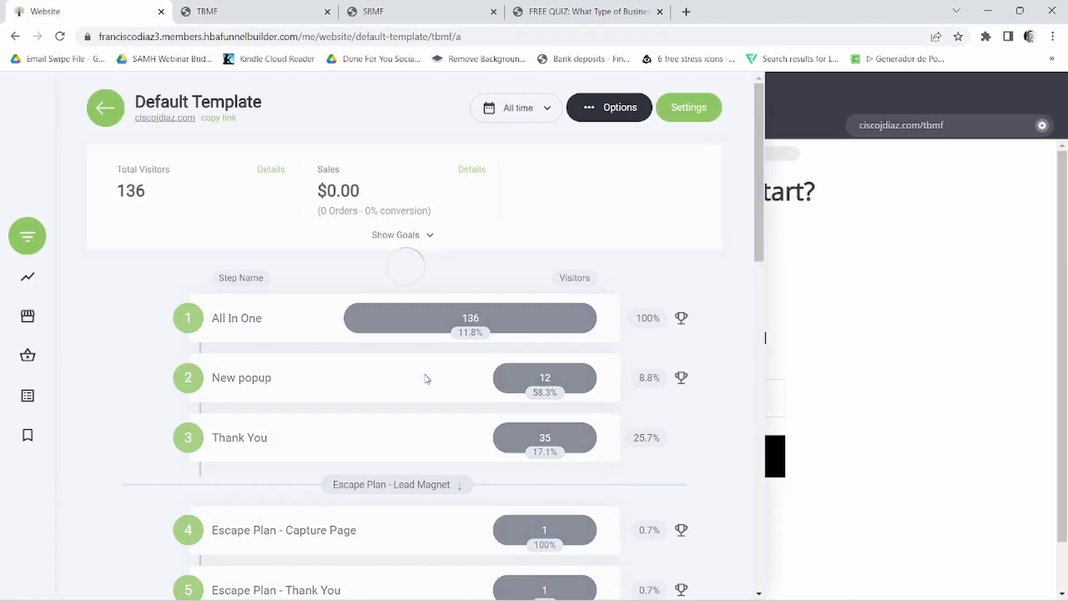
scroll(401, 412, down, 10)
scroll(382, 452, down, 7)
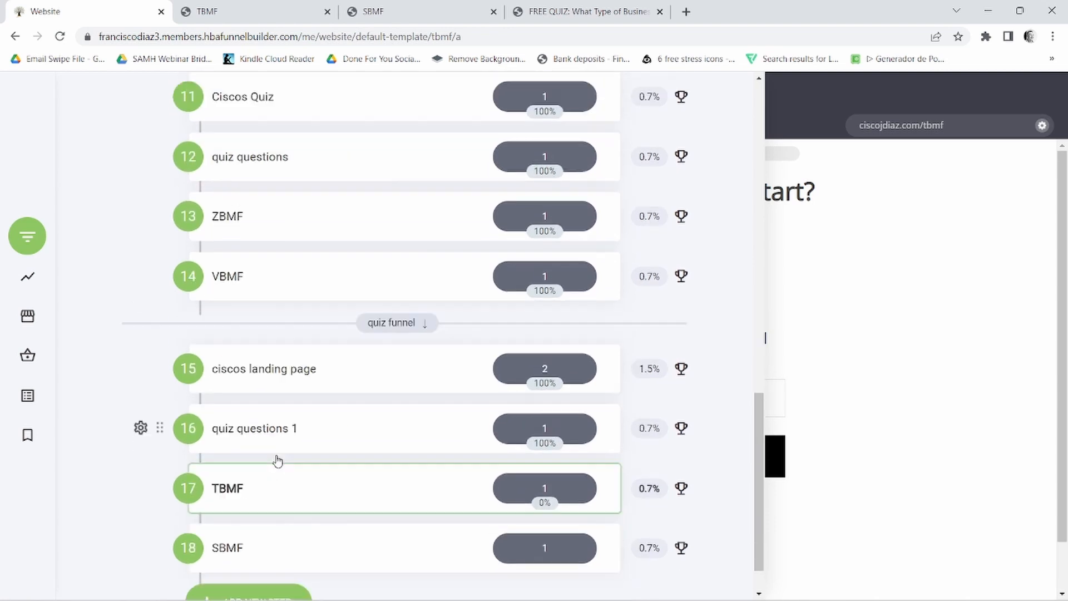
click(233, 384)
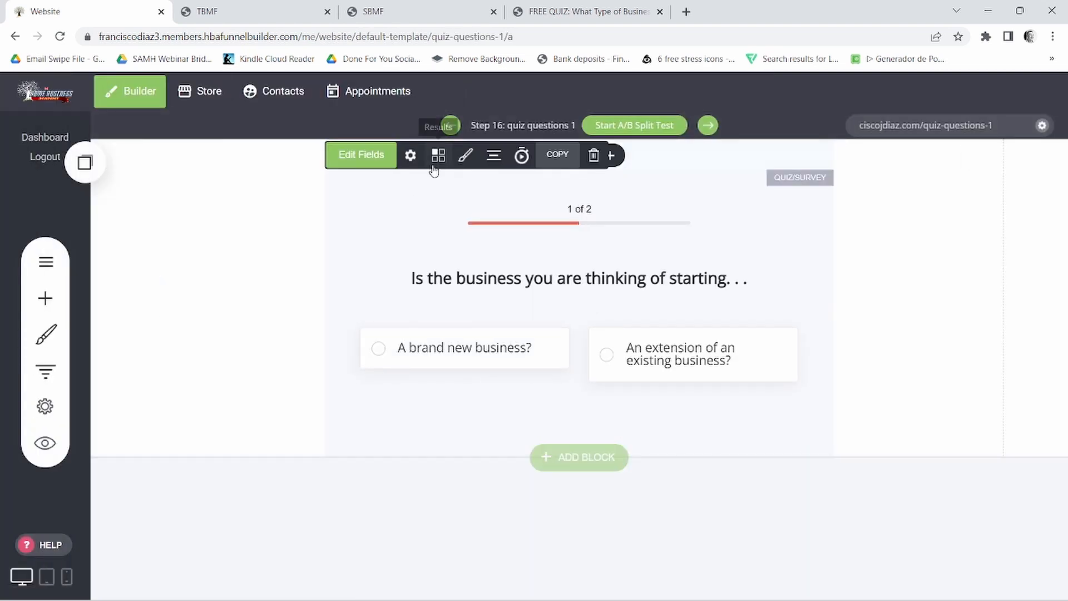
click(442, 158)
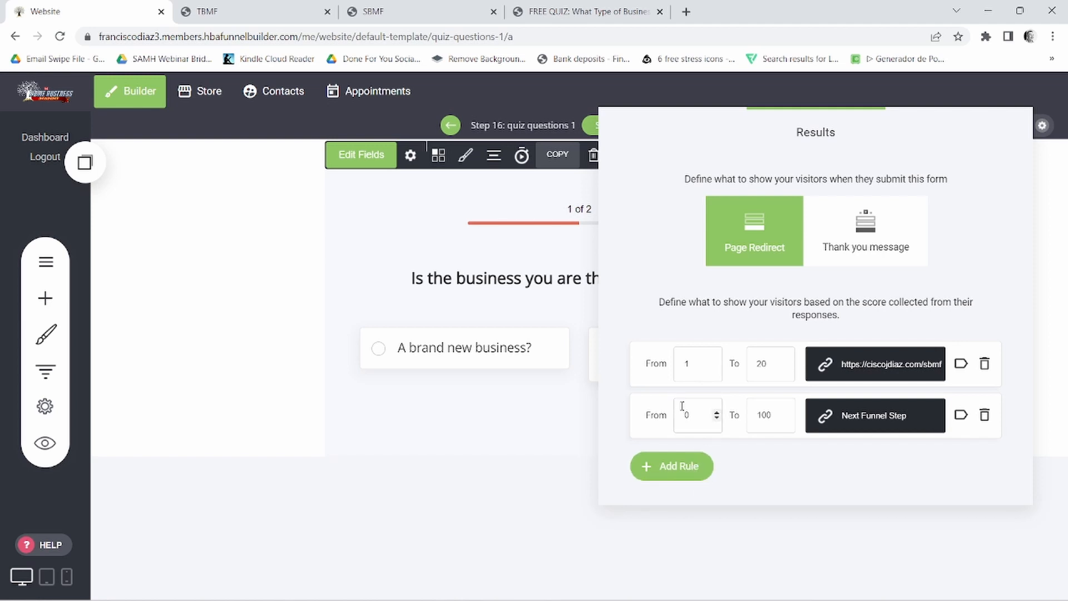
drag(688, 406, 677, 406)
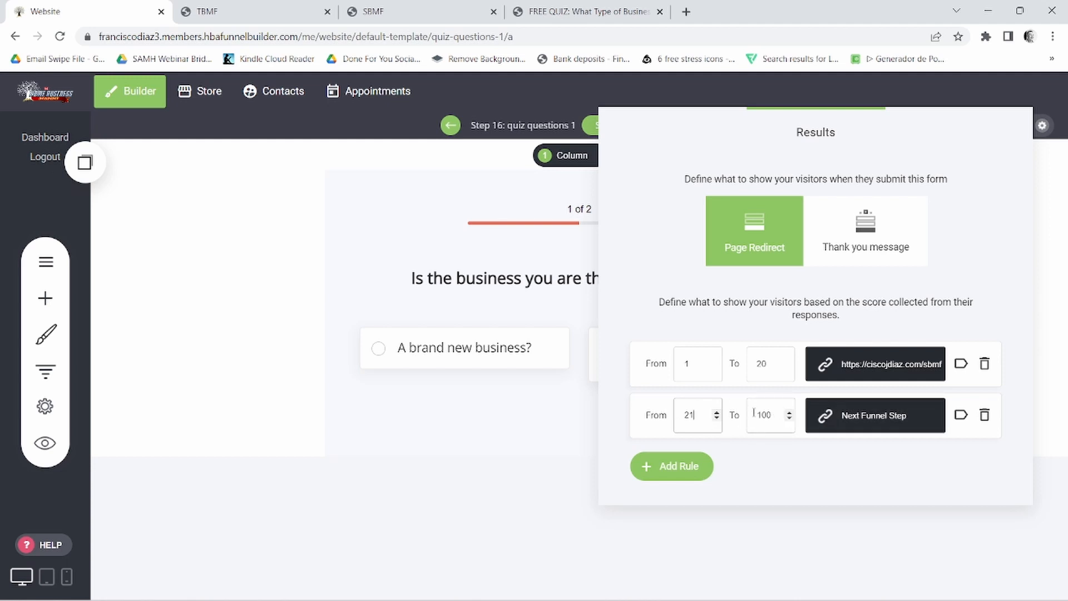
Step: Link the 21 to 100 score rule to the copied TBMF page address as an external link and save the page
click(860, 421)
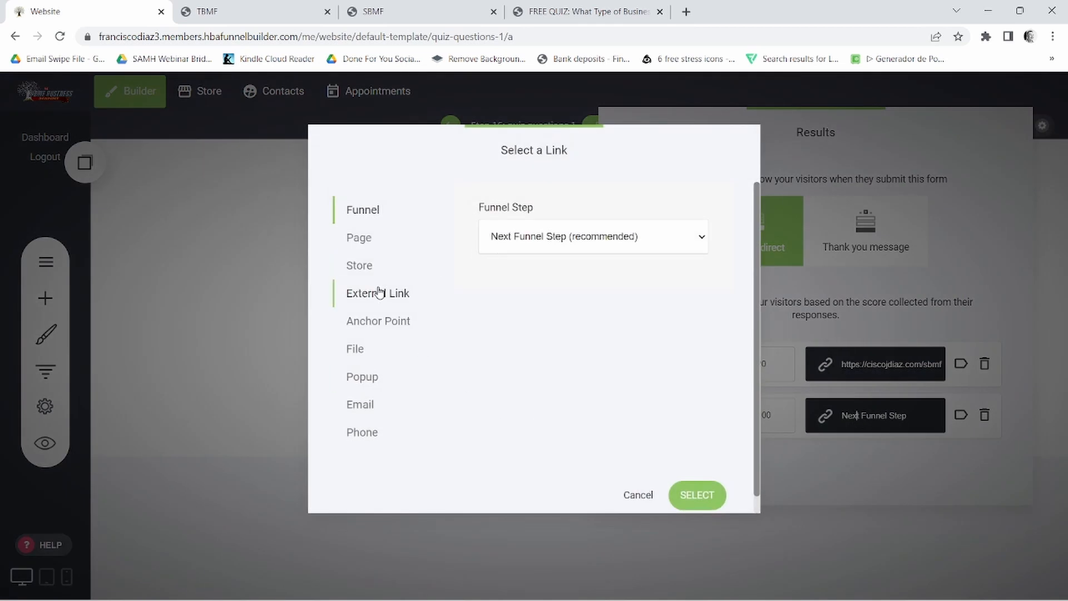
click(365, 299)
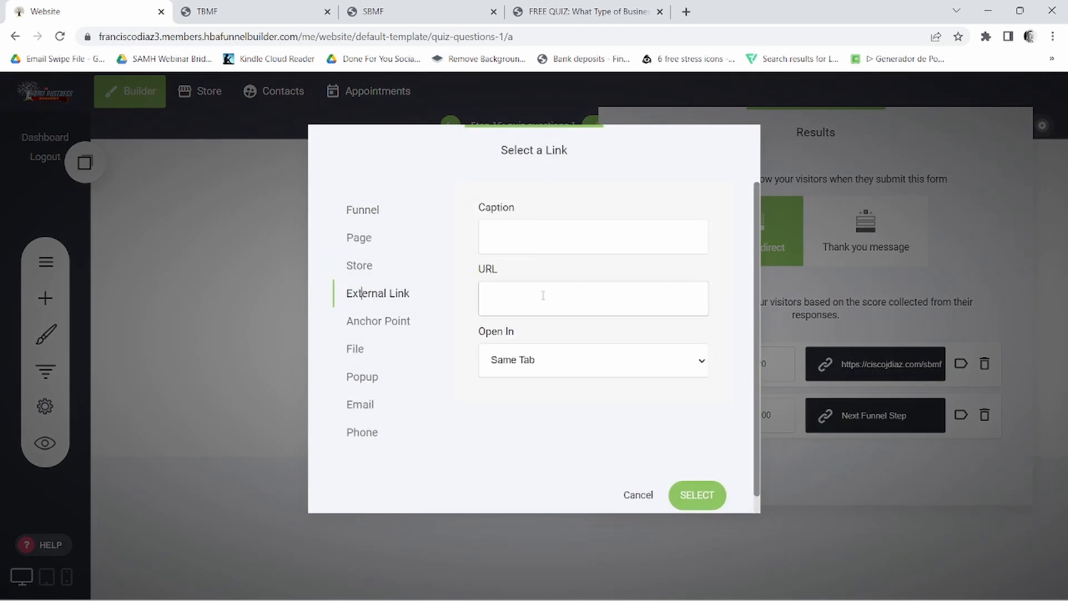
right_click(525, 294)
click(559, 407)
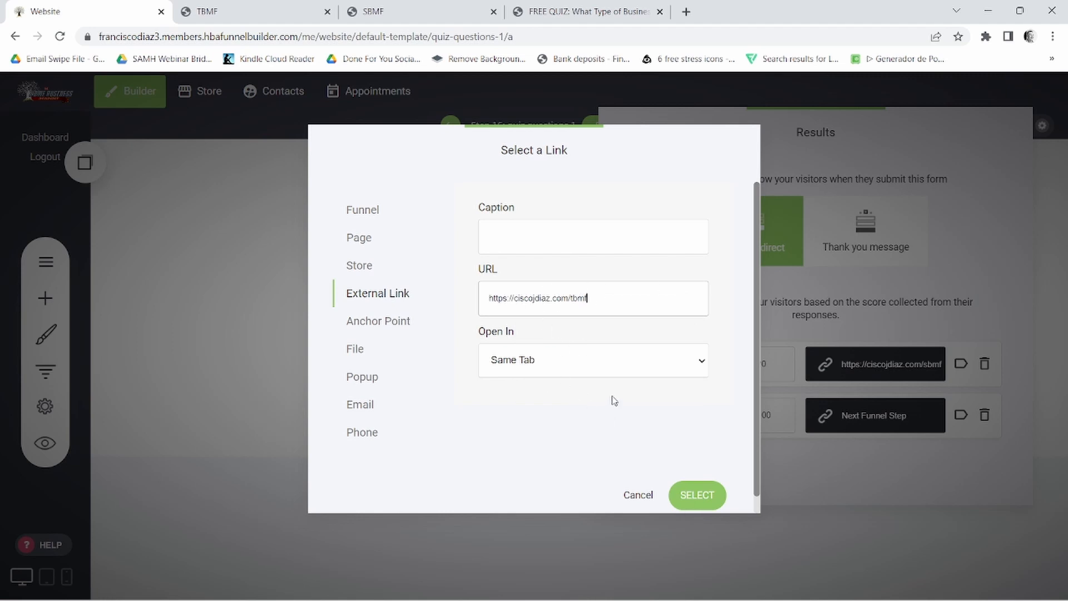
click(695, 496)
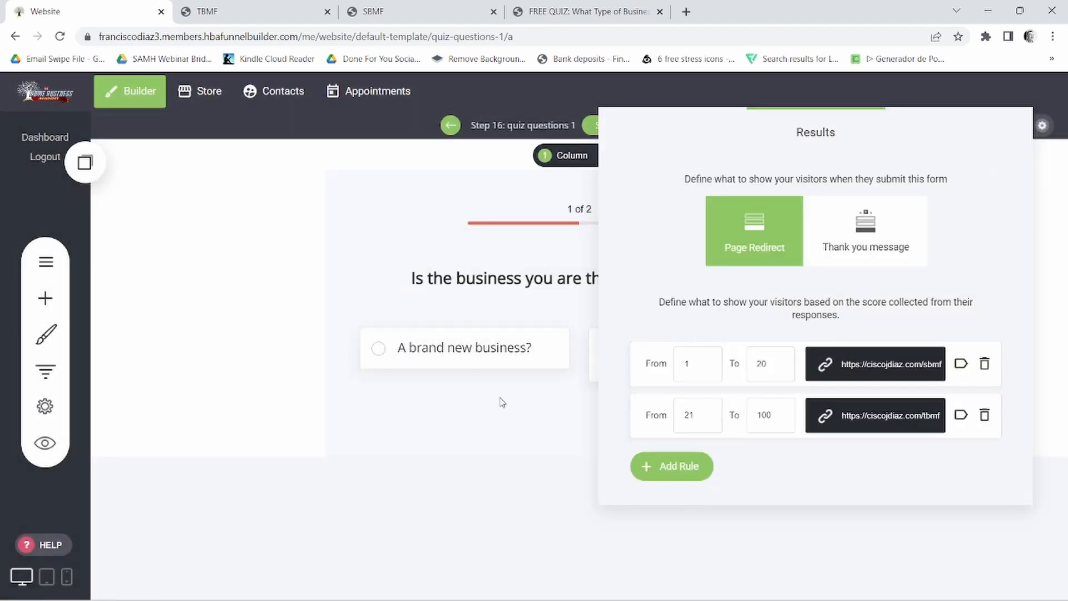
click(517, 413)
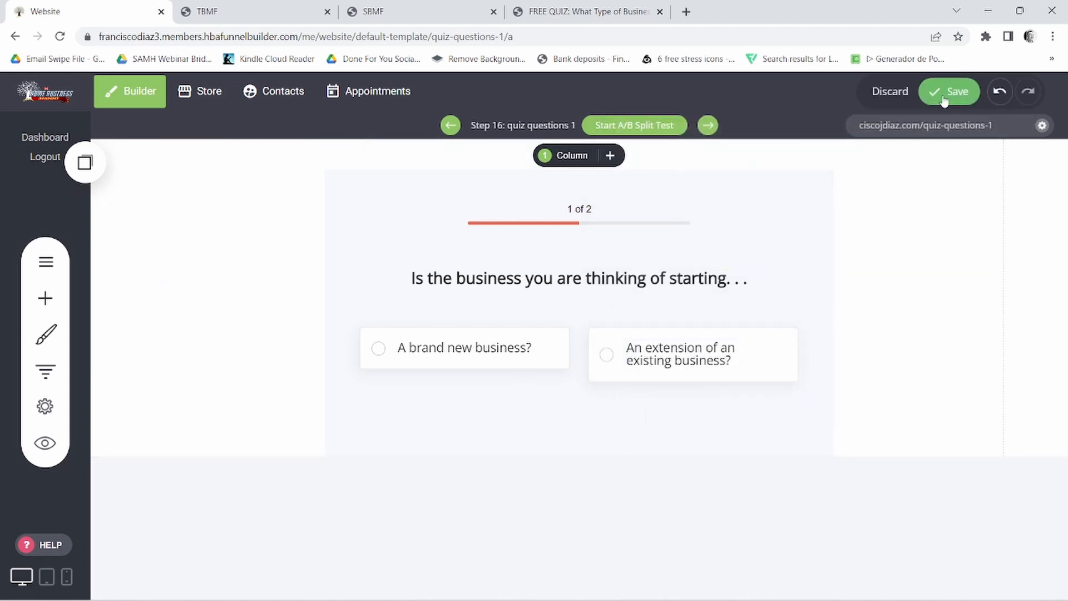
click(952, 94)
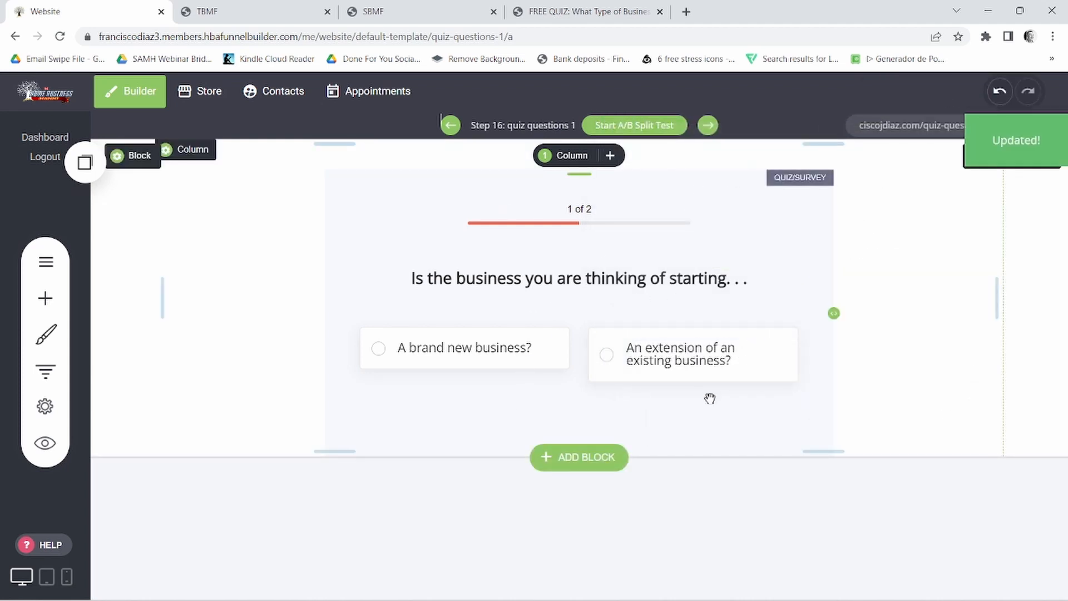
Step: Open the published "quiz questions 1" page, copy its web address, and return to the builder
click(958, 128)
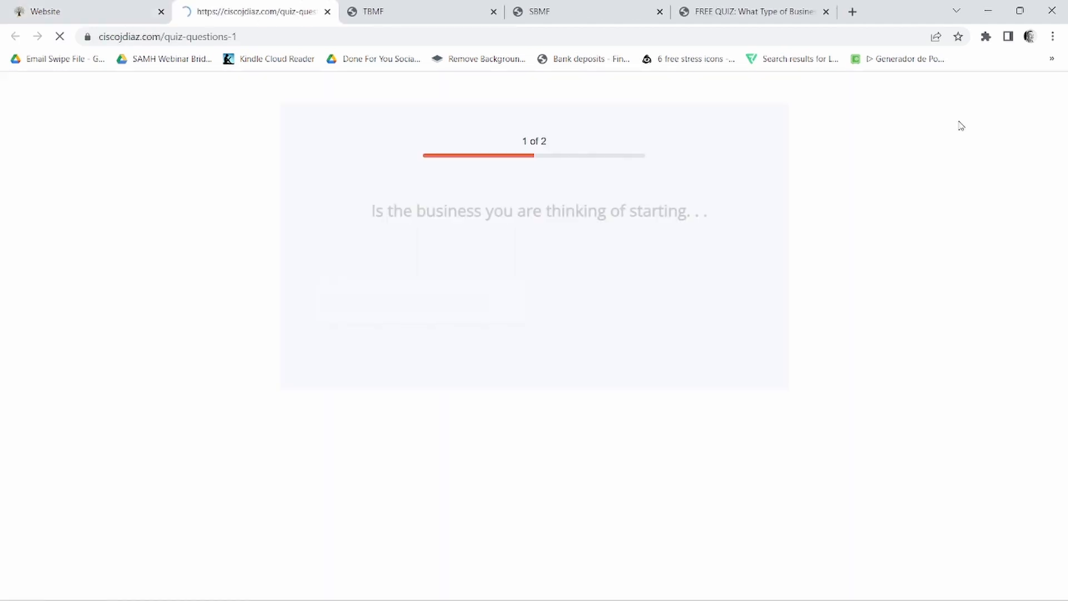
click(180, 36)
right_click(180, 37)
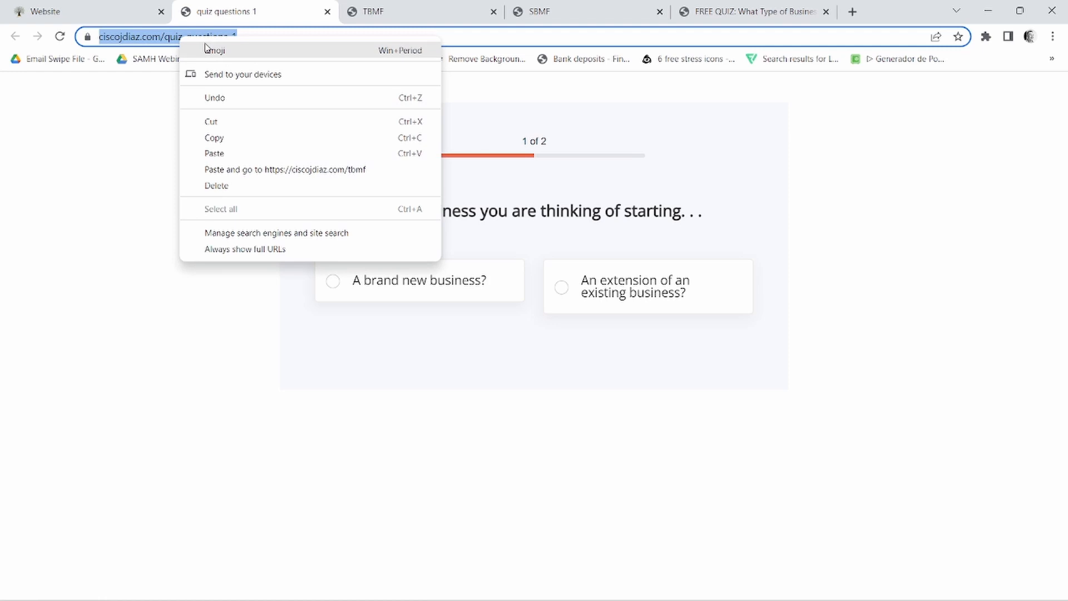
click(214, 142)
click(59, 8)
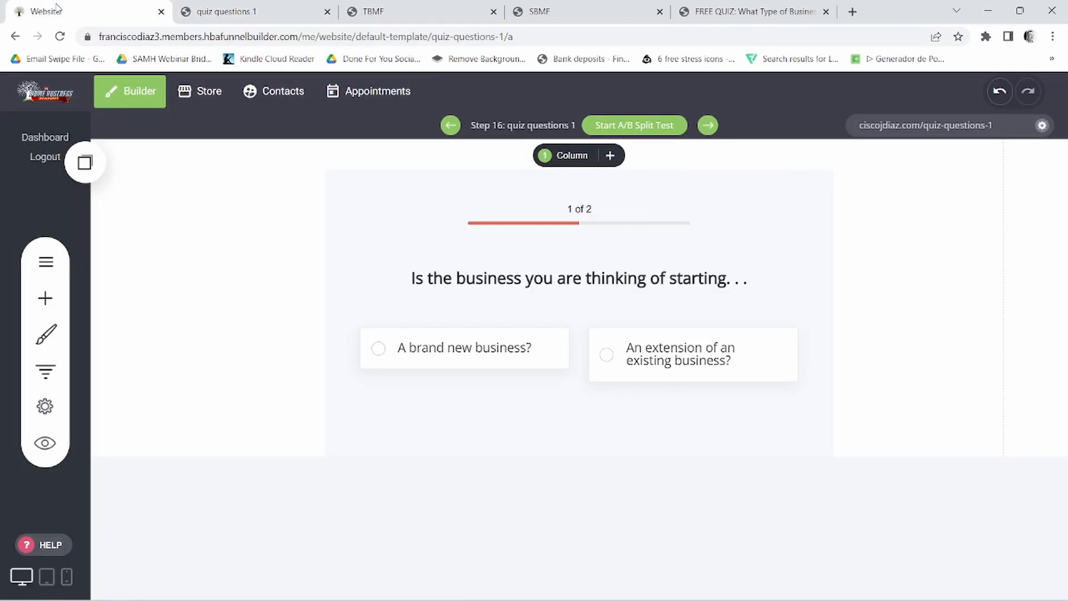
Step: Open the "ciscos landing page" step and replace the header TAKE THE QUIZ button's external link with the copied quiz-questions-1 address
click(45, 371)
scroll(310, 418, down, 15)
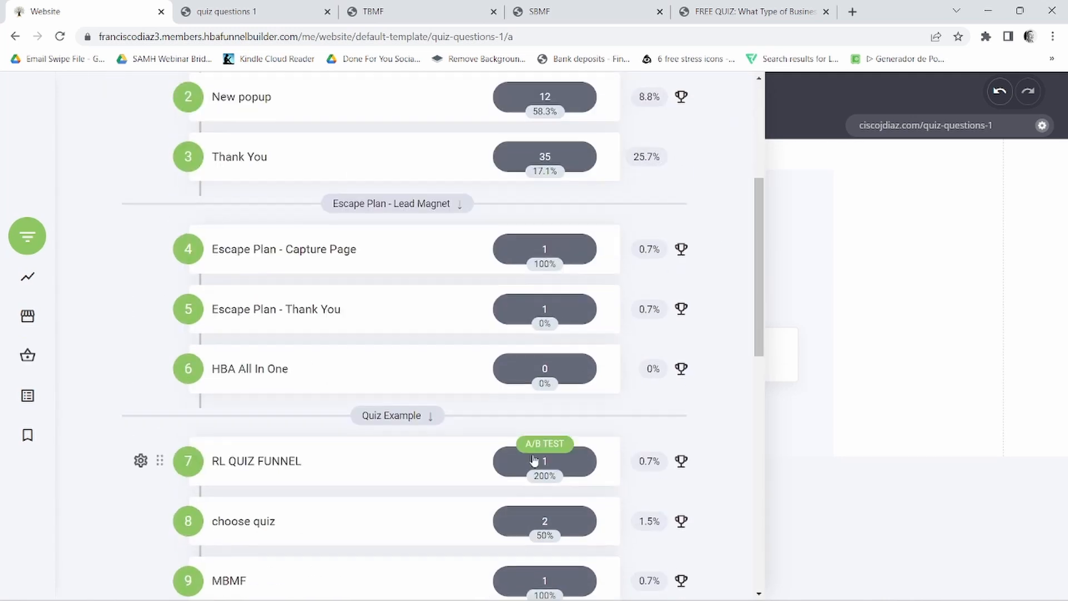
click(265, 315)
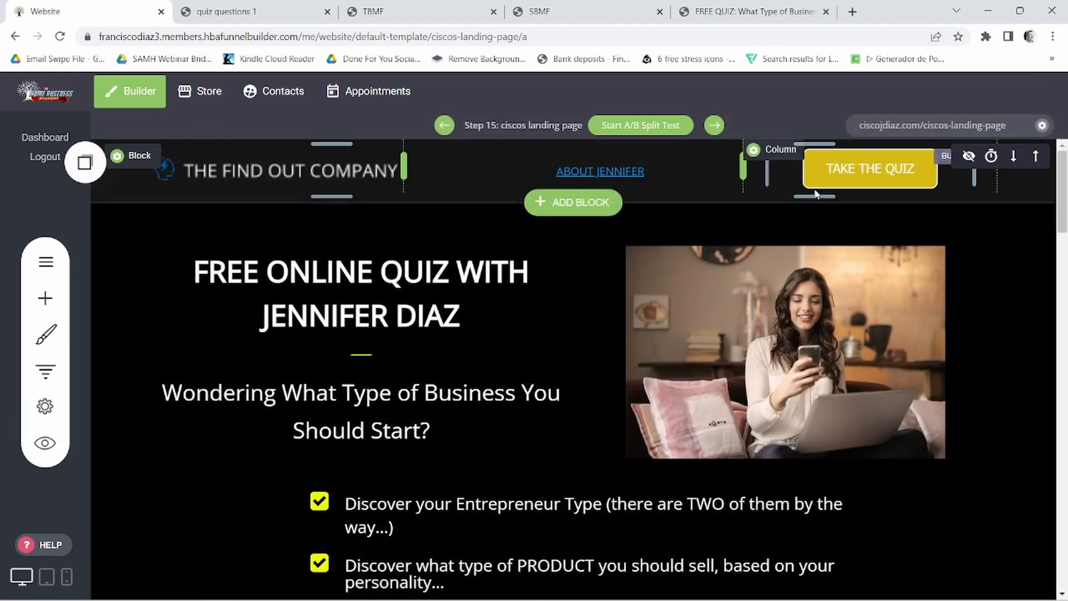
click(864, 174)
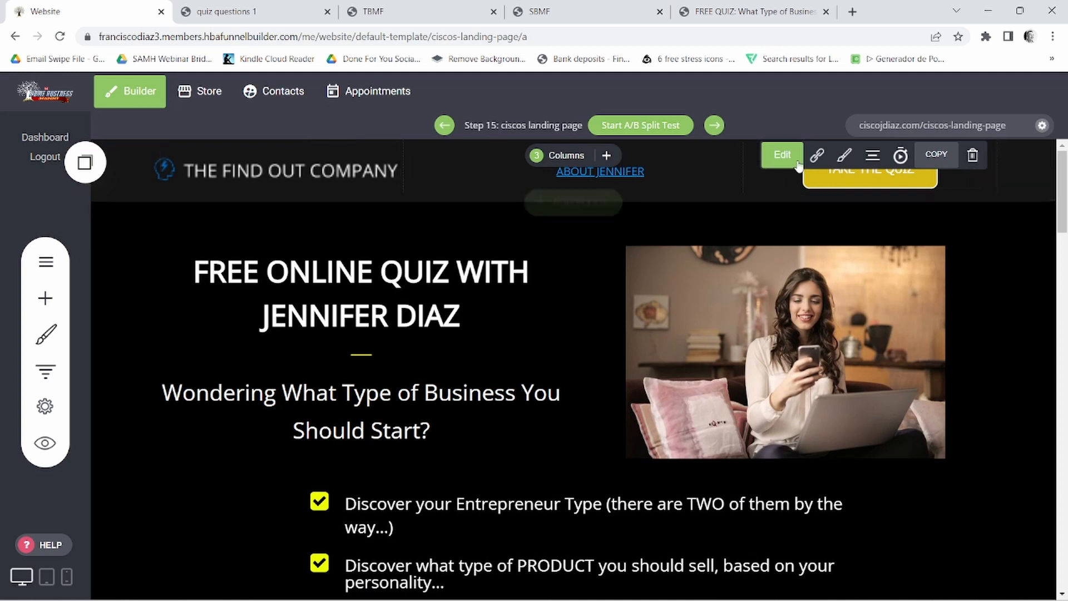
click(816, 156)
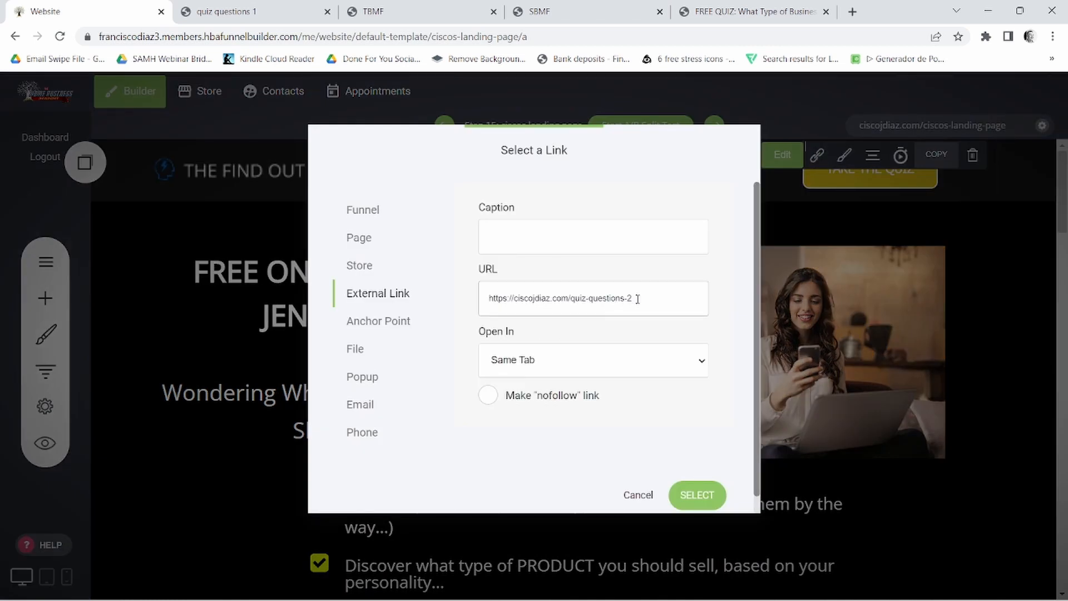
drag(637, 299, 478, 298)
right_click(574, 297)
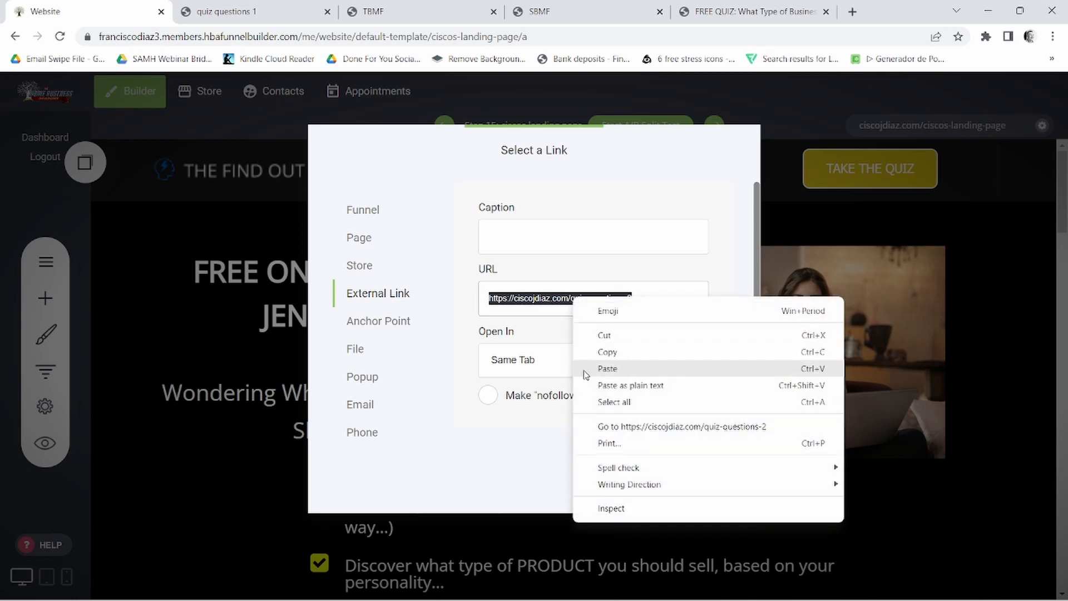
click(607, 369)
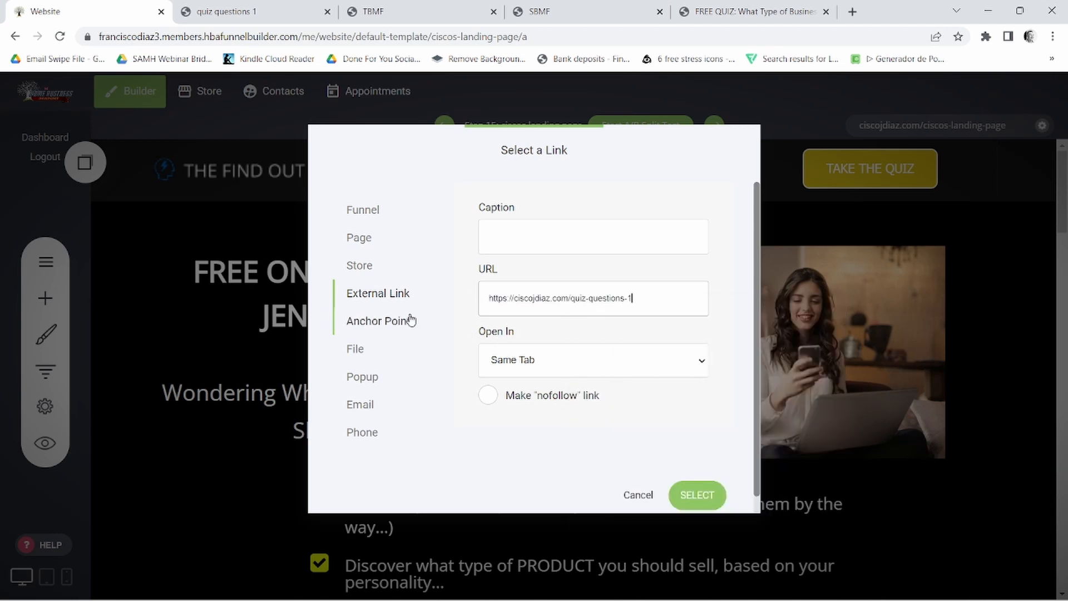
click(696, 494)
Step: Replace the external link of the START THE QUIZ button above "Who I Am and Why You Are Here..." with the copied quiz-questions-1 address
scroll(770, 459, down, 10)
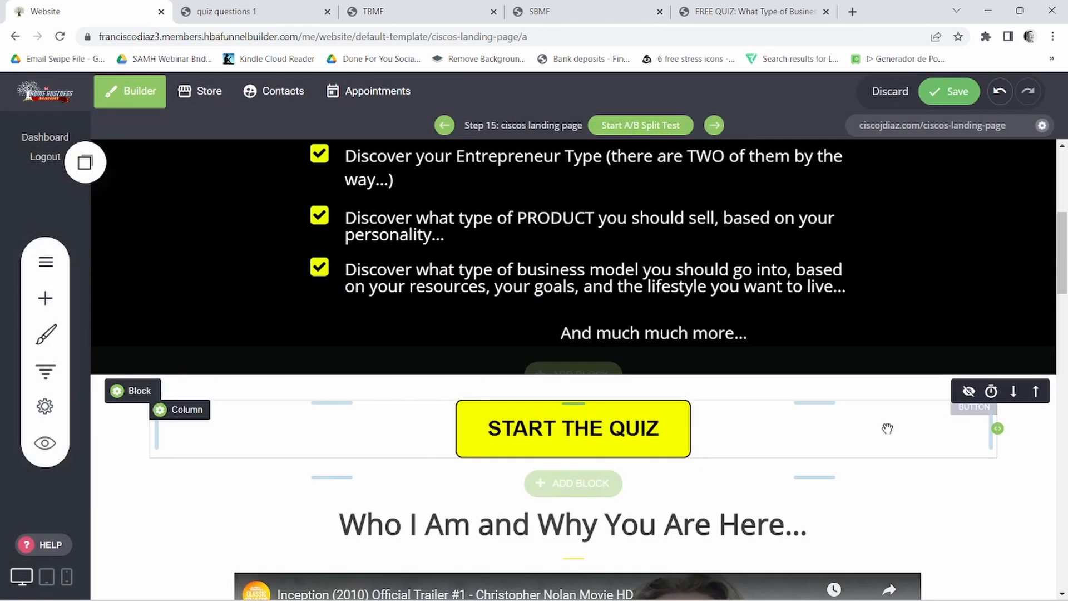
mouse_move(523, 210)
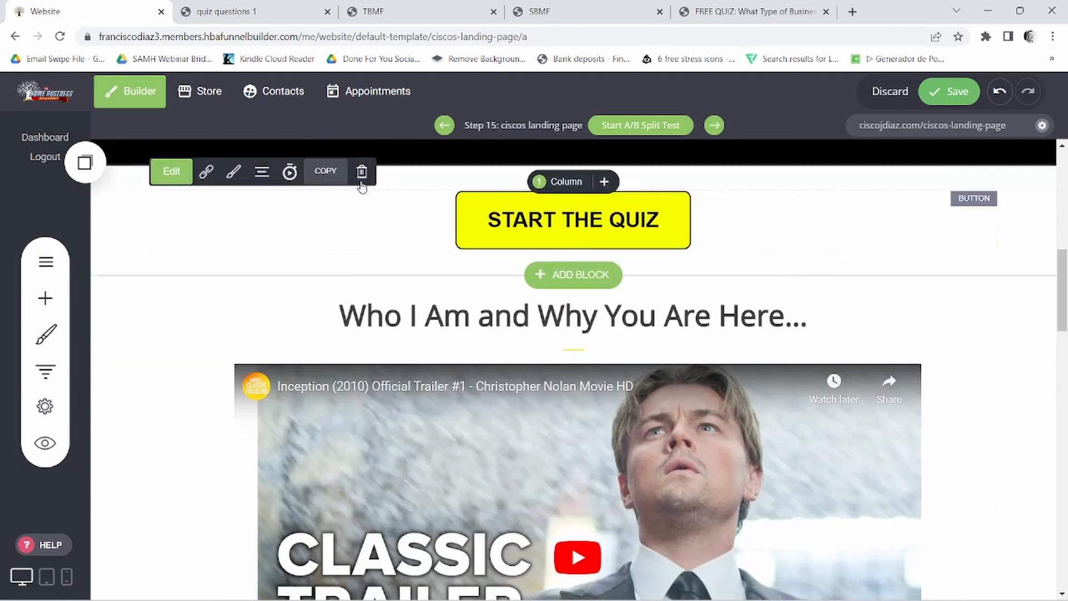
click(206, 172)
double_click(621, 298)
triple_click(621, 298)
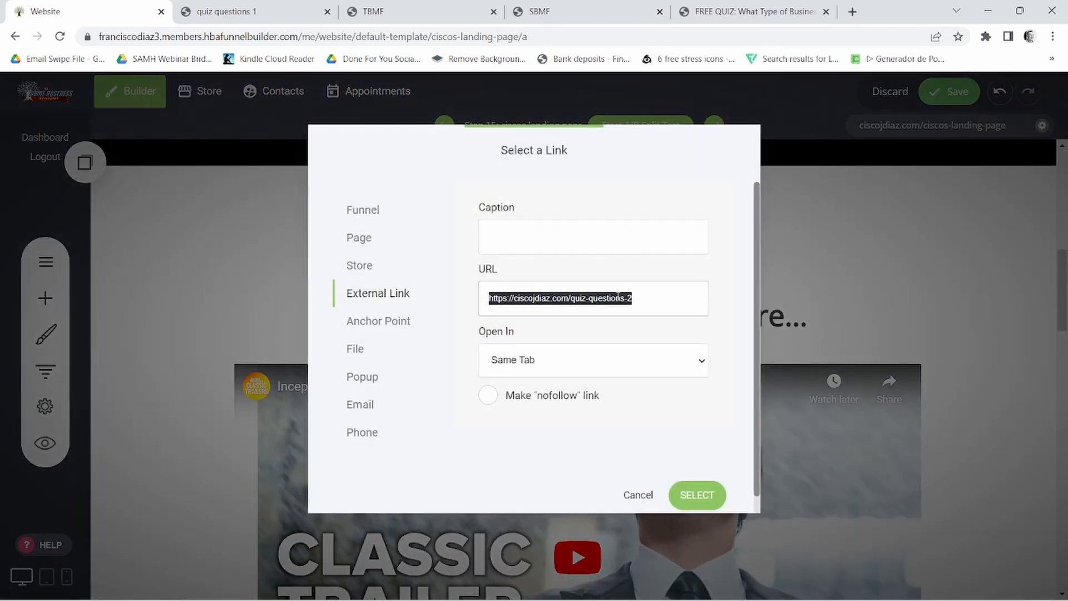
key(BackSpace)
right_click(595, 300)
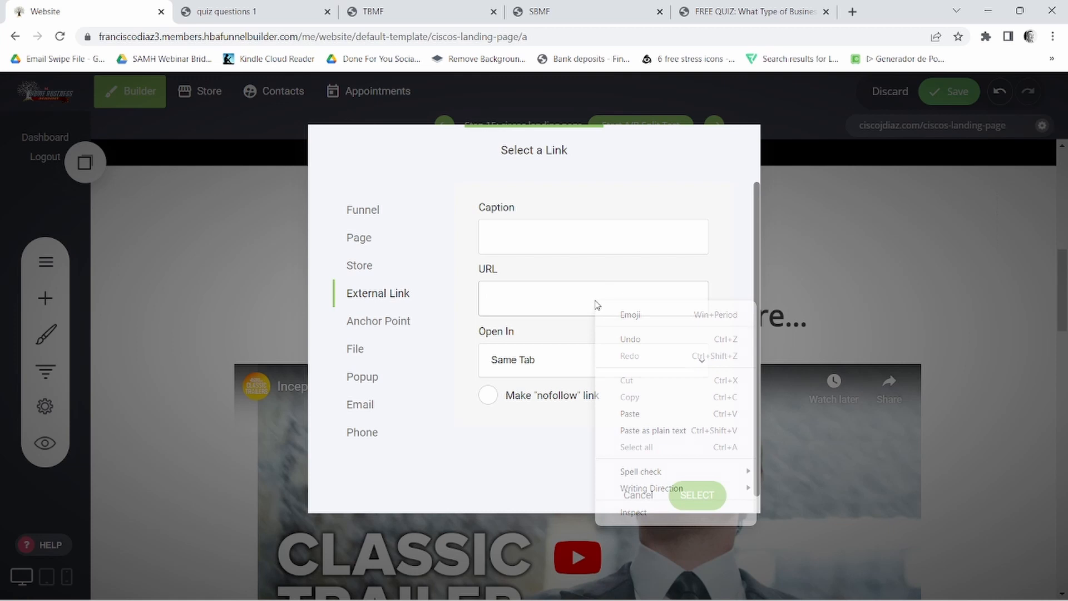
click(633, 412)
click(701, 494)
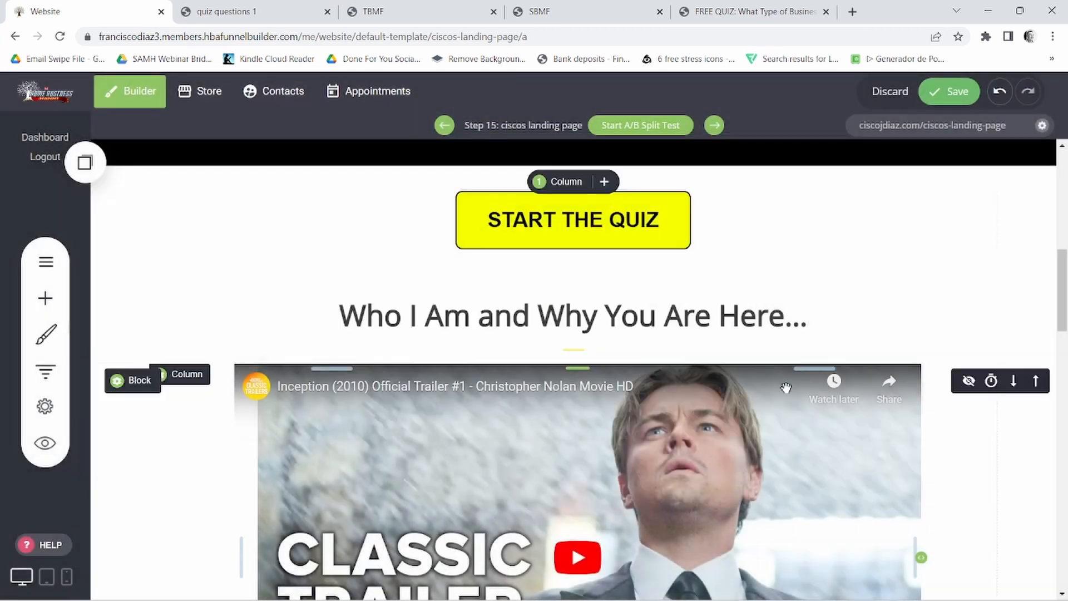
Step: Point the START THE QUIZ button above the affiliate disclaimer to the copied quiz-questions-1 address and save the page
scroll(779, 500, down, 10)
scroll(818, 540, down, 5)
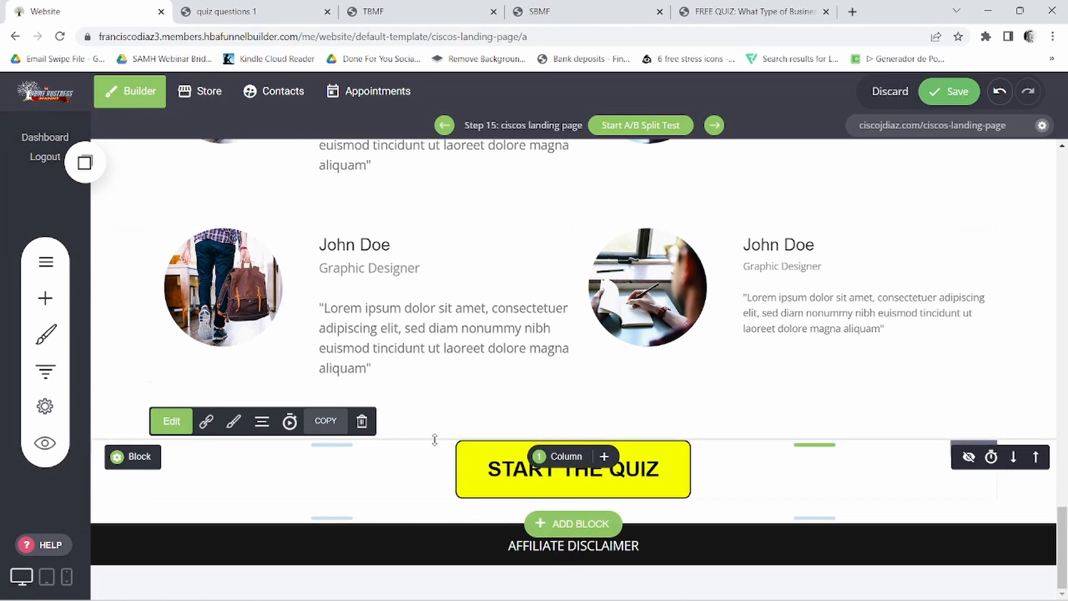
click(207, 421)
triple_click(642, 300)
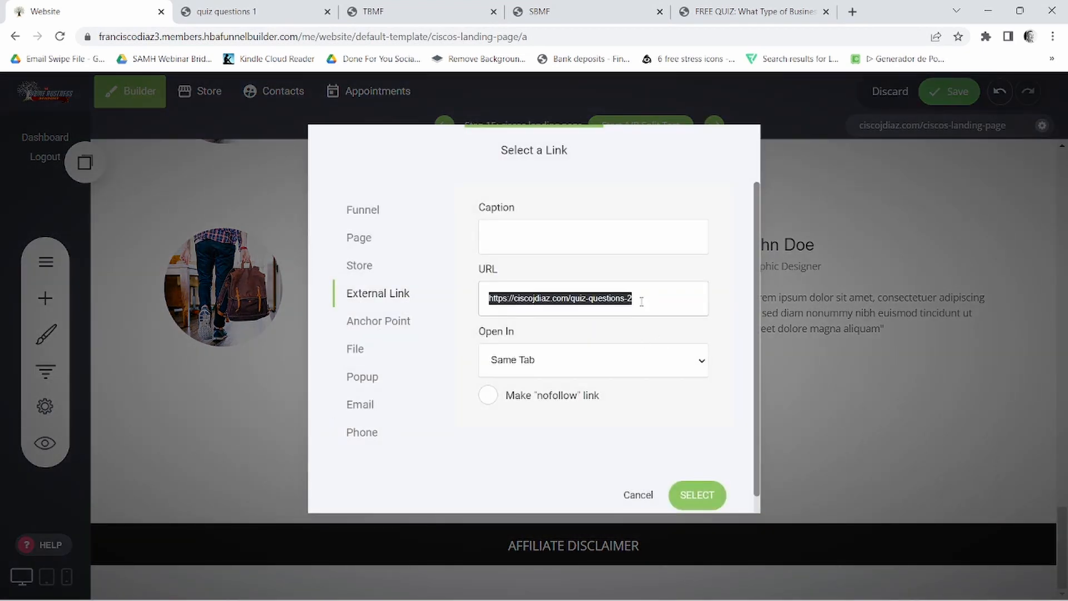
key(BackSpace)
right_click(600, 293)
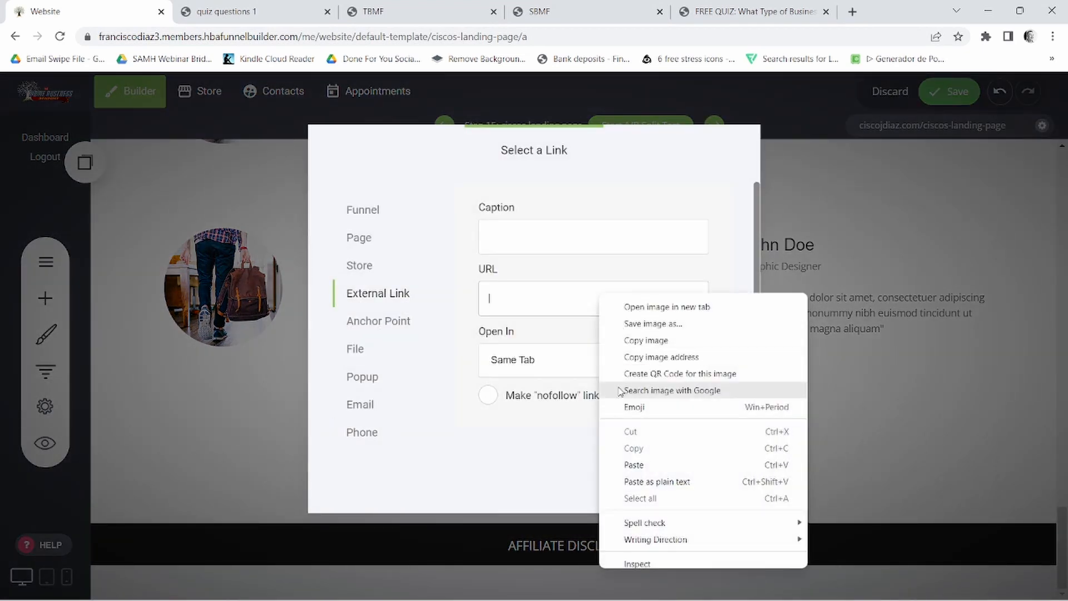
click(645, 460)
click(718, 493)
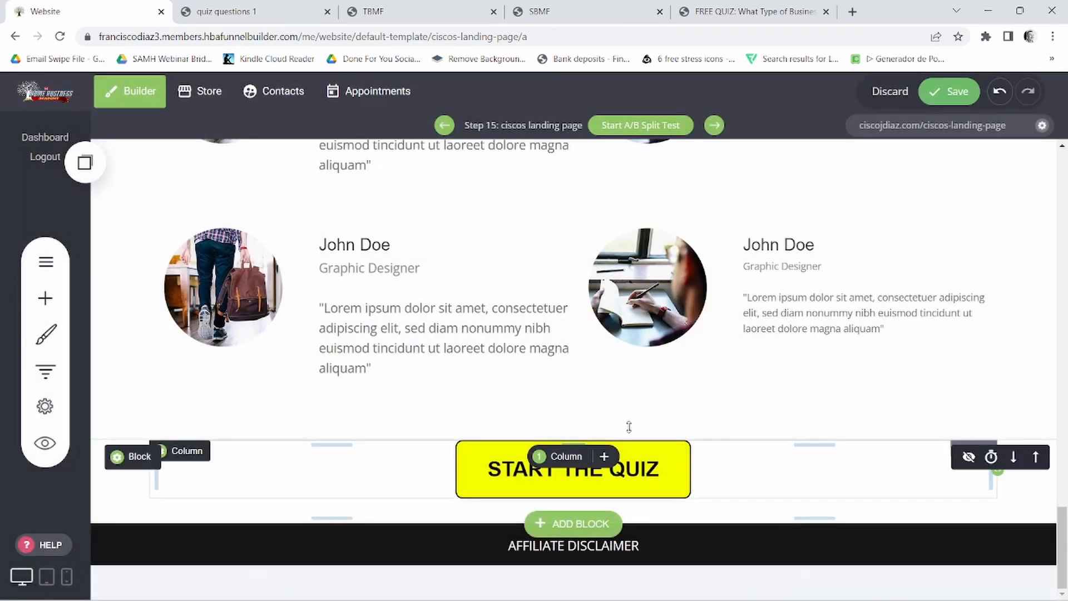
click(963, 92)
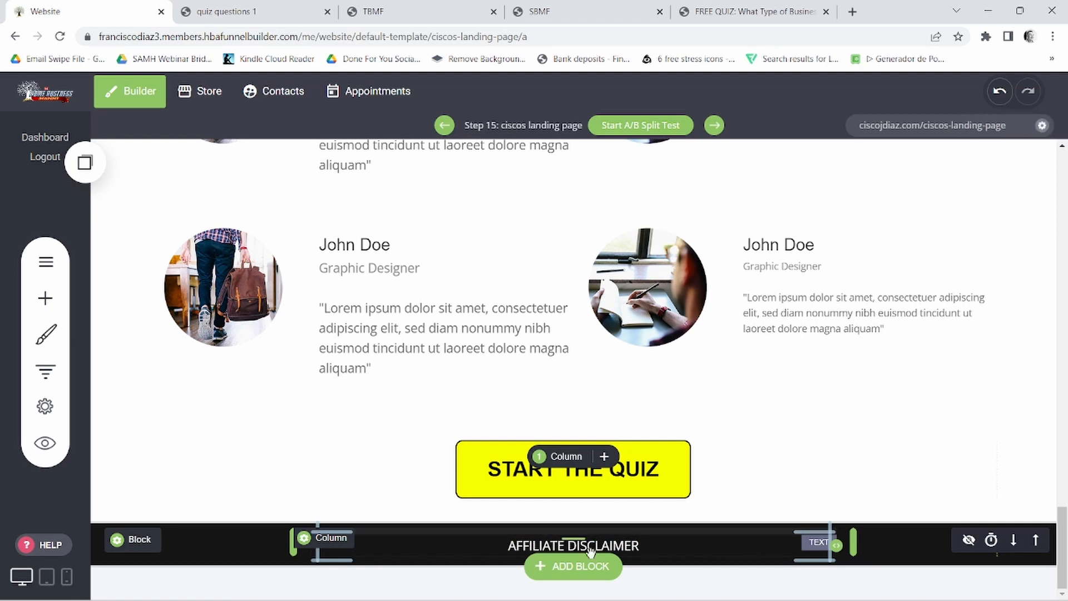
Step: Test the published landing page by starting the quiz, answering "A brand new business?" and "I am funding my business myself", and submitting
click(951, 128)
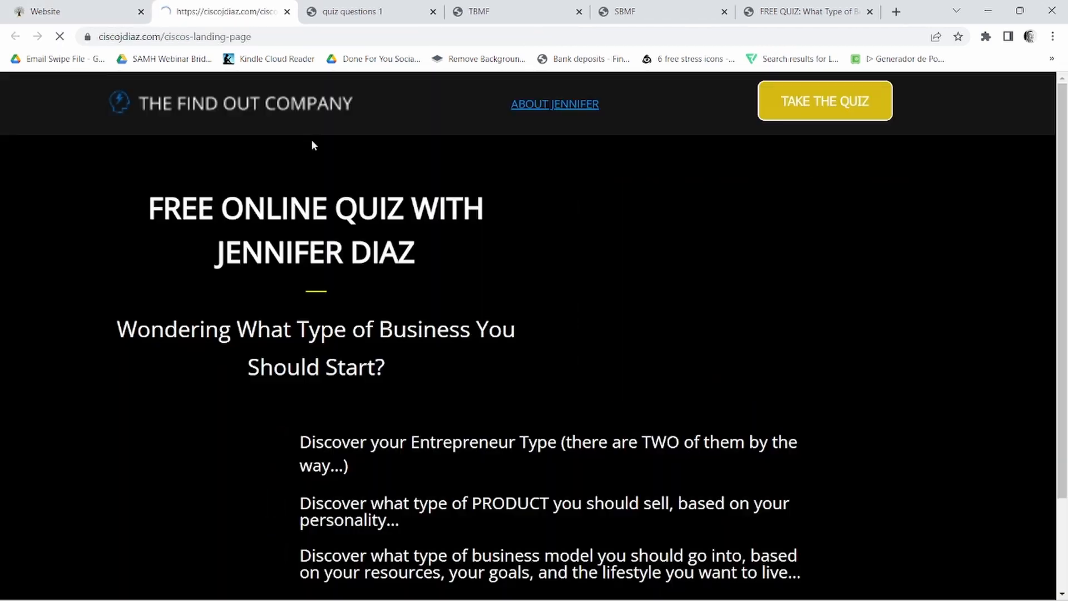
scroll(543, 273, down, 20)
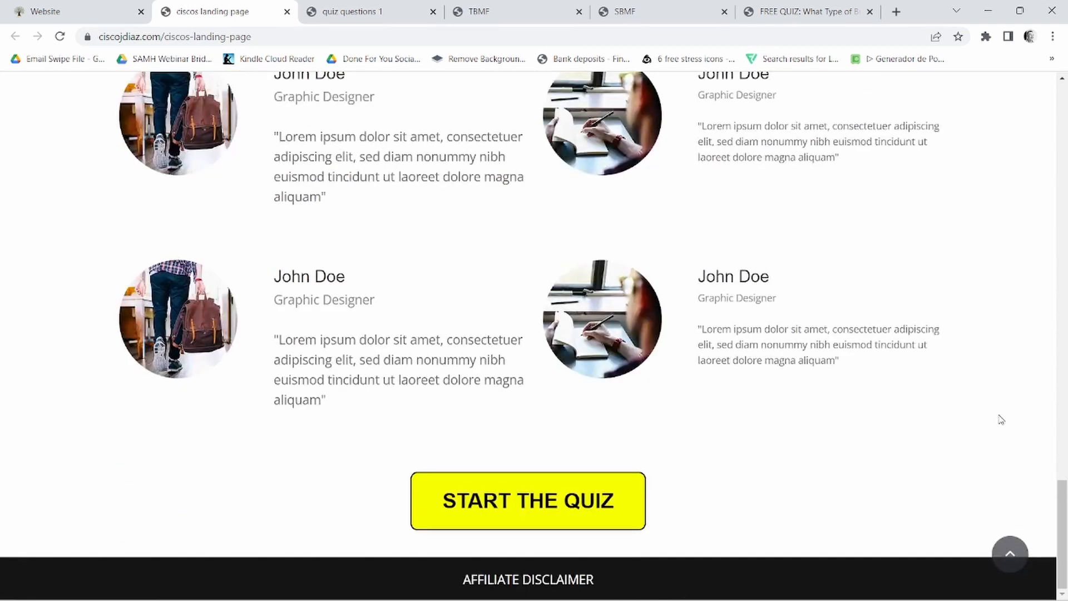
drag(1062, 530, 1062, 216)
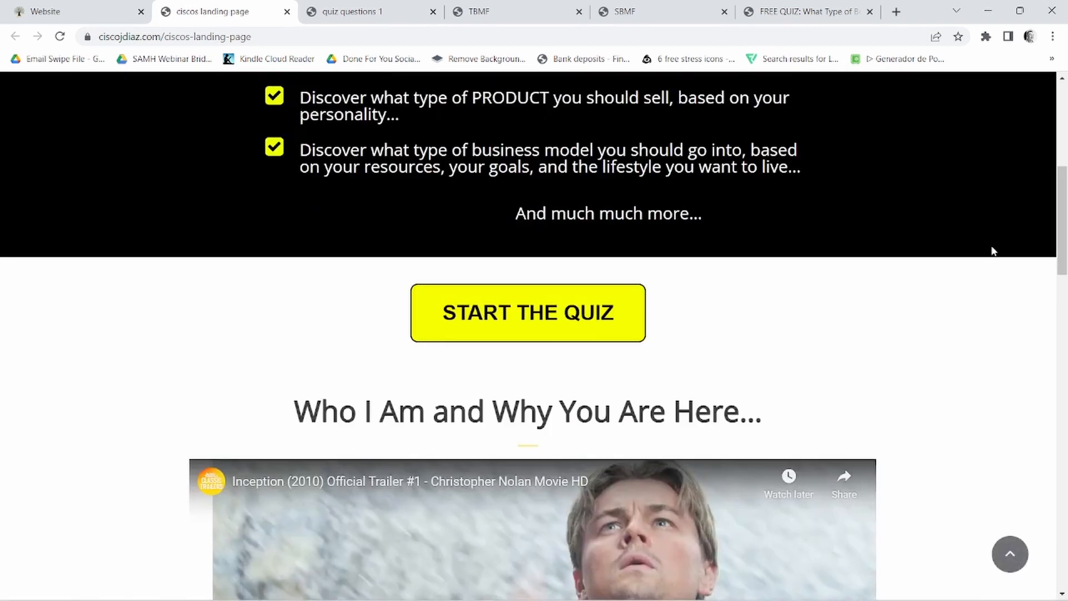
click(498, 326)
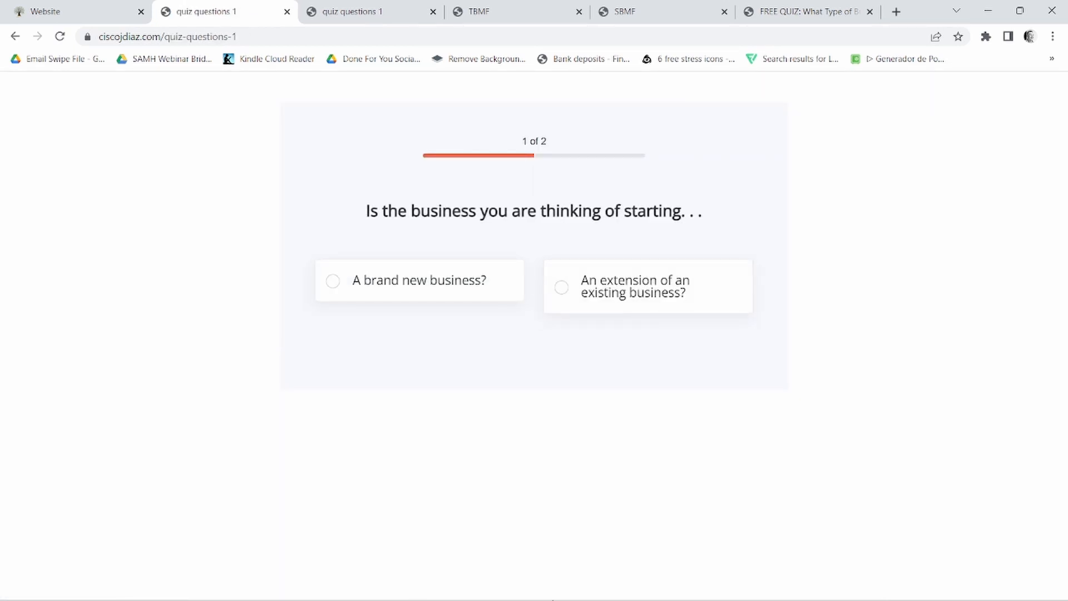
click(377, 289)
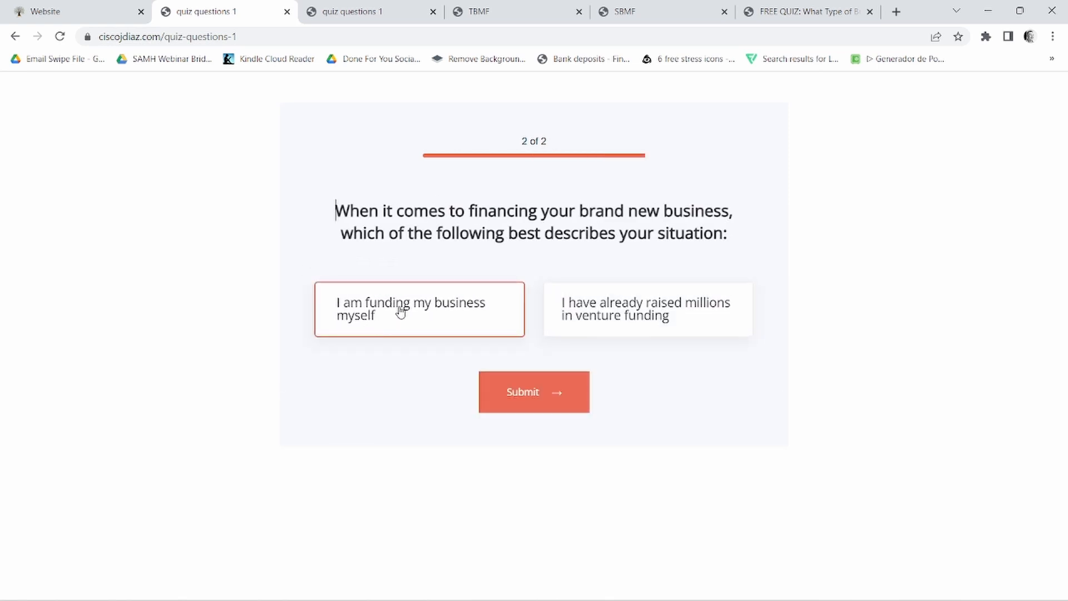
click(529, 392)
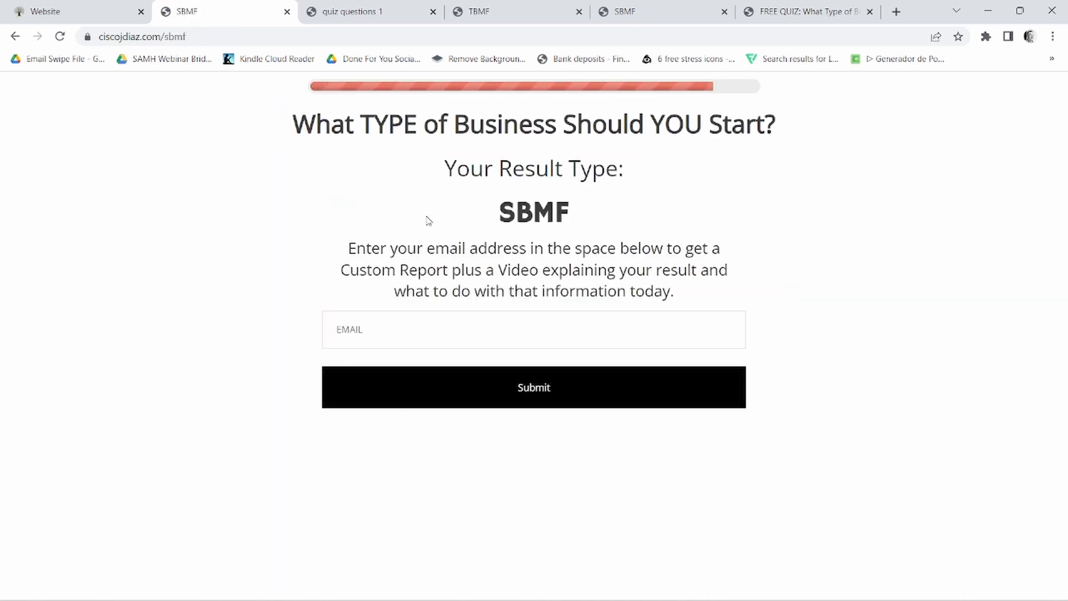
click(483, 327)
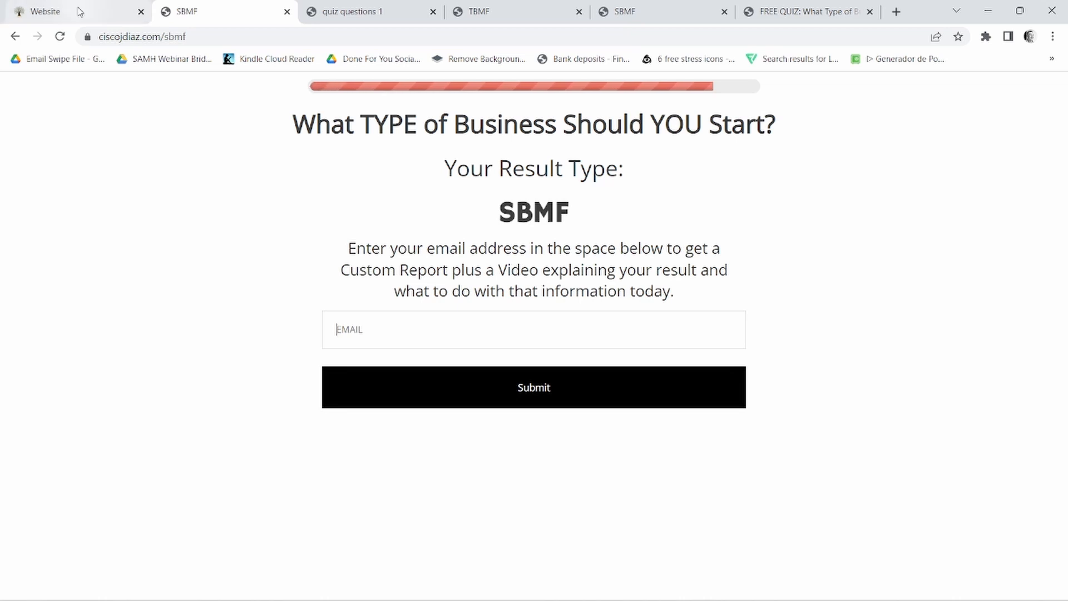
Step: Reopen the published landing page from the builder, take the quiz answering "An extension of an existing business?" and "I have already raised millions in venture funding", and submit
click(44, 11)
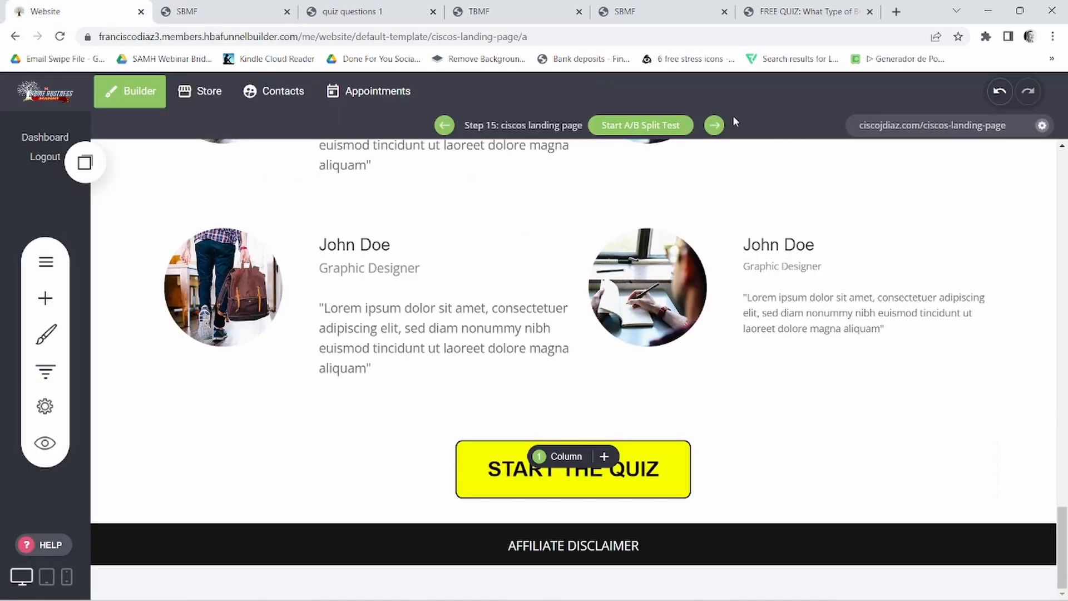
click(930, 124)
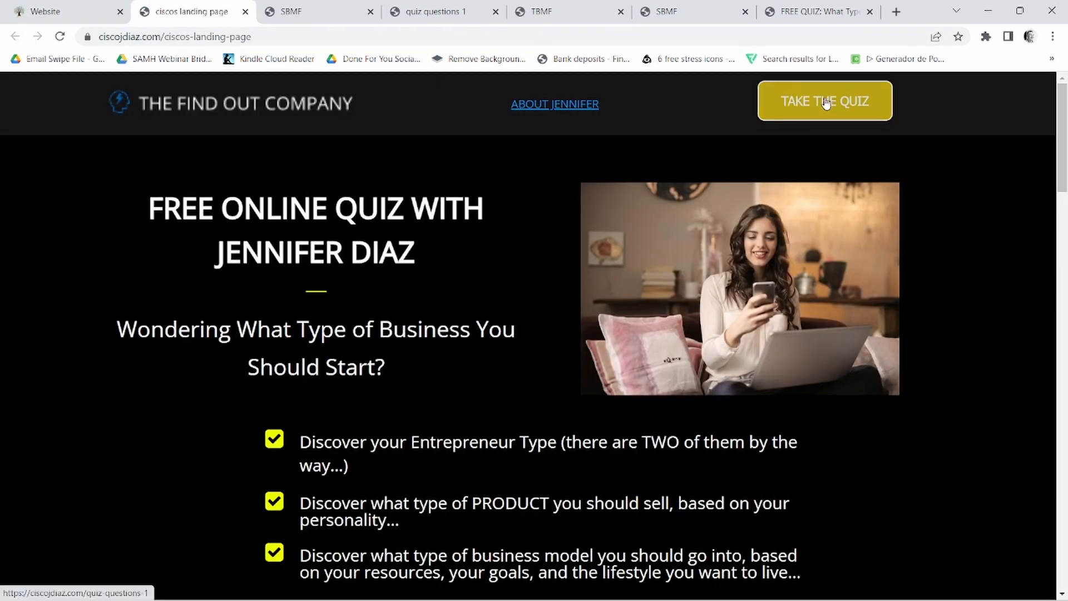
click(826, 103)
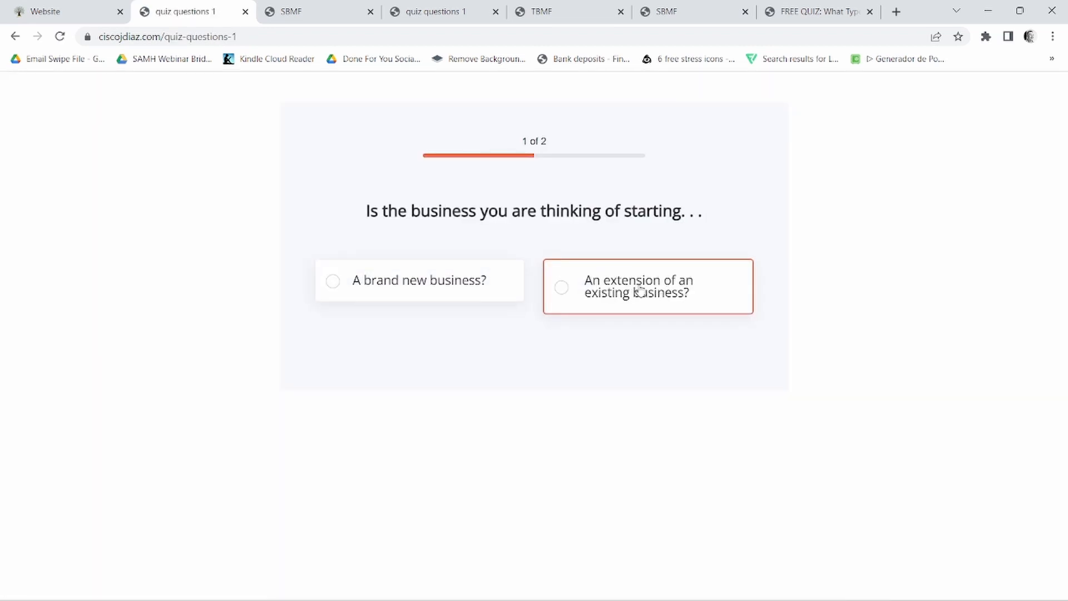
click(640, 290)
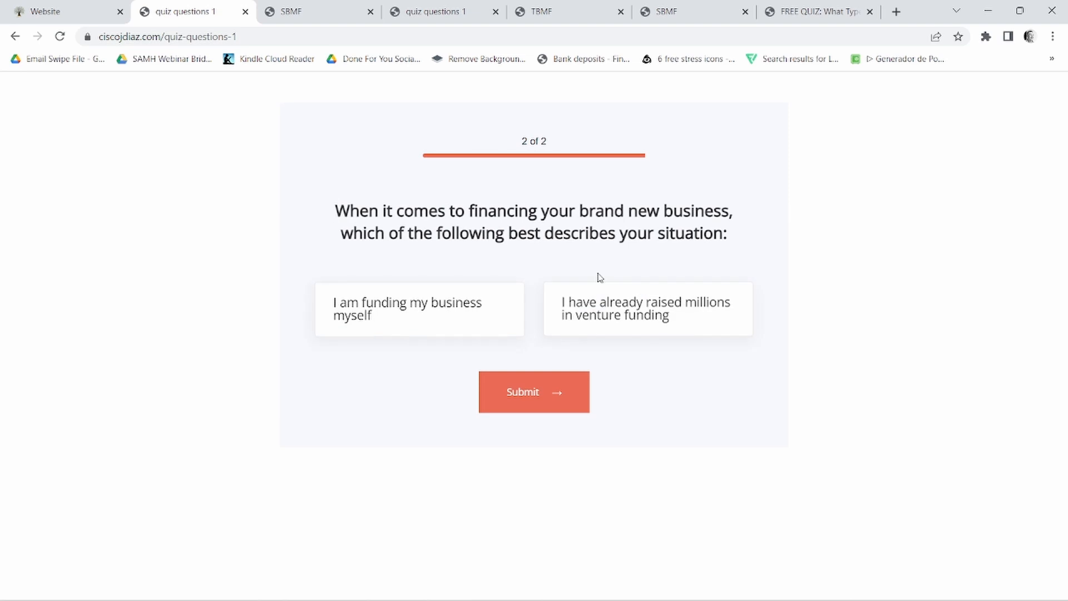
click(632, 303)
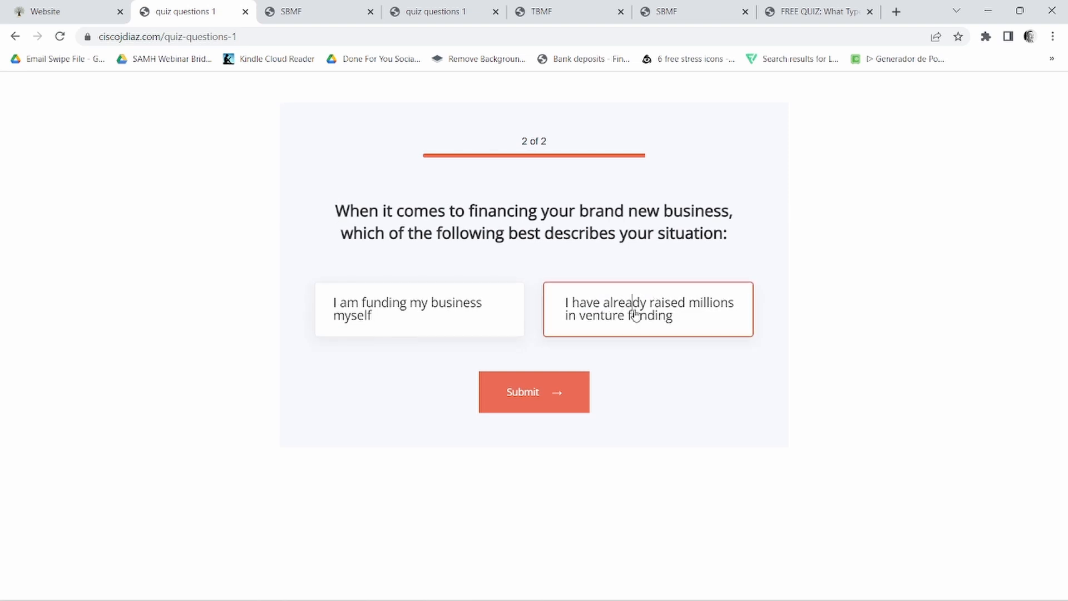
click(538, 405)
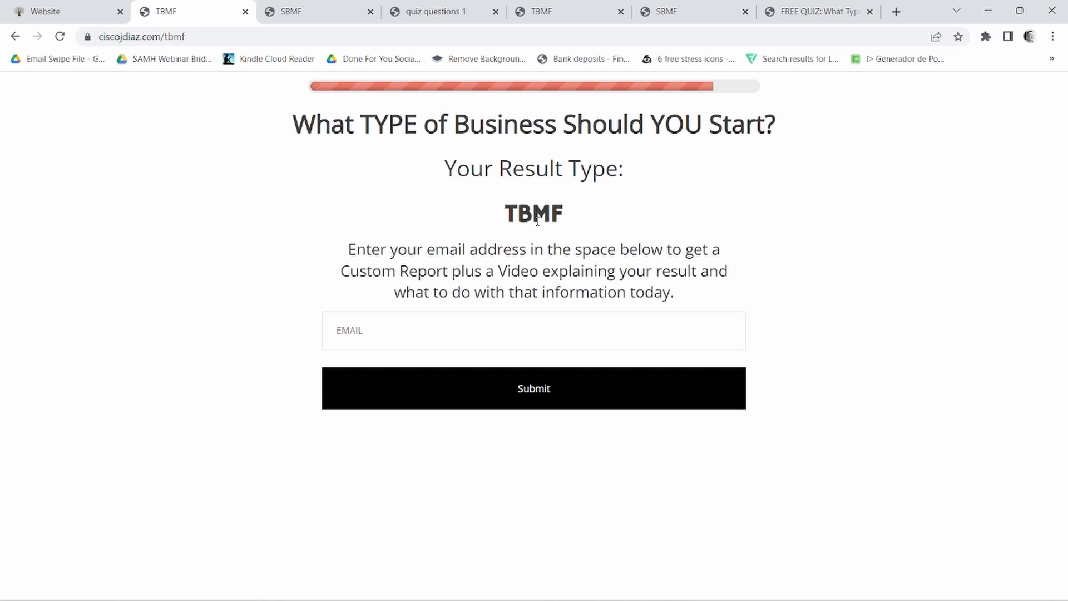
mouse_move(588, 597)
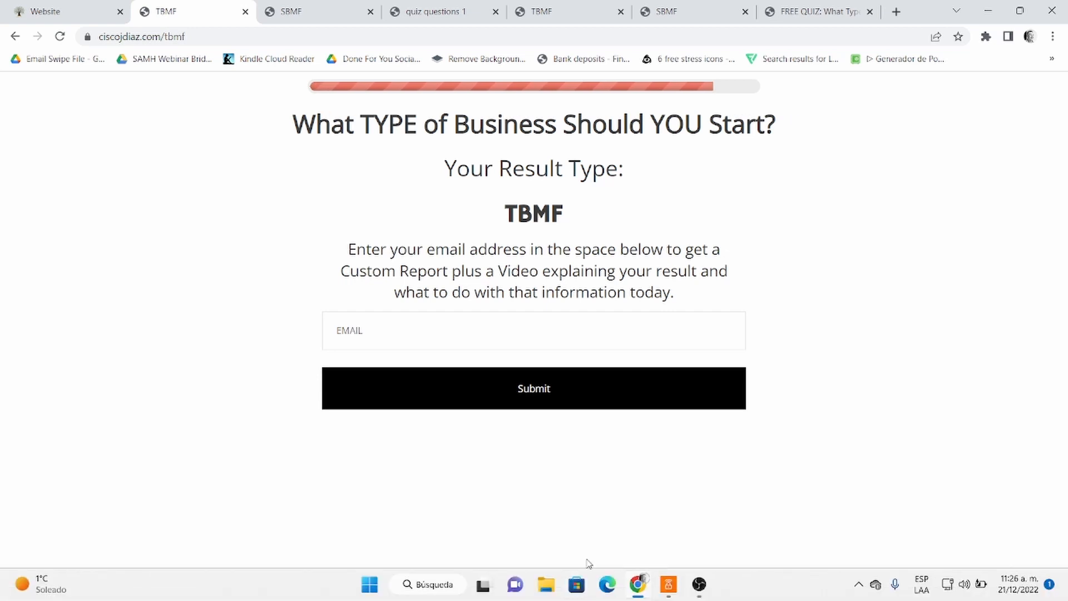
click(700, 584)
click(989, 509)
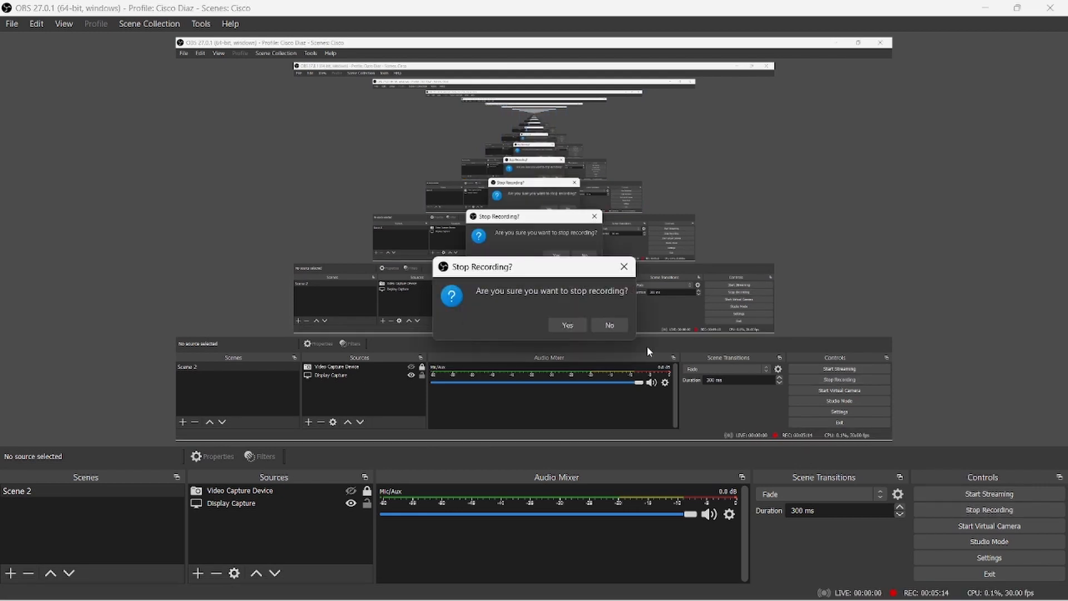